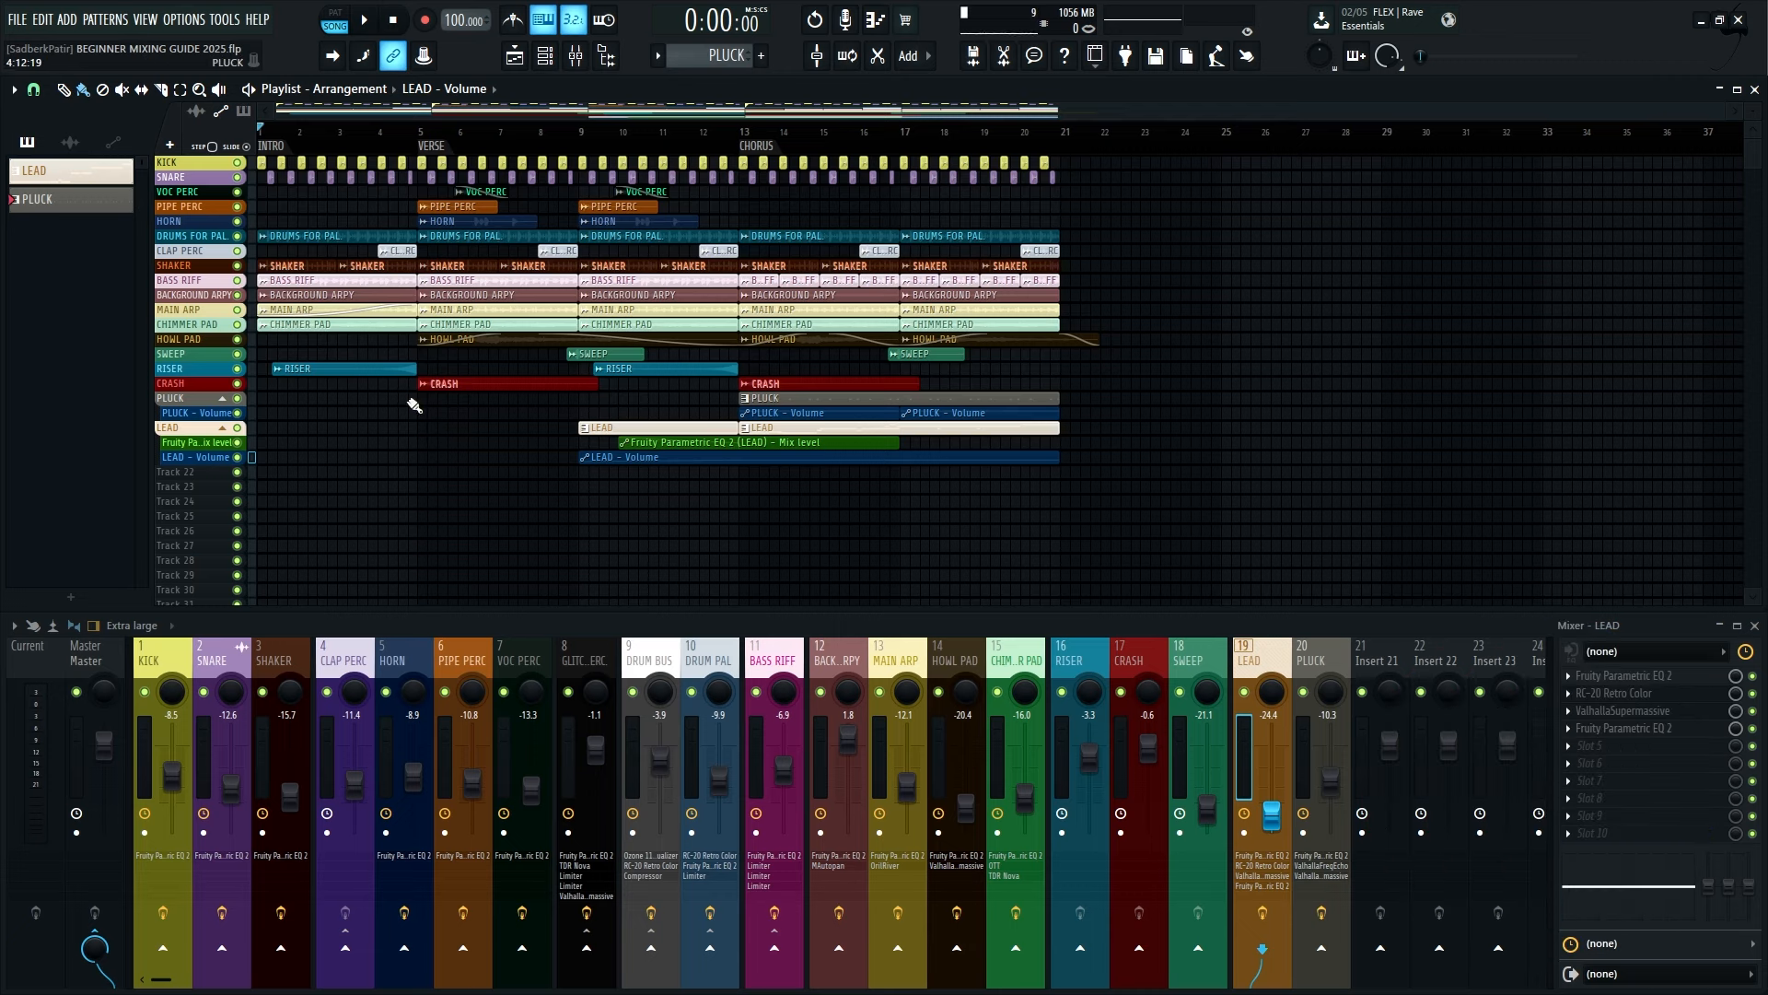
Play the full arrangement from the intro through the chorus to hear the overall mix
key(space)
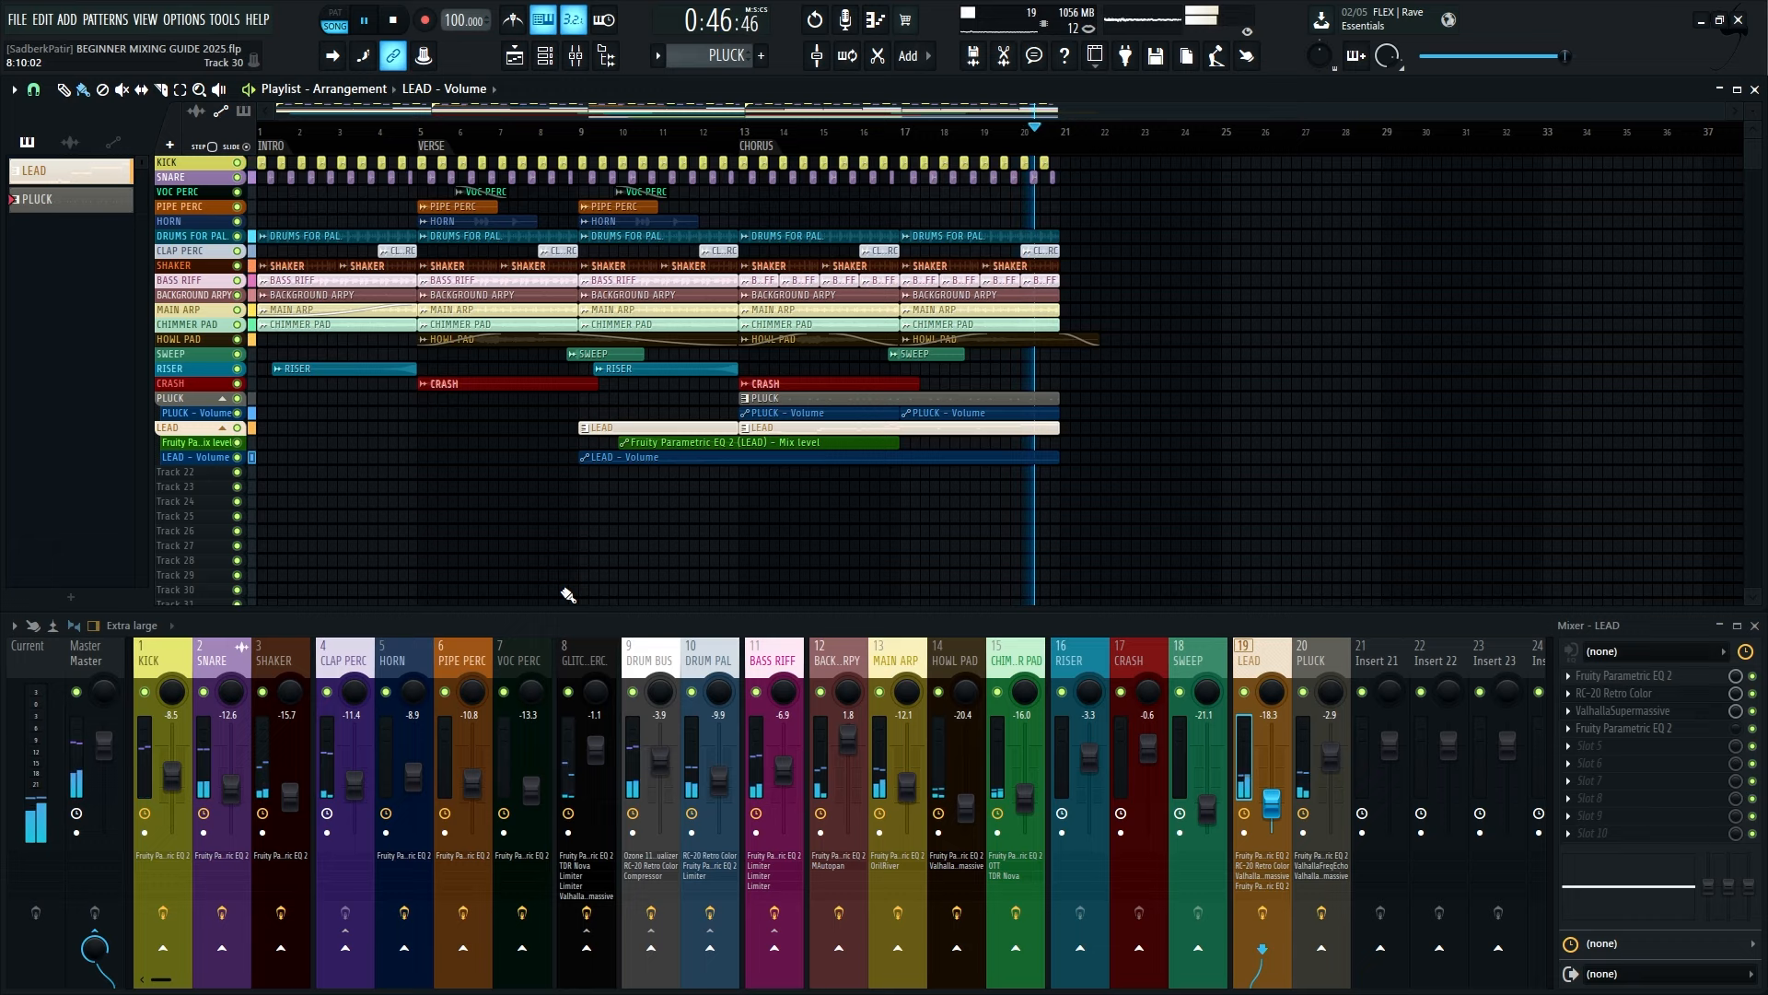
key(space)
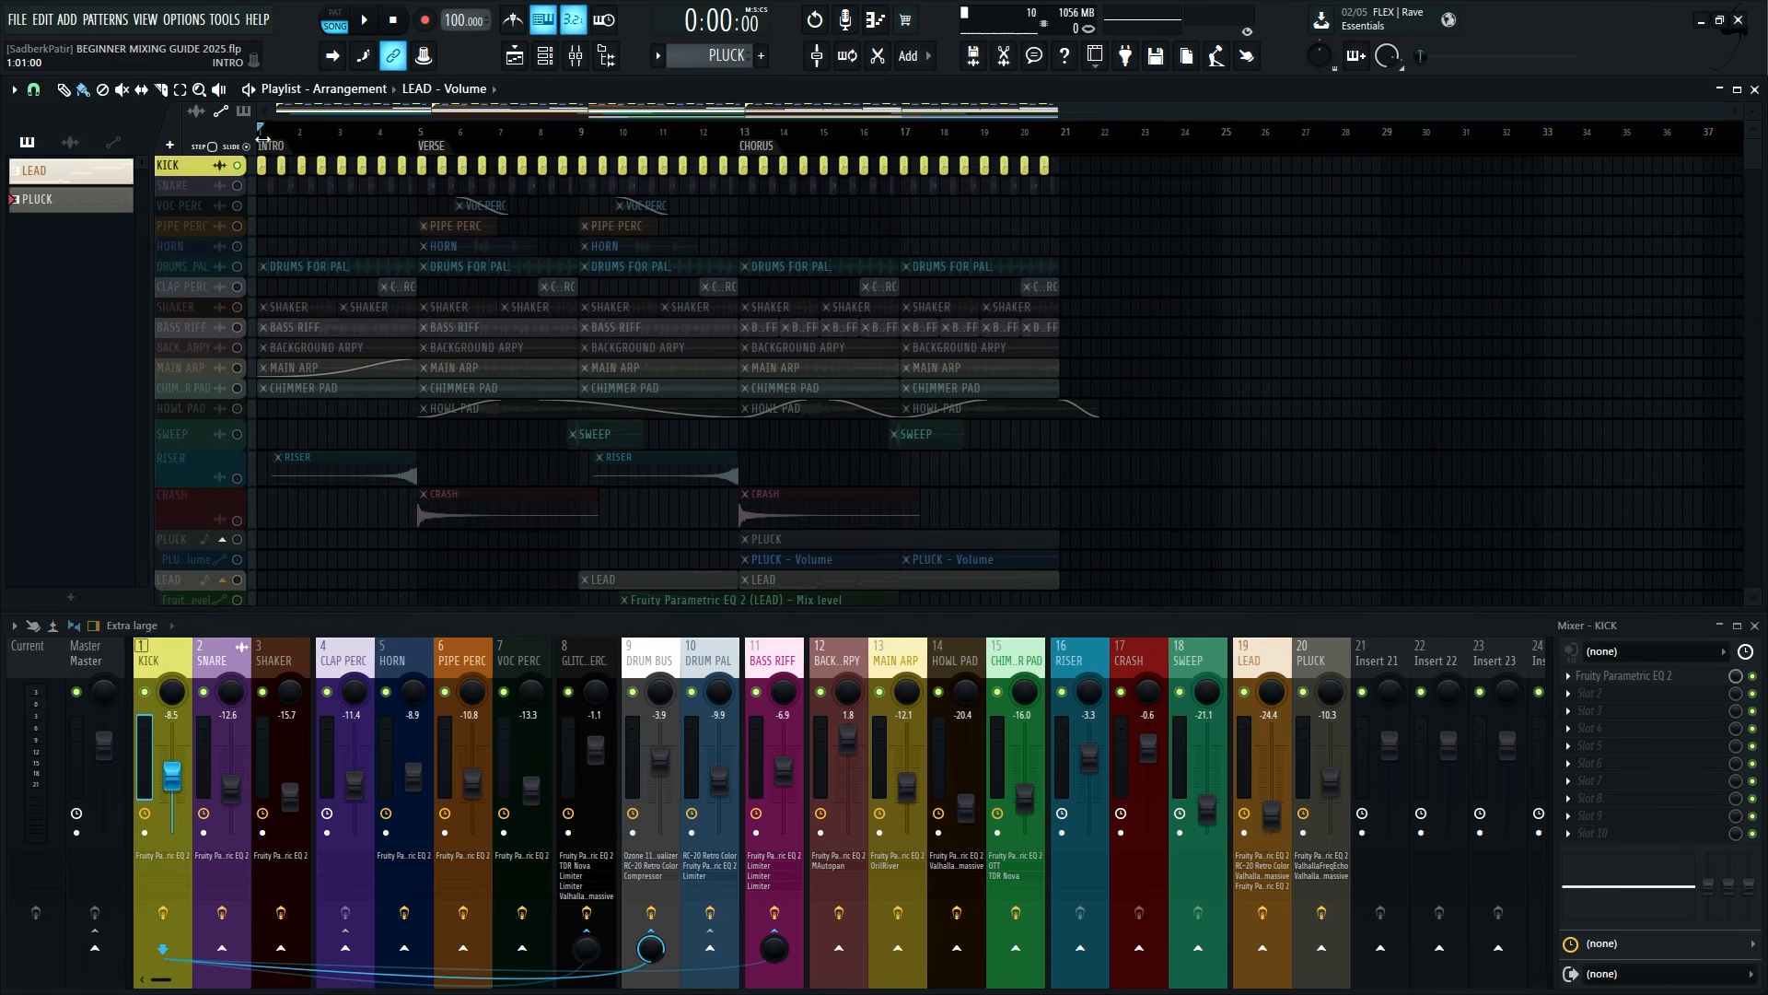
Play the soloed kick, unmute the snare playlist track alongside it, and select the snare's mixer channel
key(space)
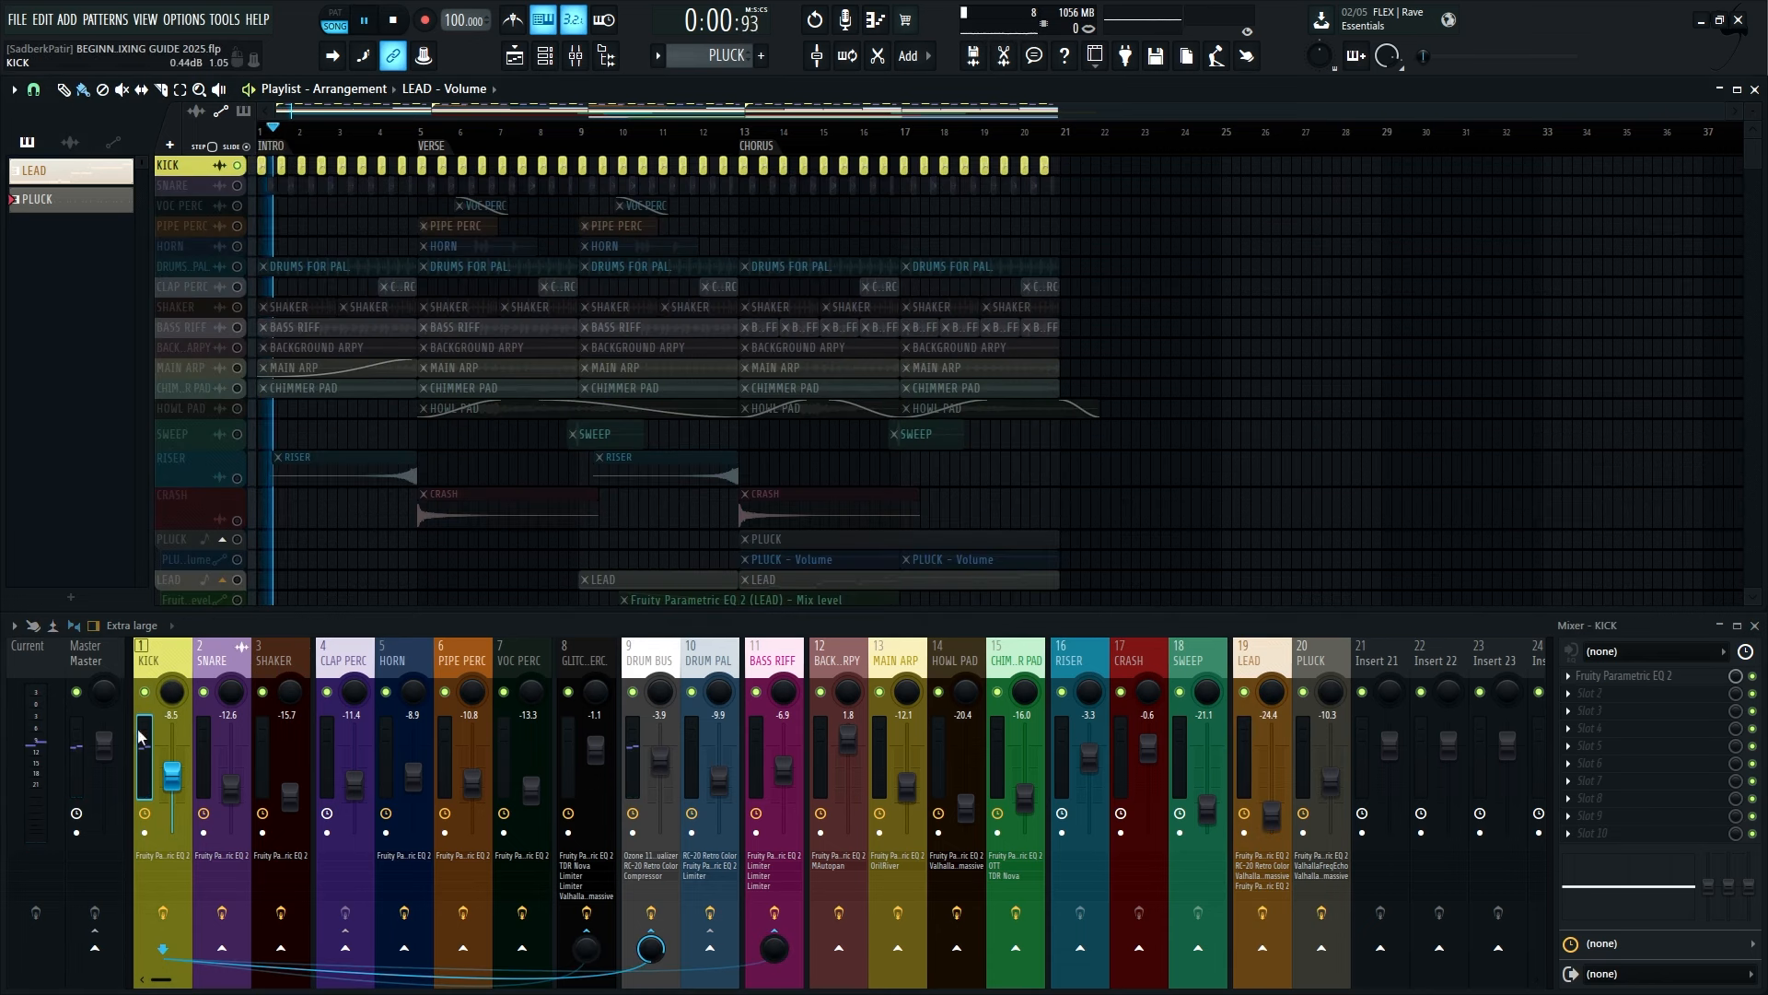
key(space)
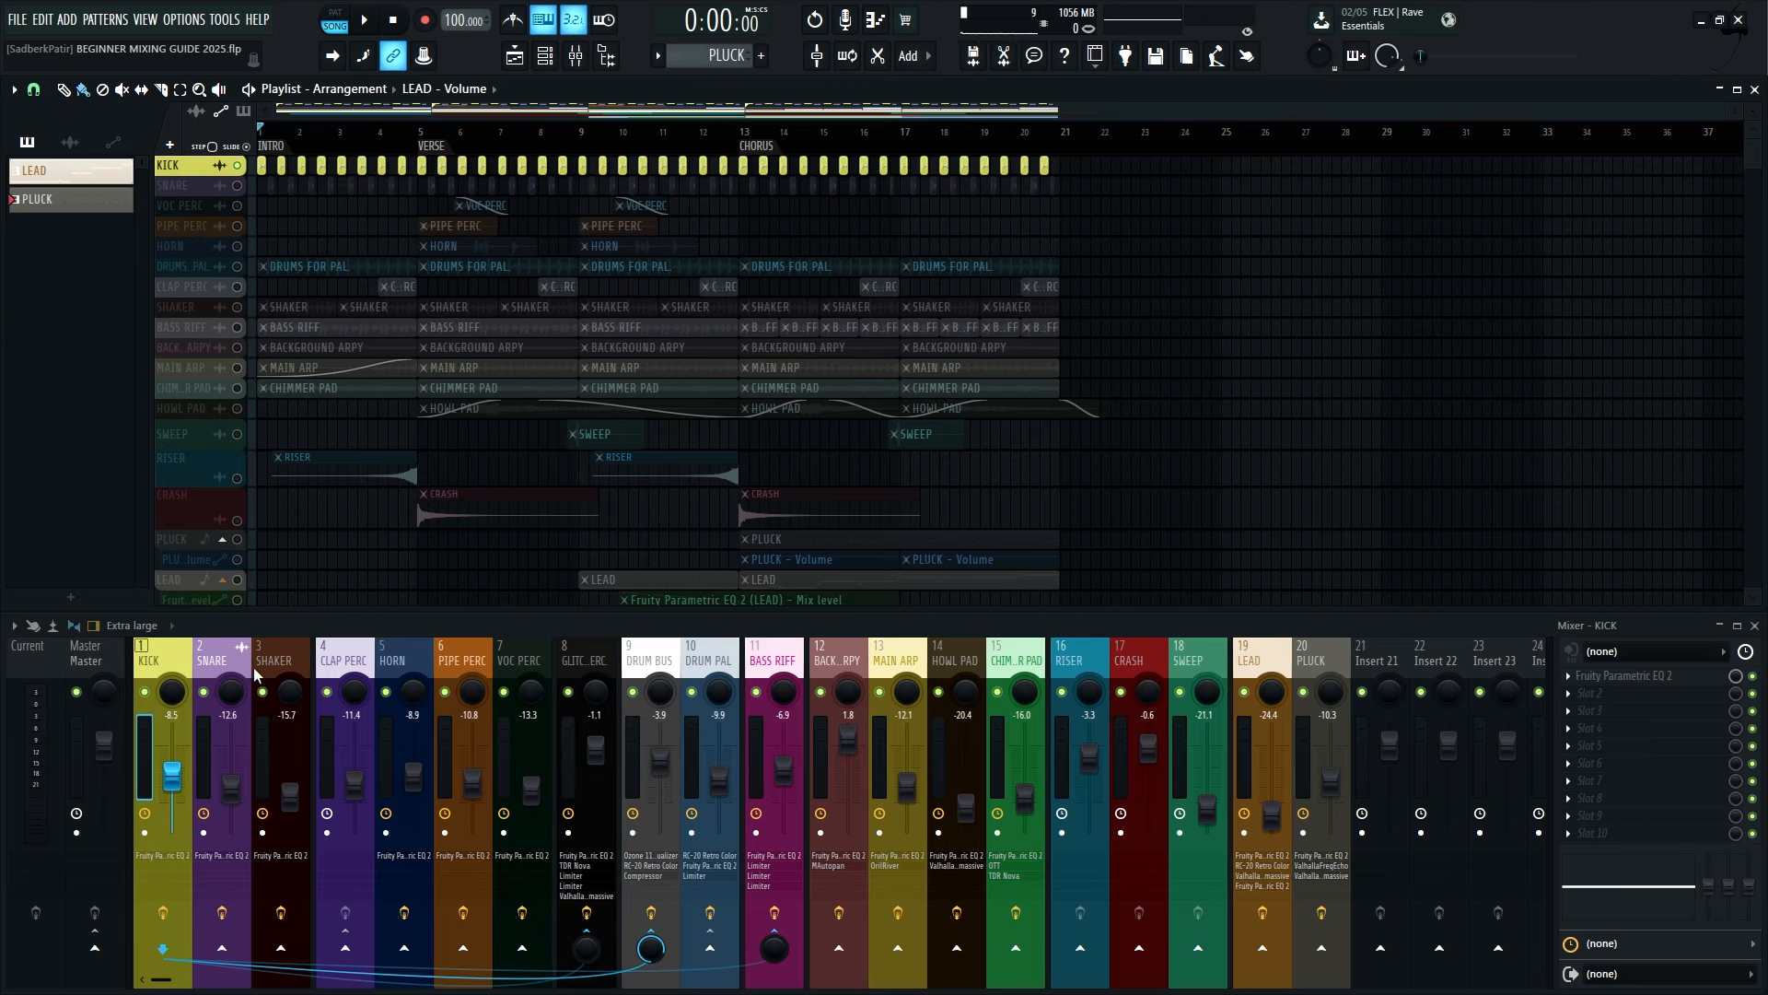
key(space)
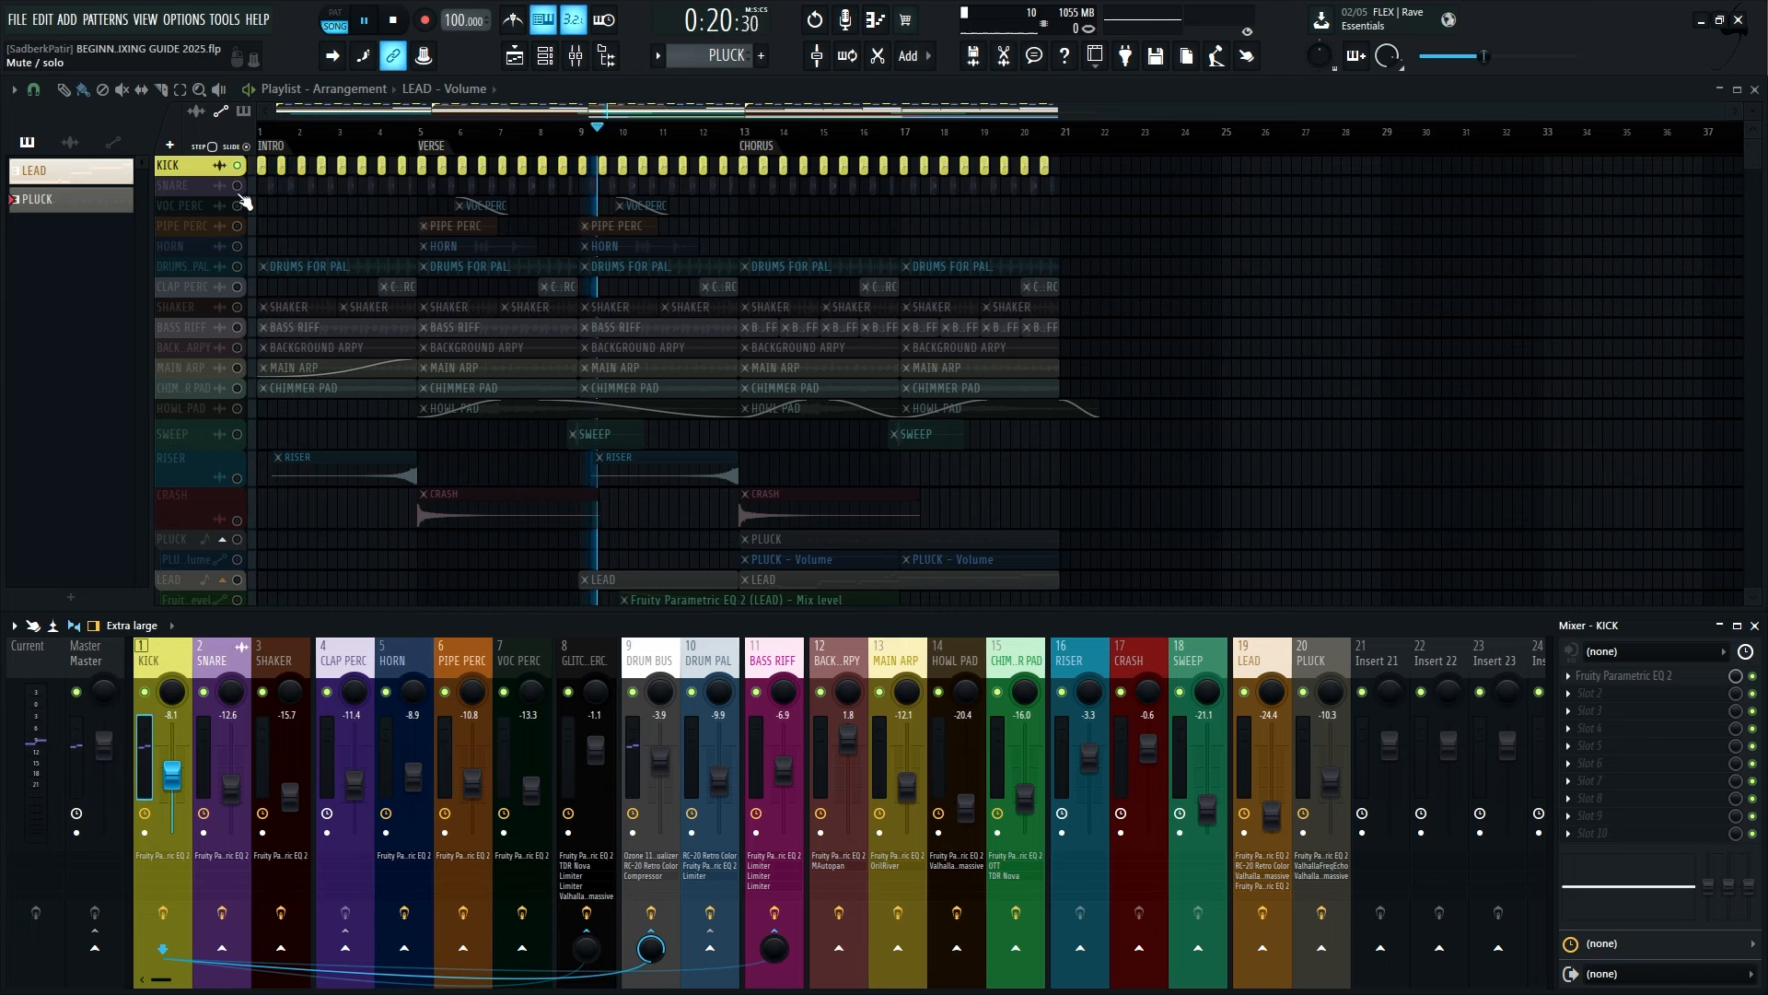
click(237, 185)
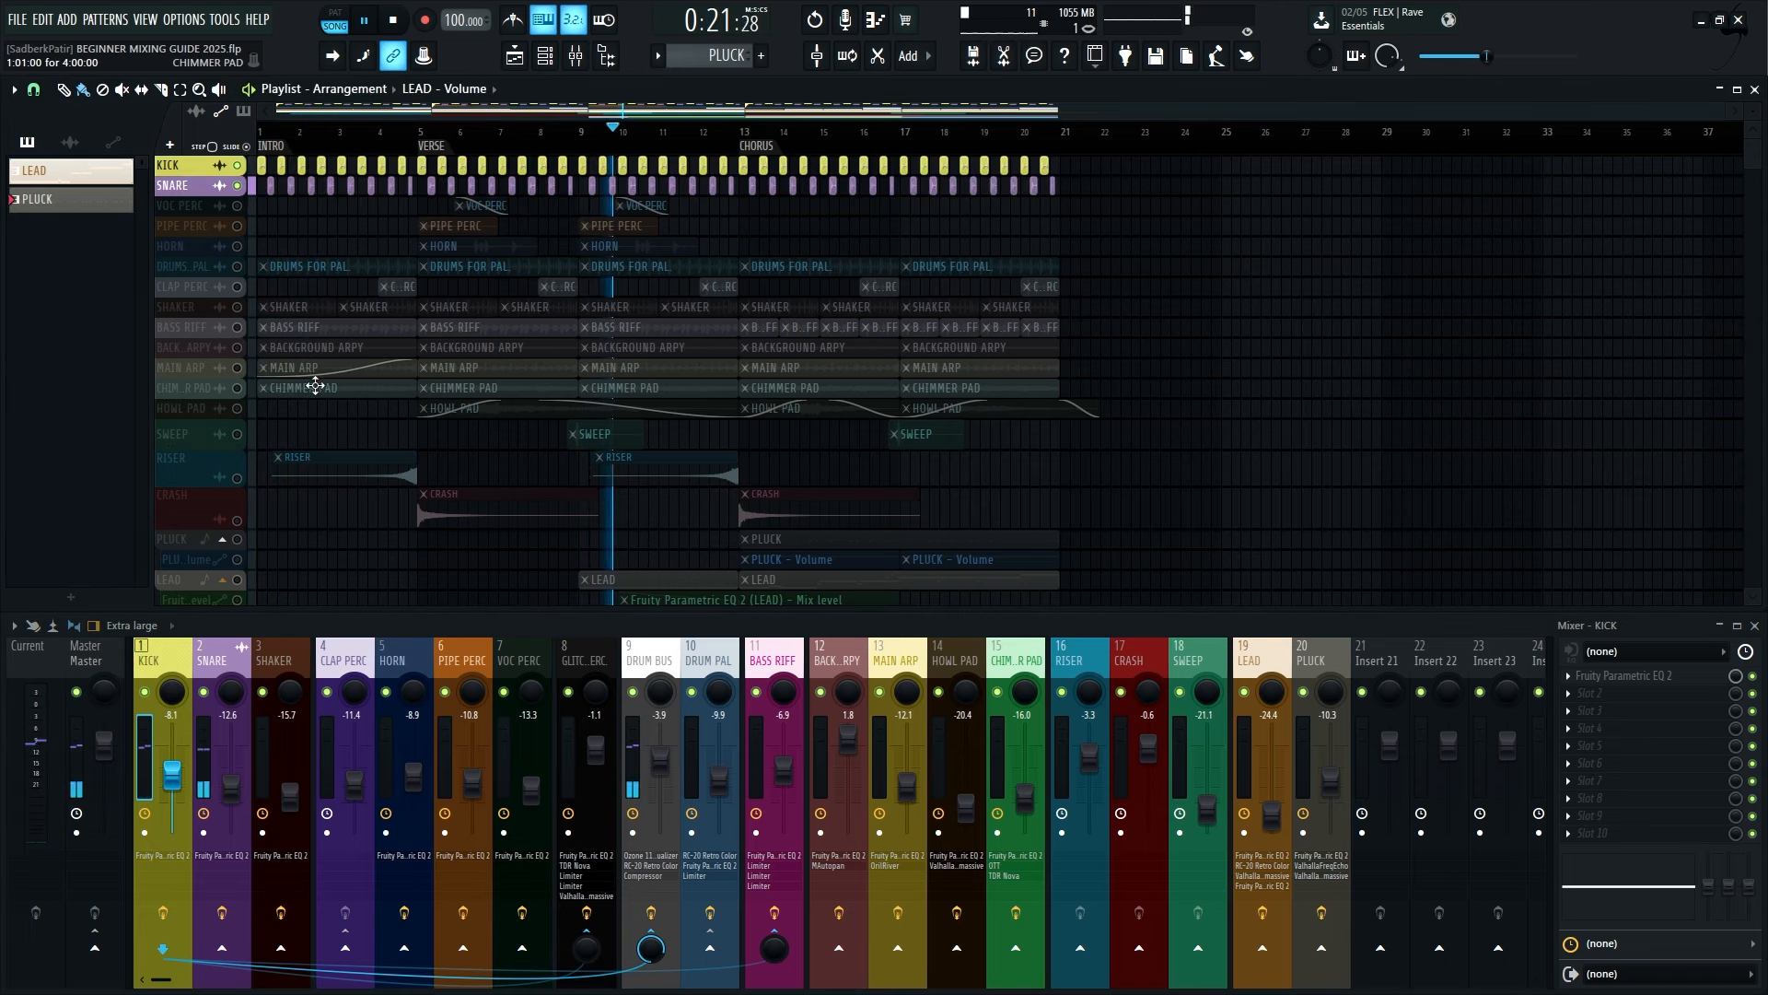
click(203, 737)
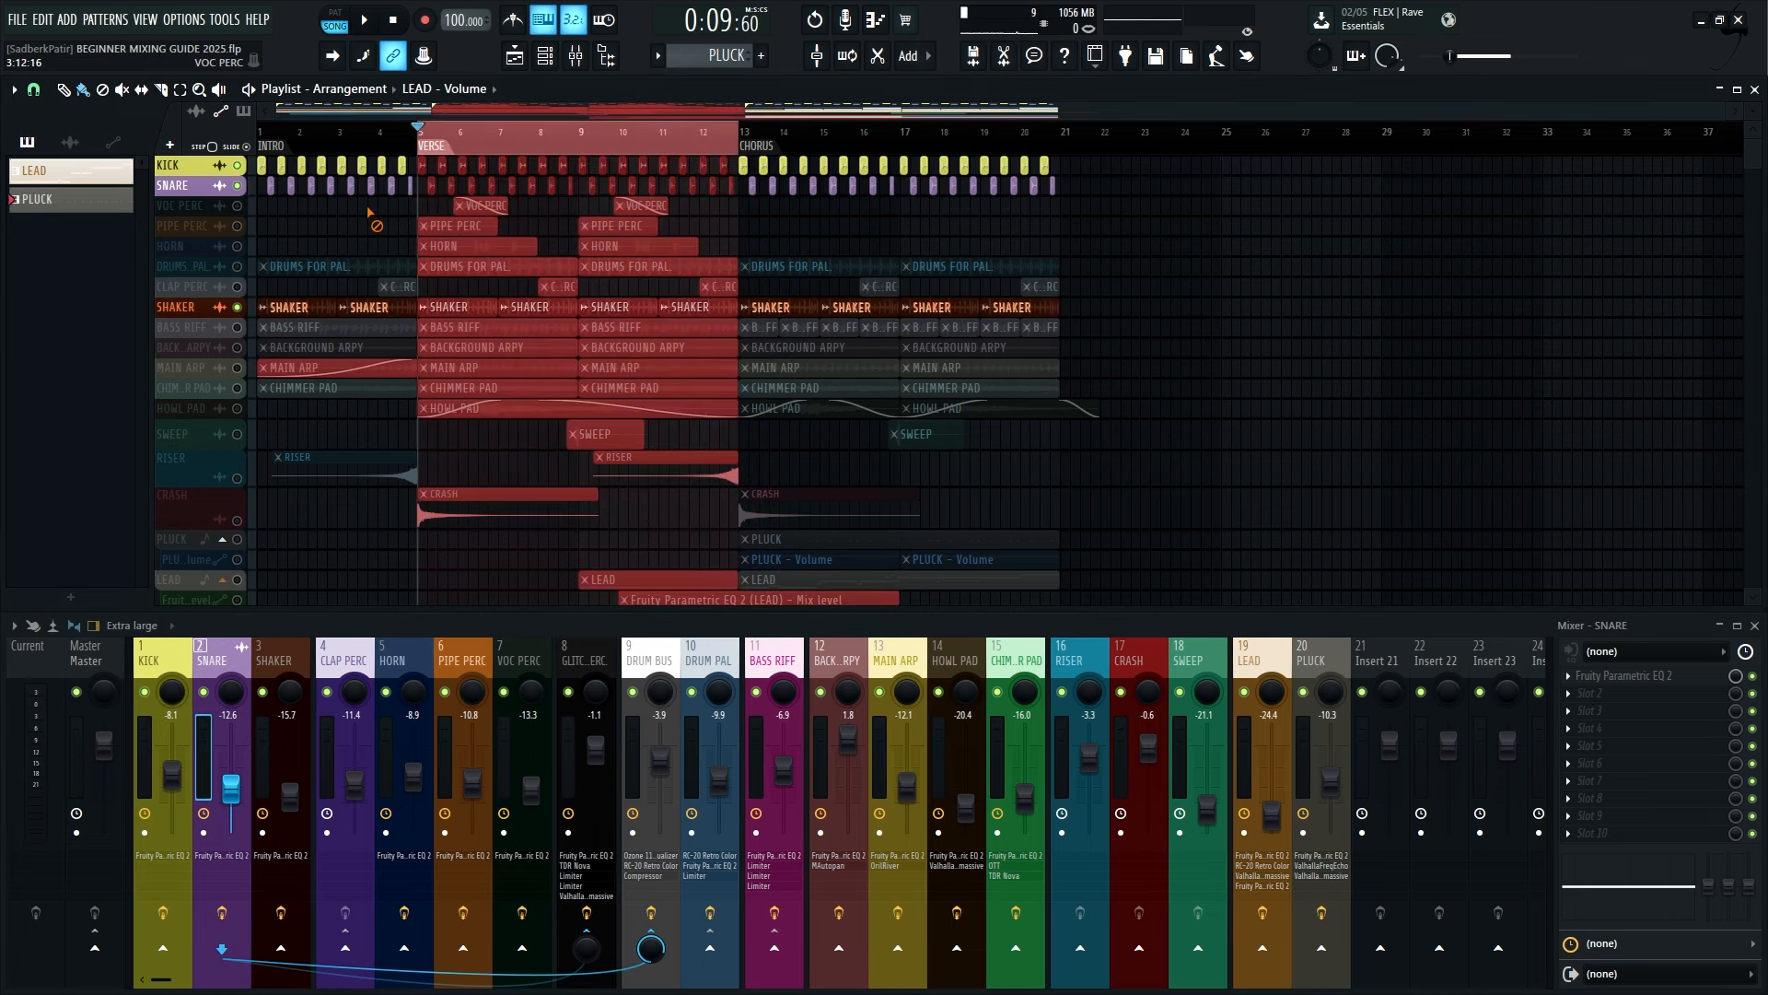
Play the verse section with kick, snare and shaker, and select the shaker's mixer channel
click(369, 214)
key(space)
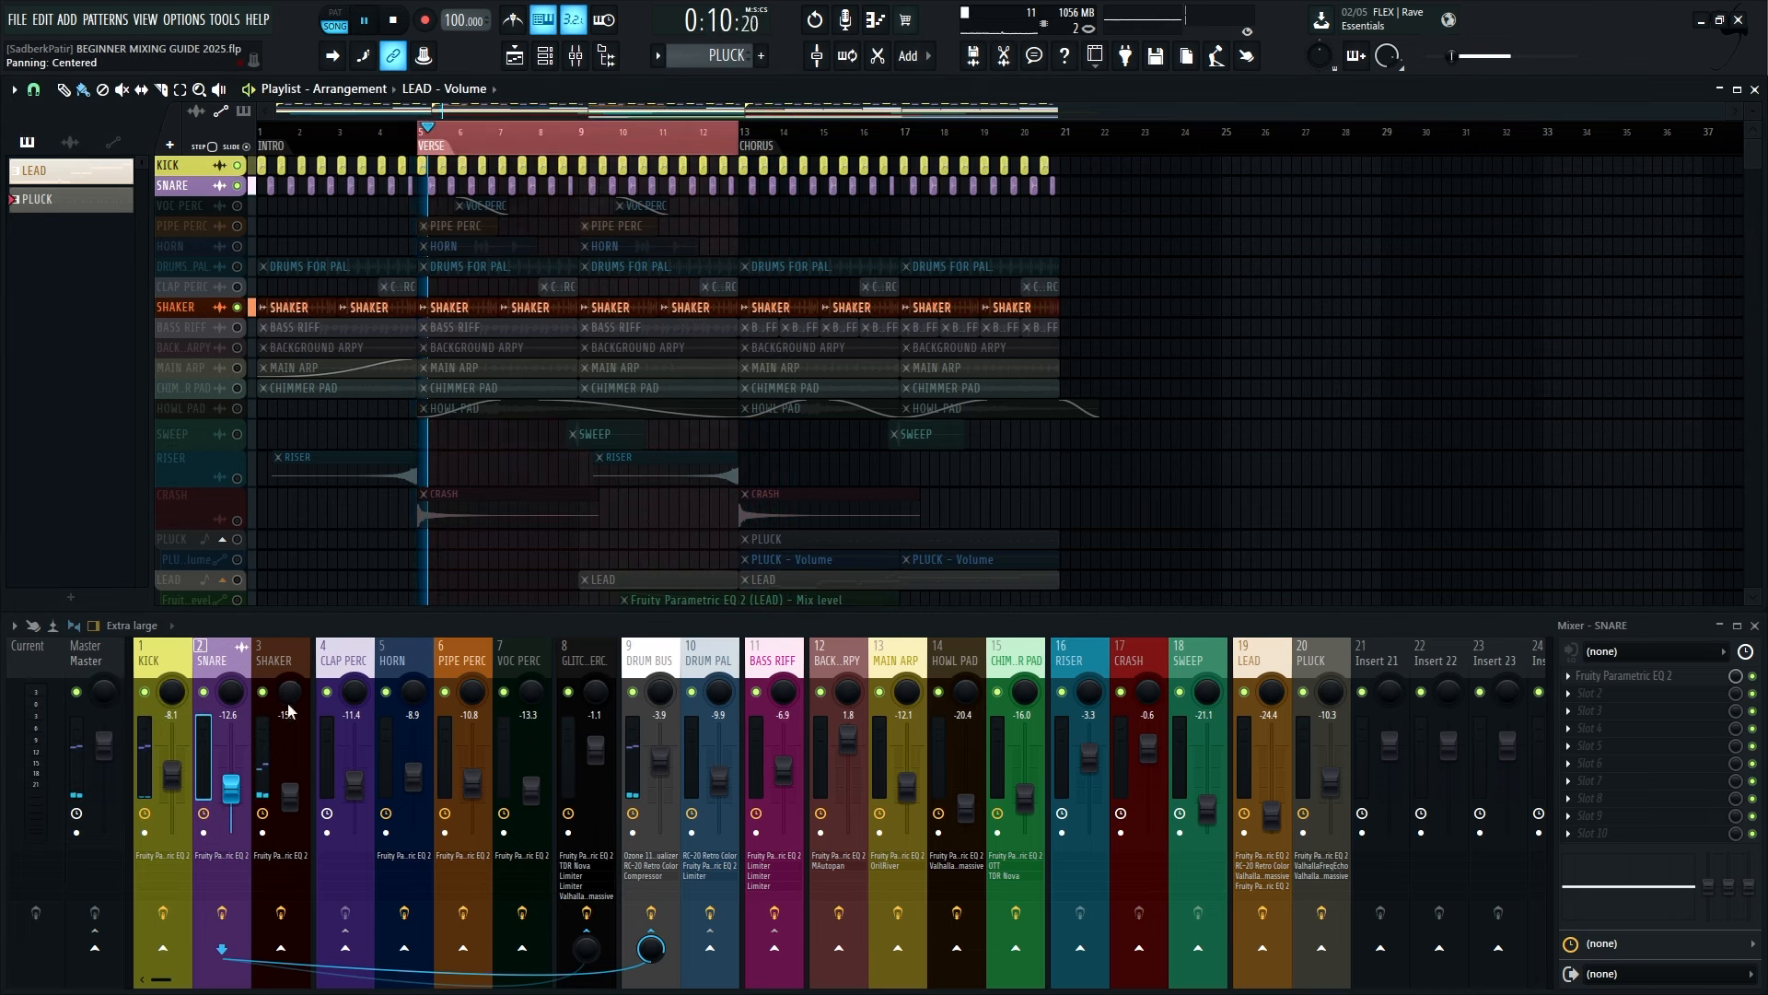
click(285, 659)
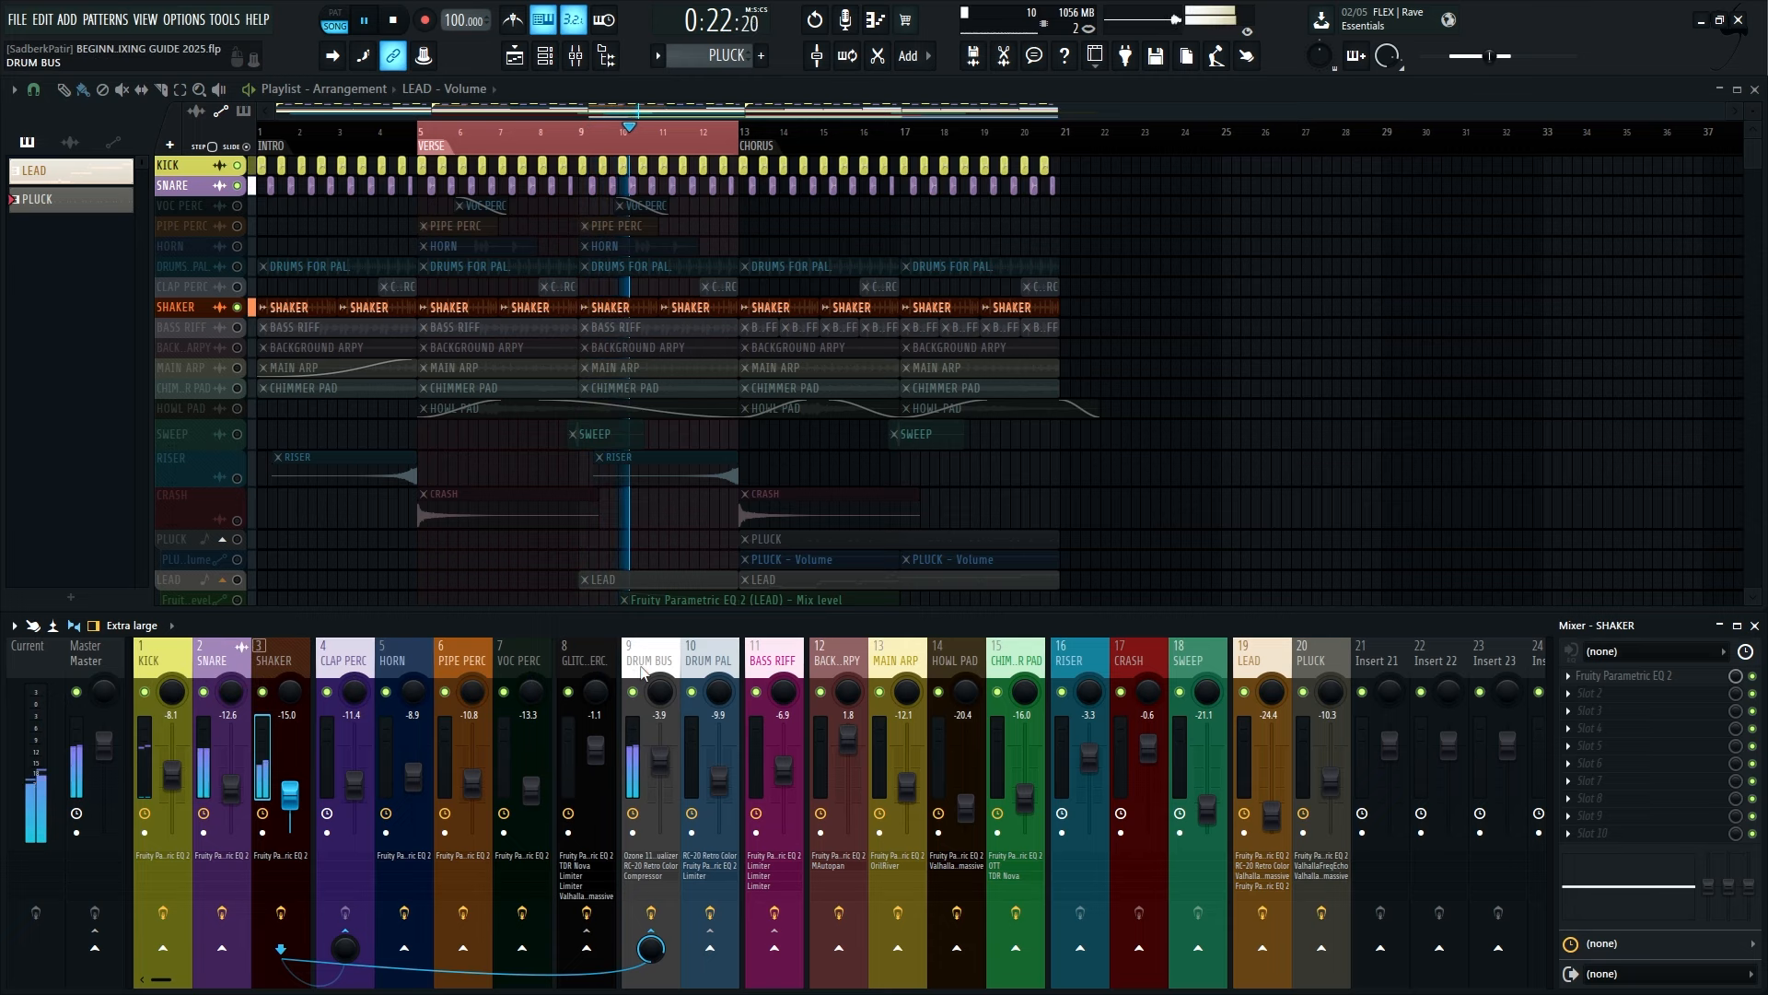
Bypass and re-enable the DRUM BUS effects during playback to compare the drums, ending with playback stopped
click(662, 917)
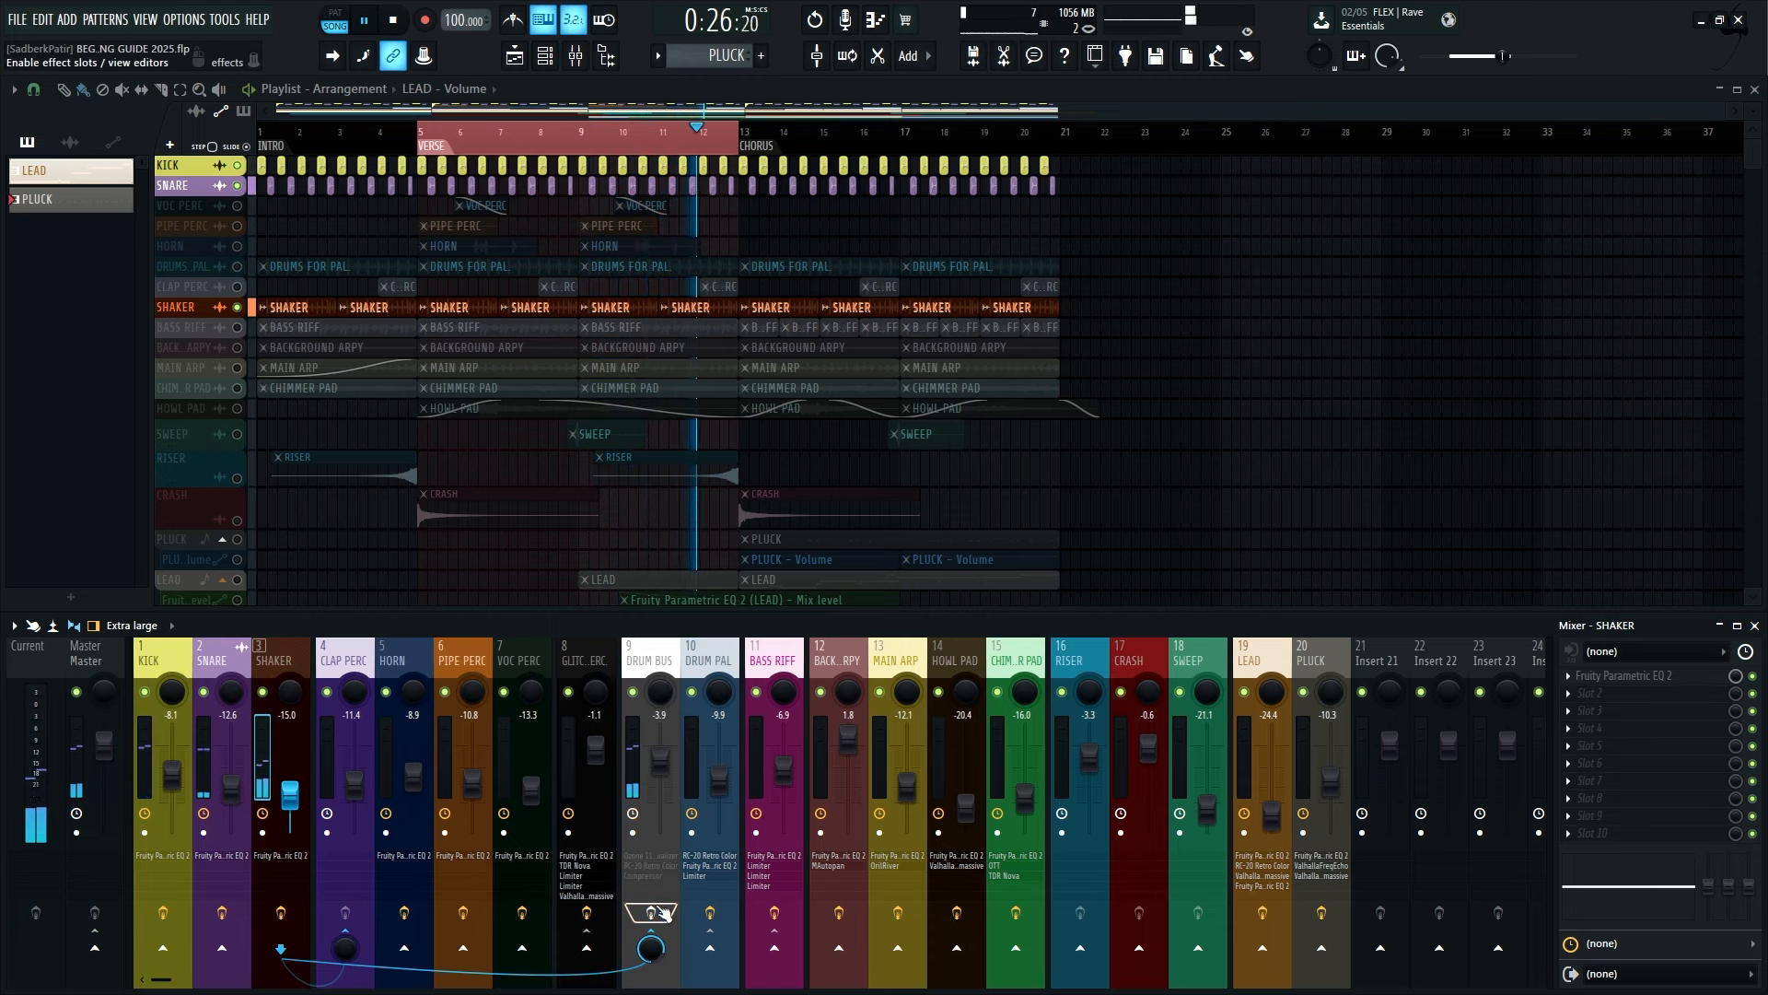
click(661, 913)
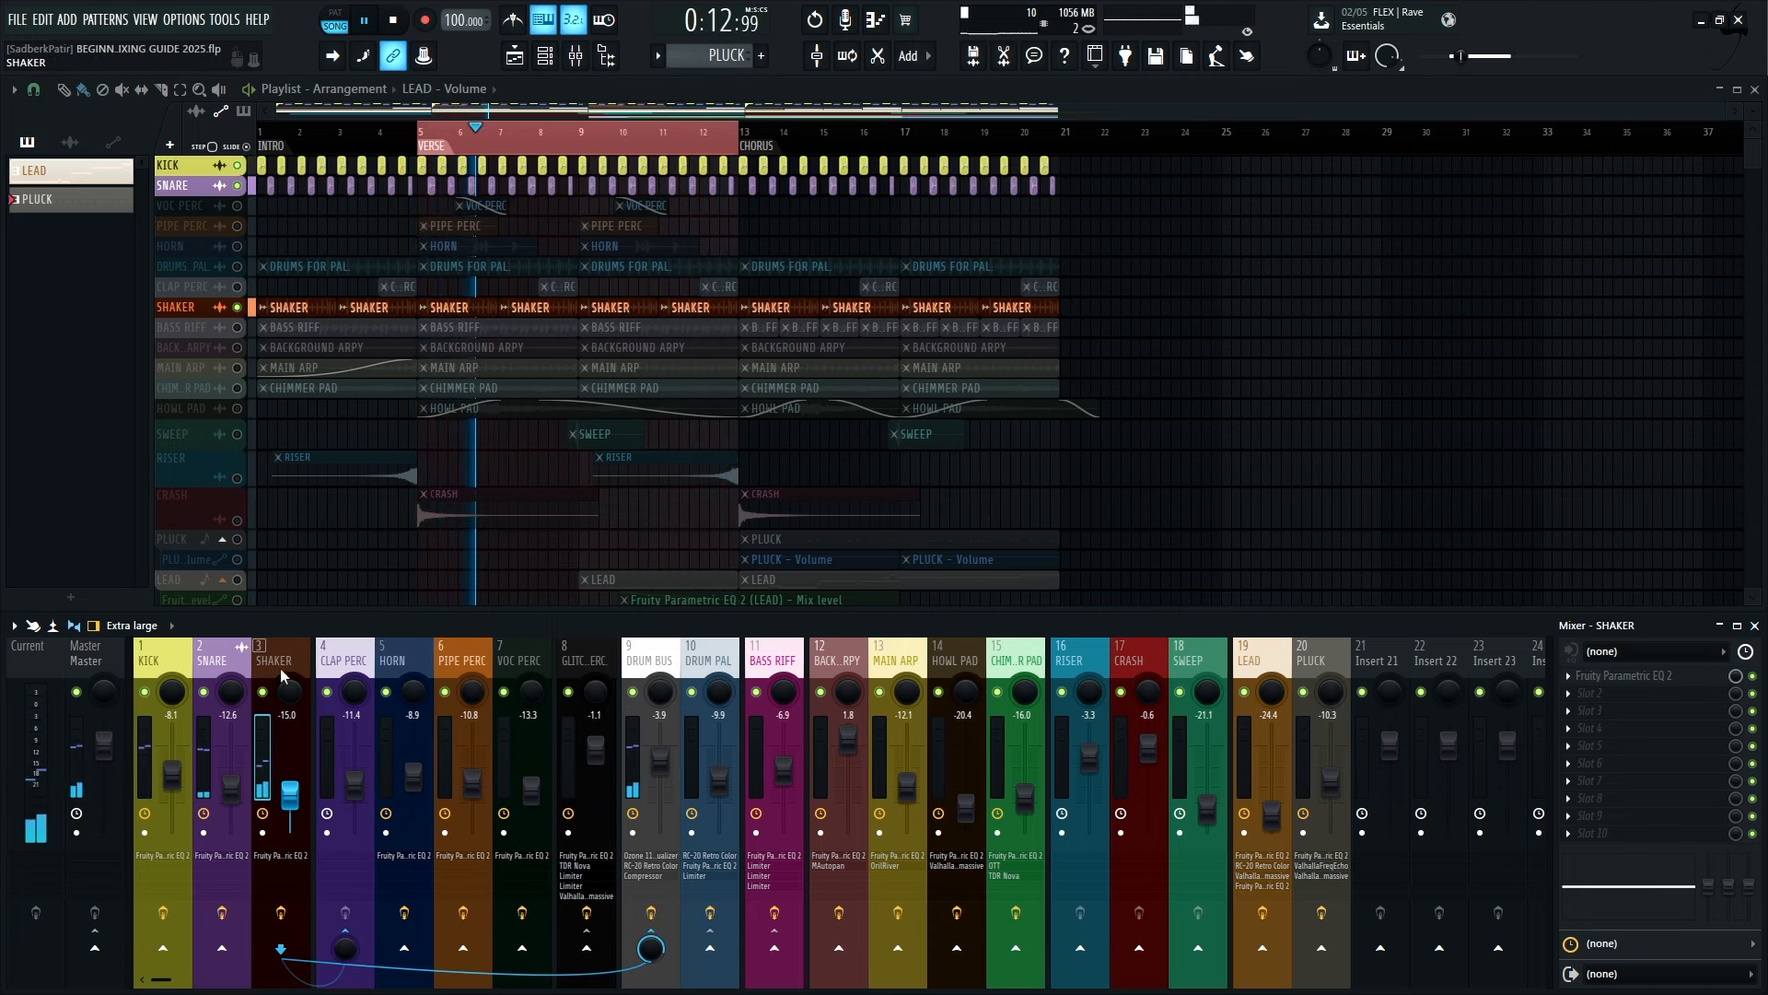
key(space)
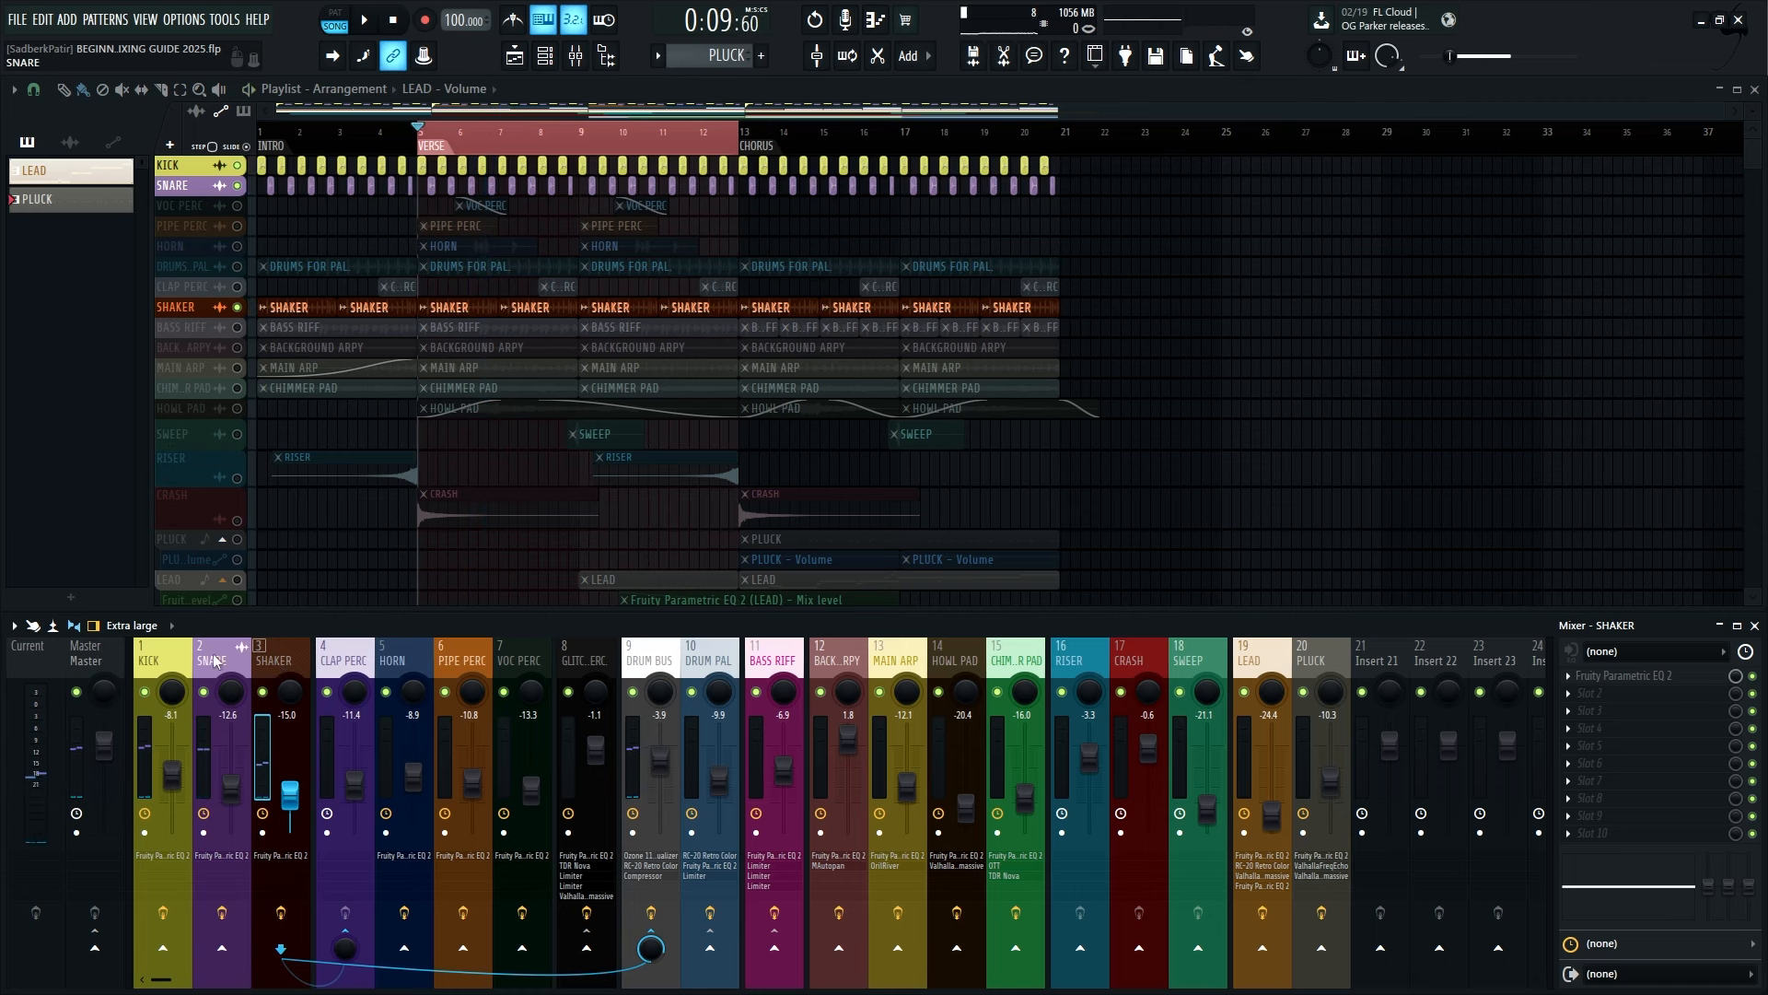
Inspect the kick channel's Fruity Parametric EQ 2 curve and close the plugin
click(213, 660)
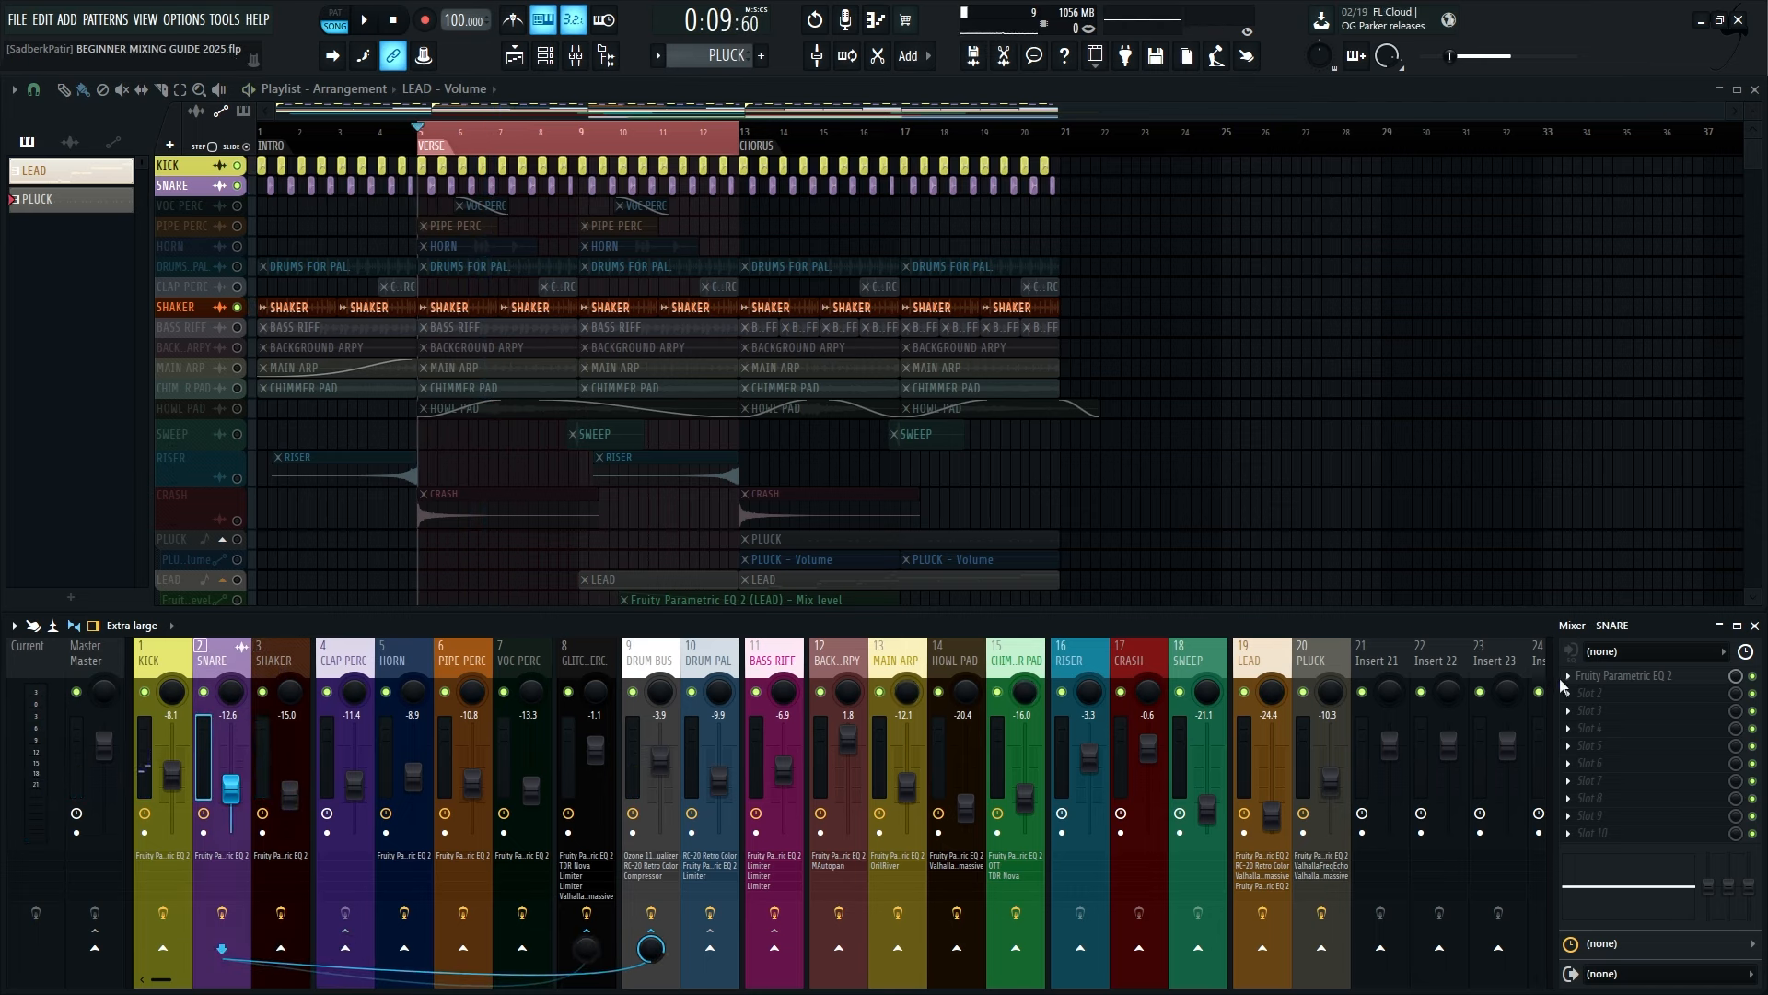
click(169, 667)
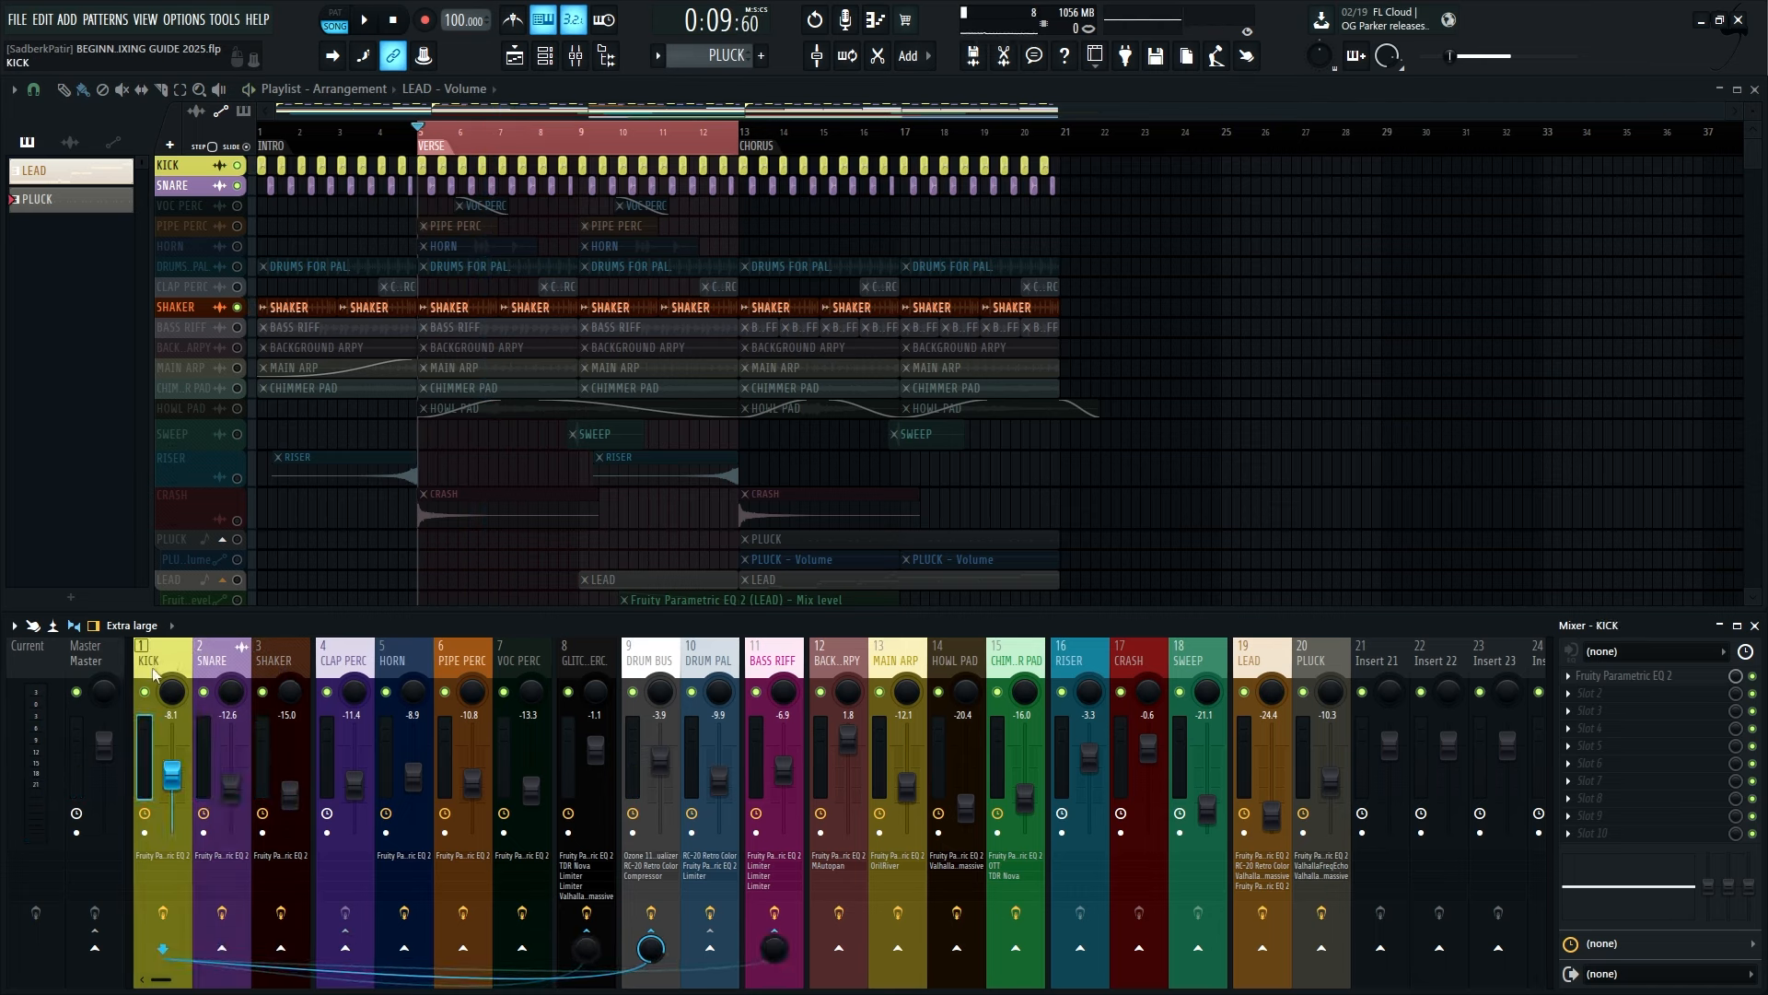
click(1626, 677)
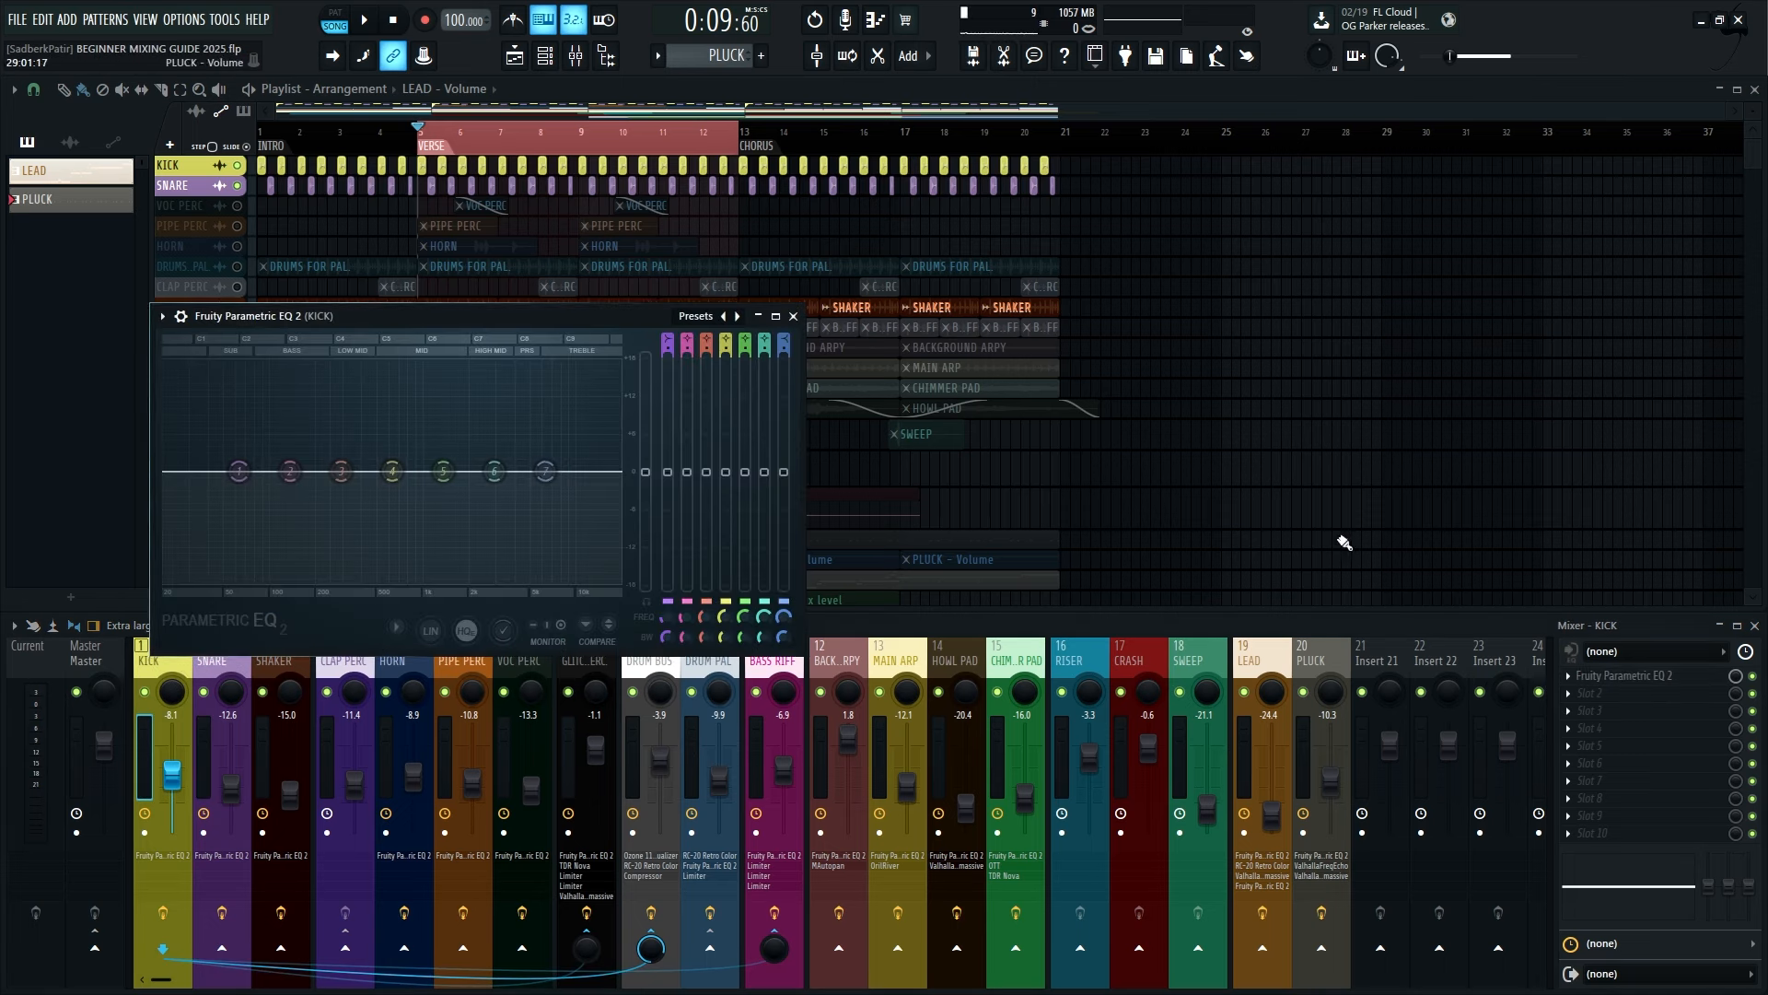
click(798, 317)
Sweep bands 2 and 4 of the snare's Fruity Parametric EQ 2 during playback, leaving a small mid-range cut on band 4
click(225, 660)
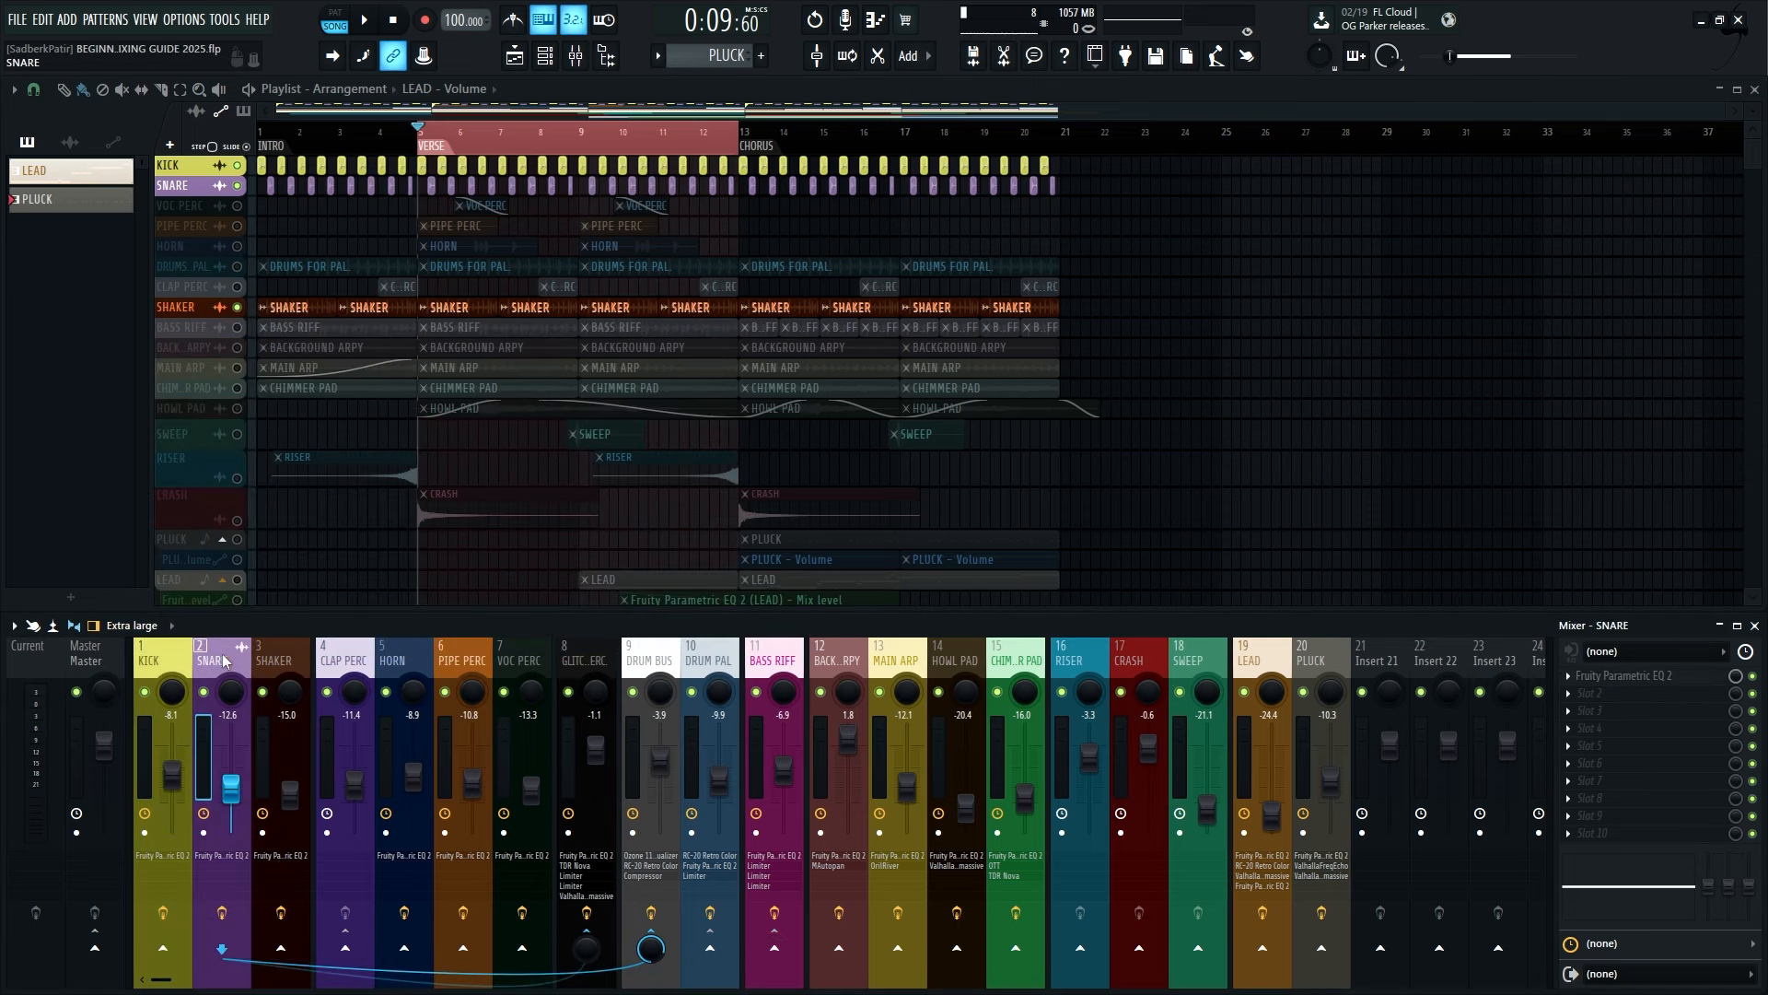
click(1606, 673)
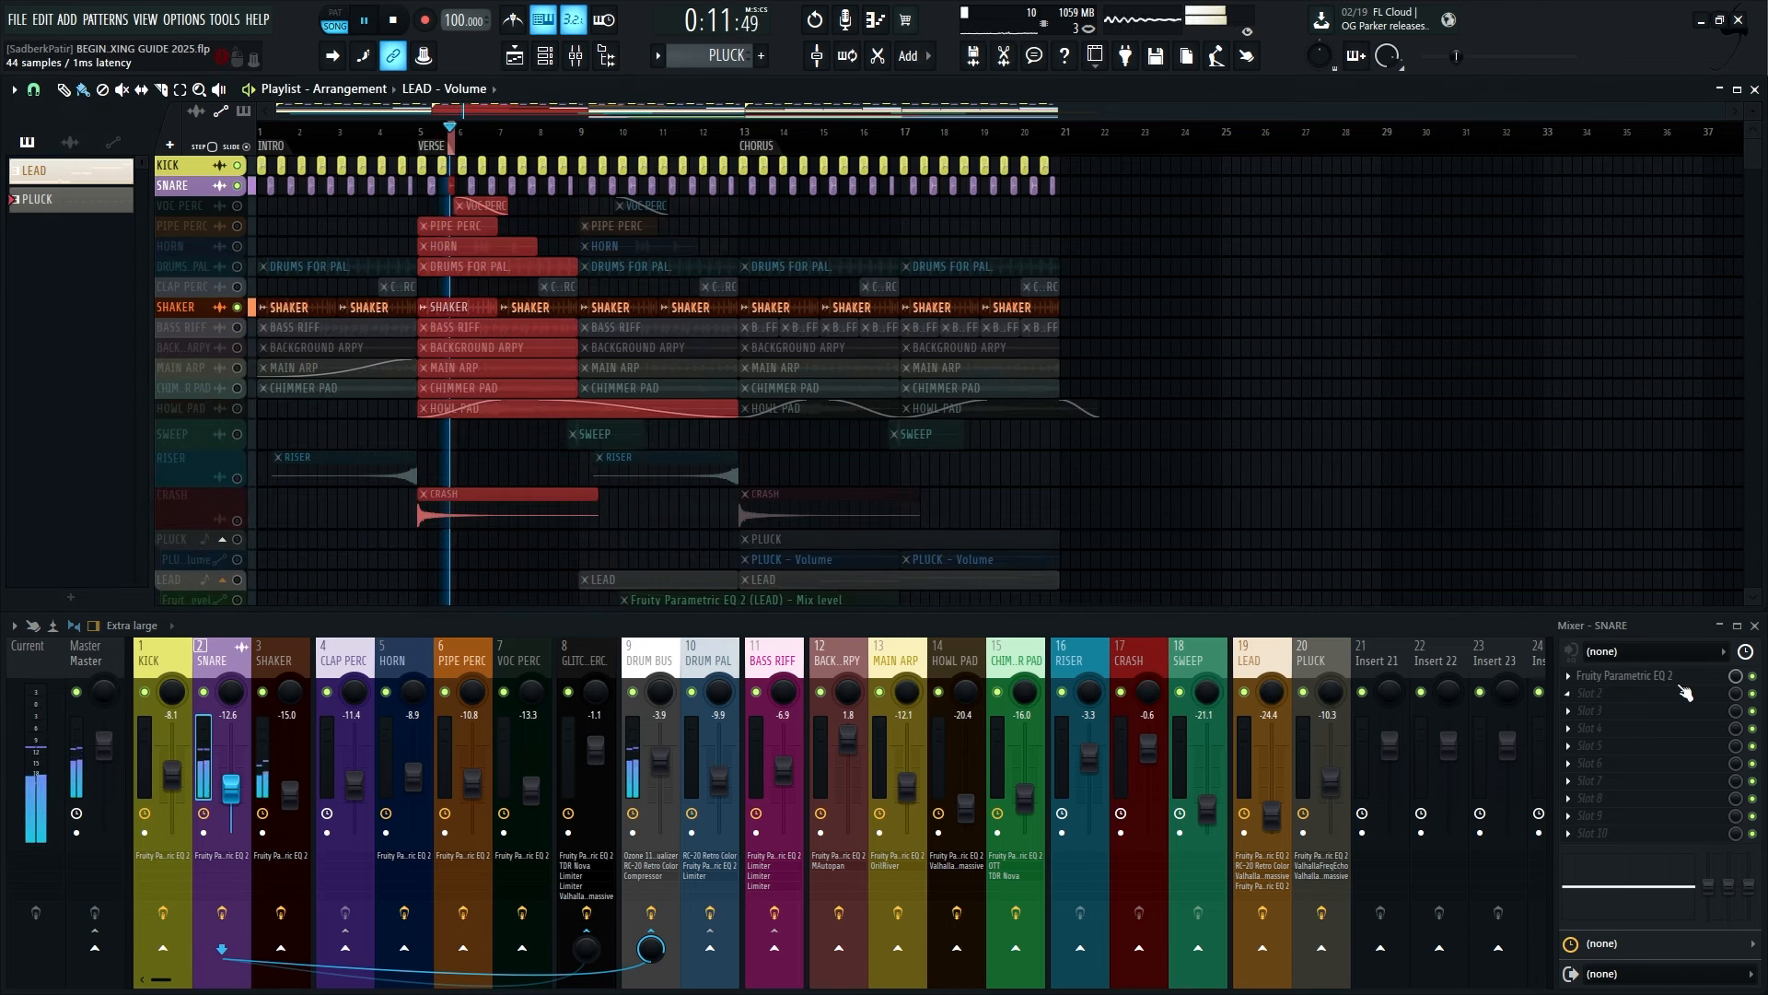
click(1679, 679)
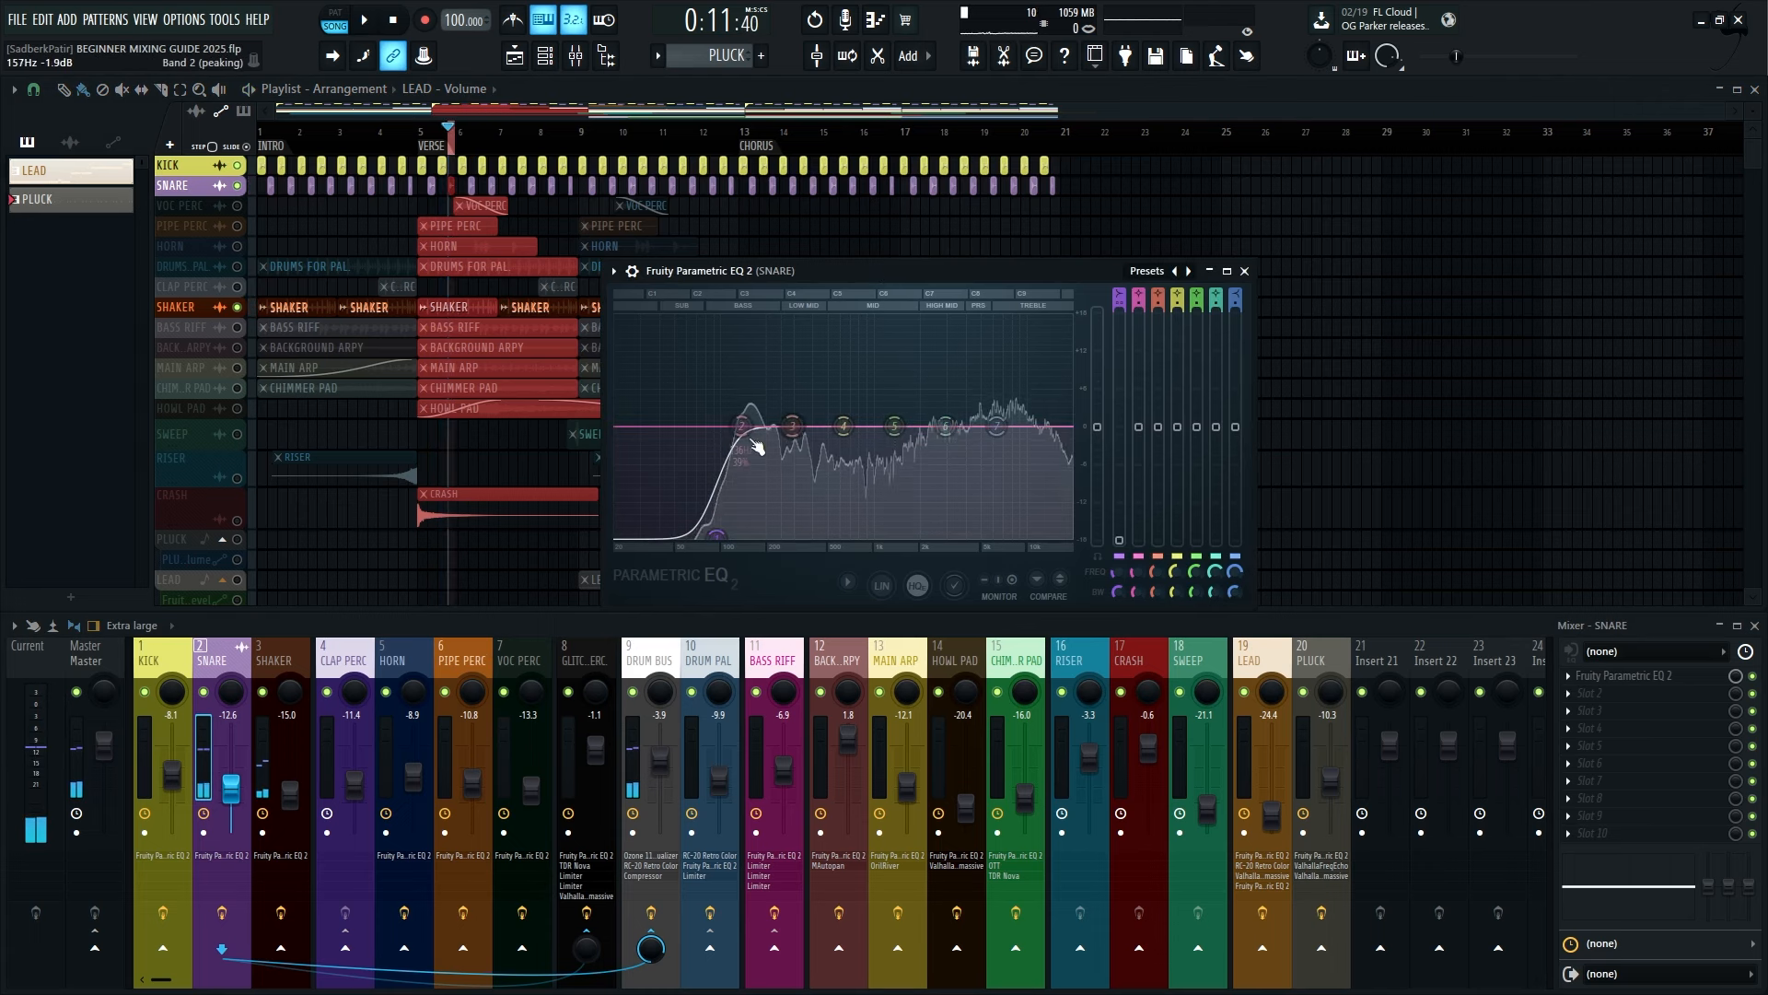
drag(741, 426, 751, 358)
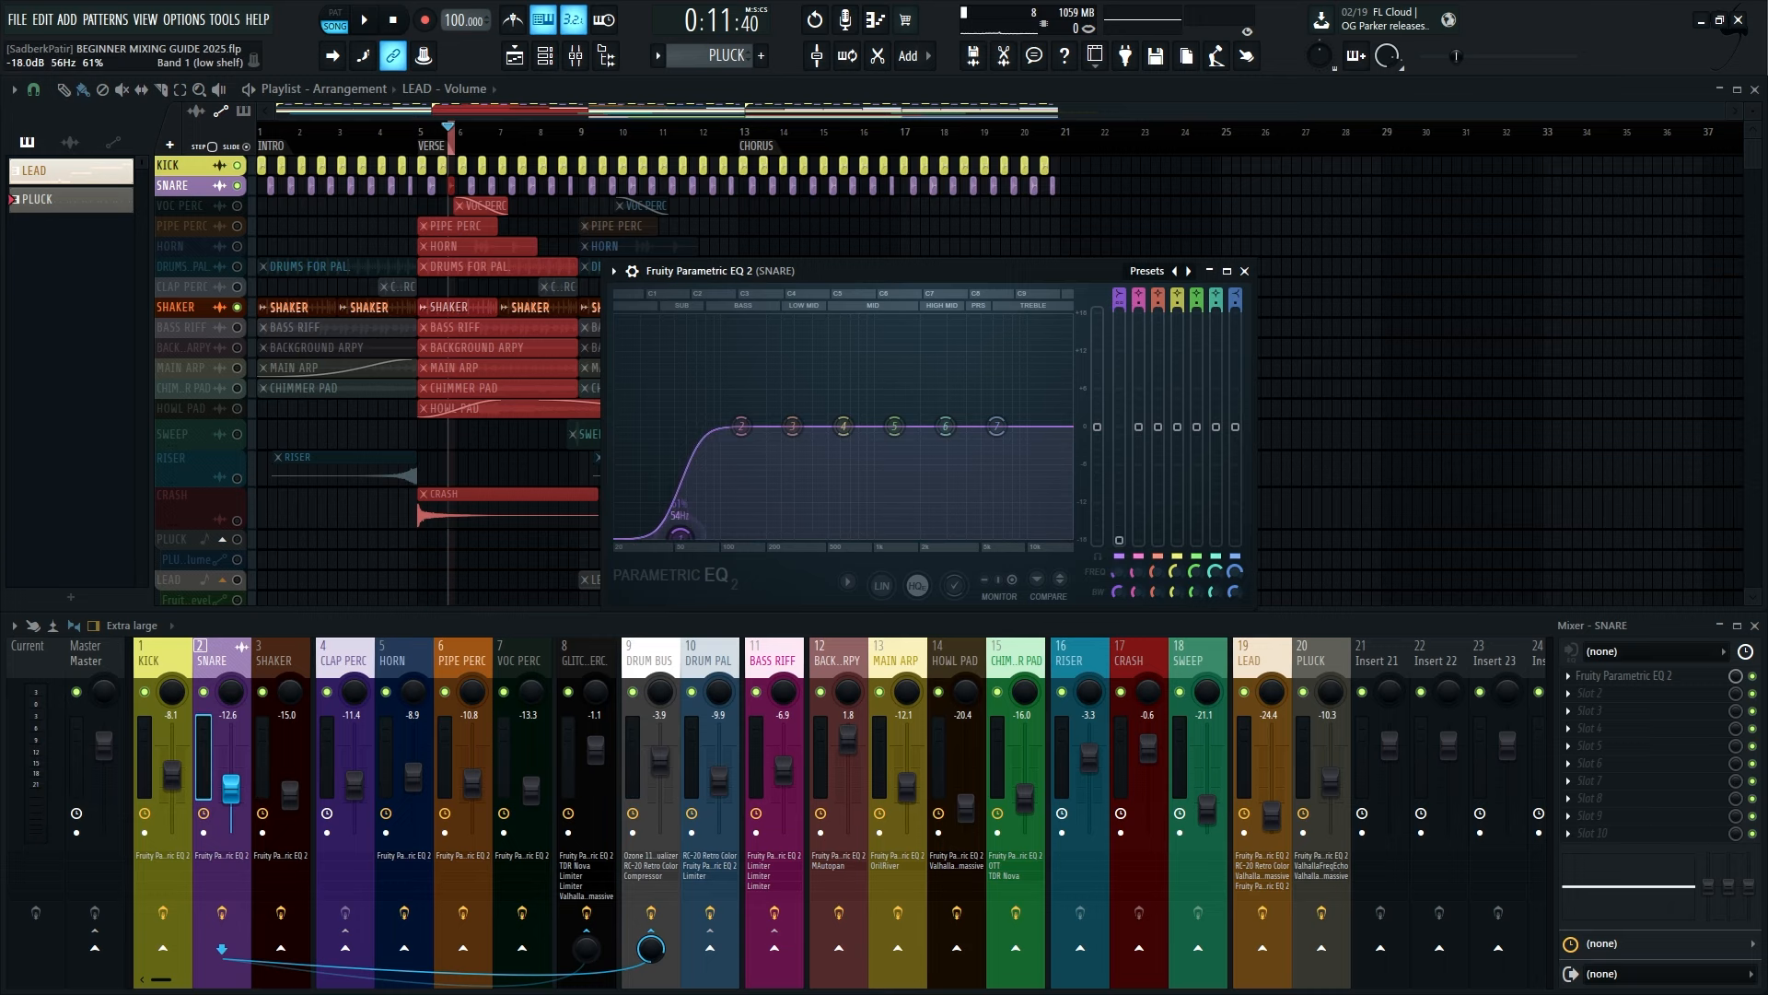
key(space)
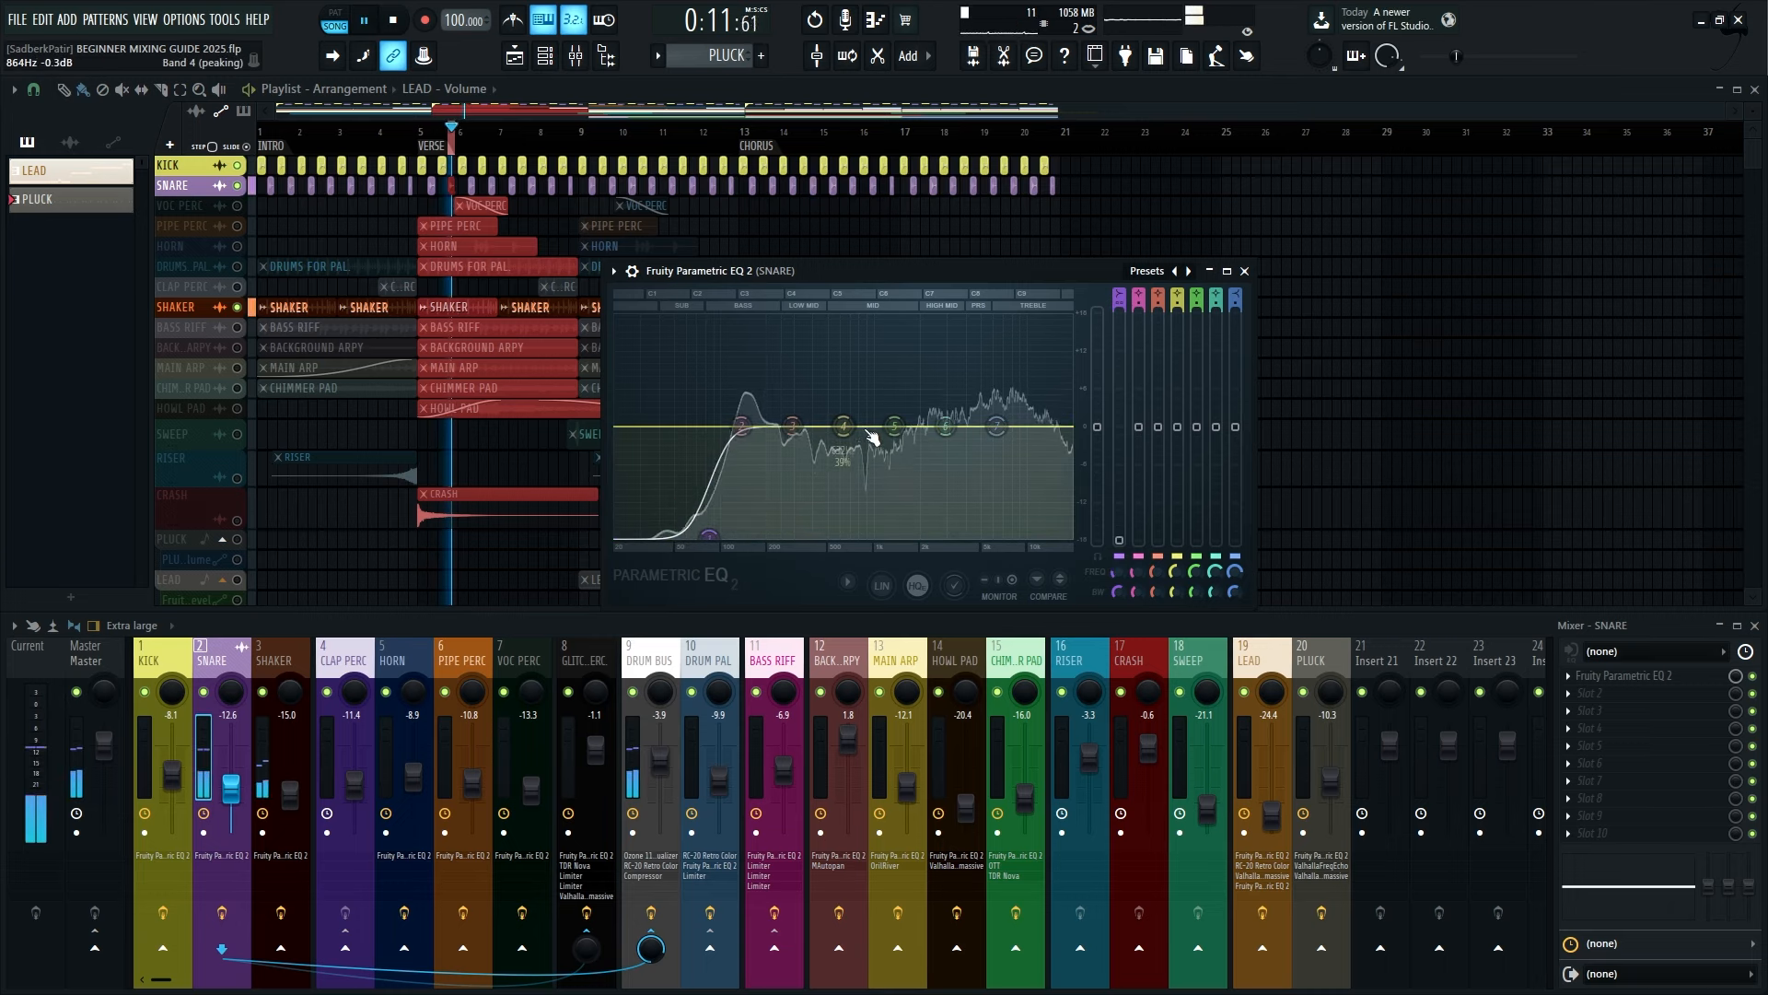
drag(845, 429, 872, 319)
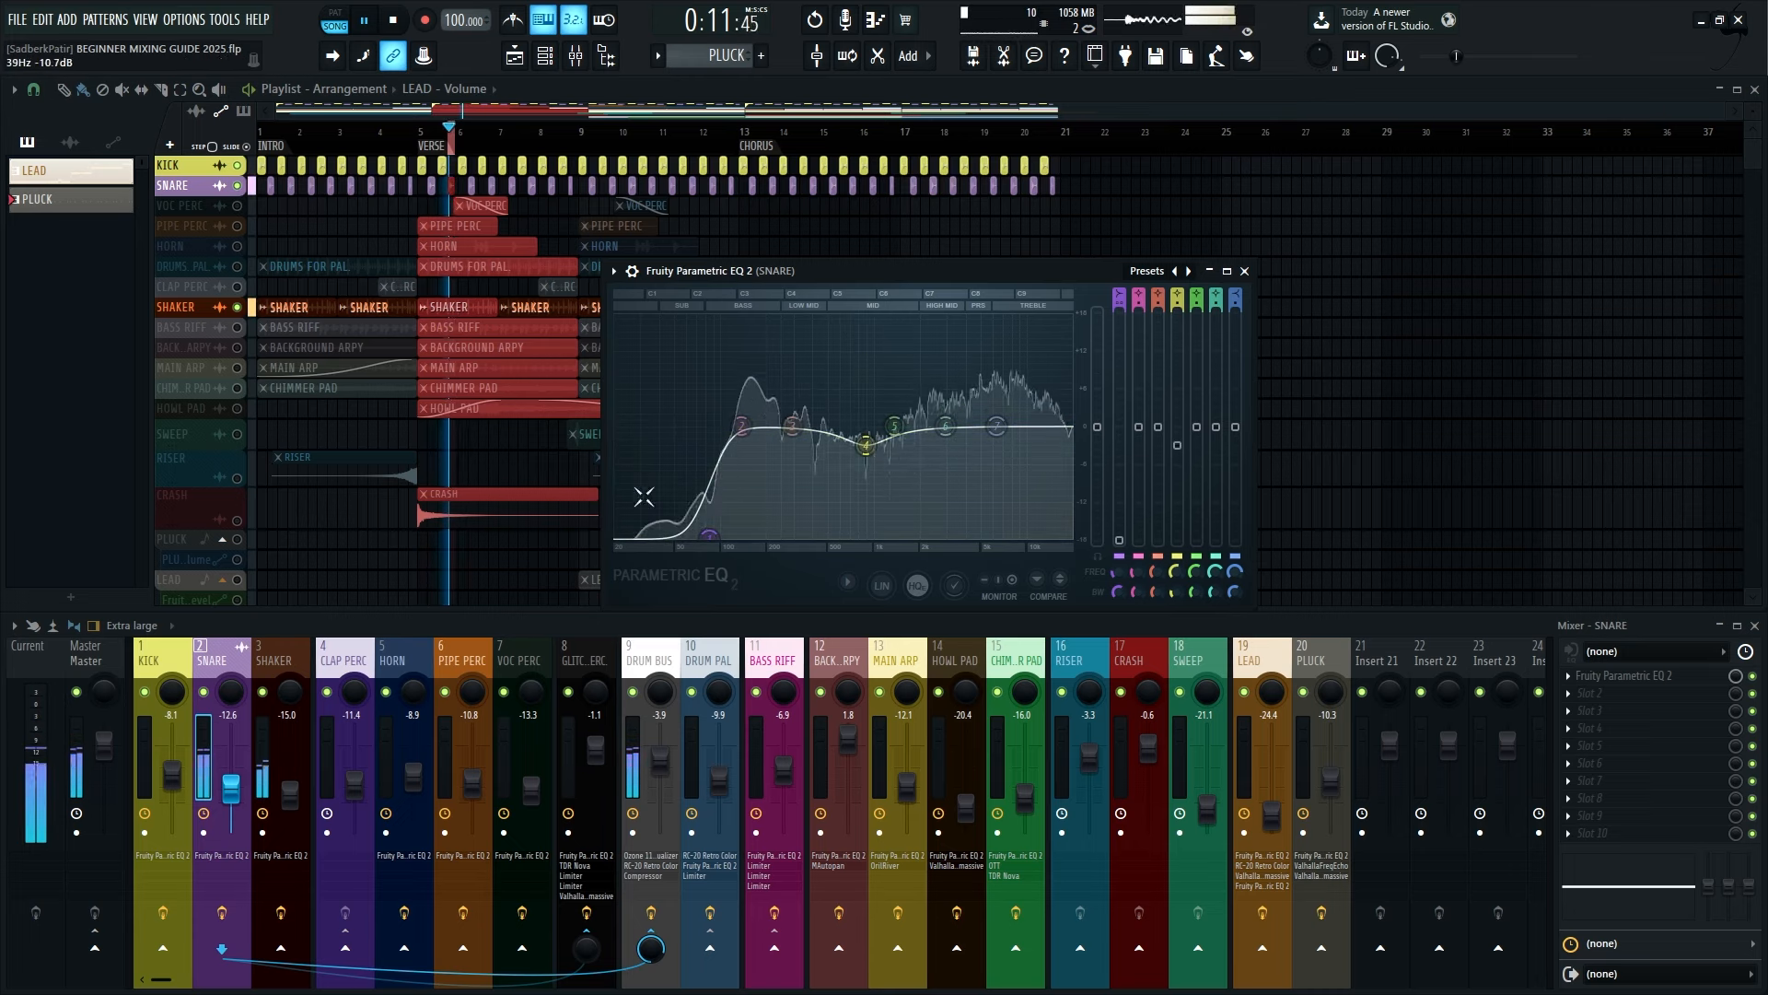
click(1245, 271)
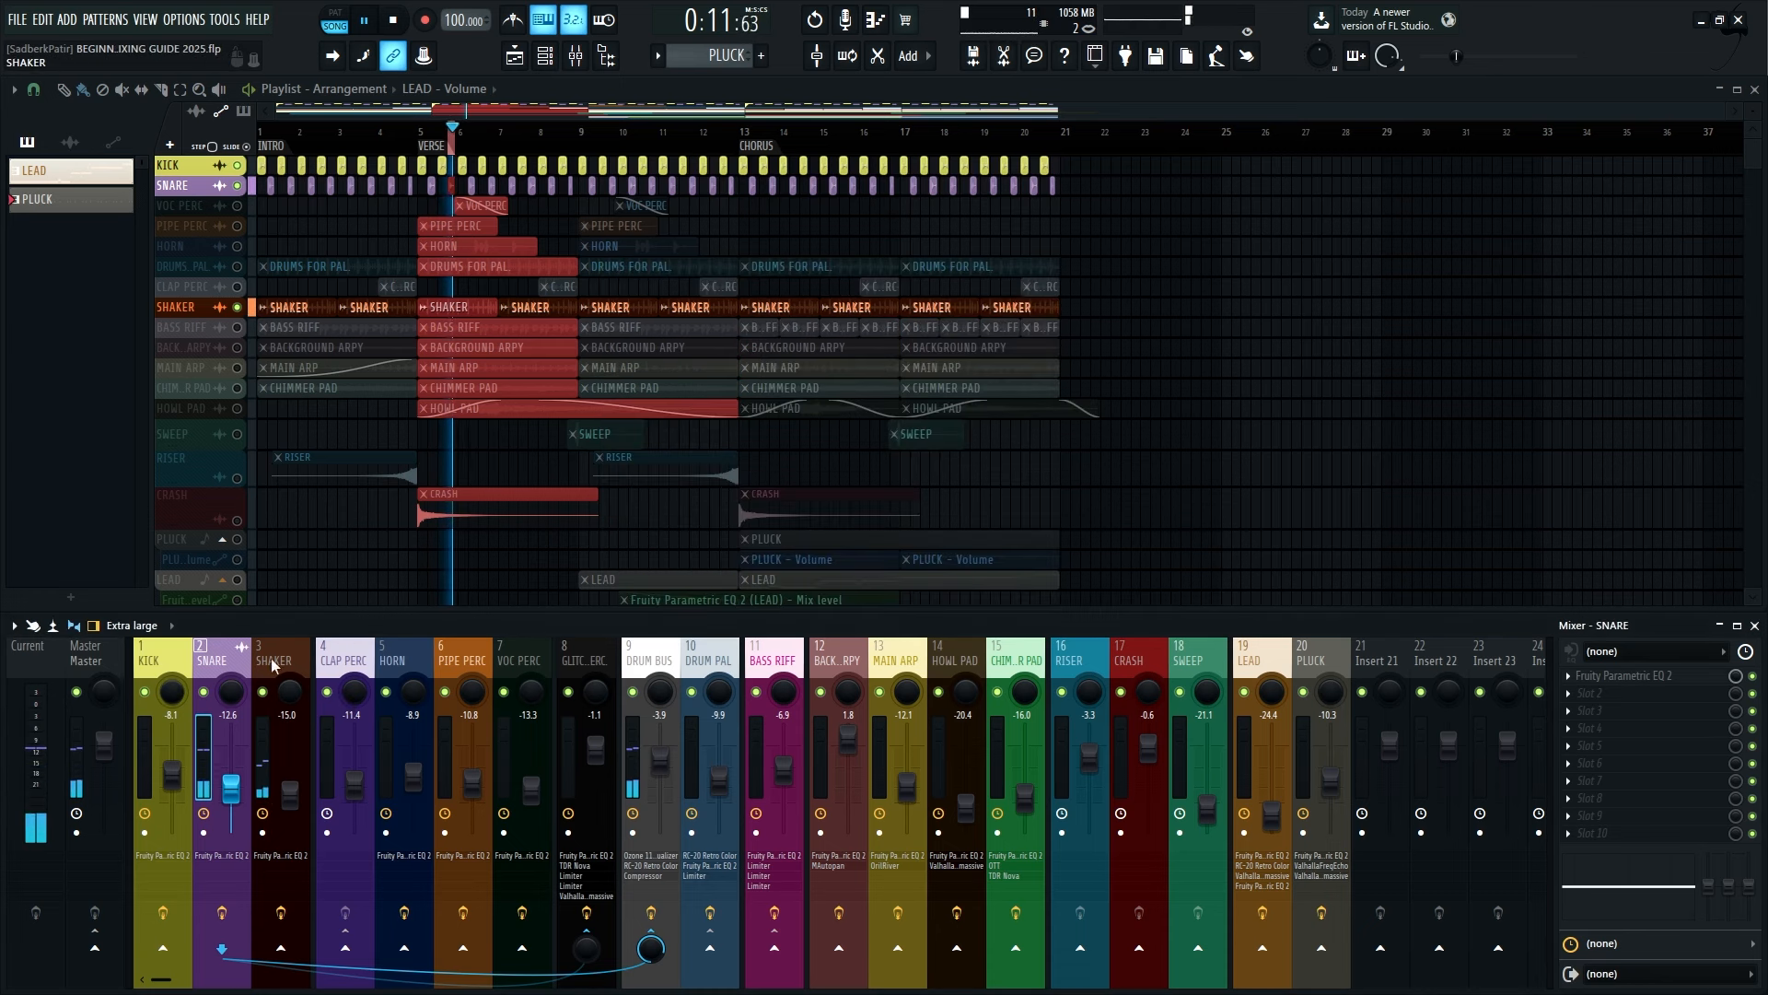
Open the shaker's Fruity Parametric EQ 2 and sweep a boosted band 4 around 650 Hz to audition unwanted frequencies
click(310, 659)
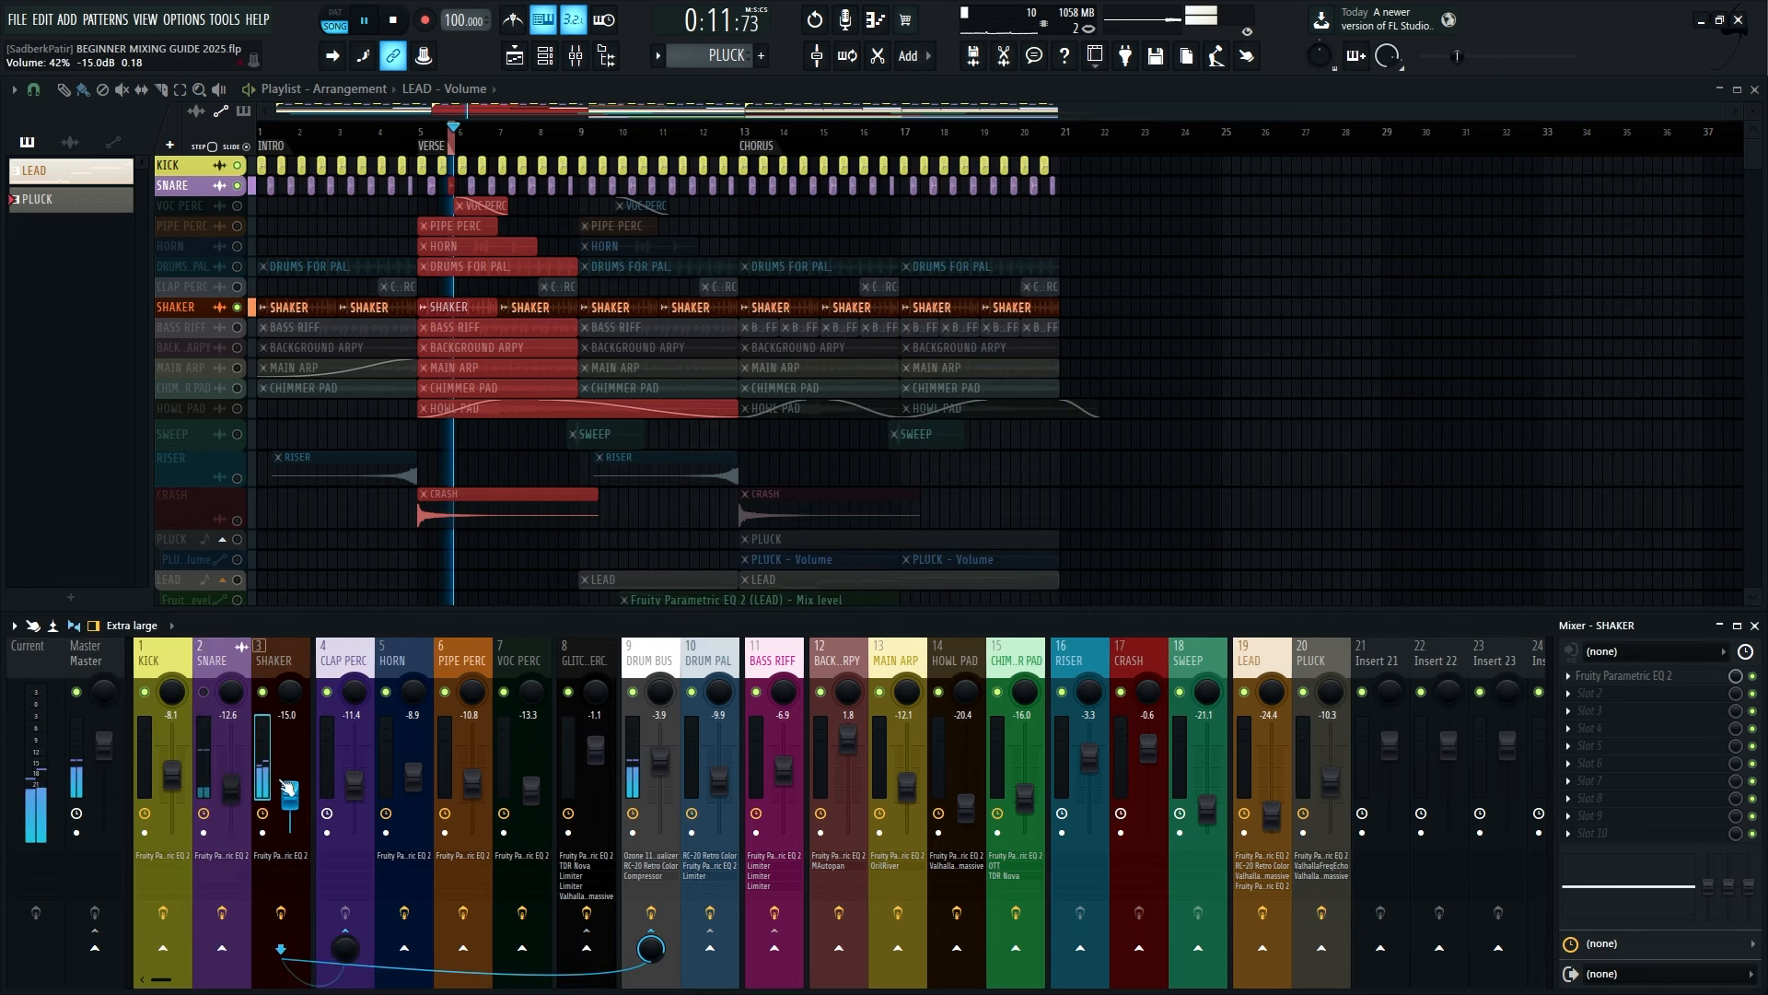
click(1625, 678)
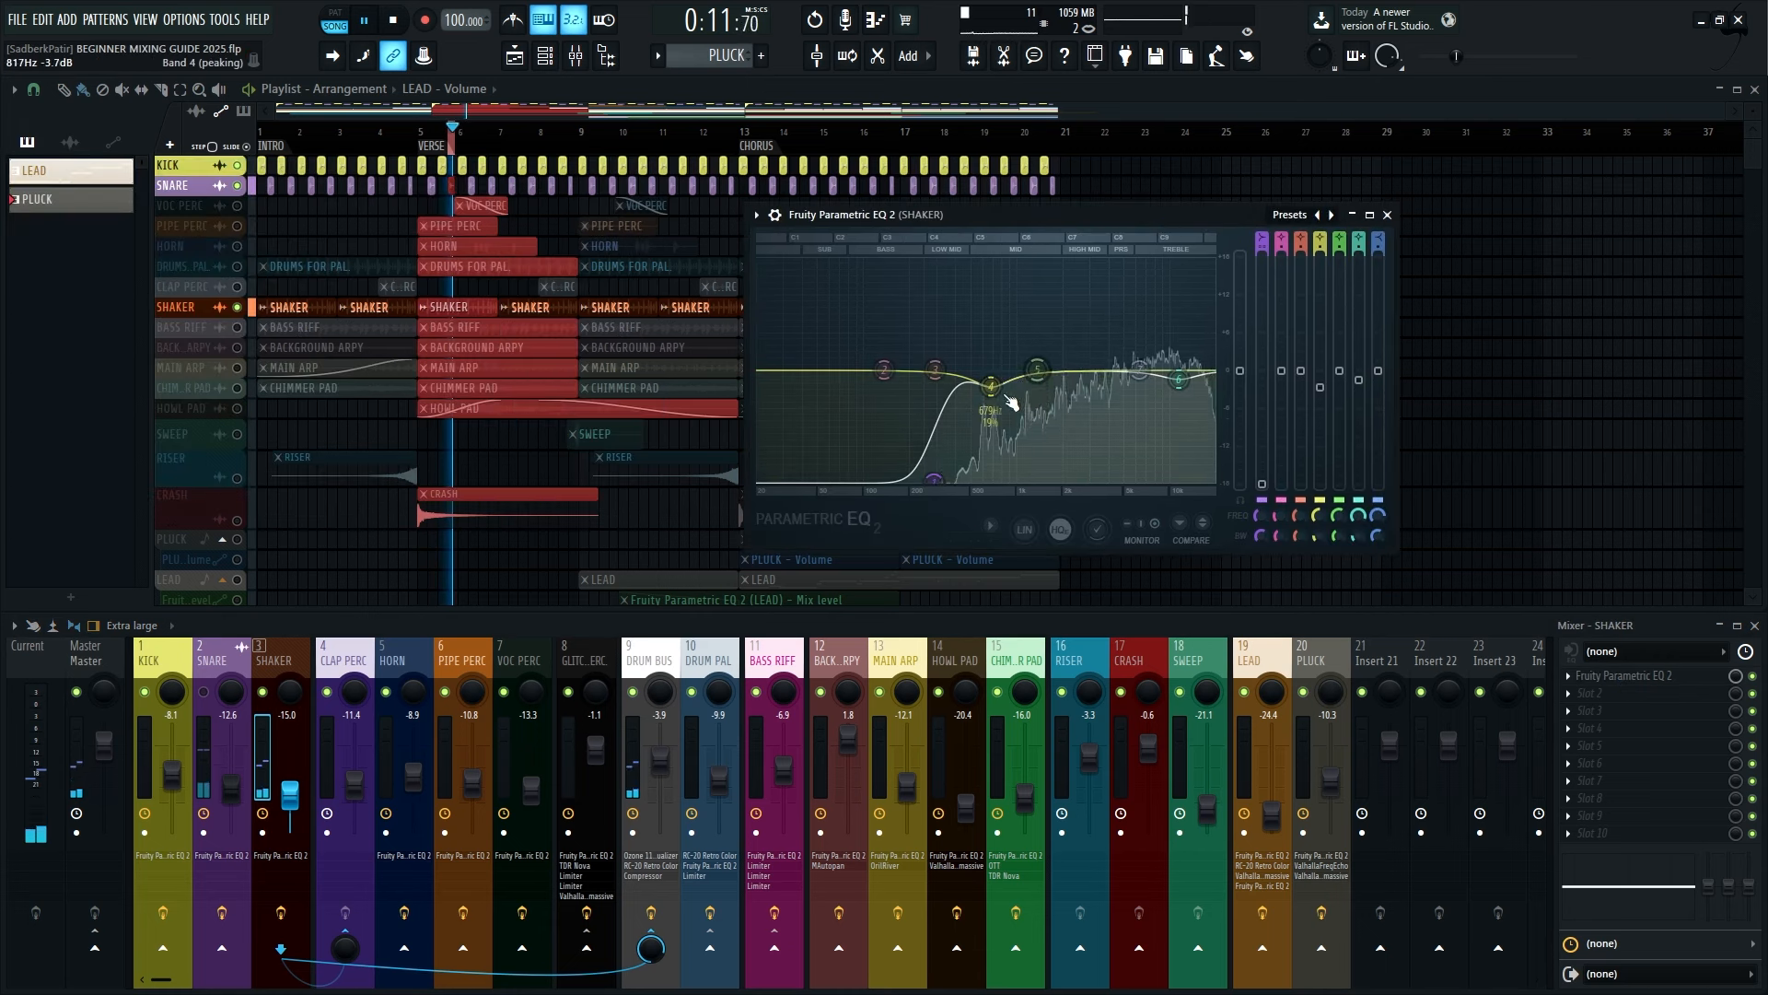
drag(990, 385, 987, 345)
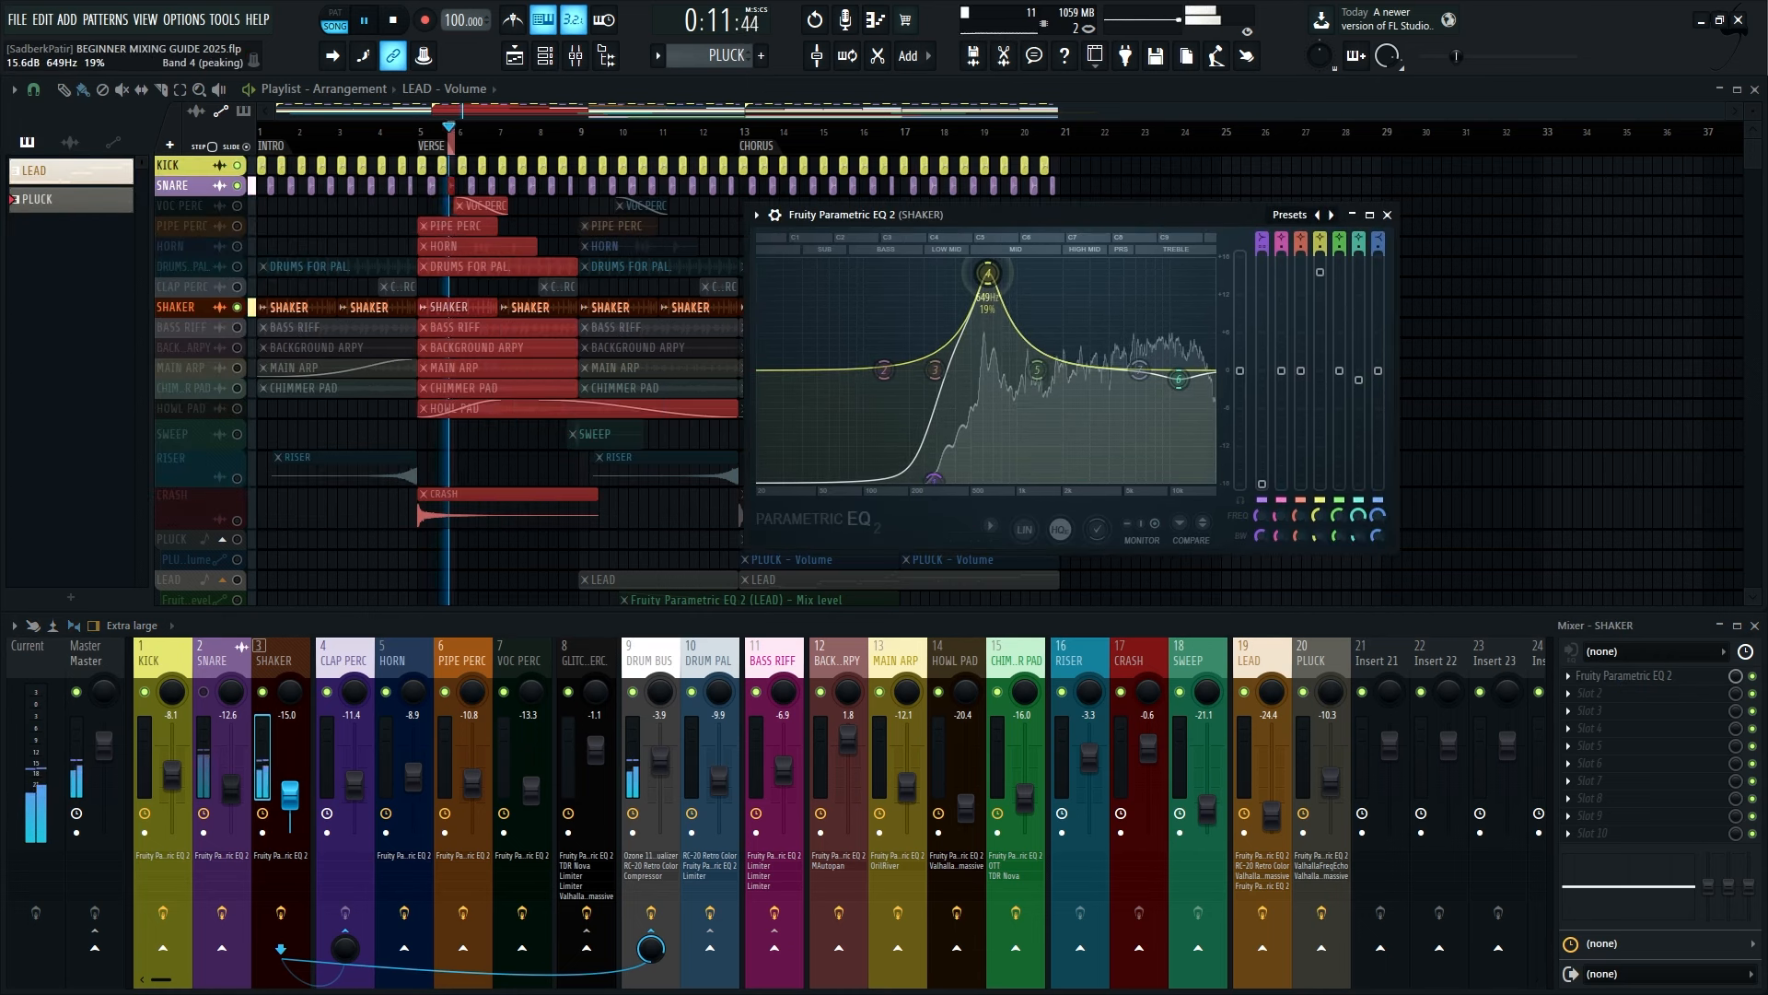
drag(987, 273, 987, 274)
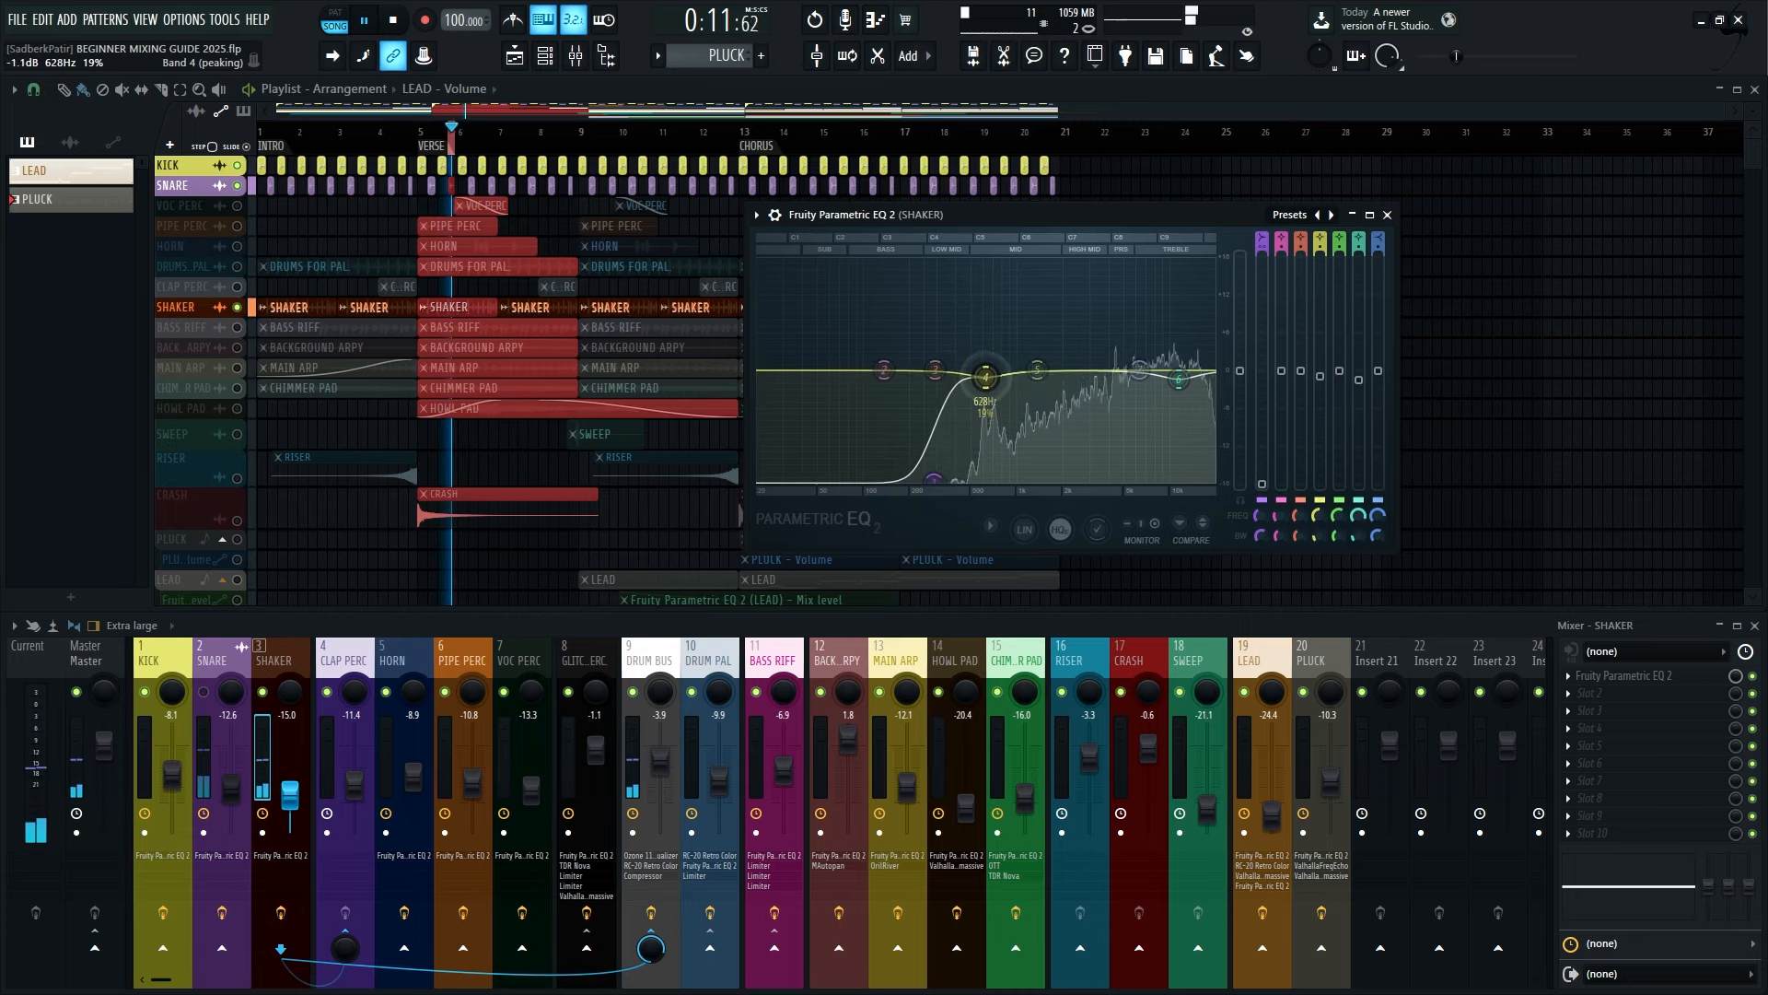
drag(985, 376, 1000, 420)
drag(989, 388, 992, 329)
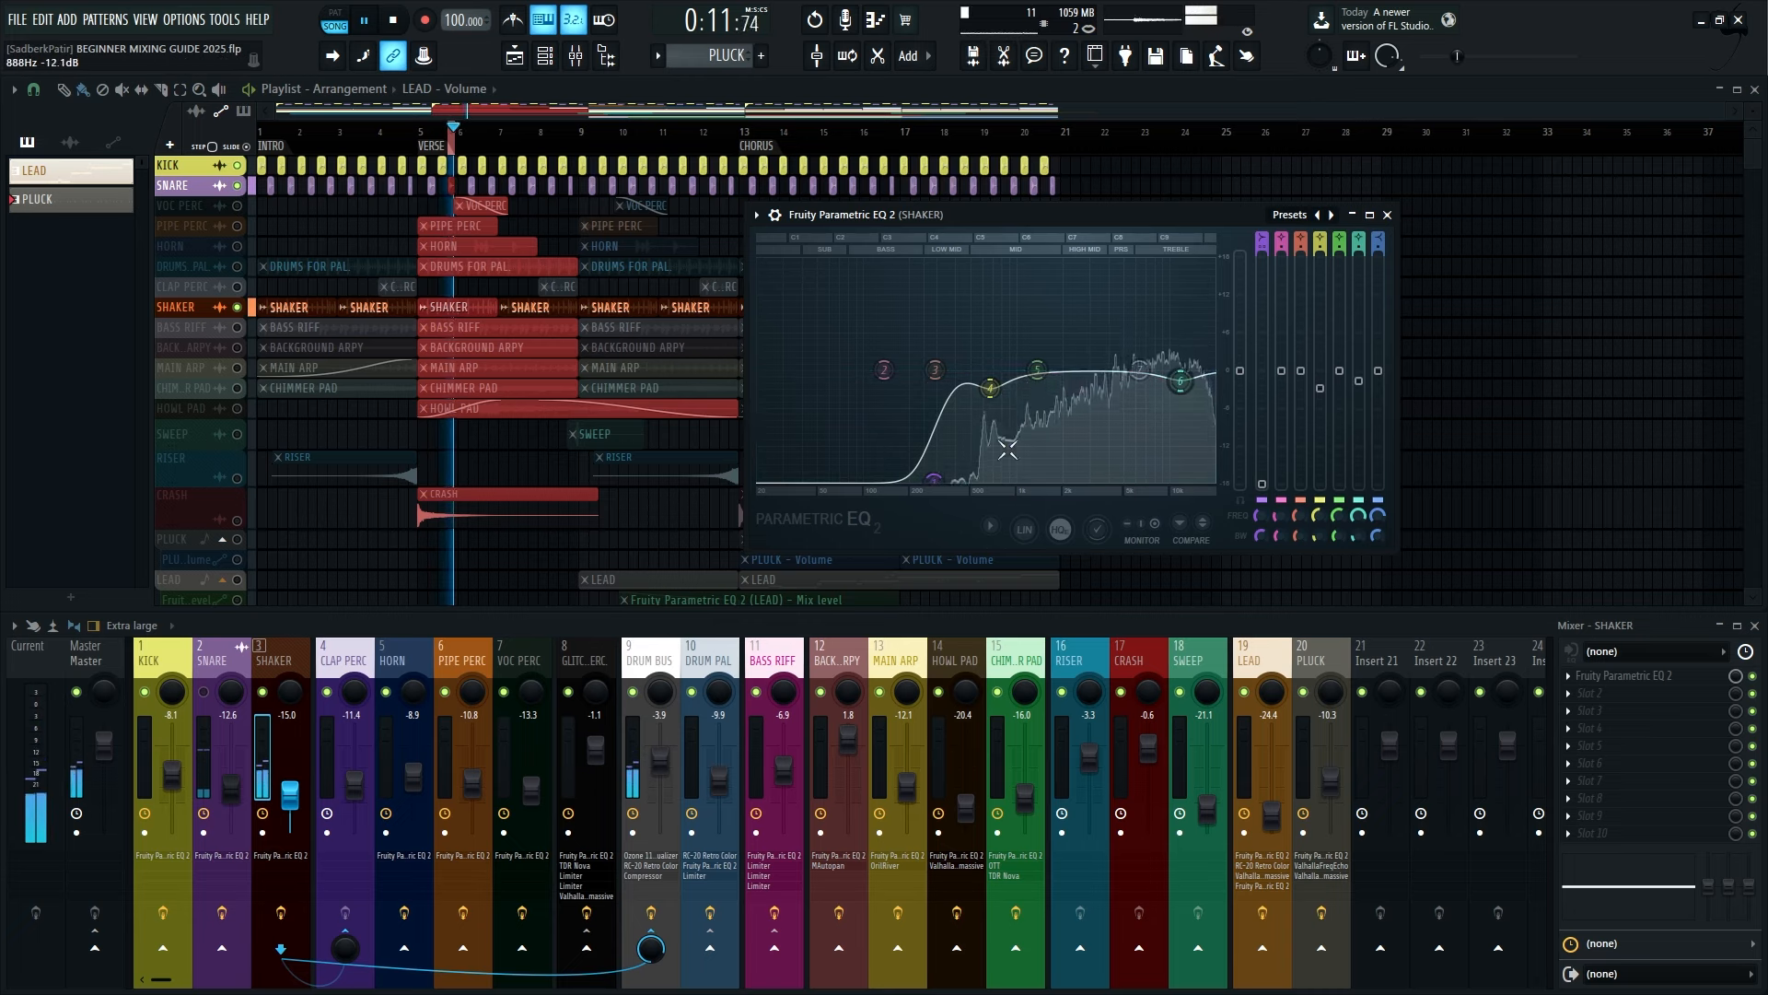
Lower the shaker EQ's band 1 low cut to about 206 Hz, close the plugin, and stop playback
drag(926, 478, 889, 479)
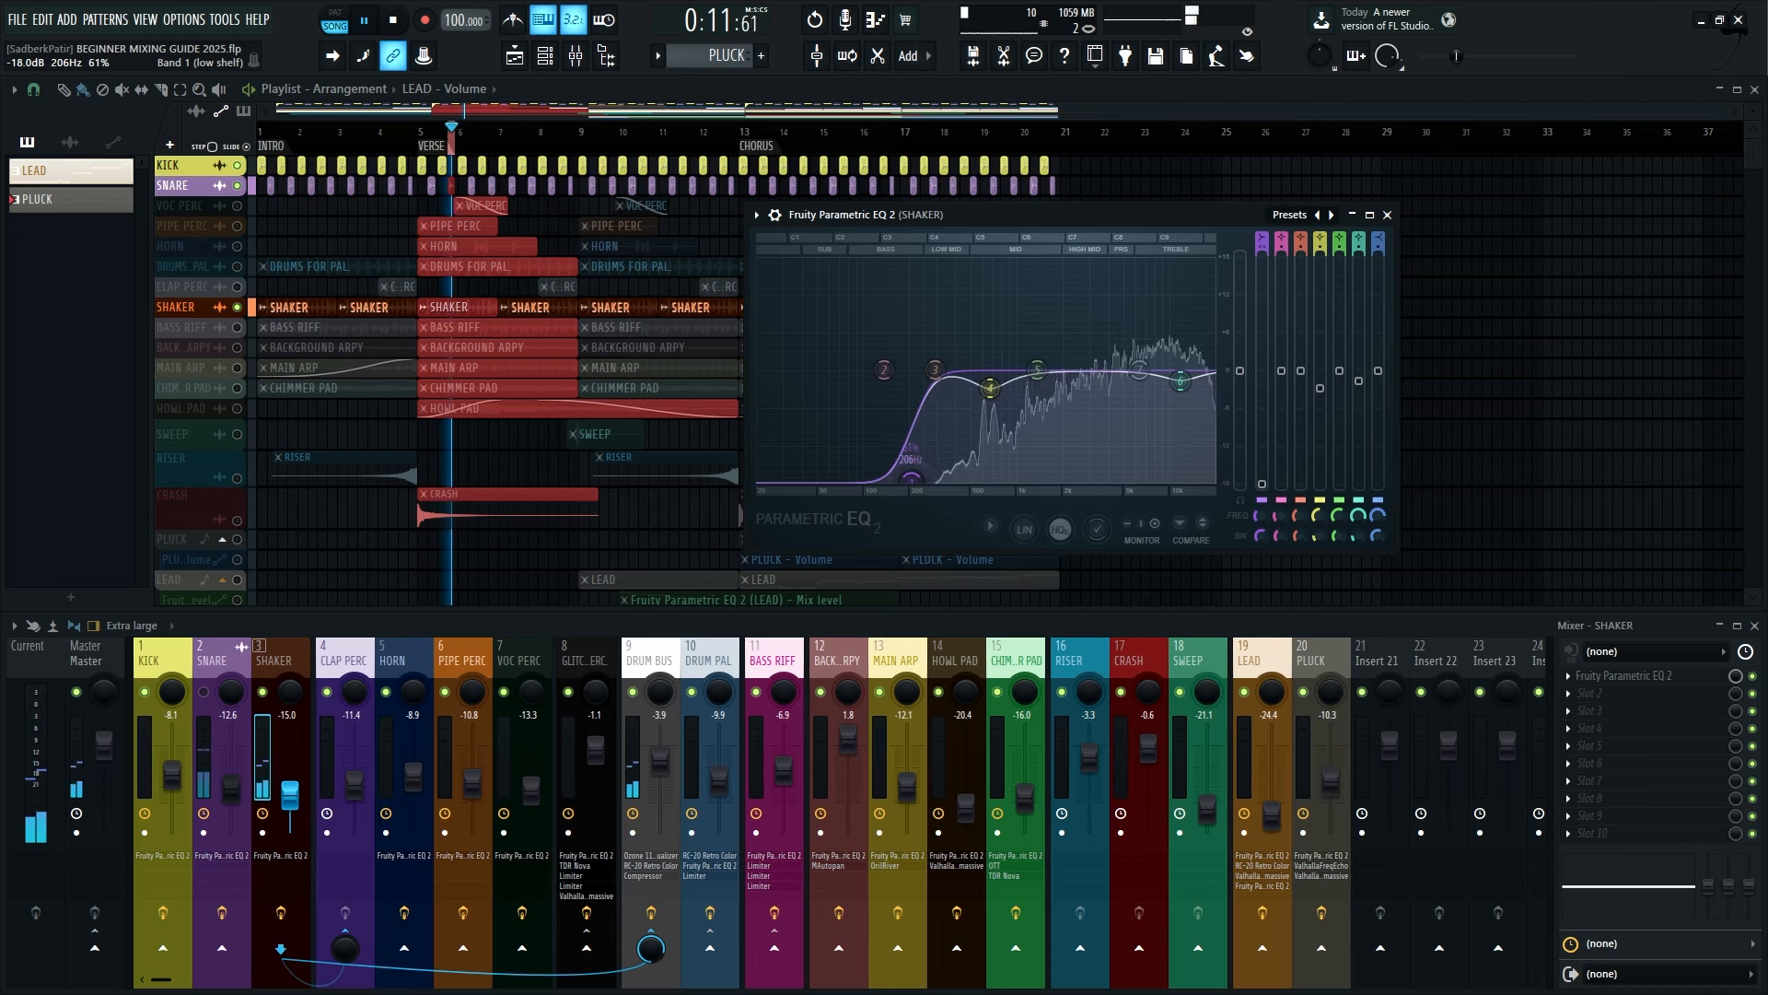
click(1387, 215)
key(space)
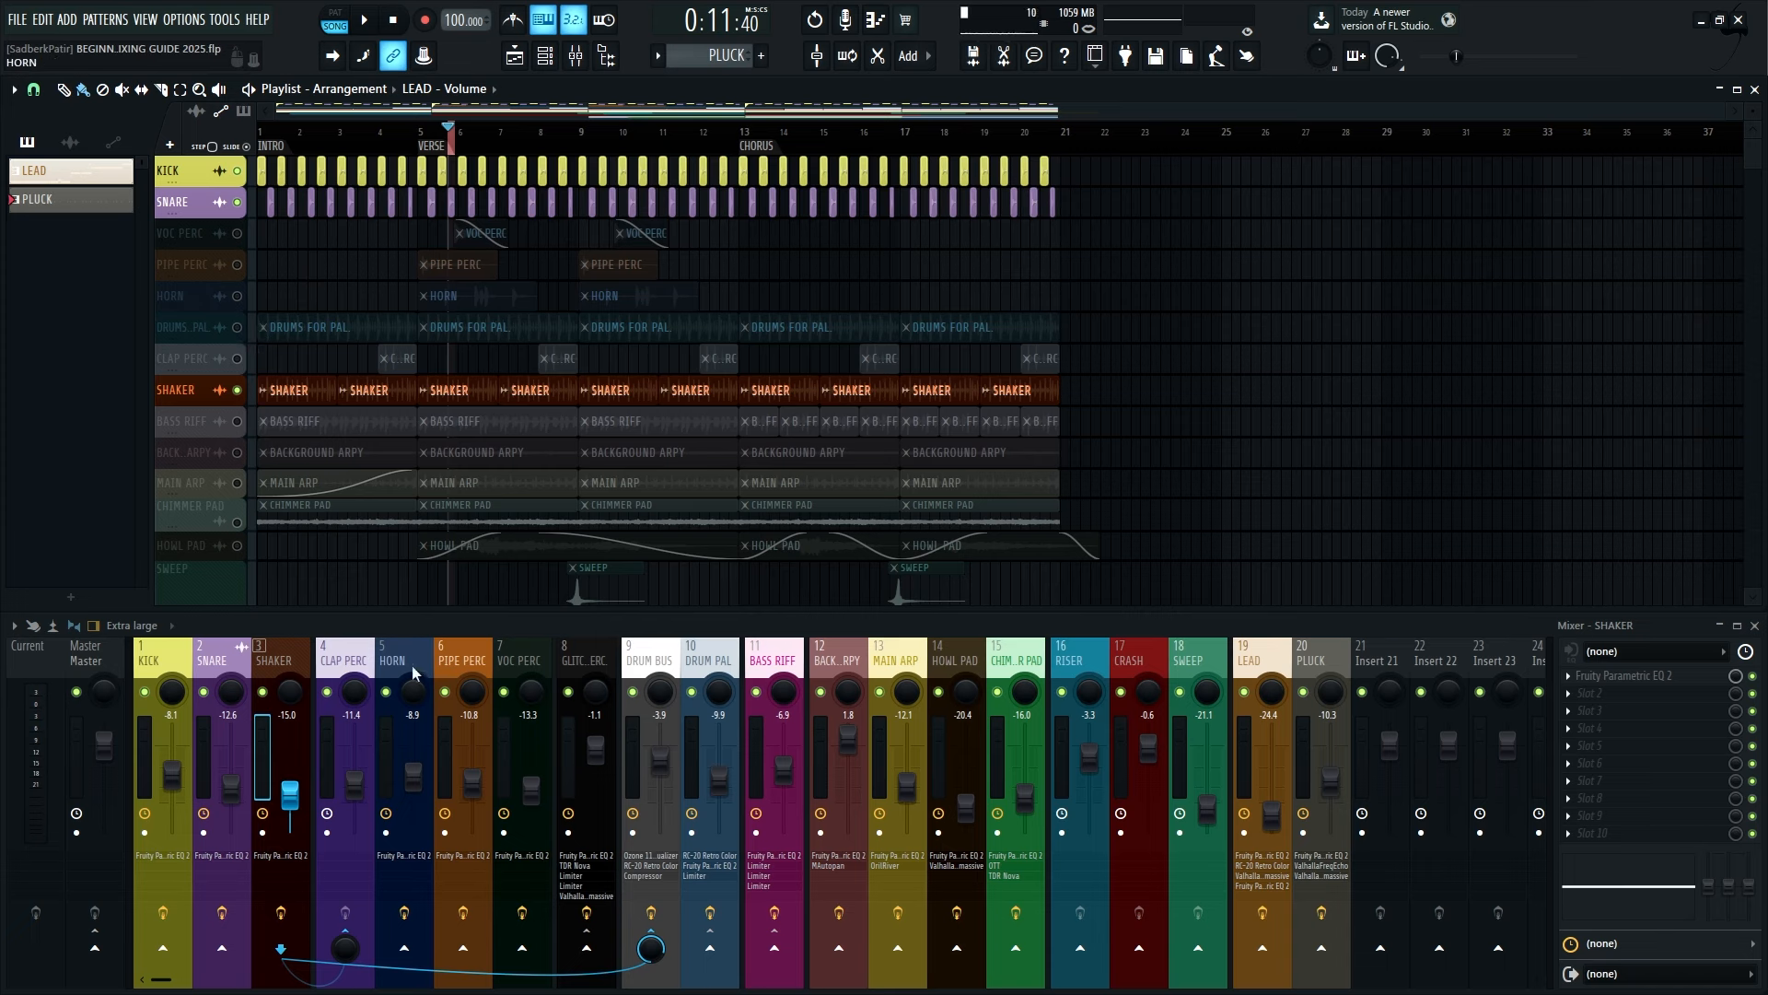
Toggle the group separator on the CLAP PERC mixer track off and back on
click(595, 660)
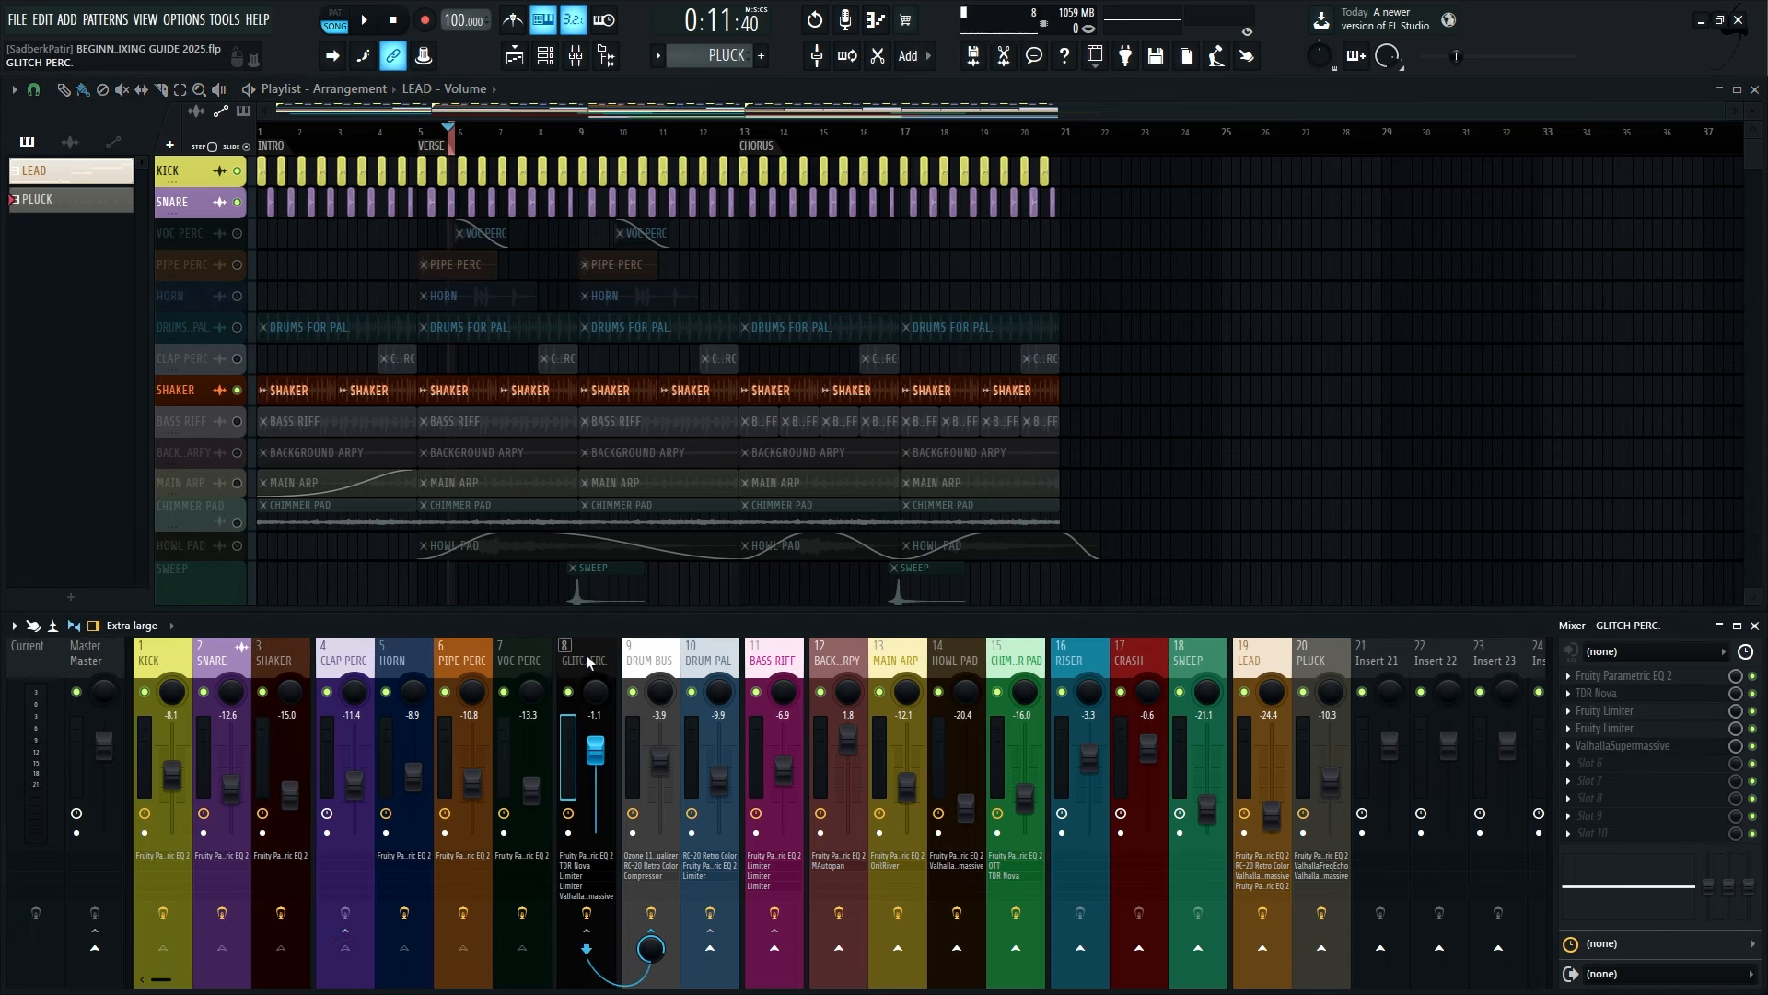
click(365, 709)
right_click(365, 709)
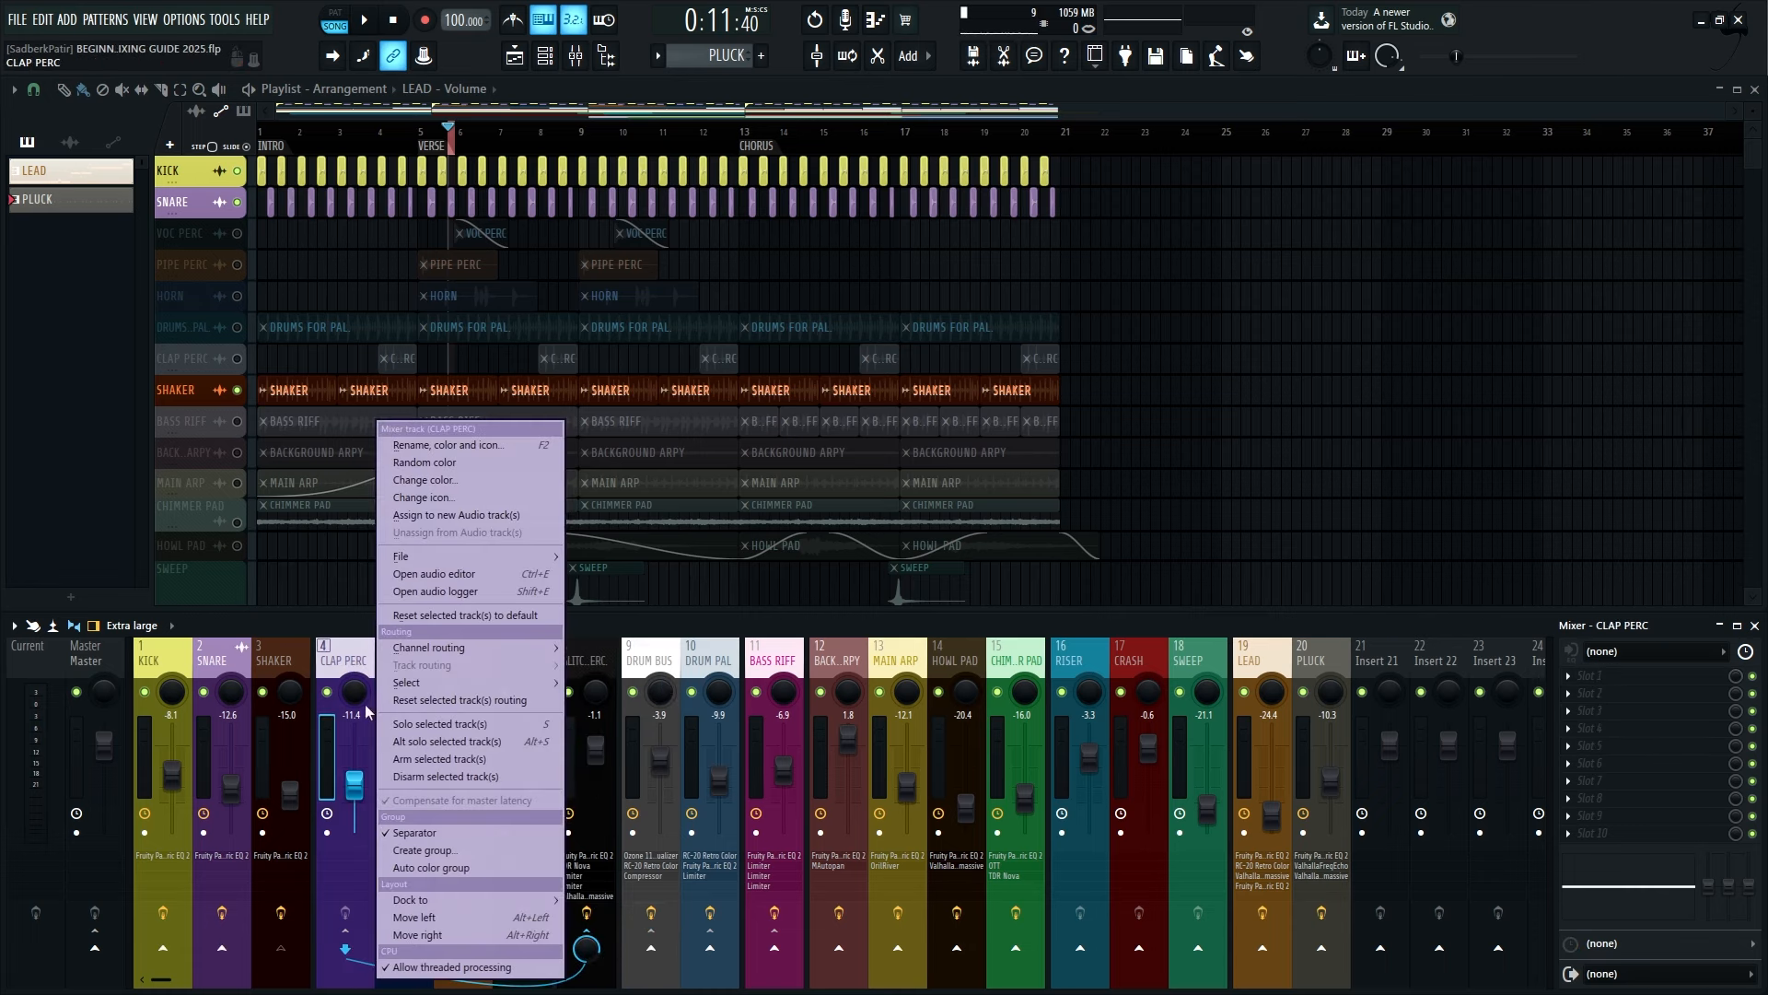
click(410, 834)
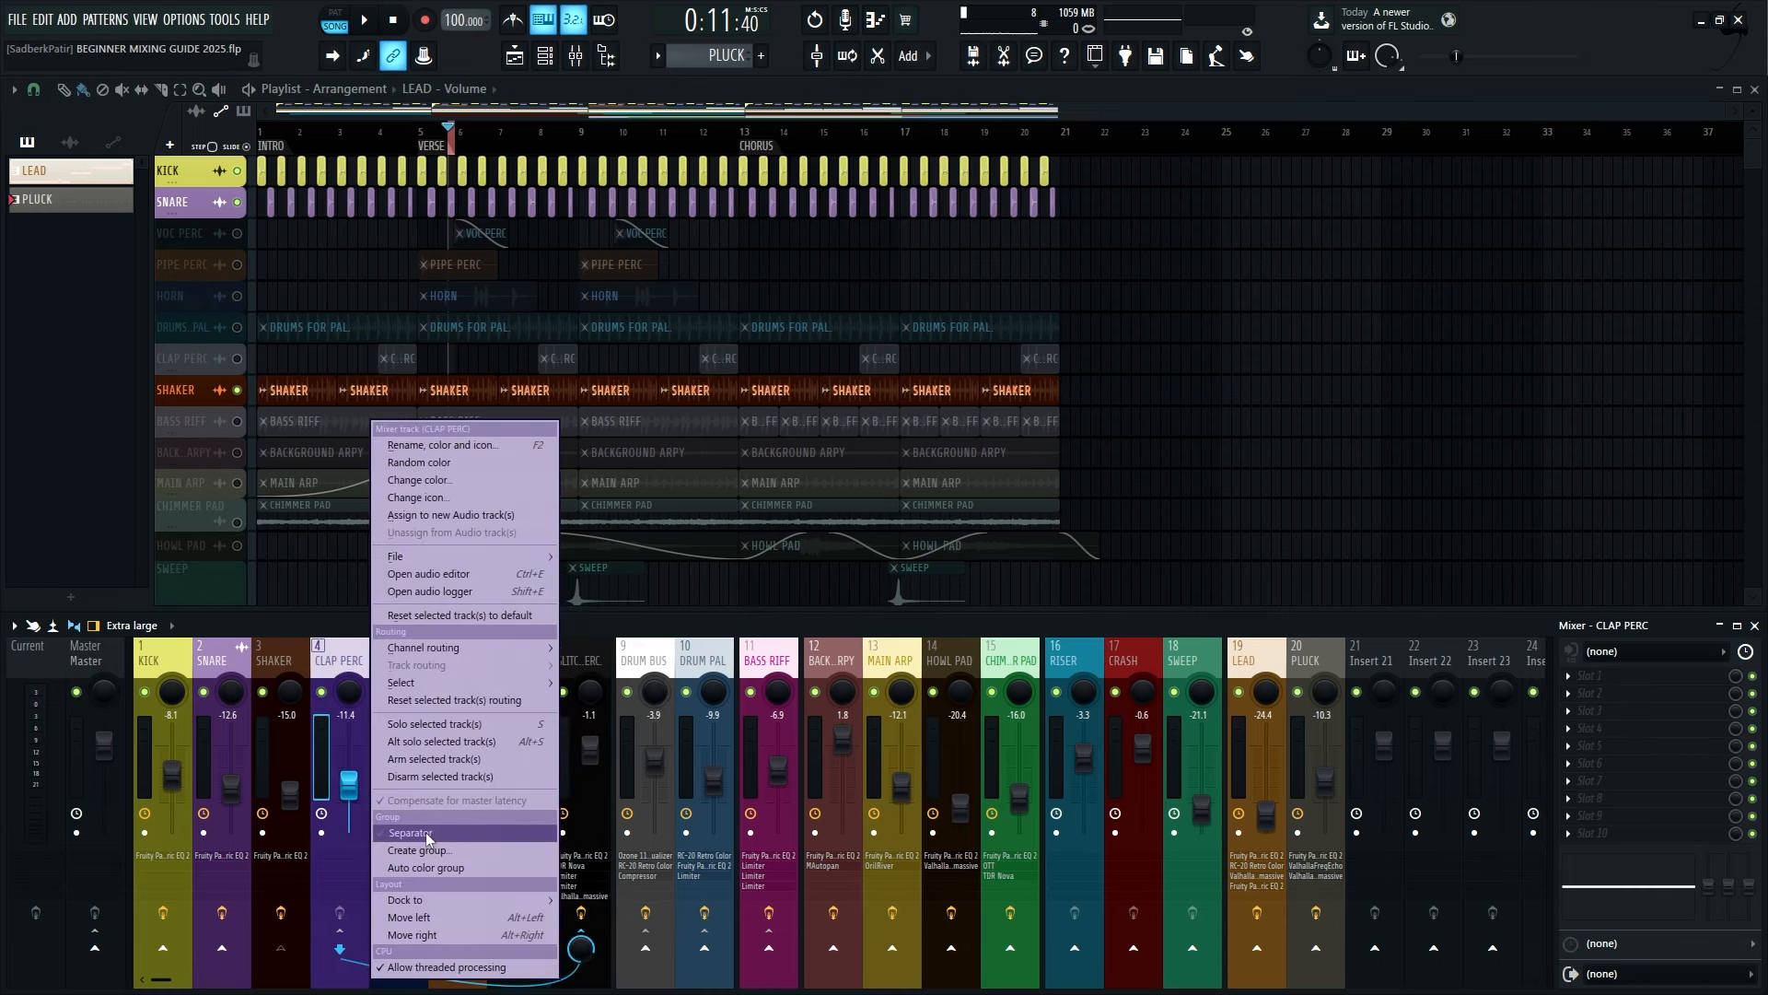
click(426, 834)
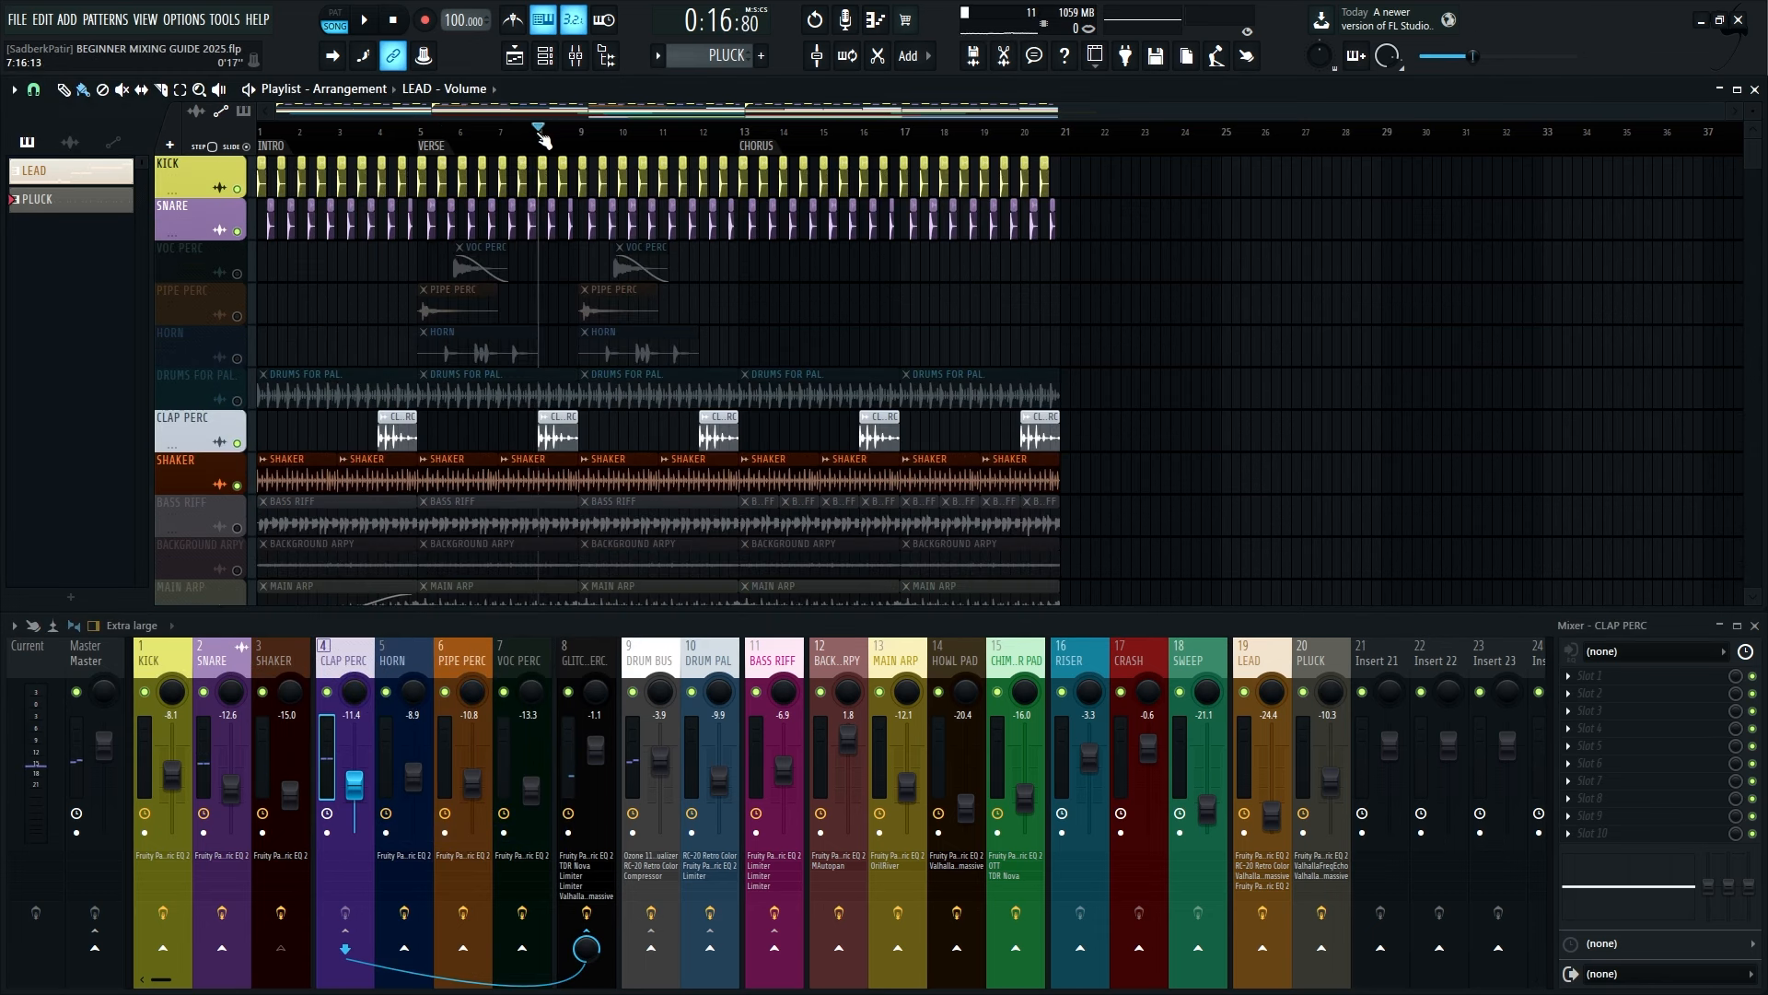
Play the clap percussion with the drums from bar 8, stop, and mute the shaker and snare mixer tracks
key(space)
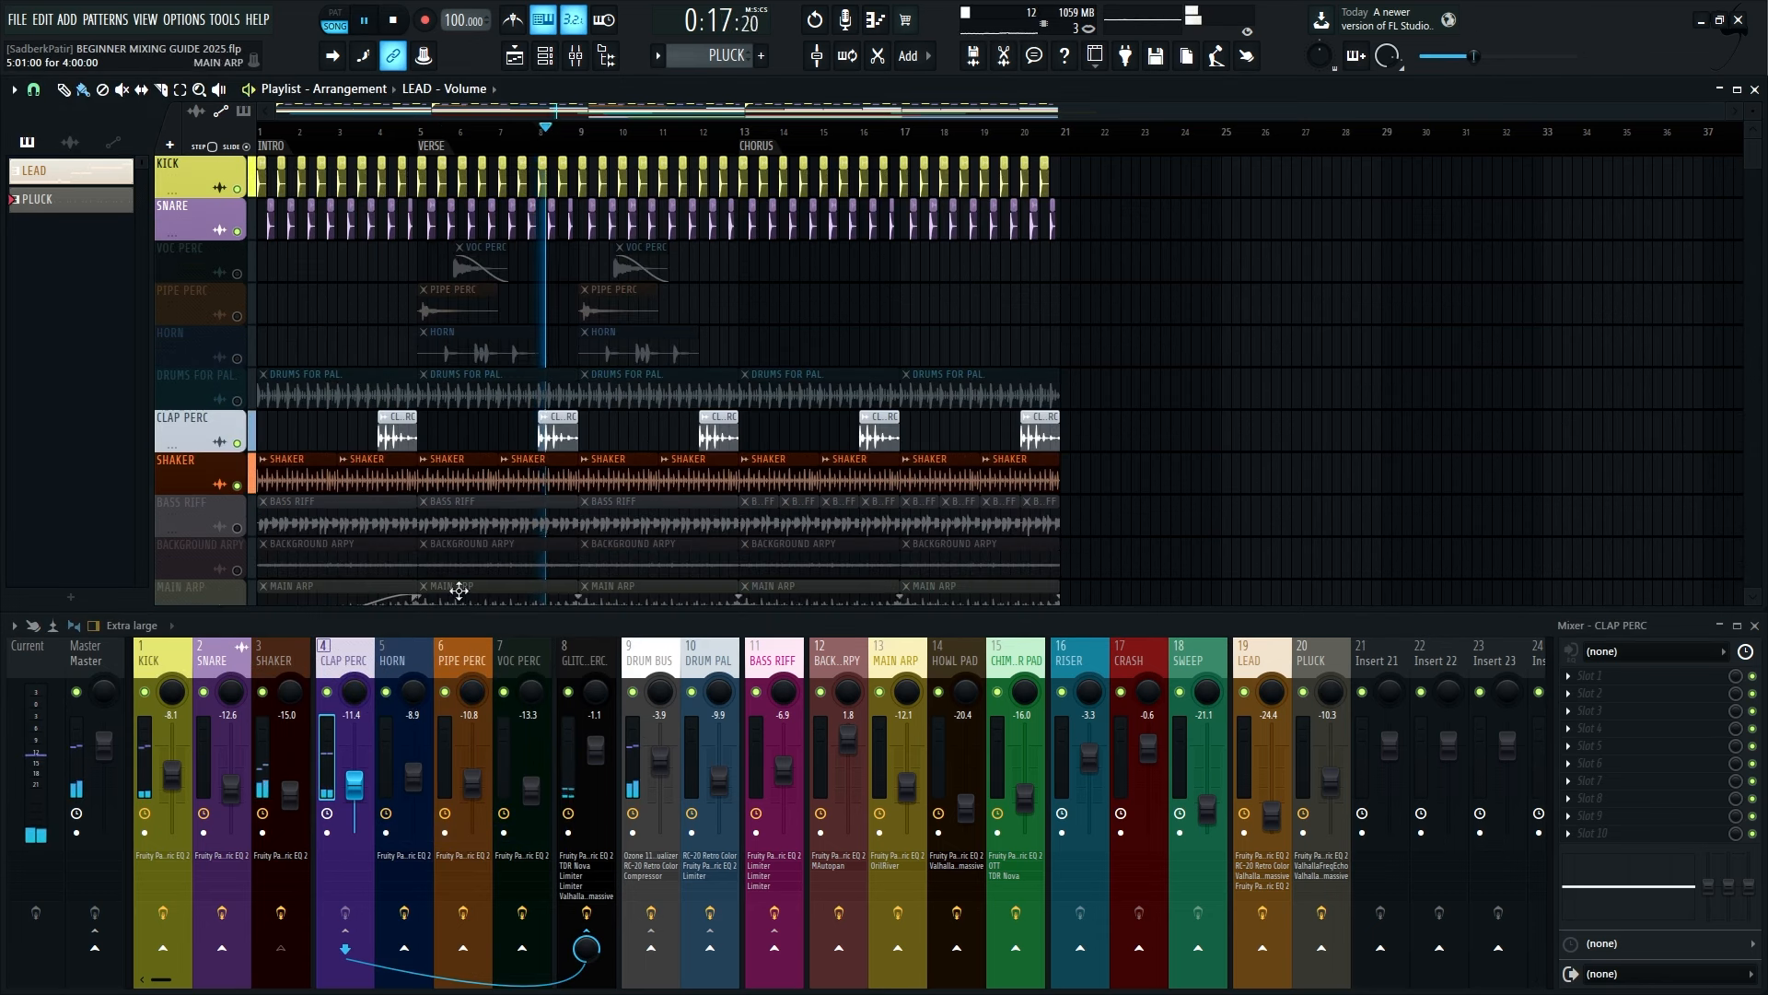
key(space)
click(262, 693)
click(204, 691)
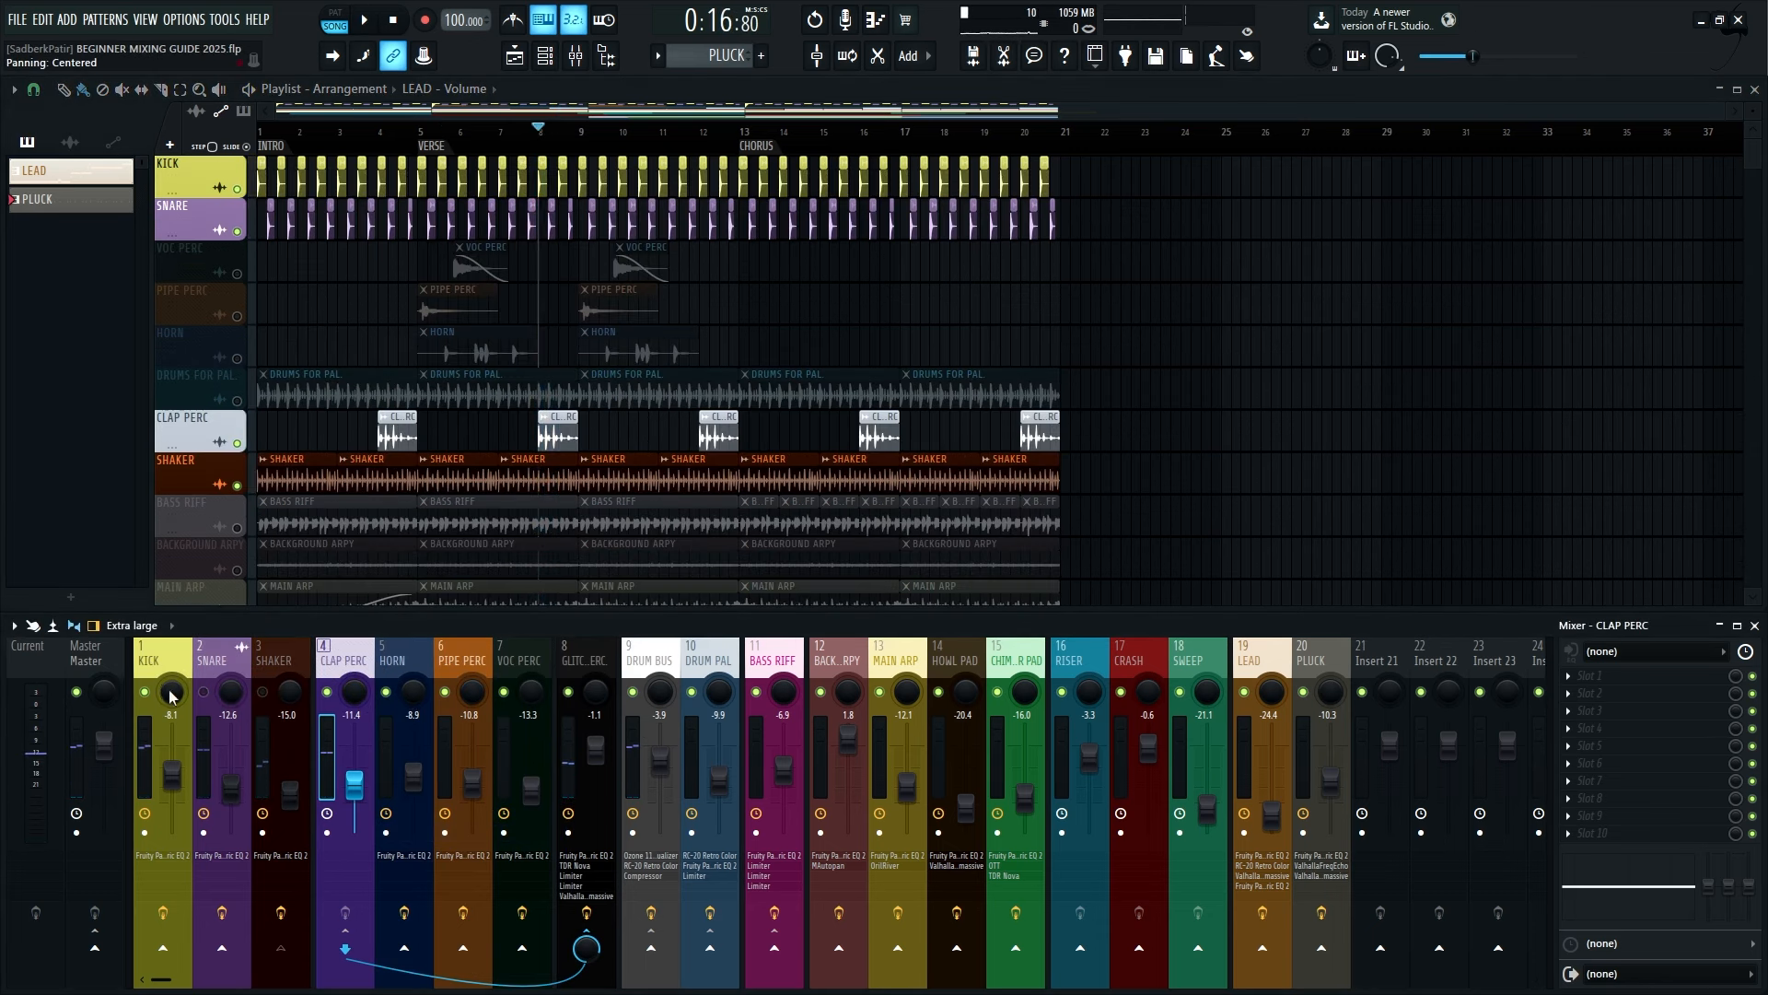
Audition the clap percussion from bar 8 and lower its mixer track volume to -11.7 dB
key(space)
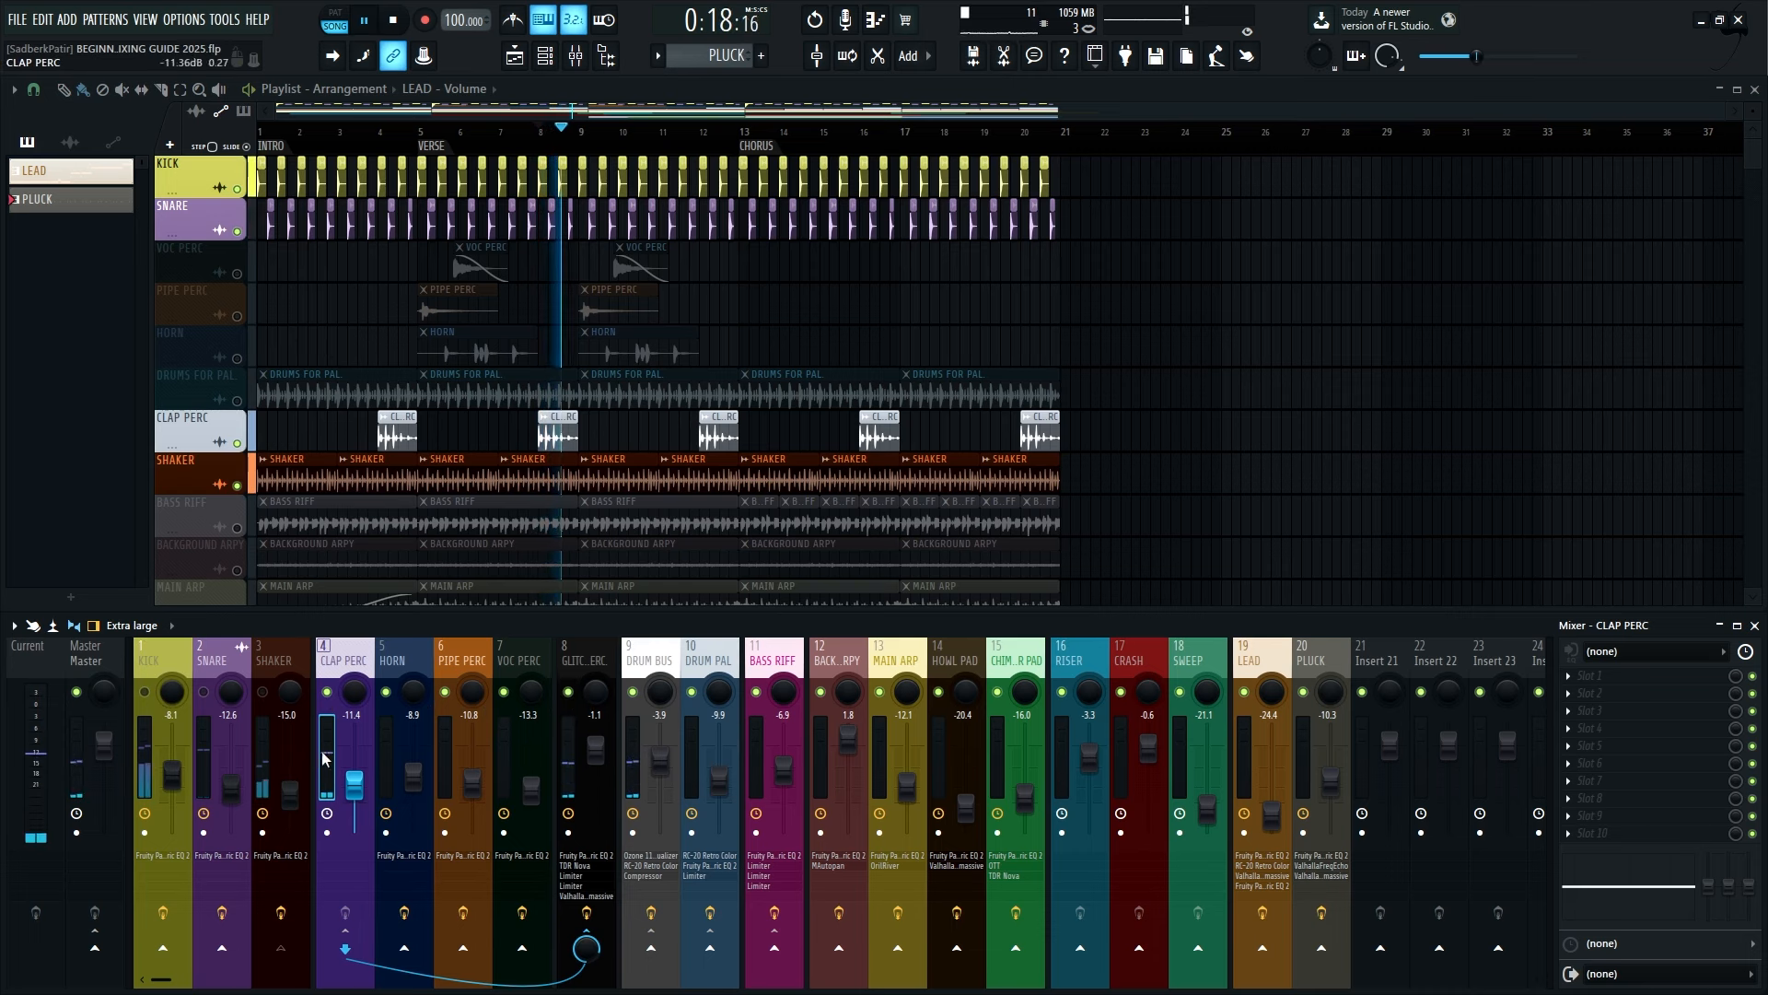
key(space)
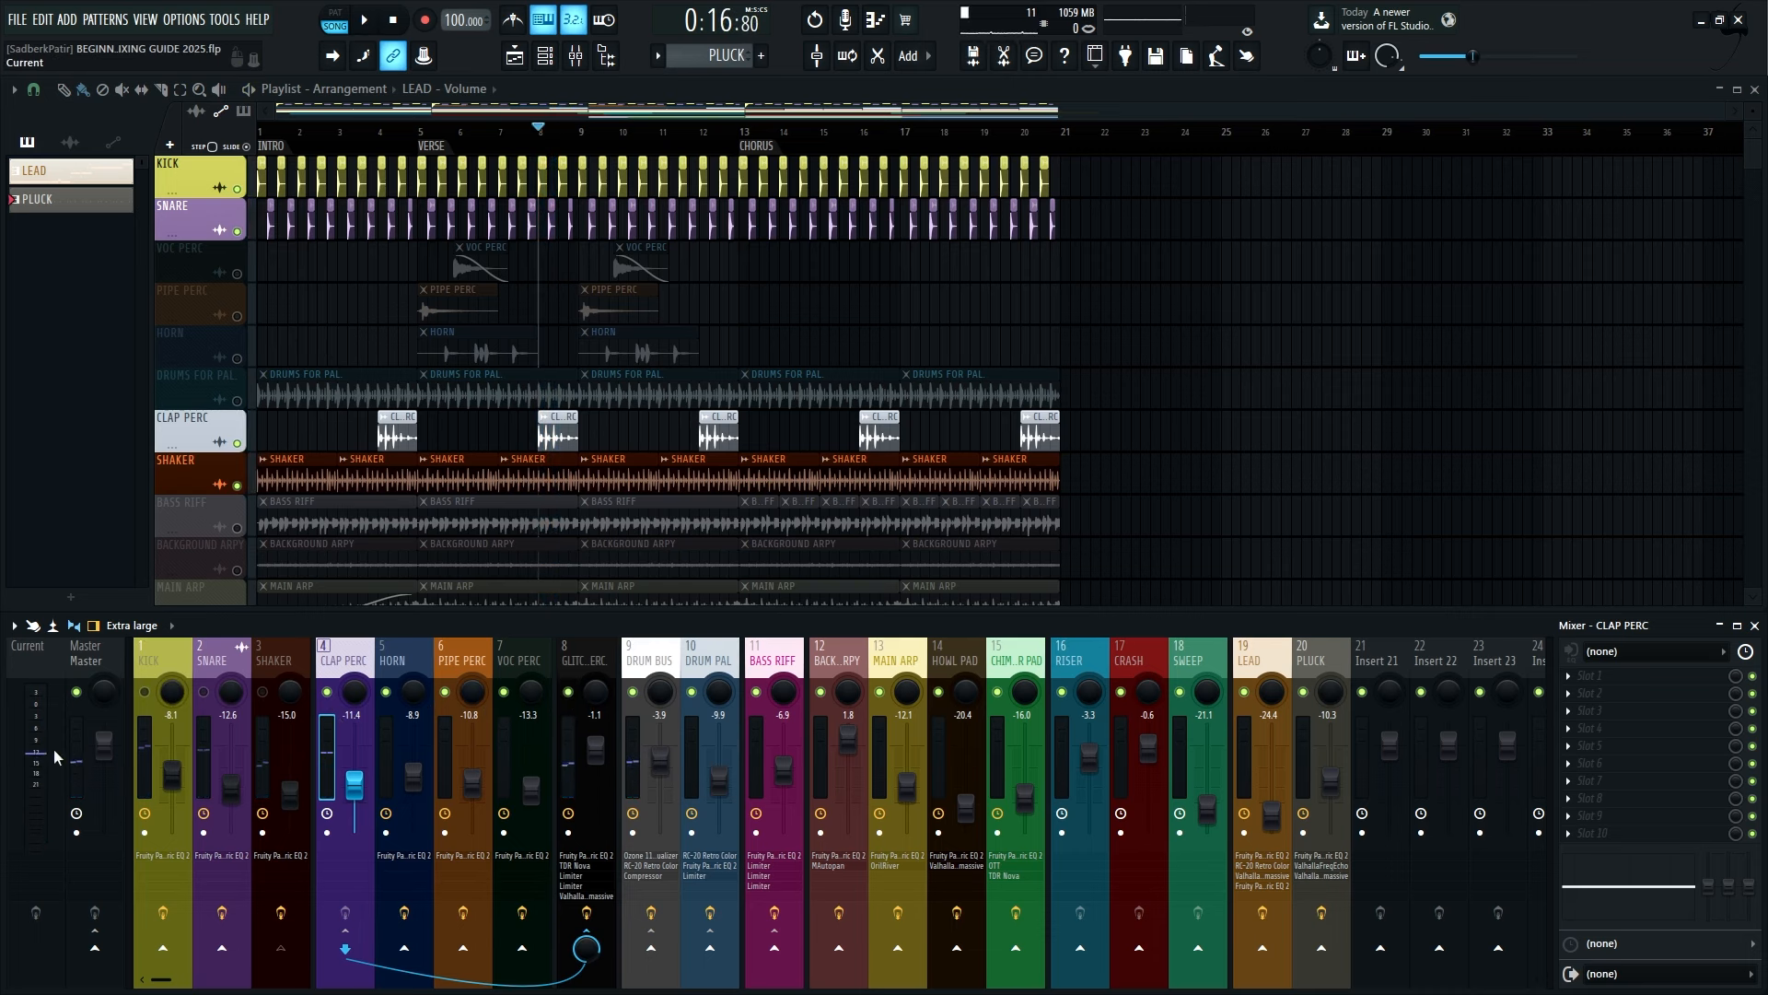
key(space)
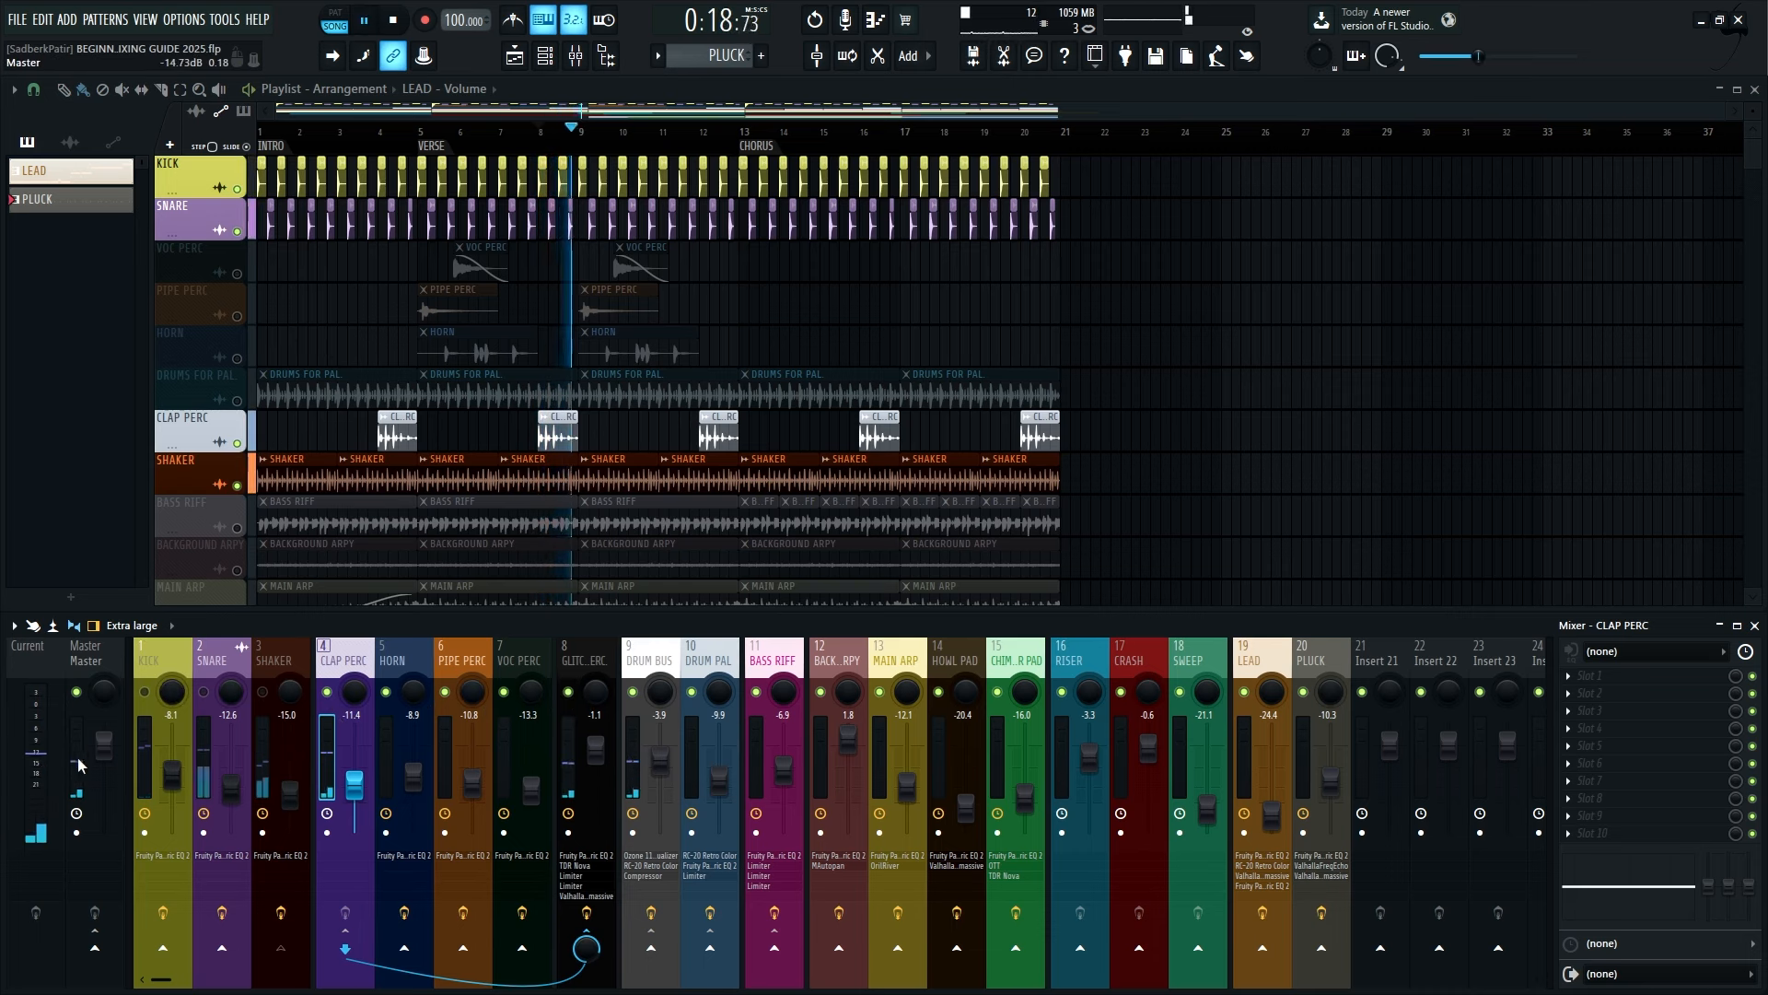
key(space)
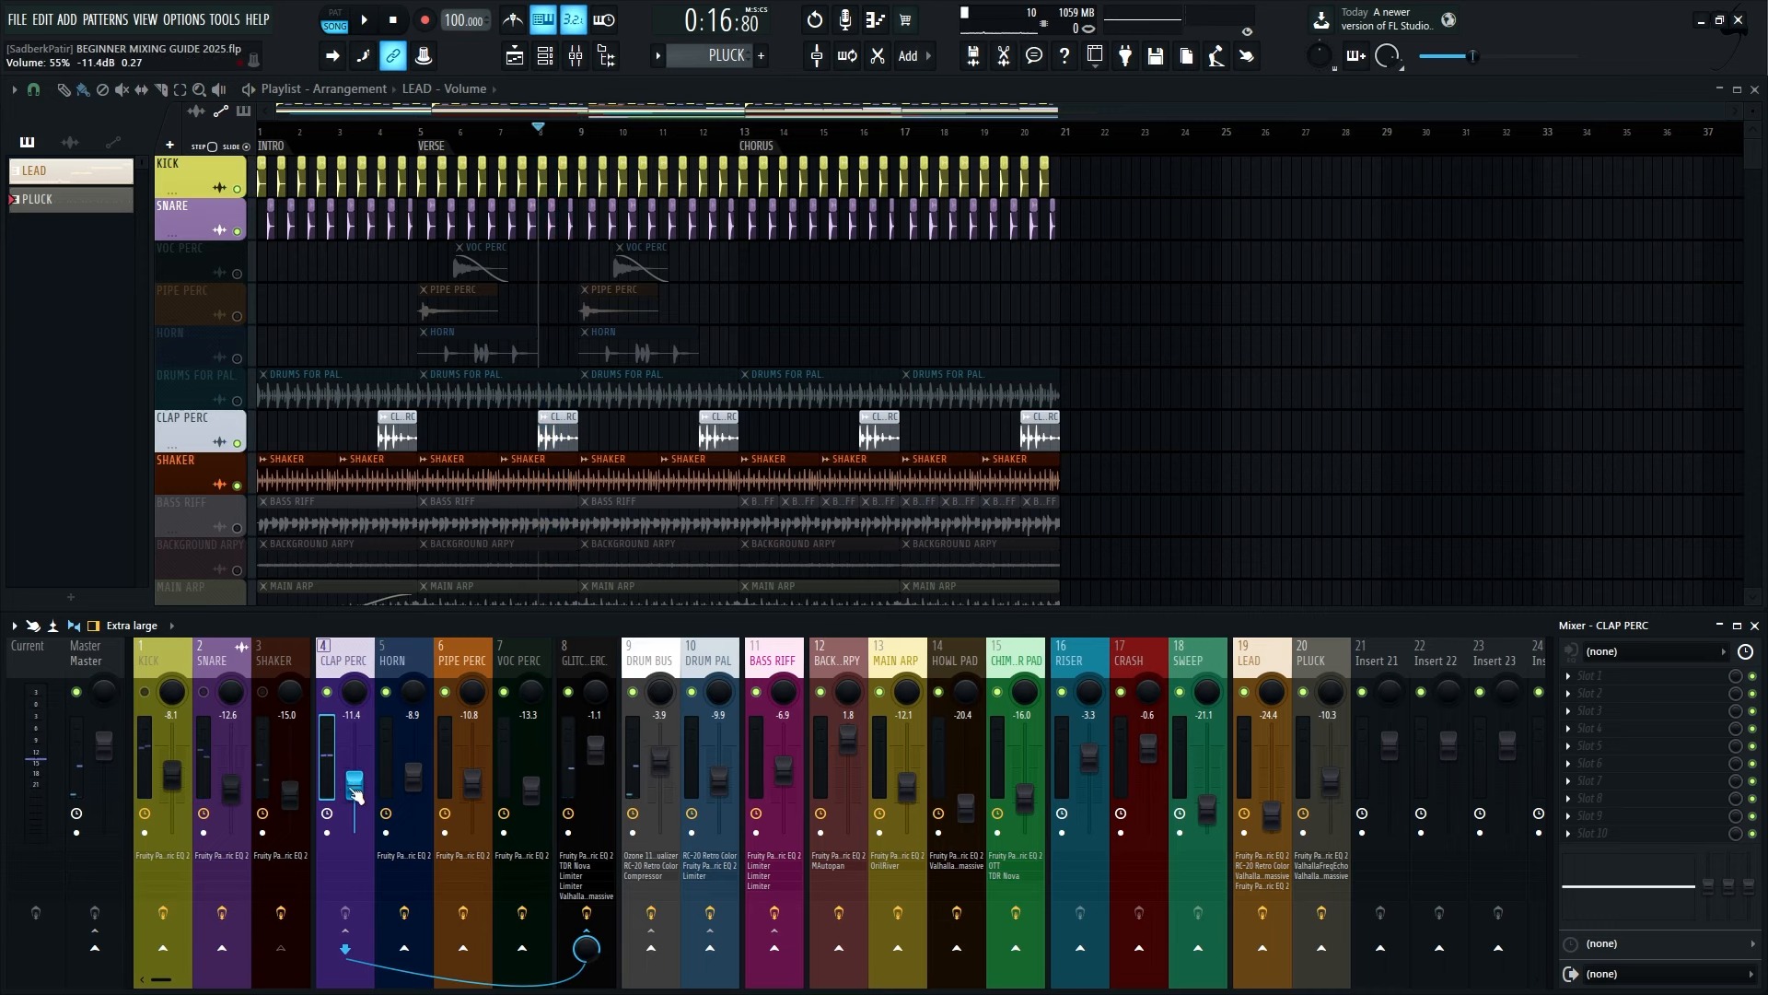
drag(355, 794, 355, 796)
key(space)
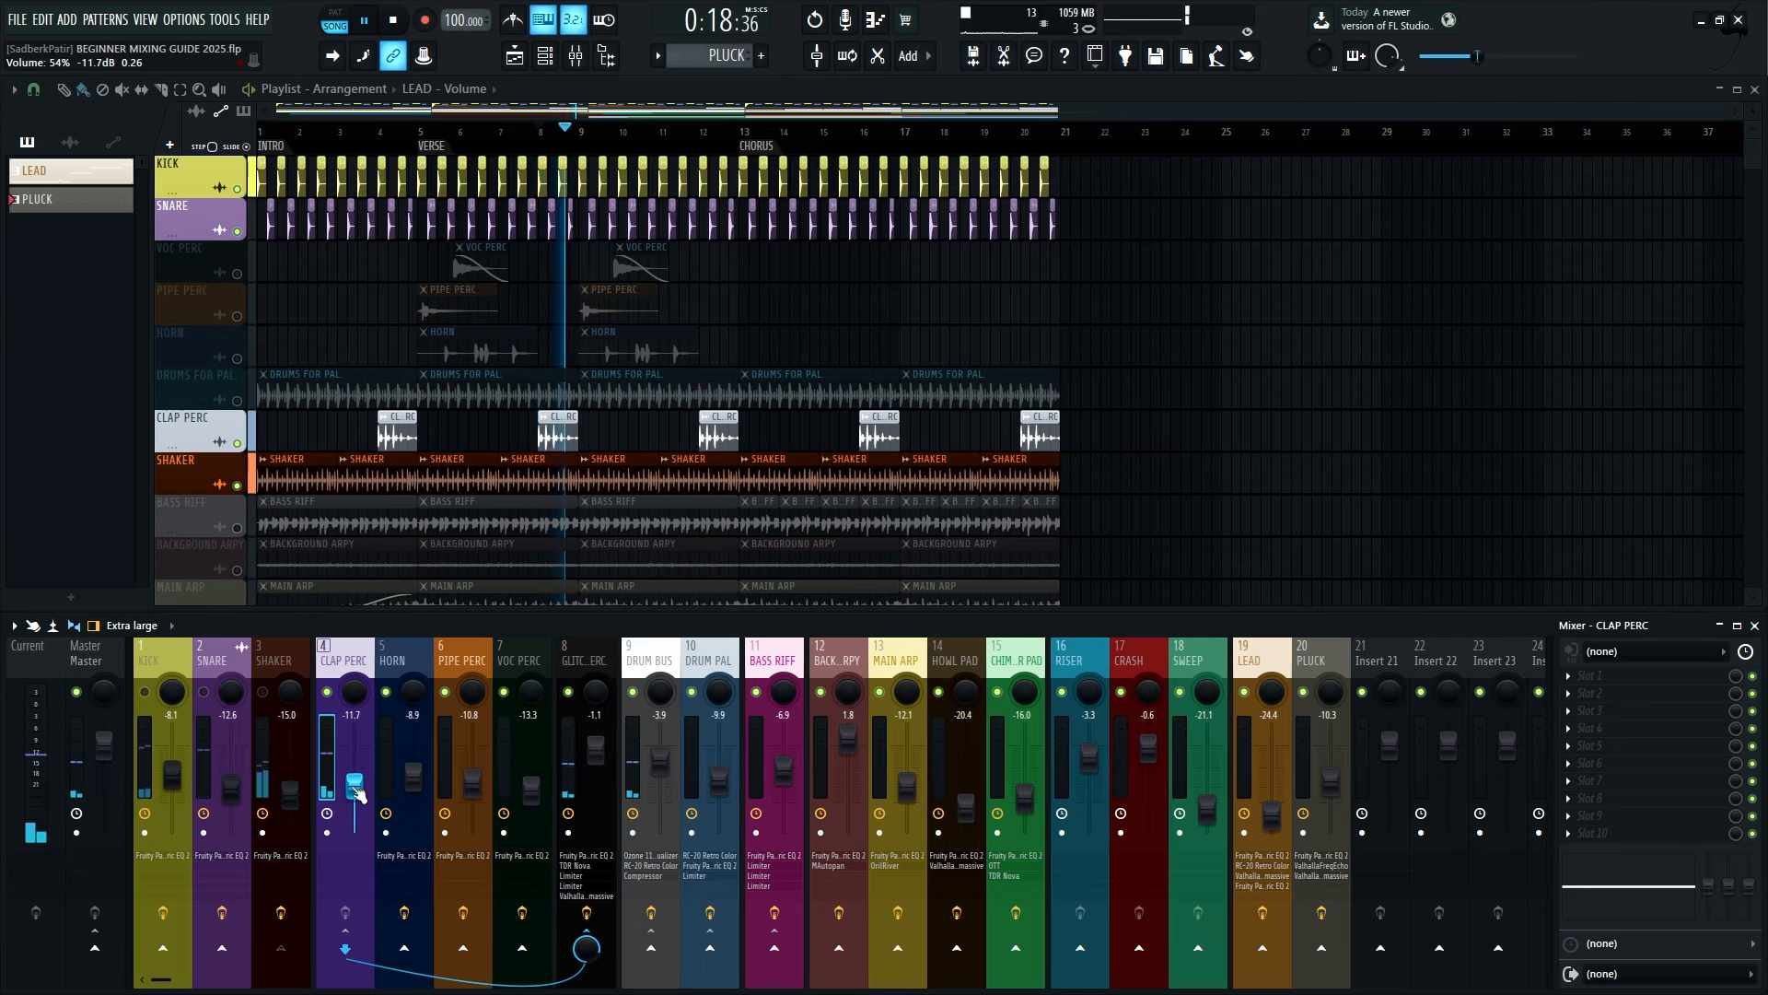
Open the clap percussion's Fruity Parametric EQ 2 and turn band 1 into a low cut that removes the low end
click(1588, 675)
drag(1213, 452, 1621, 675)
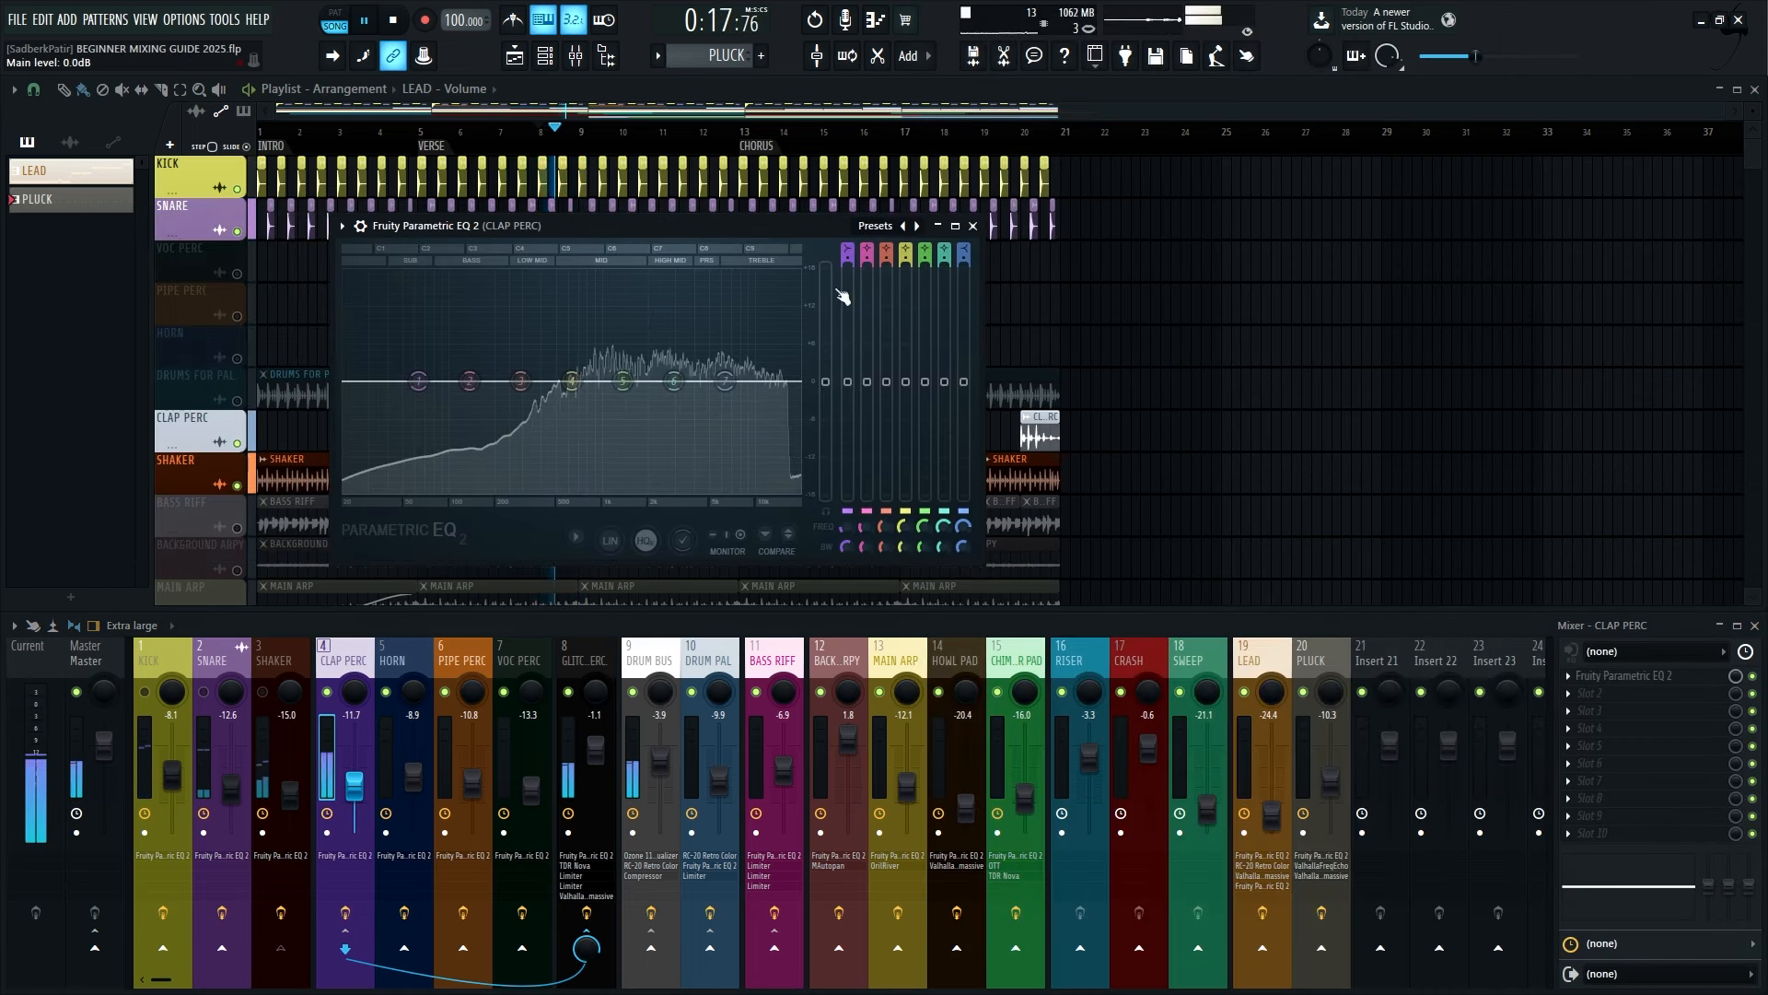
key(space)
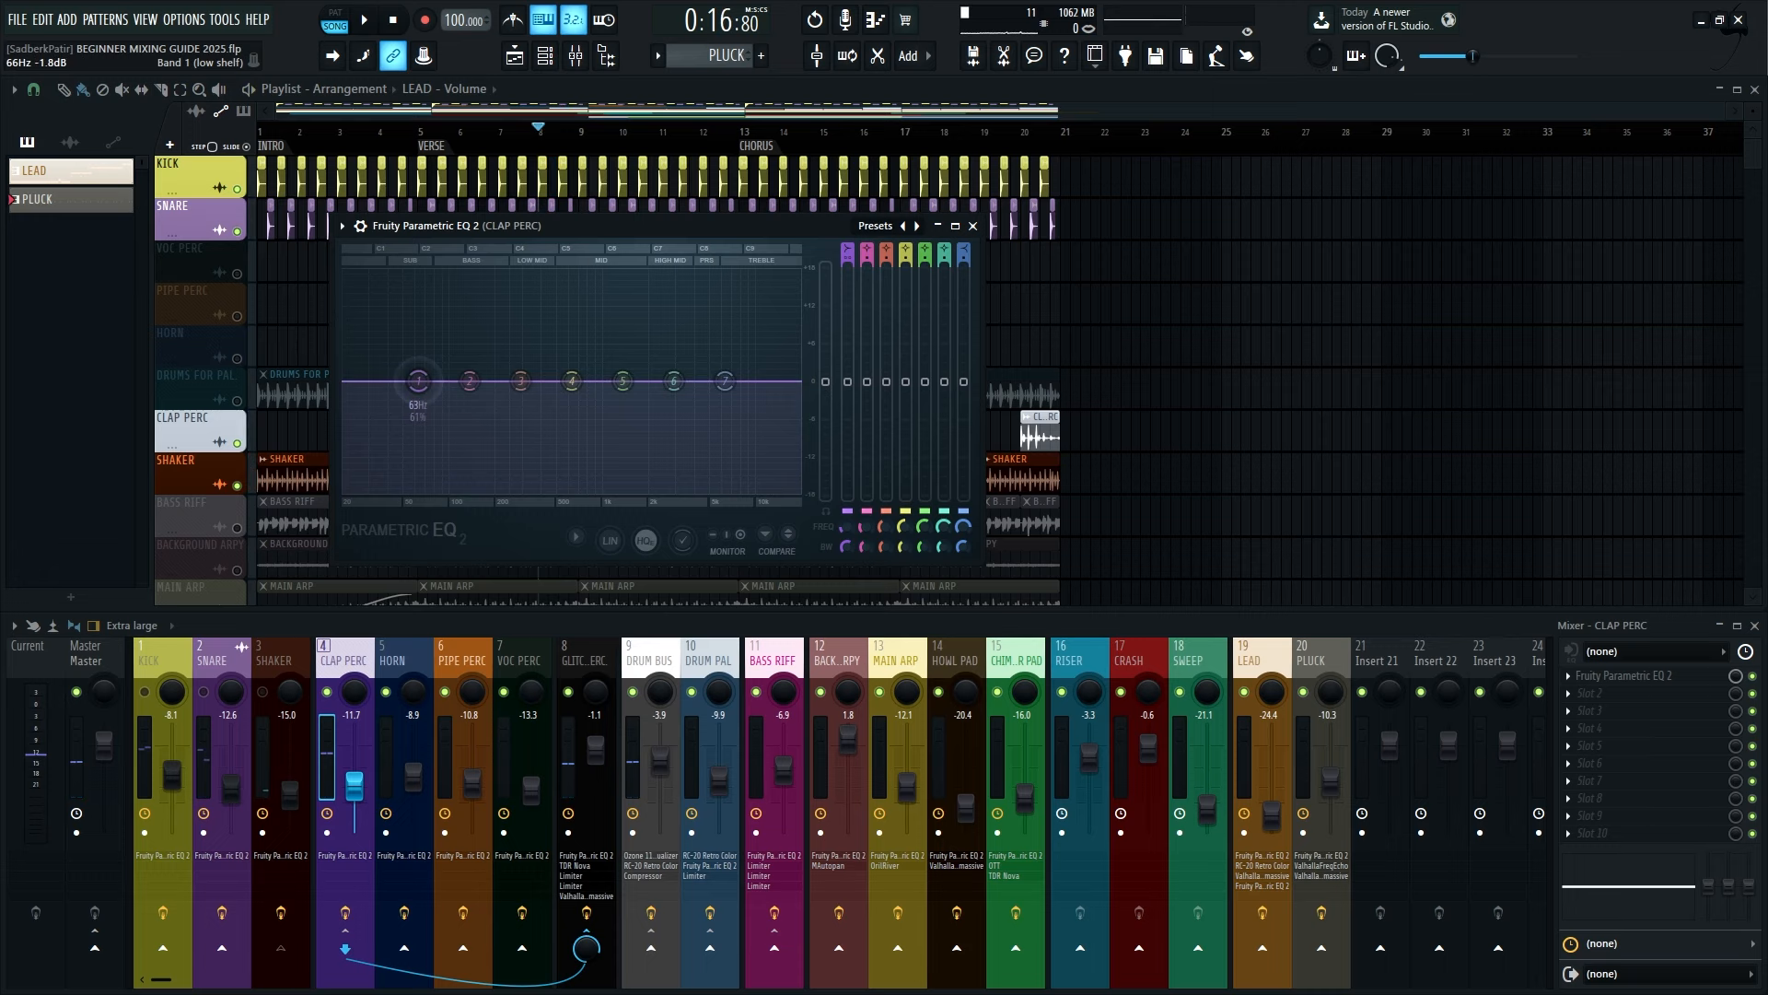
drag(418, 380, 445, 488)
key(space)
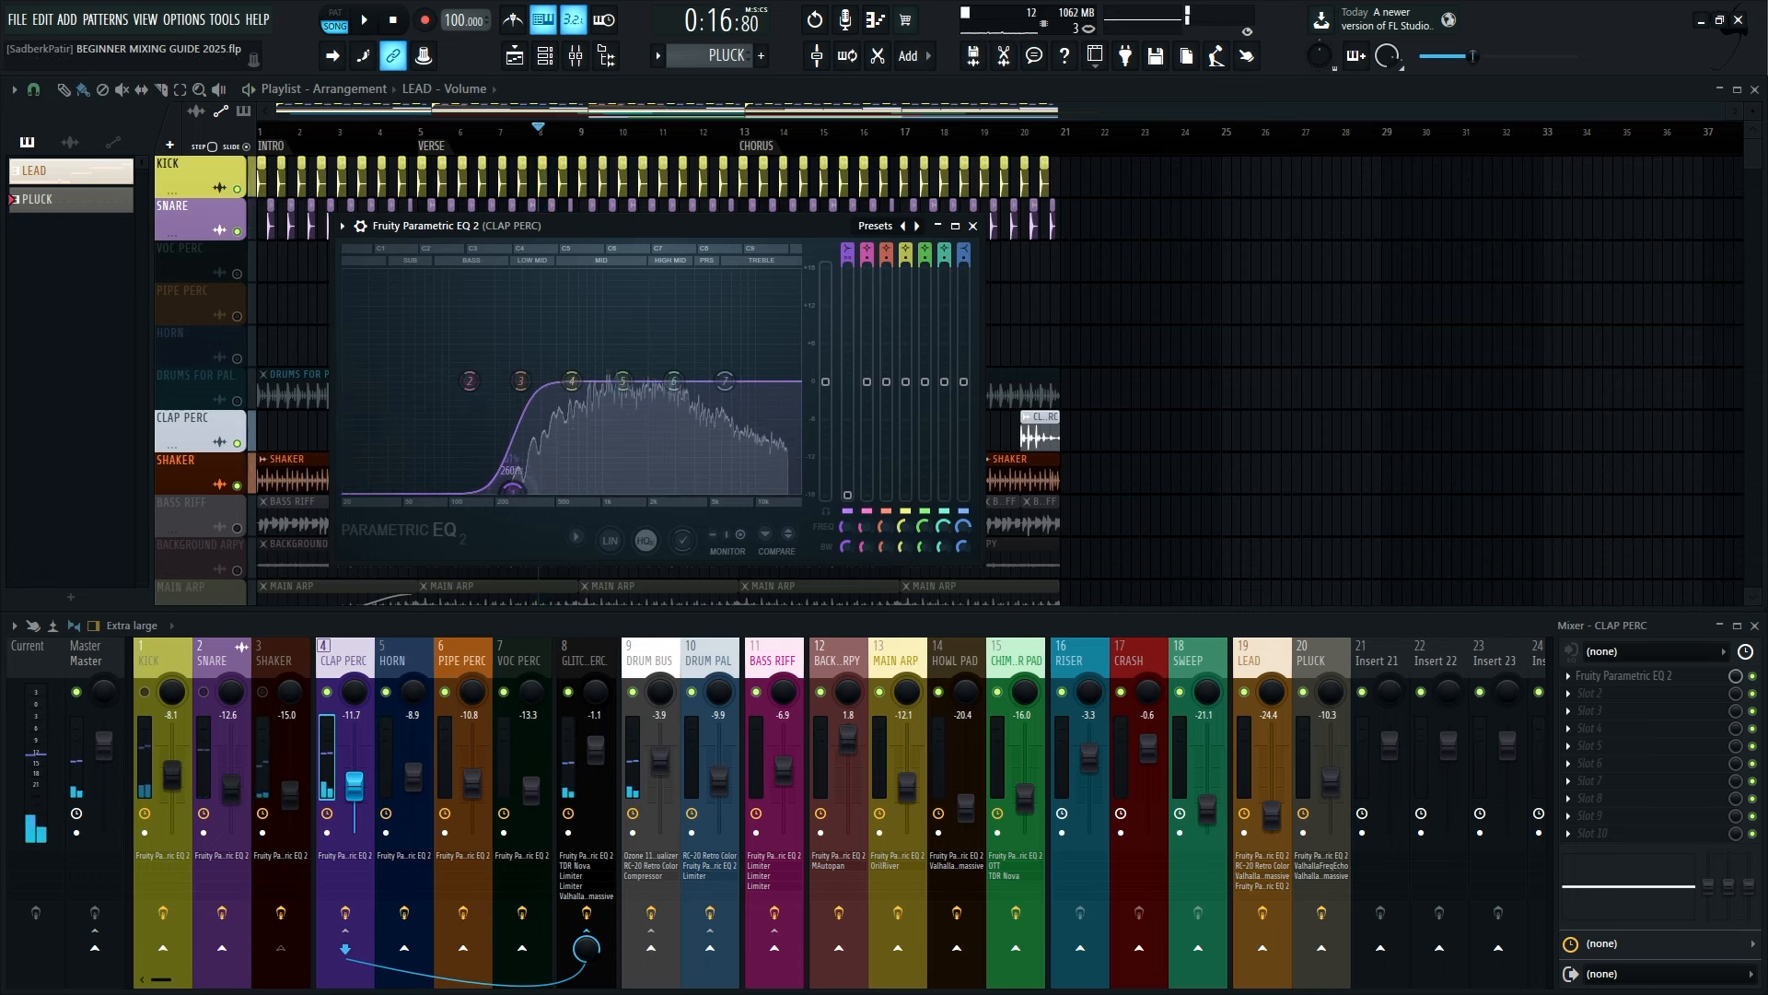
key(space)
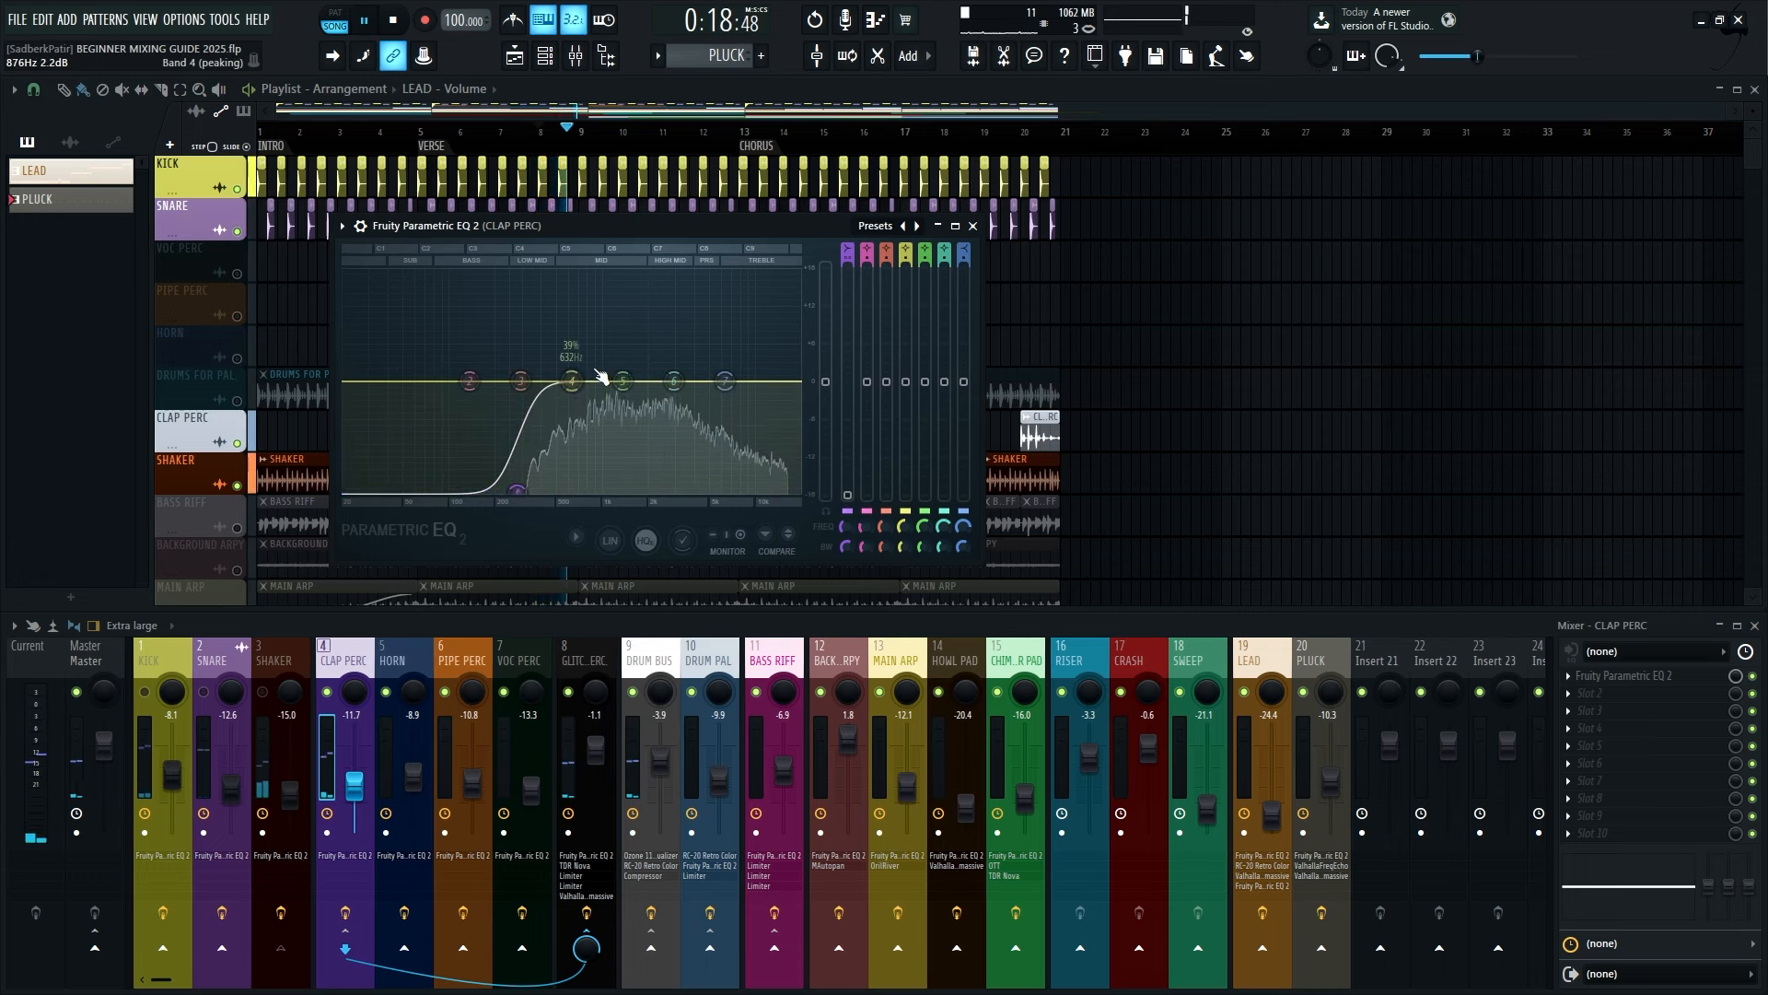
Sweep the clap percussion EQ's boosted band 4, leave it as a small narrow cut around 1376 Hz, and close the plugin
drag(584, 390, 623, 286)
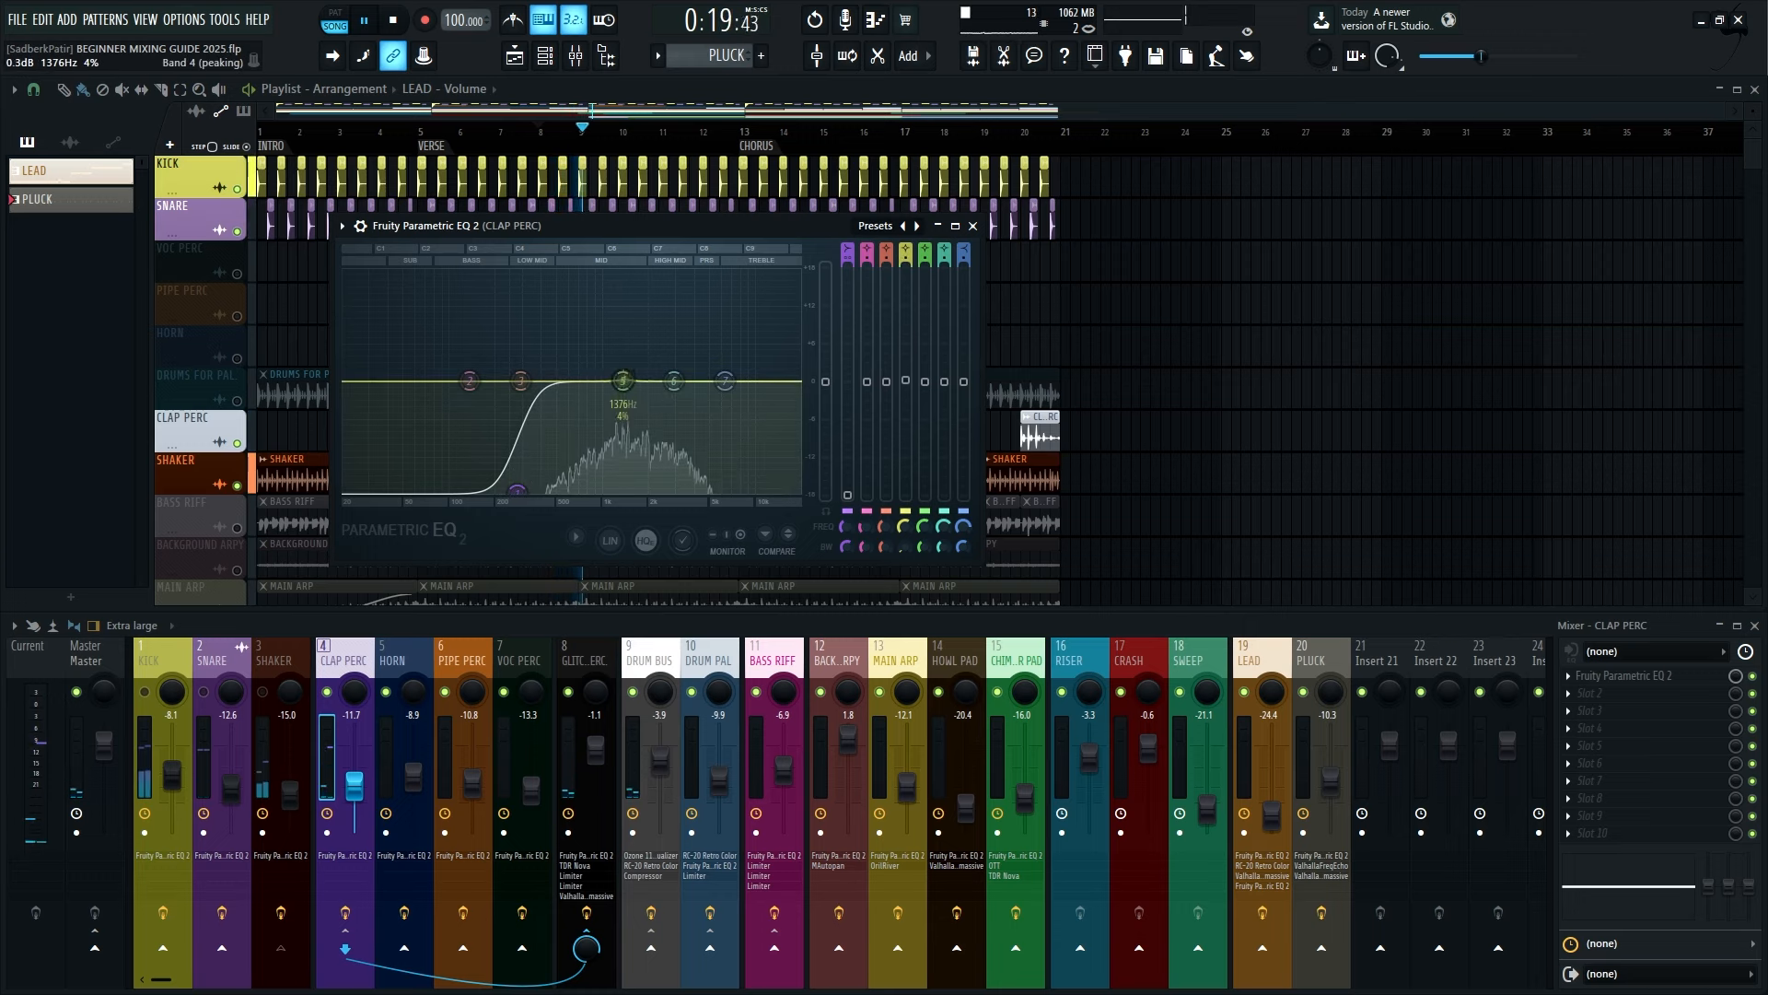
key(space)
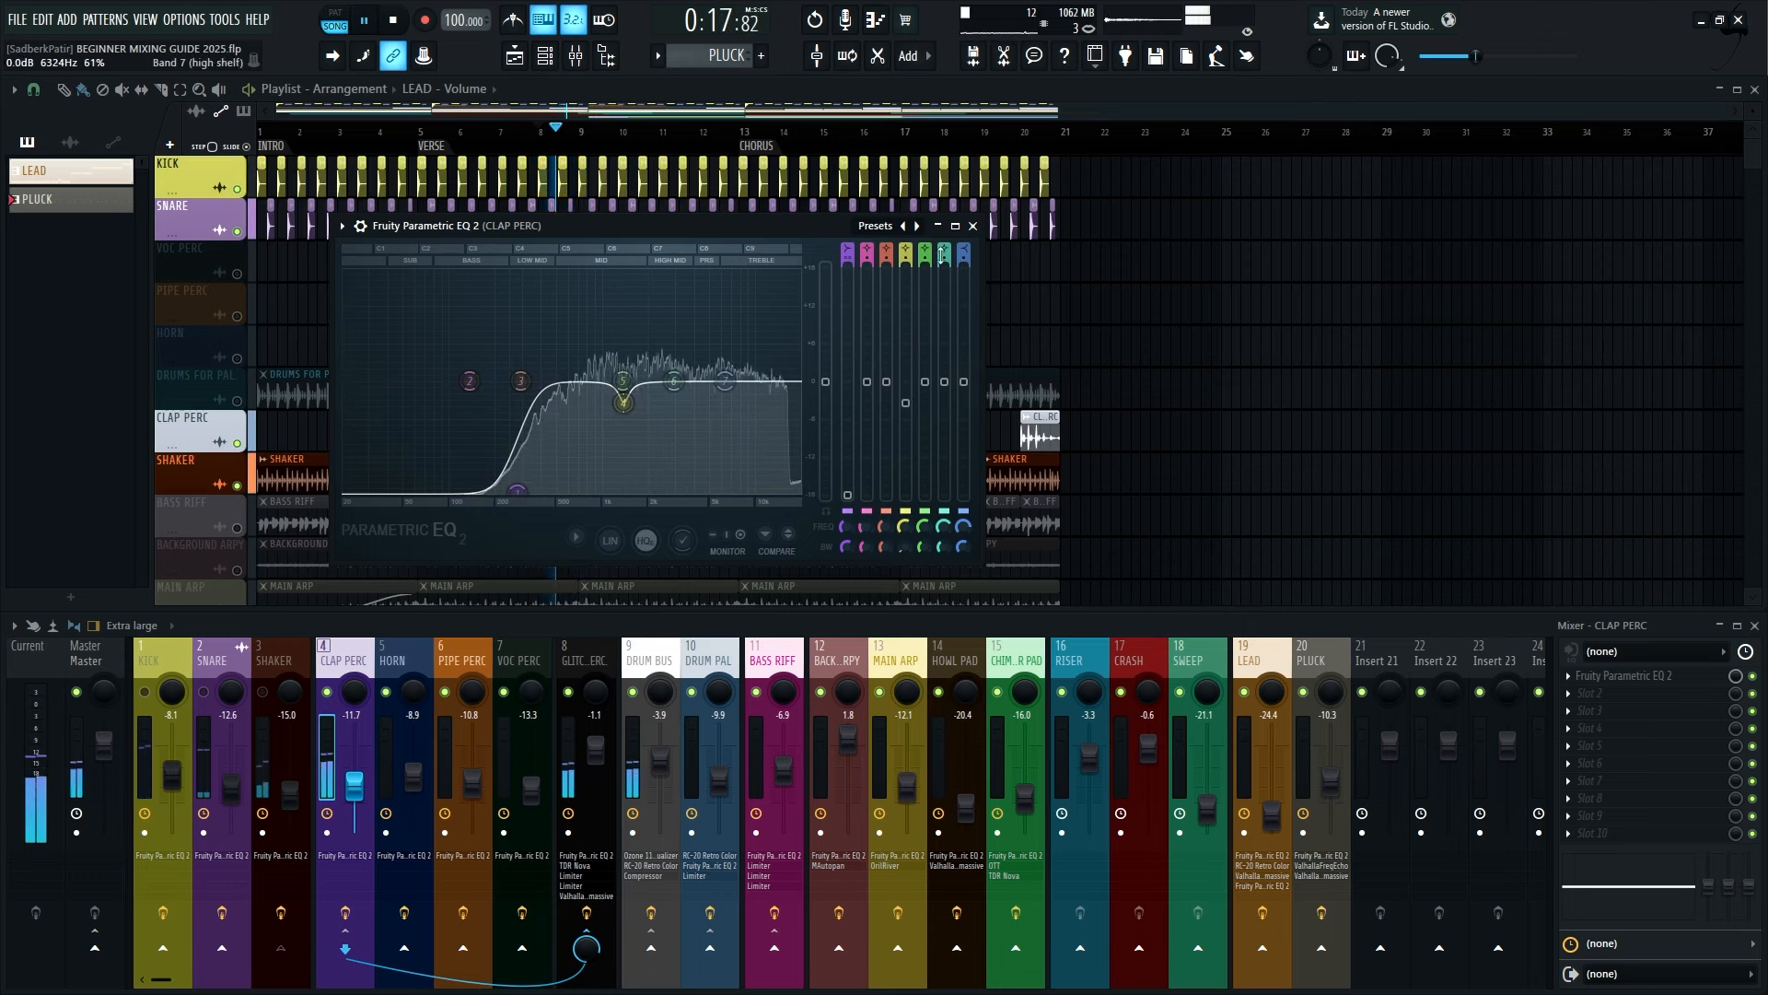
click(980, 230)
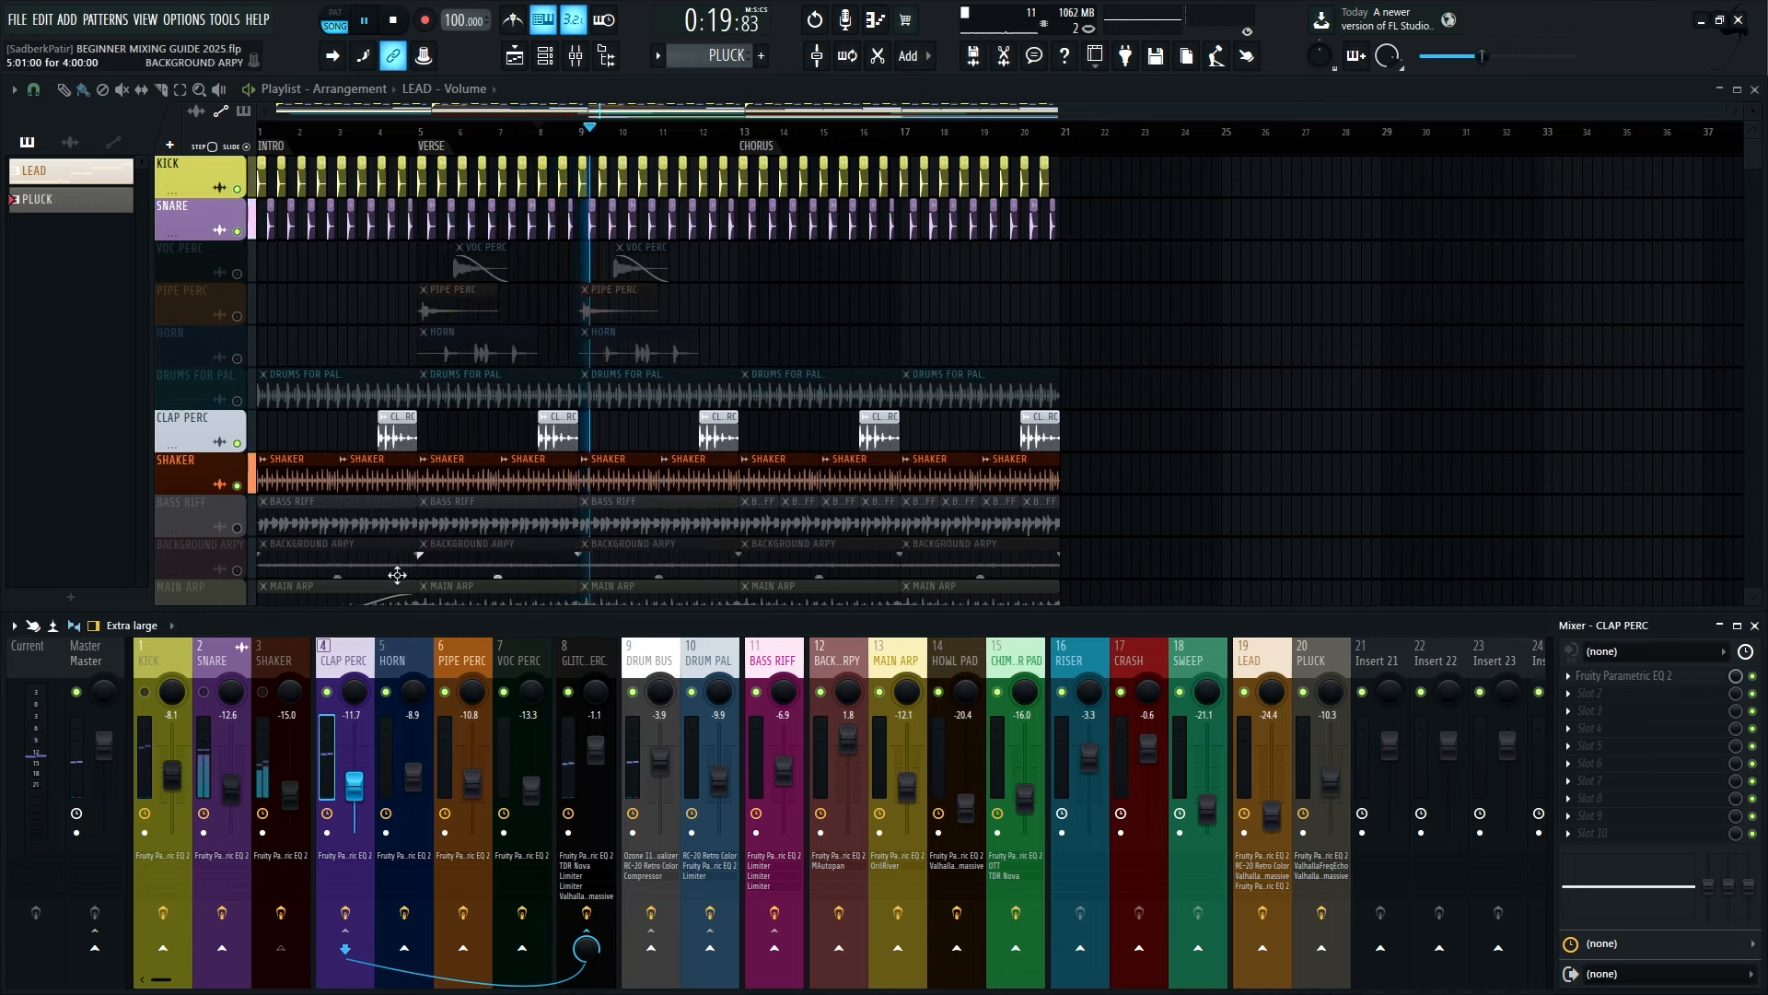
Play the horn, open its Fruity Parametric EQ 2, and move band 1's low cut slightly lower in frequency
click(395, 663)
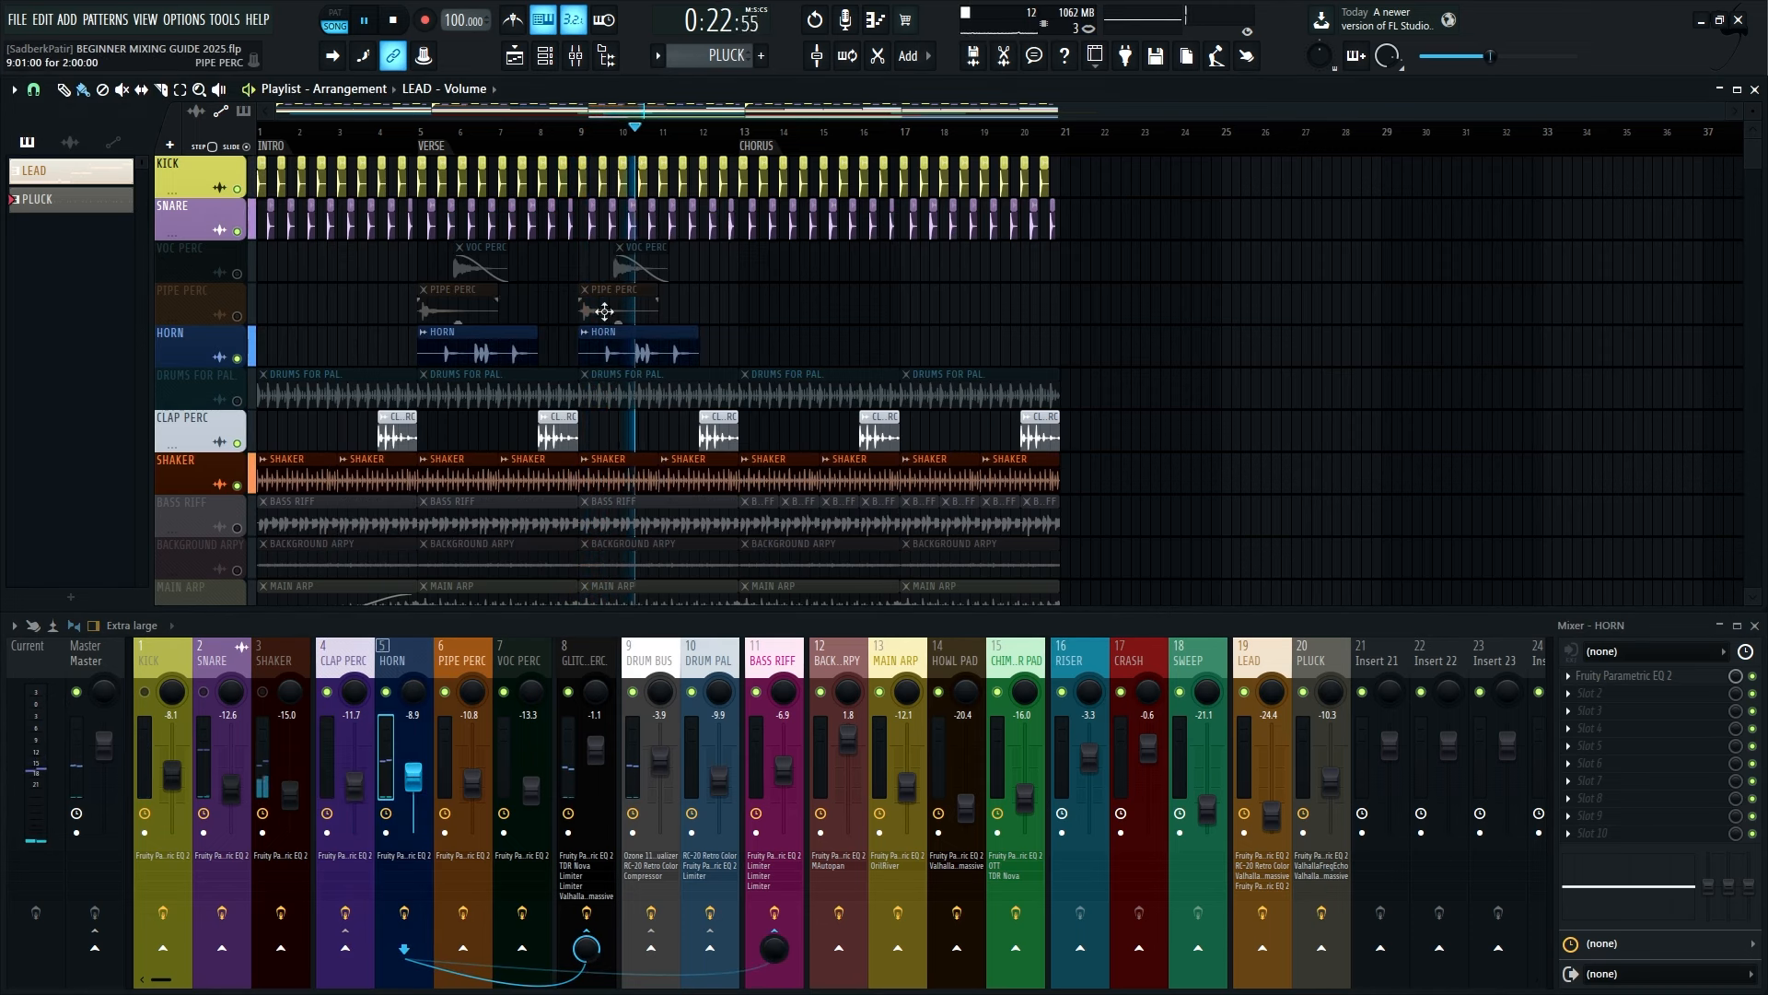
key(space)
key(space)
click(1604, 677)
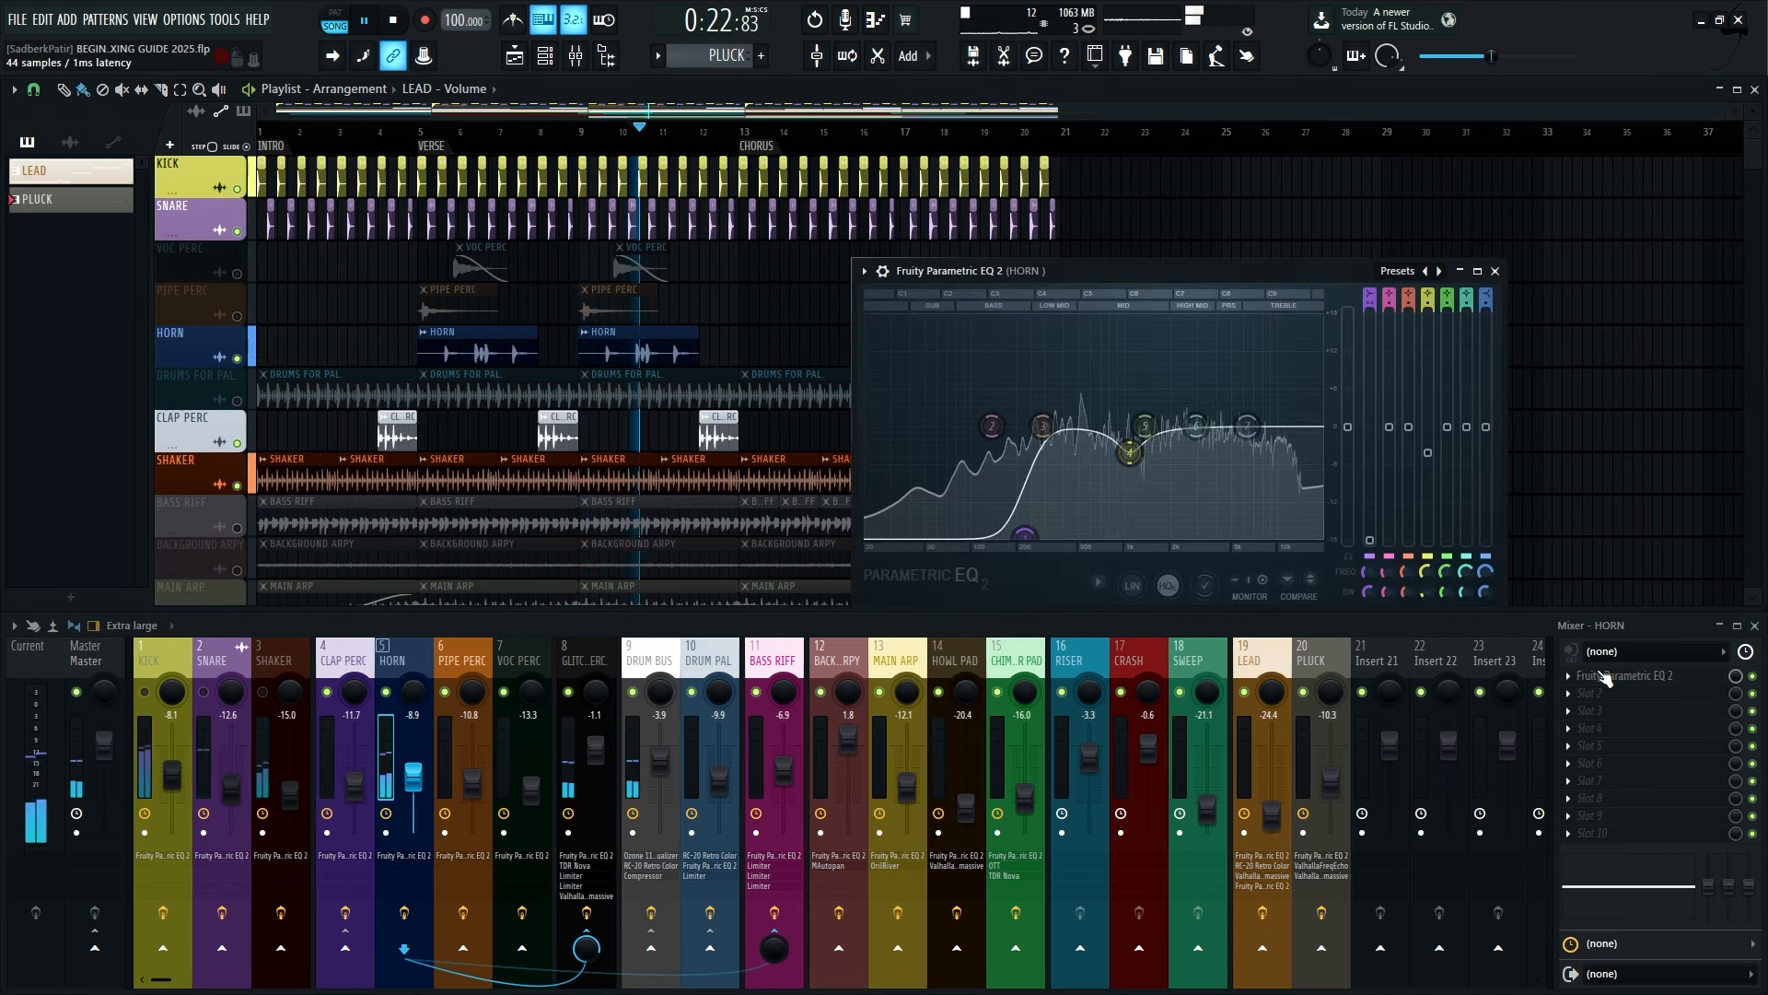
key(space)
key(space)
mouse_move(1028, 534)
mouse_down()
mouse_move(930, 535)
mouse_move(1022, 536)
mouse_up()
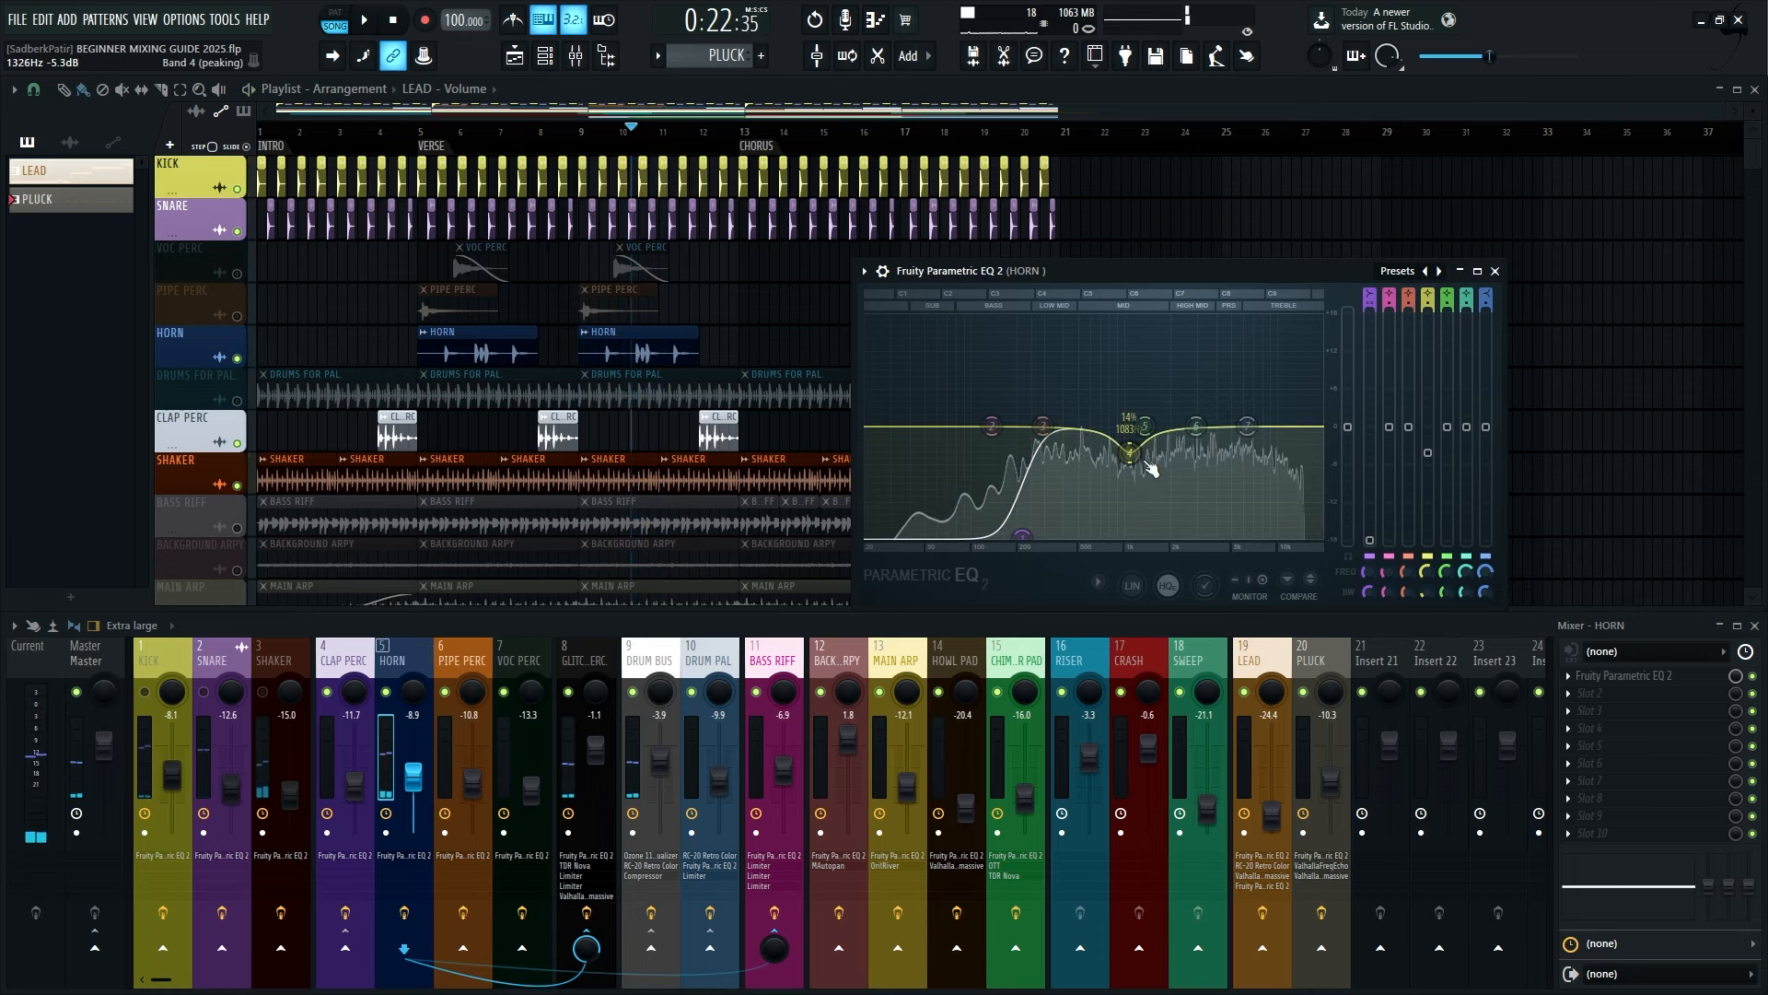
Move the horn EQ's band 4 cut to about 1067 Hz and audition the result
mouse_move(1130, 451)
mouse_down()
mouse_move(1131, 361)
mouse_move(1130, 451)
mouse_up()
key(space)
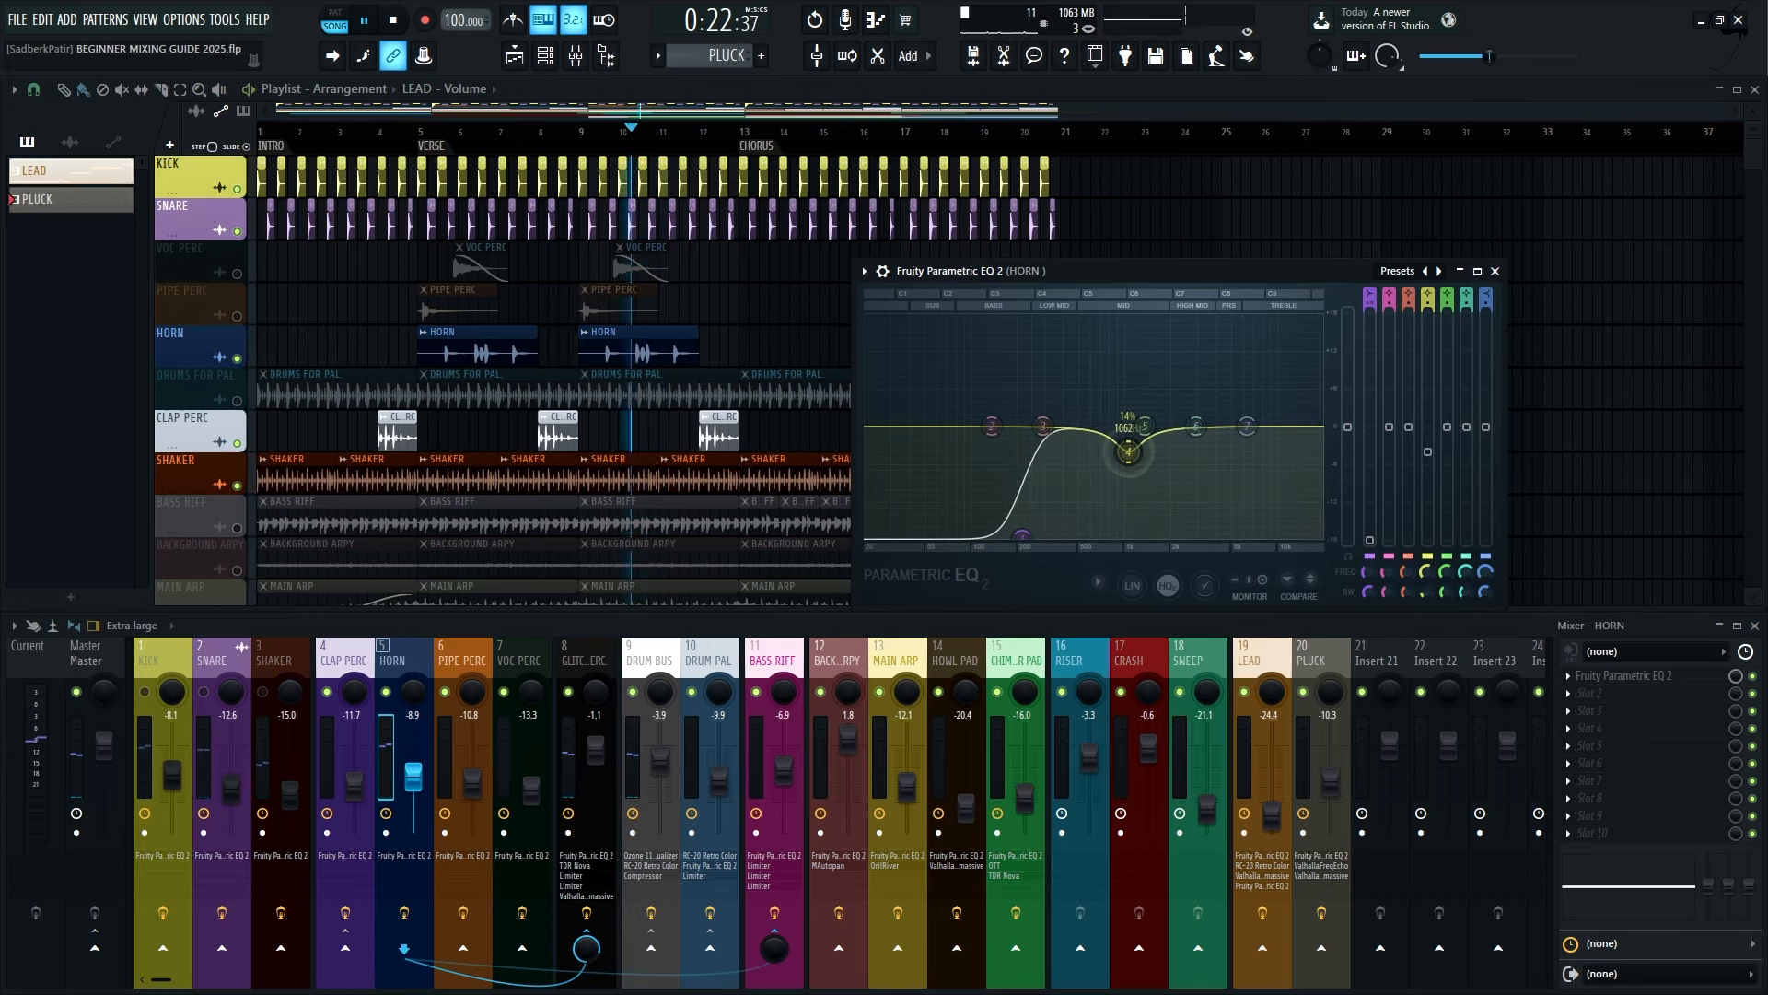
key(space)
Try TDR Nova in the horn's second effect slot and undo adding it
click(1625, 692)
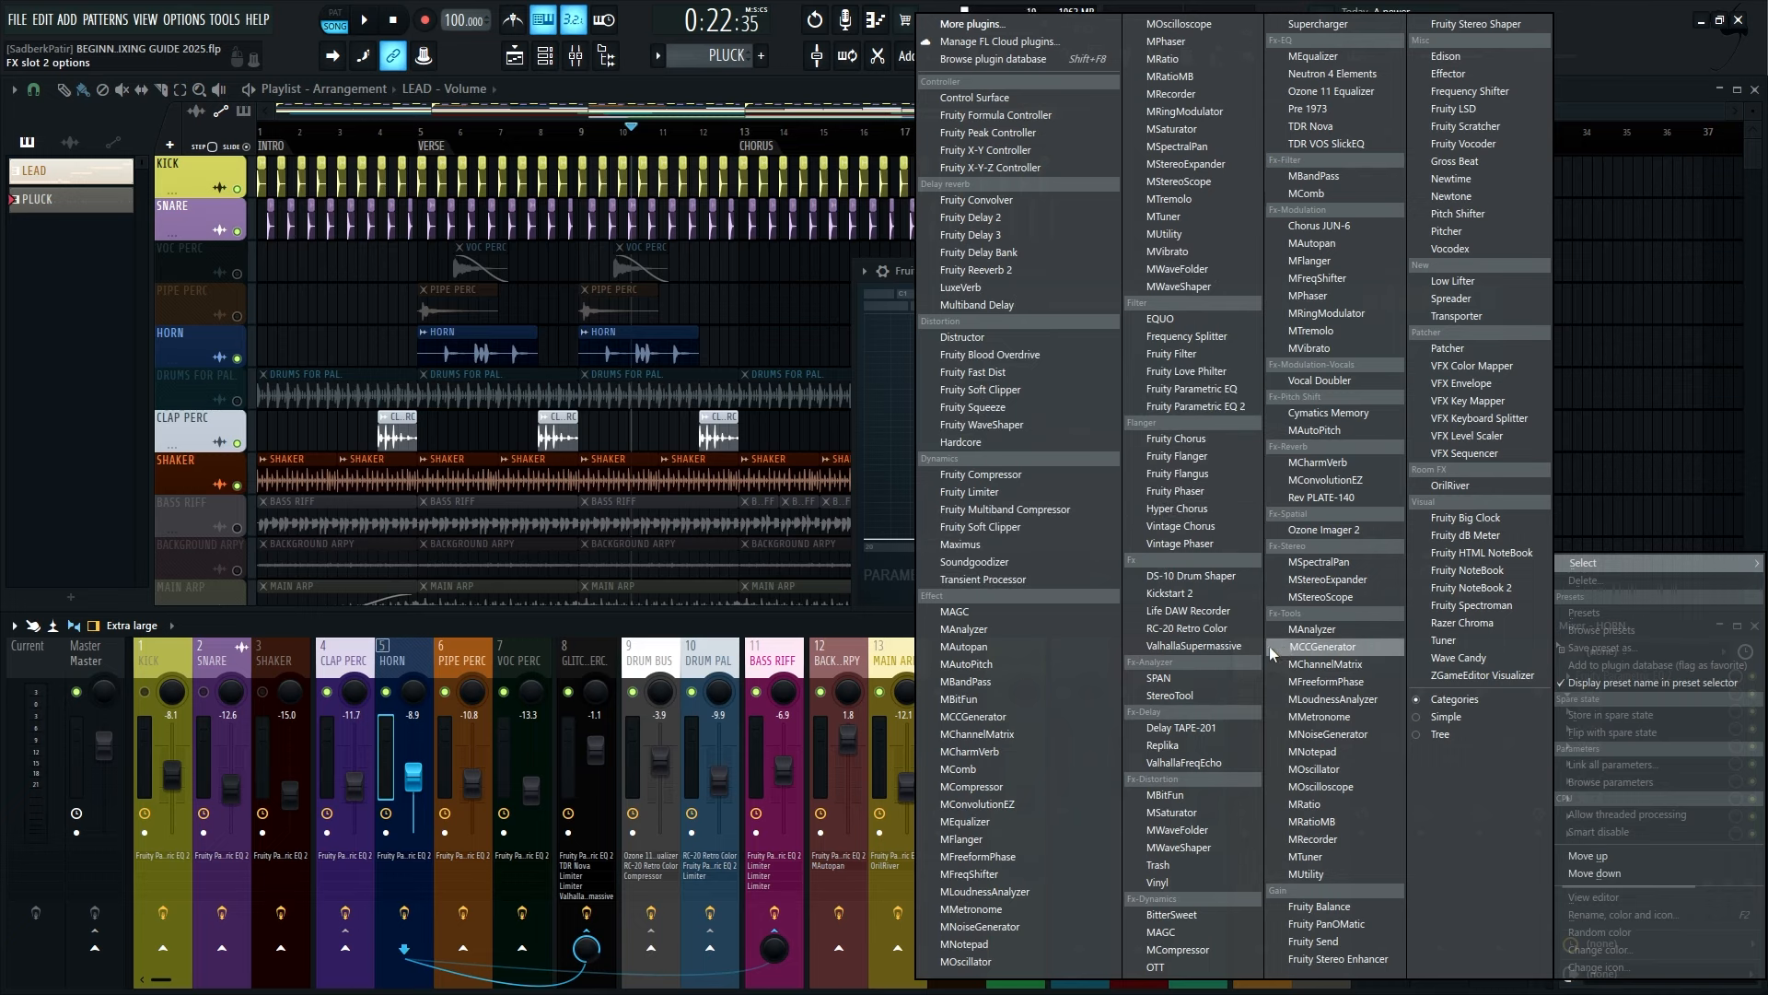
click(859, 284)
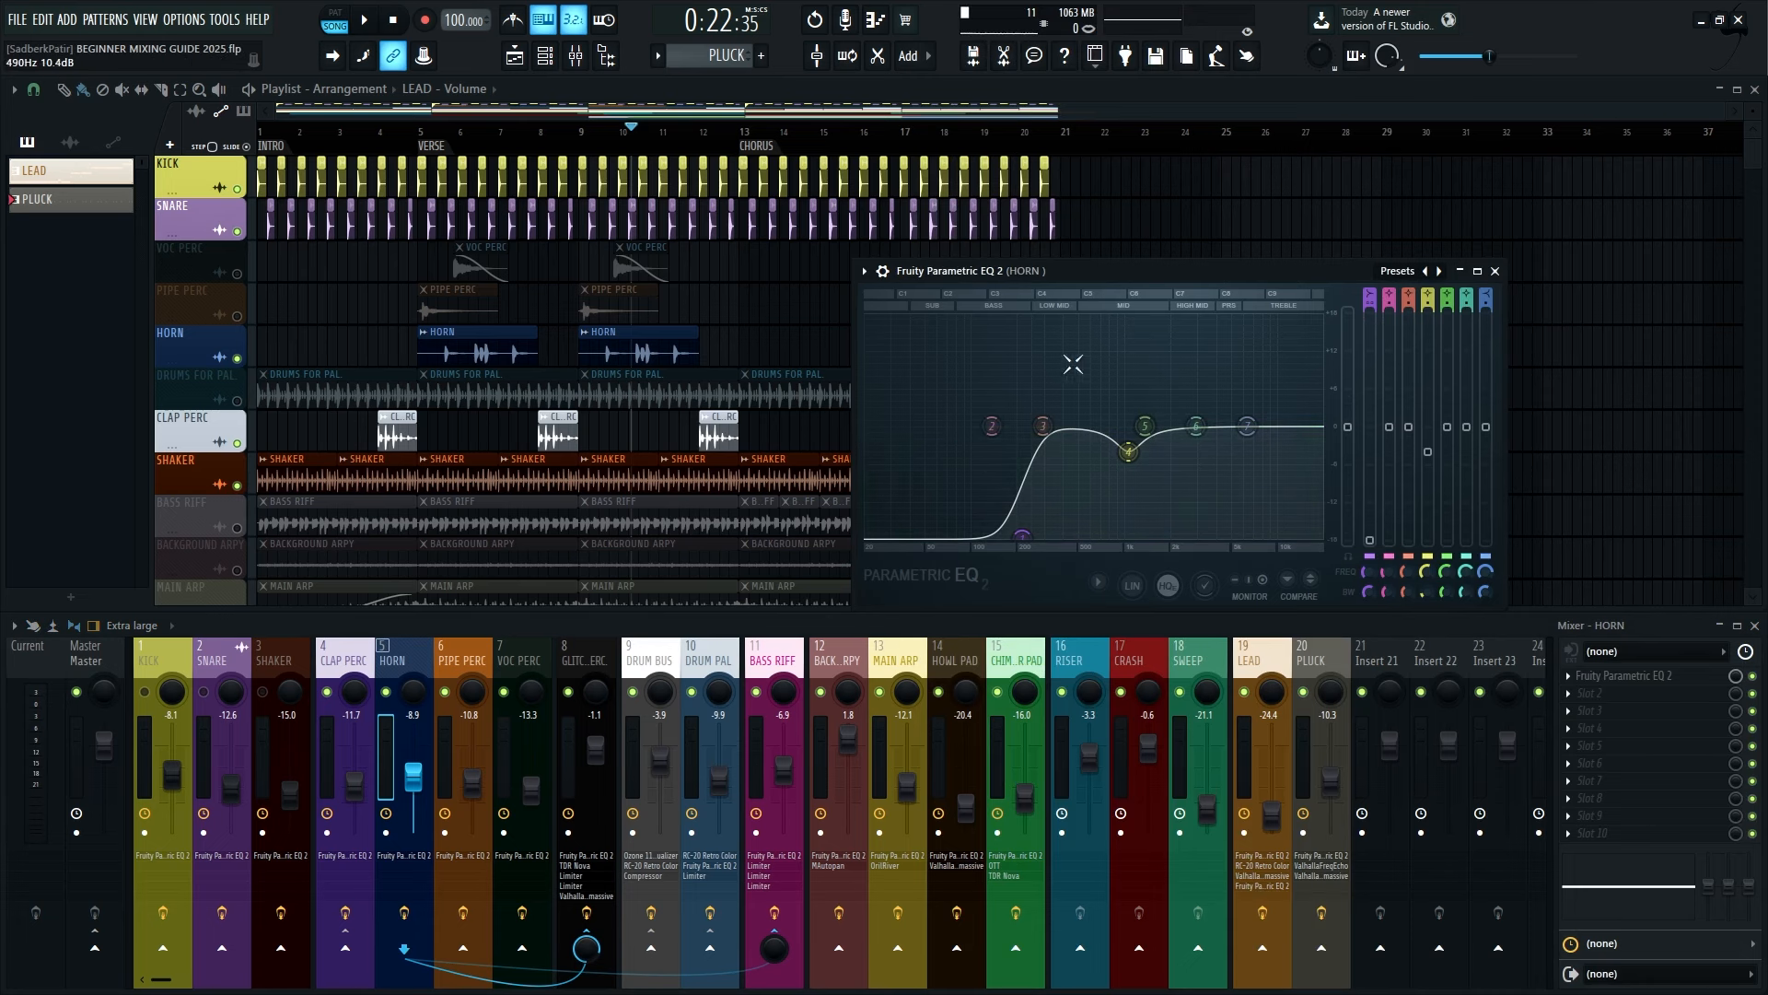
click(1587, 709)
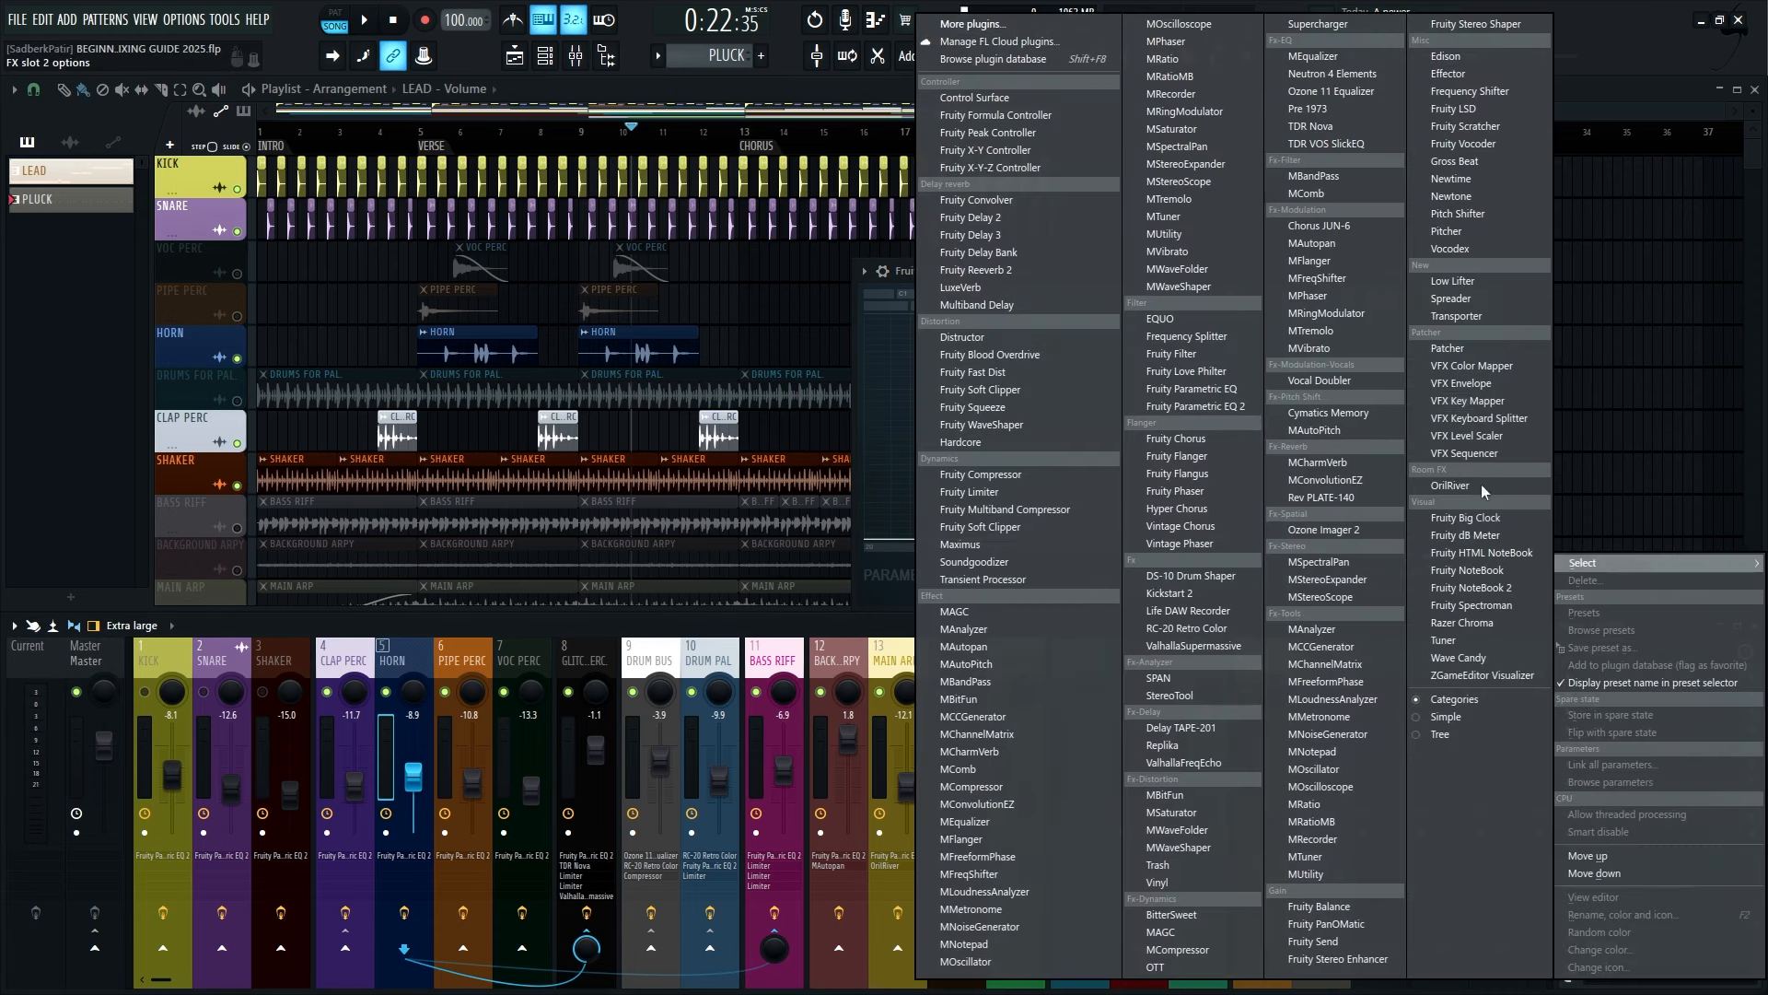
click(1302, 126)
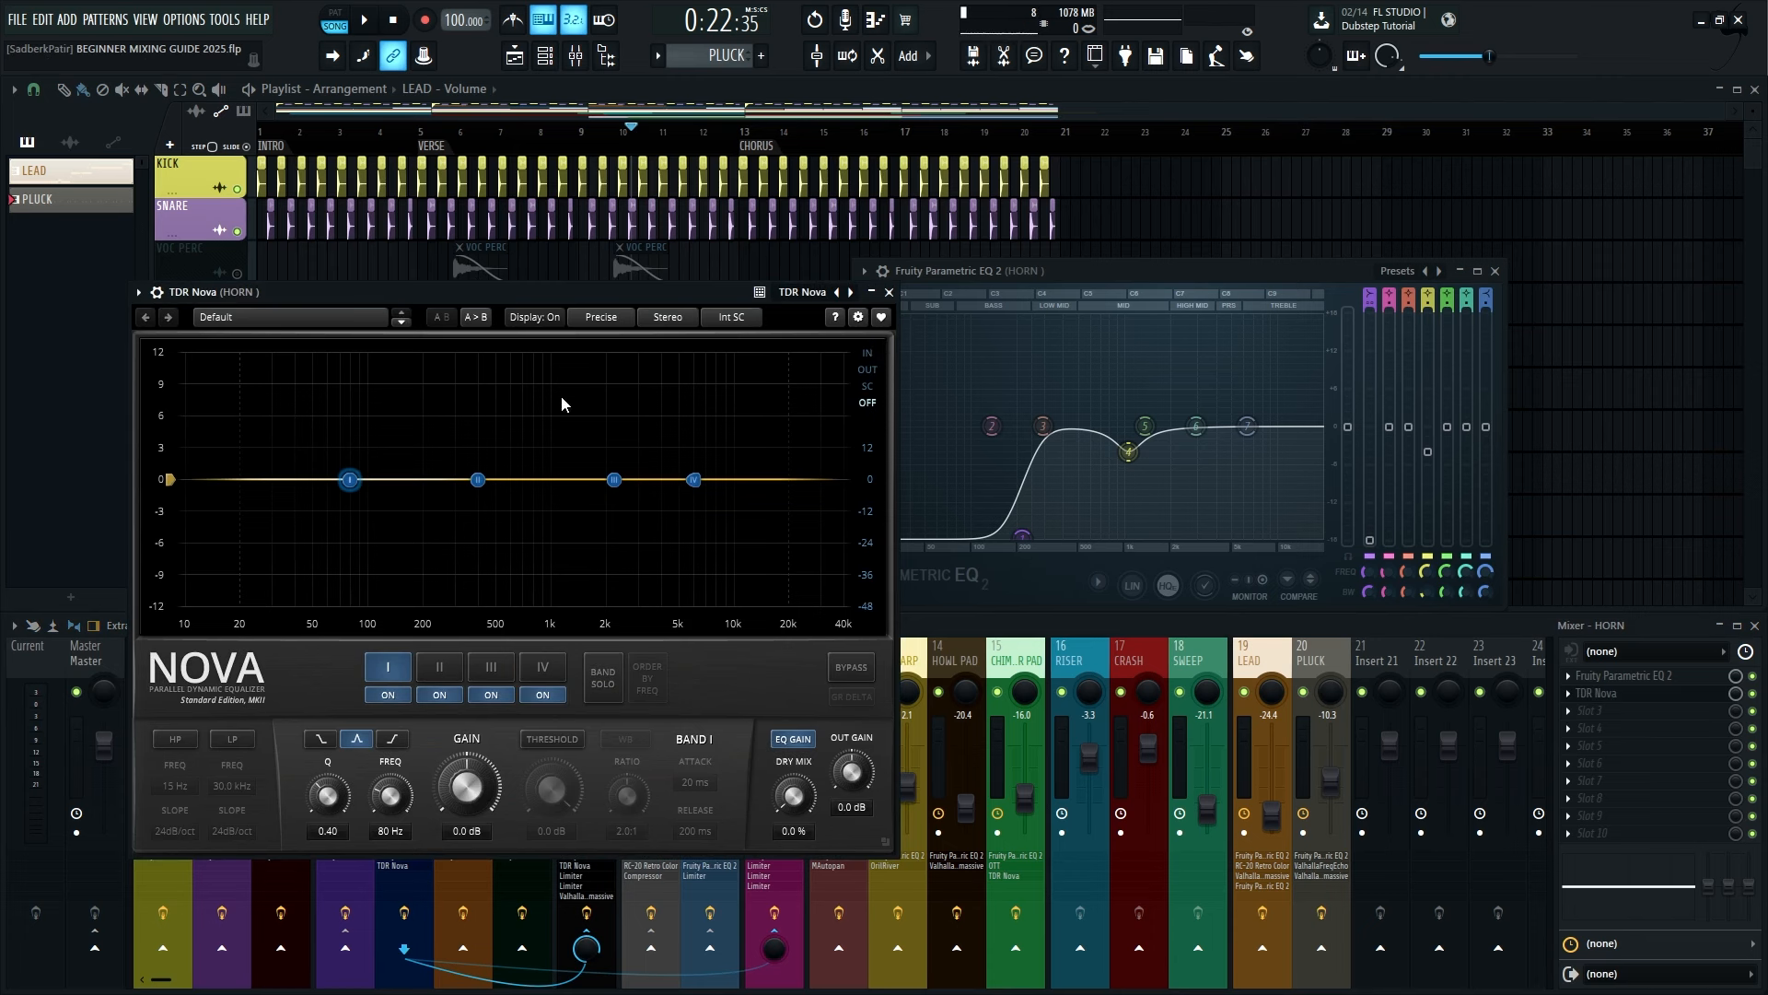
key(ctrl+z)
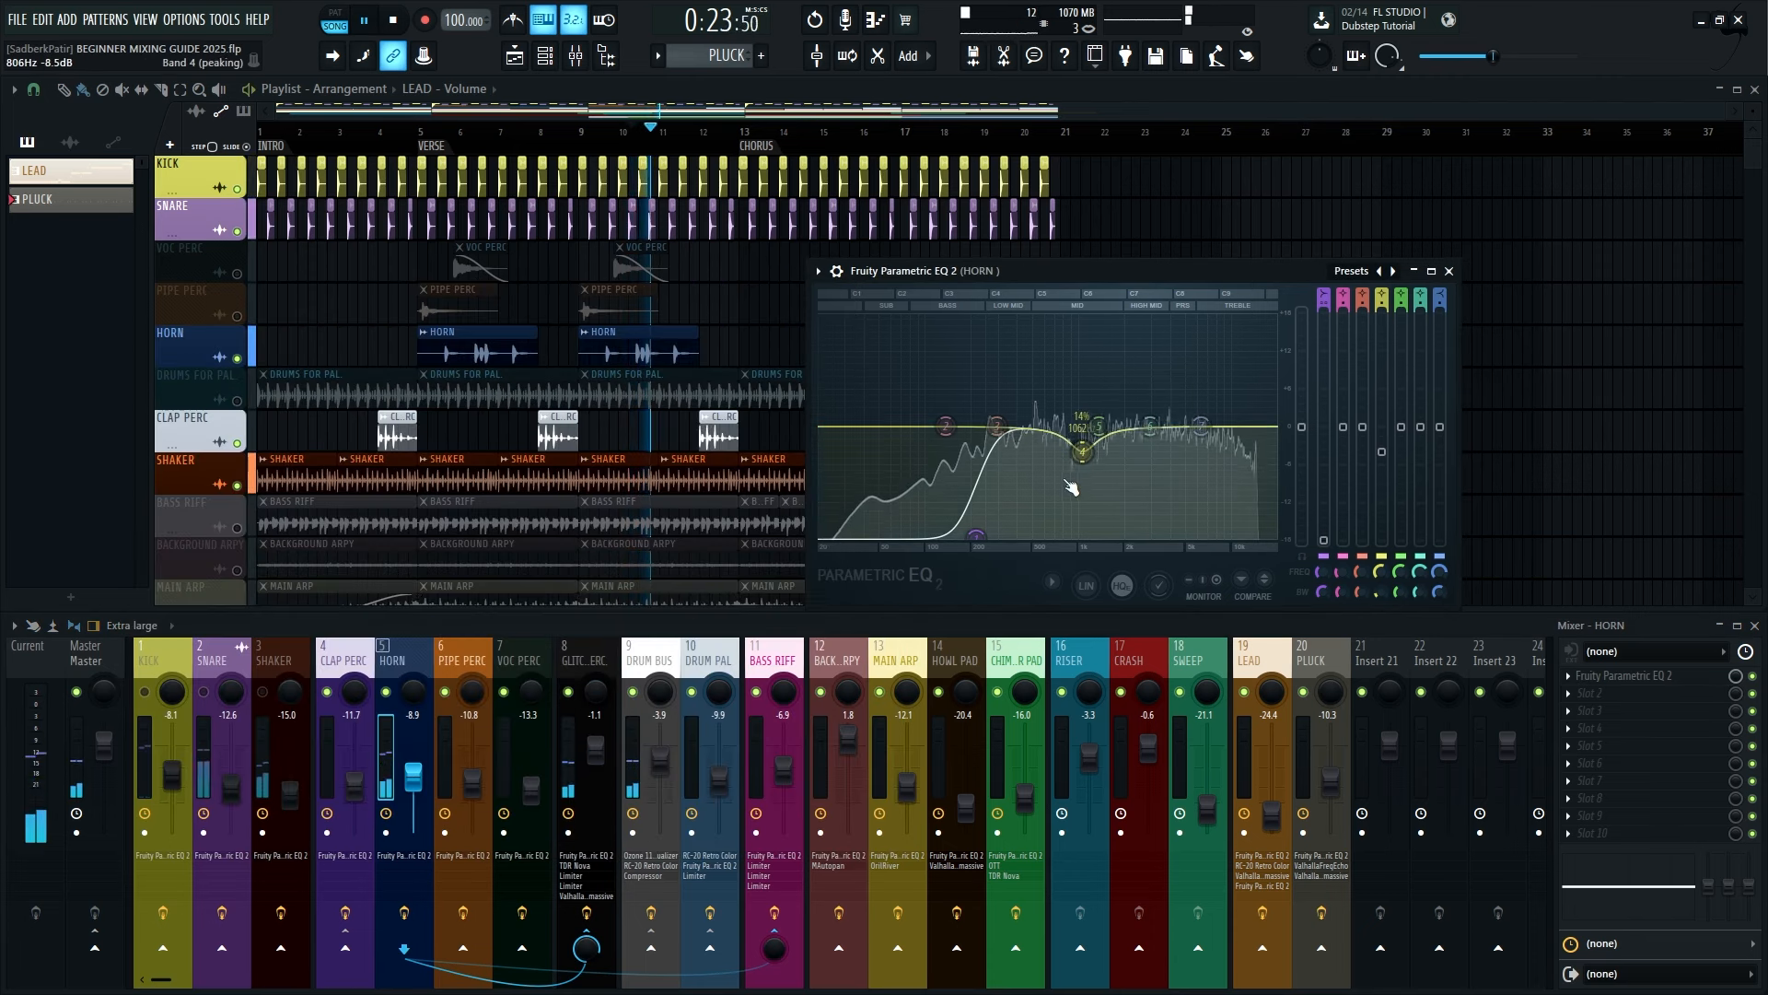
Make the horn EQ's band 4 cut slightly shallower, audition it, and close the plugin
mouse_move(1082, 452)
mouse_down()
mouse_move(1082, 339)
mouse_move(1082, 444)
mouse_up()
key(space)
key(space)
key(space)
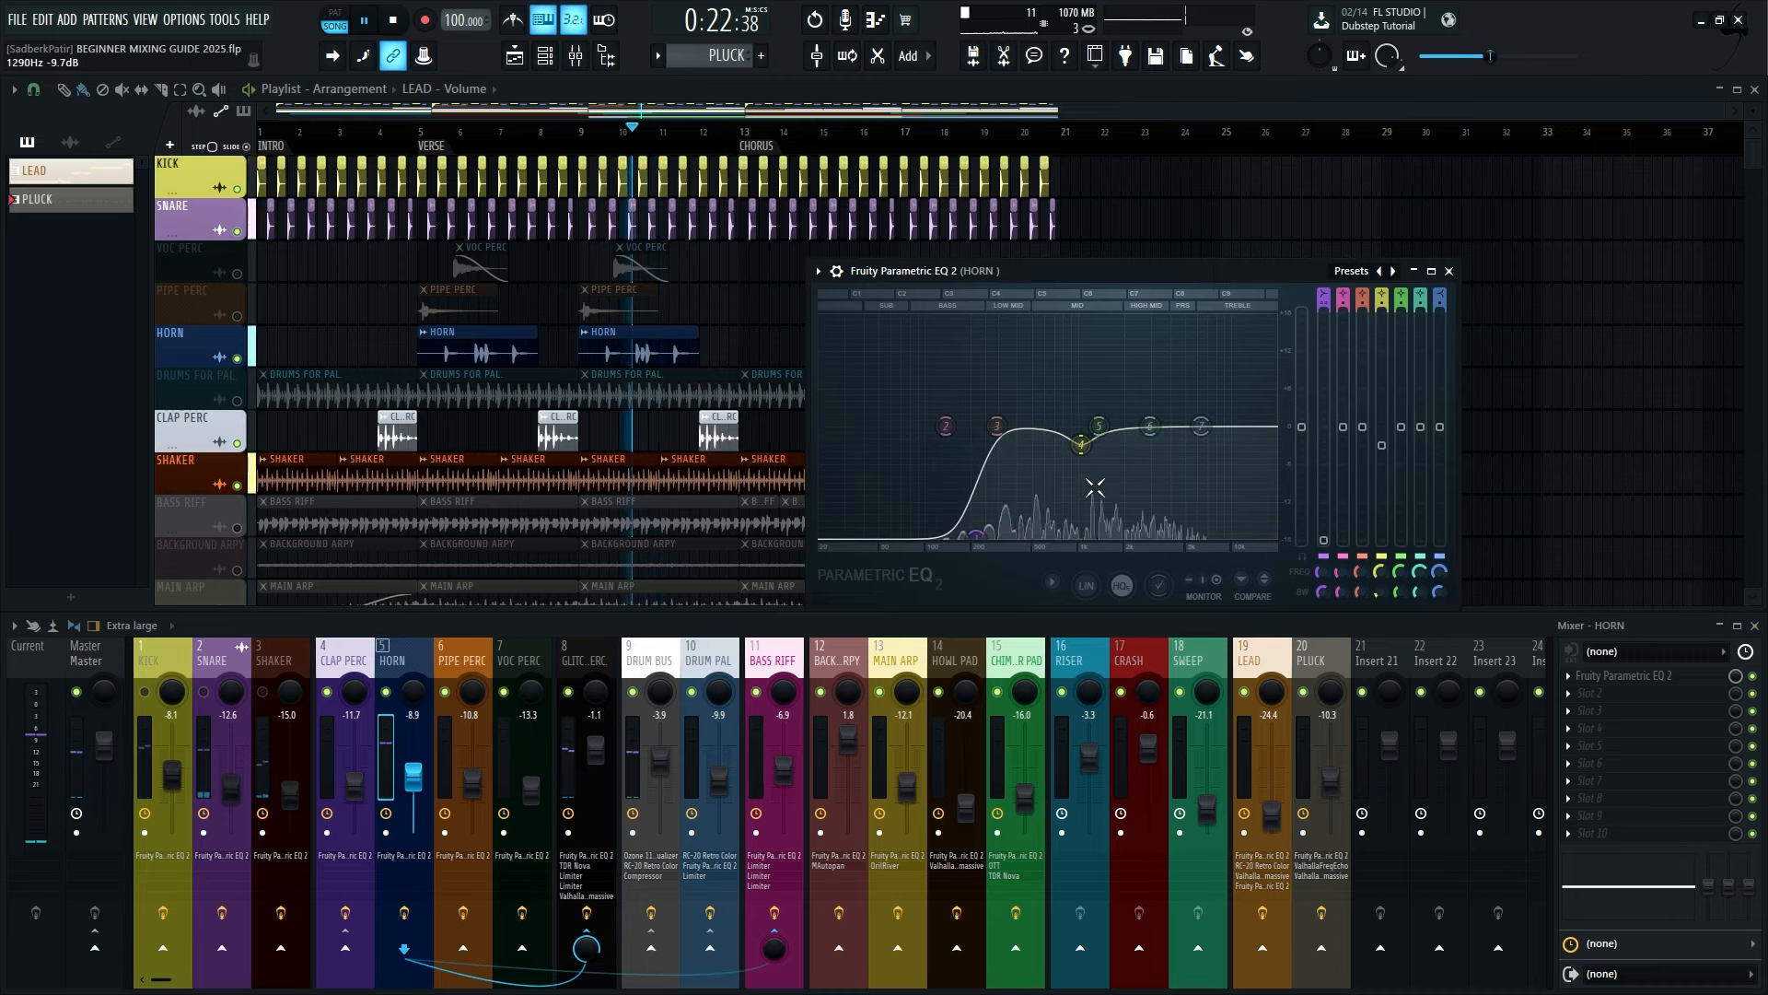
click(1448, 271)
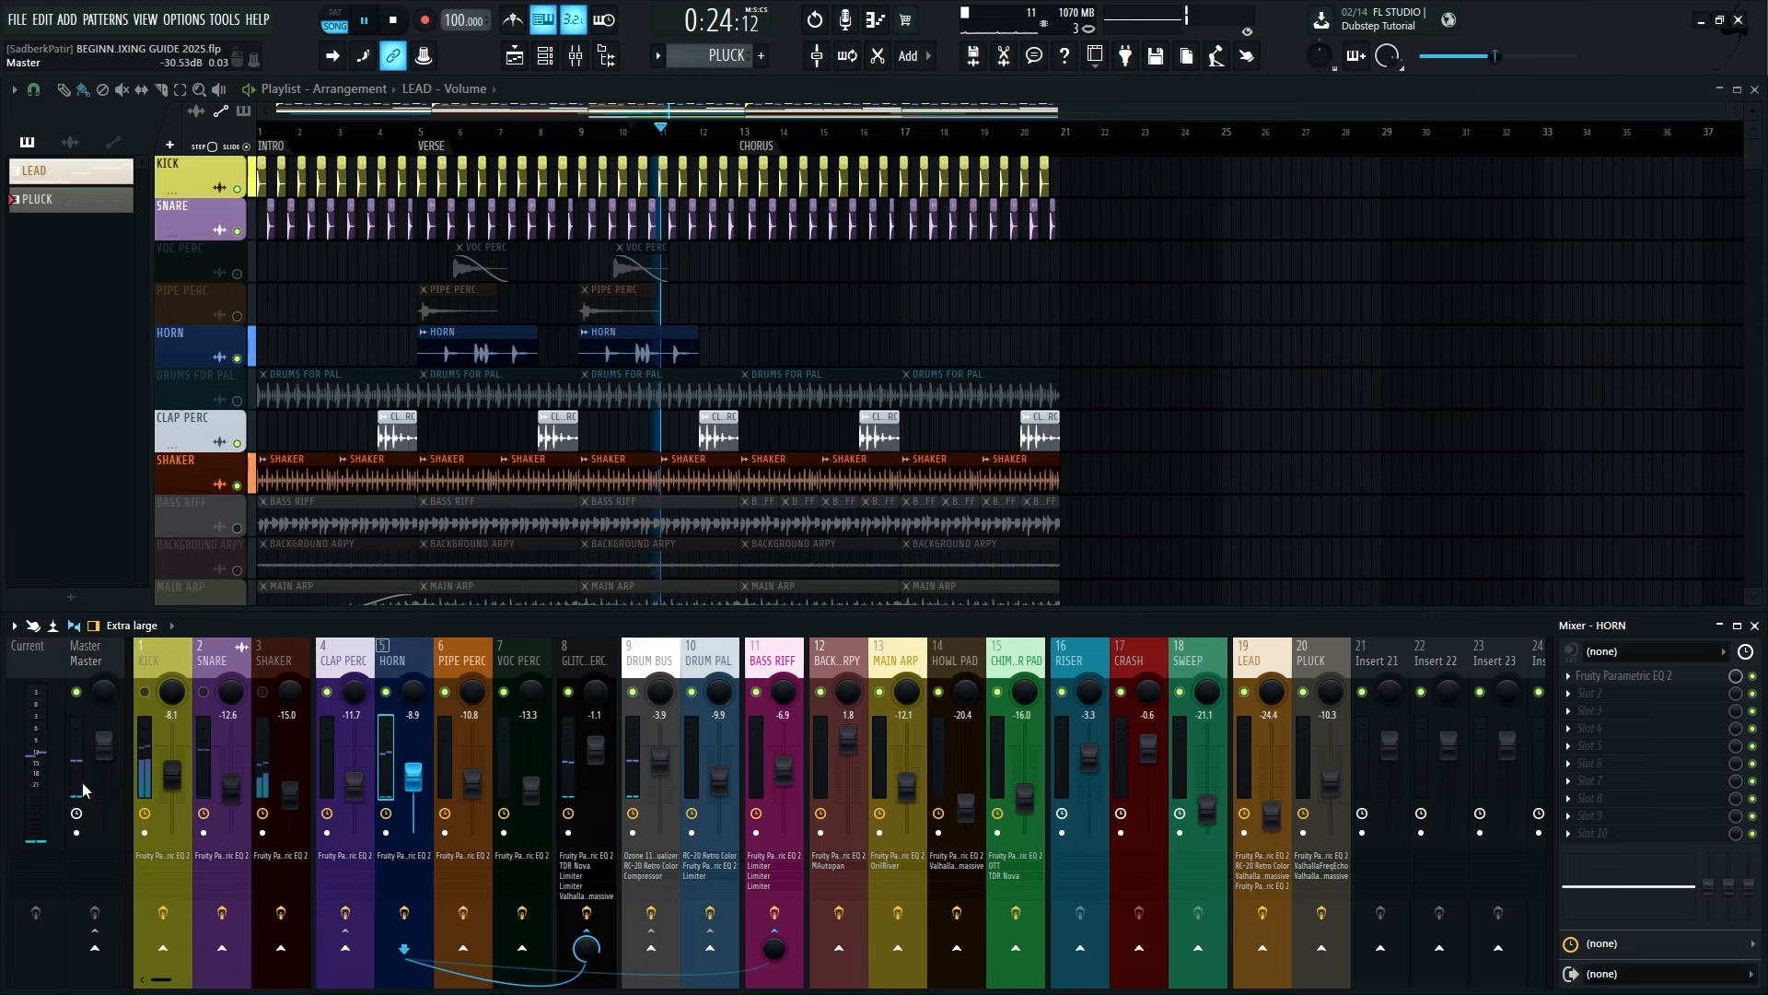
Lower the horn's mixer track volume to -10.5 dB and check it in playback
key(space)
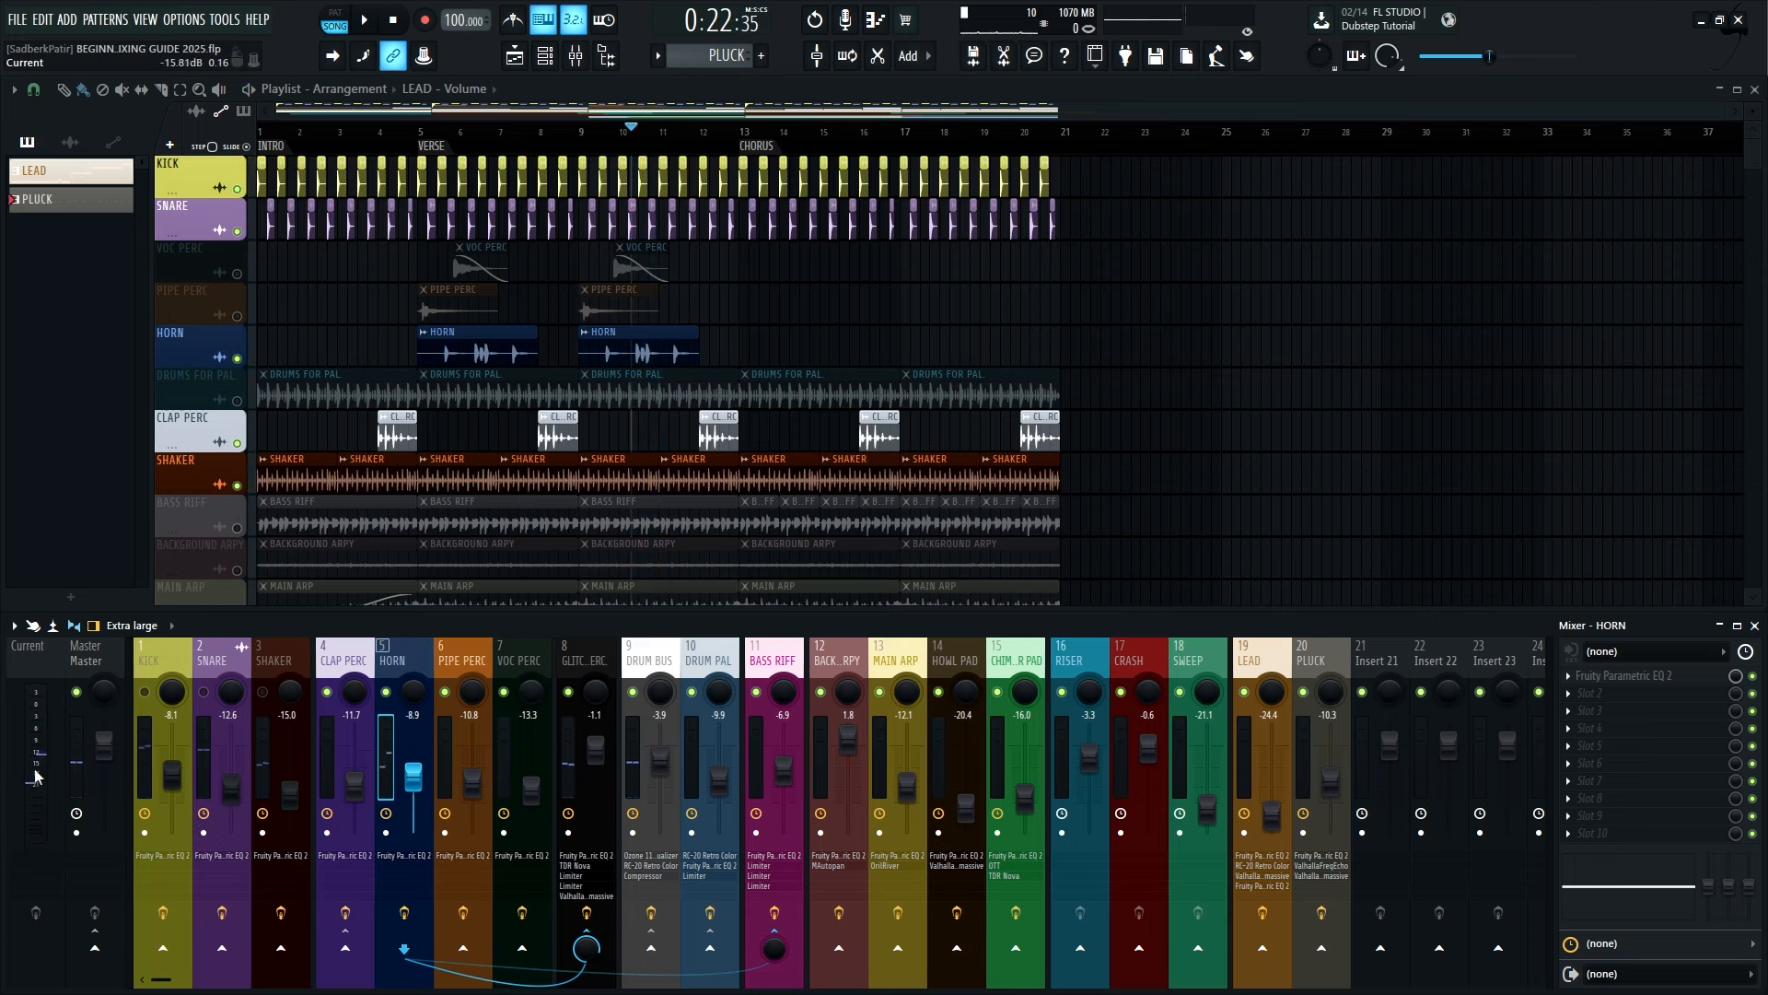
scroll(384, 765, down, 2)
key(space)
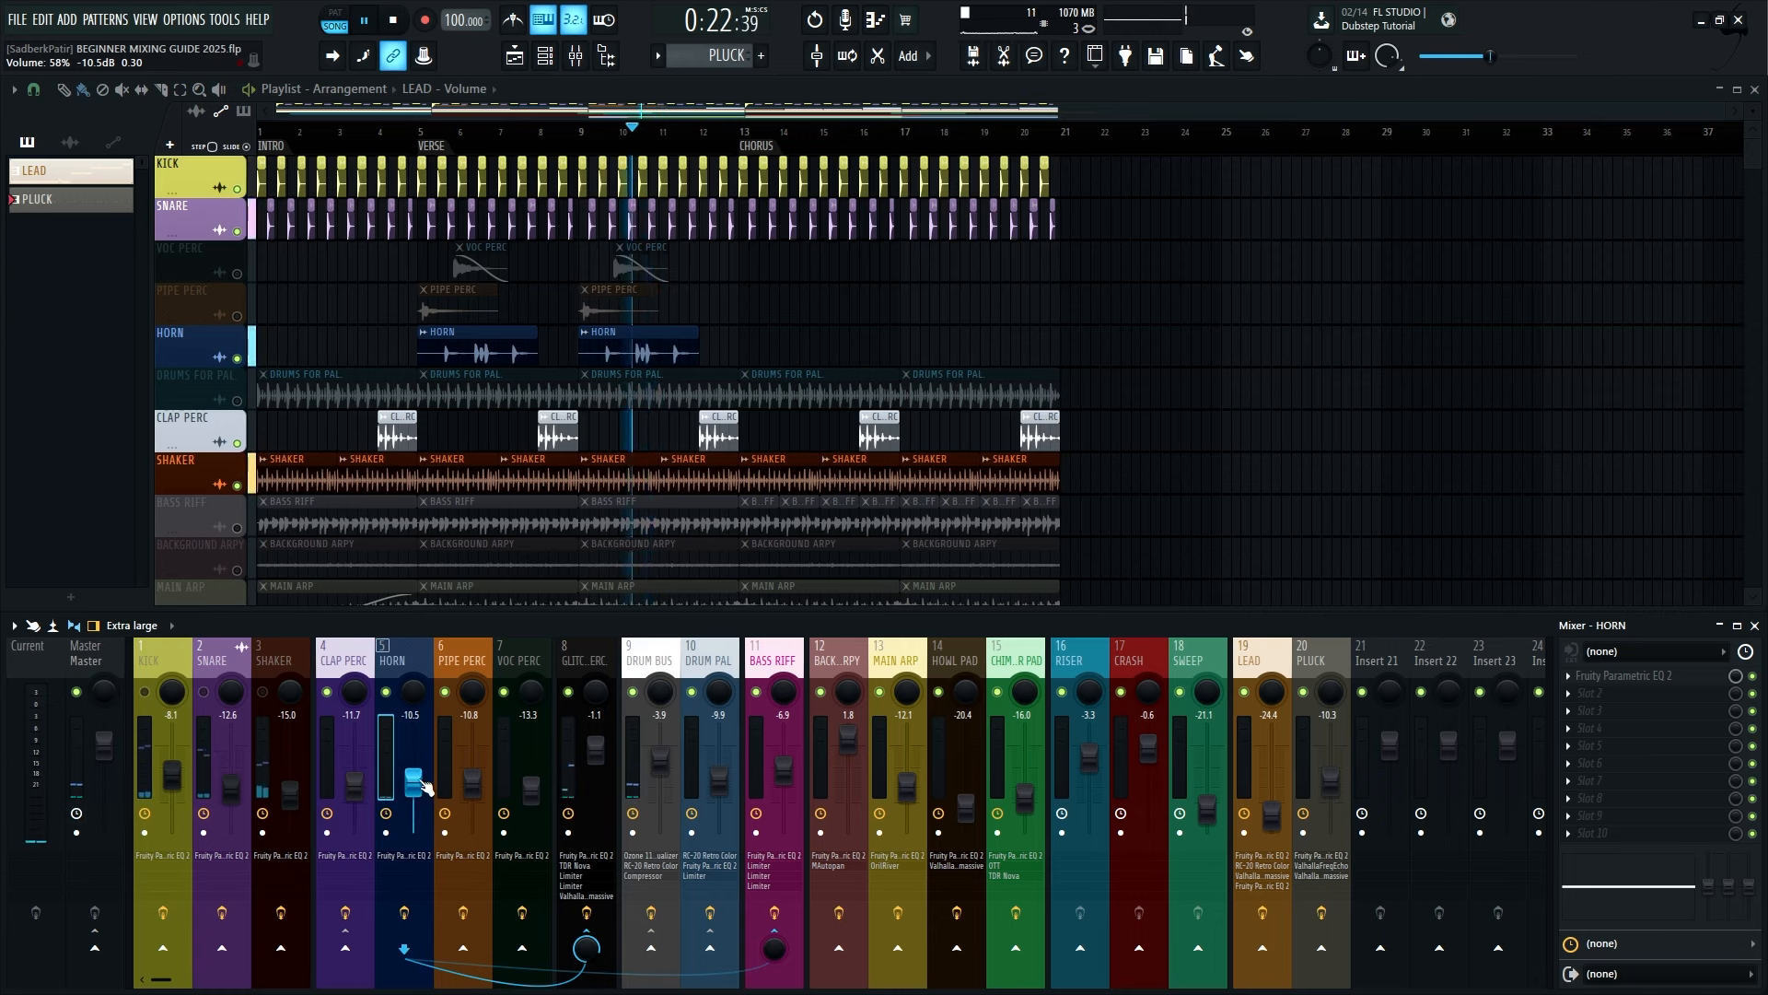
key(space)
In the pipe percussion's EQ, sweep band 4 to a -4.5 dB cut at 957 Hz with 9% width and lower band 1's low cut frequency
click(472, 783)
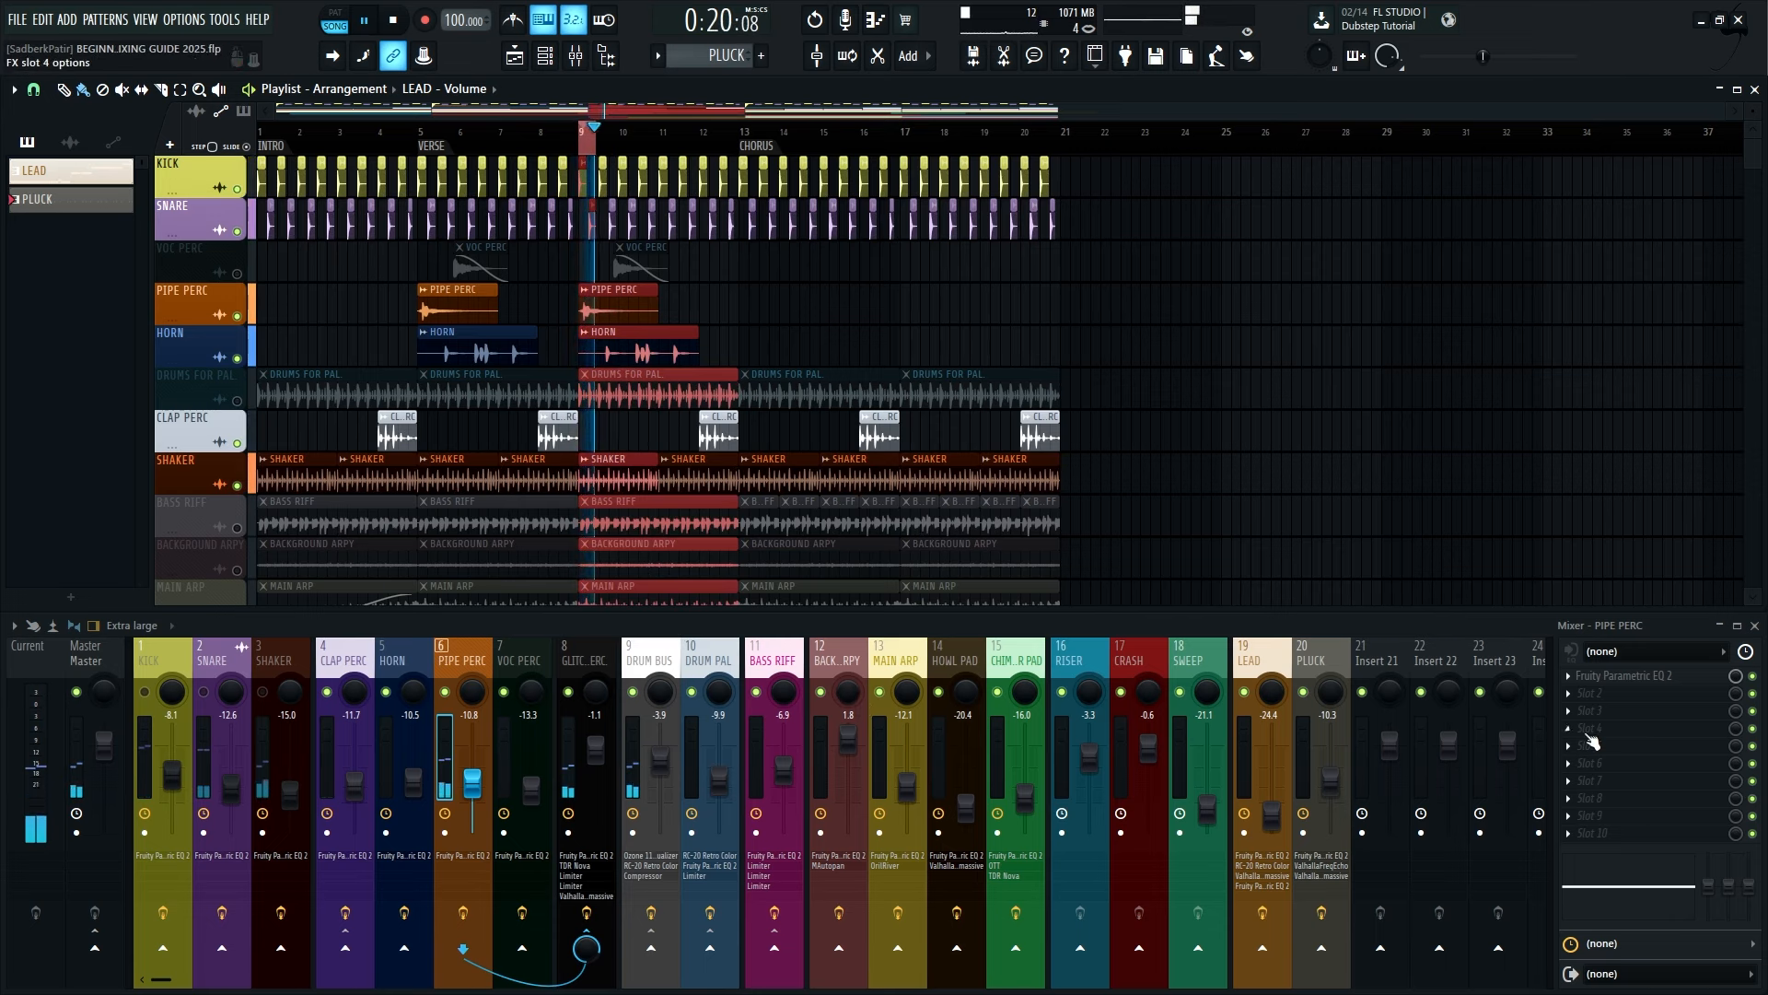
click(1626, 677)
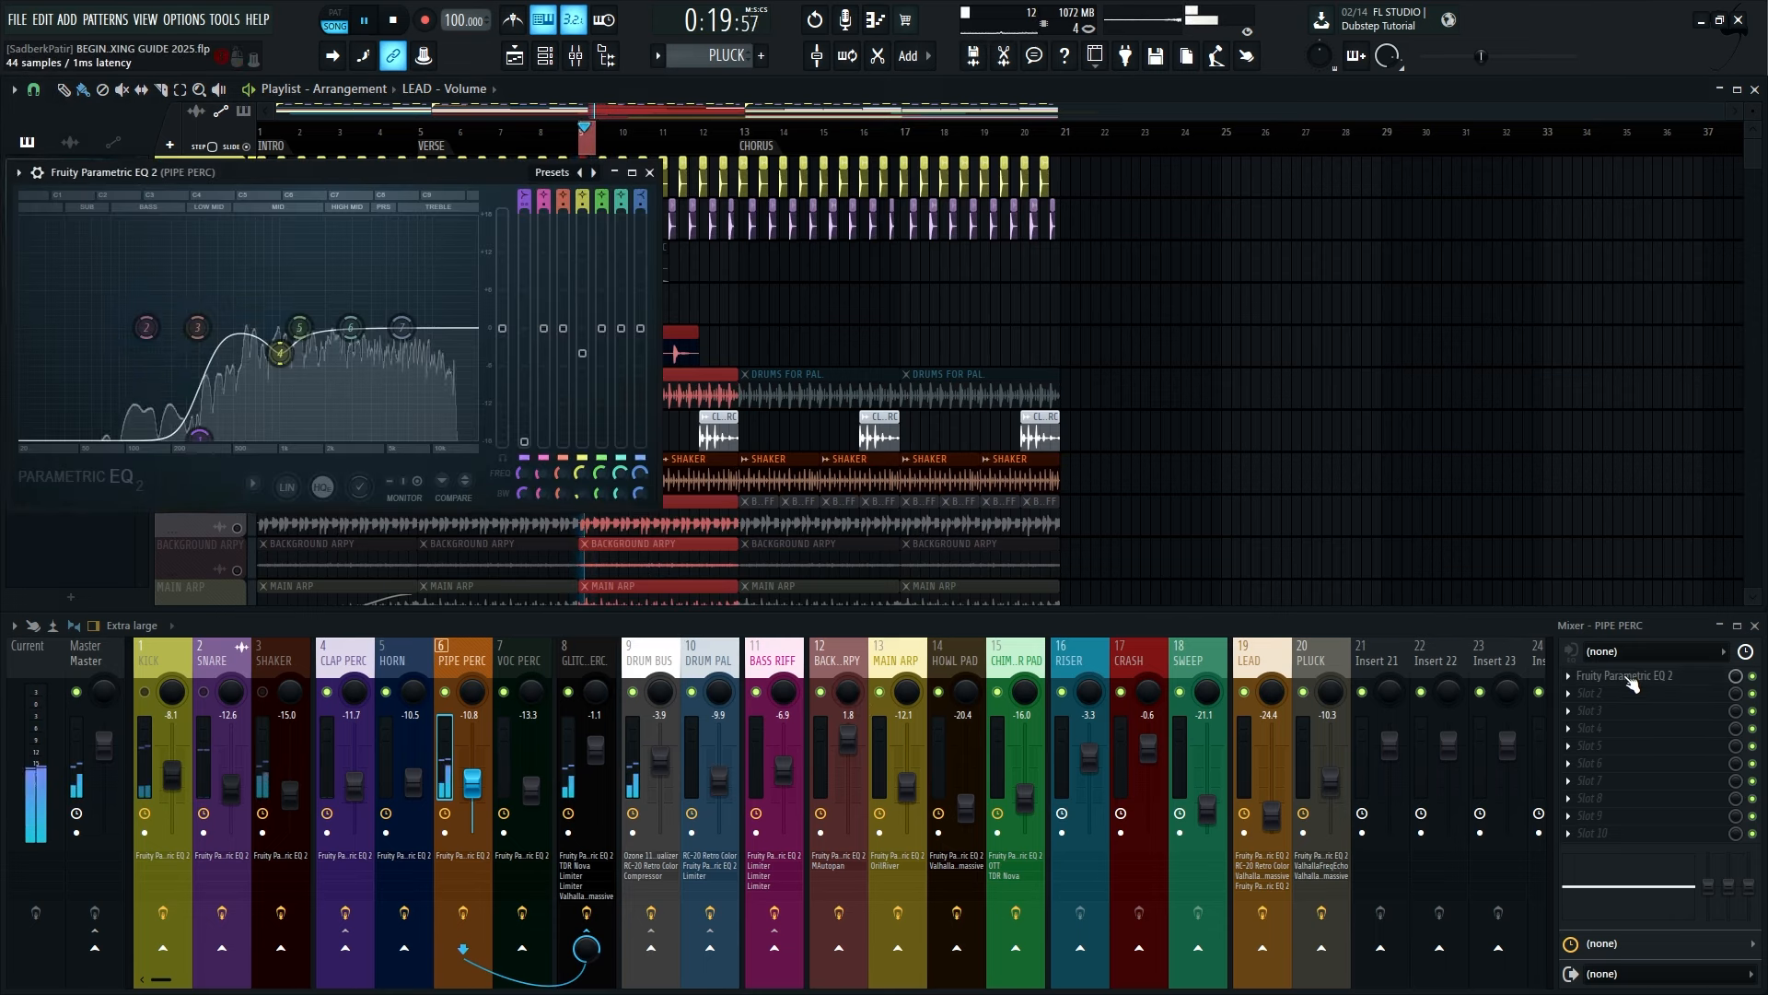
drag(451, 174, 1206, 242)
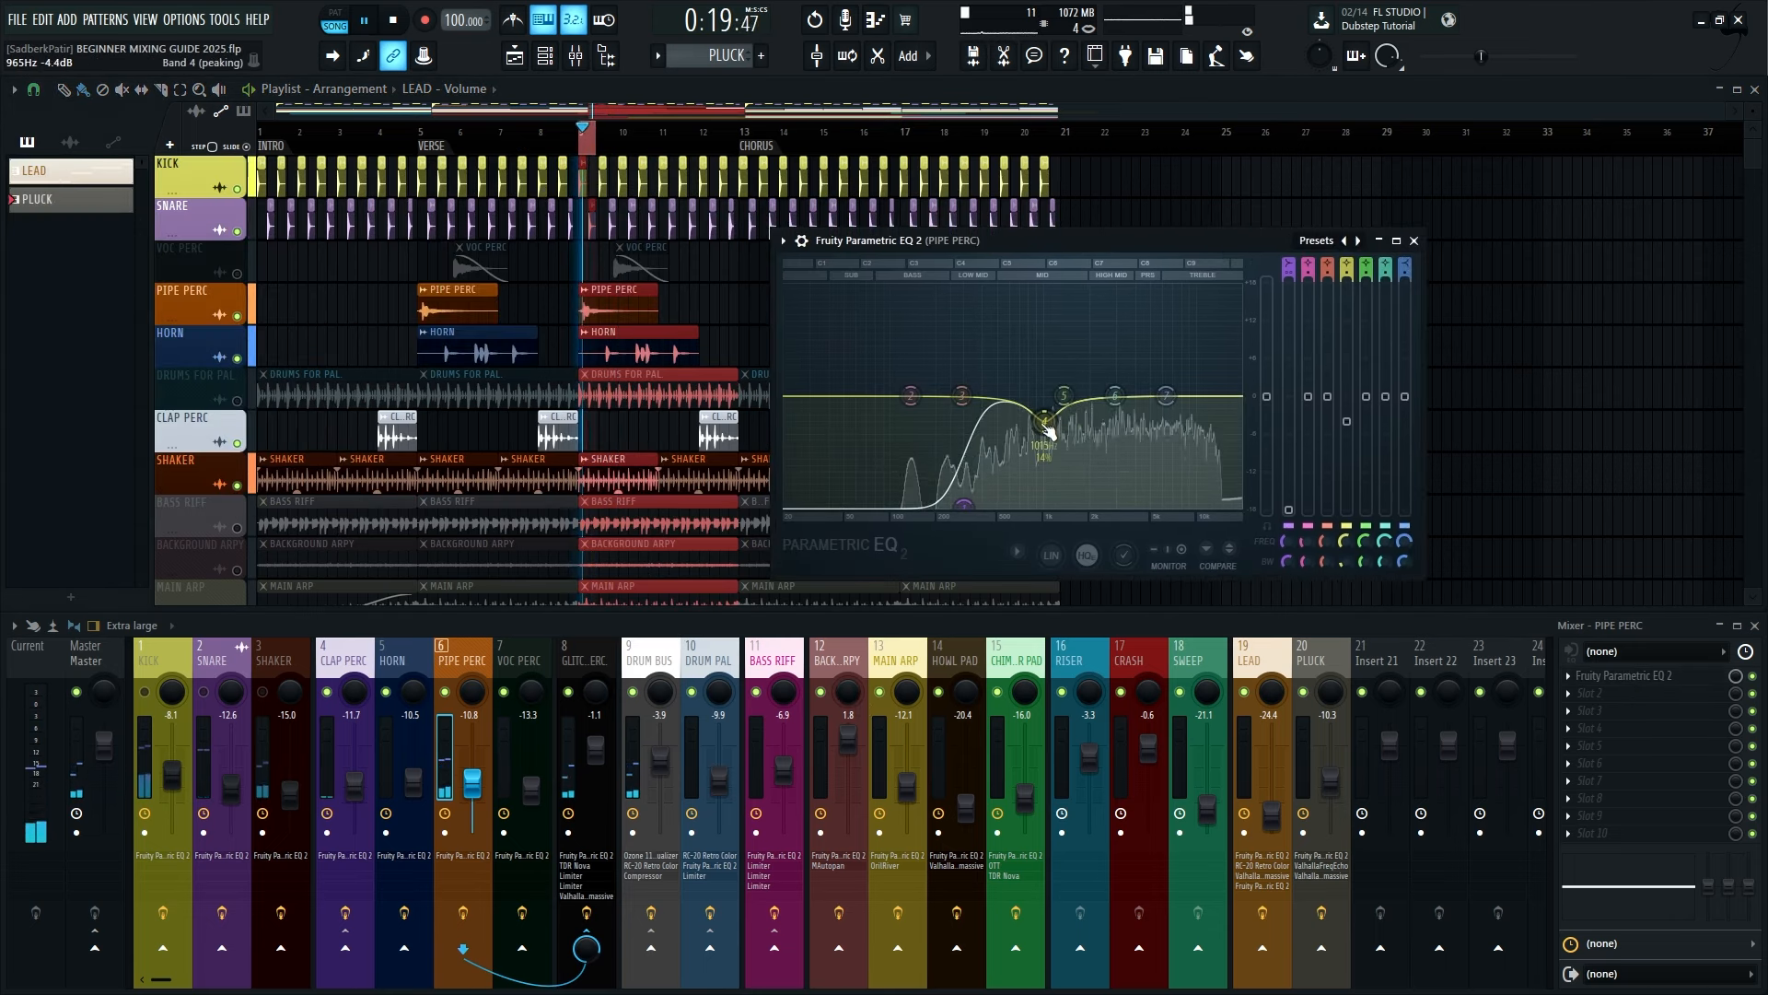
mouse_move(1044, 296)
mouse_down()
mouse_move(1035, 420)
mouse_move(1040, 304)
mouse_up()
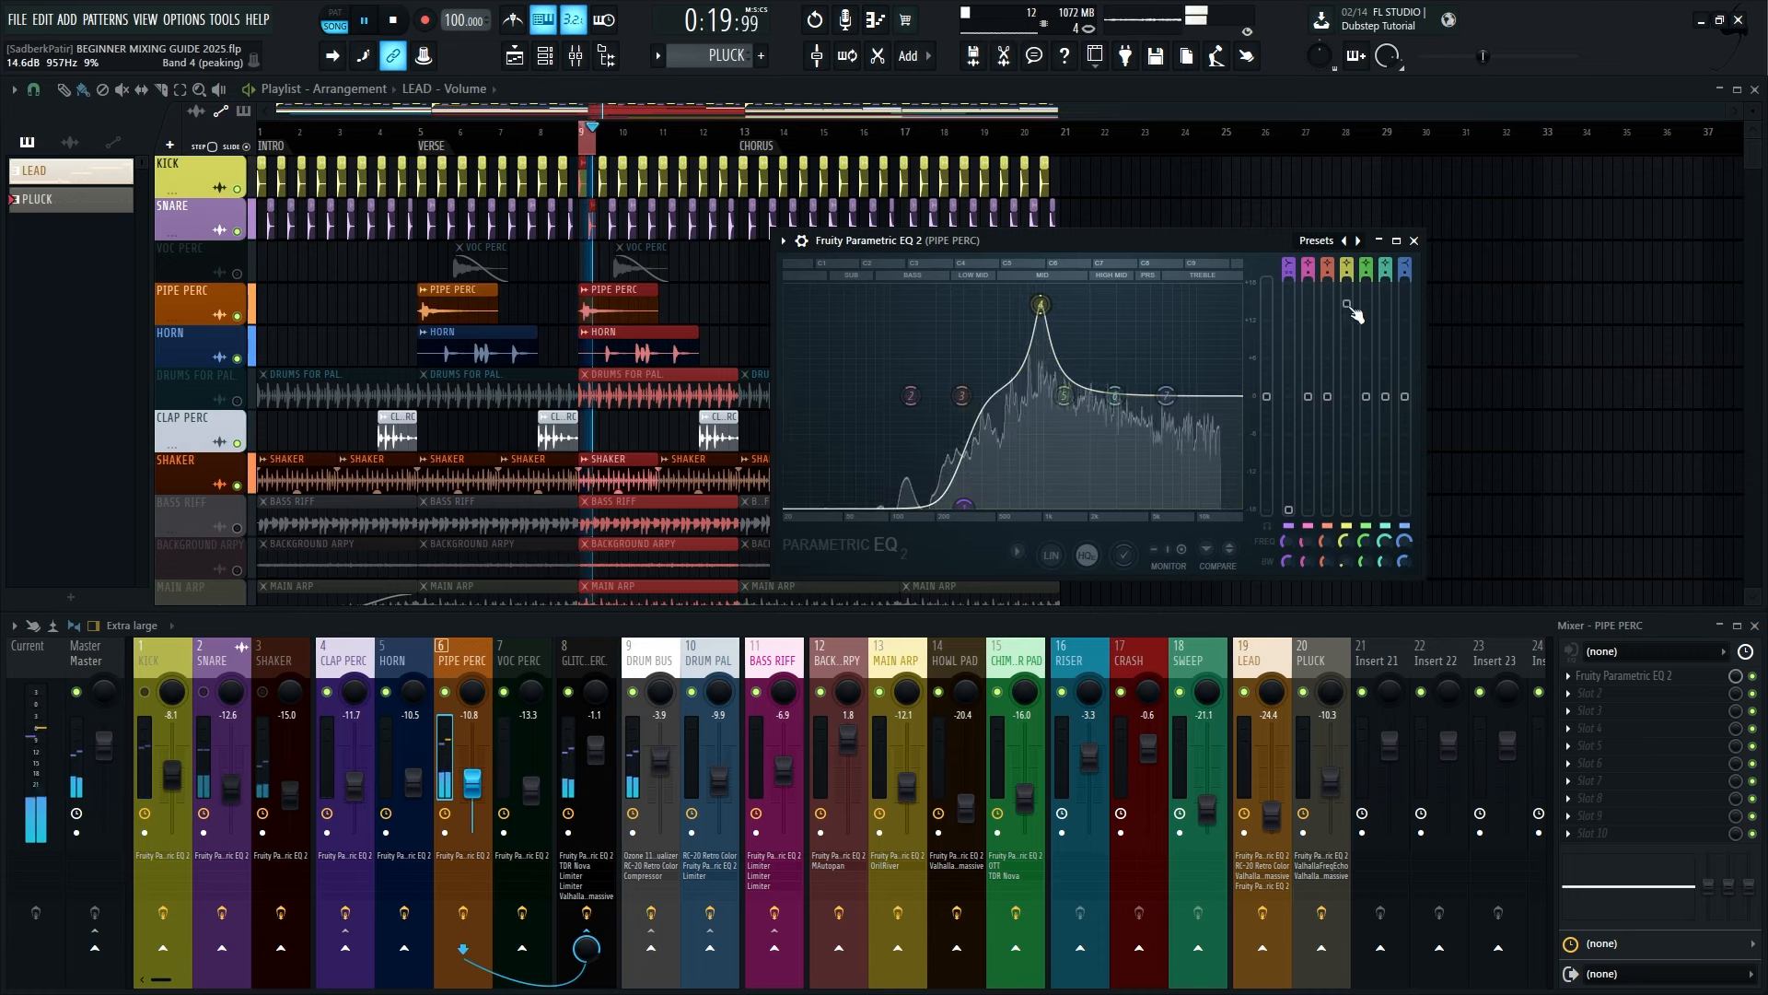
drag(1350, 310, 1350, 428)
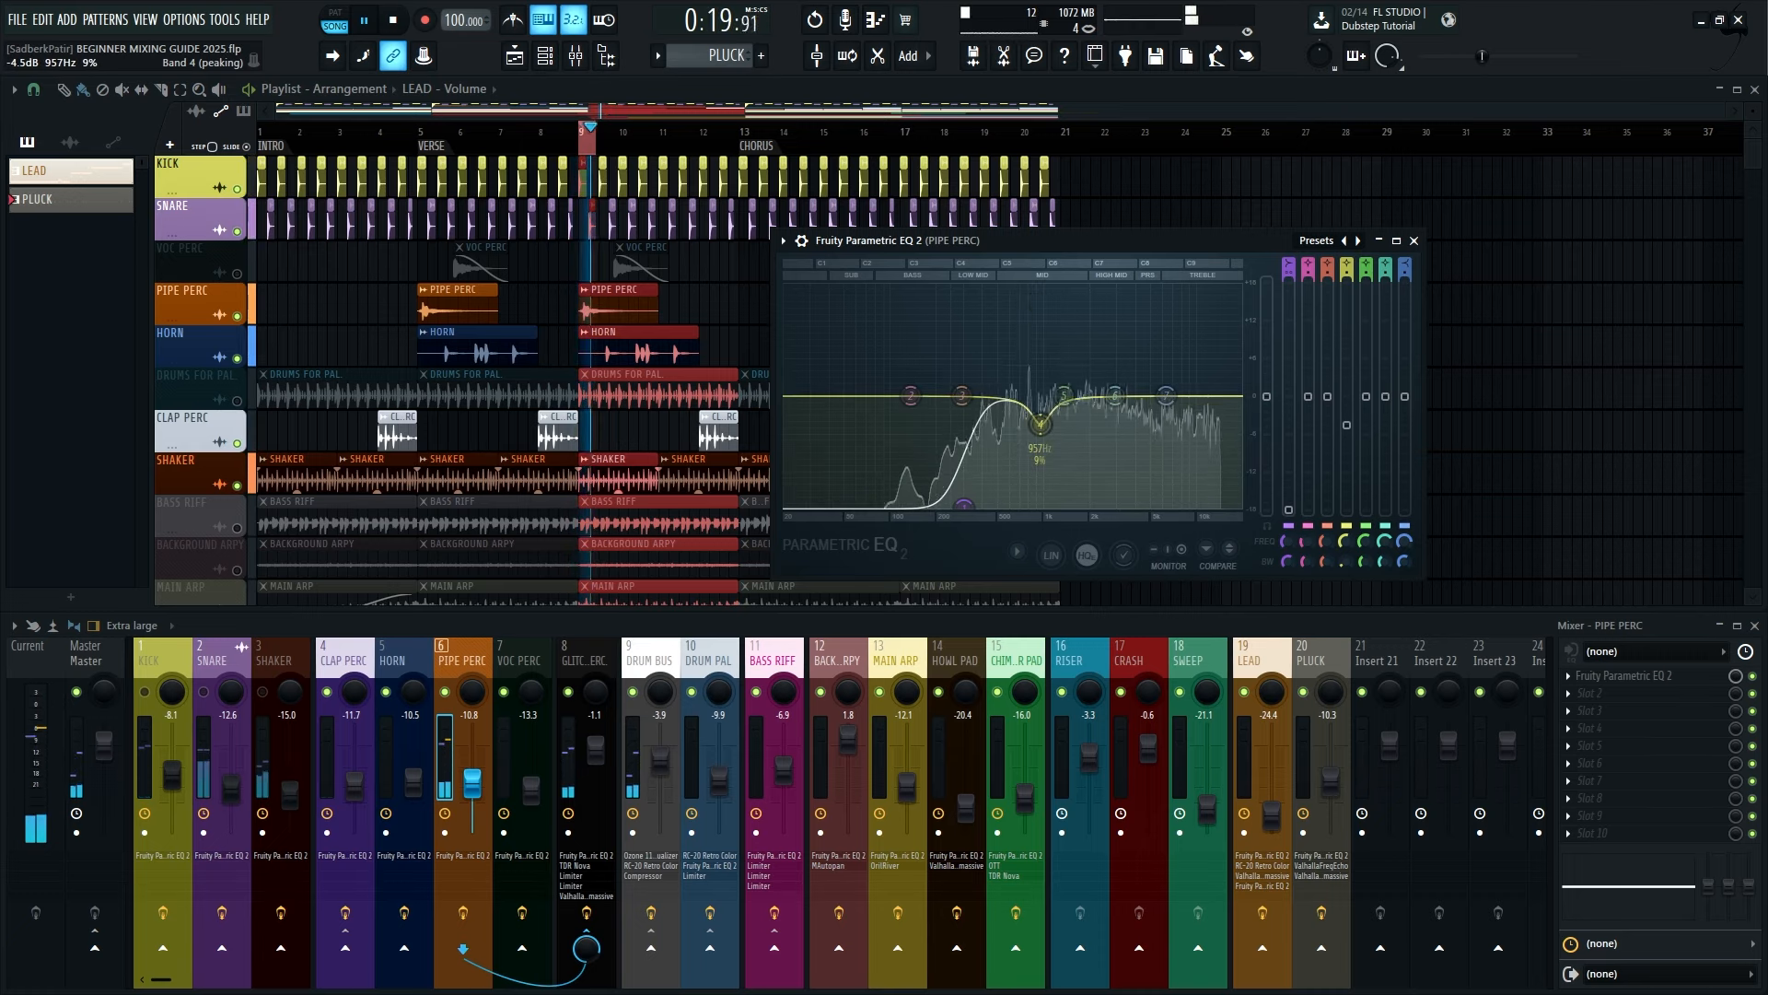
mouse_move(963, 506)
mouse_down()
mouse_move(849, 511)
mouse_move(946, 506)
mouse_up()
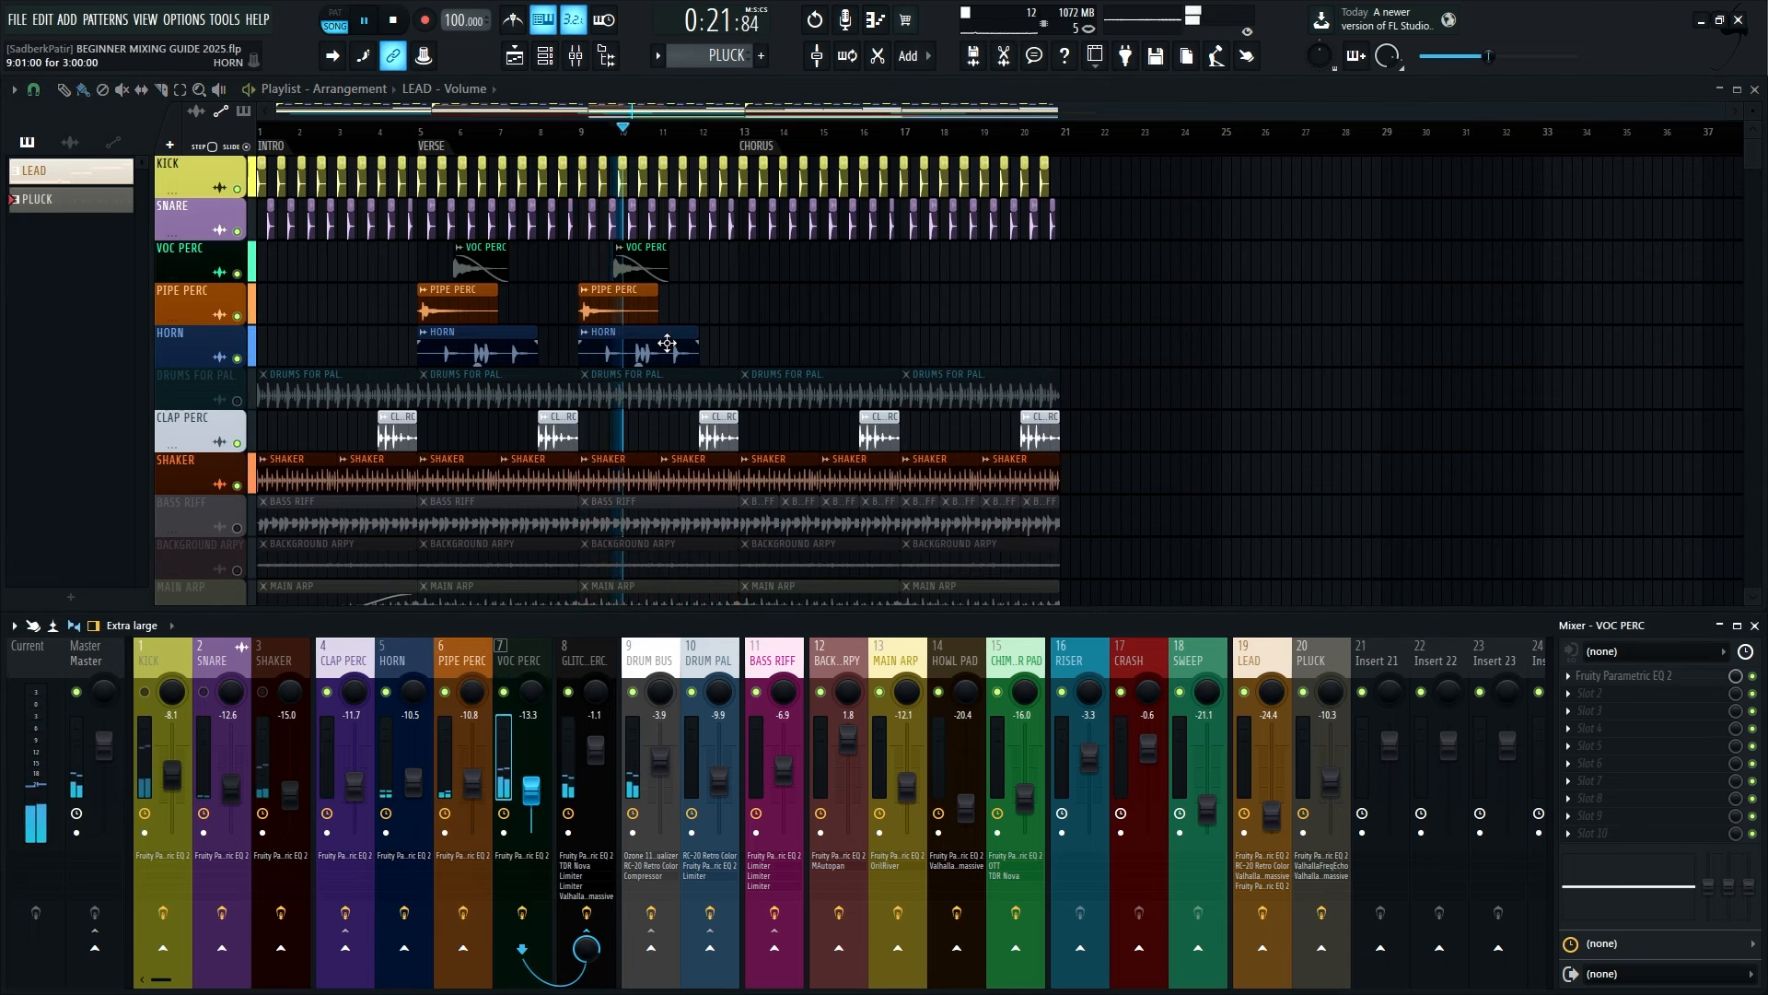
Play the vocal percussion with the other drums and open its Fruity Parametric EQ 2
key(space)
key(space)
click(1626, 677)
key(space)
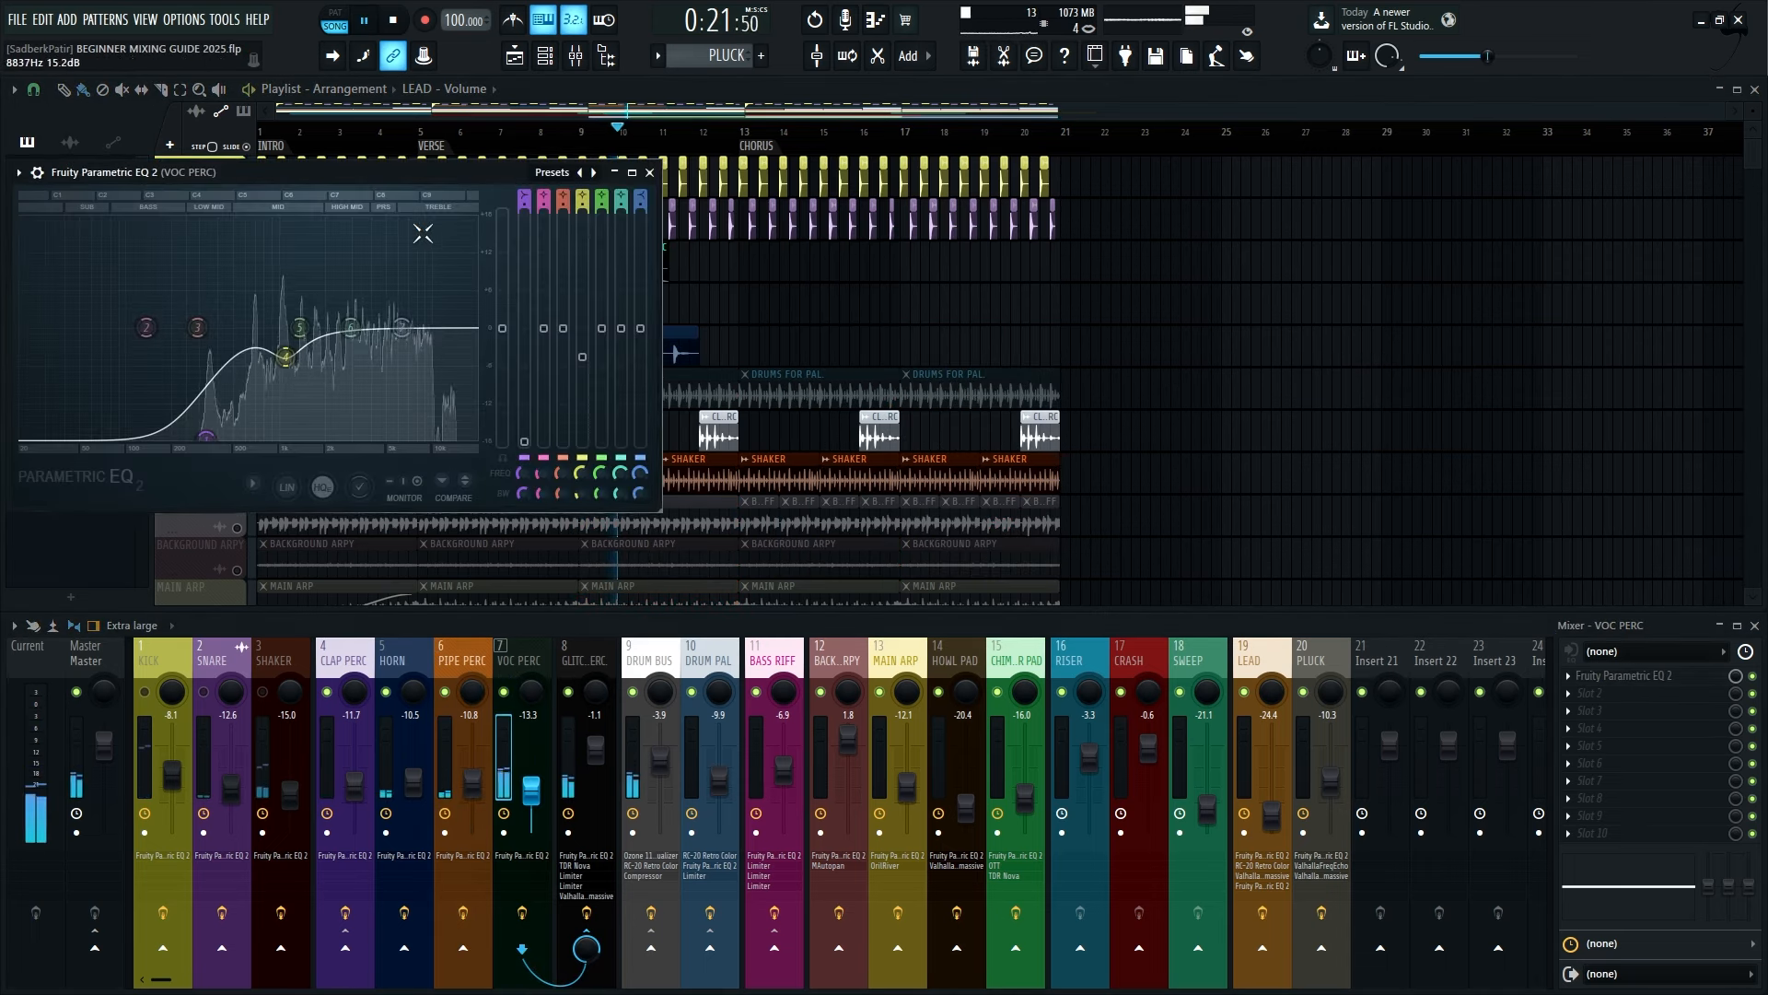
key(space)
Boost band 4 in the vocal percussion's EQ to audition the resonance near 1076 Hz, flatten it, and bring it back to a cut
drag(285, 357, 283, 219)
key(space)
key(space)
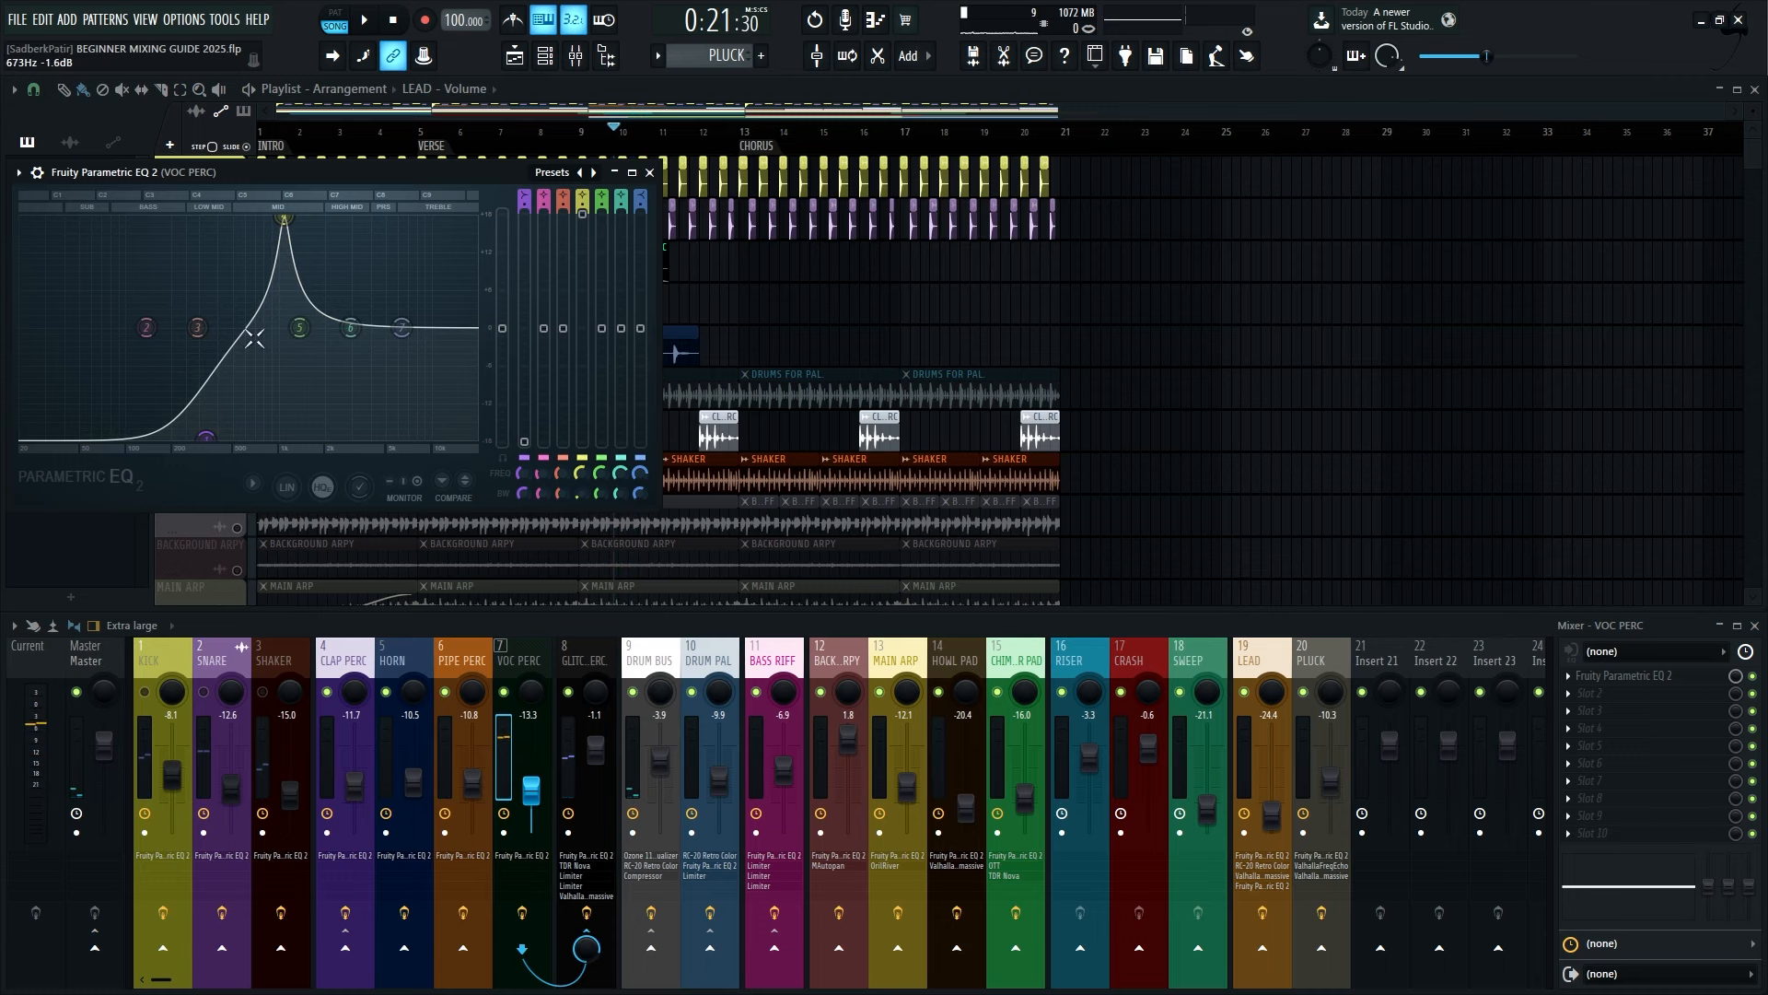
key(space)
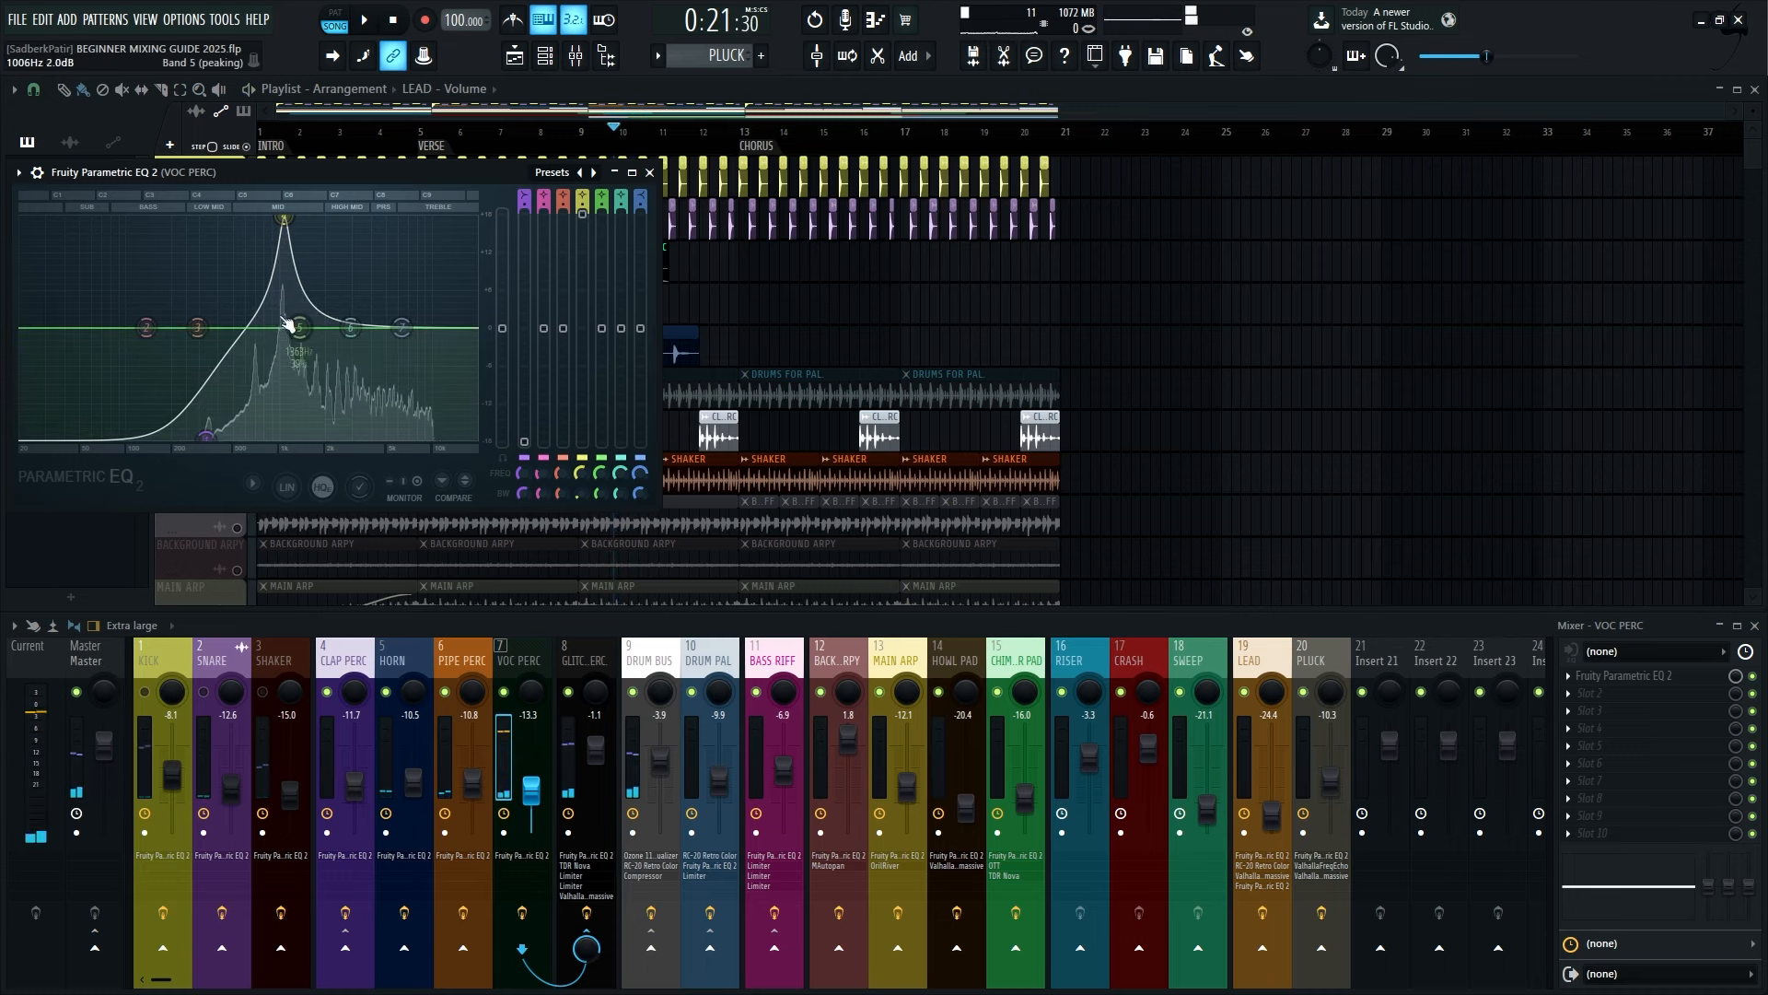
key(space)
drag(583, 217, 583, 330)
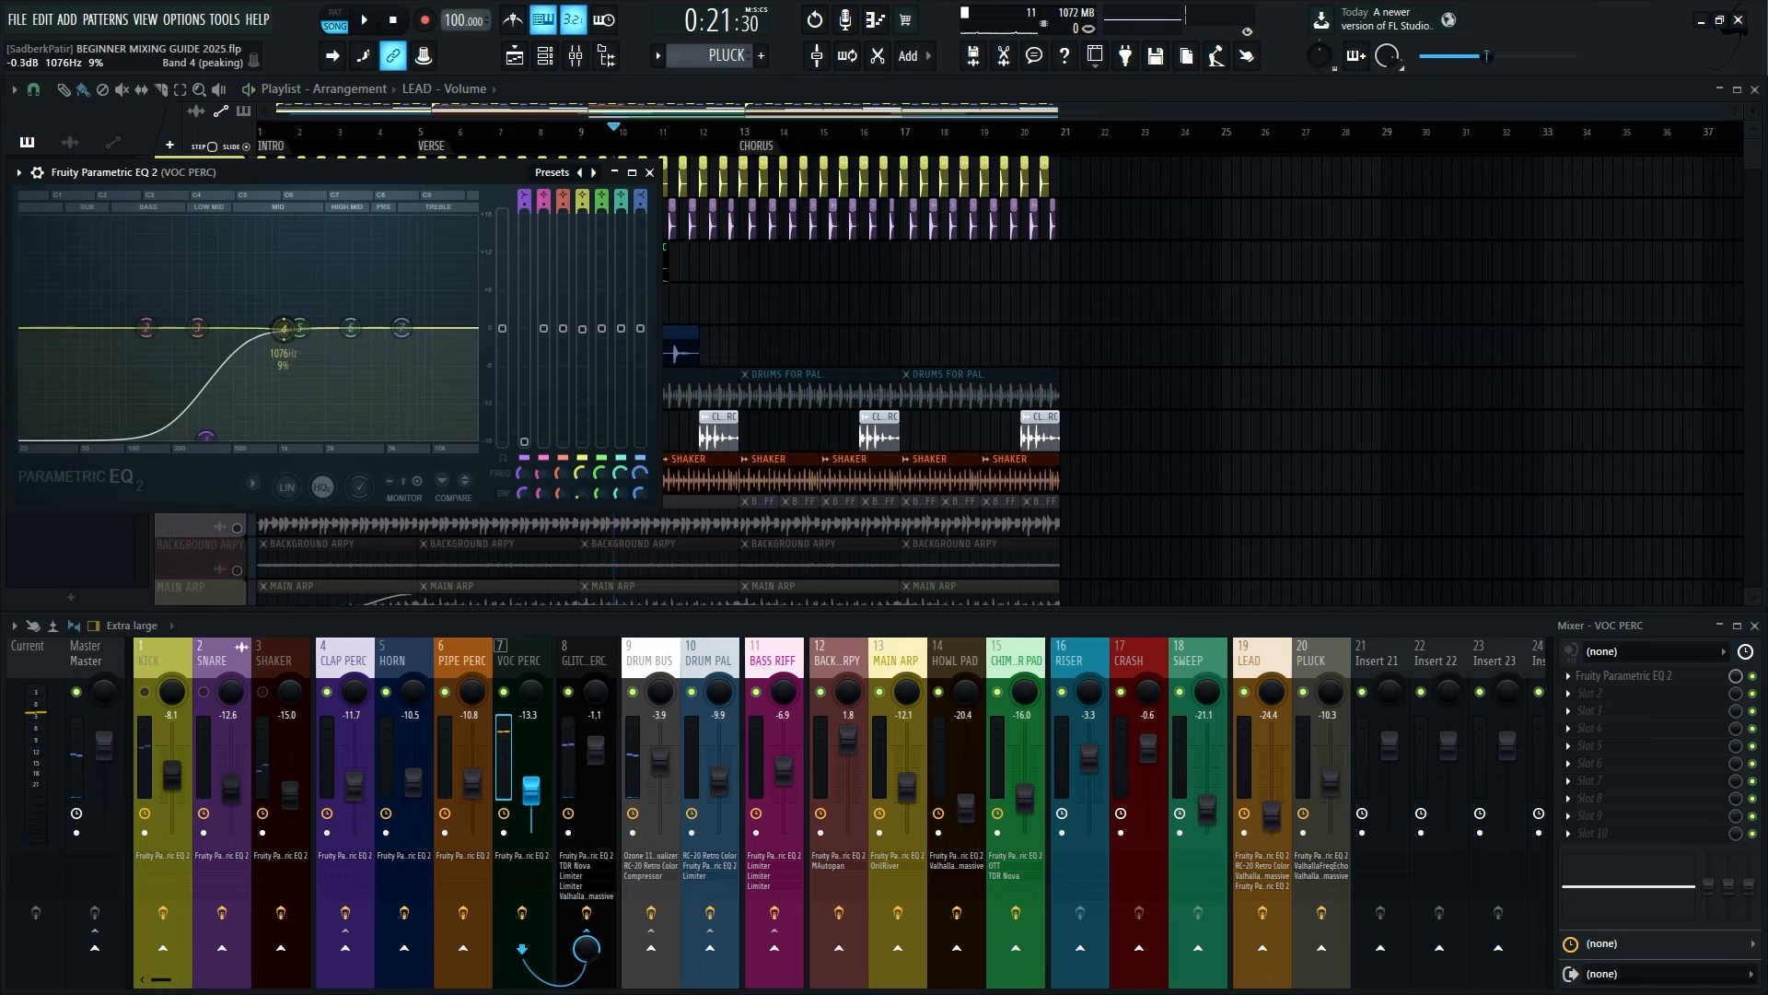
key(space)
Sweep the vocal percussion EQ's band 1 low cut down and back up, deepen band 4 slightly, and close the plugin
drag(207, 436, 62, 437)
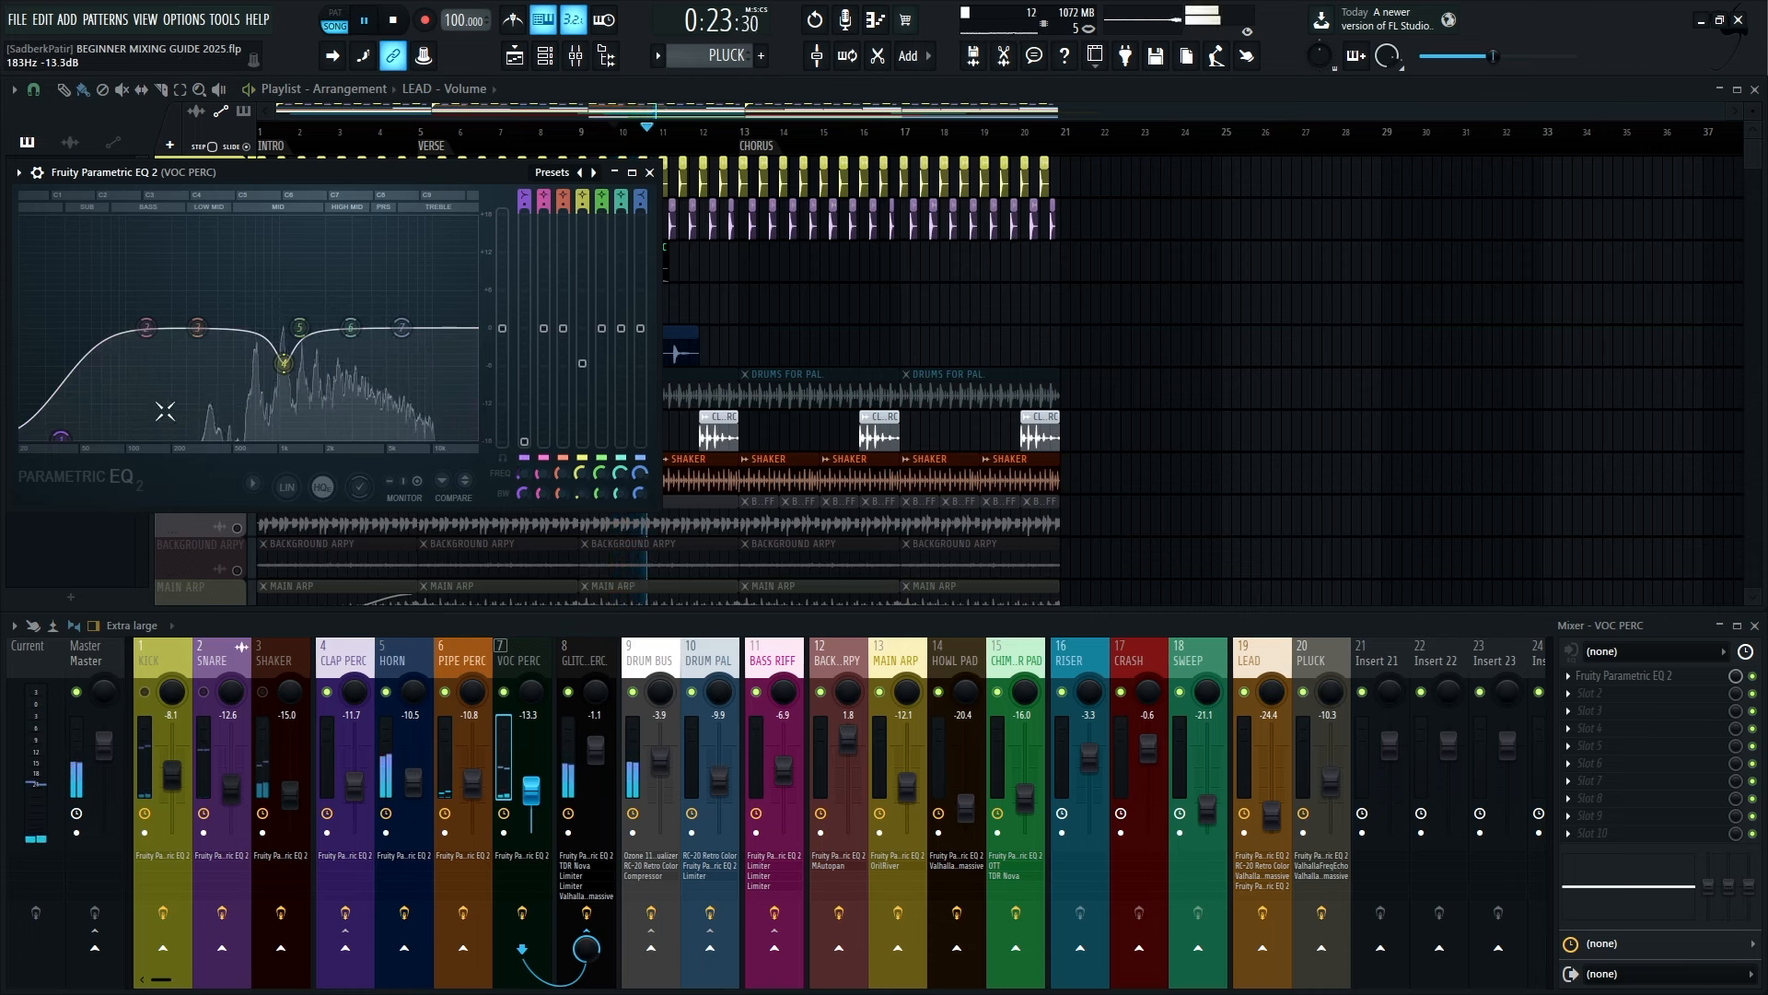
drag(90, 441, 199, 439)
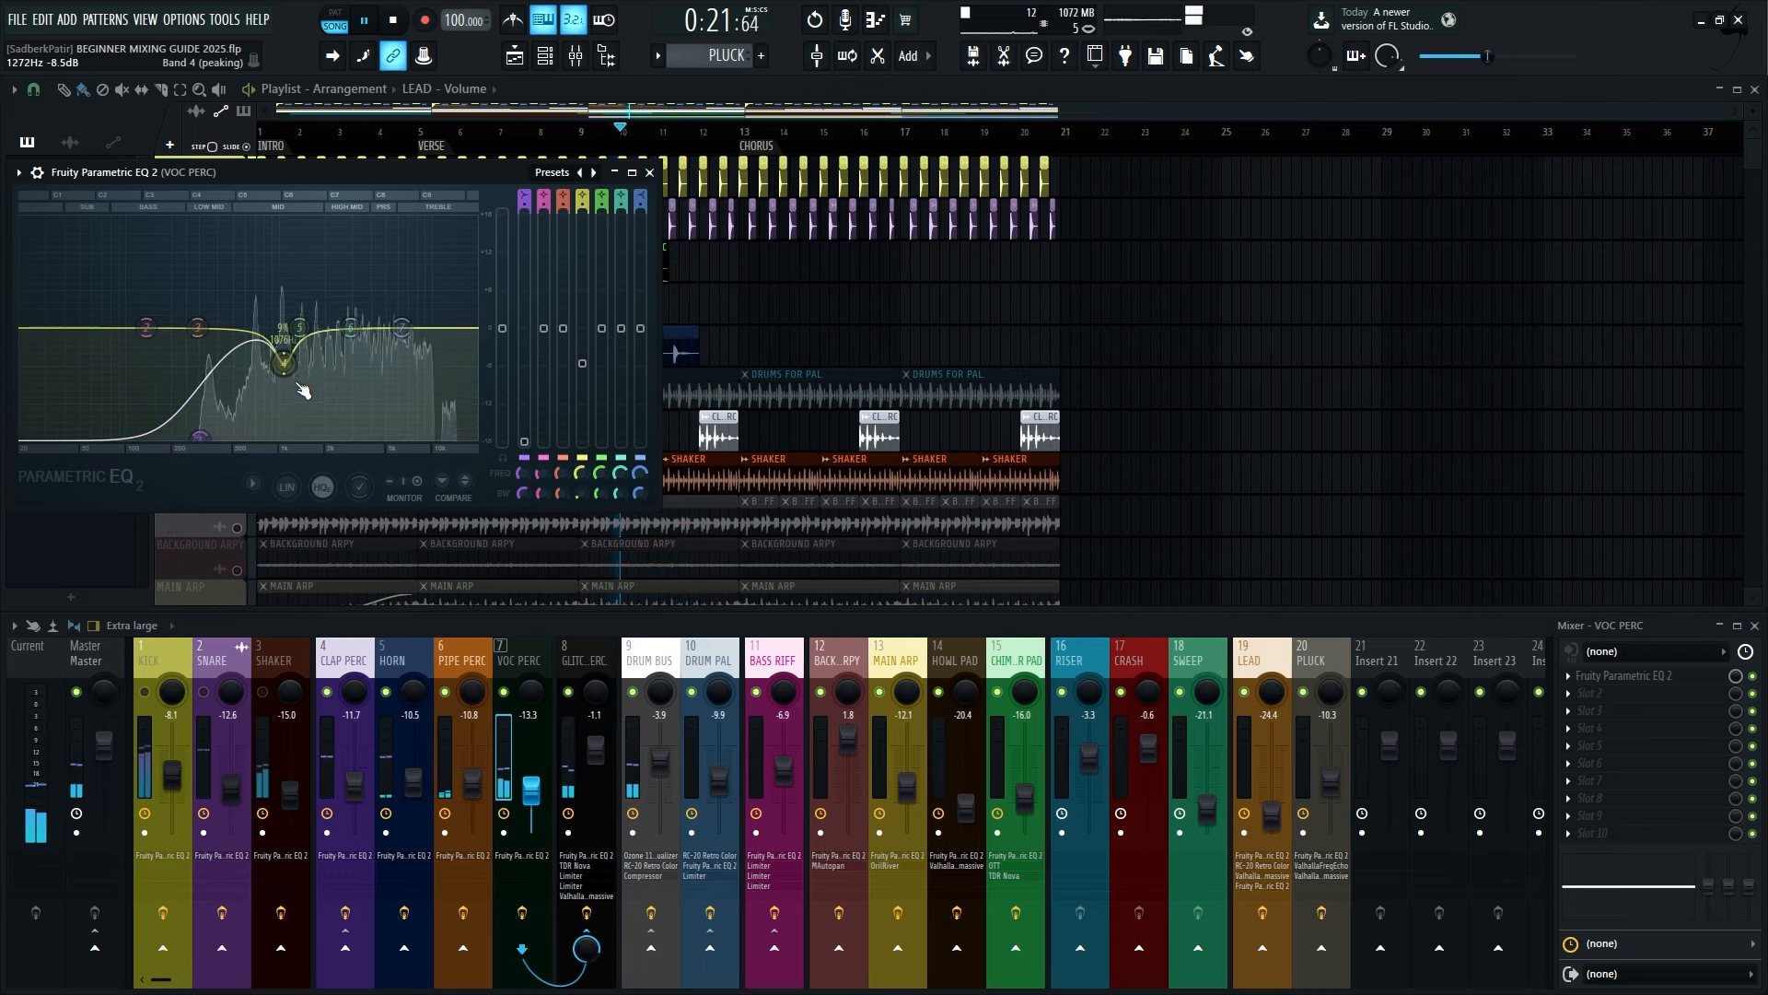
drag(284, 363, 284, 368)
click(649, 173)
key(space)
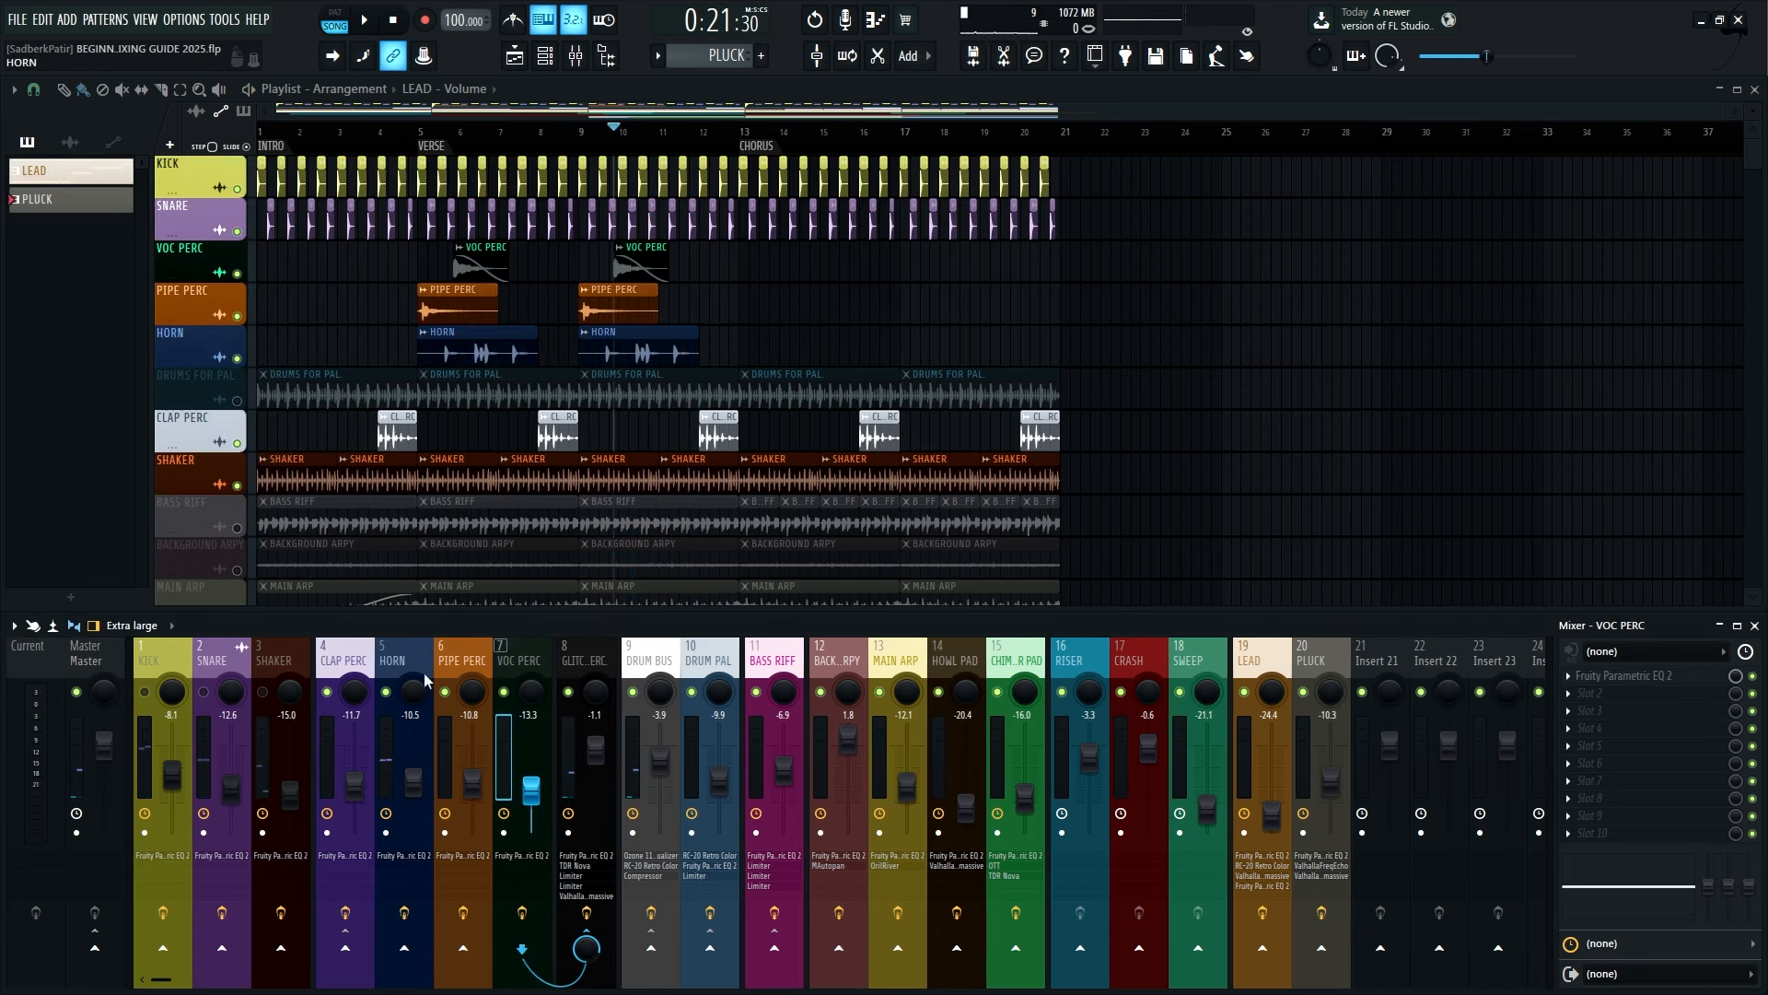
Examine the mixer routing of the shaker, clap, horn, pipe, vocal and glitch percussion tracks into the drum bus
click(278, 656)
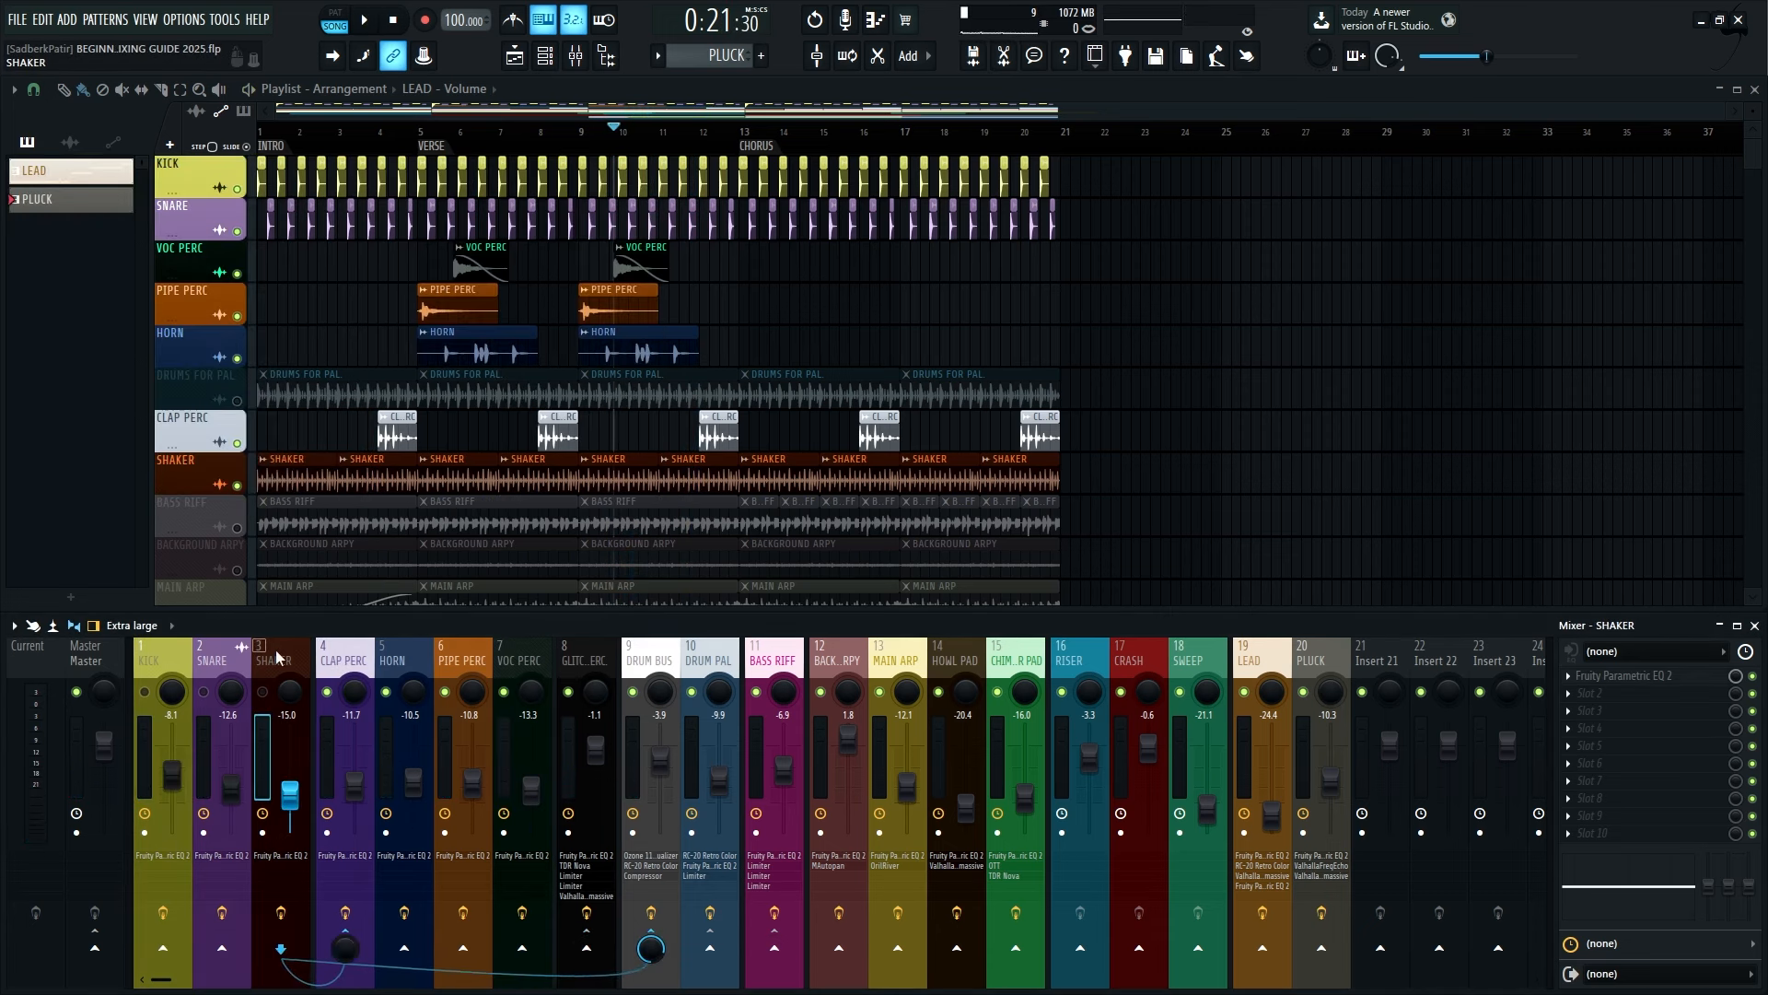
click(651, 664)
click(361, 669)
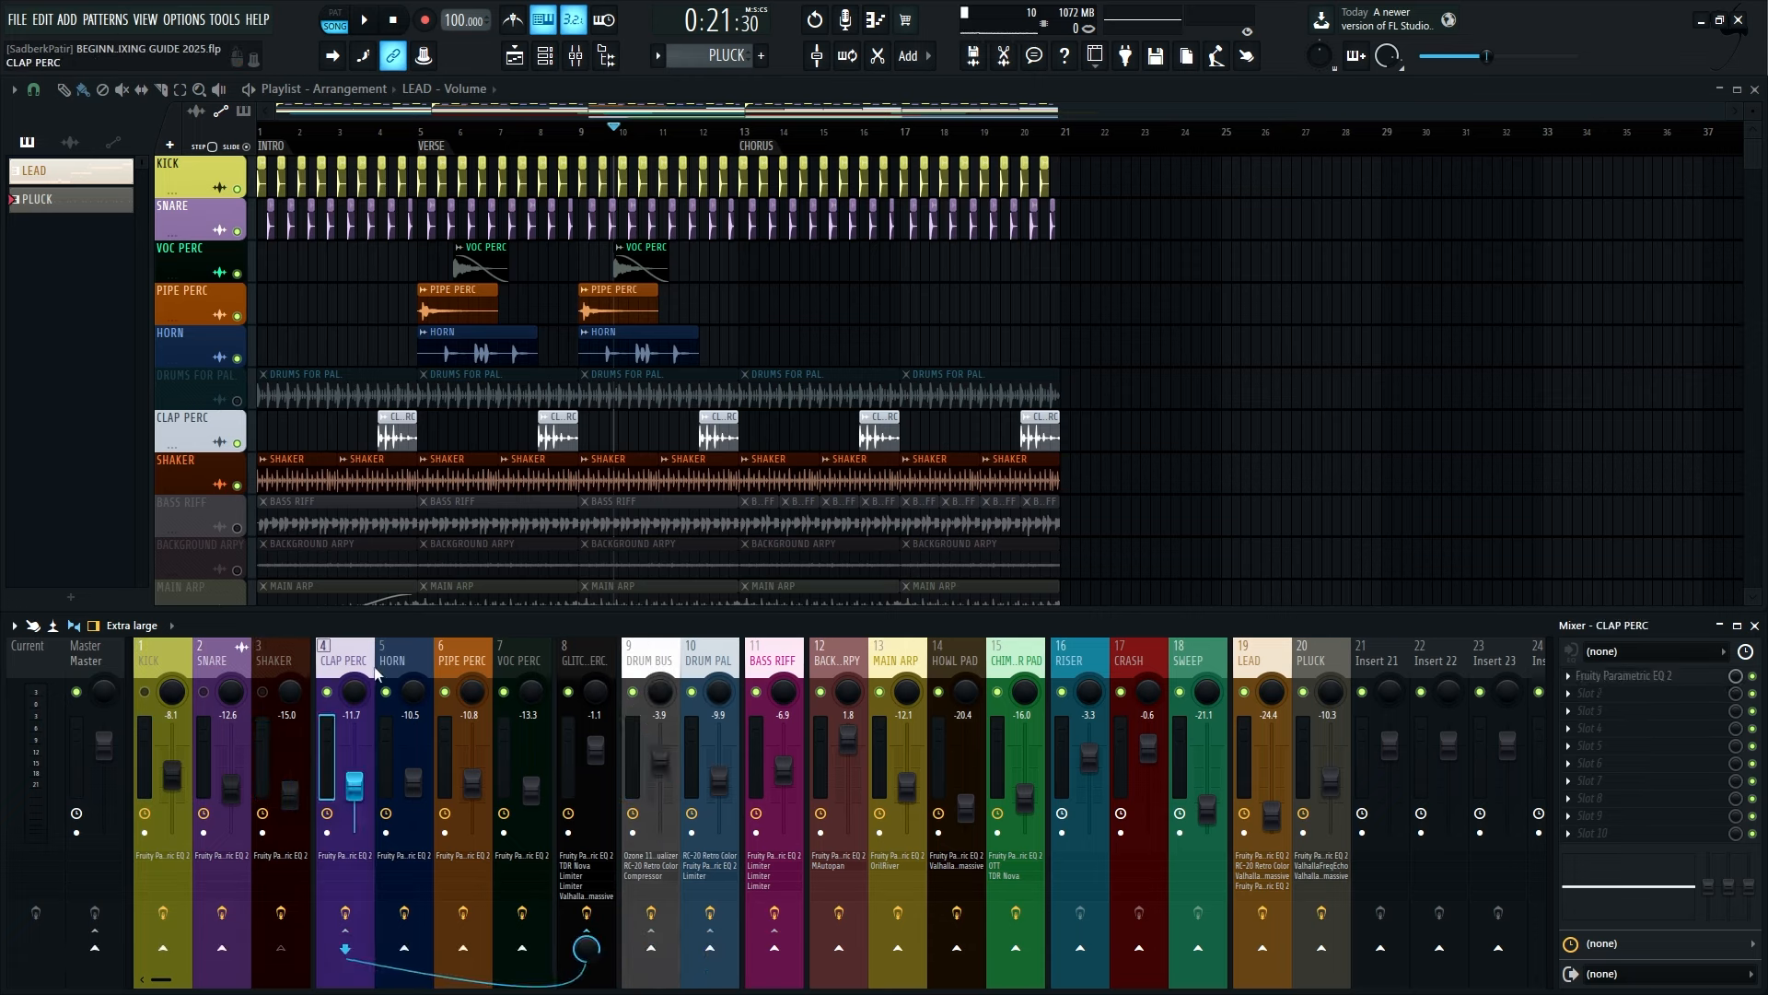
click(422, 662)
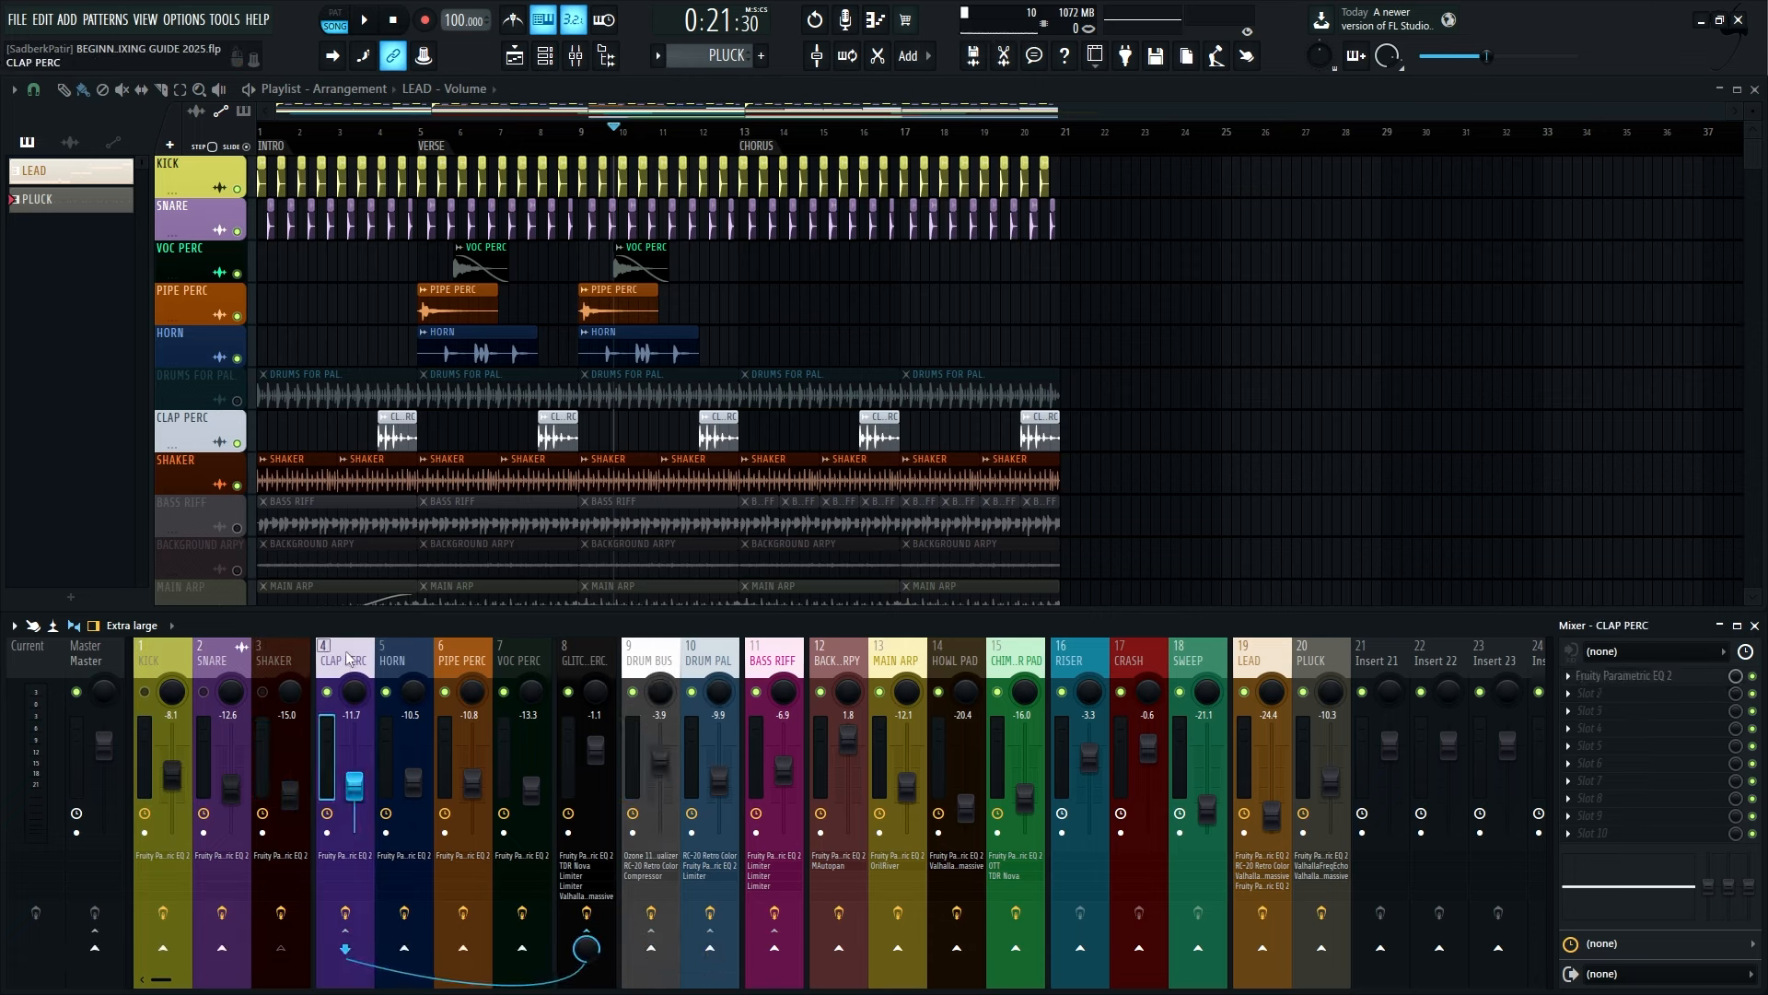
click(465, 662)
click(521, 663)
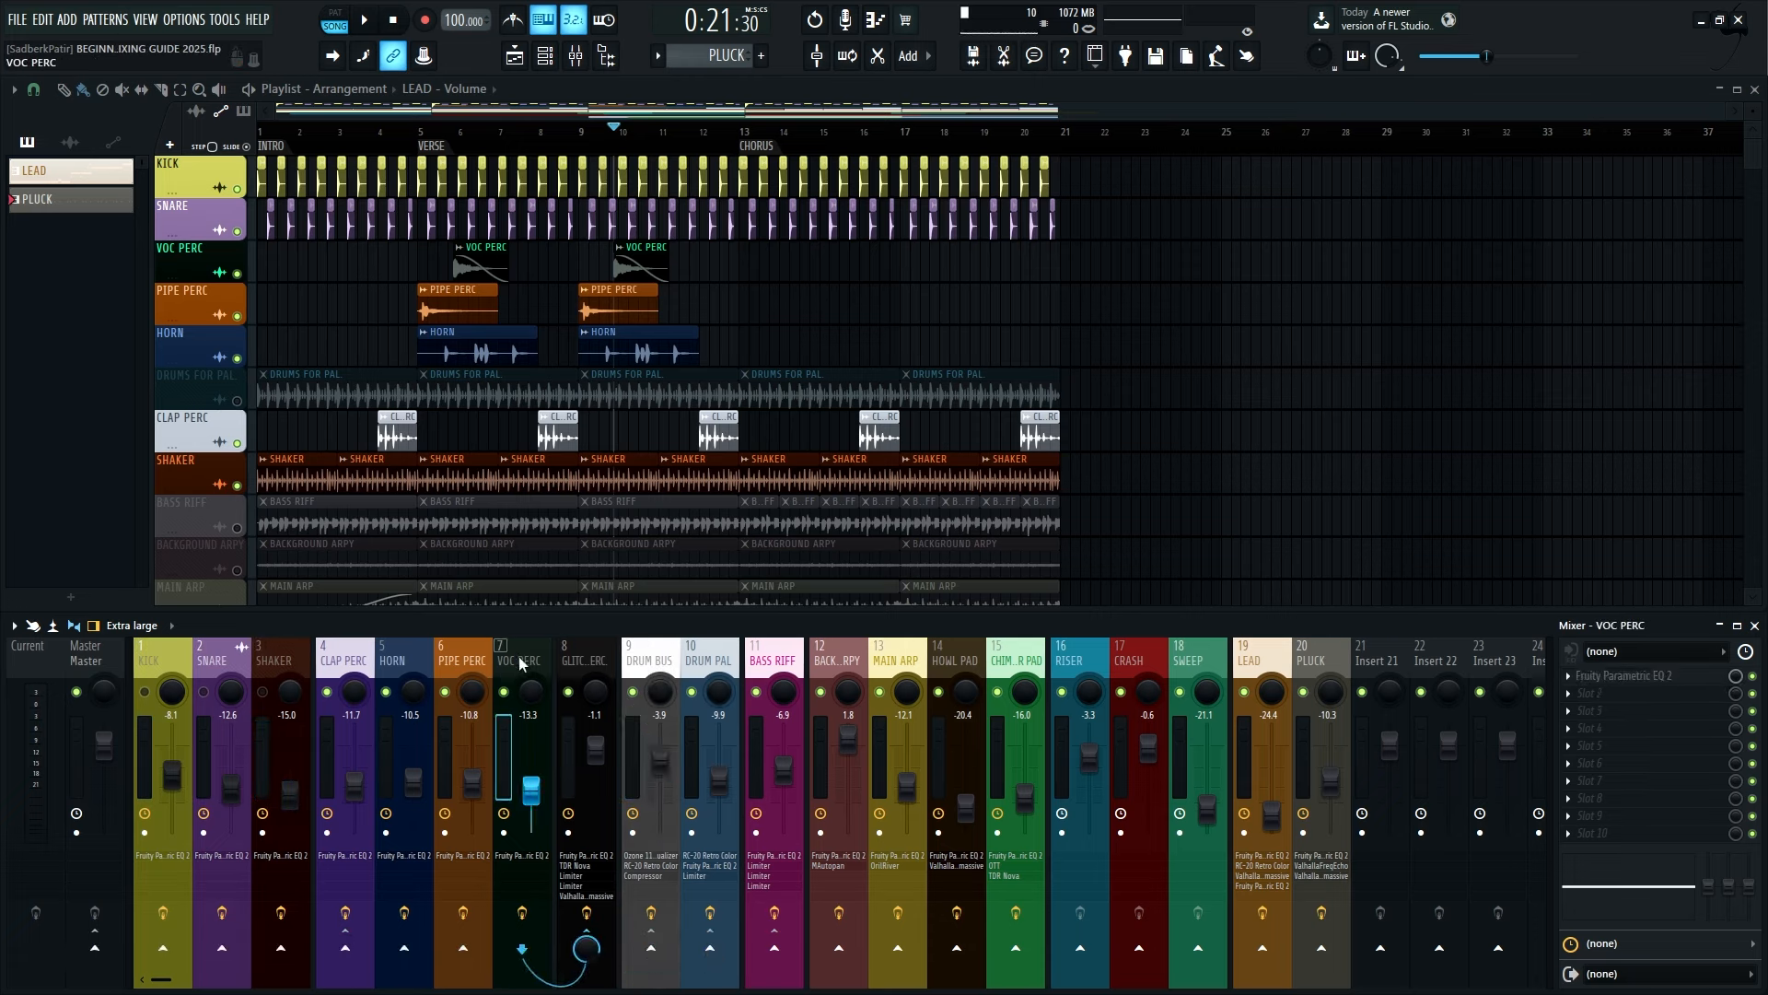
click(580, 664)
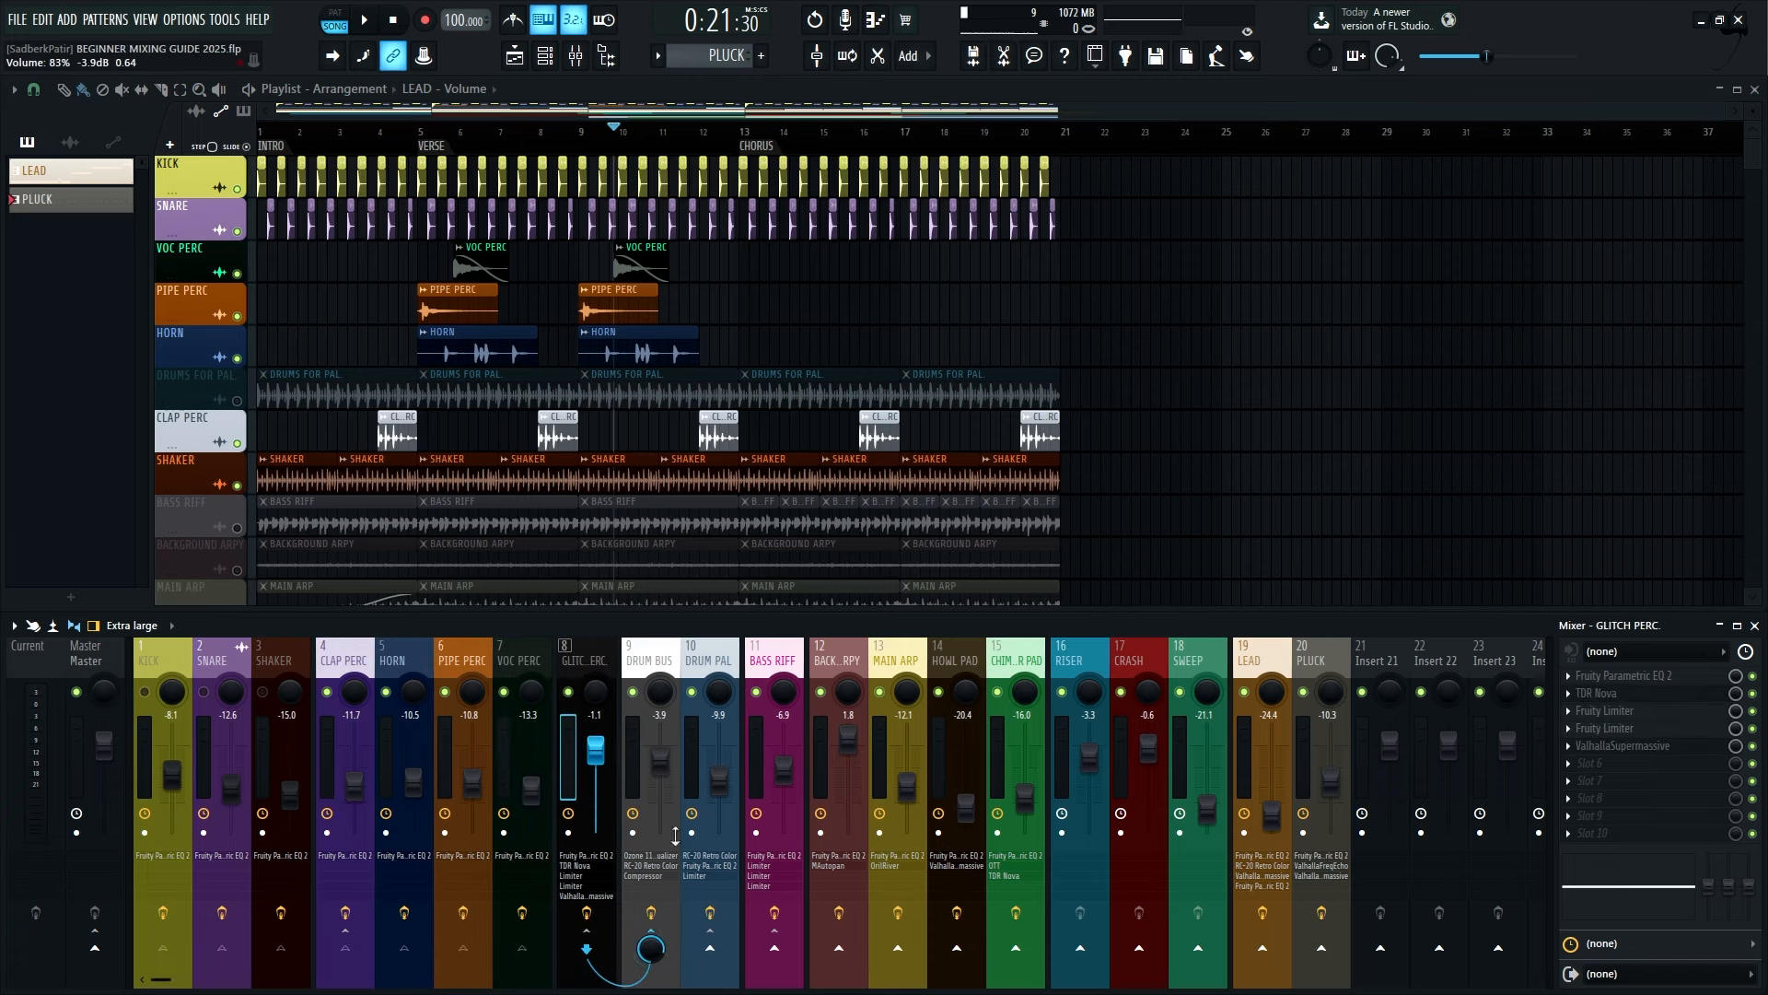
right_click(662, 937)
click(655, 670)
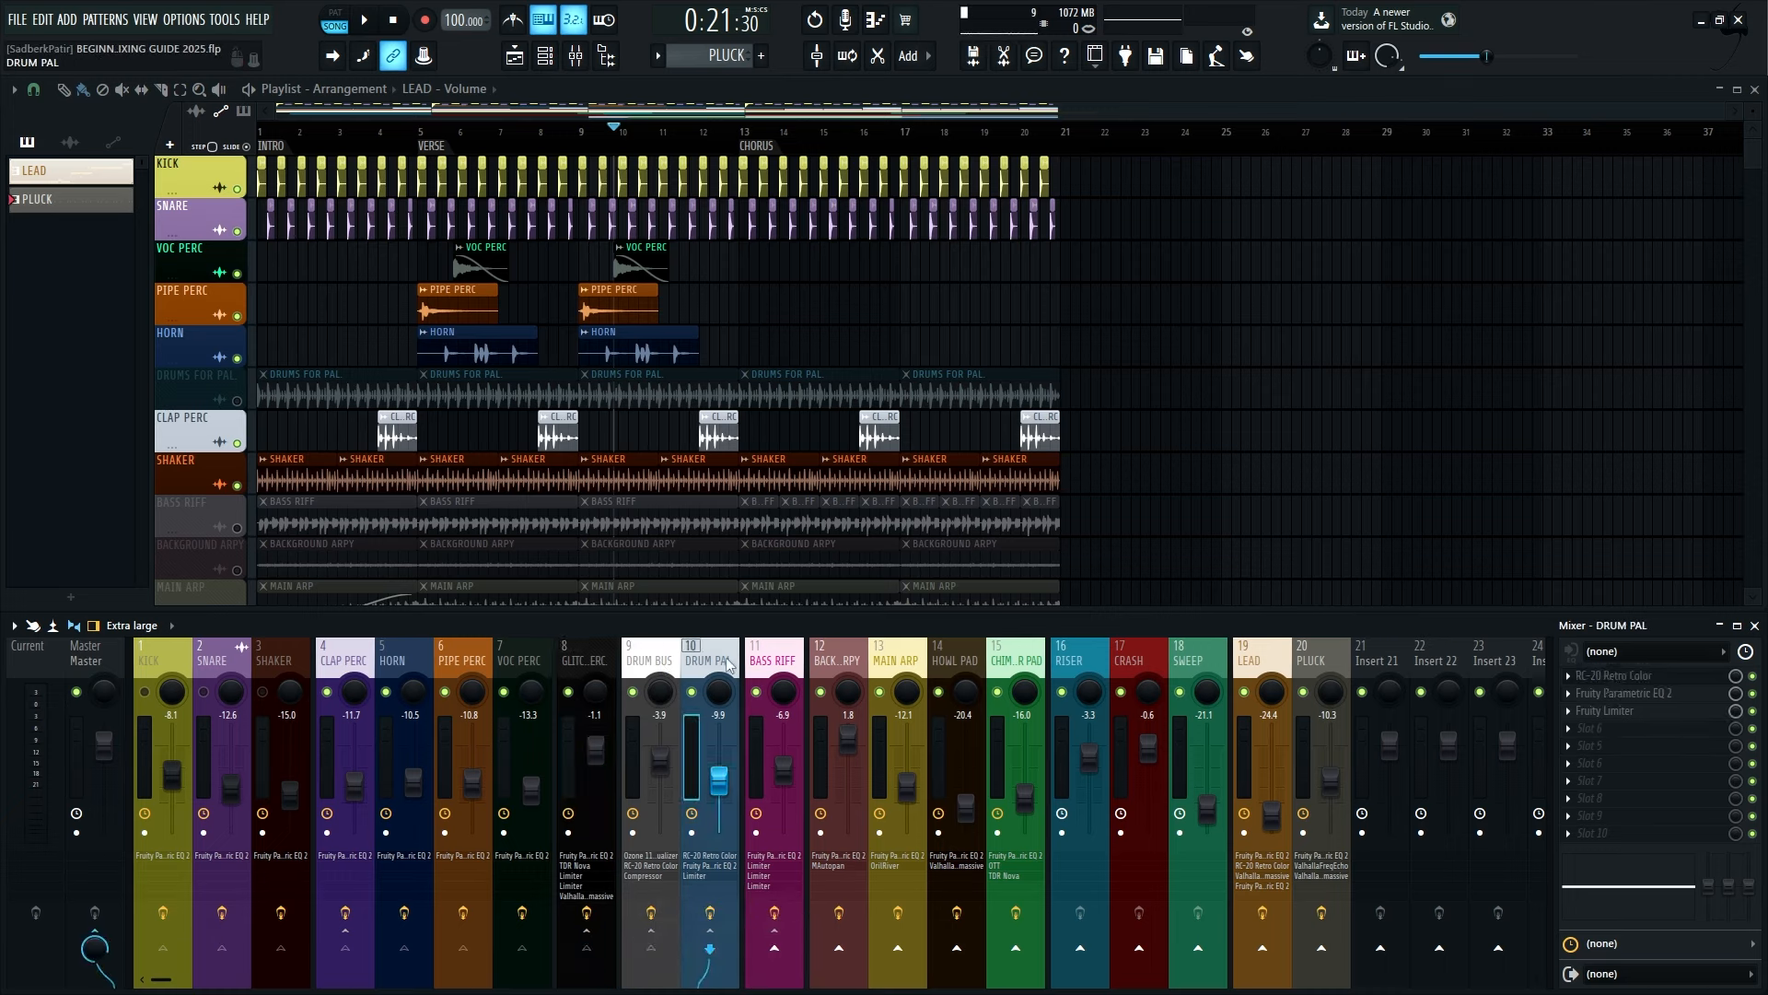
Unmute and solo the DRUMS FOR PAL playlist track, and play it alone and with the kick and snare
click(239, 401)
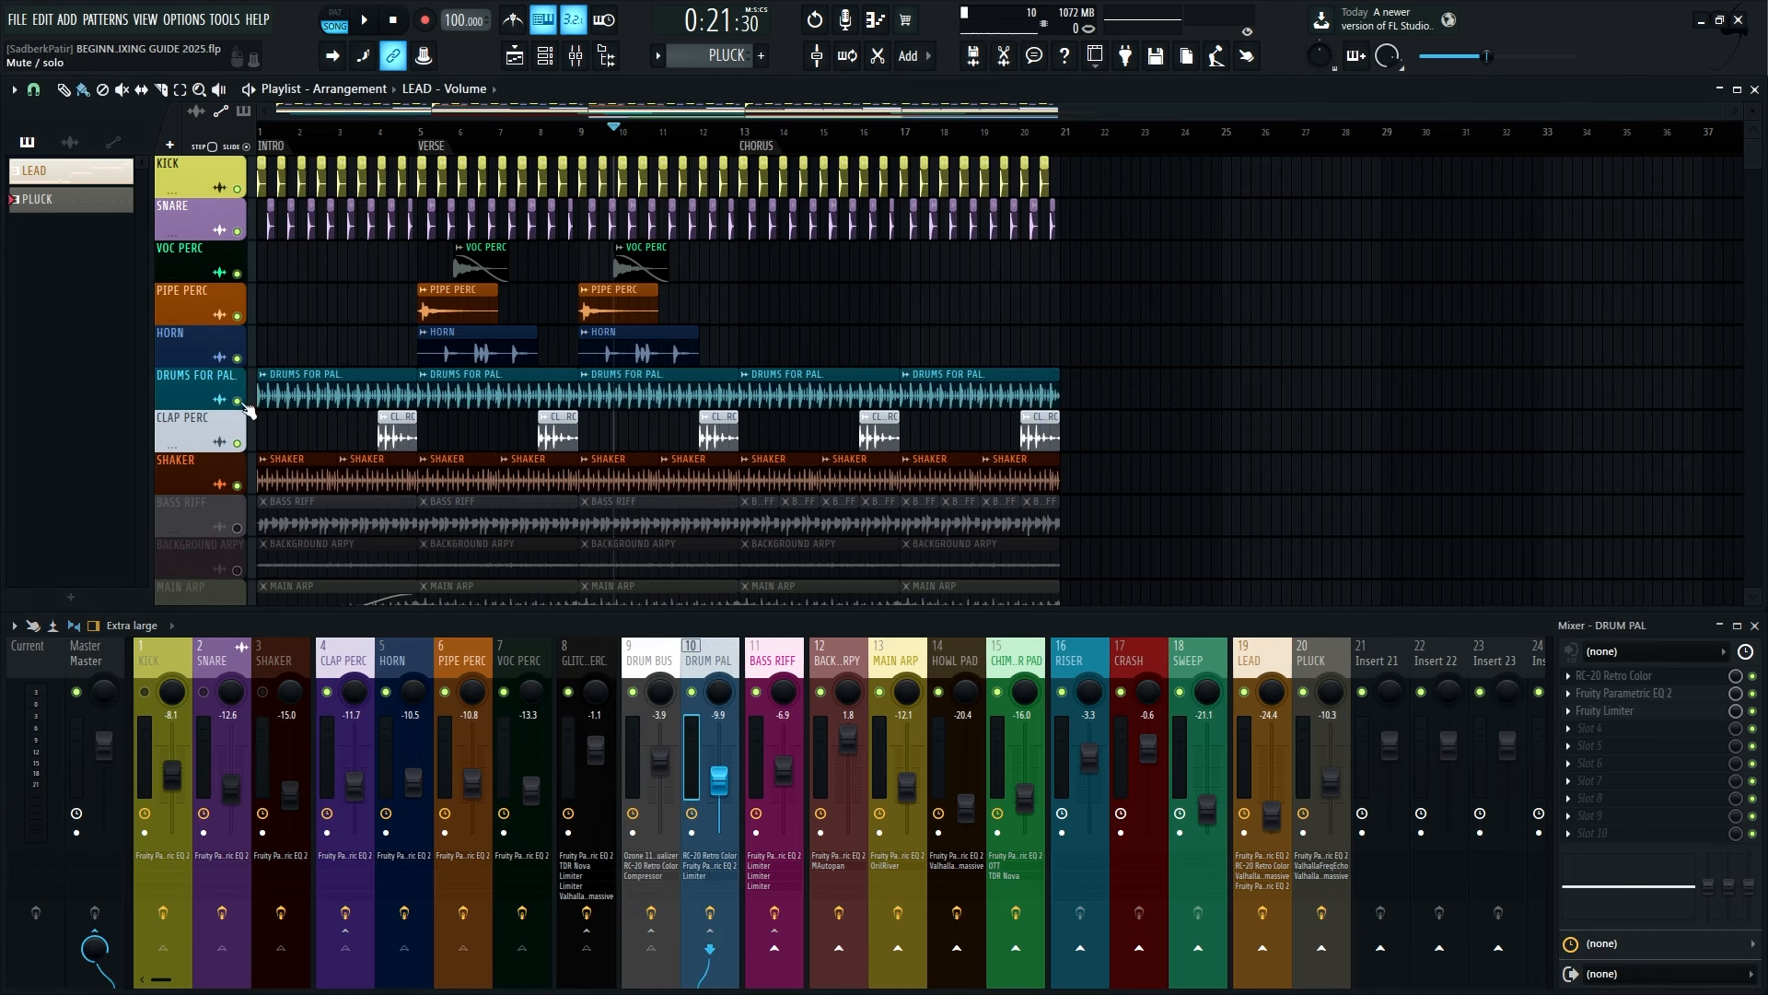
key(space)
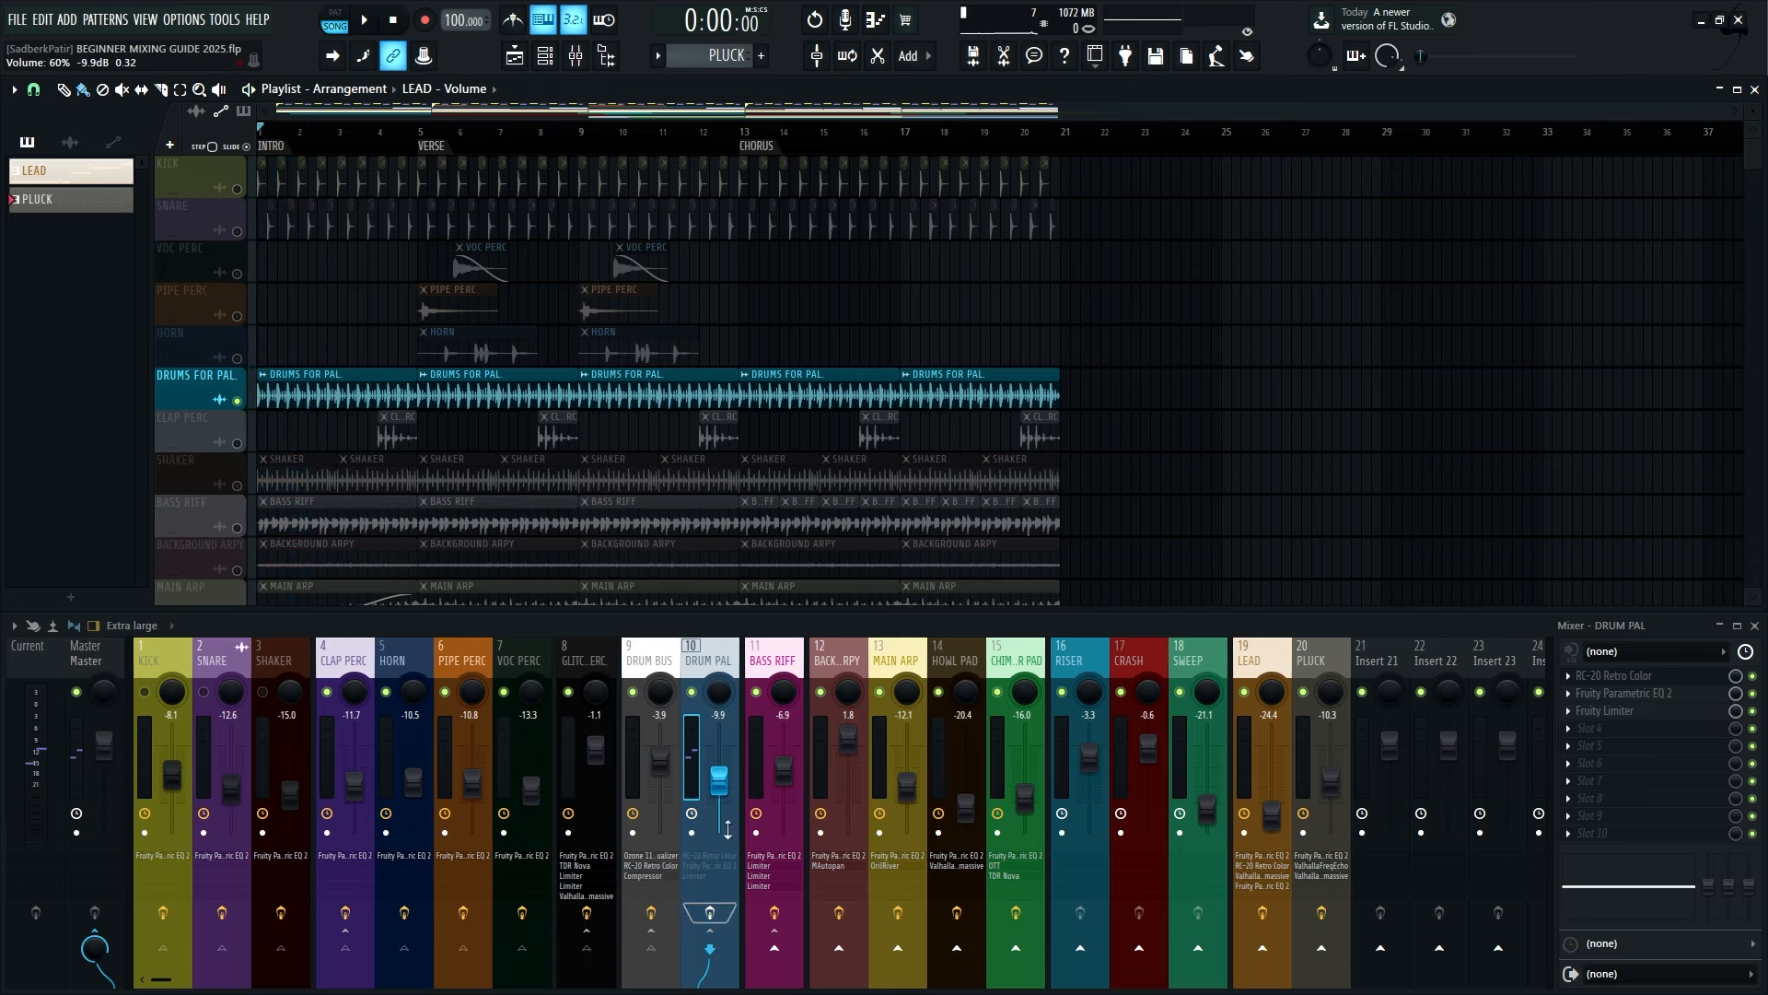
key(space)
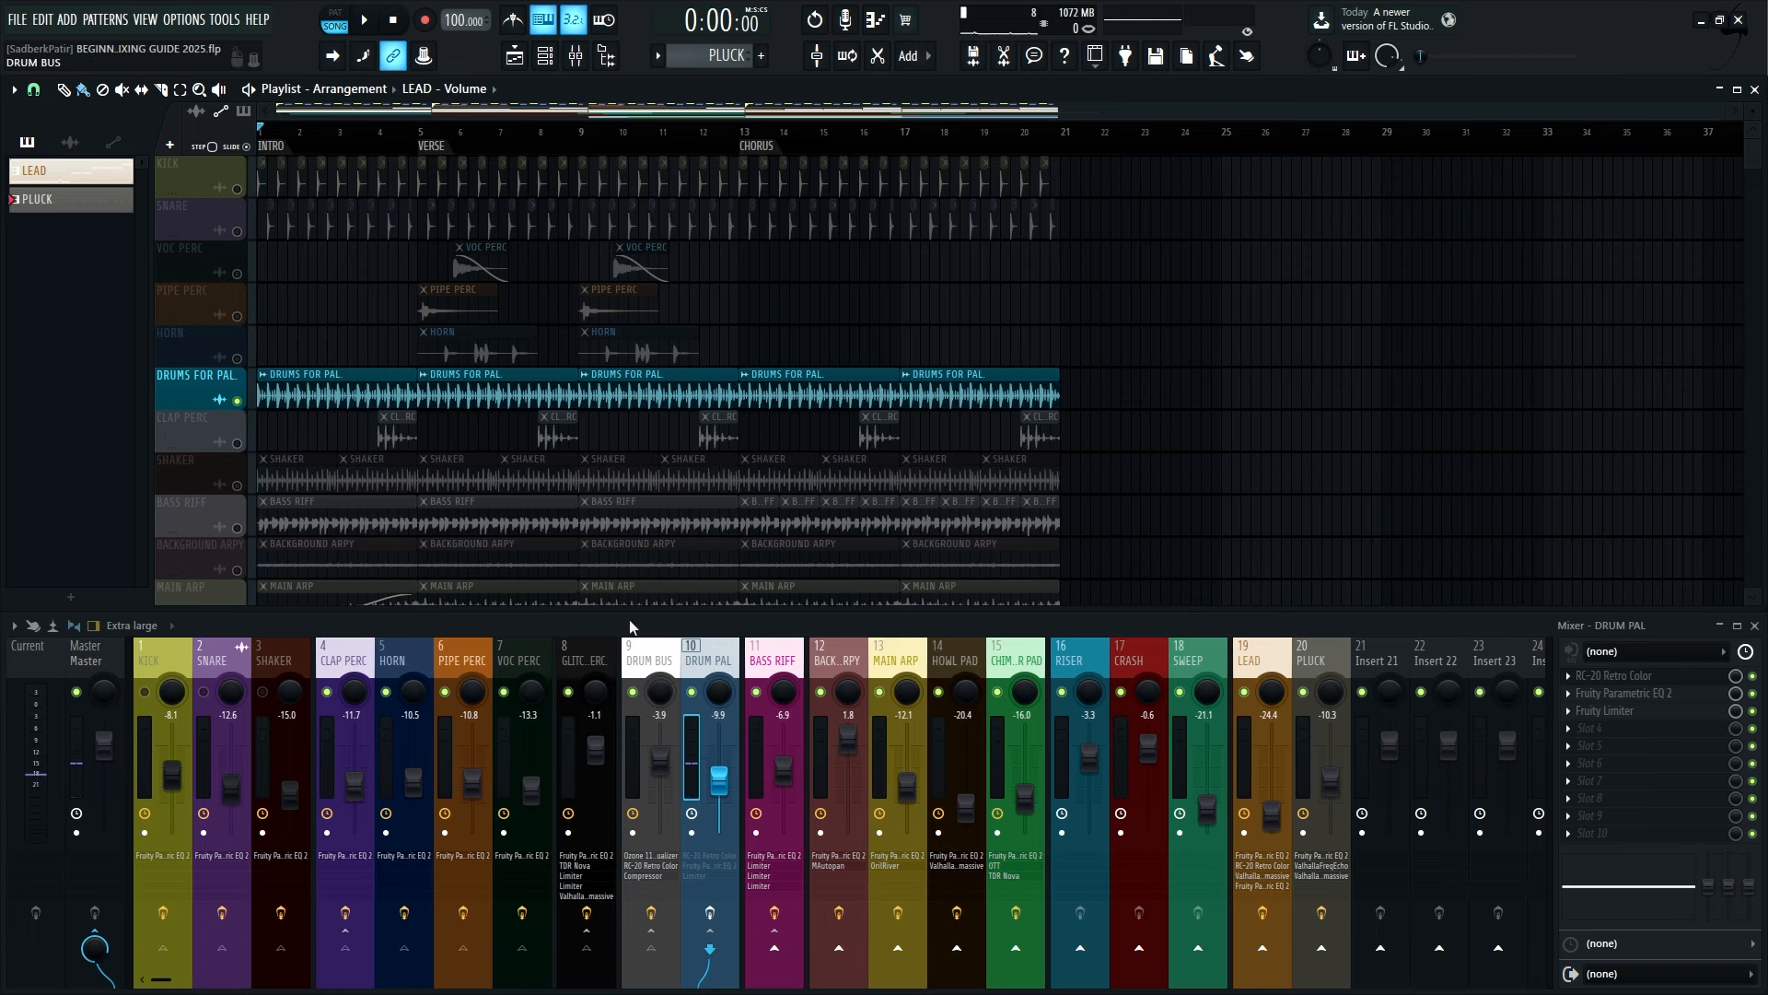
click(237, 189)
click(237, 231)
key(space)
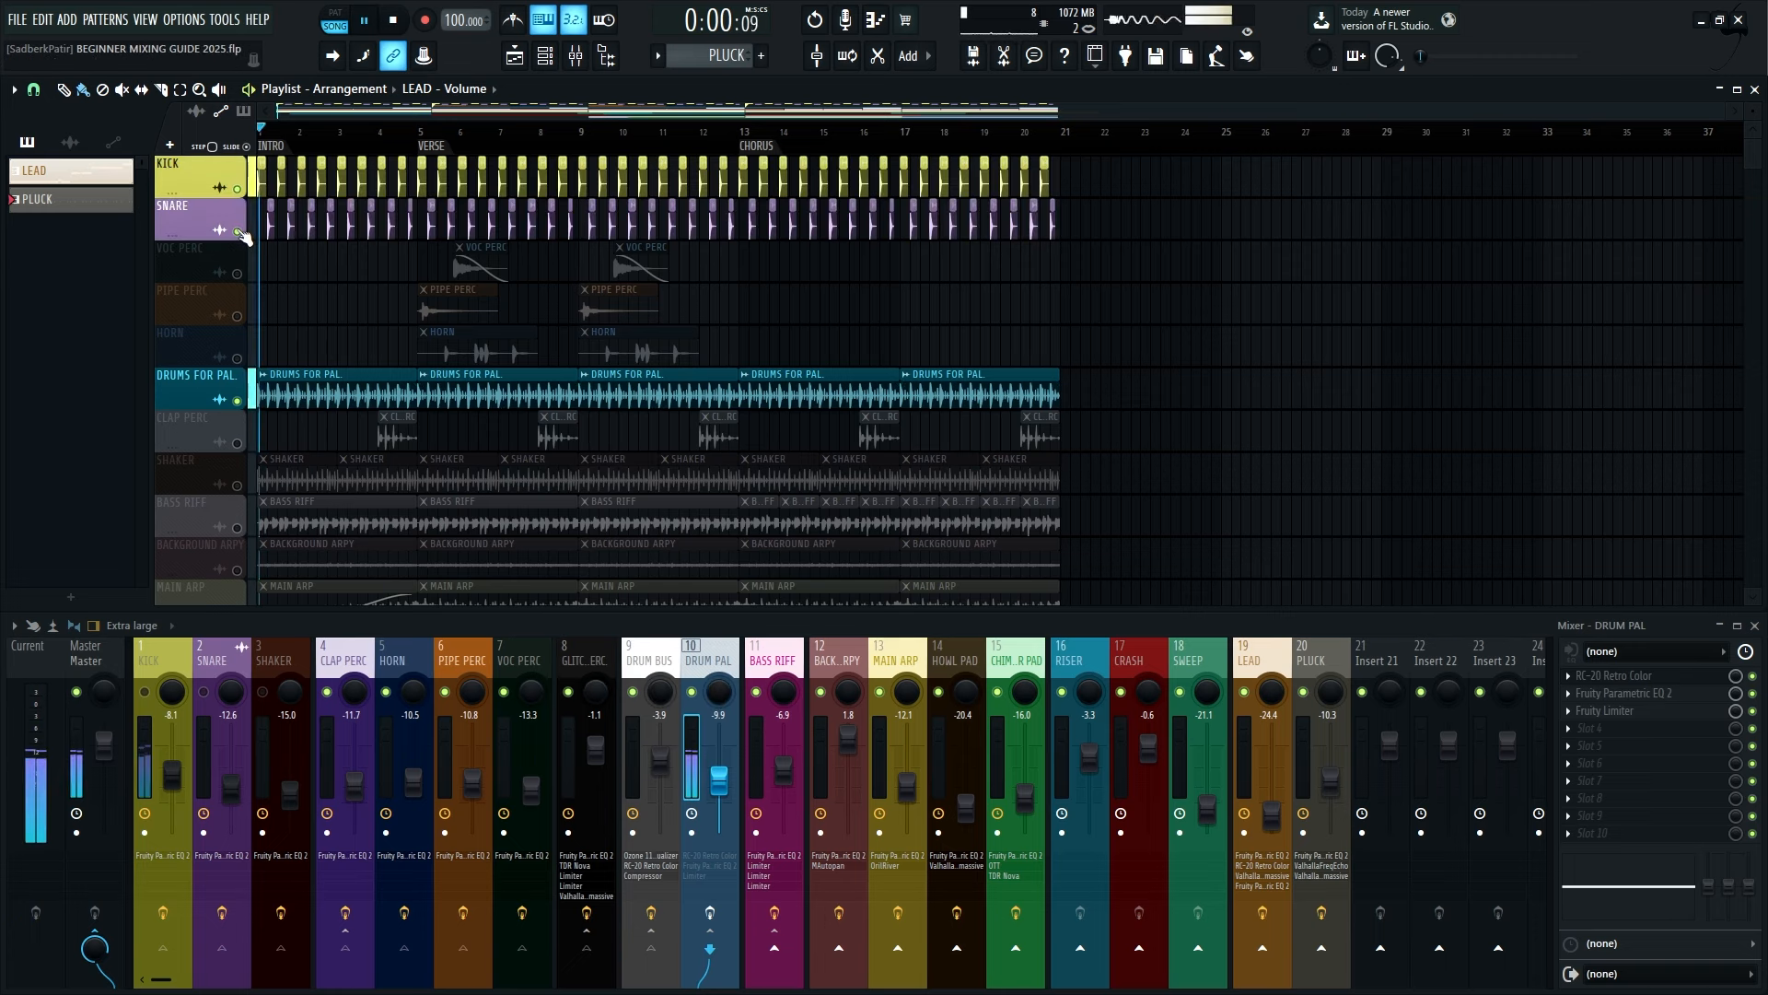
Unmute the kick and snare mixer tracks, and audition the DRUM PAL track's RC-20 Retro Color before closing it
click(144, 692)
click(204, 692)
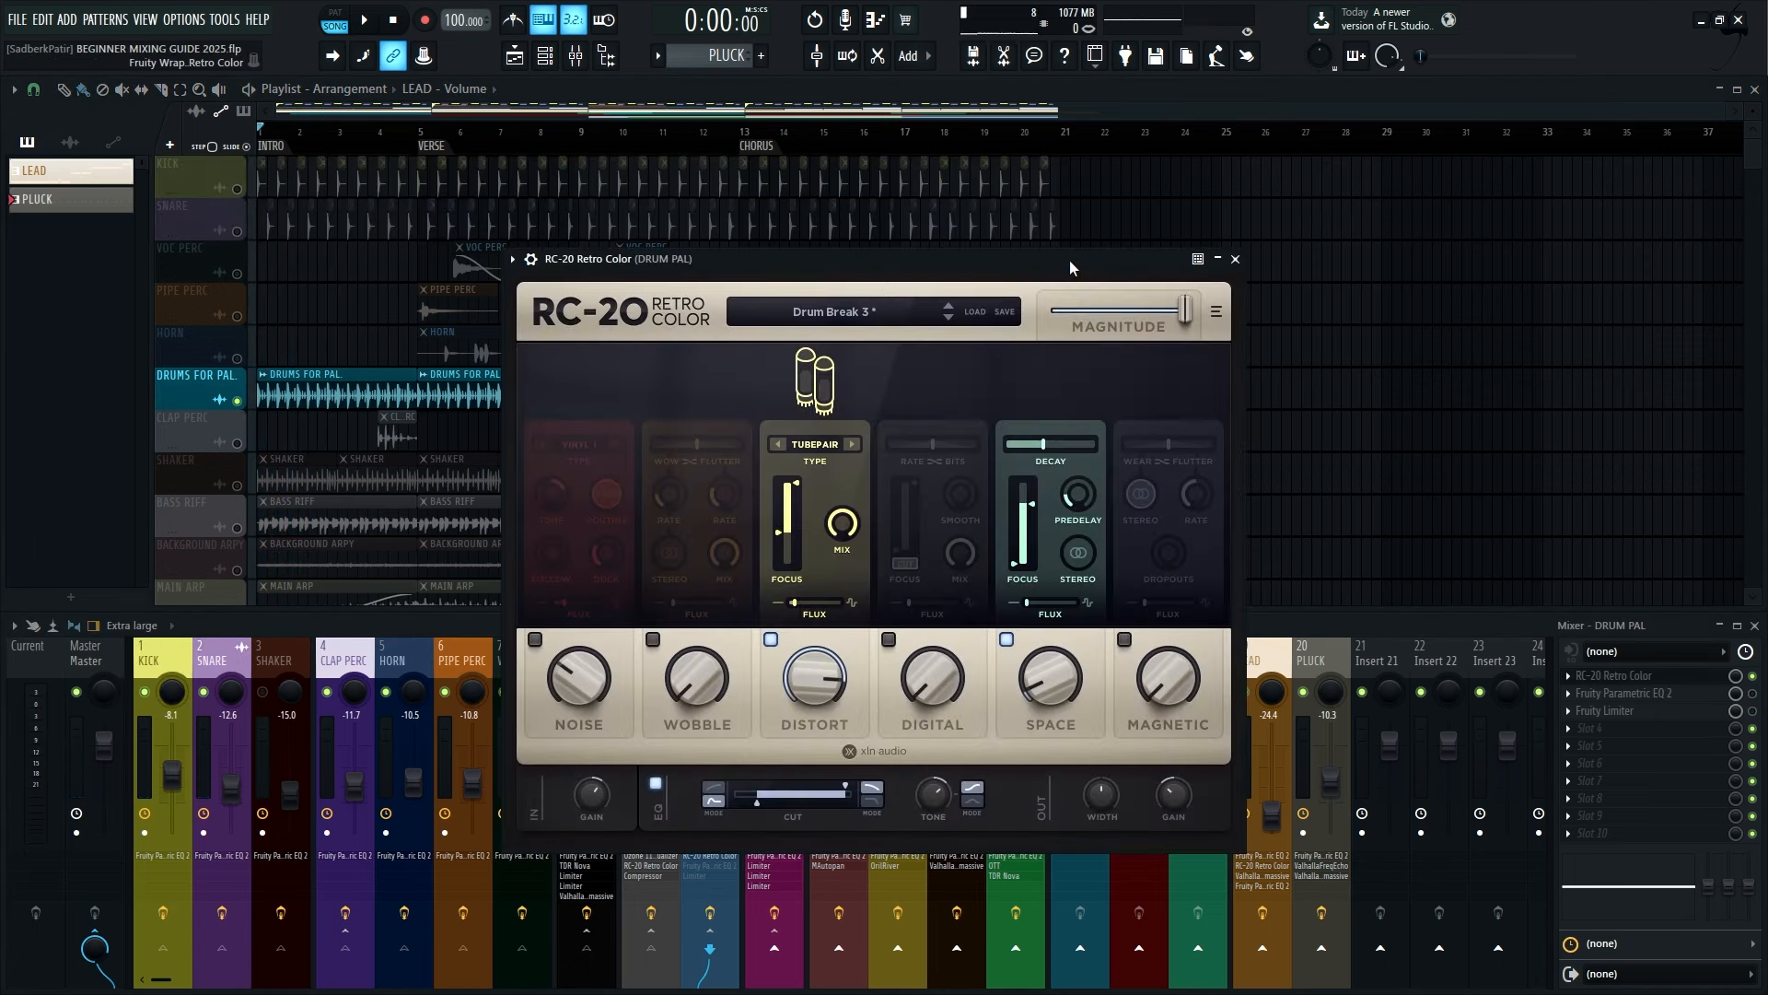
drag(956, 265, 1249, 130)
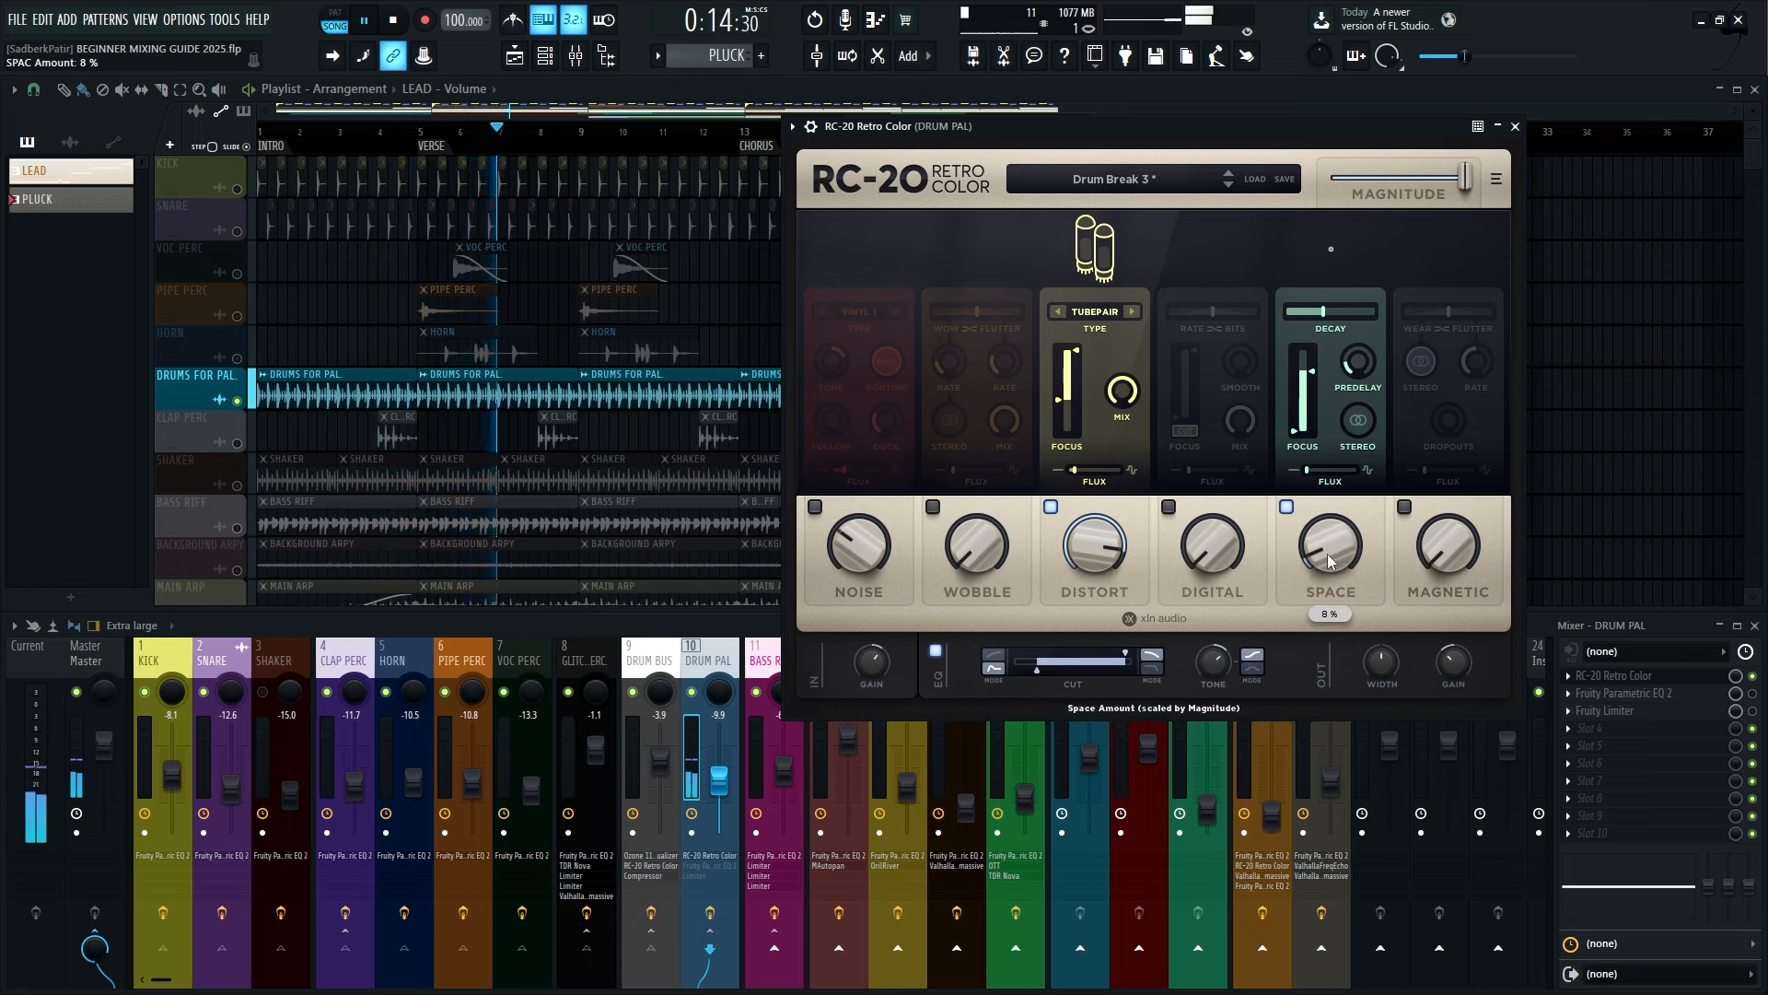
click(1516, 126)
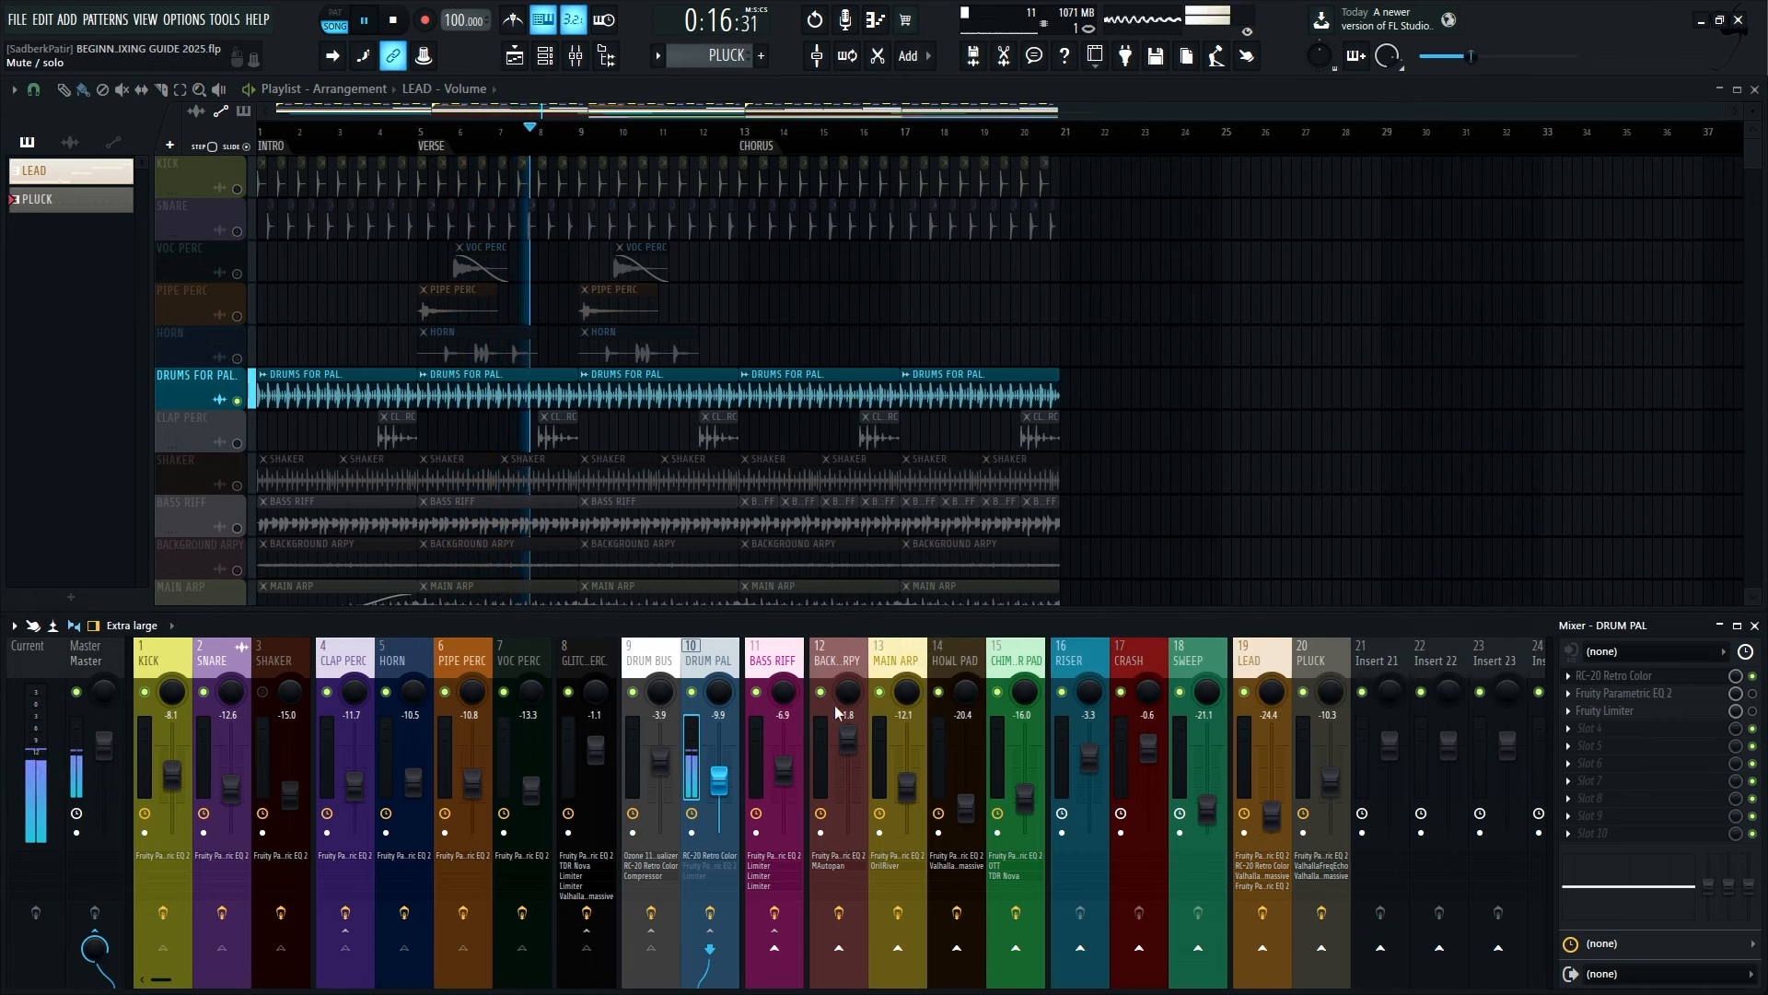
In the DRUM PAL EQ, cut band 6 to -5.2 dB at 6902 Hz and band 2 to -5.0 dB at 77 Hz
click(1692, 696)
drag(464, 173, 1061, 196)
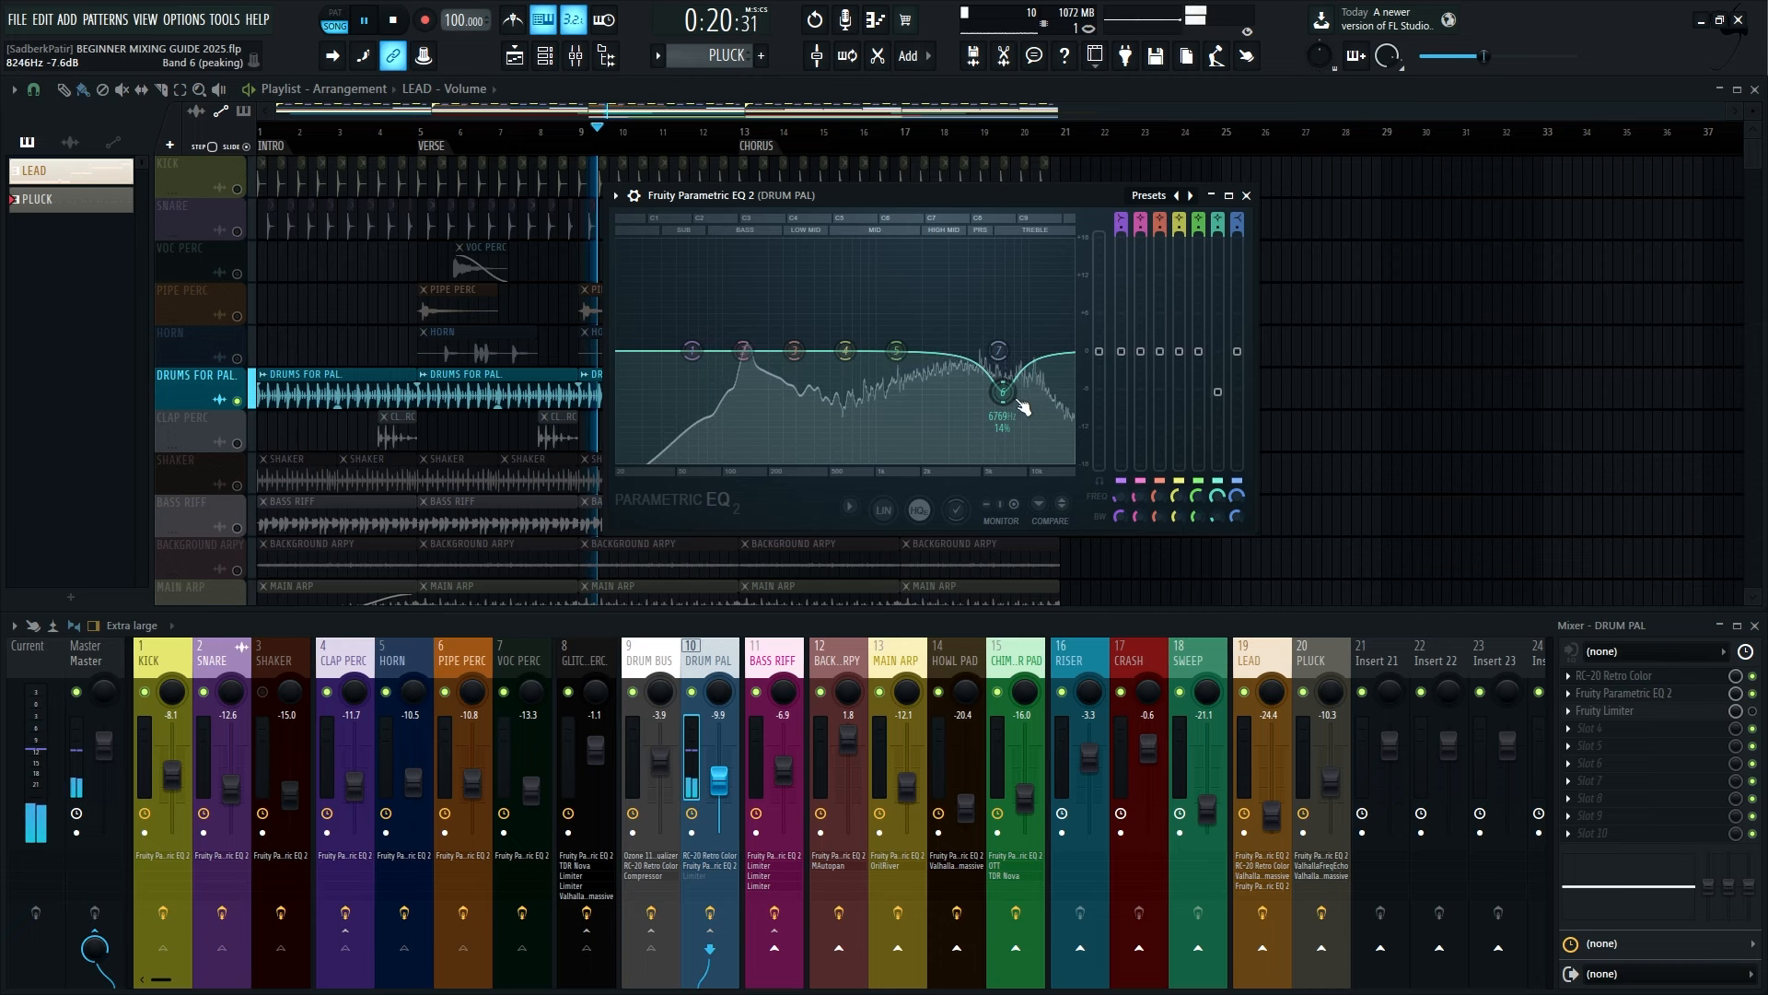
mouse_move(1017, 403)
mouse_down()
mouse_move(998, 318)
mouse_move(1017, 367)
mouse_move(1004, 383)
mouse_up()
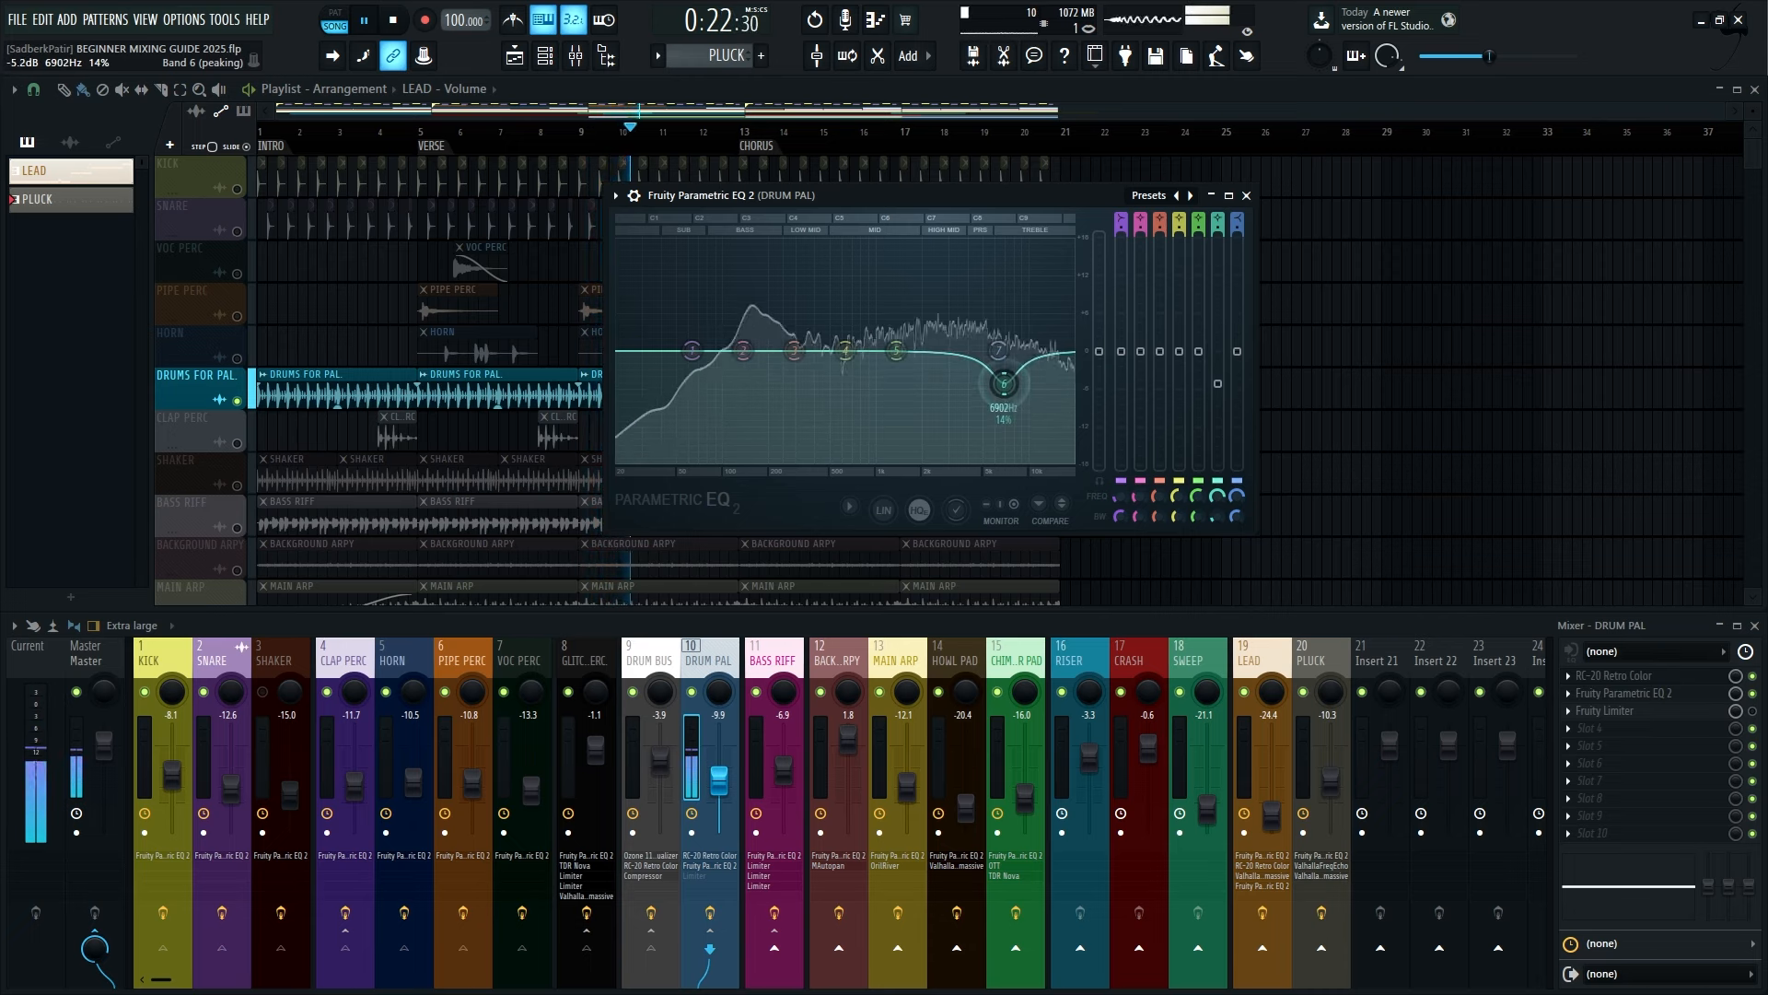
drag(742, 350, 716, 388)
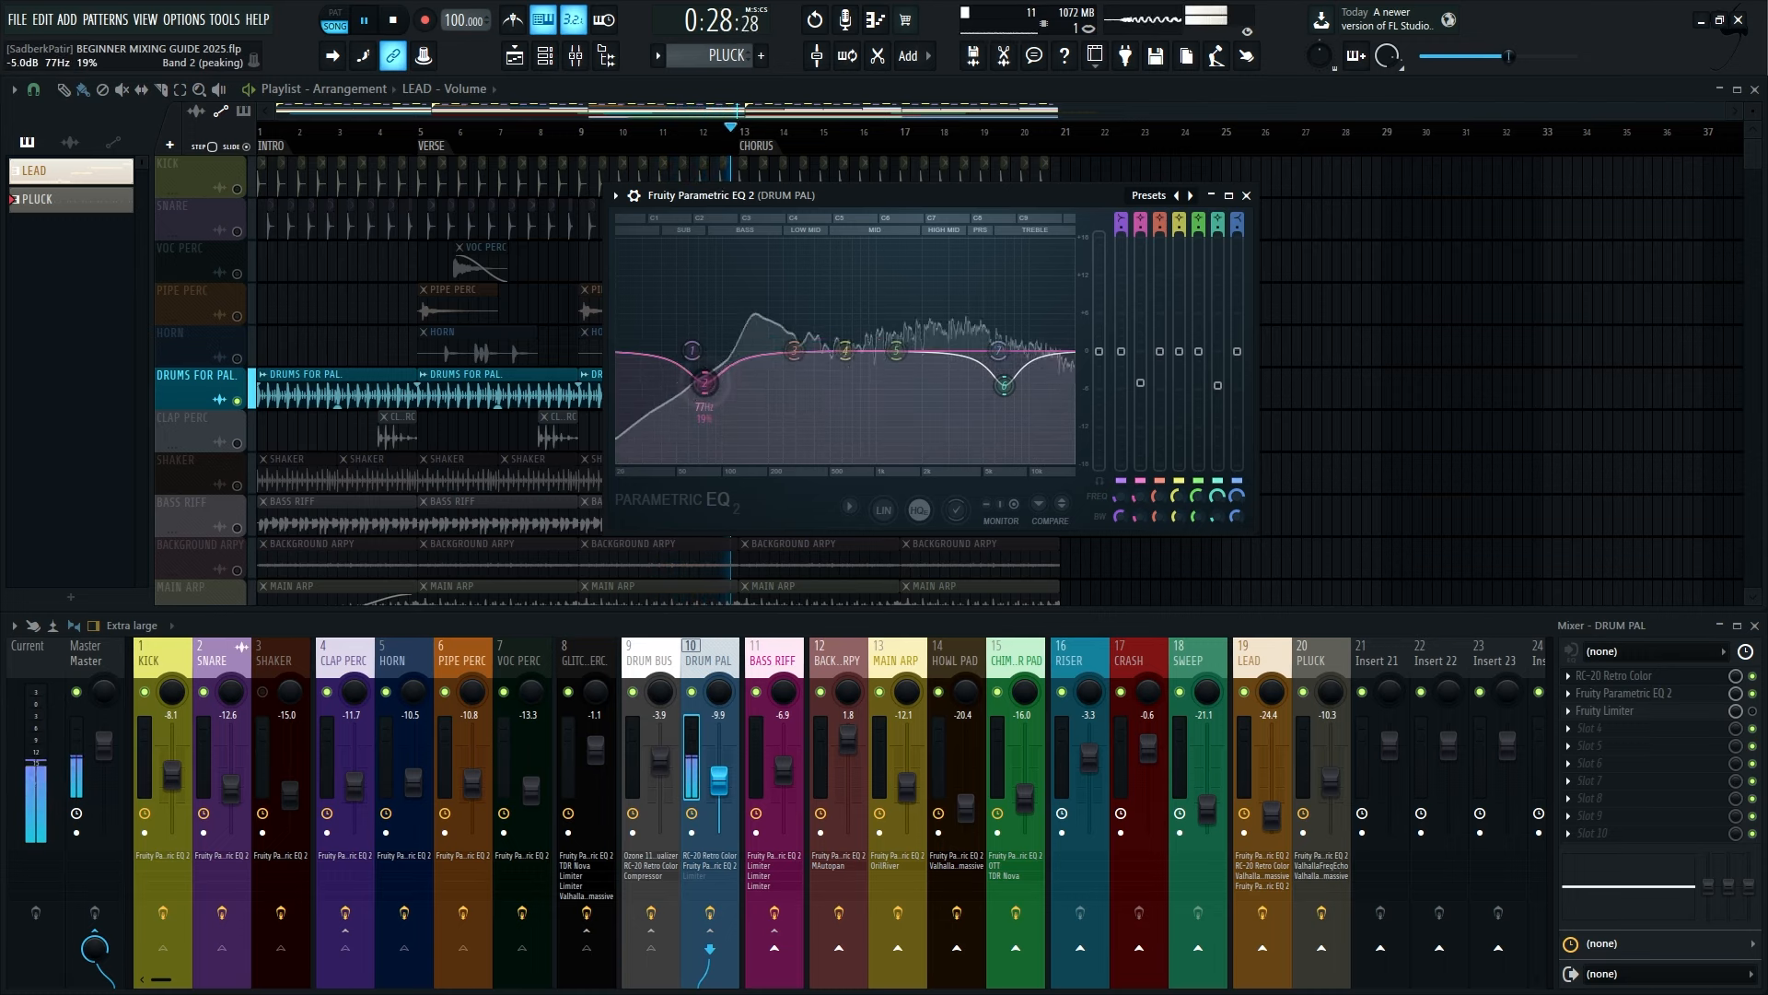
click(1248, 196)
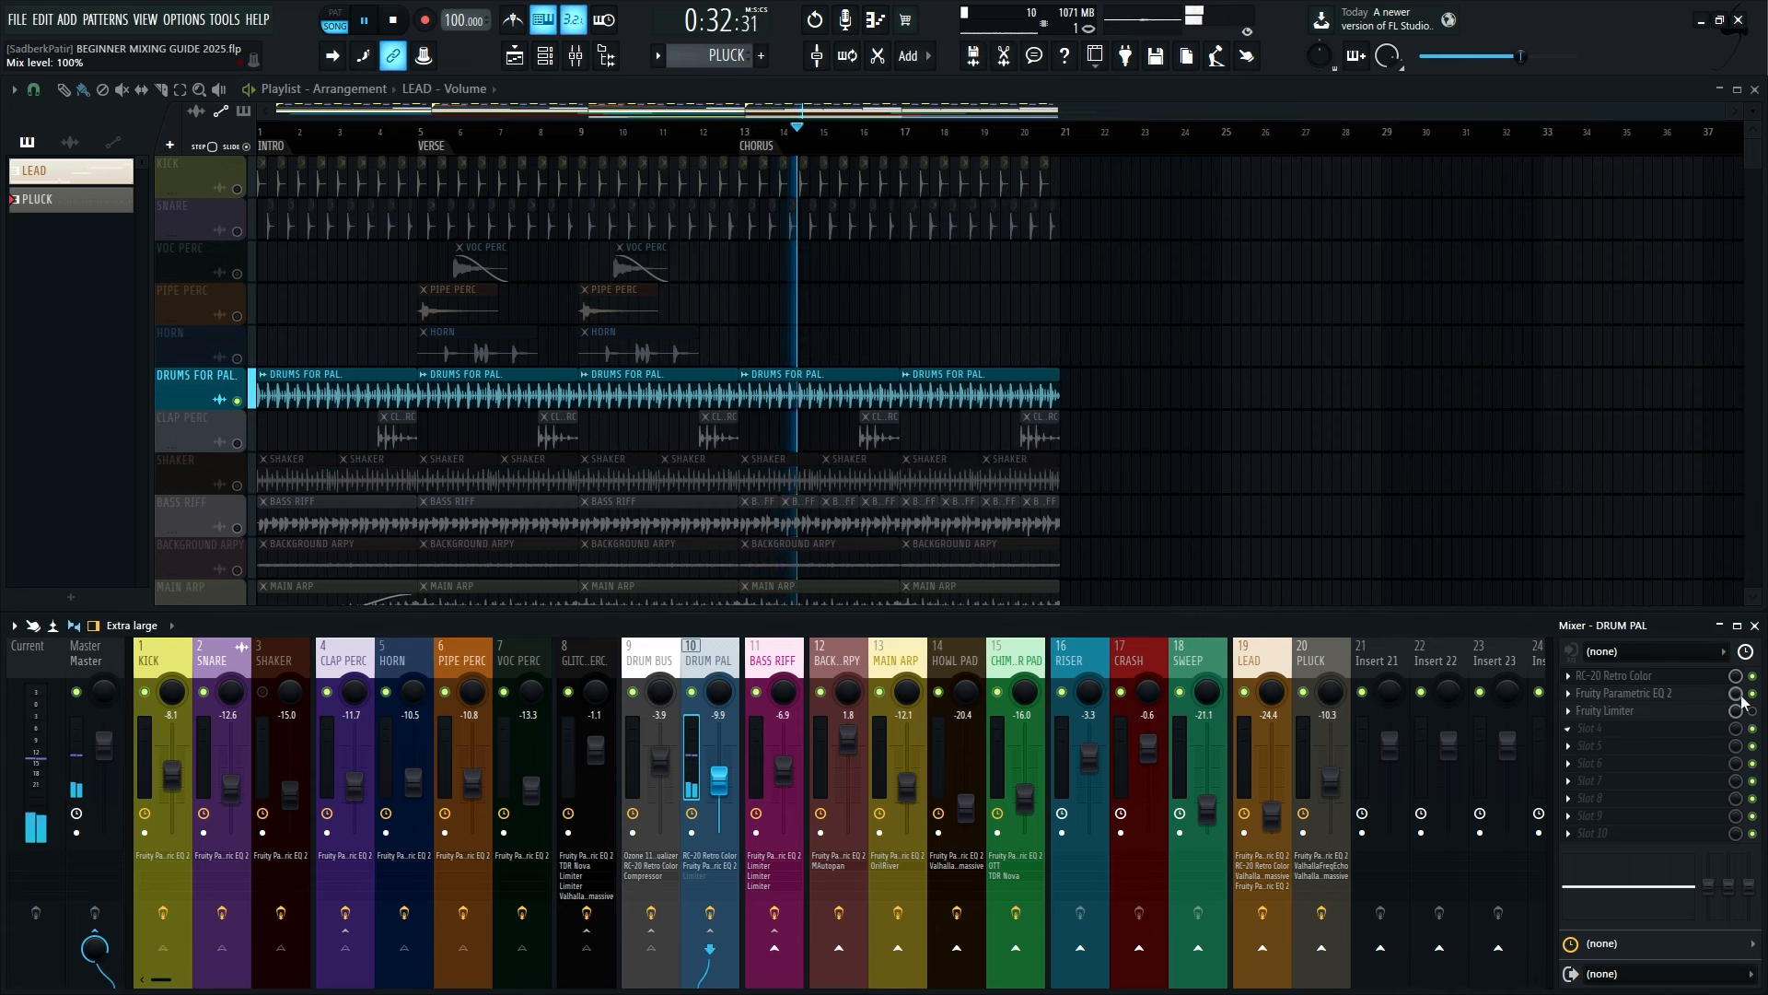
Open the DRUM PAL track's Fruity Limiter and shrink its window to keep the mixer in view
click(1608, 717)
drag(957, 315, 1130, 160)
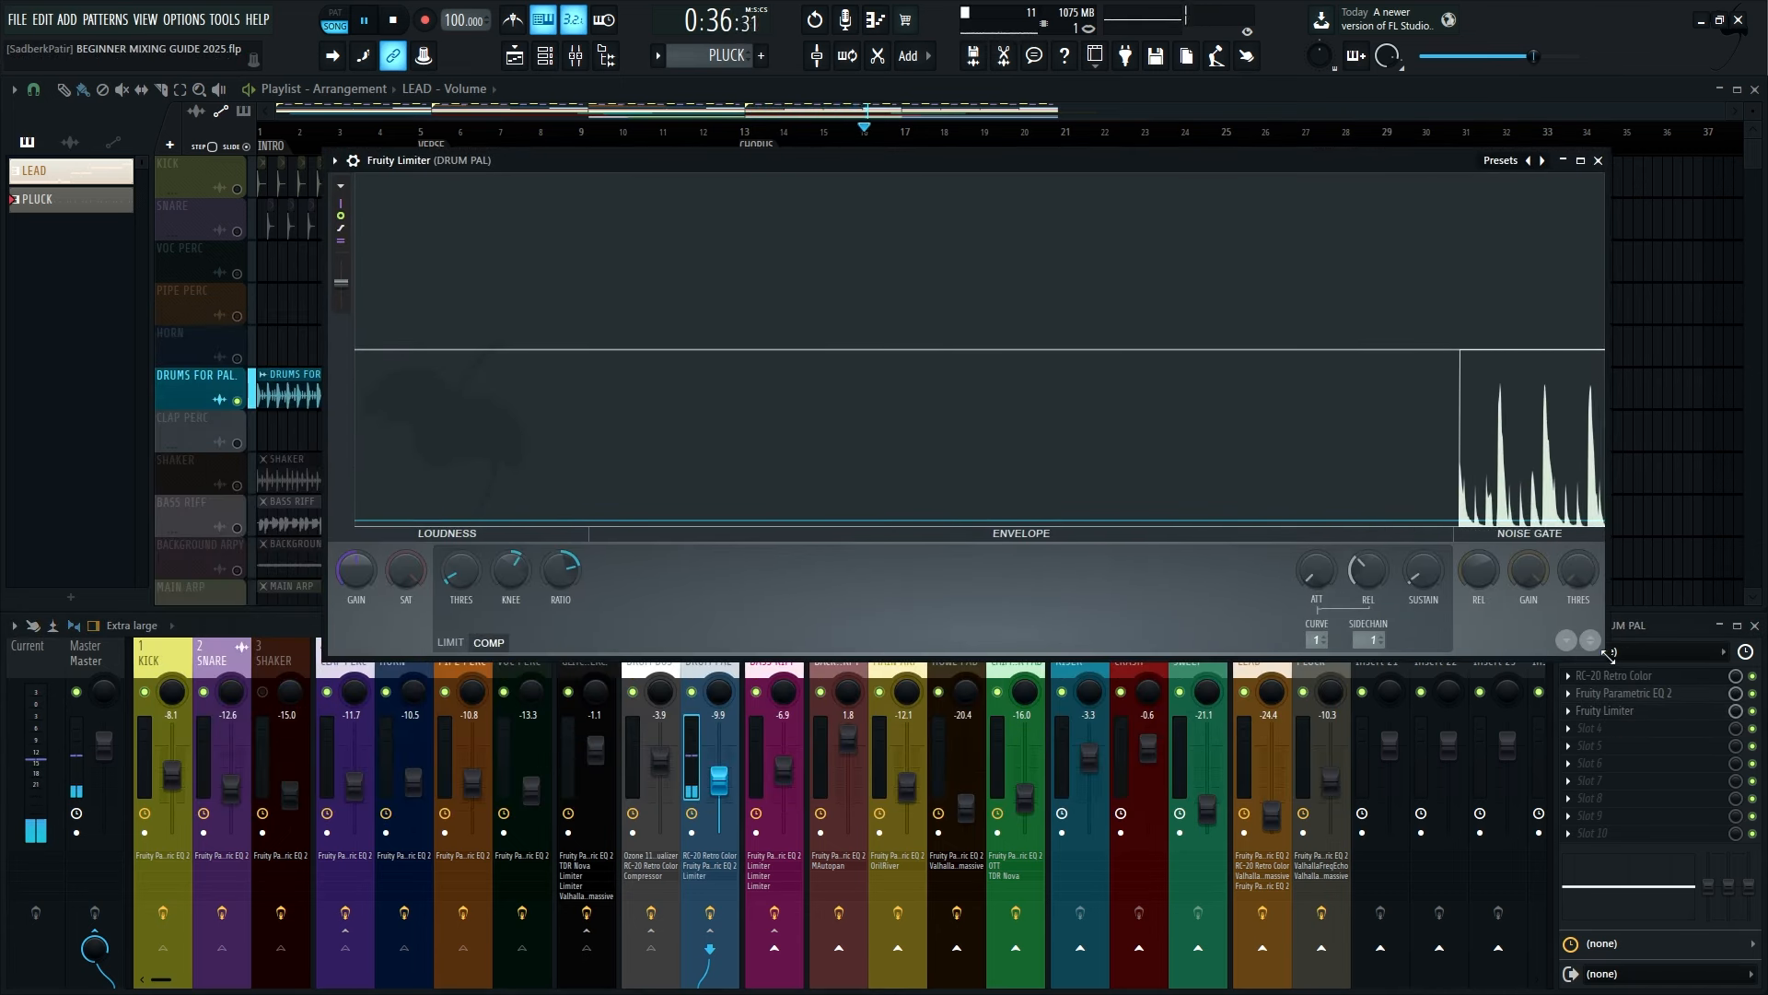
drag(1608, 656, 947, 559)
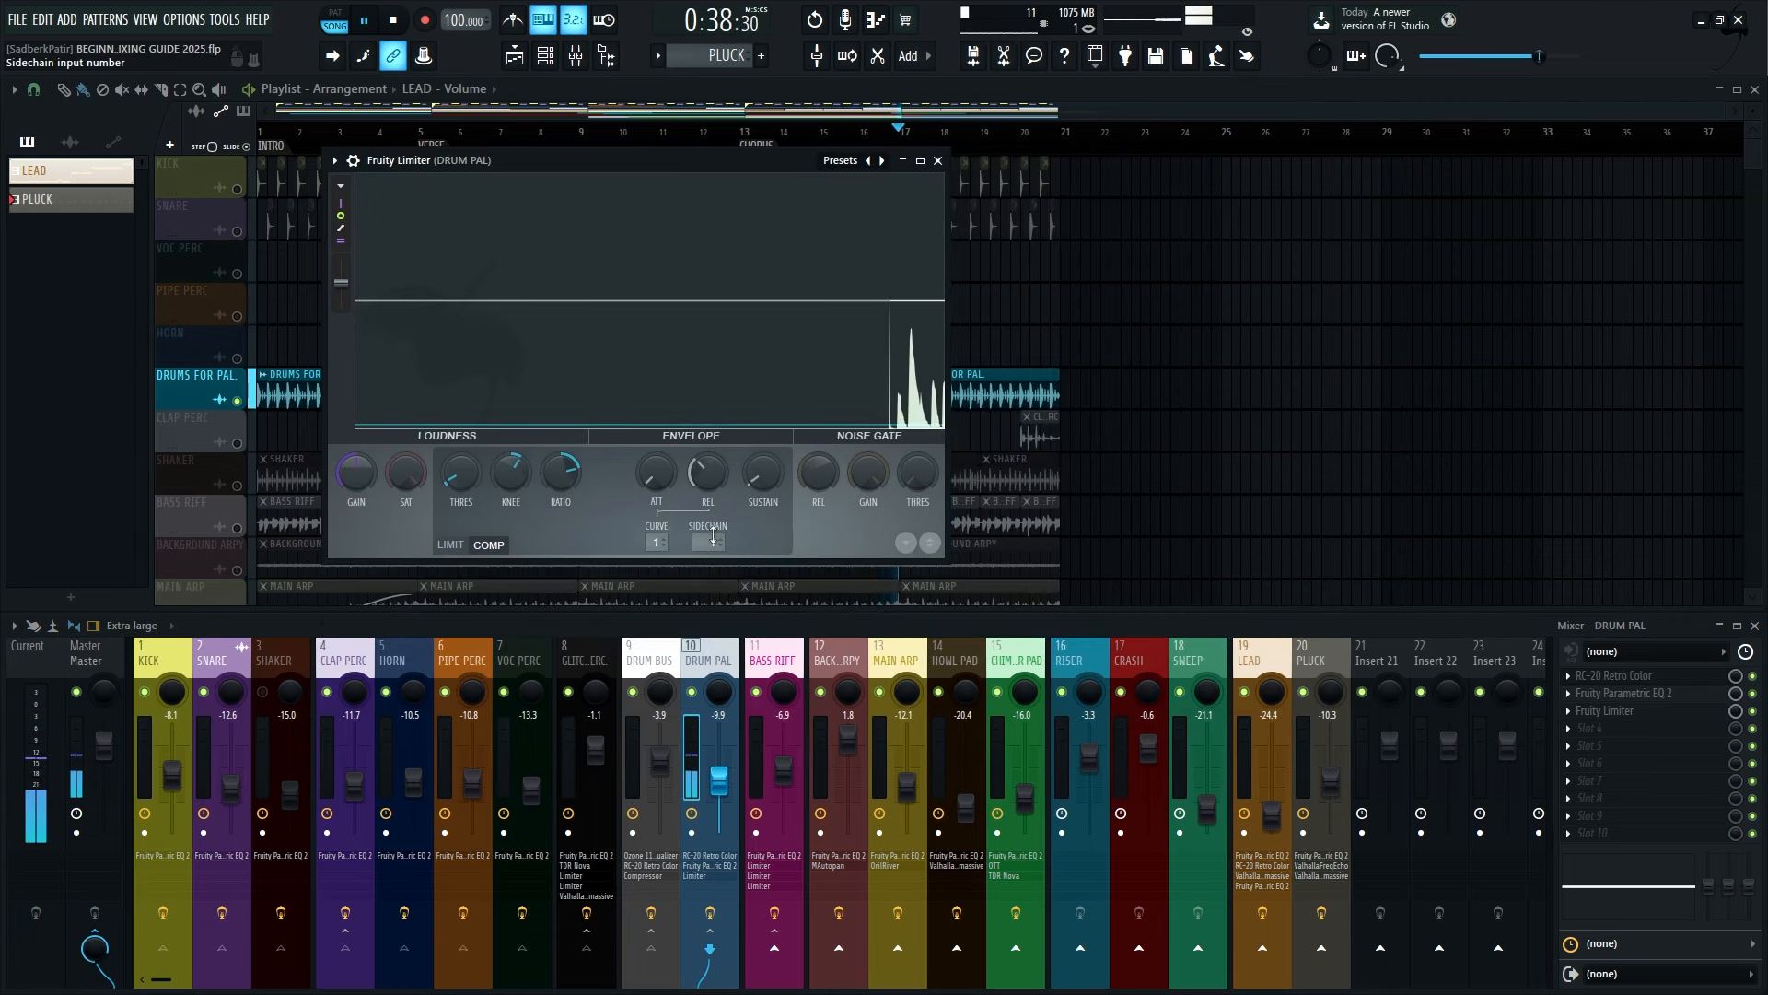
Route the DRUM BUS mixer track to DRUM PAL as a sidechain input and stop playback
click(675, 774)
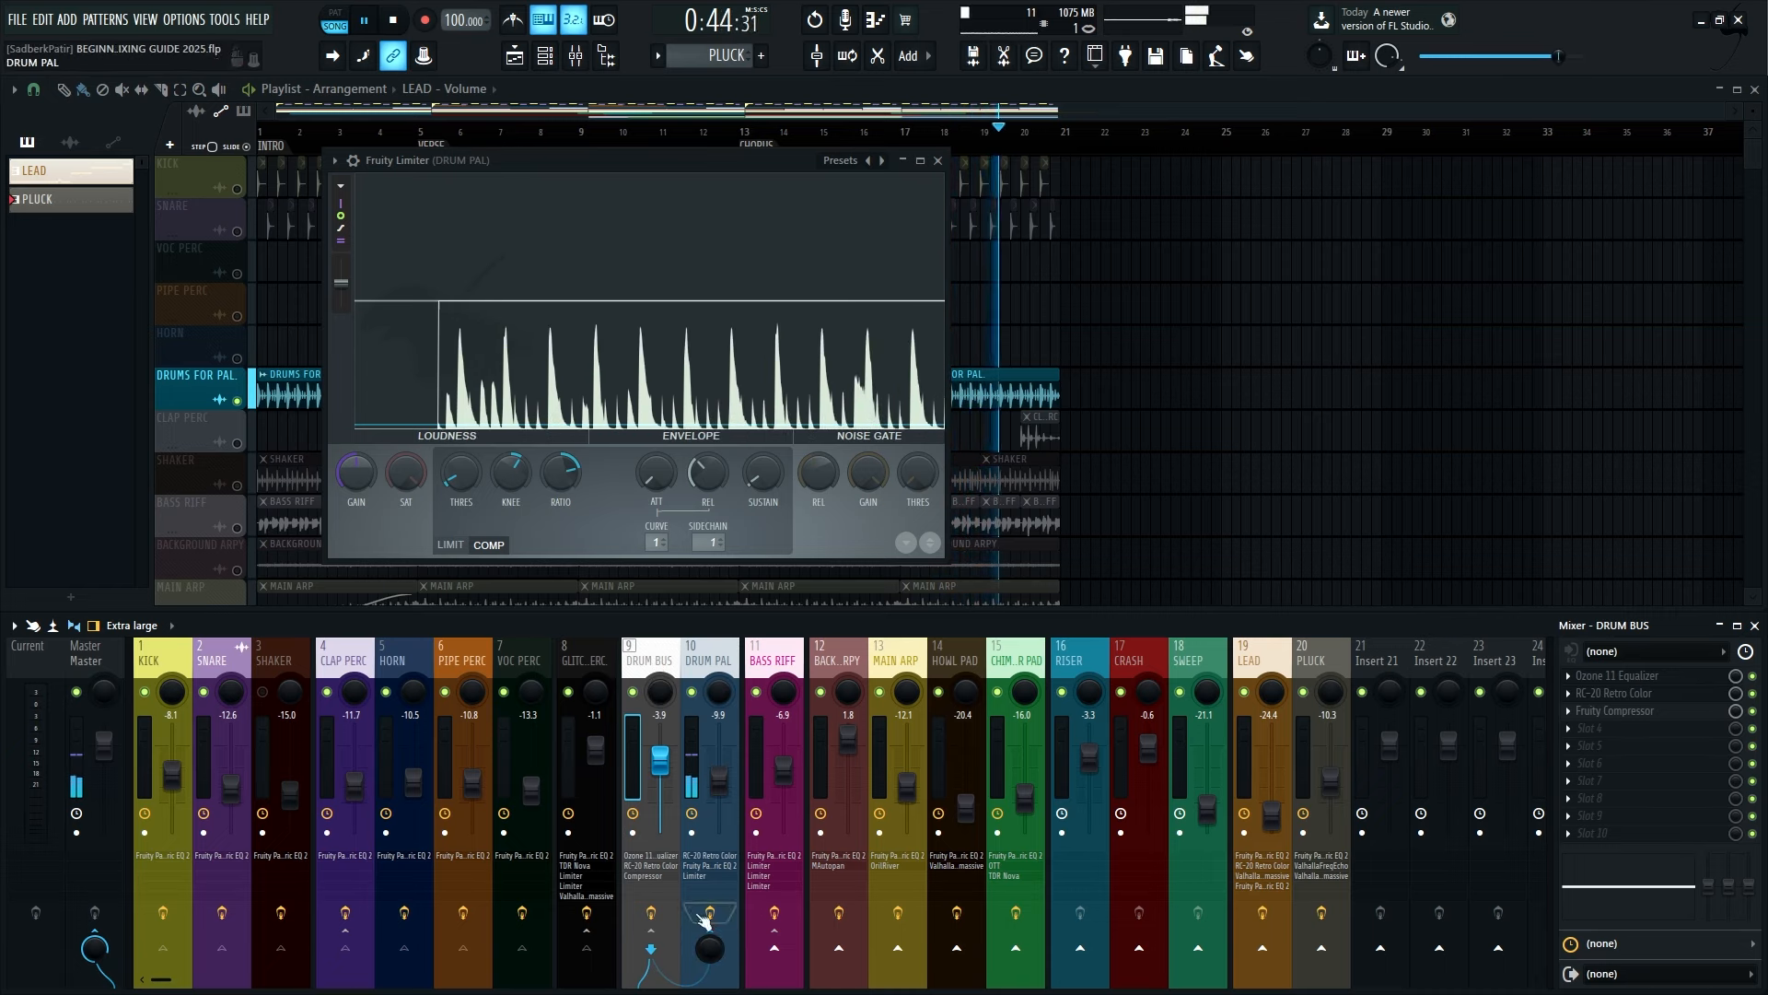
right_click(719, 941)
click(740, 925)
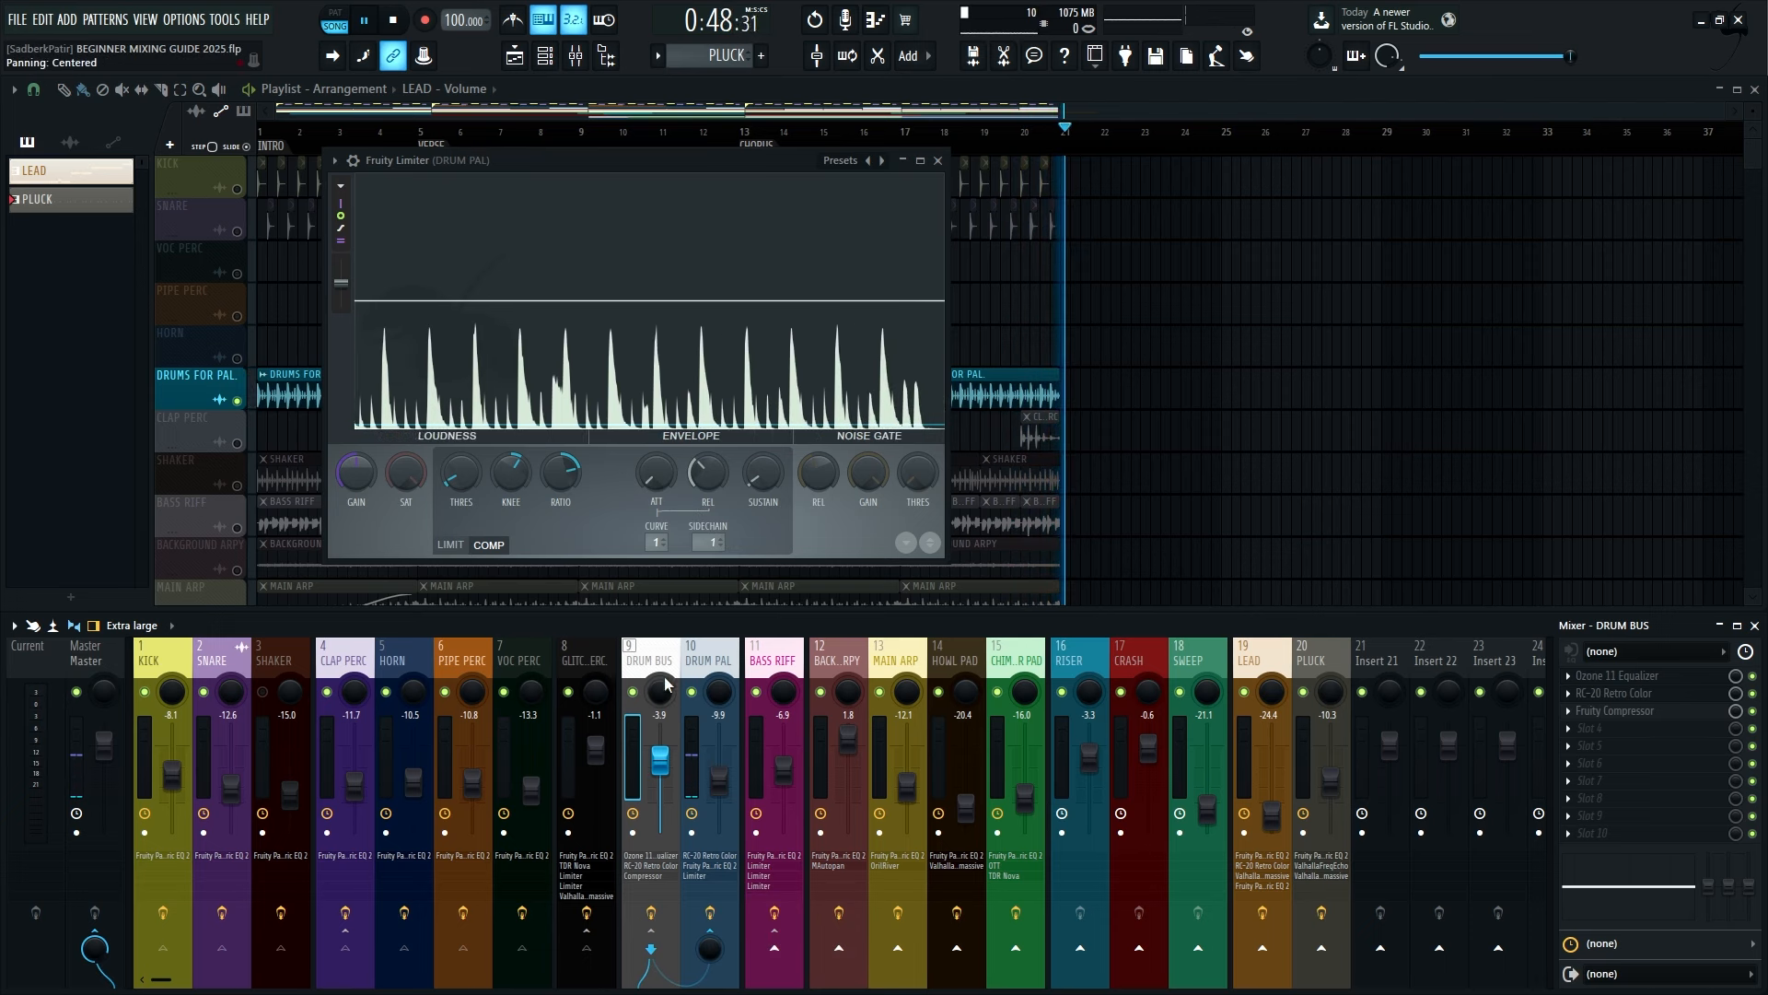
key(space)
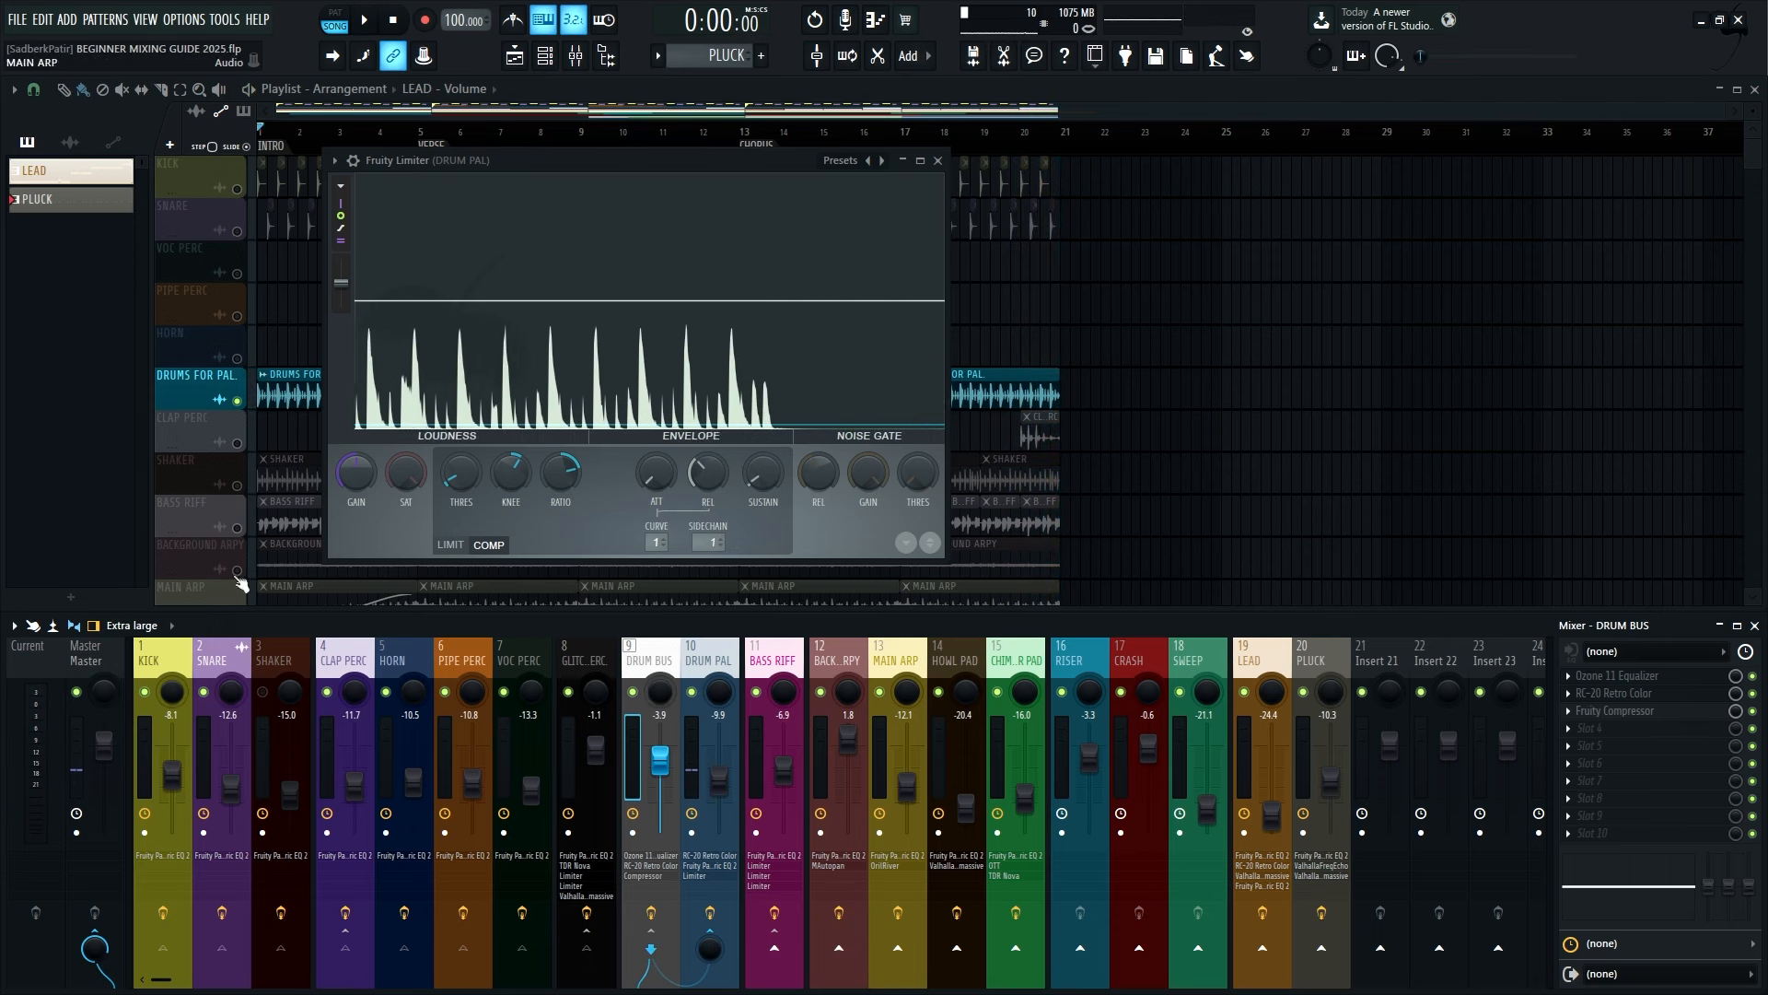
Move the limiter window aside, bring back the kick, snare, vocal, pipe and horn tracks, and check the sidechain compression in playback
drag(749, 166, 1202, 173)
key(space)
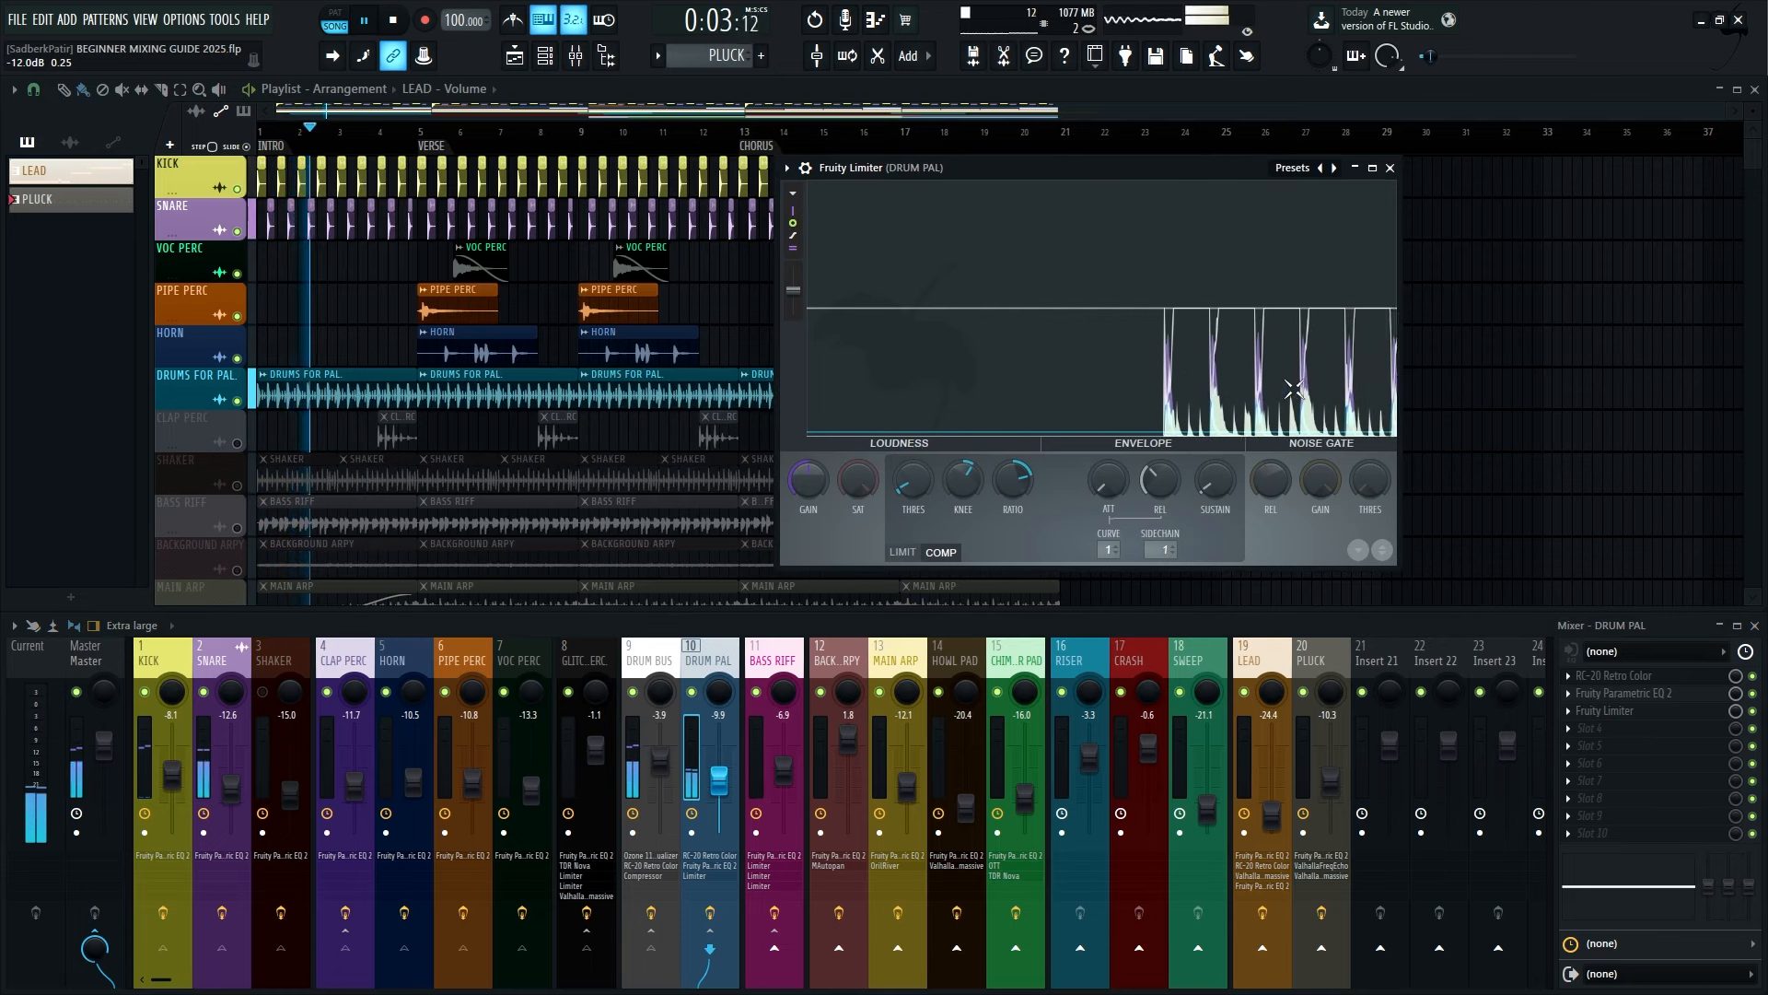
key(space)
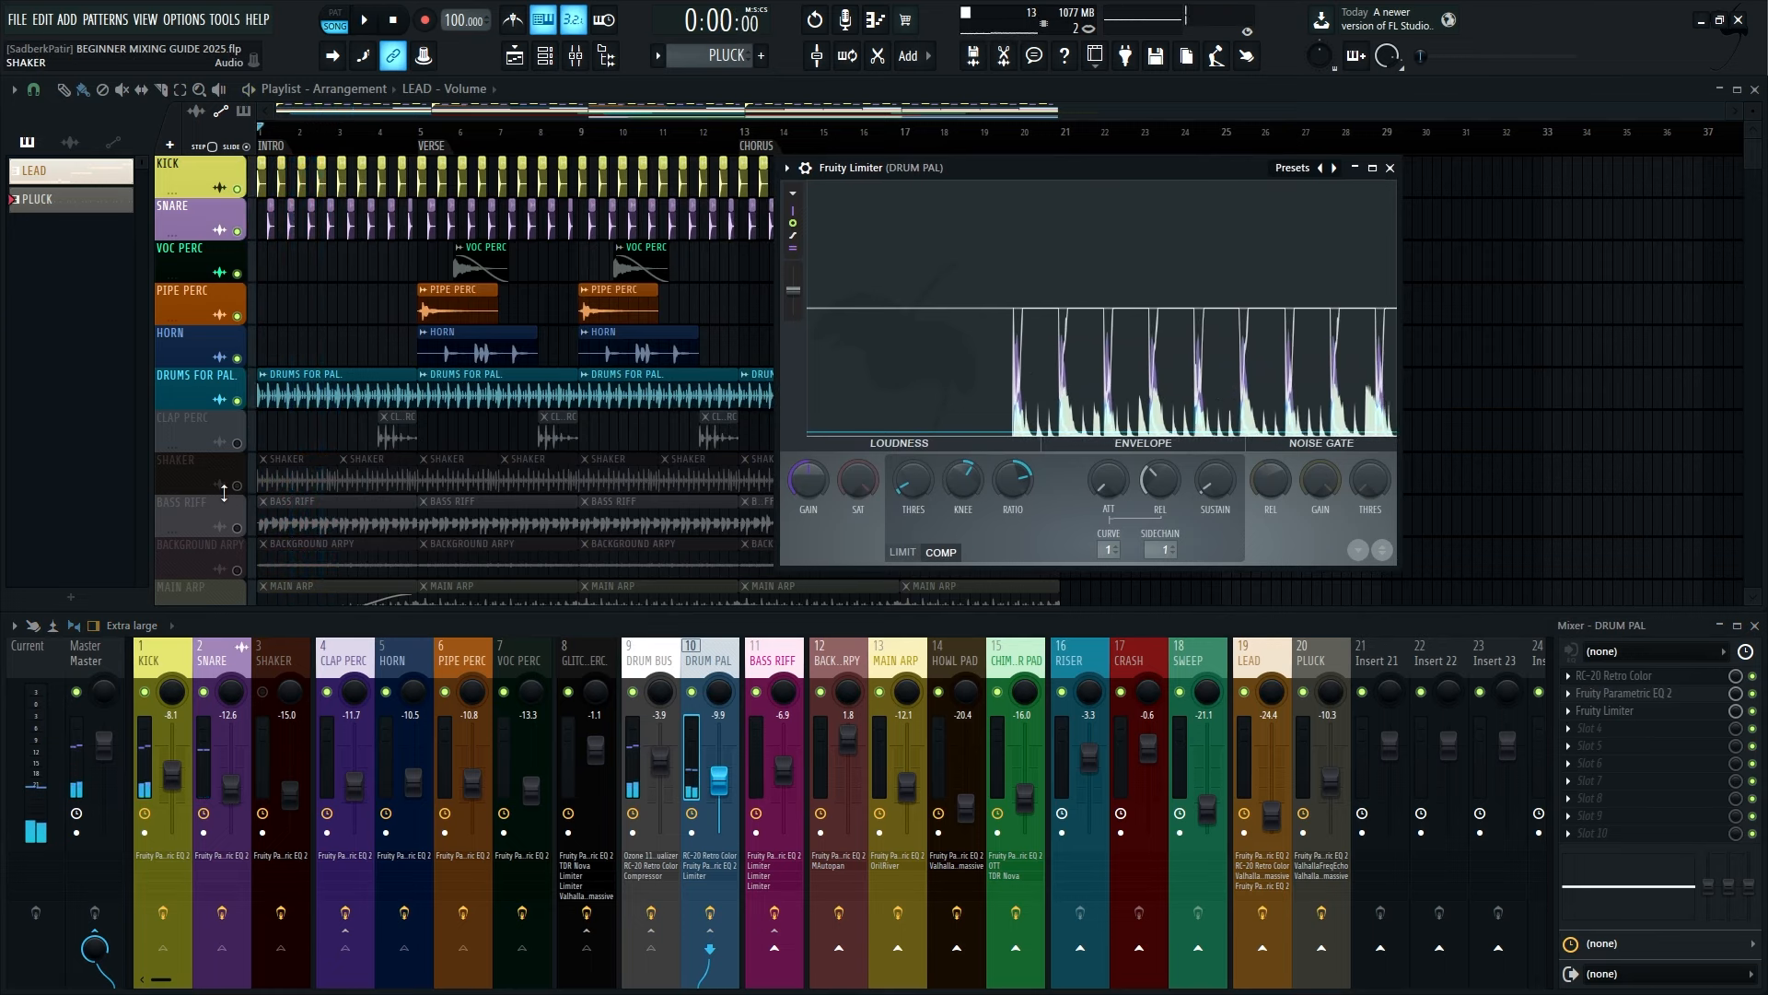
Unmute the SHAKER and CLAP PERC playlist tracks and watch how they trigger the DRUM PAL limiter
click(239, 487)
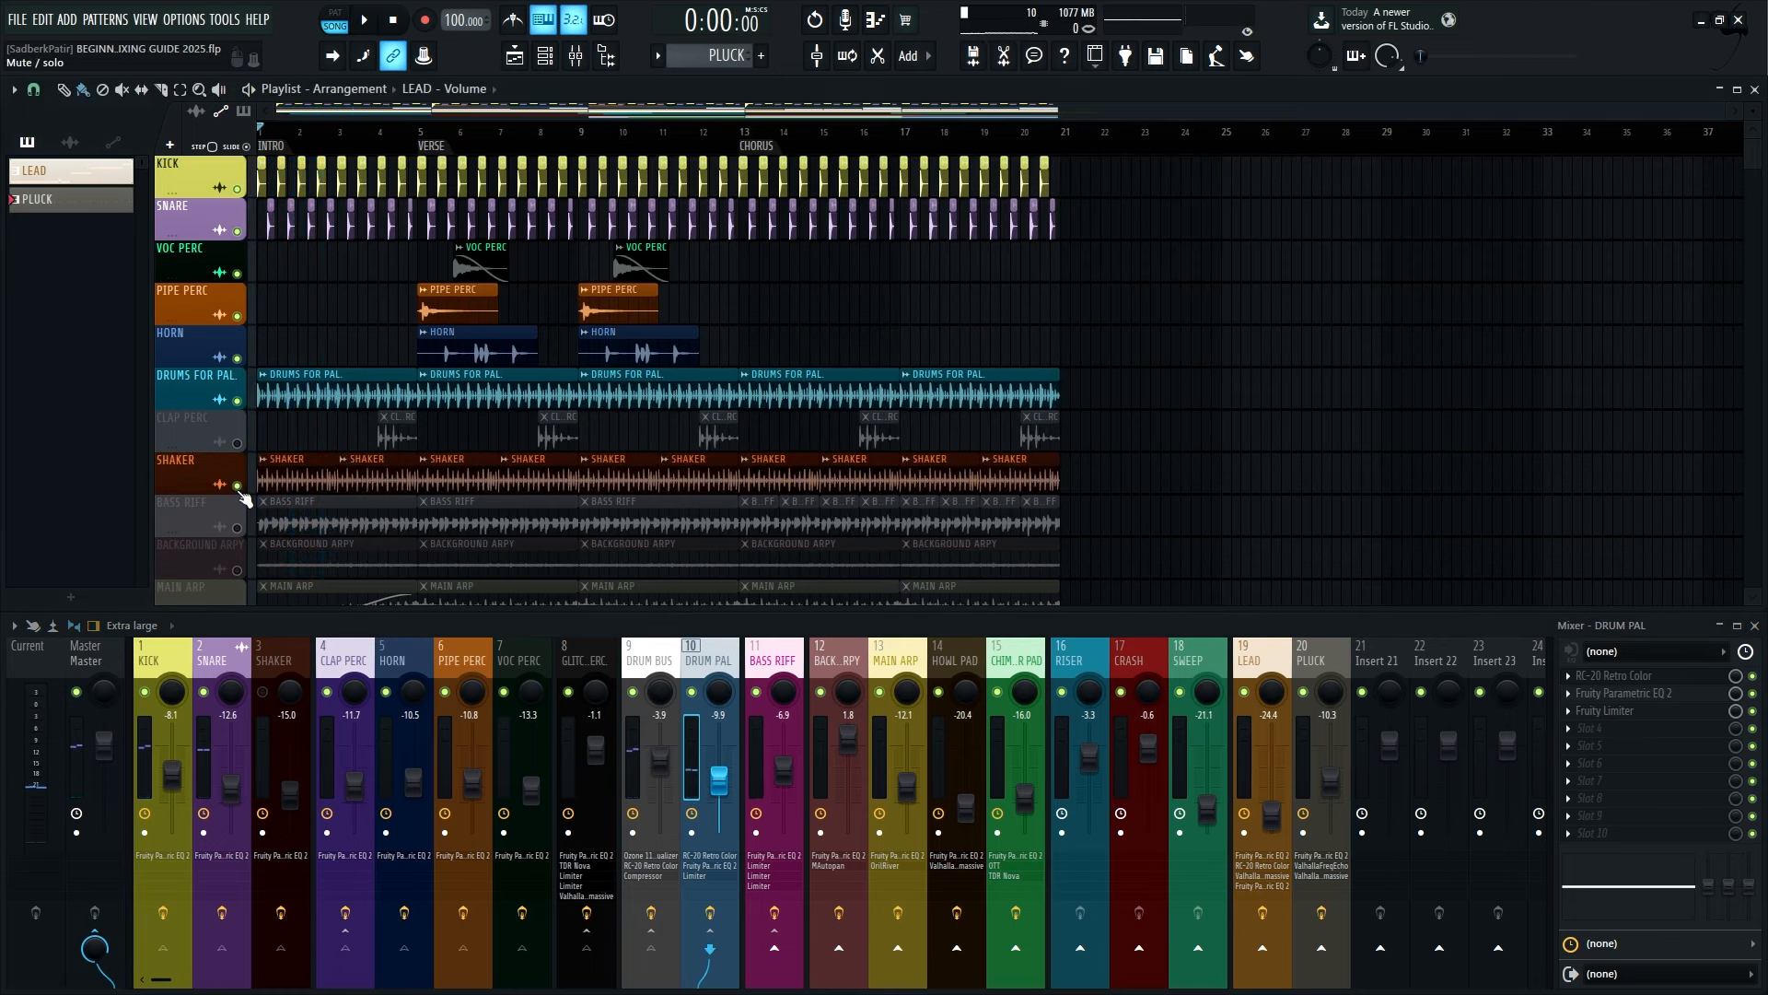
click(1635, 712)
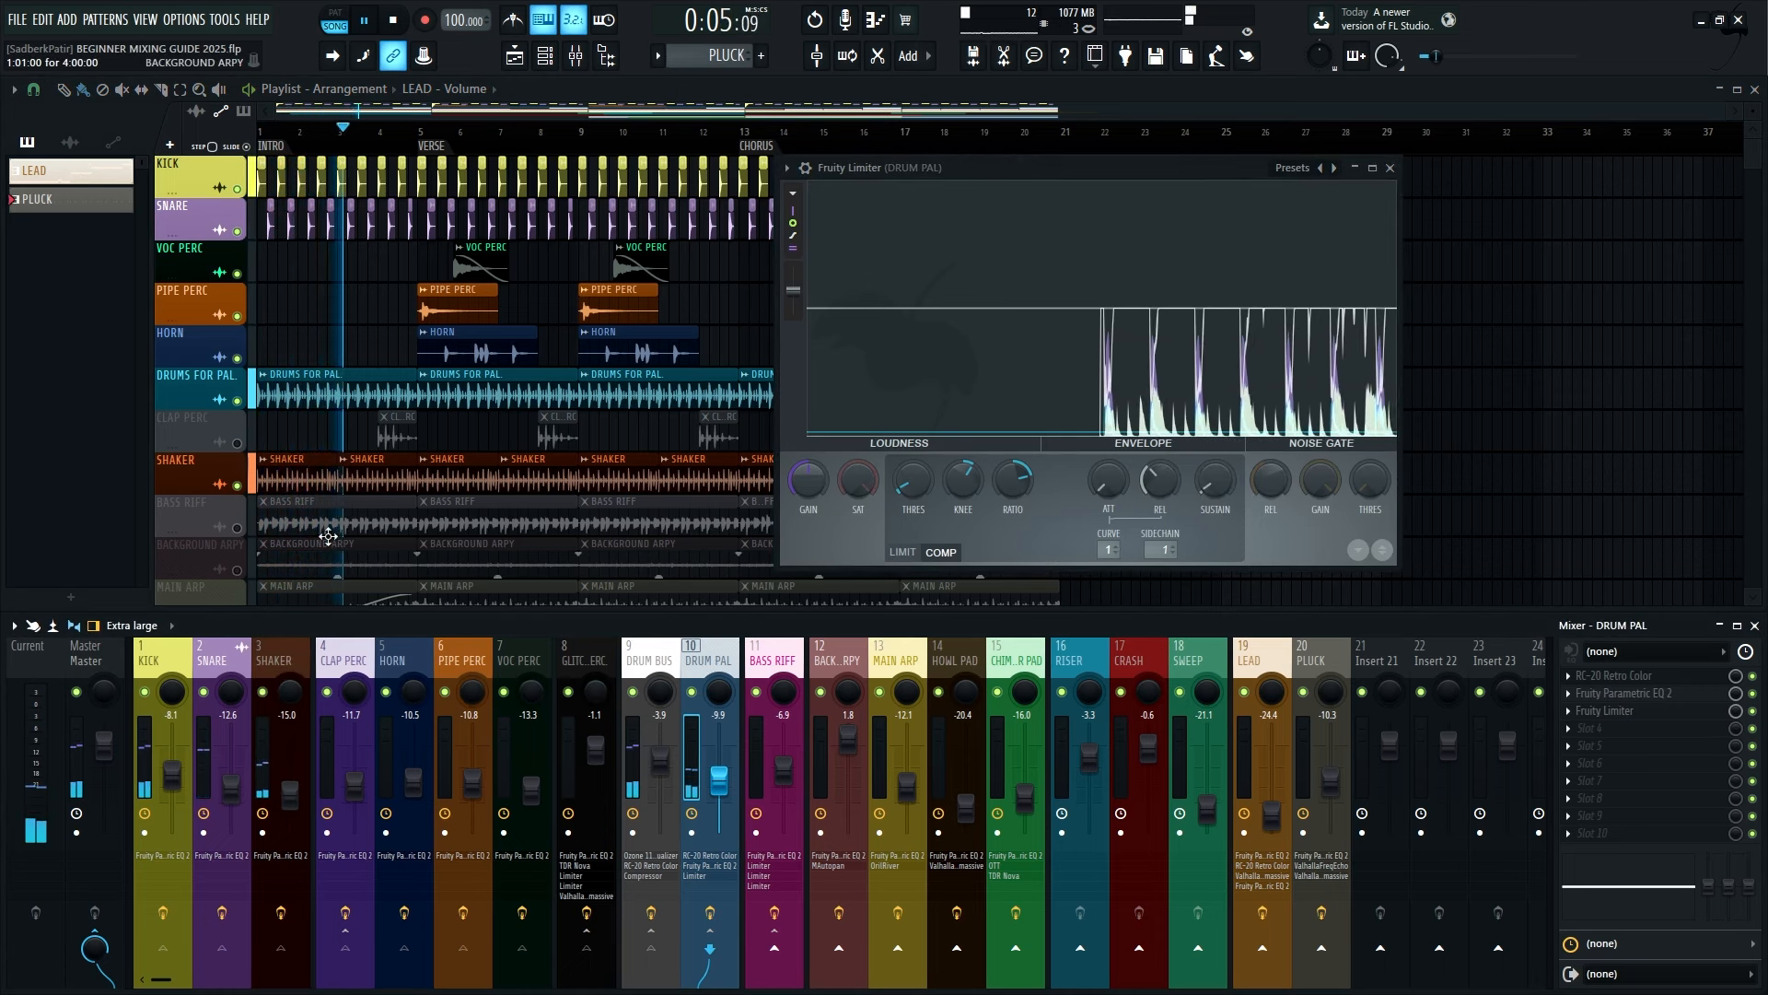
click(236, 443)
click(1607, 713)
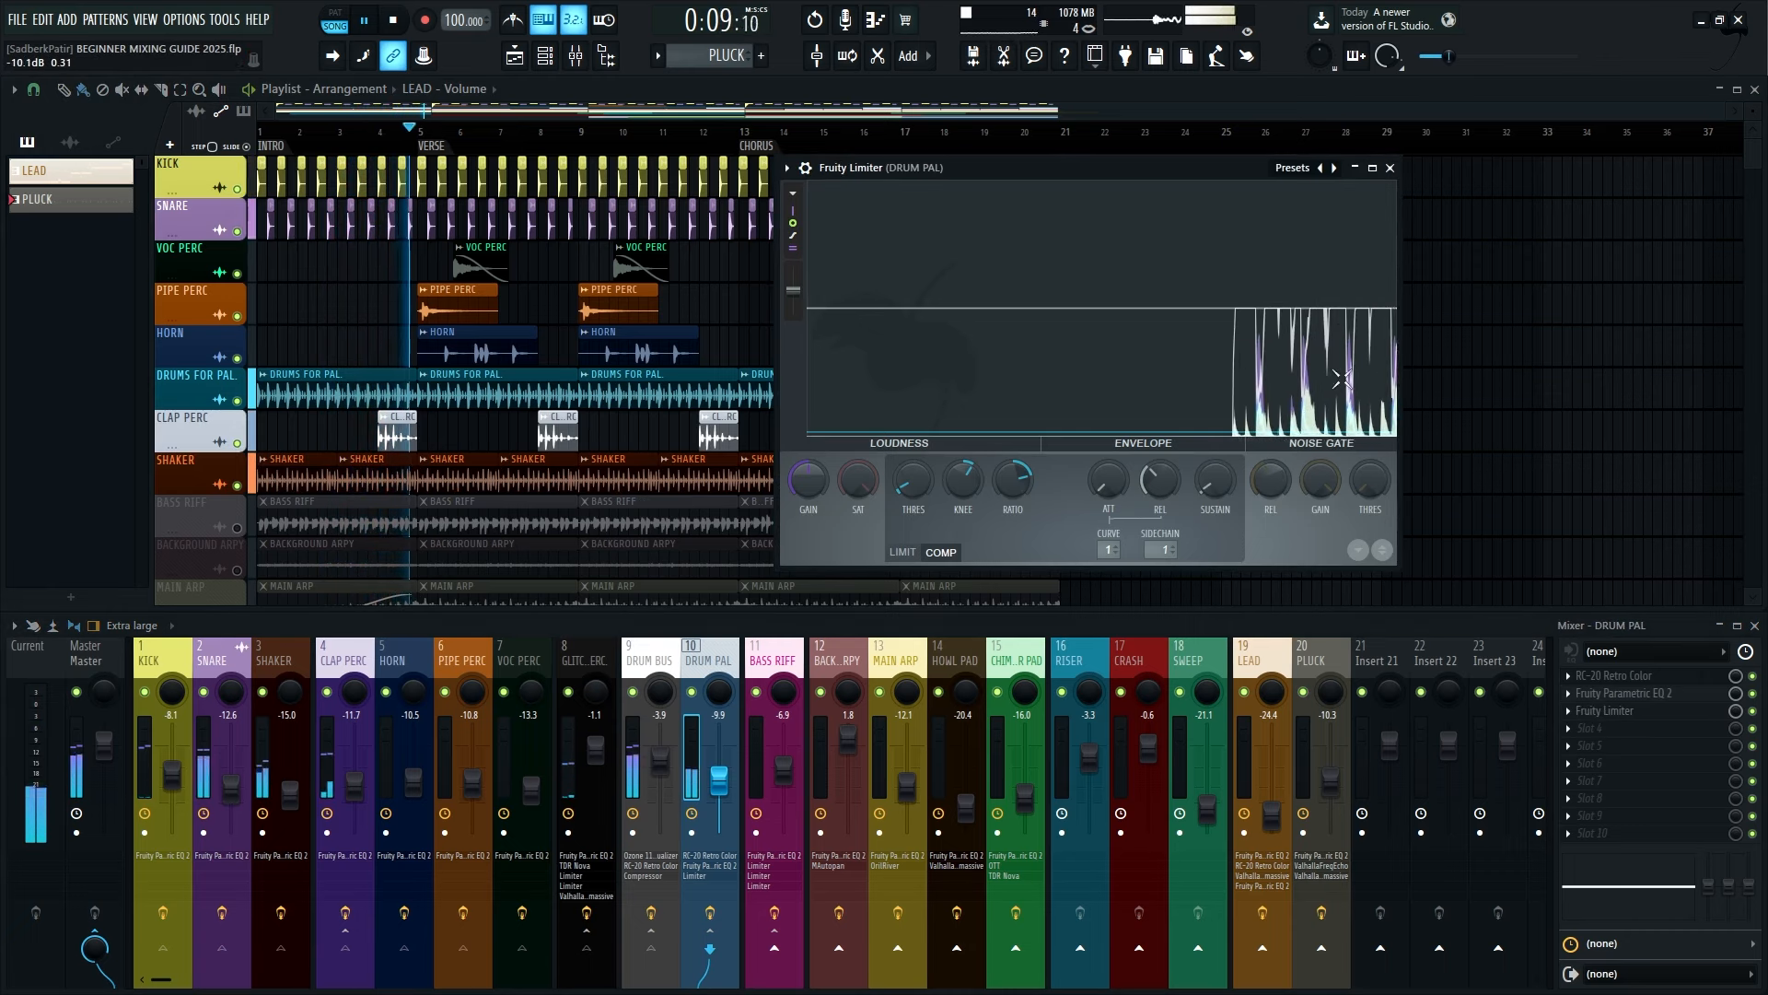
Select the start of the verse from bar 5 to bar 8, play it, and open the GLITCH PERC track's Fruity Parametric EQ 2
key(space)
drag(419, 132, 535, 148)
key(space)
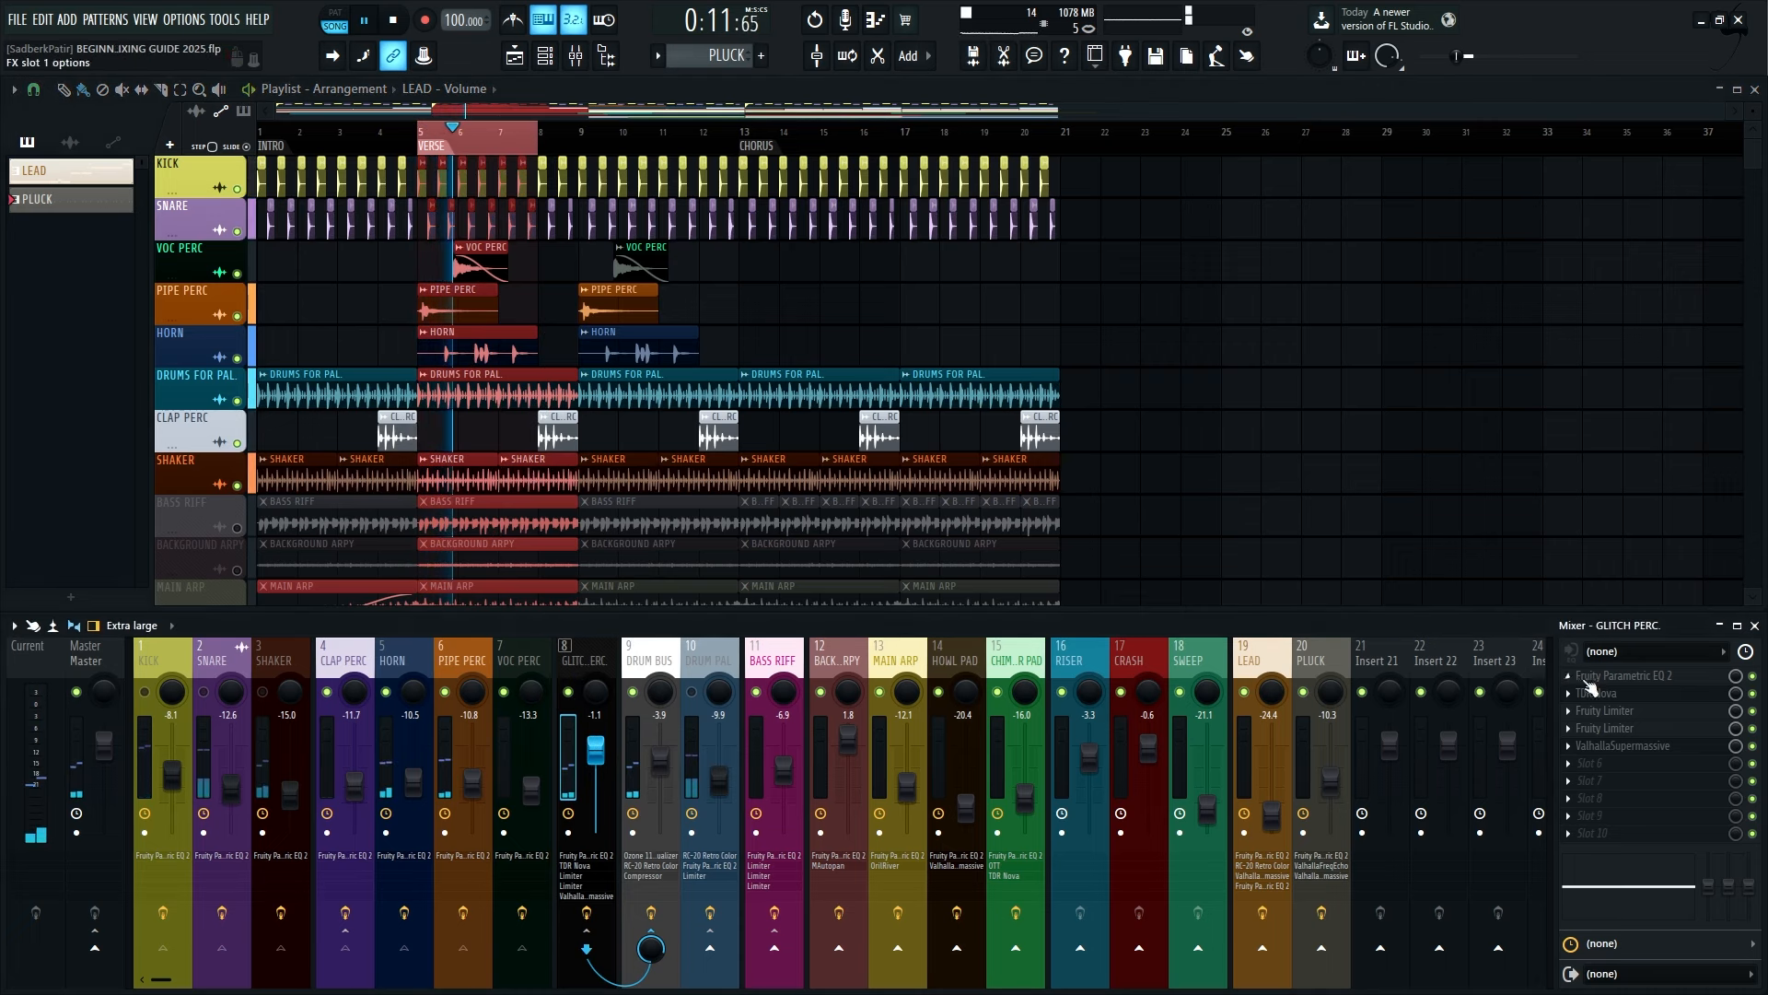
click(1628, 681)
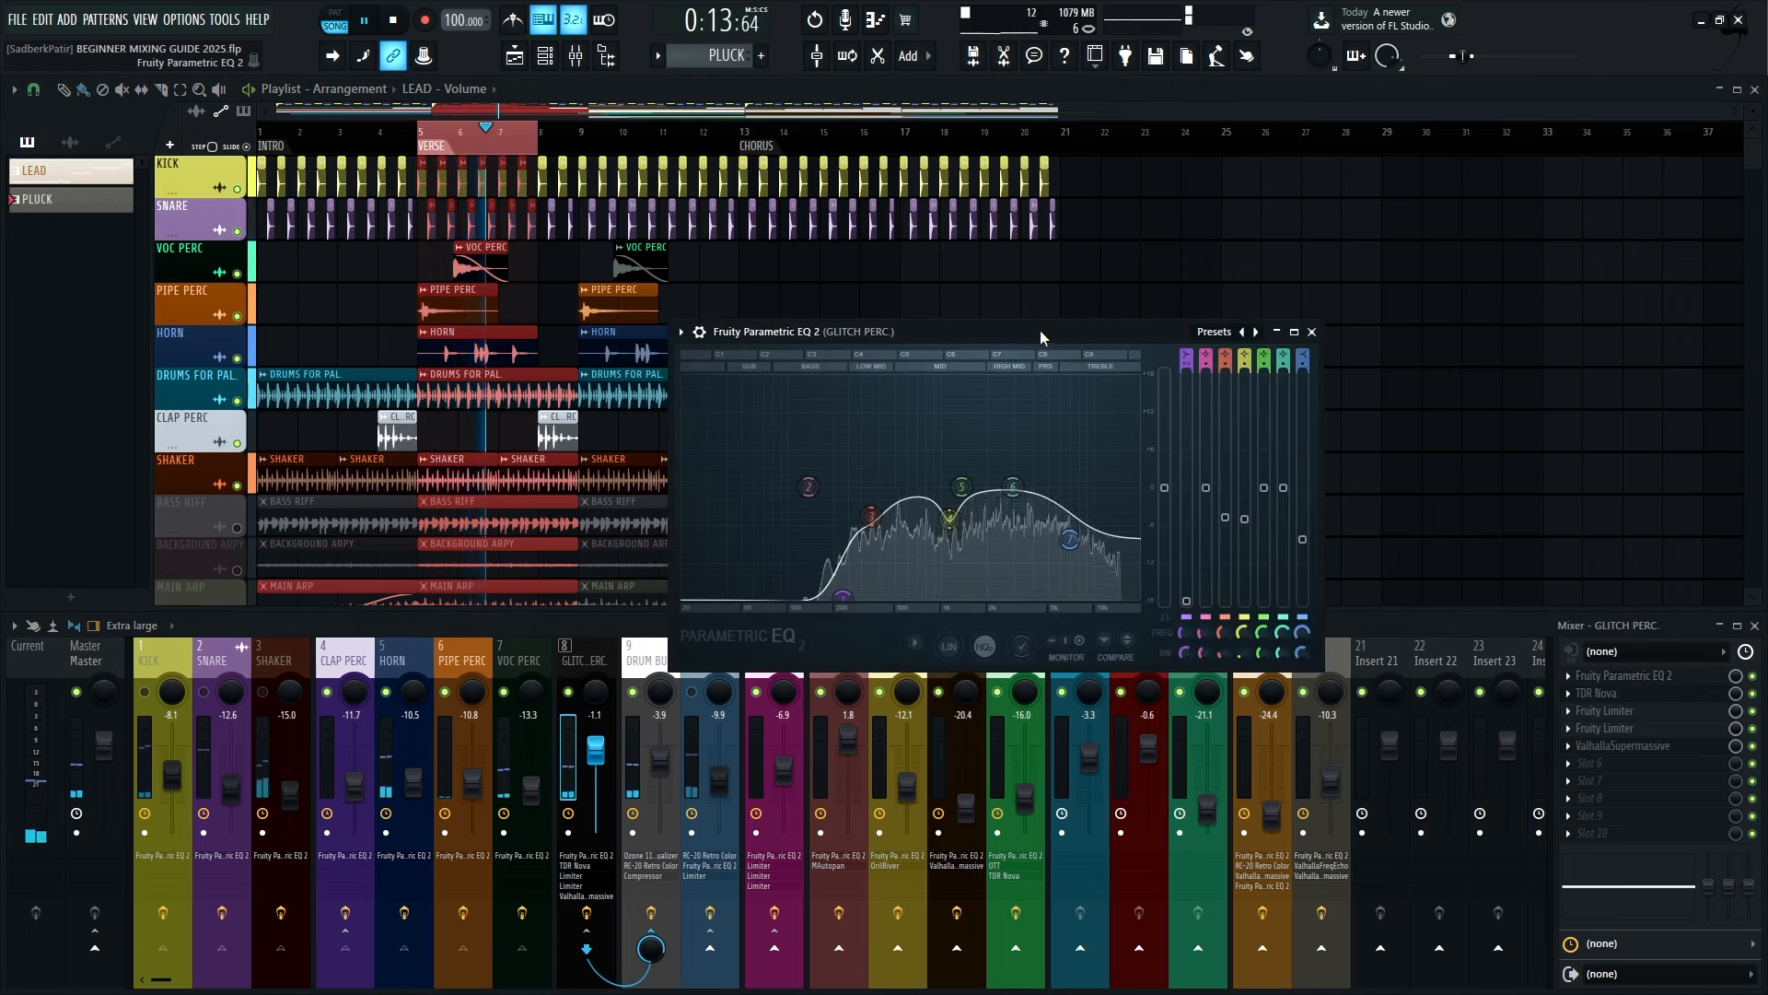
In GLITCH PERC's Parametric EQ 2, set band 1 to 216 Hz, band 4 to -4.6 dB at 1216 Hz, and band 7 to -7.2 dB at 6704 Hz
drag(840, 519, 857, 520)
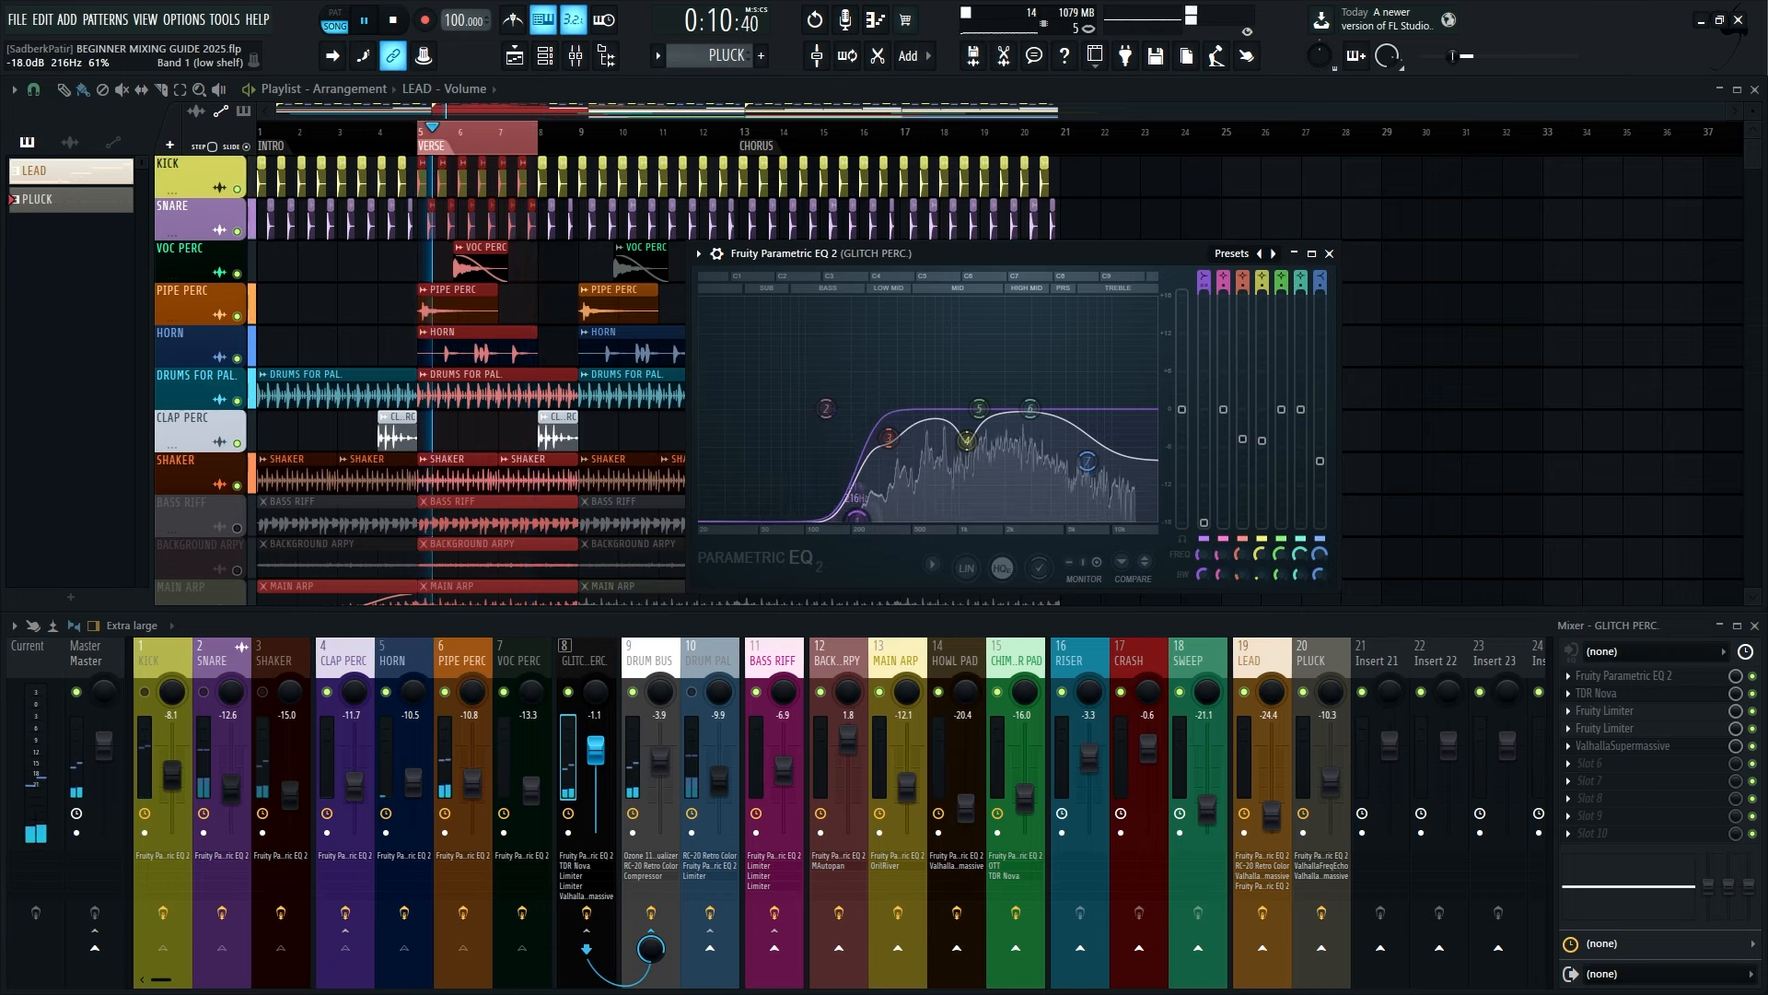
drag(889, 436, 971, 431)
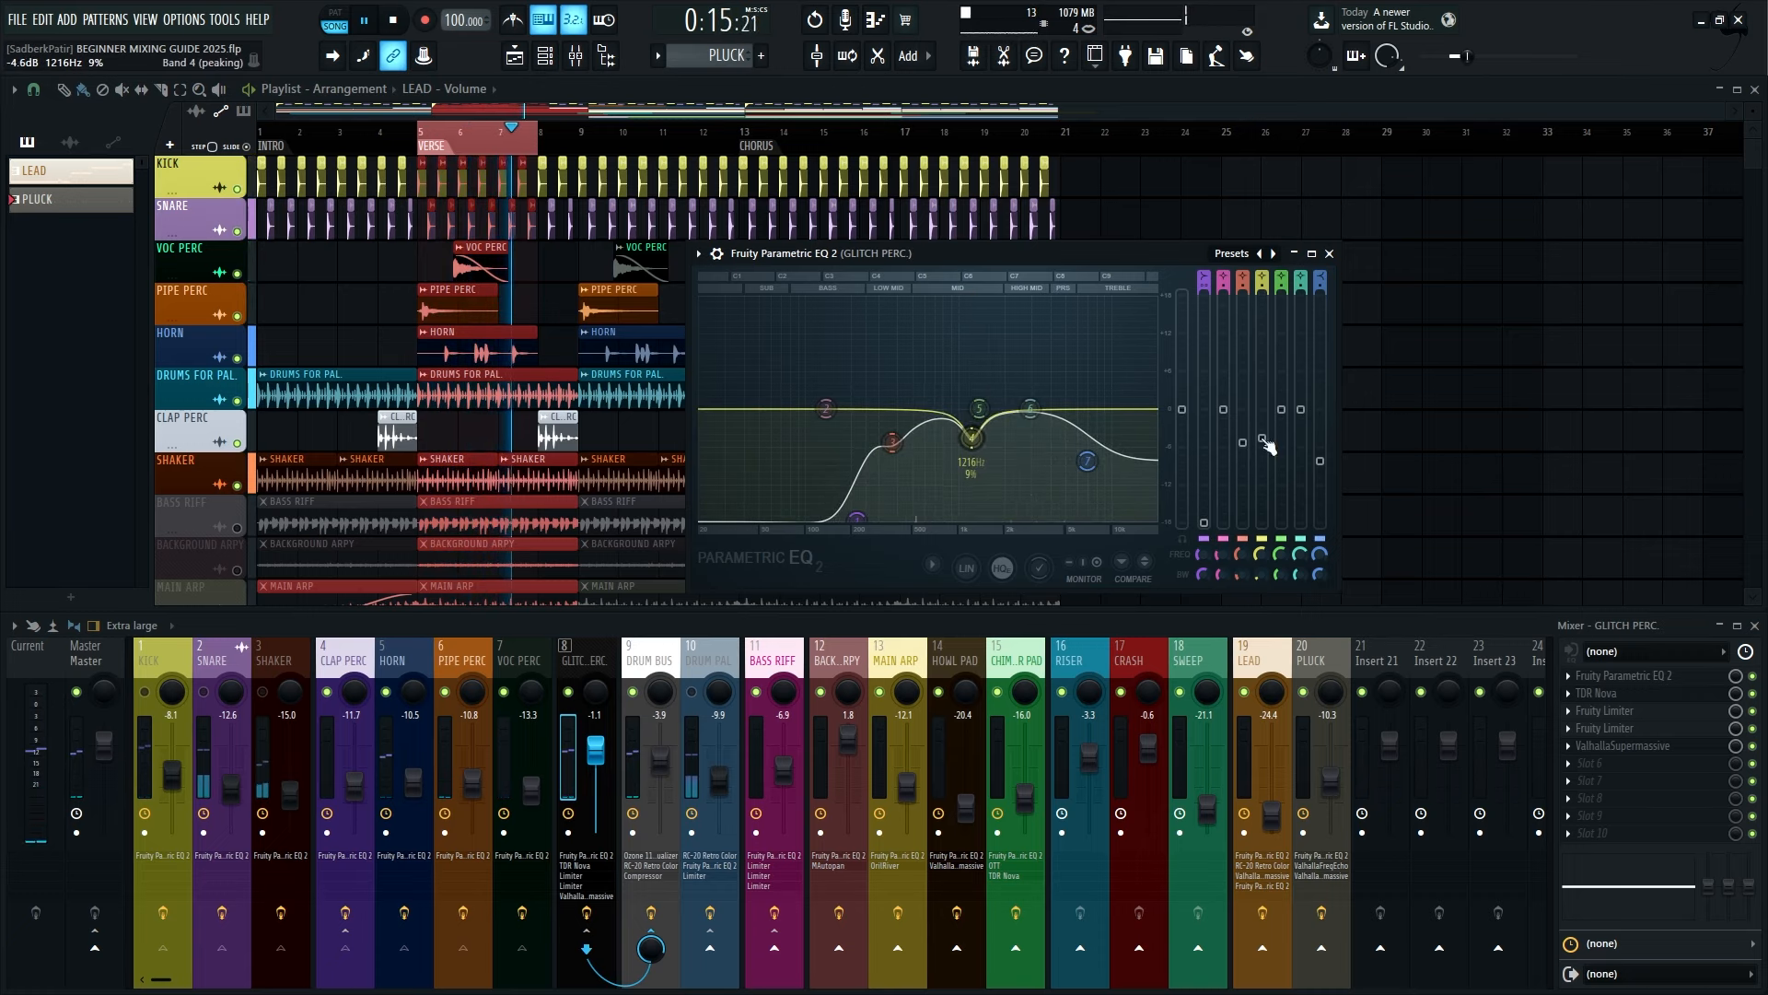
mouse_move(1087, 461)
mouse_down()
mouse_move(1095, 348)
mouse_move(1085, 453)
mouse_up()
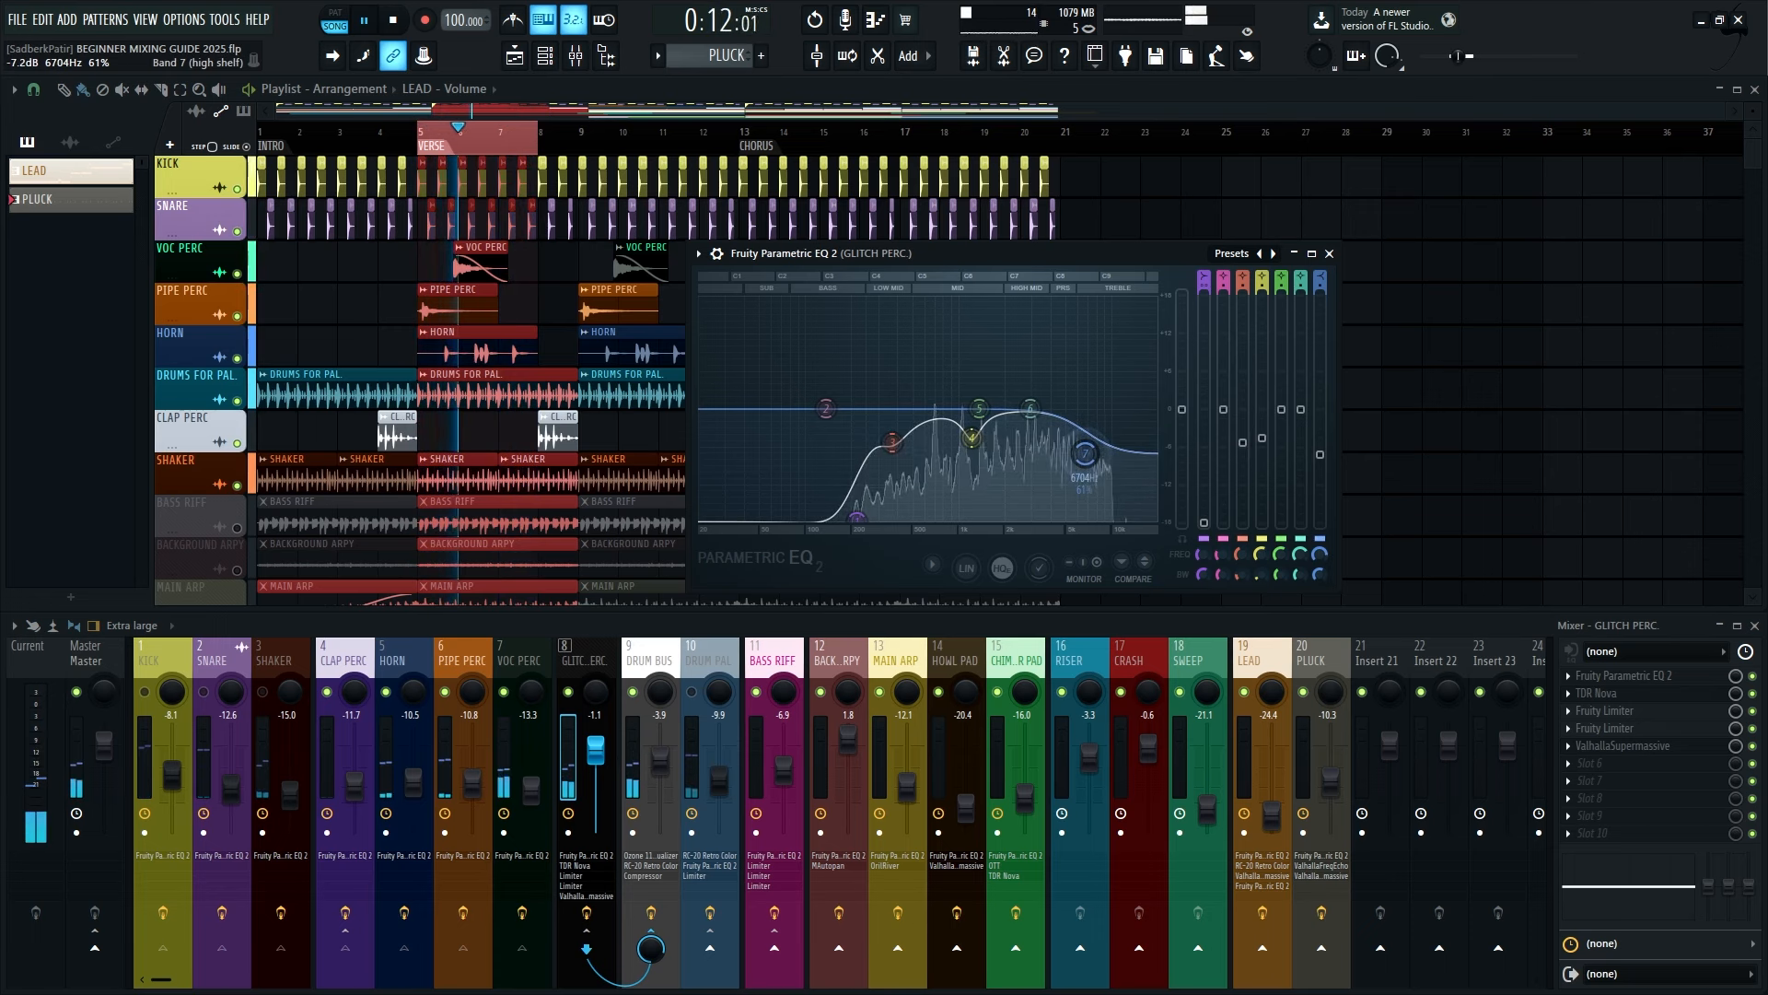
click(1329, 254)
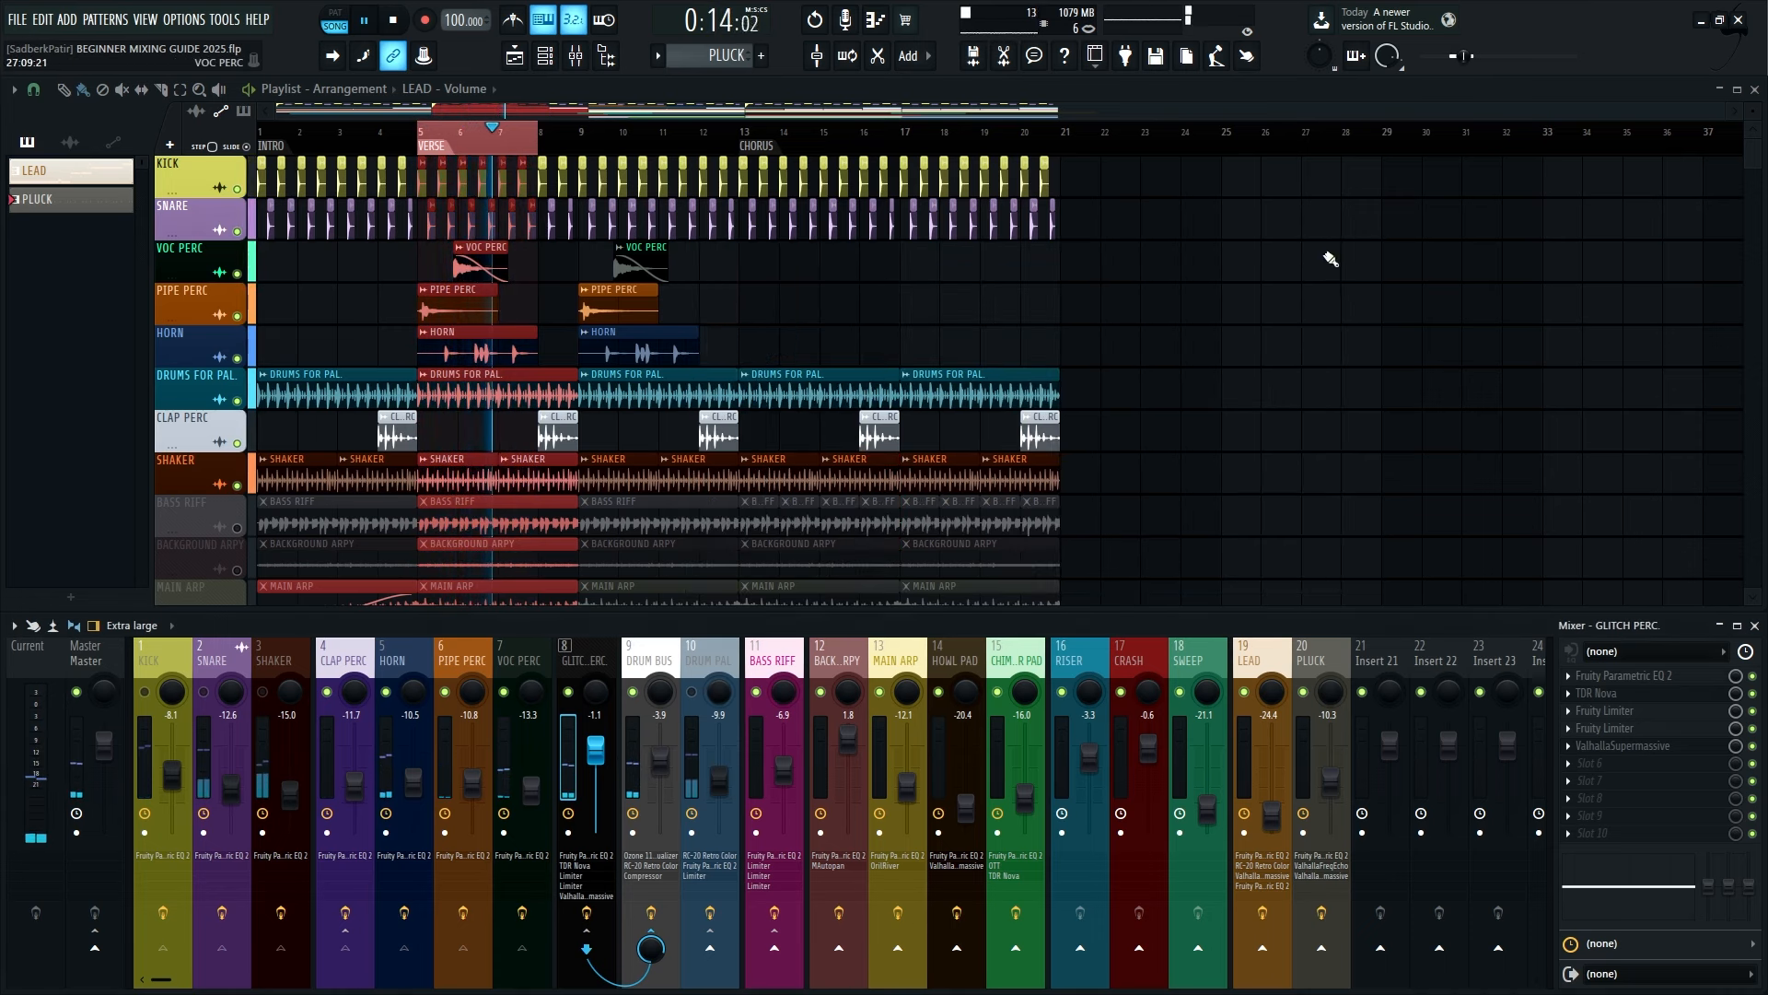
Deepen the band III cut around 3 kHz in GLITCH PERC's TDR Nova equalizer
click(1639, 698)
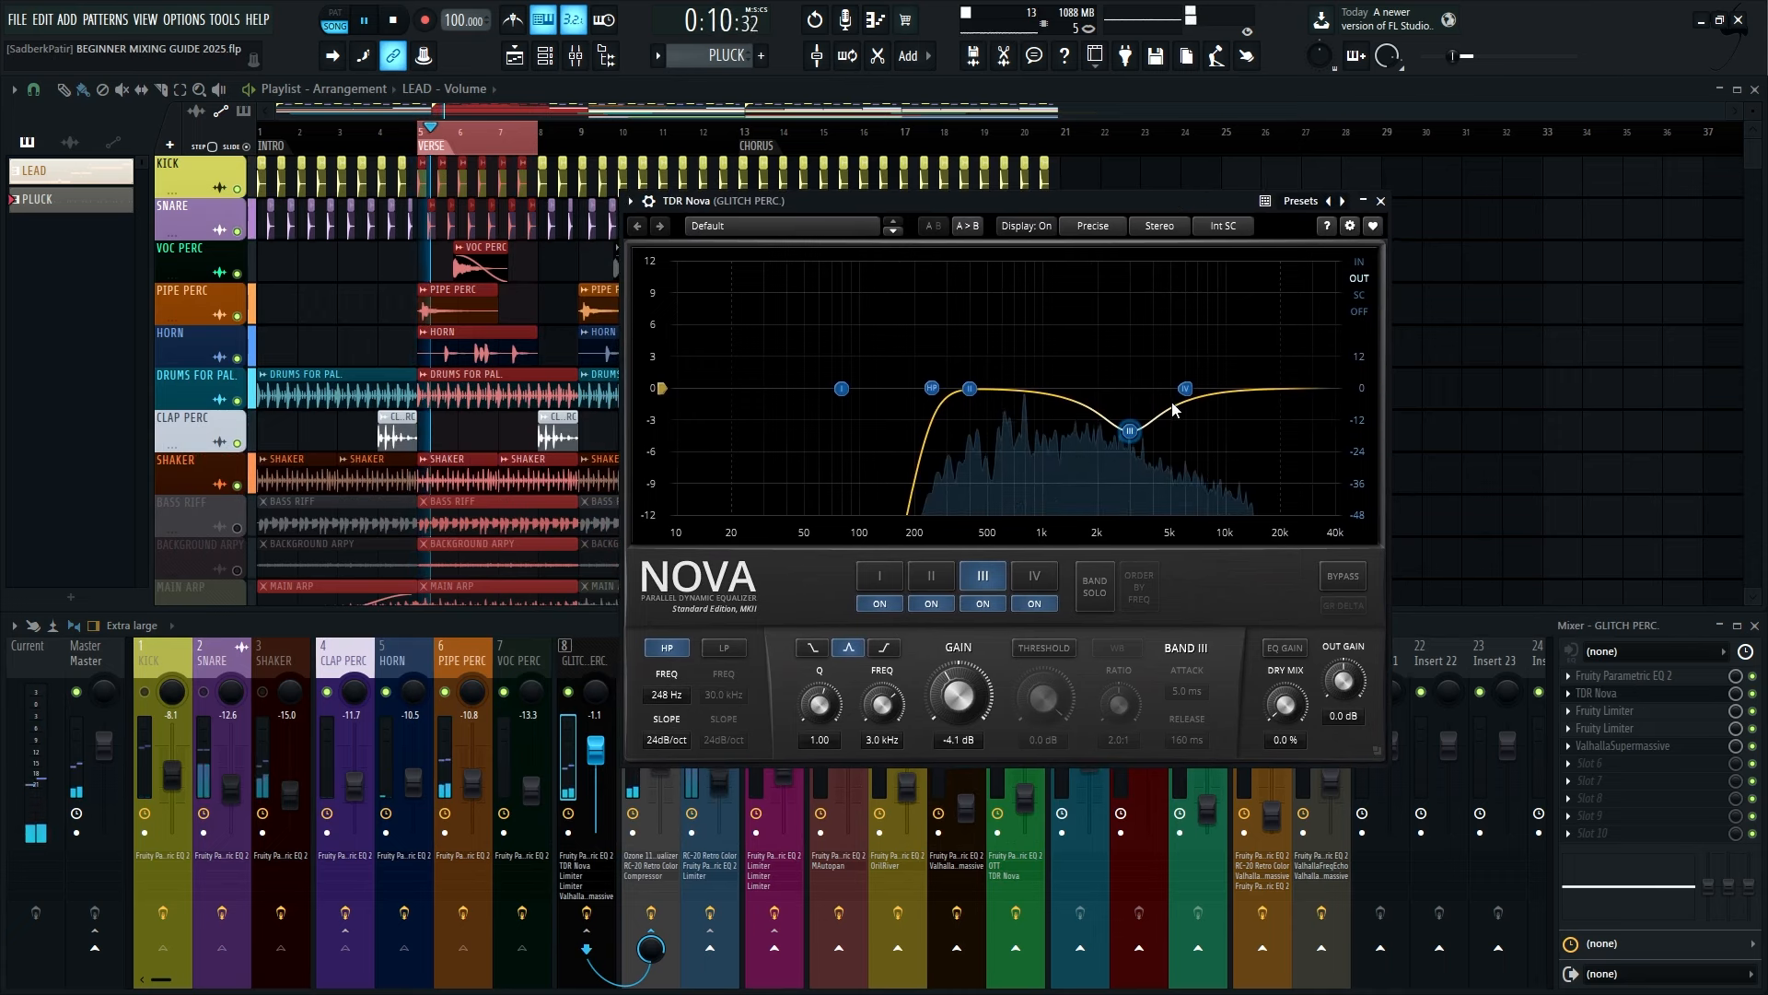
mouse_move(1130, 430)
mouse_down()
mouse_move(1133, 187)
mouse_move(1132, 442)
mouse_up()
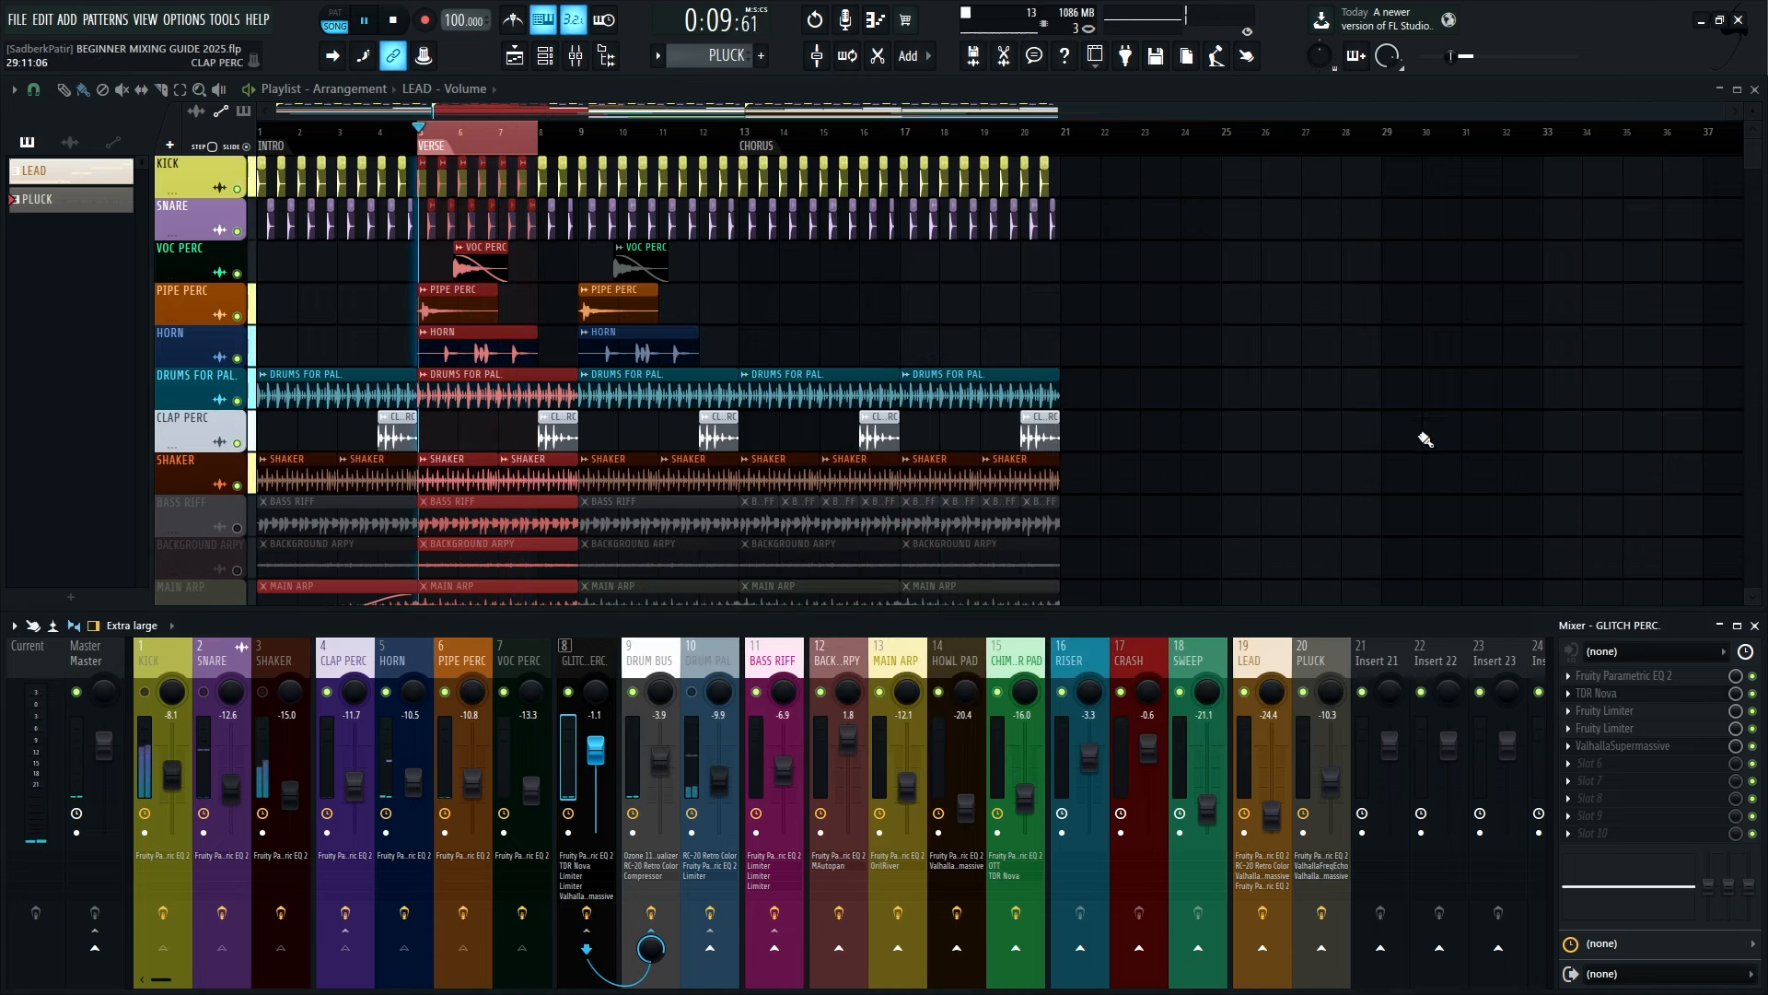
Show the first Fruity Limiter on GLITCH PERC and unmute the KICK and SNARE mixer tracks to trigger its sidechain
click(1602, 717)
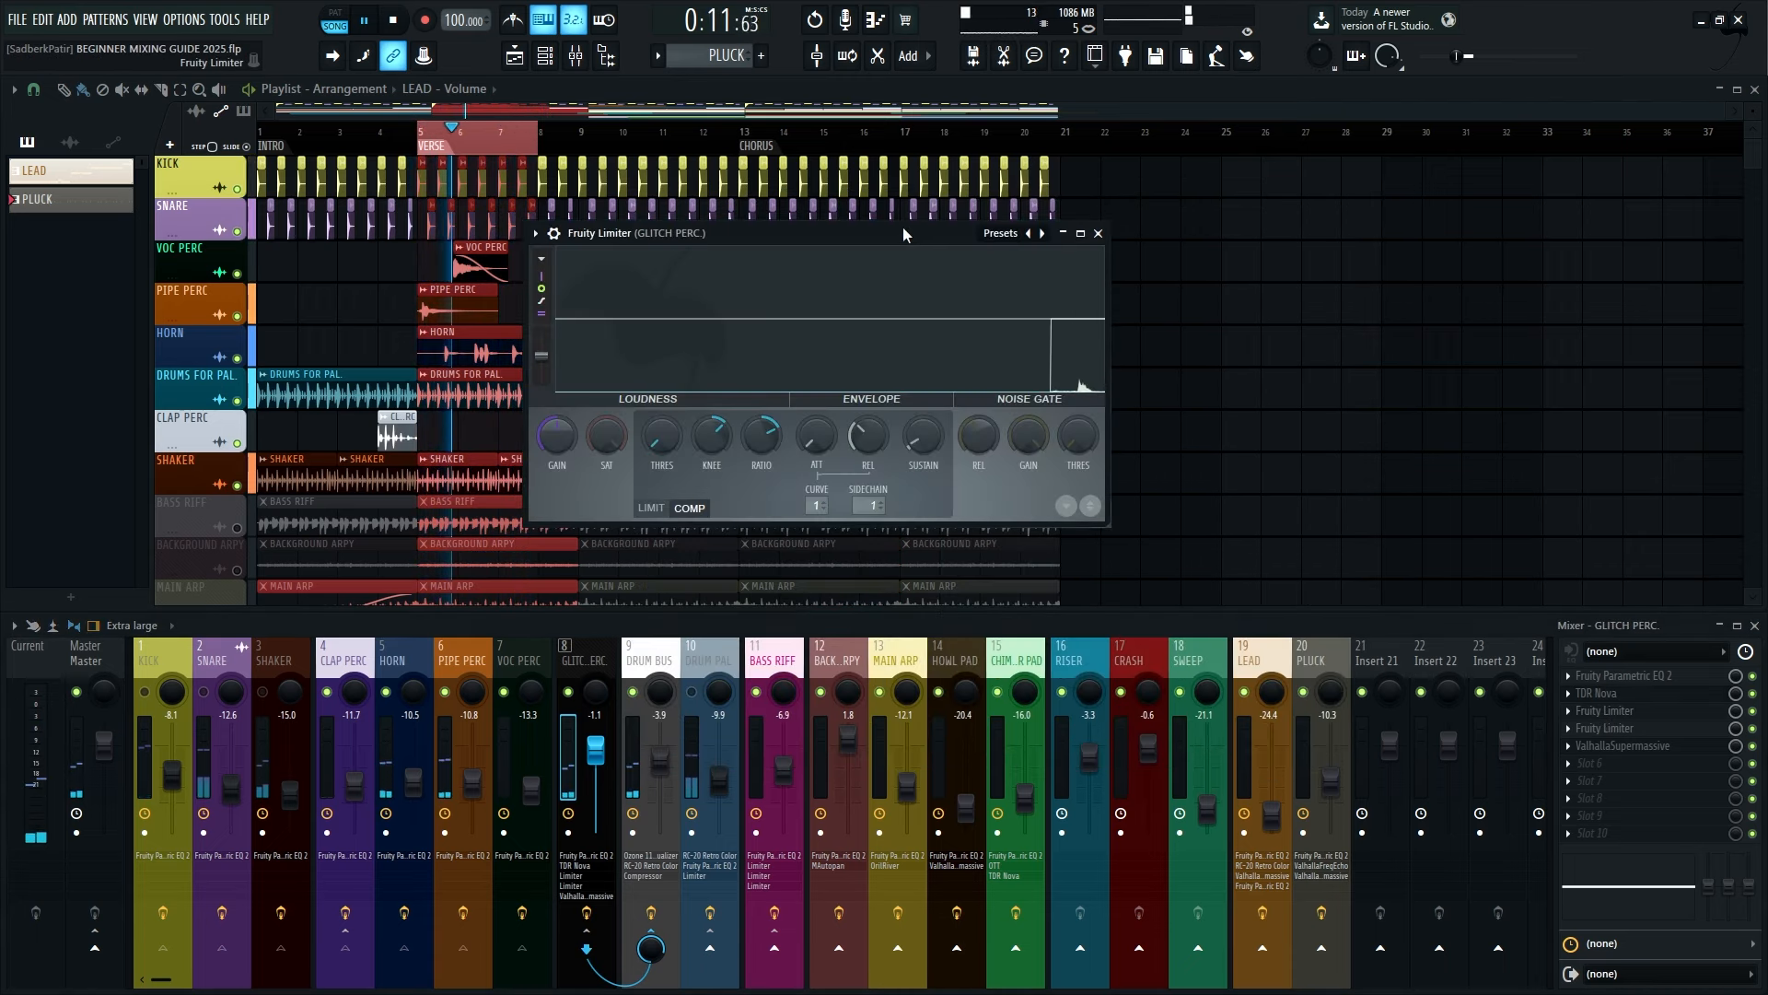
drag(900, 227, 991, 227)
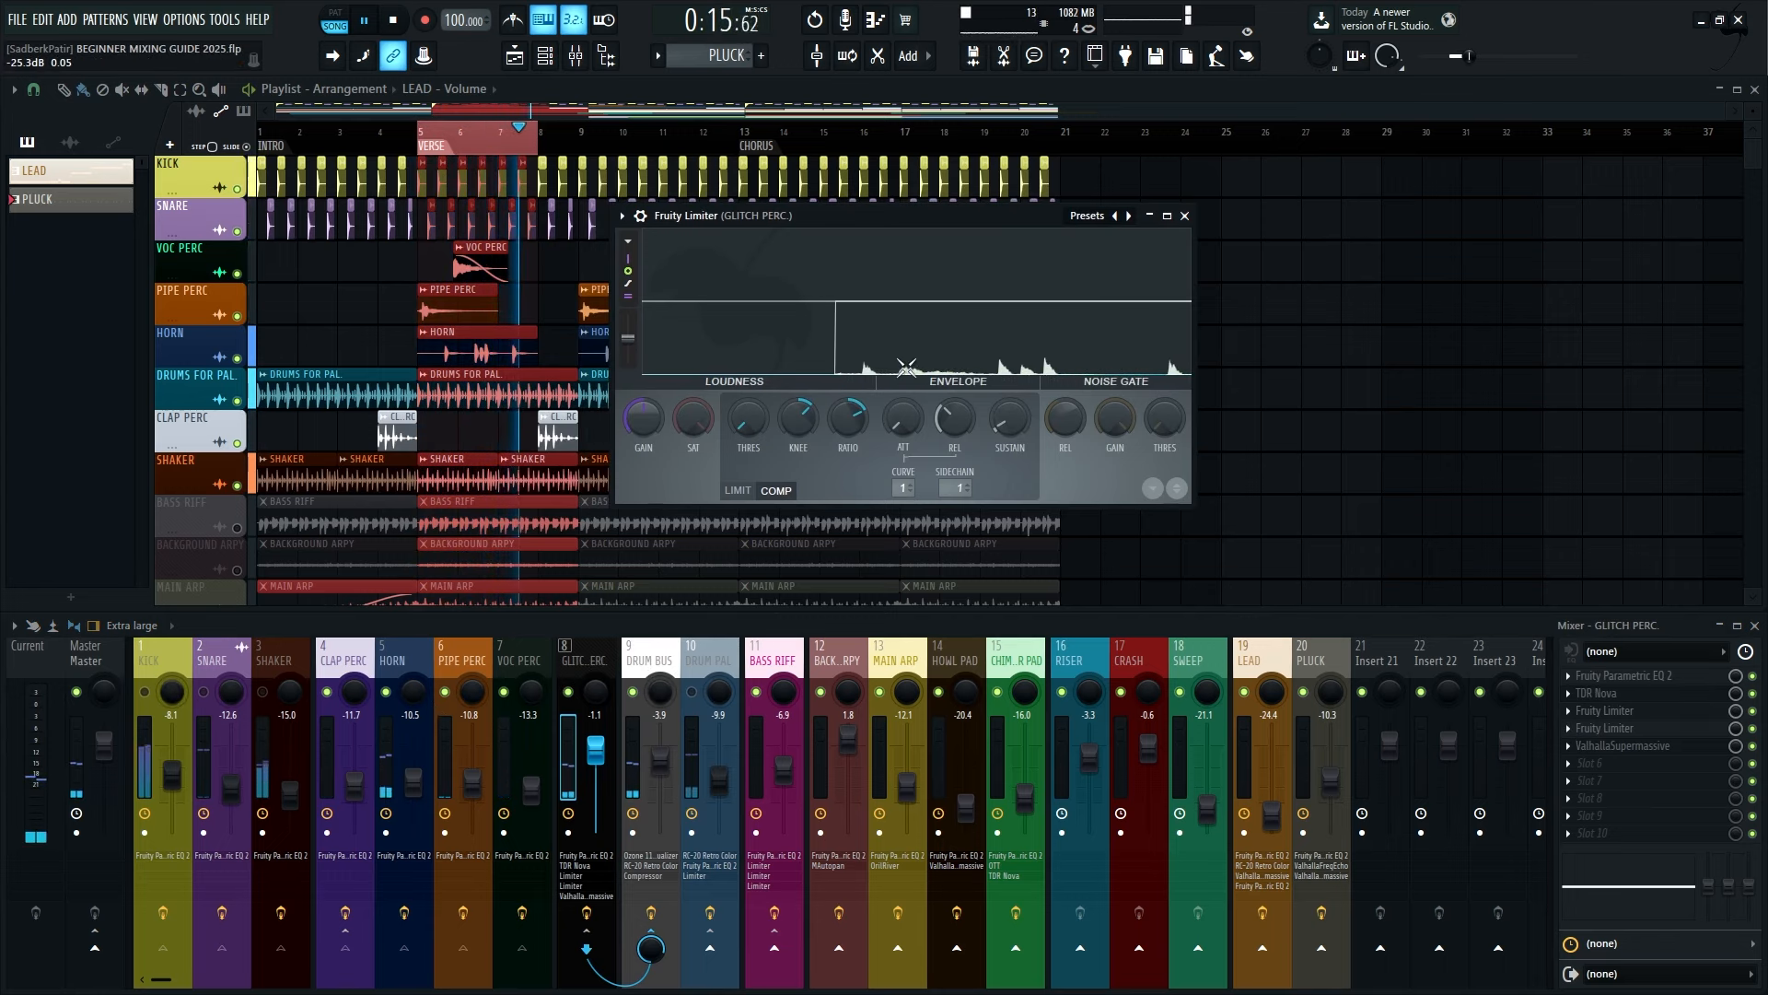
click(145, 692)
click(204, 691)
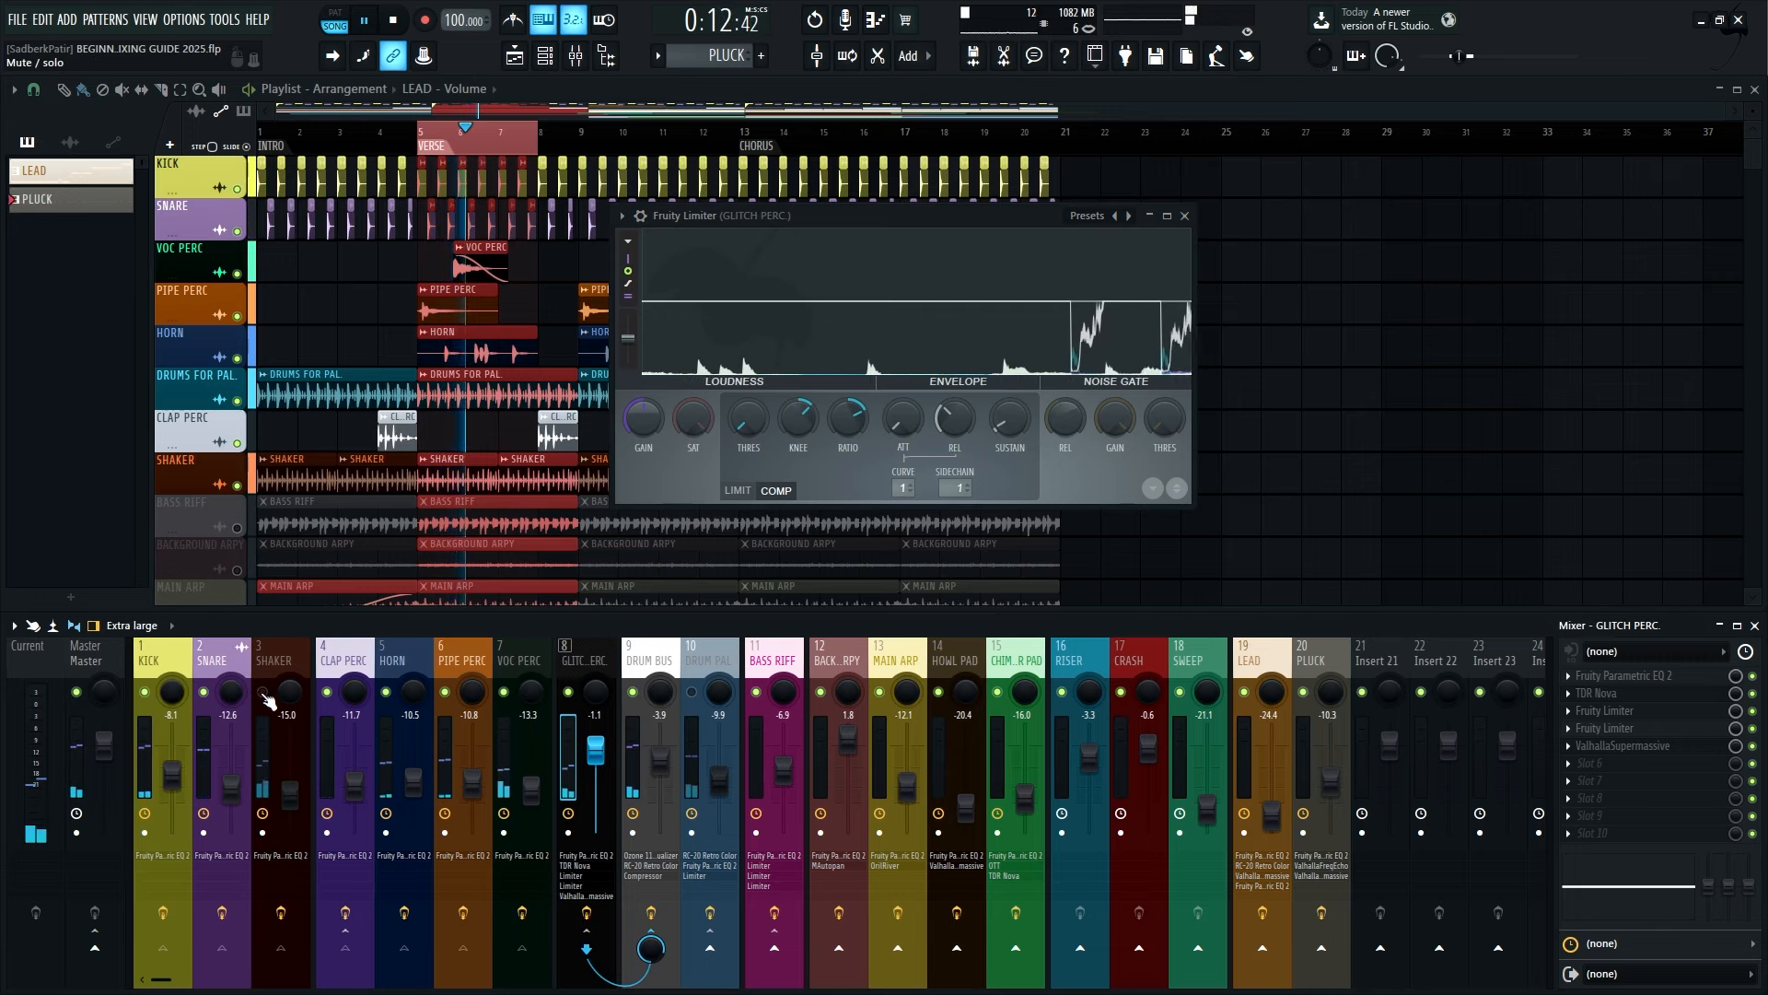
Open GLITCH PERC's second Fruity Limiter and arrange both limiter windows side by side
click(1604, 728)
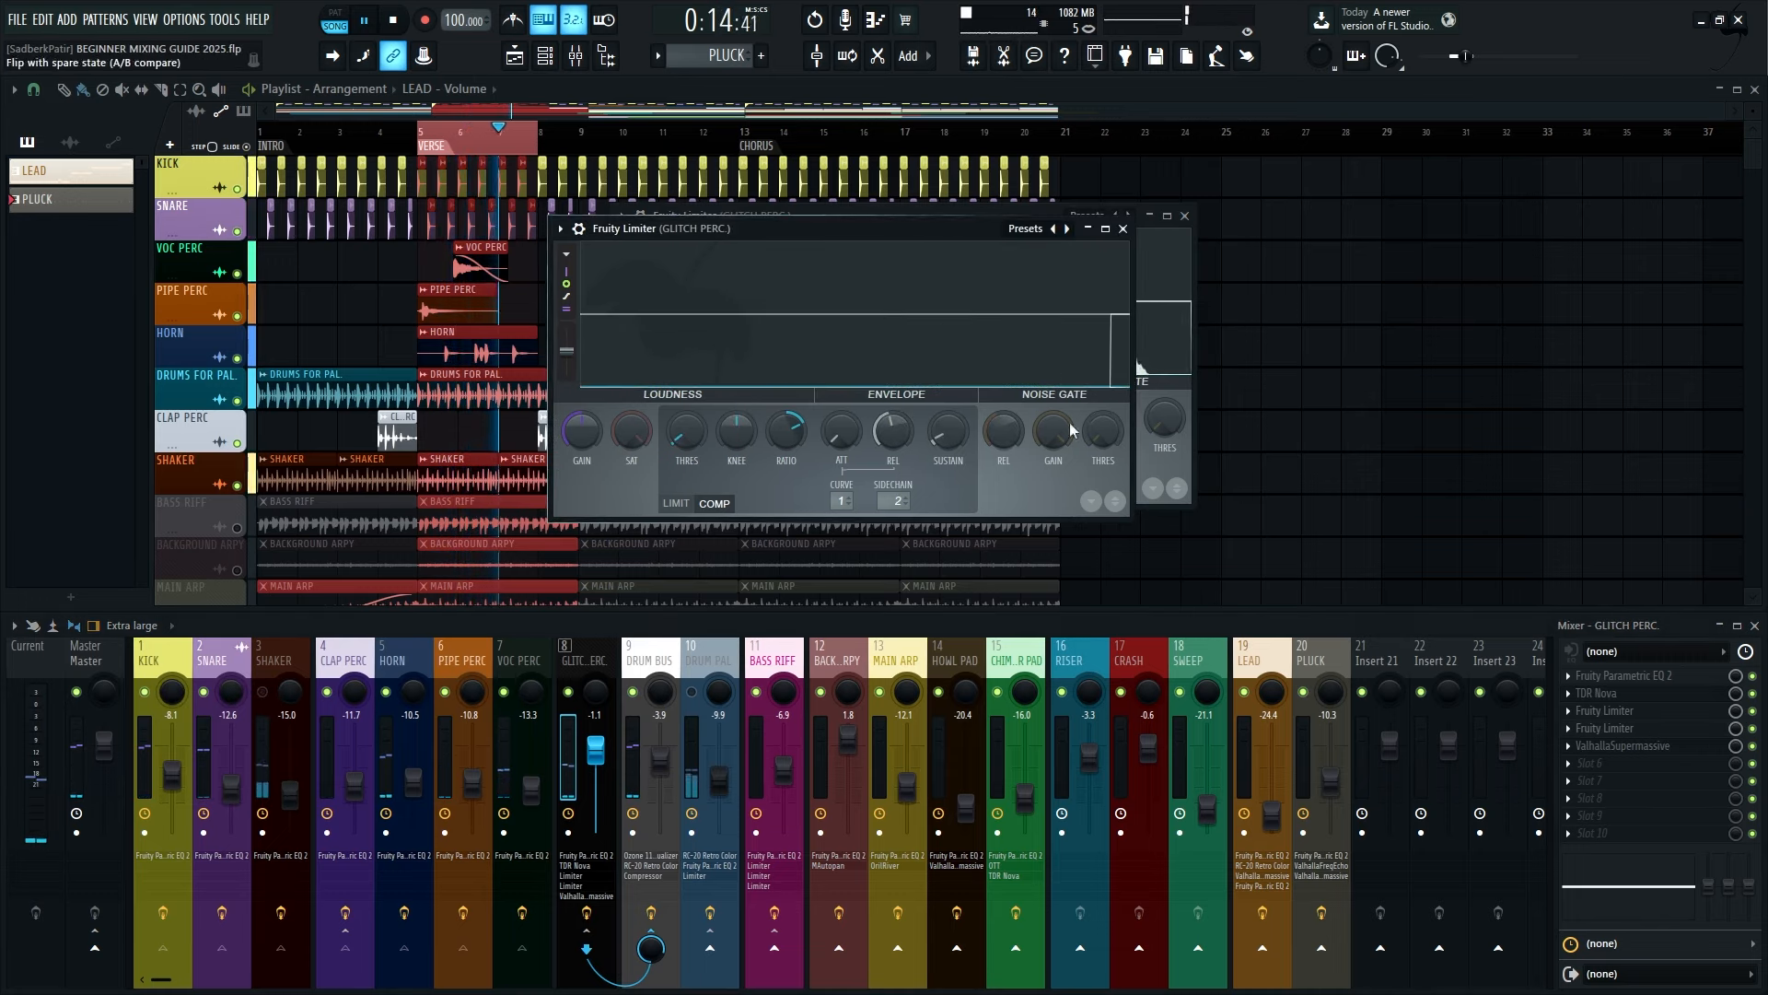
drag(934, 233, 544, 240)
drag(875, 213, 1071, 230)
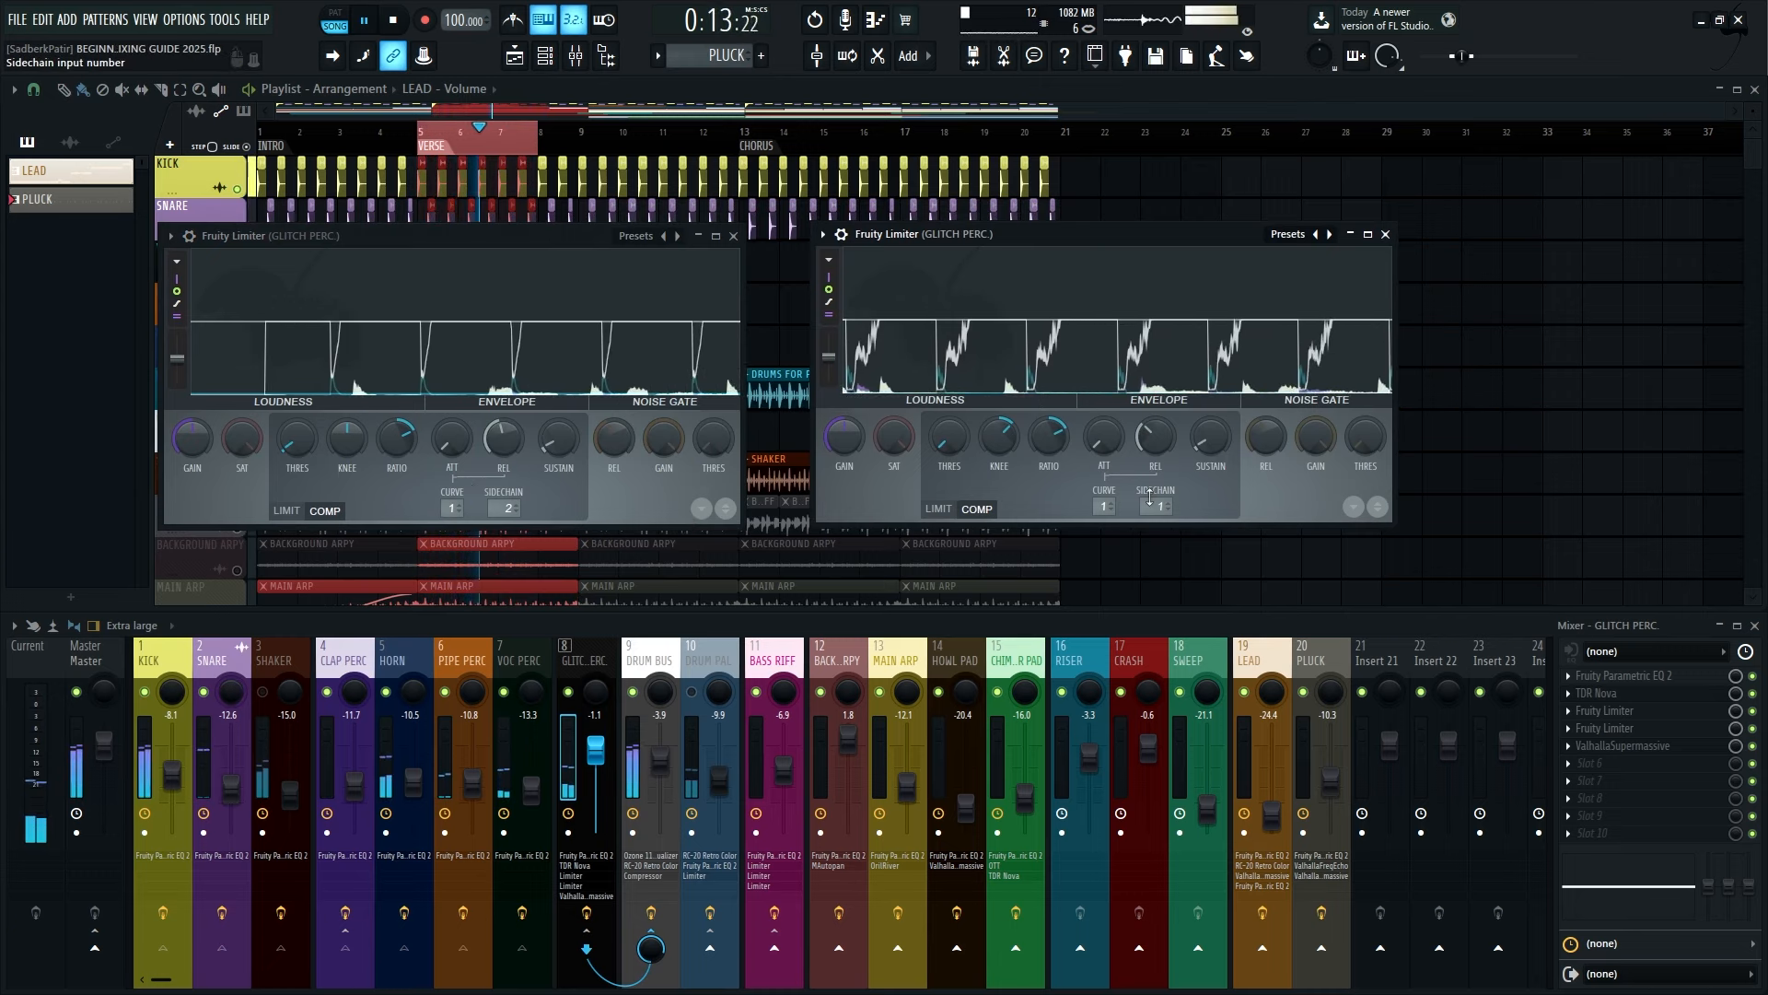
Check the SNARE track's routing, and adjust the compressor threshold of the GLITCH PERC limiter that uses sidechain input 2
click(212, 661)
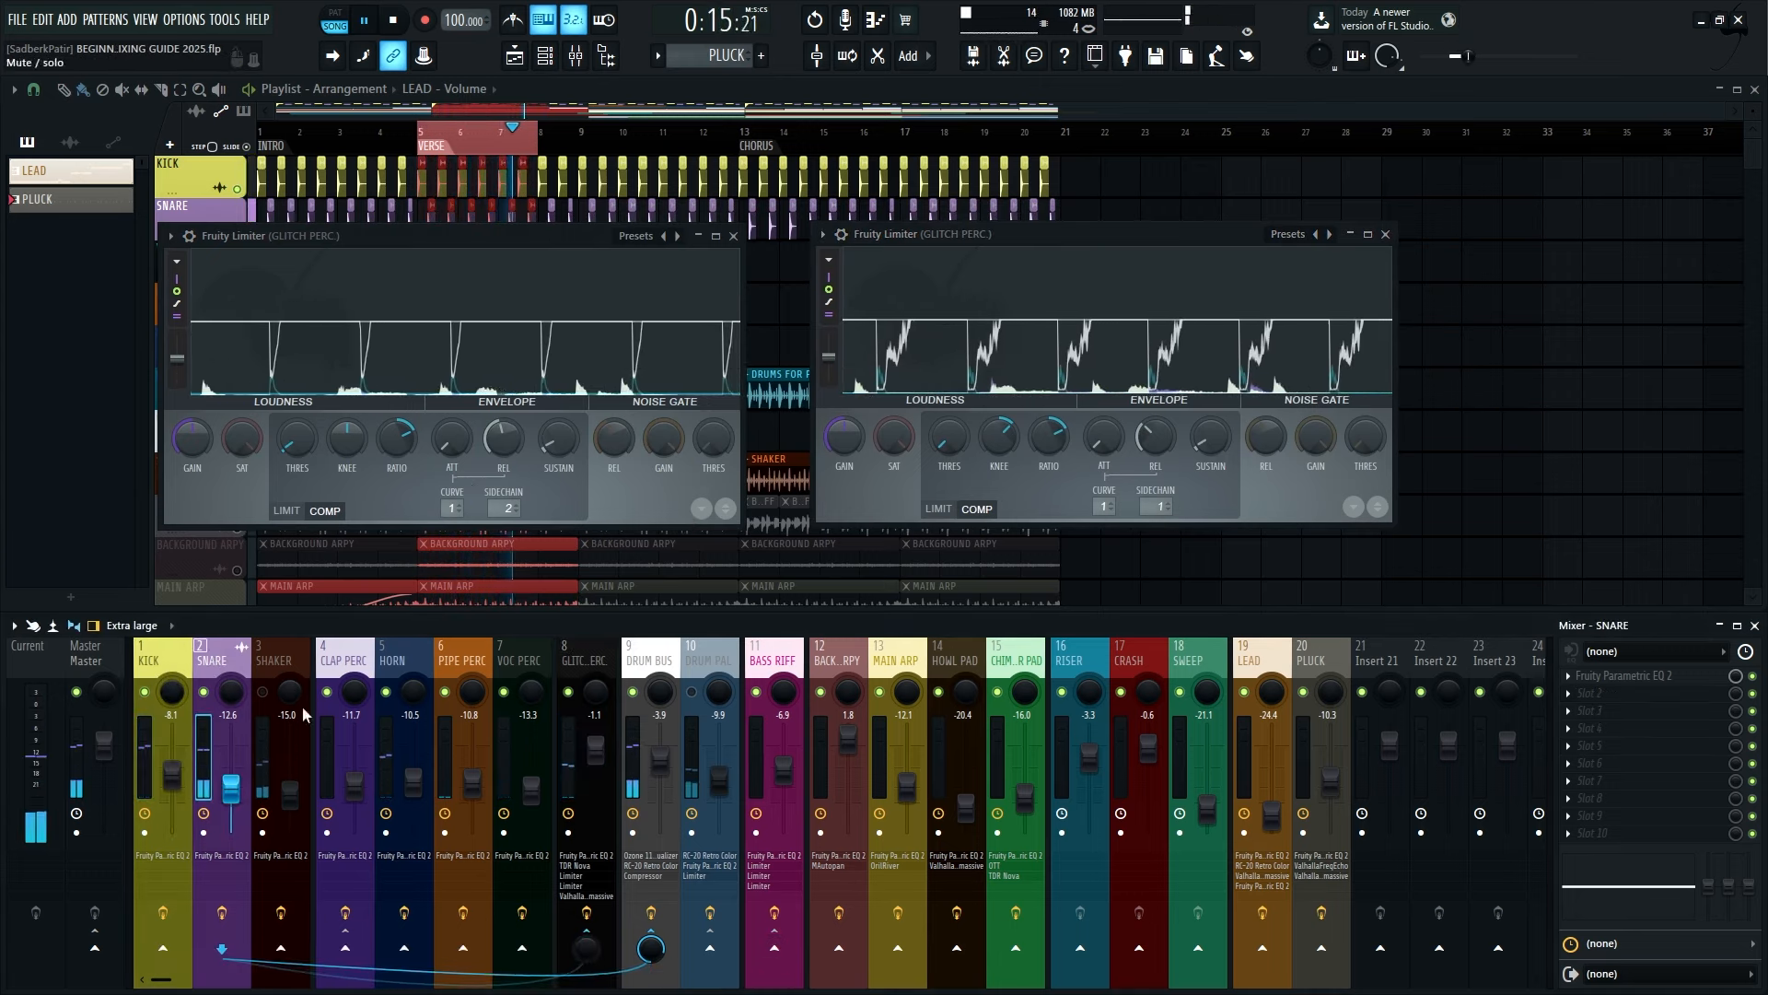
drag(593, 242, 611, 258)
key(space)
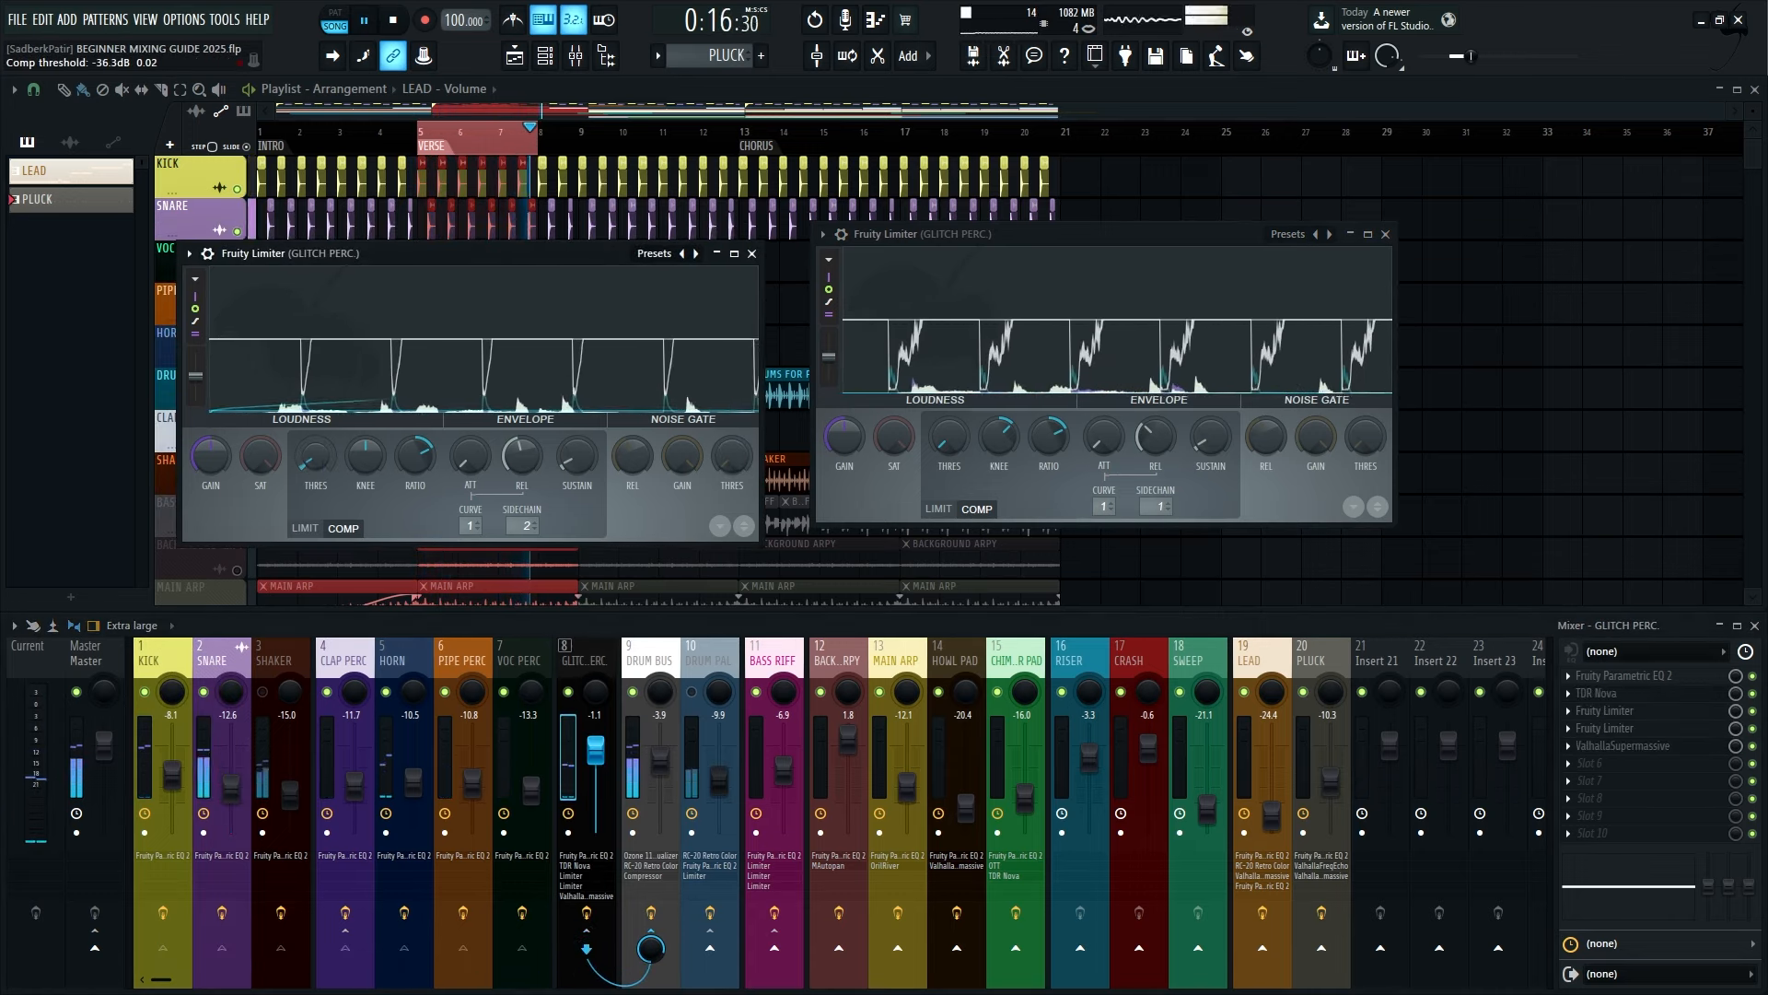
drag(315, 455, 315, 488)
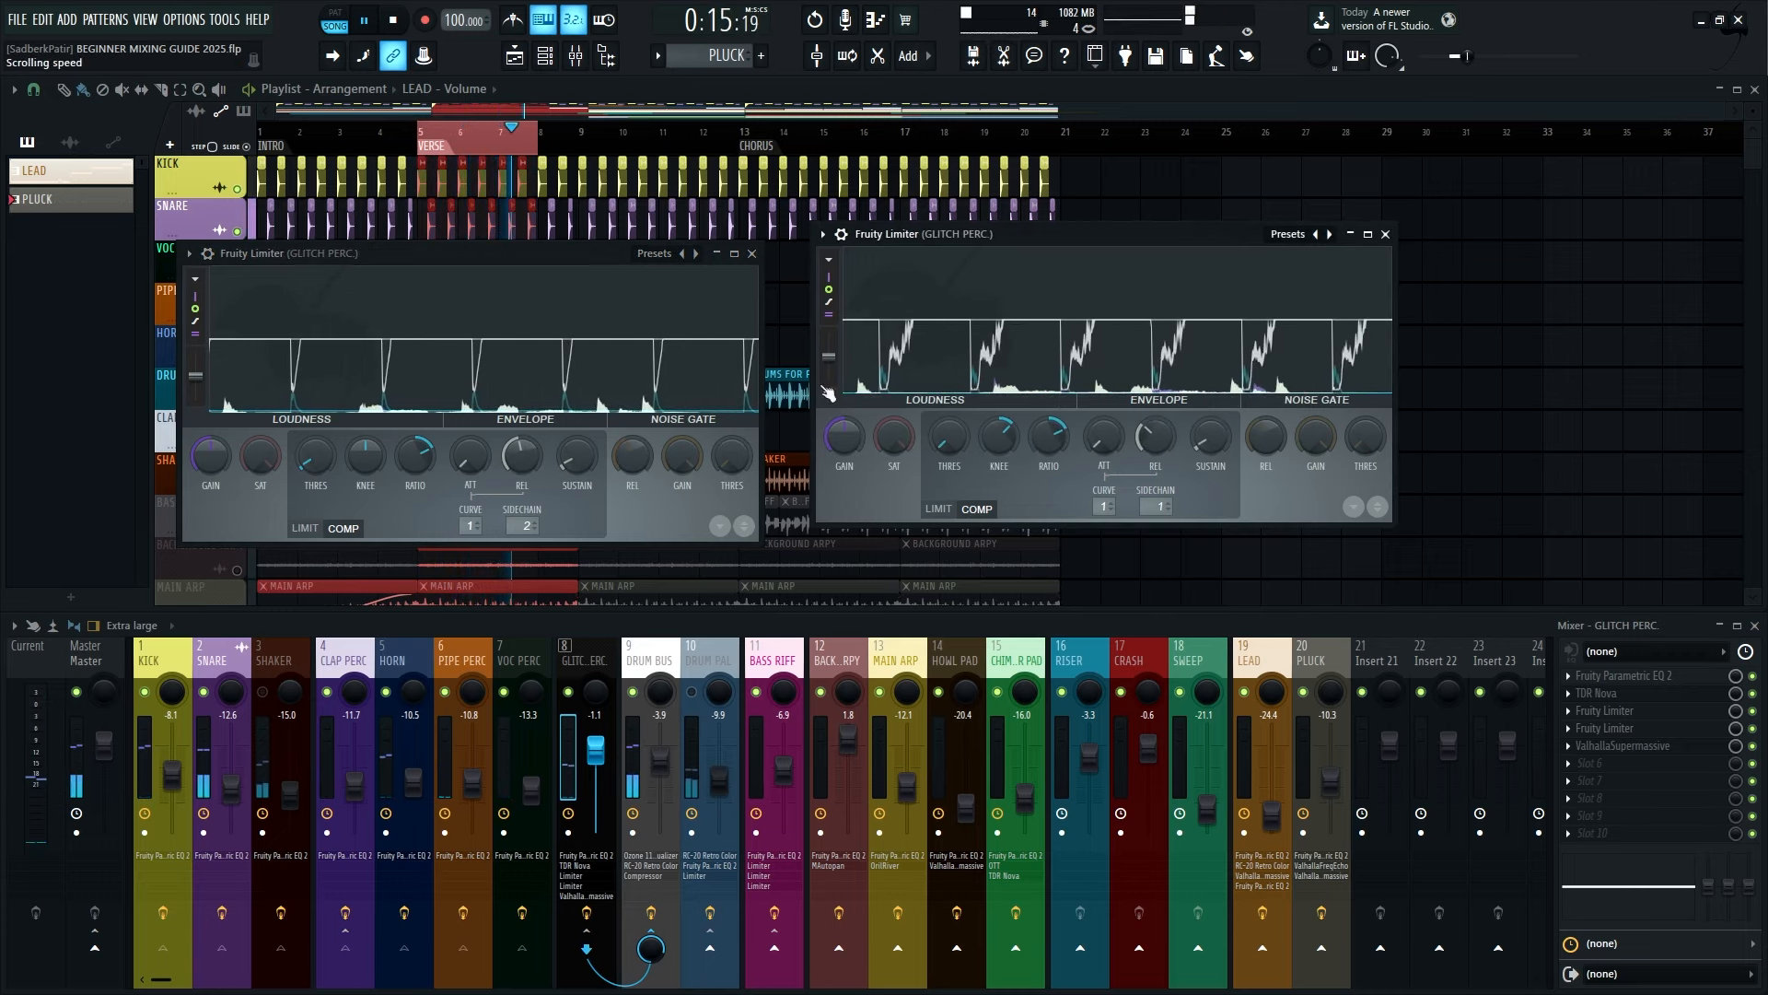
Compare GLITCH PERC with both Fruity Limiters bypassed and re-enabled during playback, and close their windows
click(1752, 728)
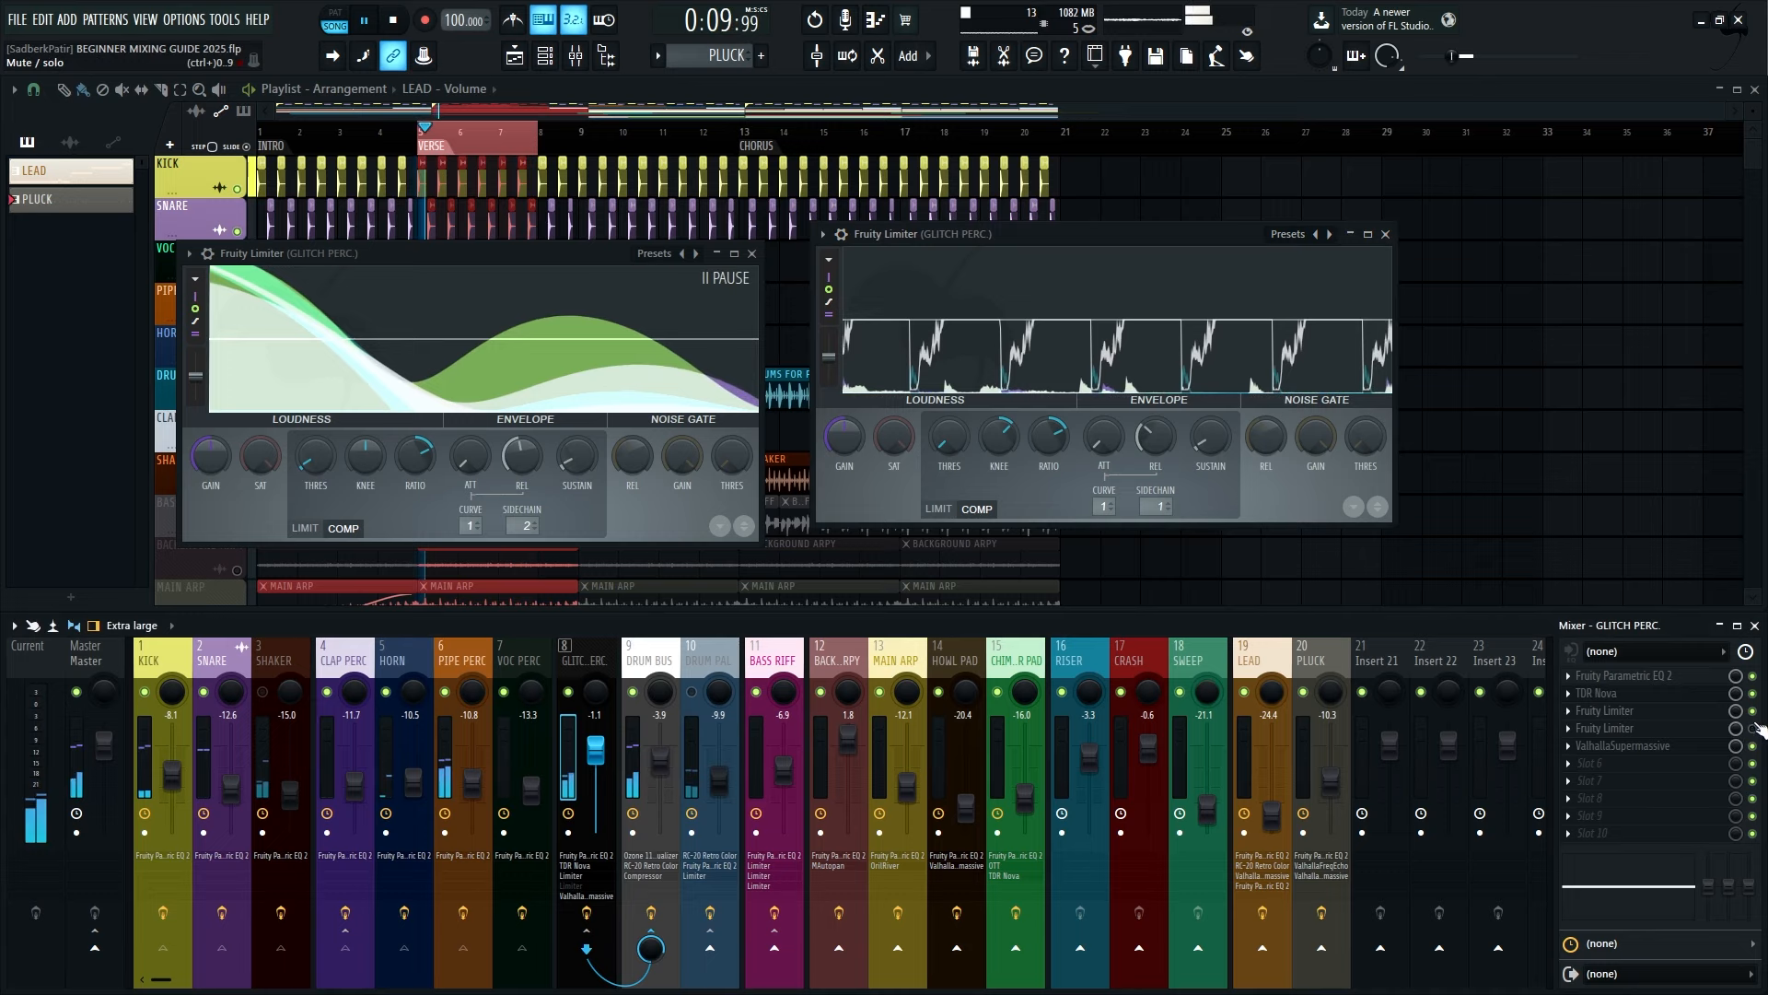
click(1752, 711)
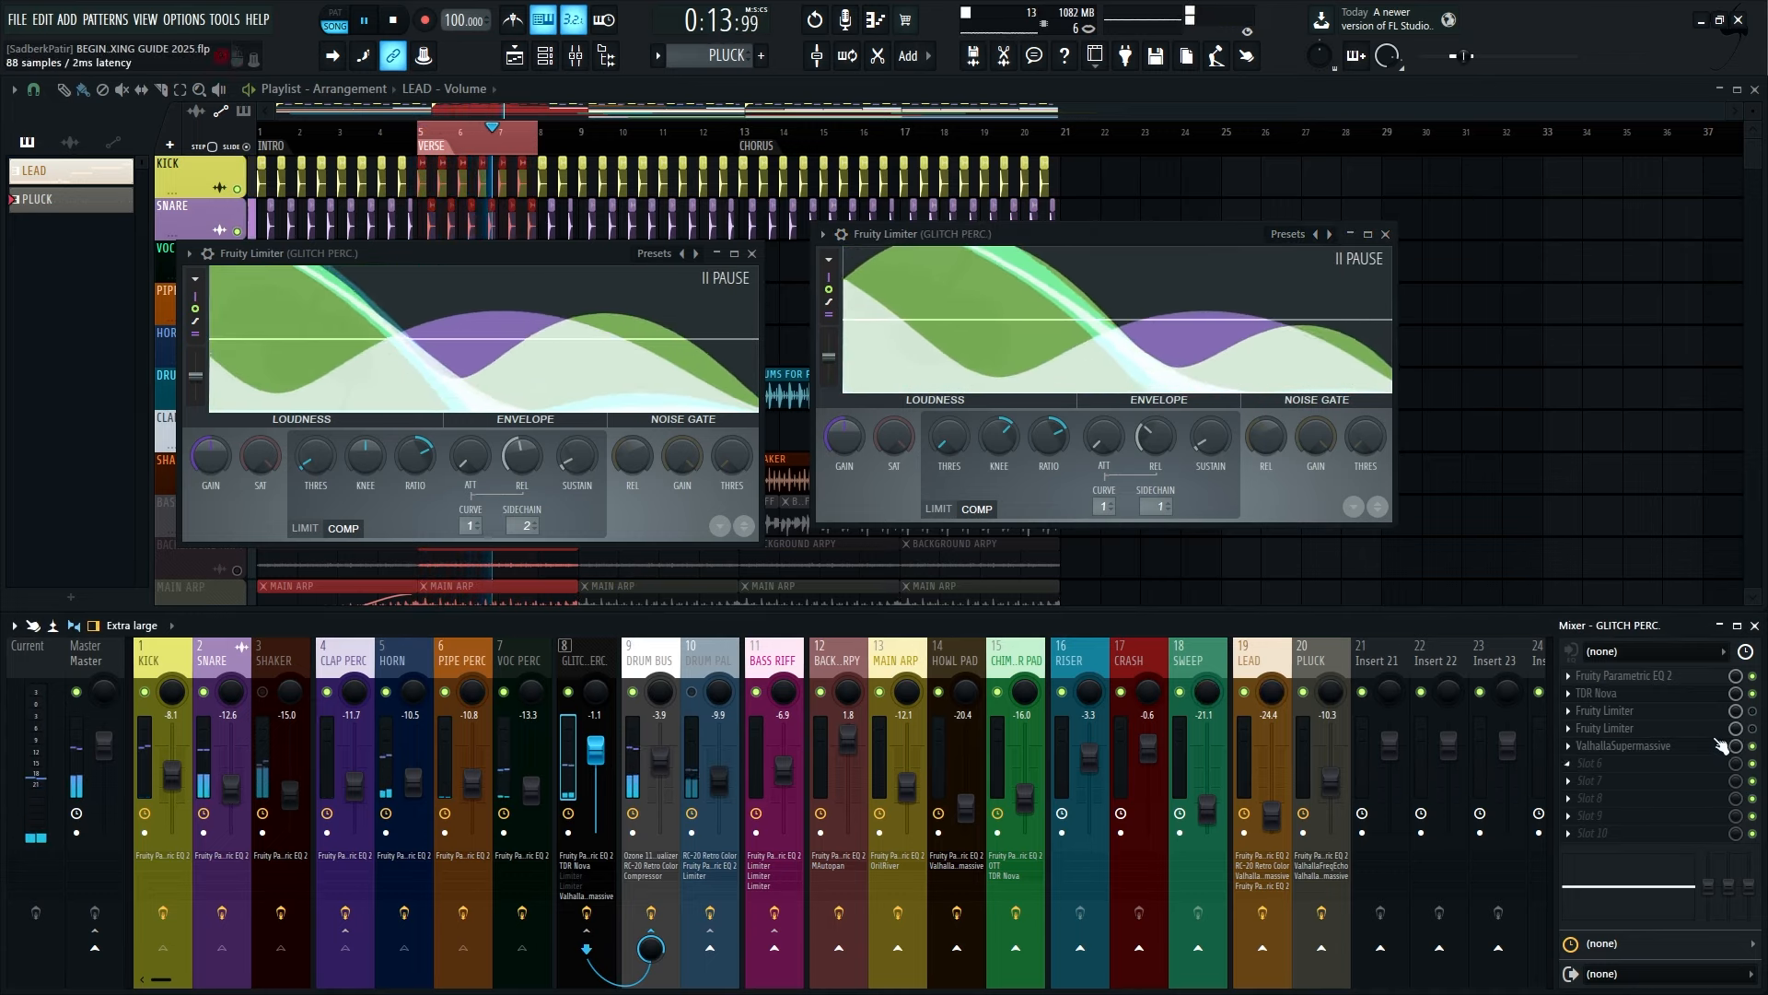
click(1753, 711)
click(1752, 729)
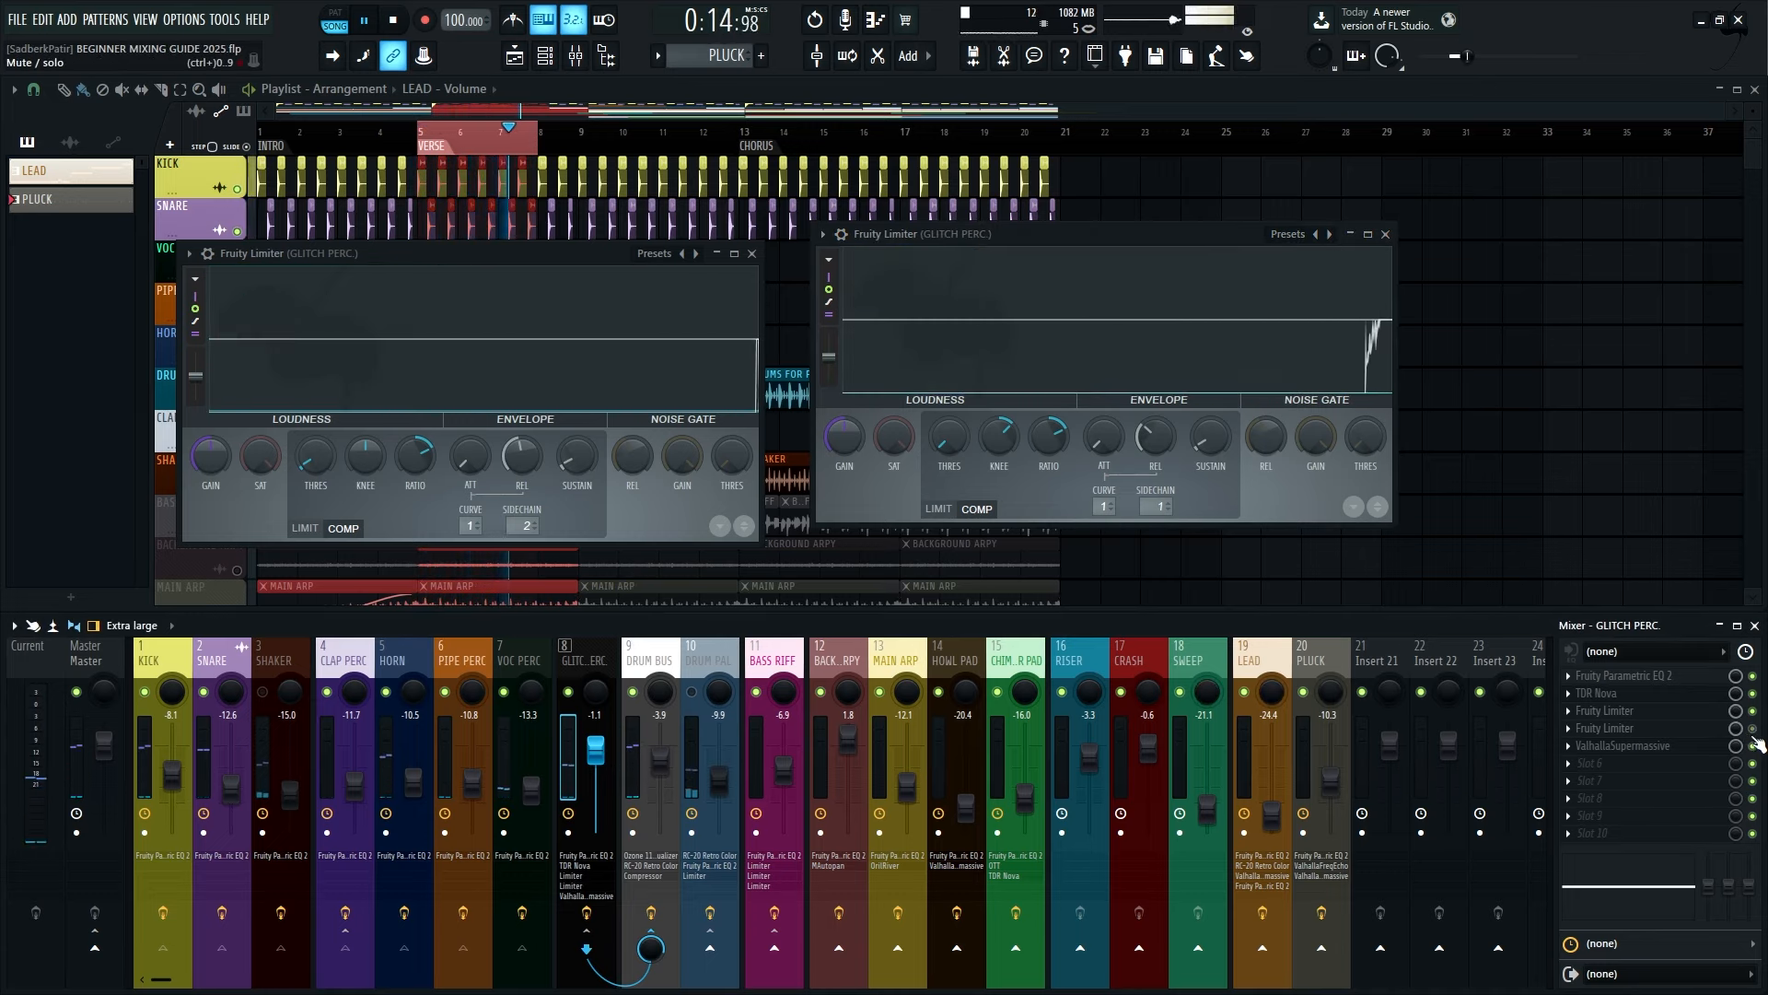
click(1386, 235)
click(752, 254)
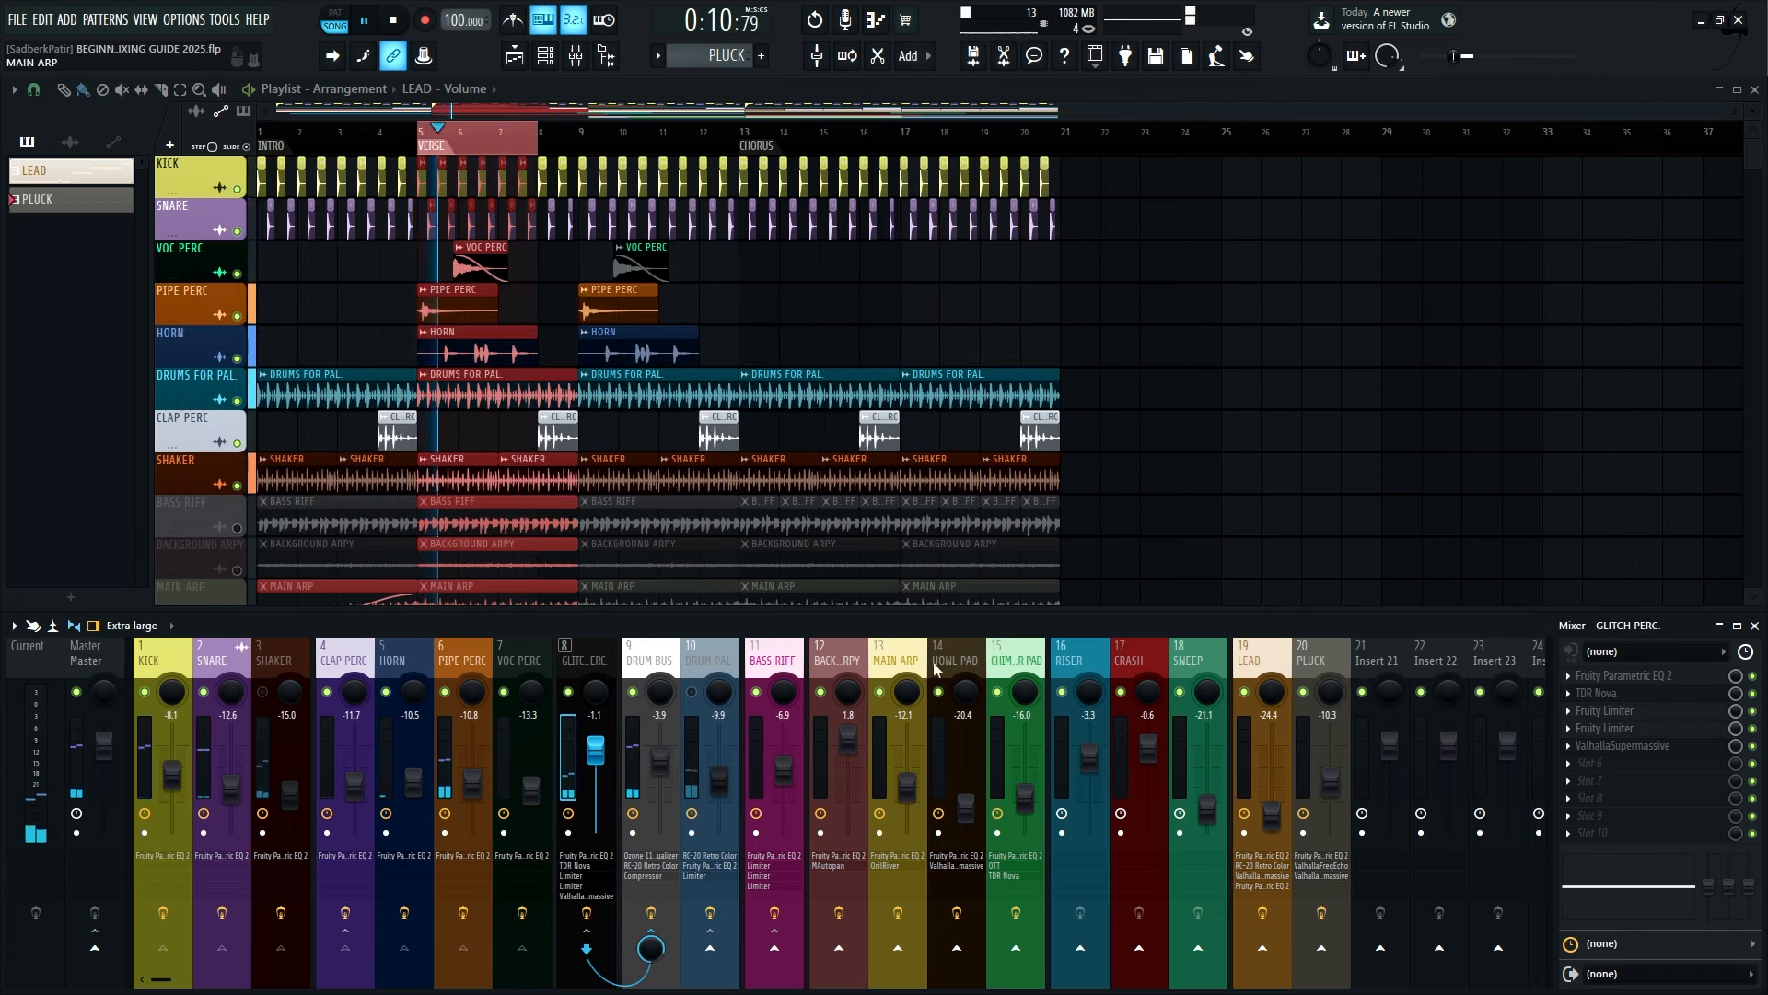
In GLITCH PERC's ValhallaSupermassive, set the mix to 8.8% and the feedback to 66.1%
click(1657, 746)
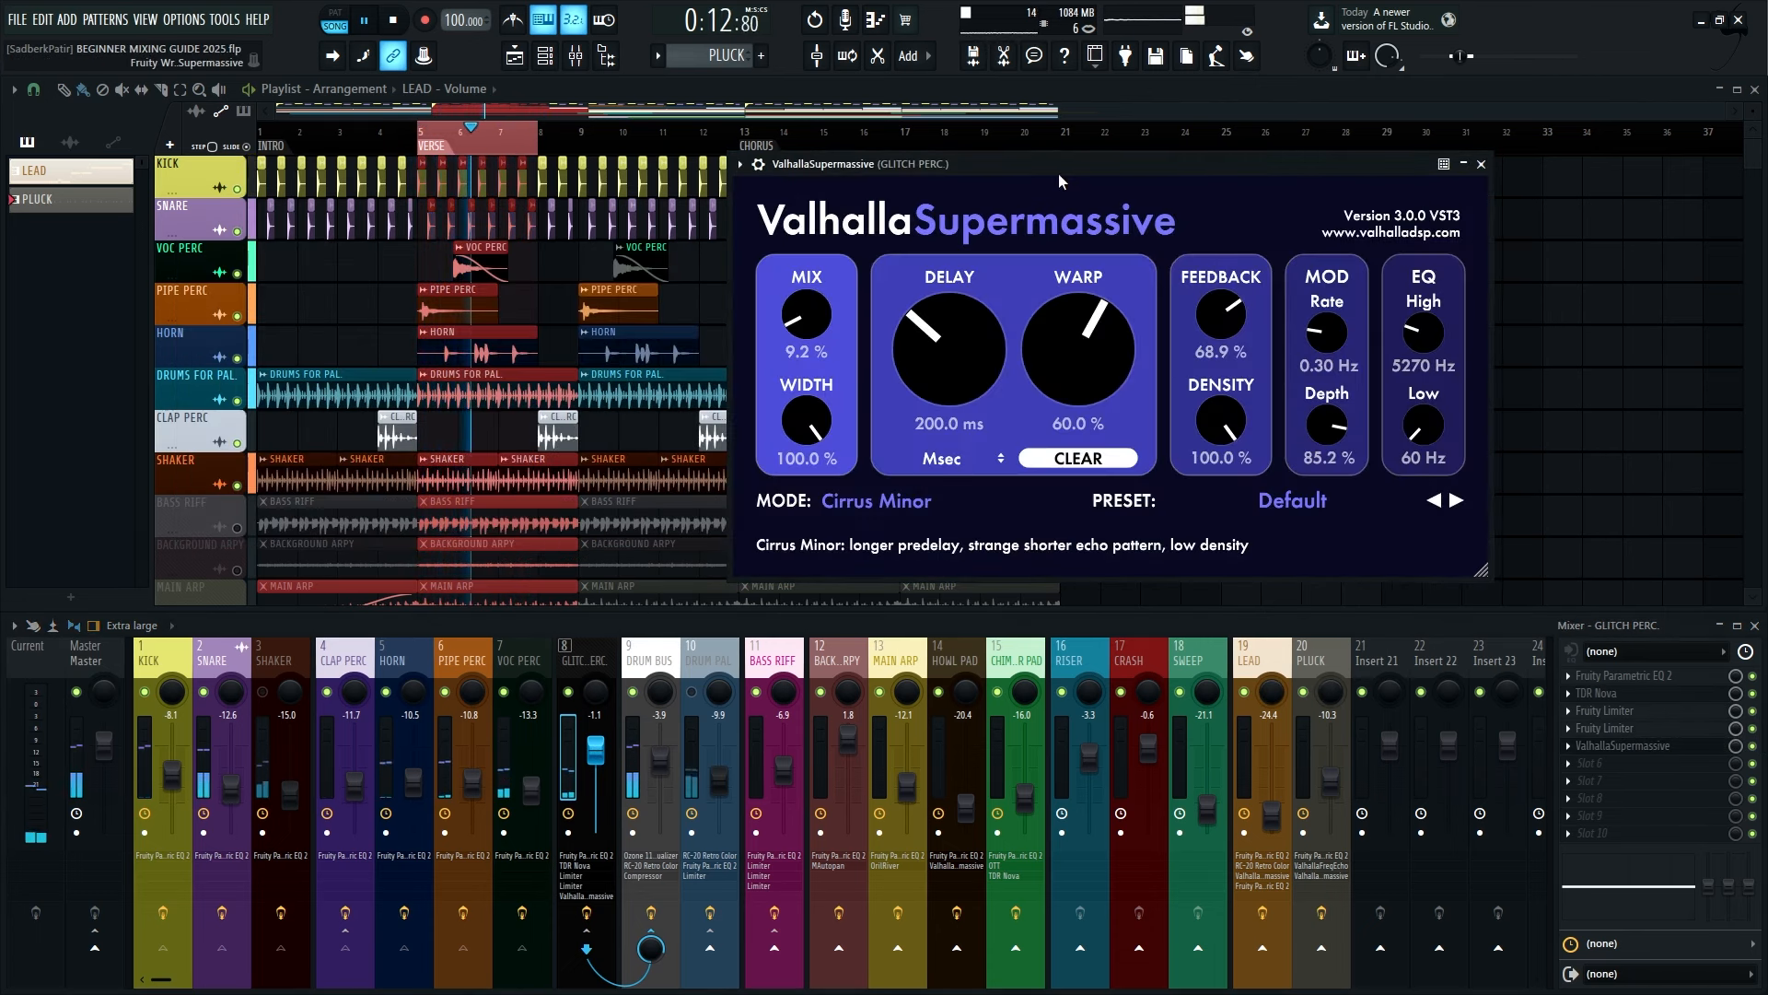
drag(1058, 174, 960, 168)
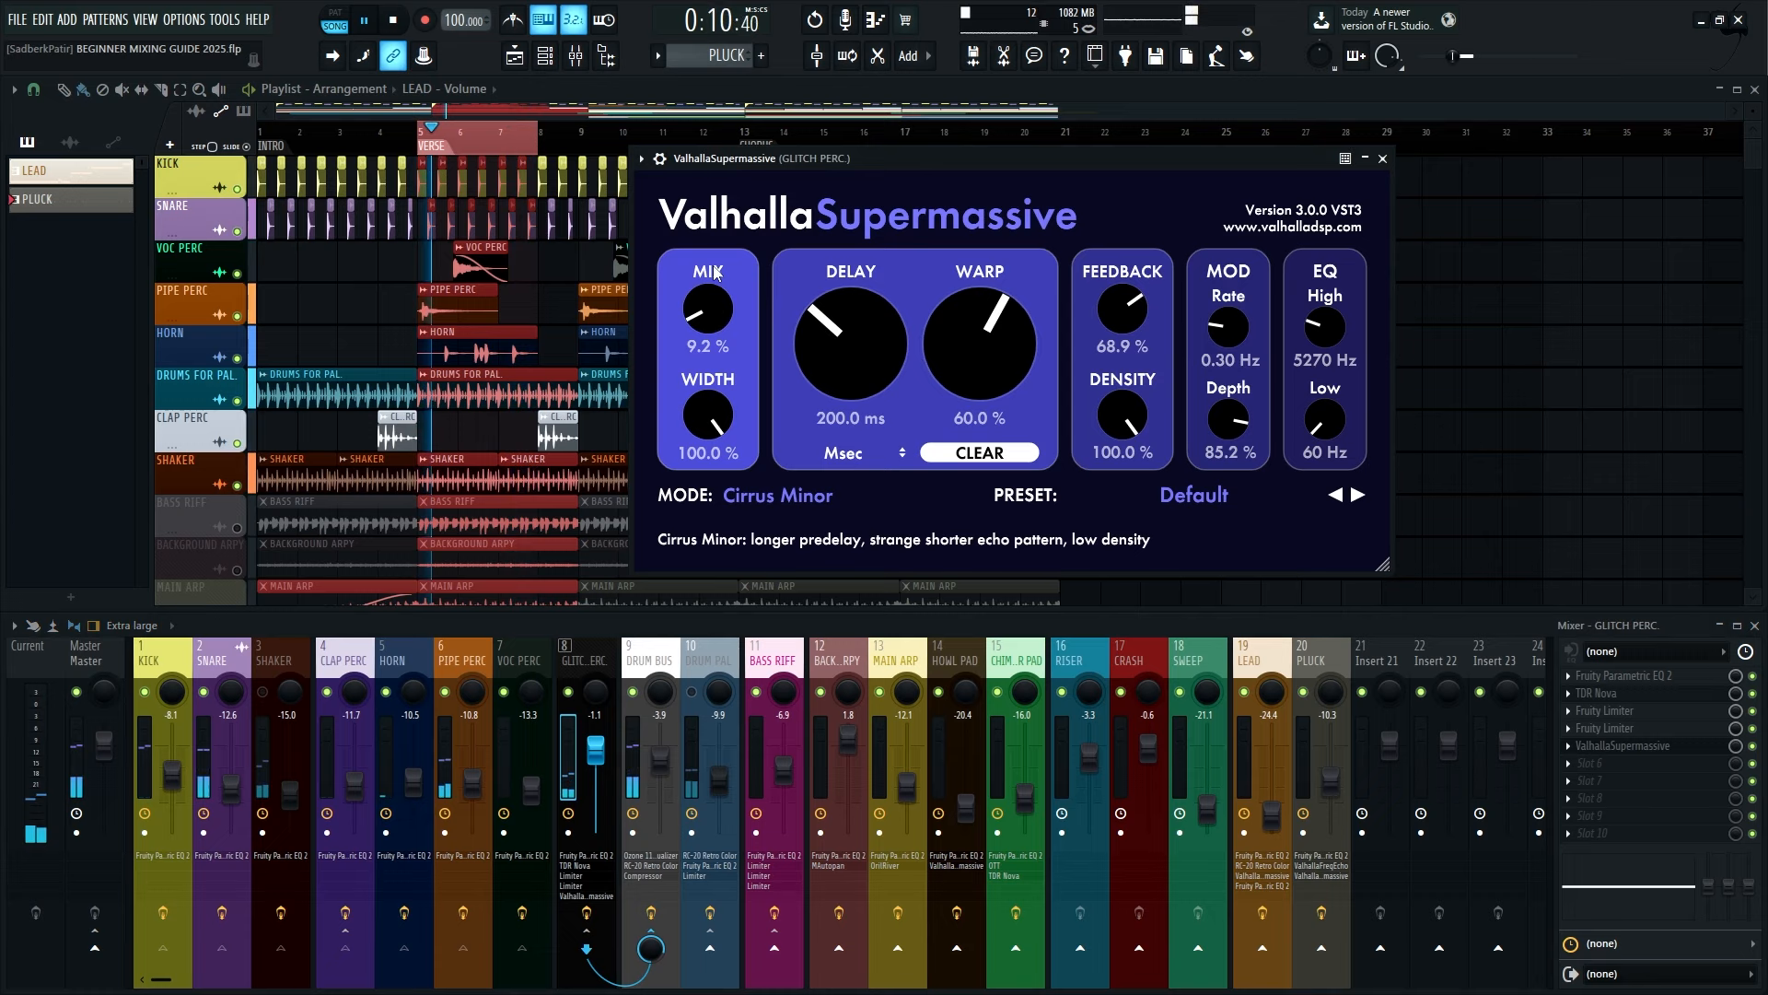
mouse_move(713, 319)
mouse_down()
mouse_move(695, 228)
mouse_move(694, 315)
mouse_up()
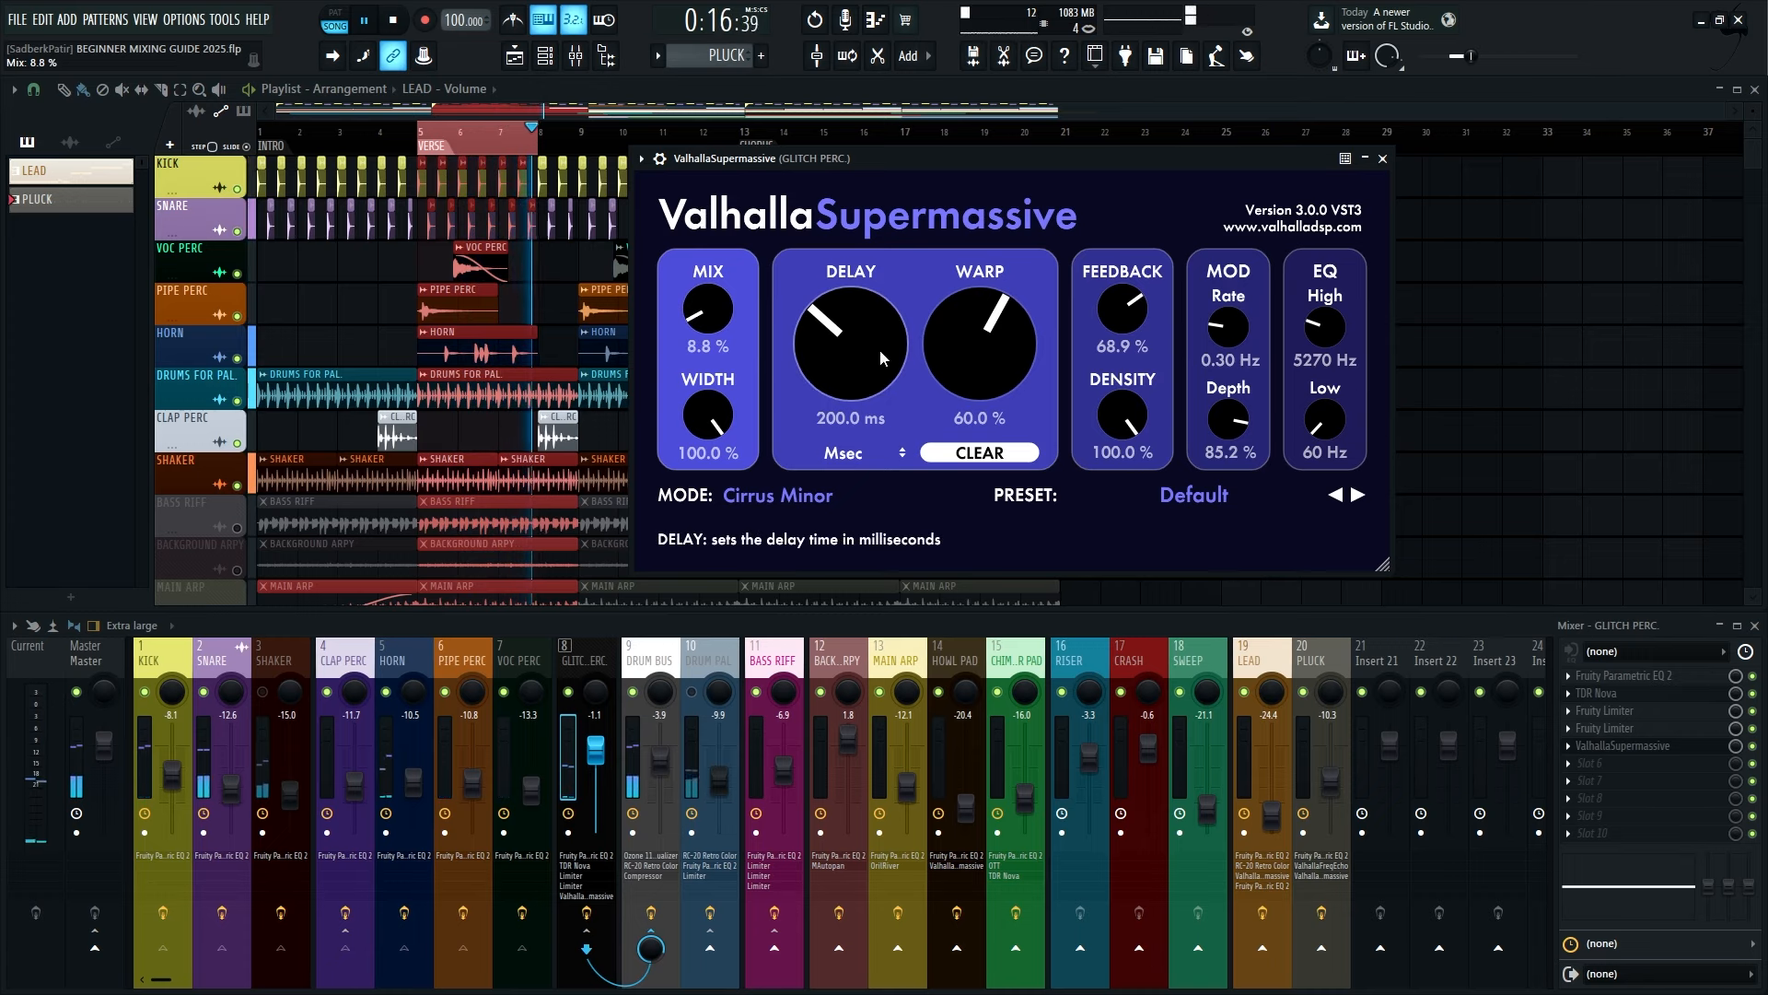
drag(1137, 307, 1141, 305)
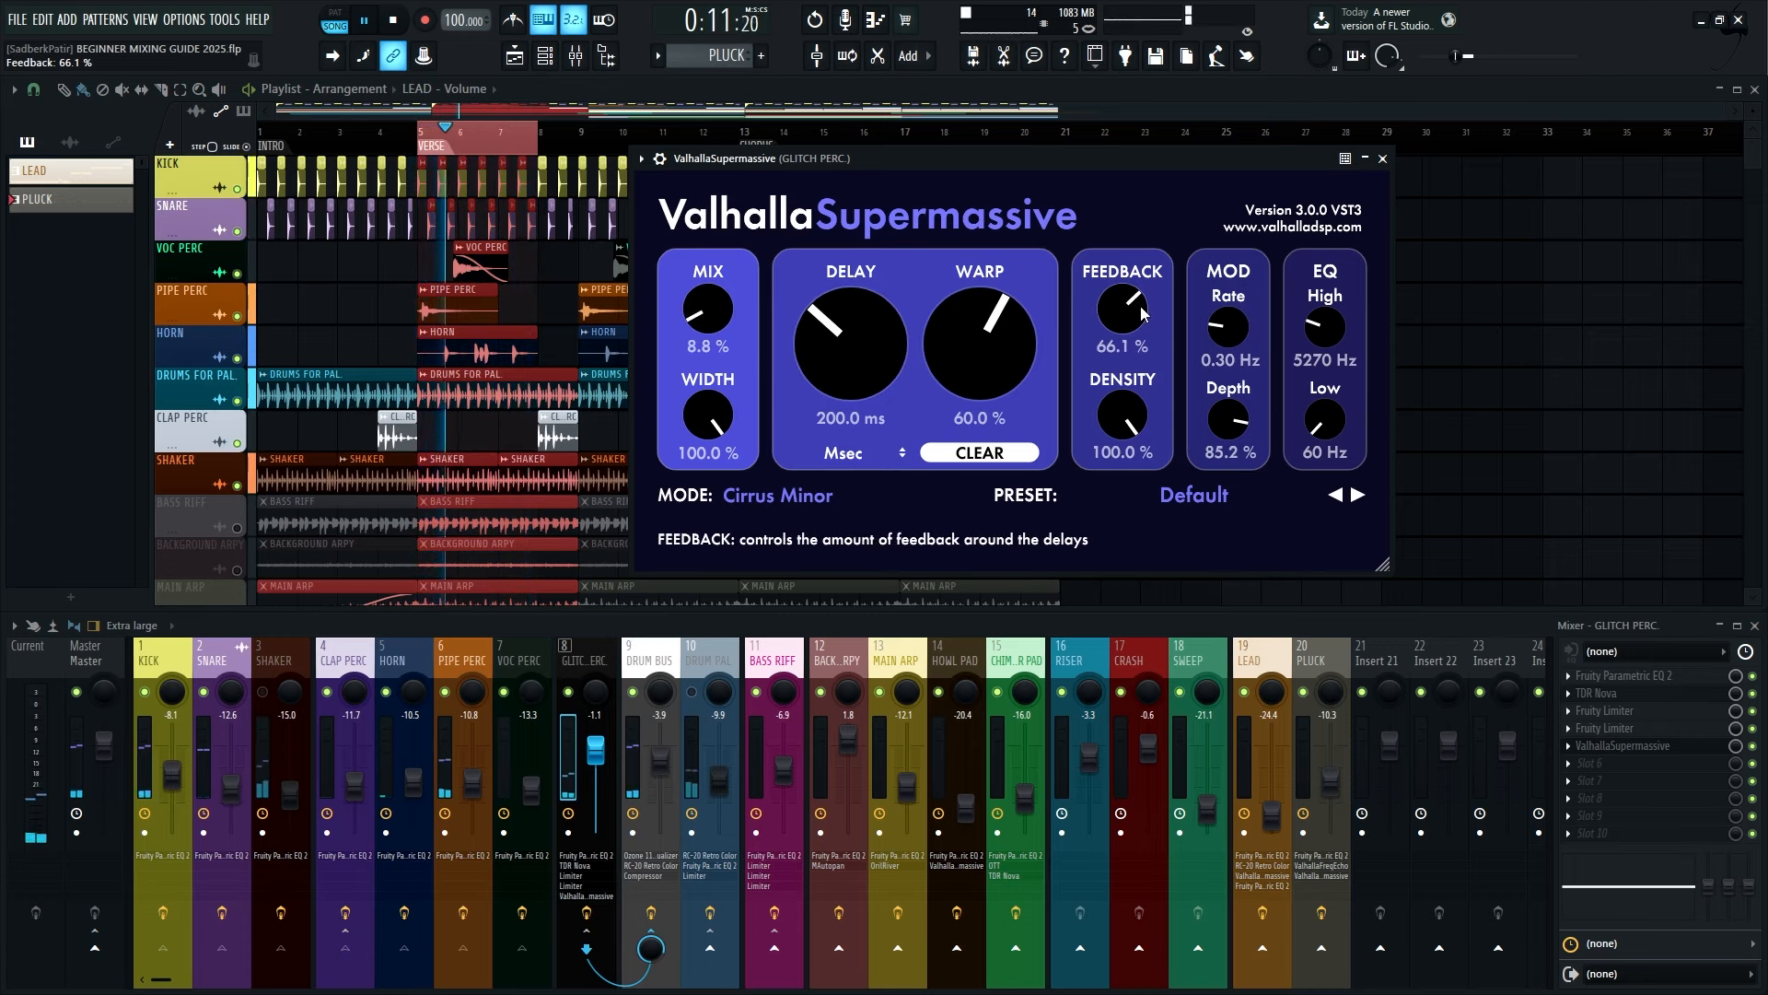
Browse the small and medium reverb presets of ValhallaSupermassive without loading one, and close the plugin
click(1170, 499)
mouse_move(1186, 763)
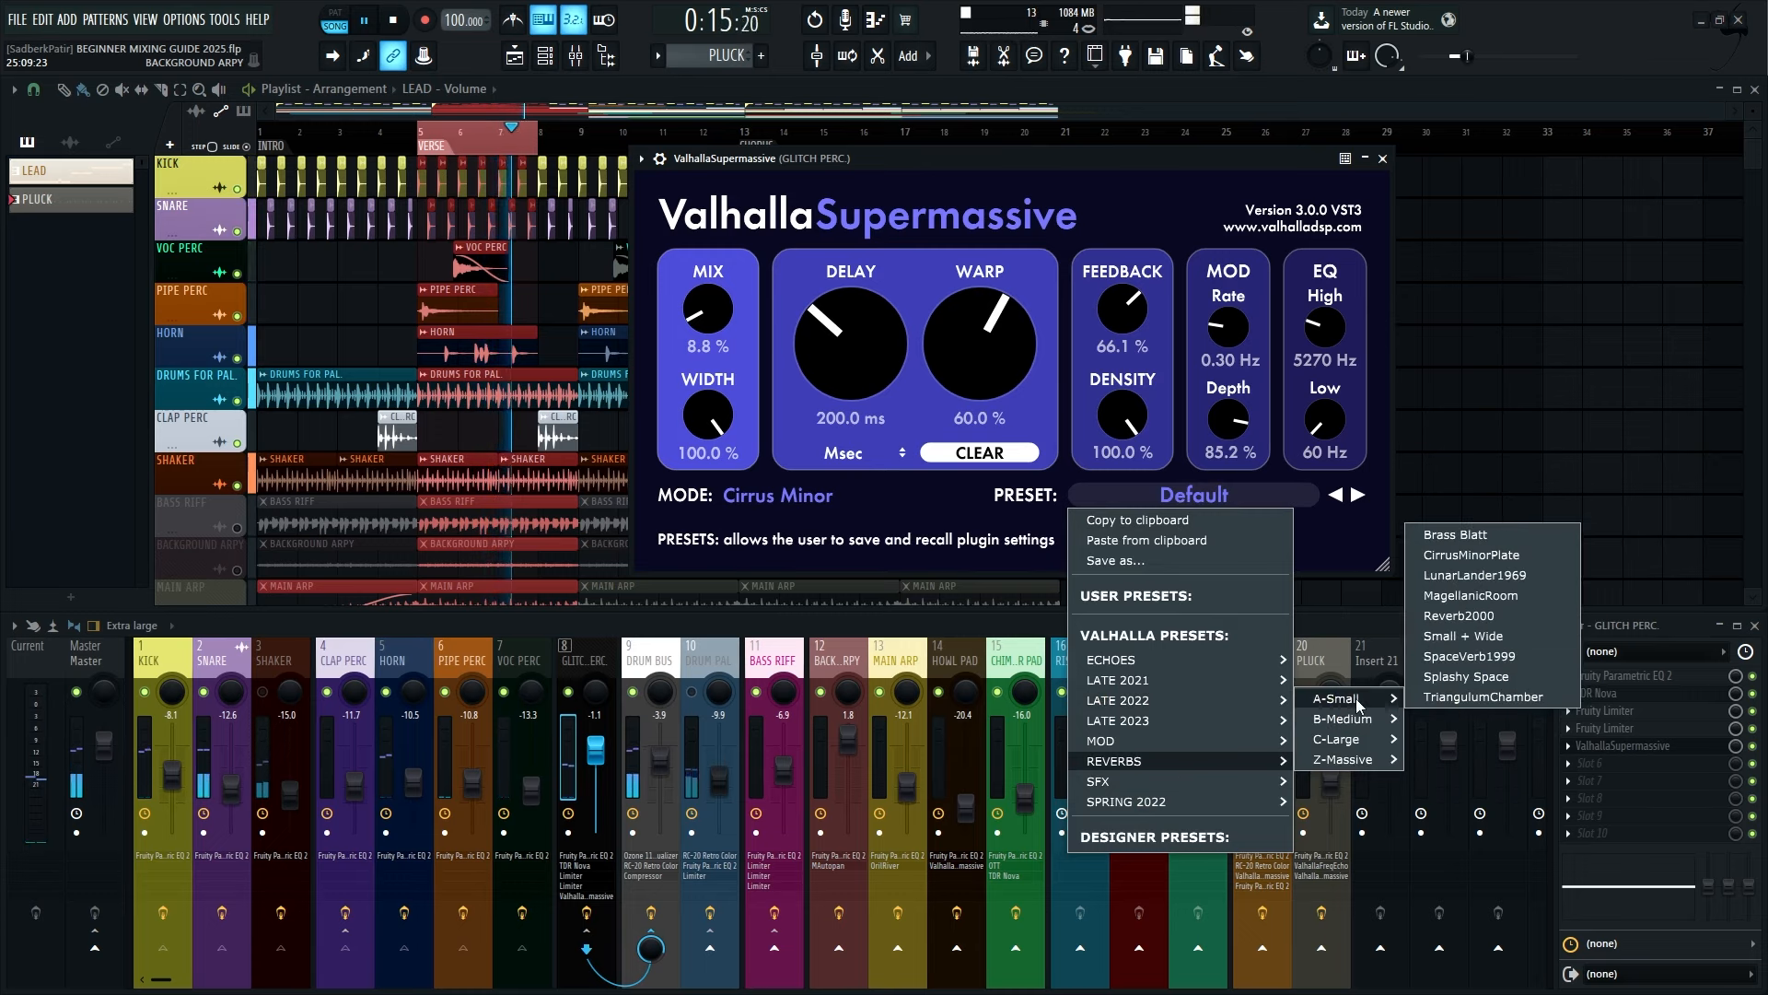
mouse_move(1368, 719)
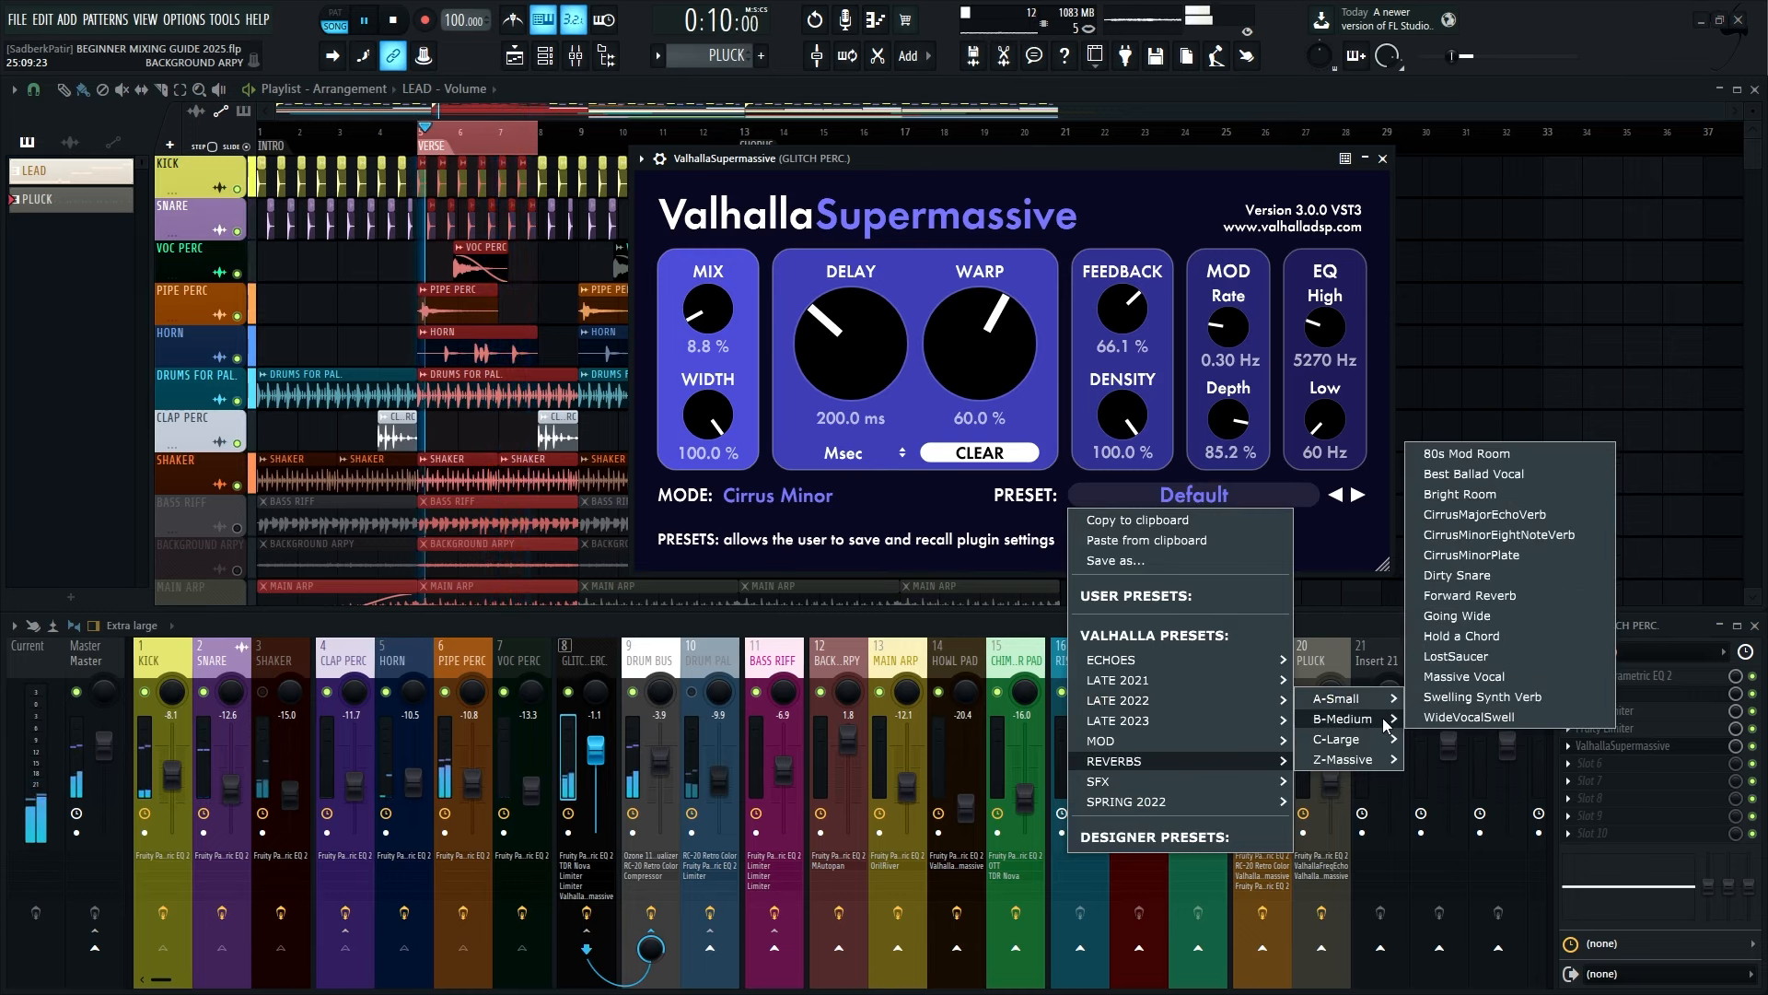
click(1384, 162)
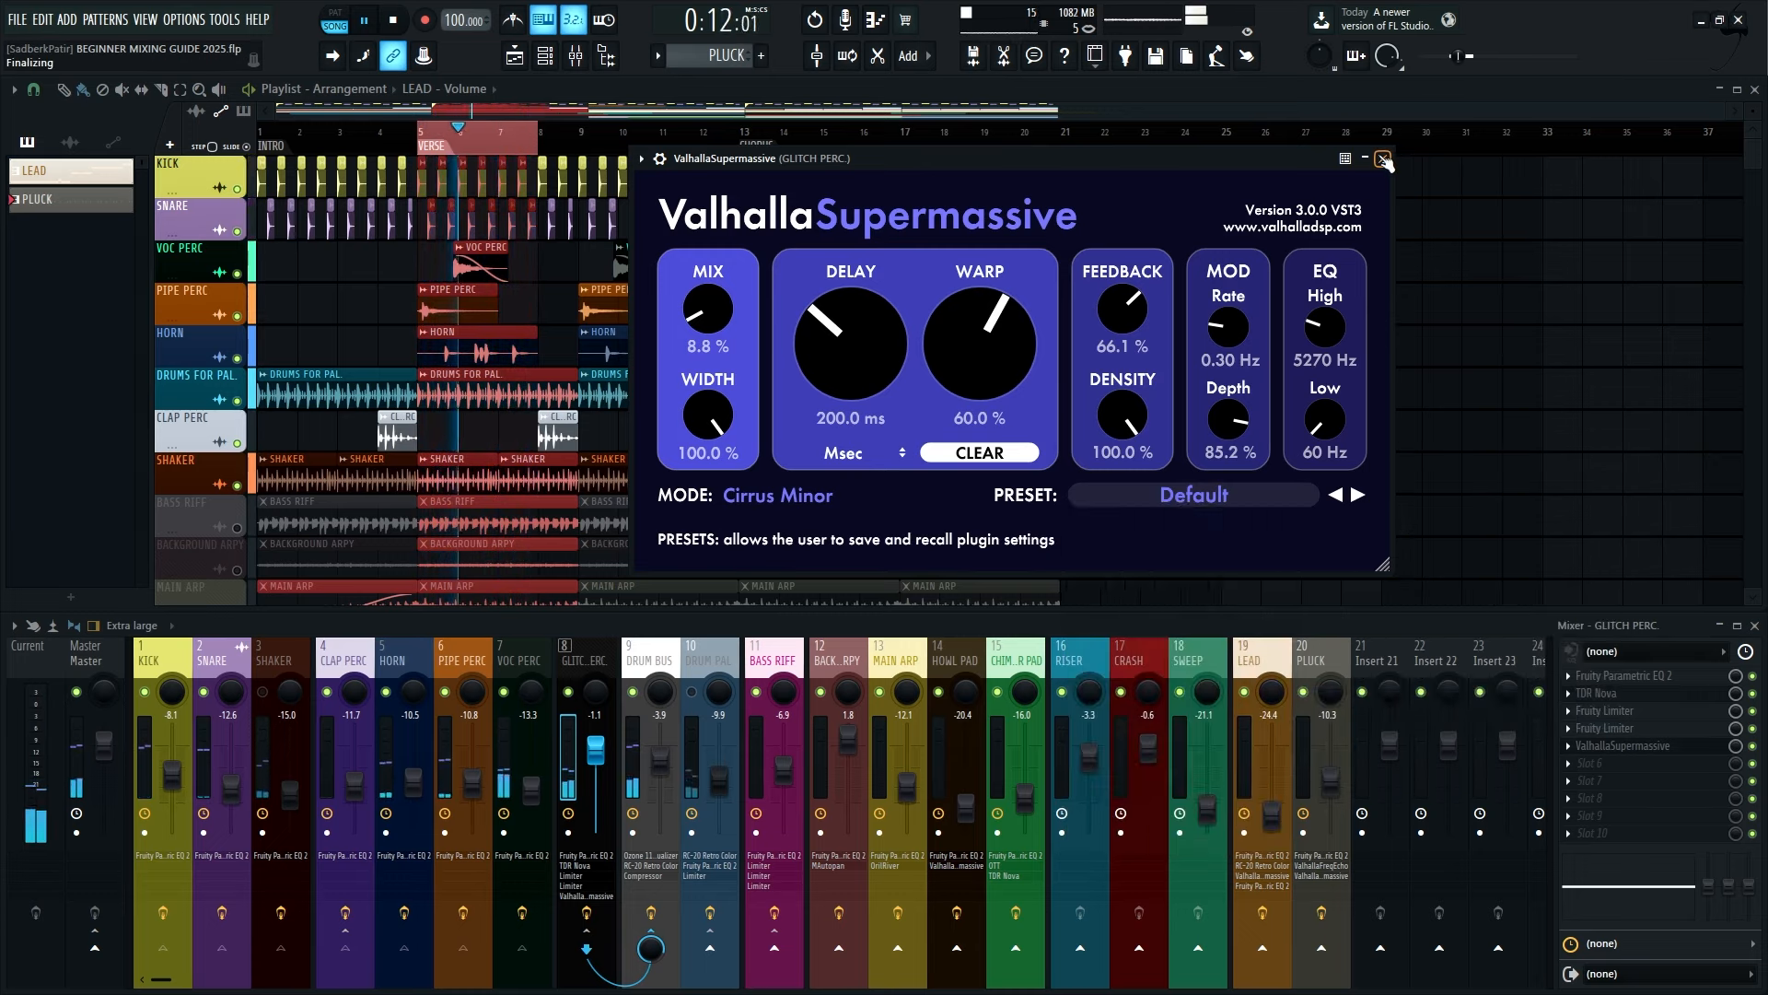
click(1384, 162)
Select the DRUM BUS mixer track, mute DRUM PAL, and play the drum bus briefly
key(space)
click(654, 661)
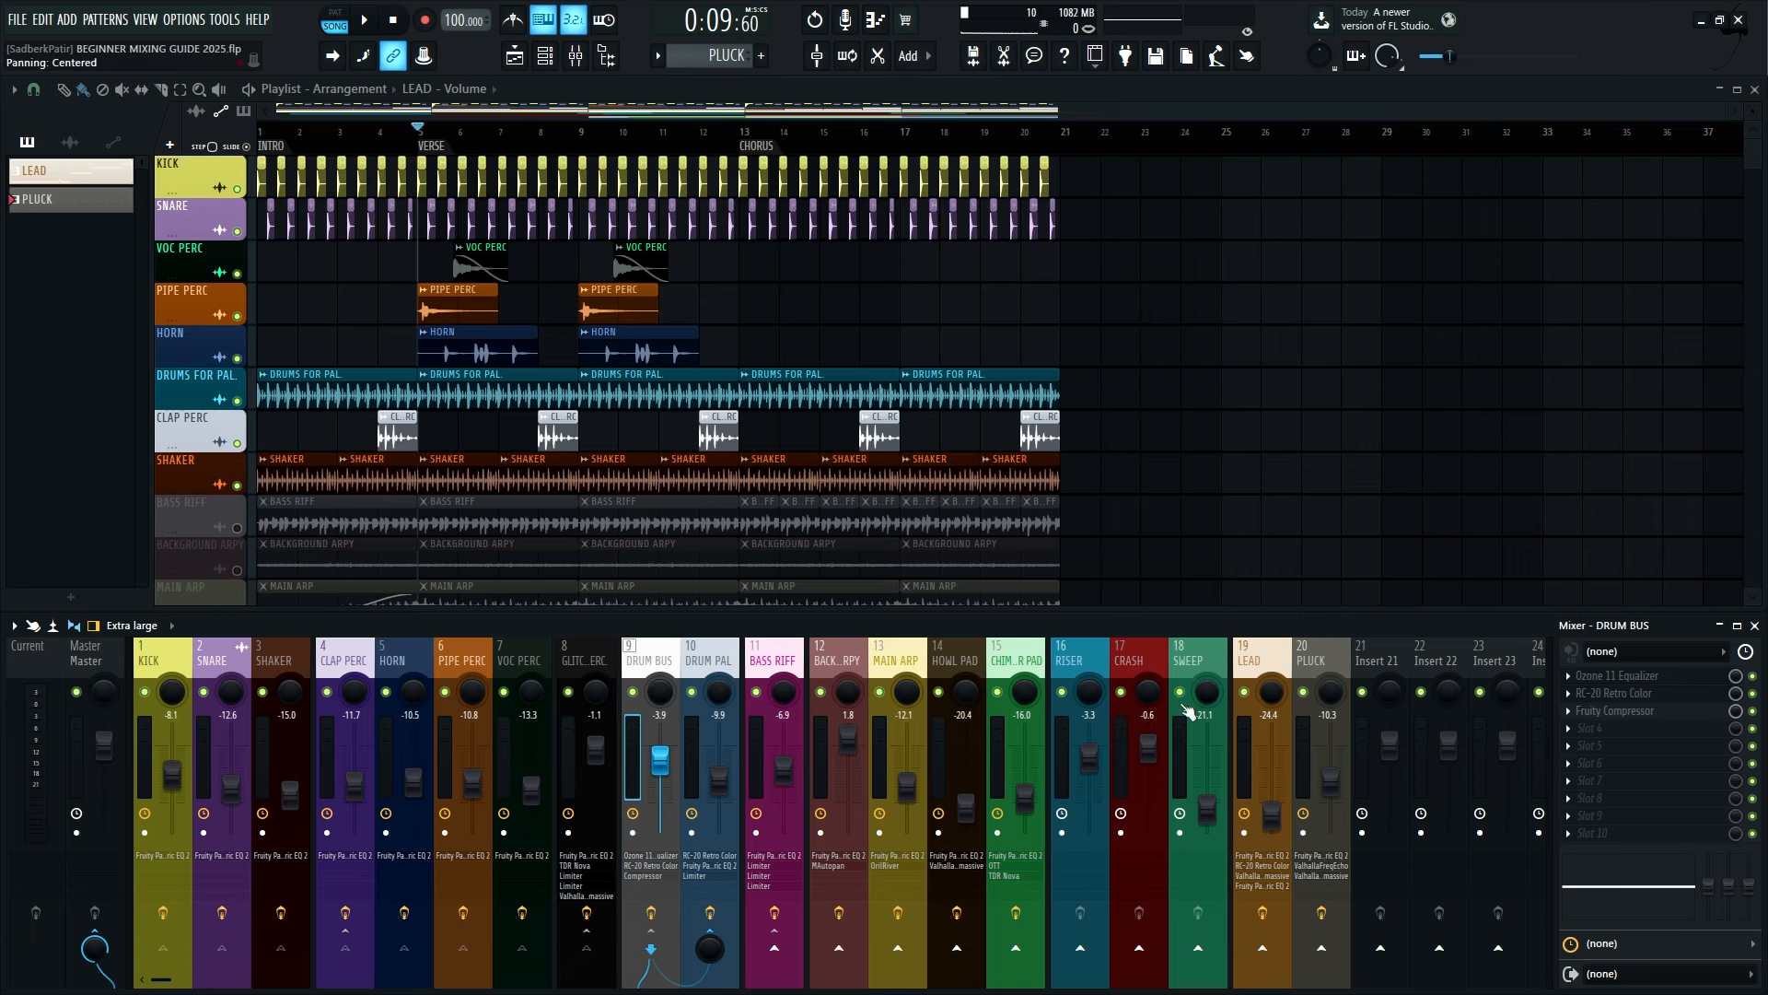
click(692, 692)
key(space)
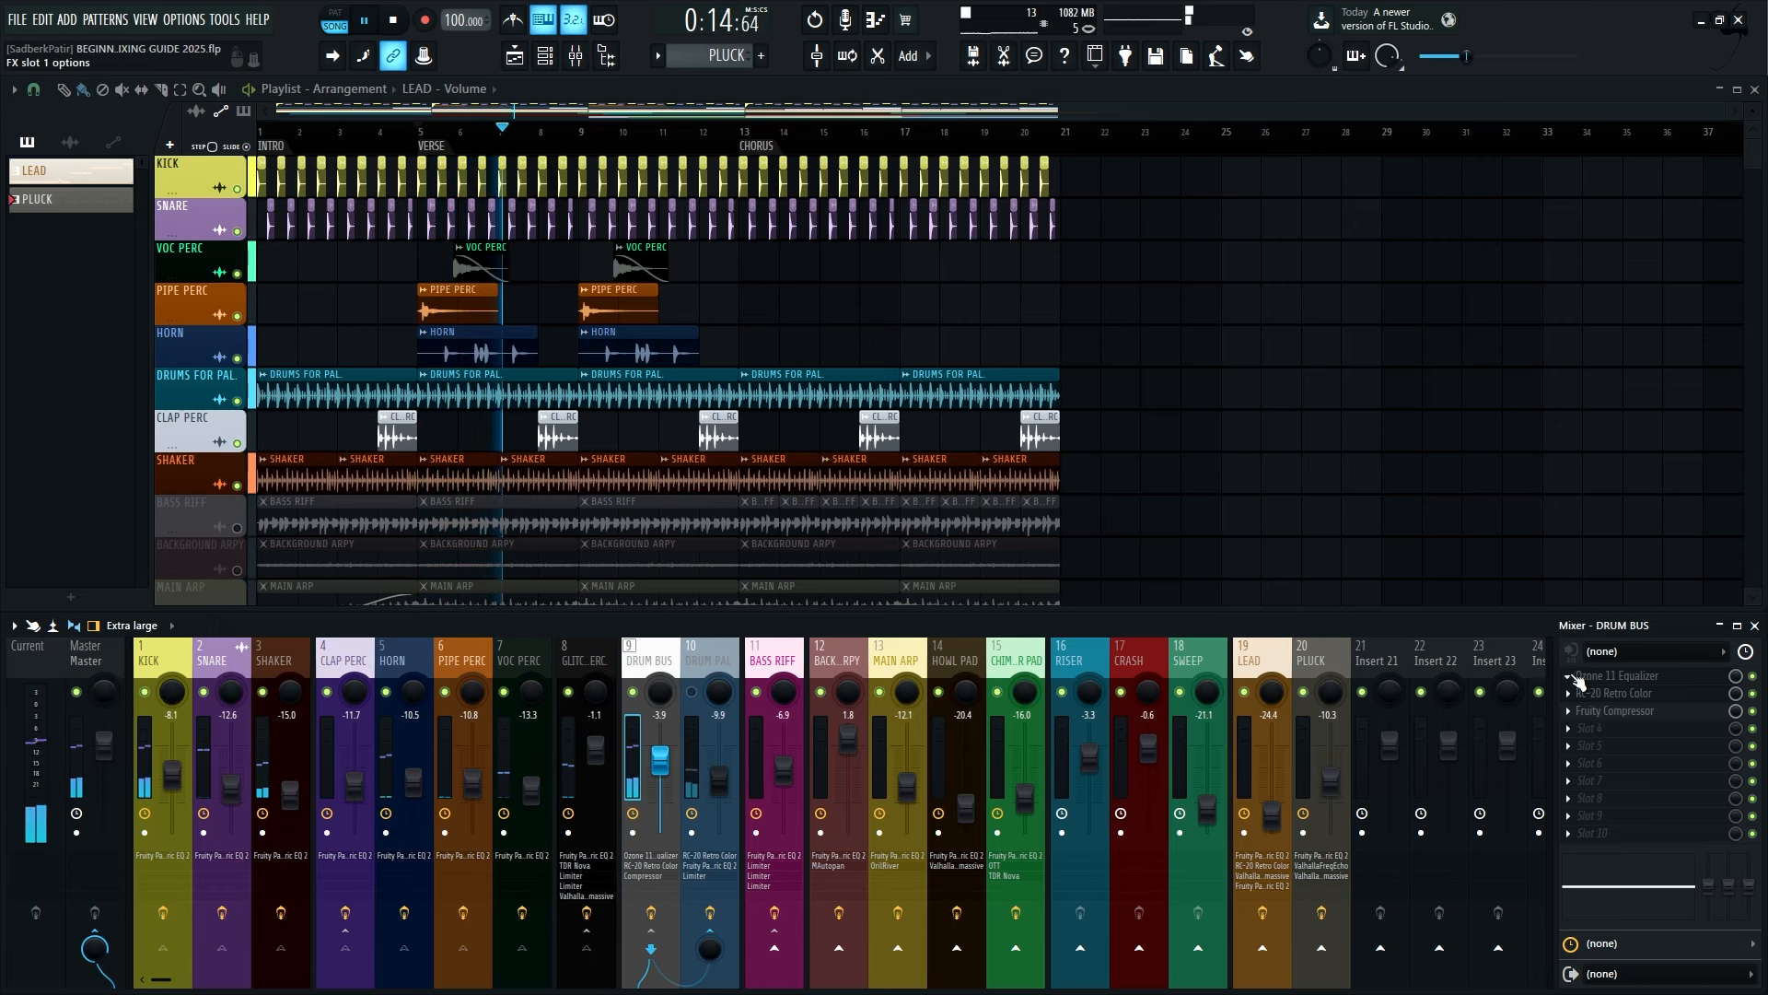
key(space)
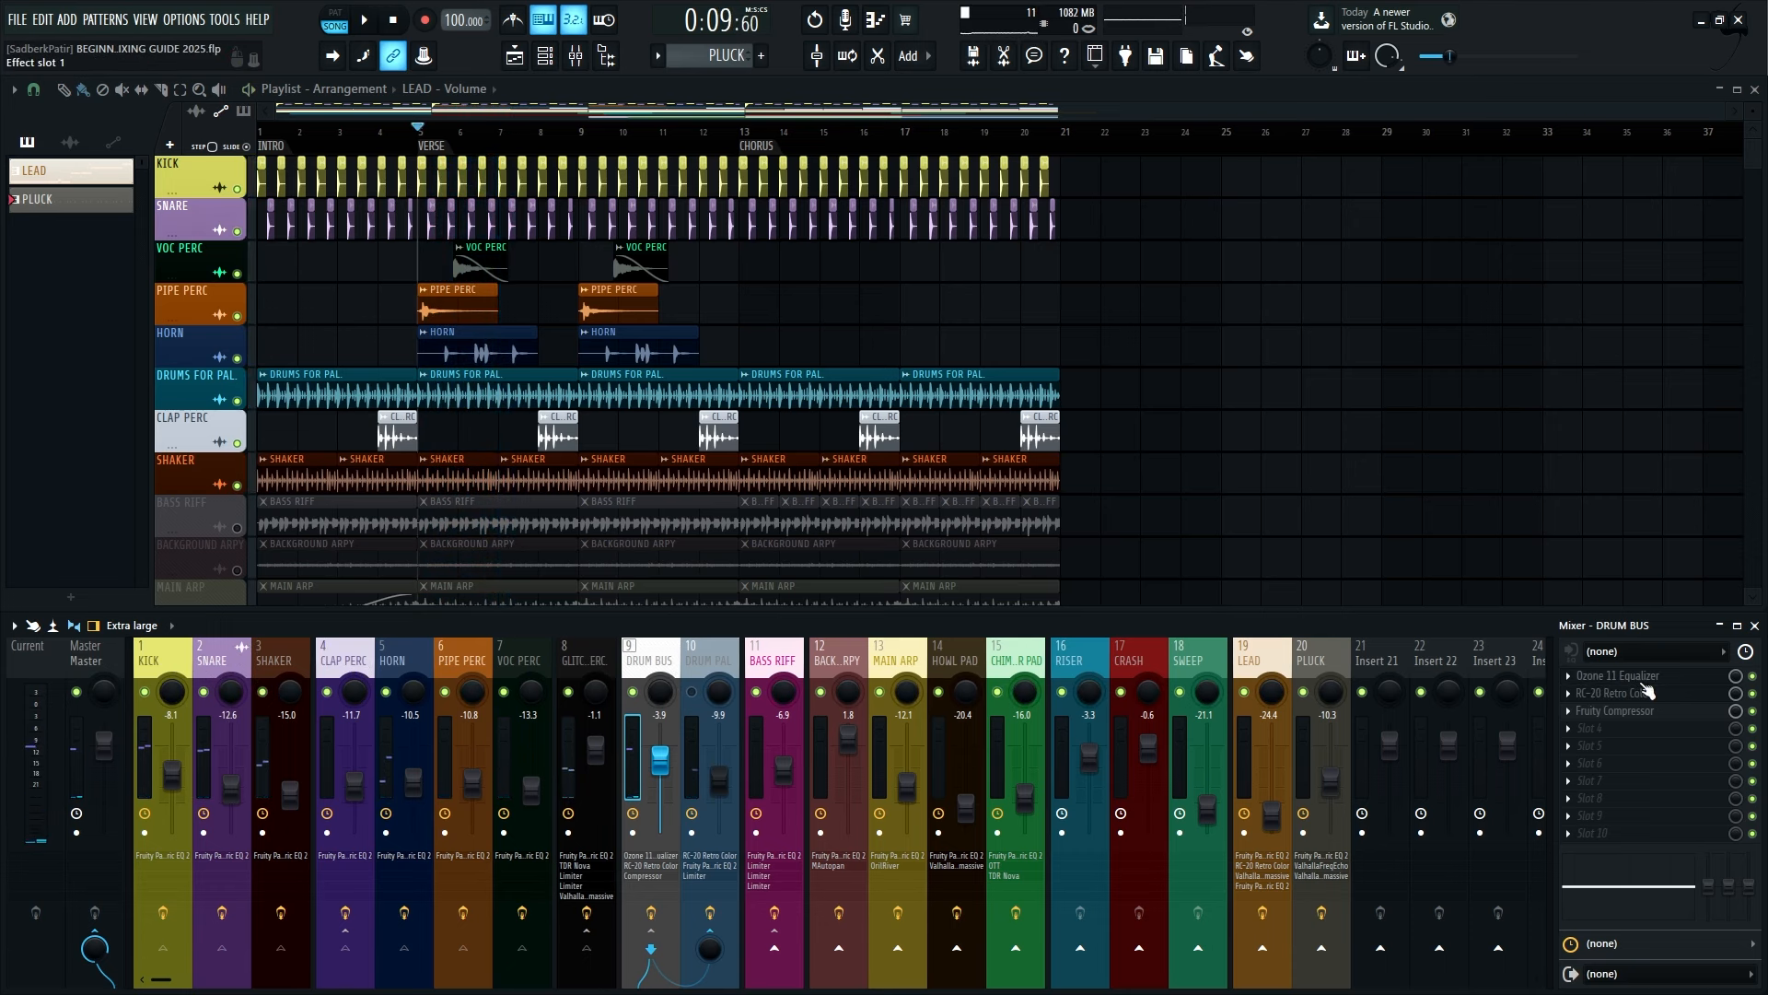
Open the Ozone 11 Equalizer on DRUM BUS and place its window above the mixer to examine the EQ curve
click(1639, 676)
drag(808, 263, 1118, 186)
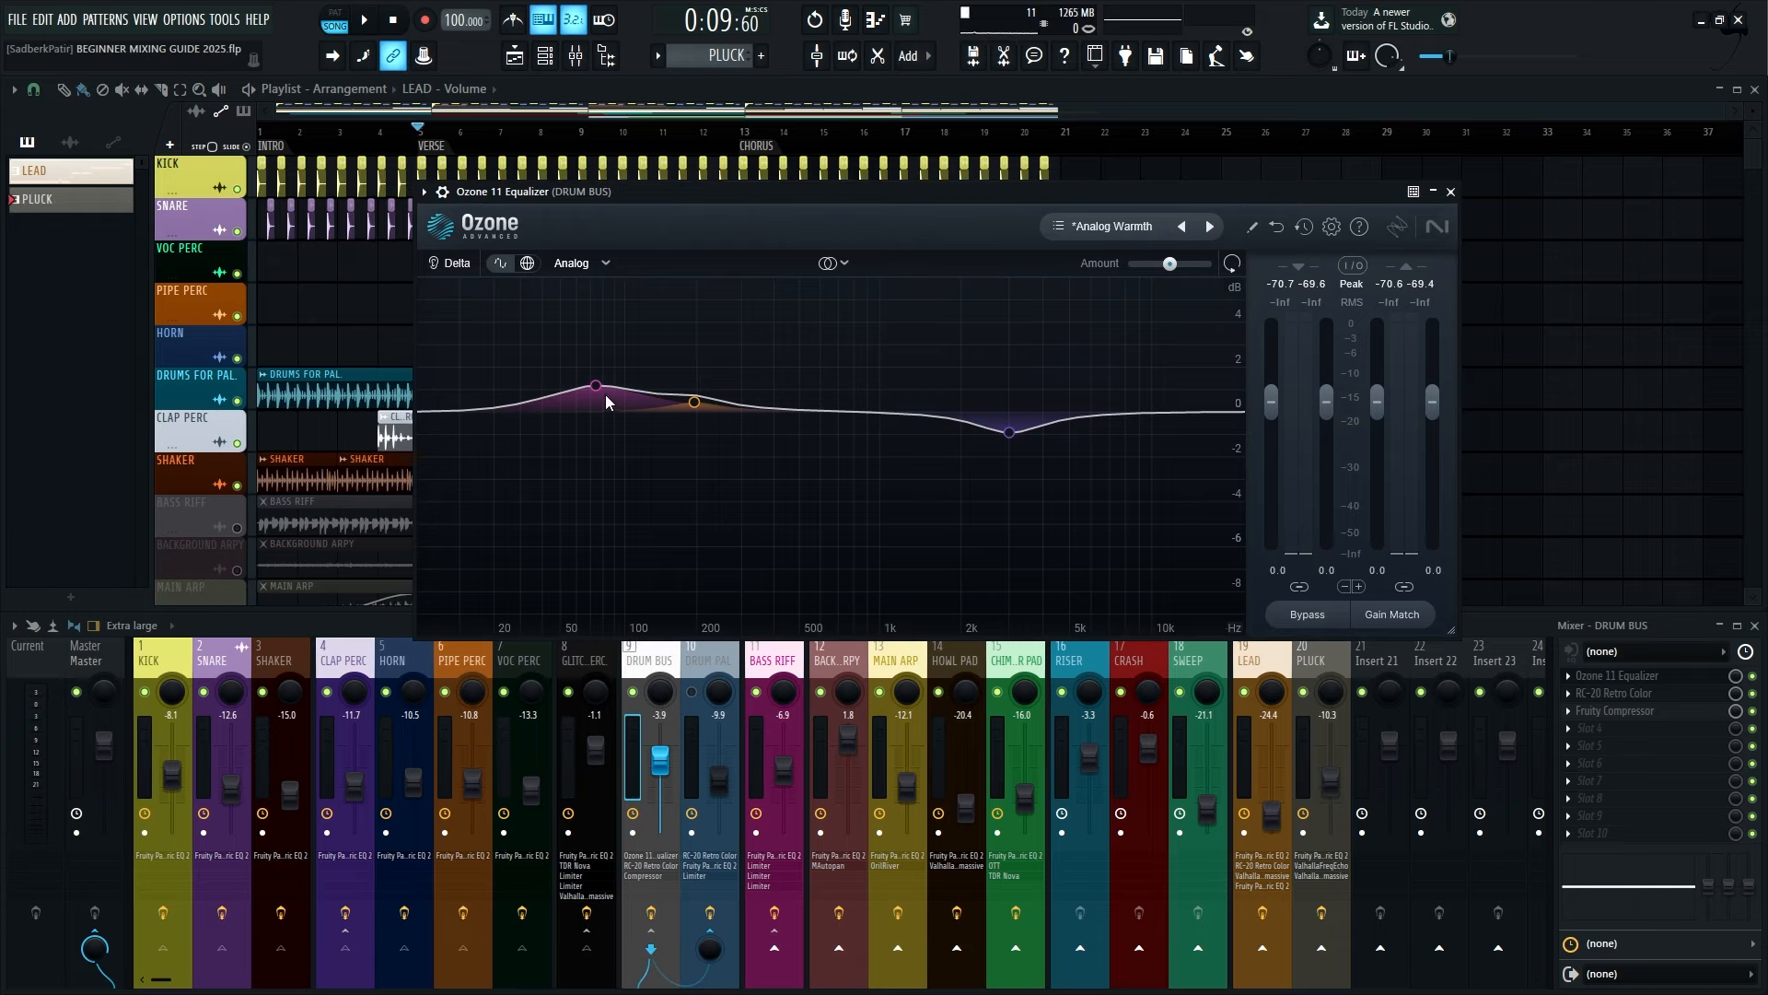
drag(902, 198, 904, 169)
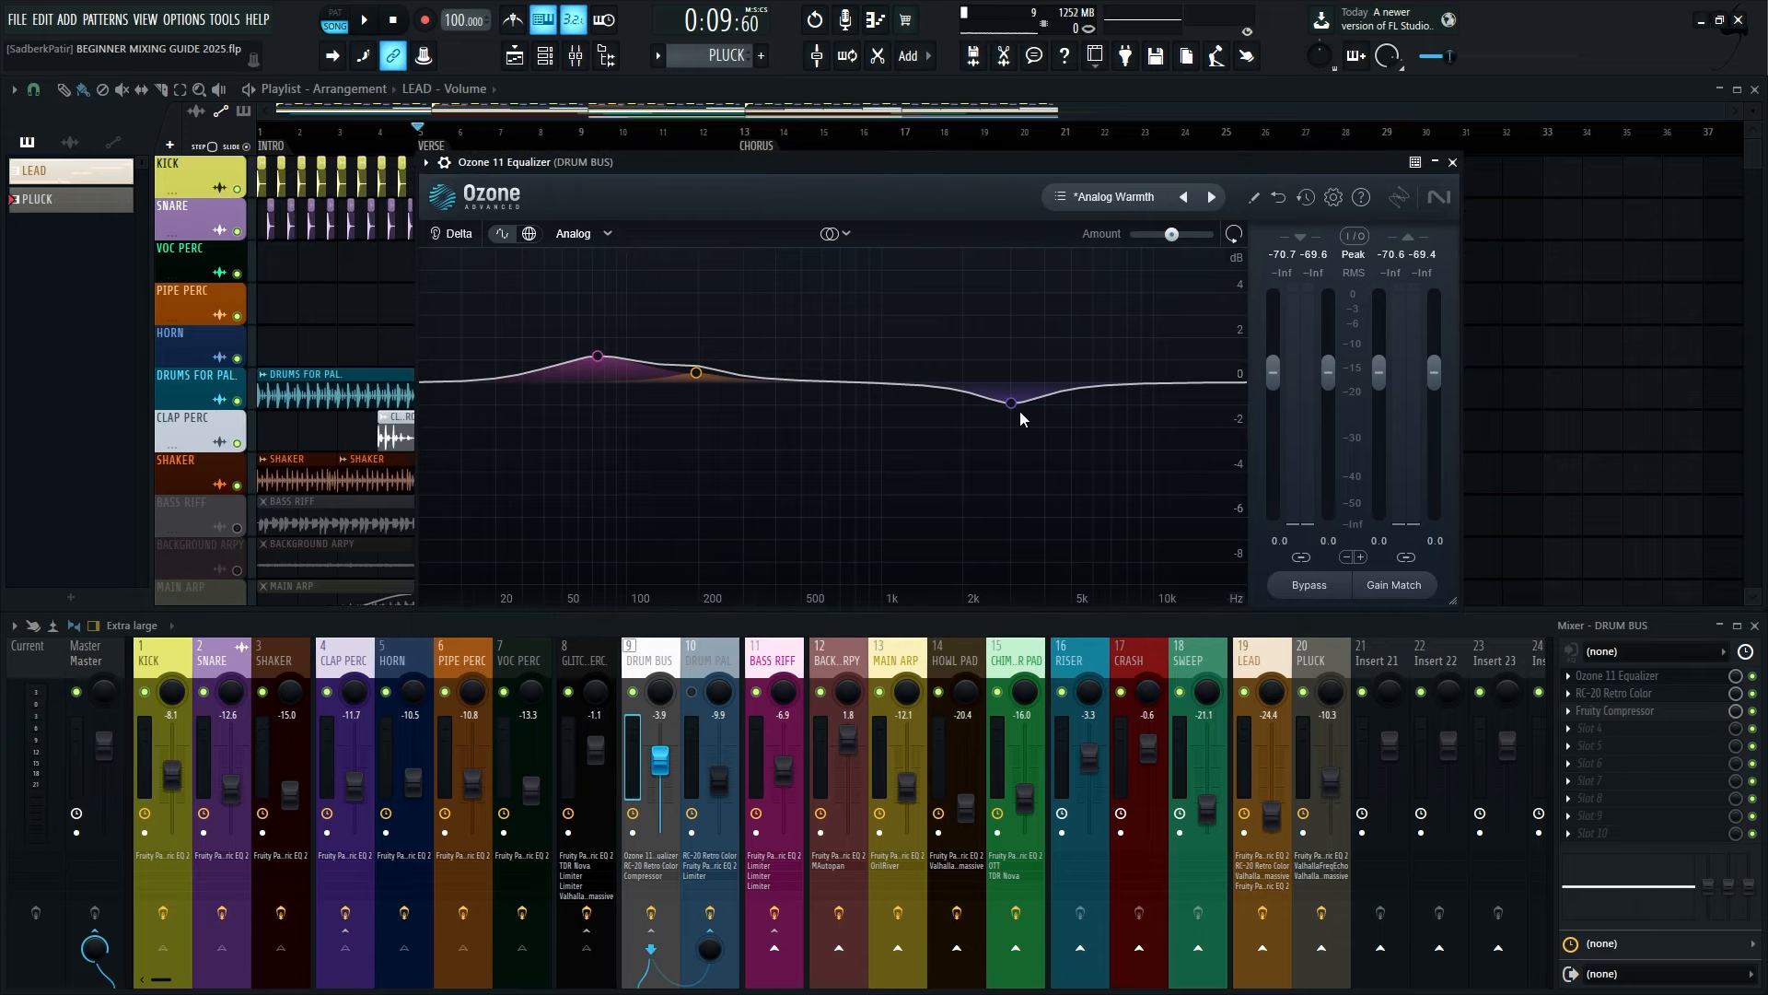
Shift RC-20 Retro Color and Fruity Compressor down one slot on DRUM BUS and insert Fruity Parametric EQ 2 in slot 2
drag(1617, 737, 1614, 729)
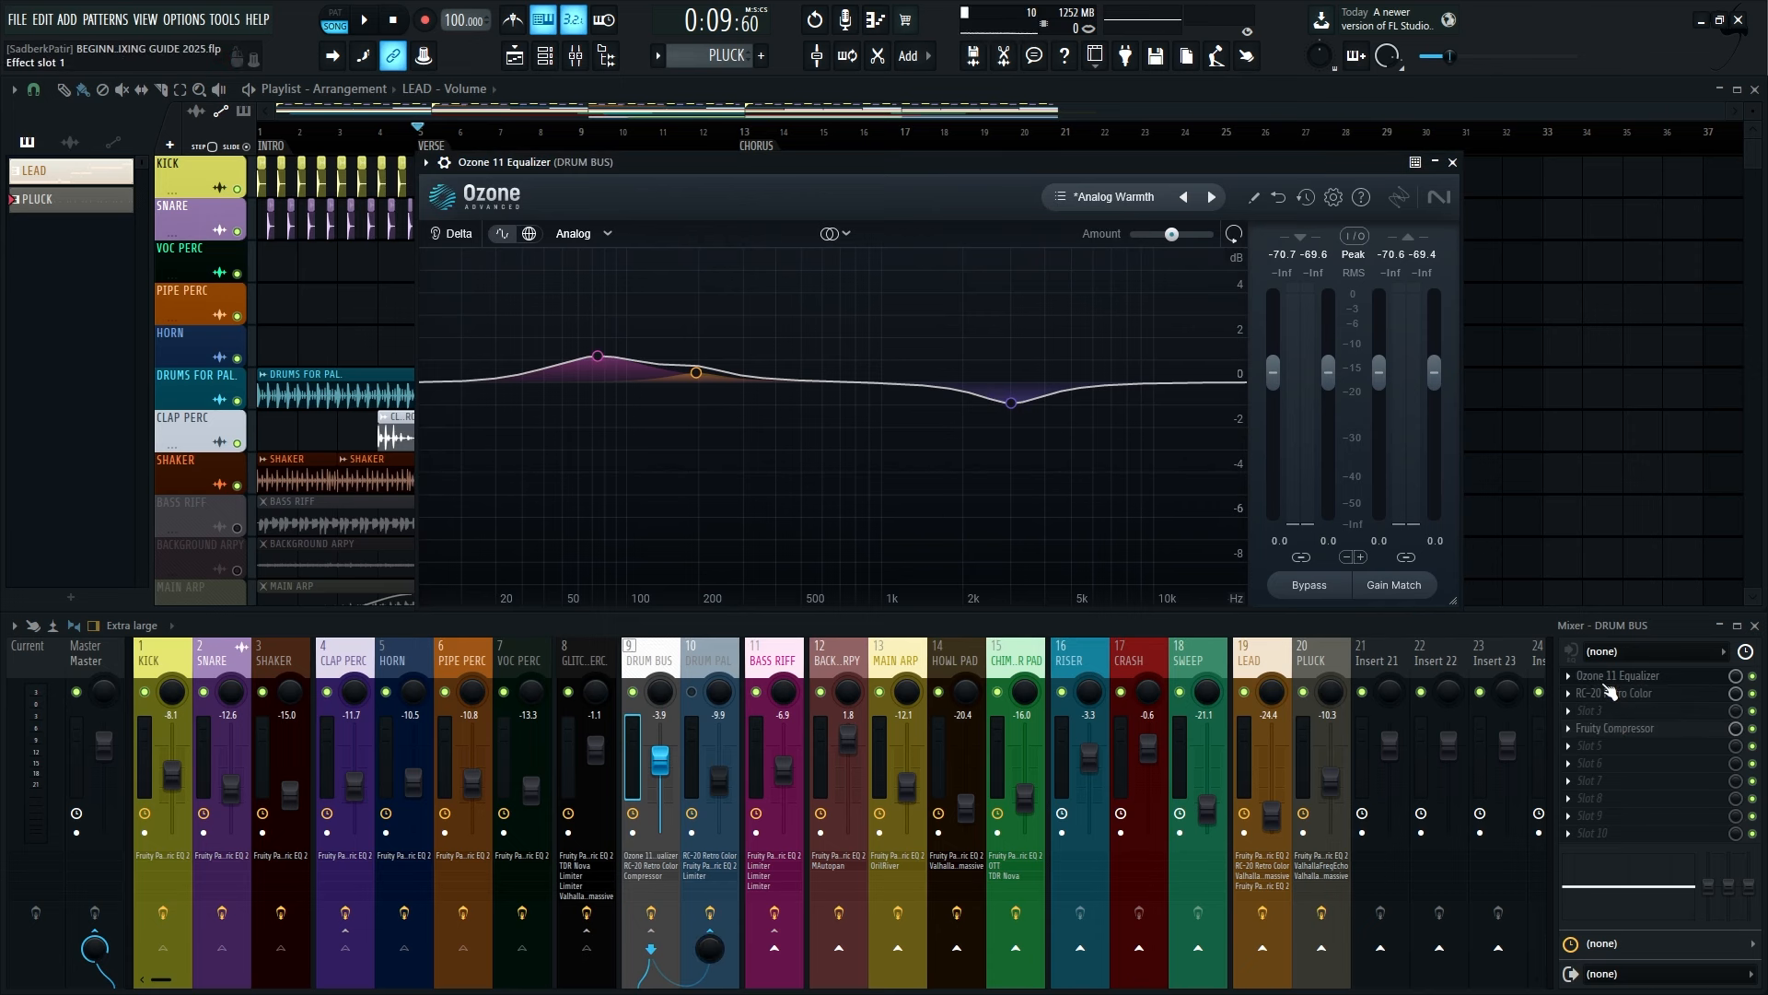
click(1615, 697)
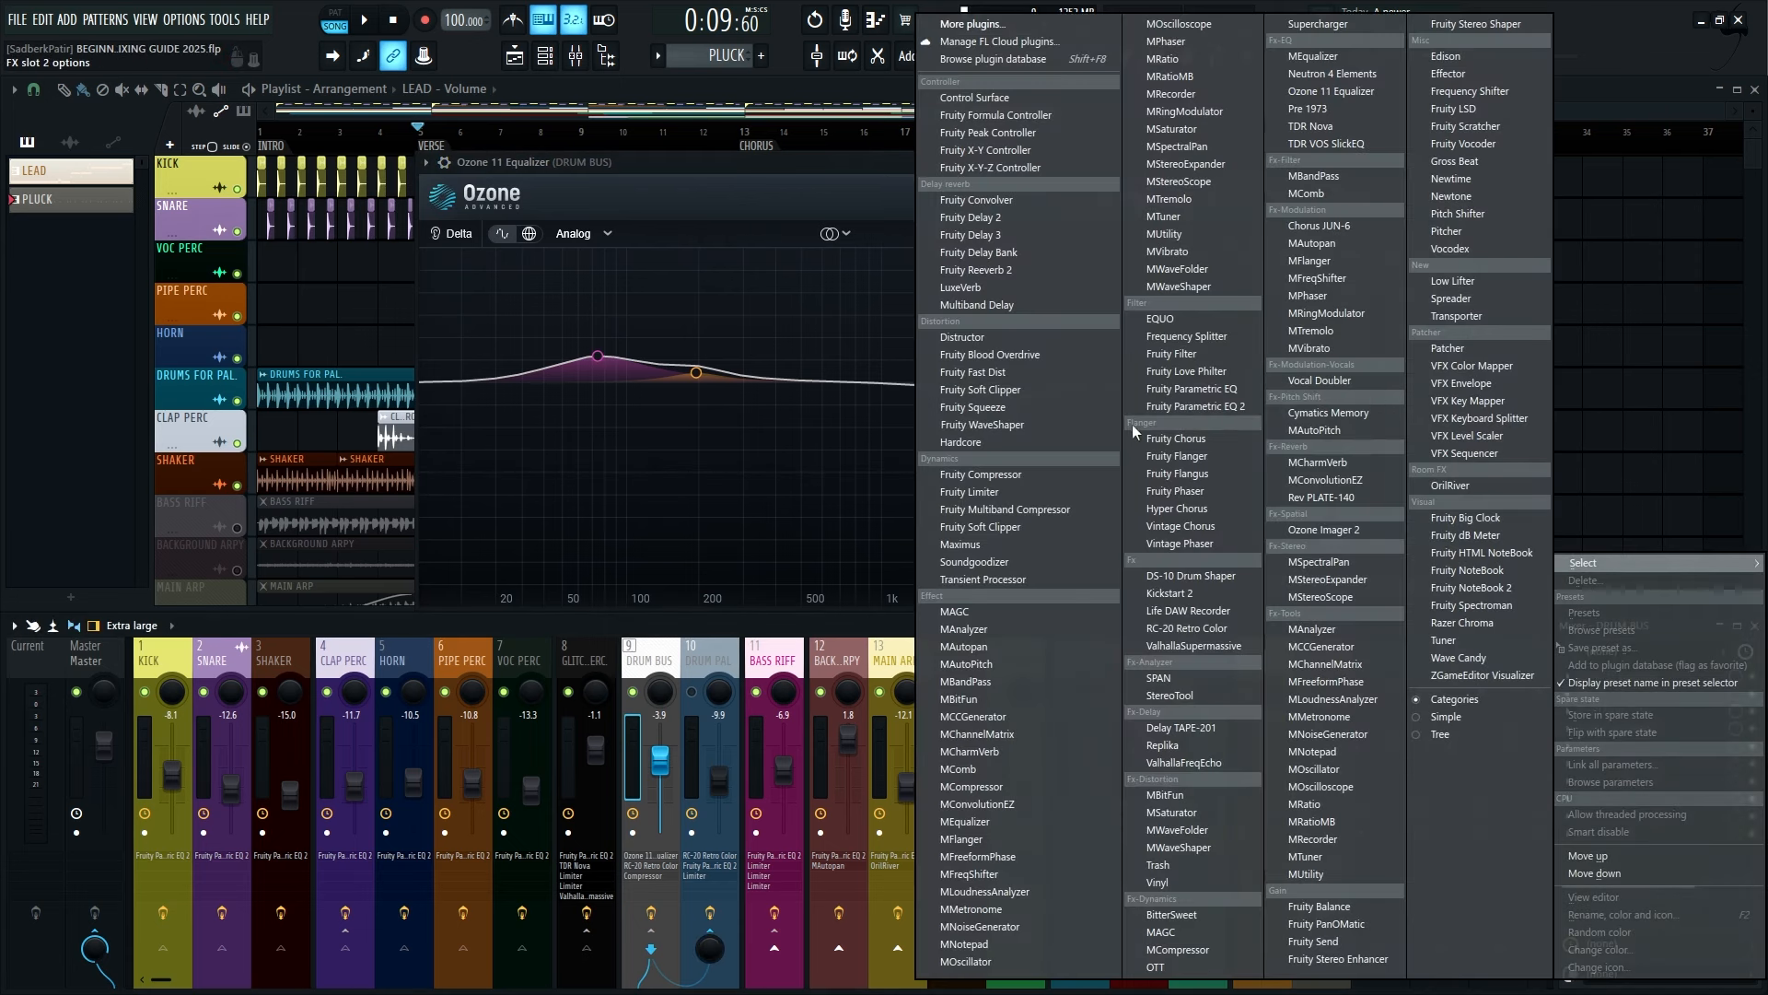
click(1186, 406)
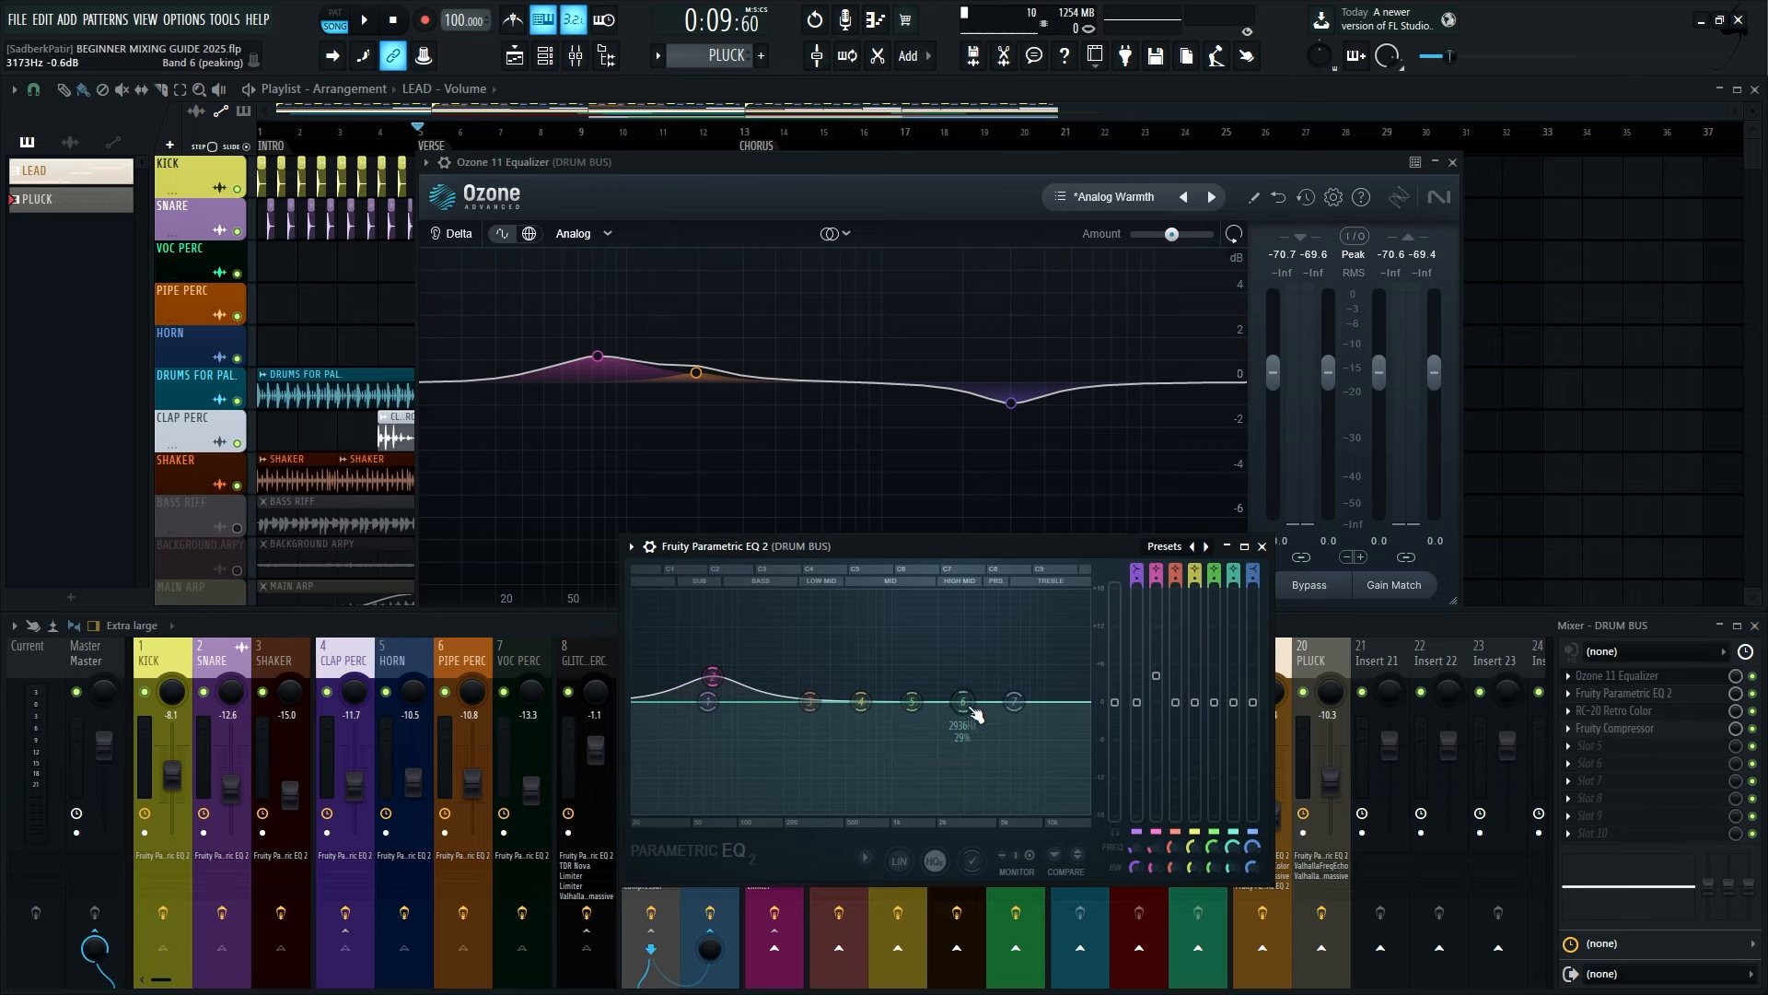
Pull band 6 of DRUM BUS's Parametric EQ 2 into an upper-mid dip like Ozone's curve, with its window placed below Ozone
drag(973, 709, 1003, 723)
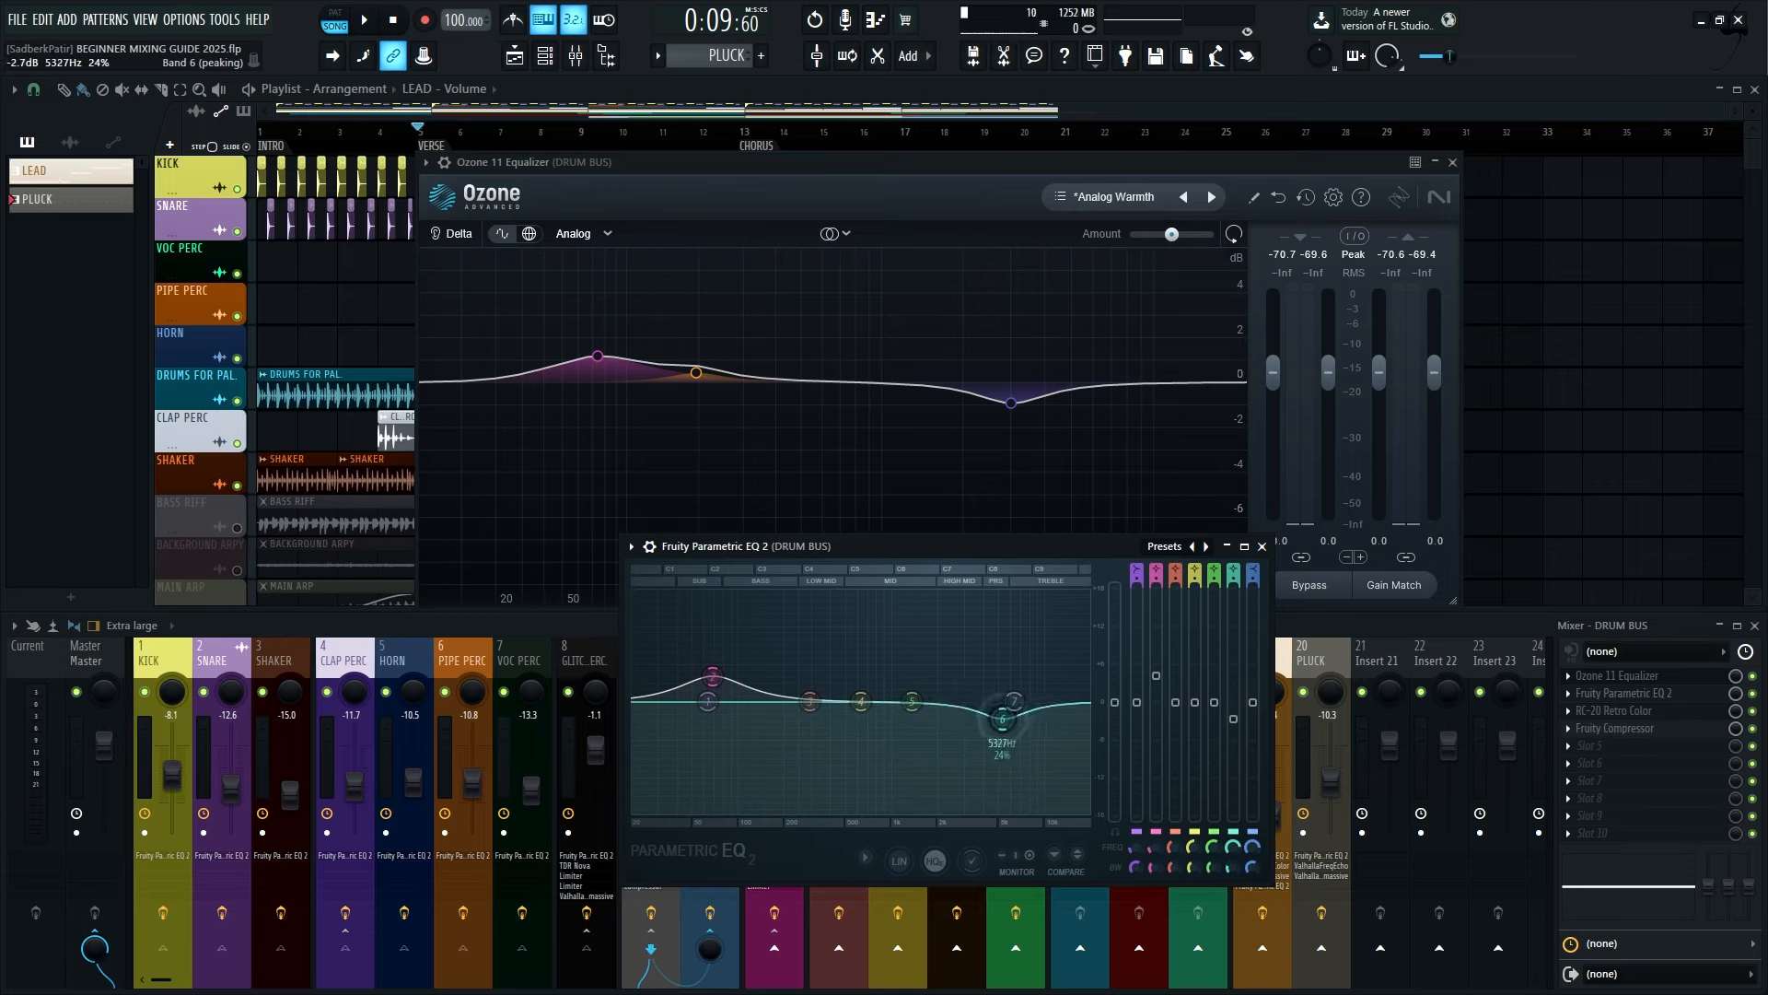
drag(1036, 544, 981, 643)
drag(948, 817, 934, 819)
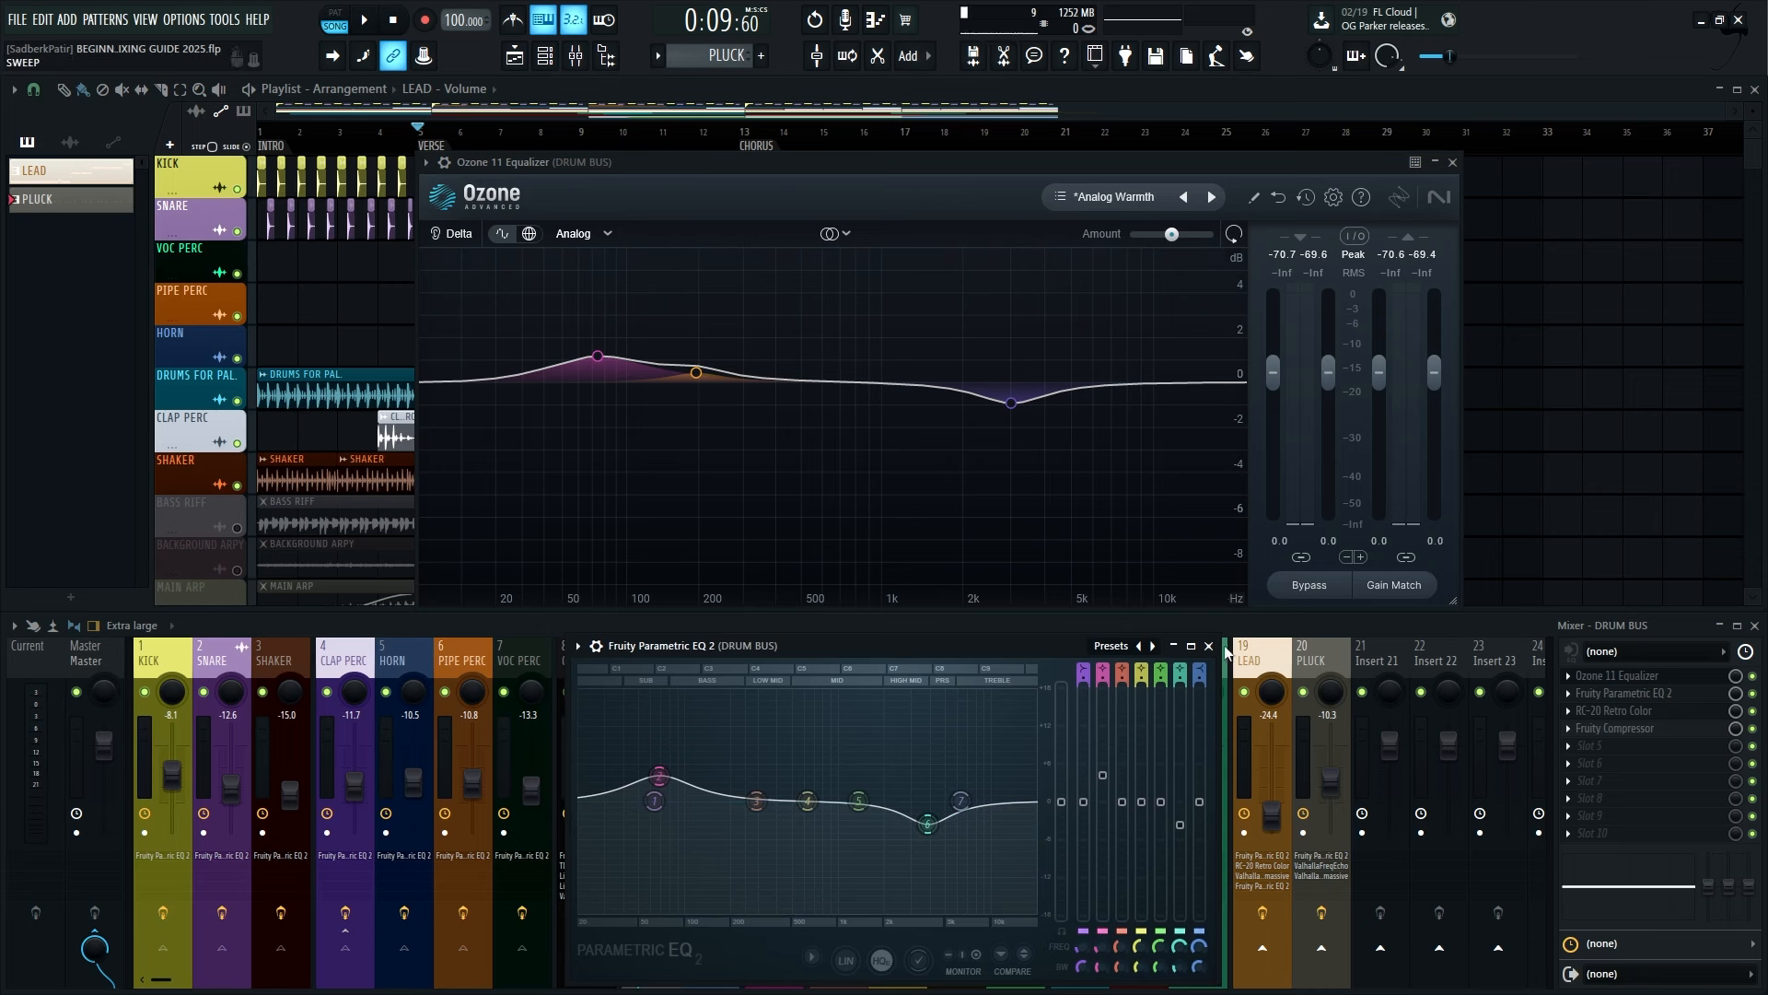
Remove Fruity Parametric EQ 2 from DRUM BUS and shift RC-20 Retro Color and Fruity Compressor back up one slot
click(1209, 646)
right_click(1581, 692)
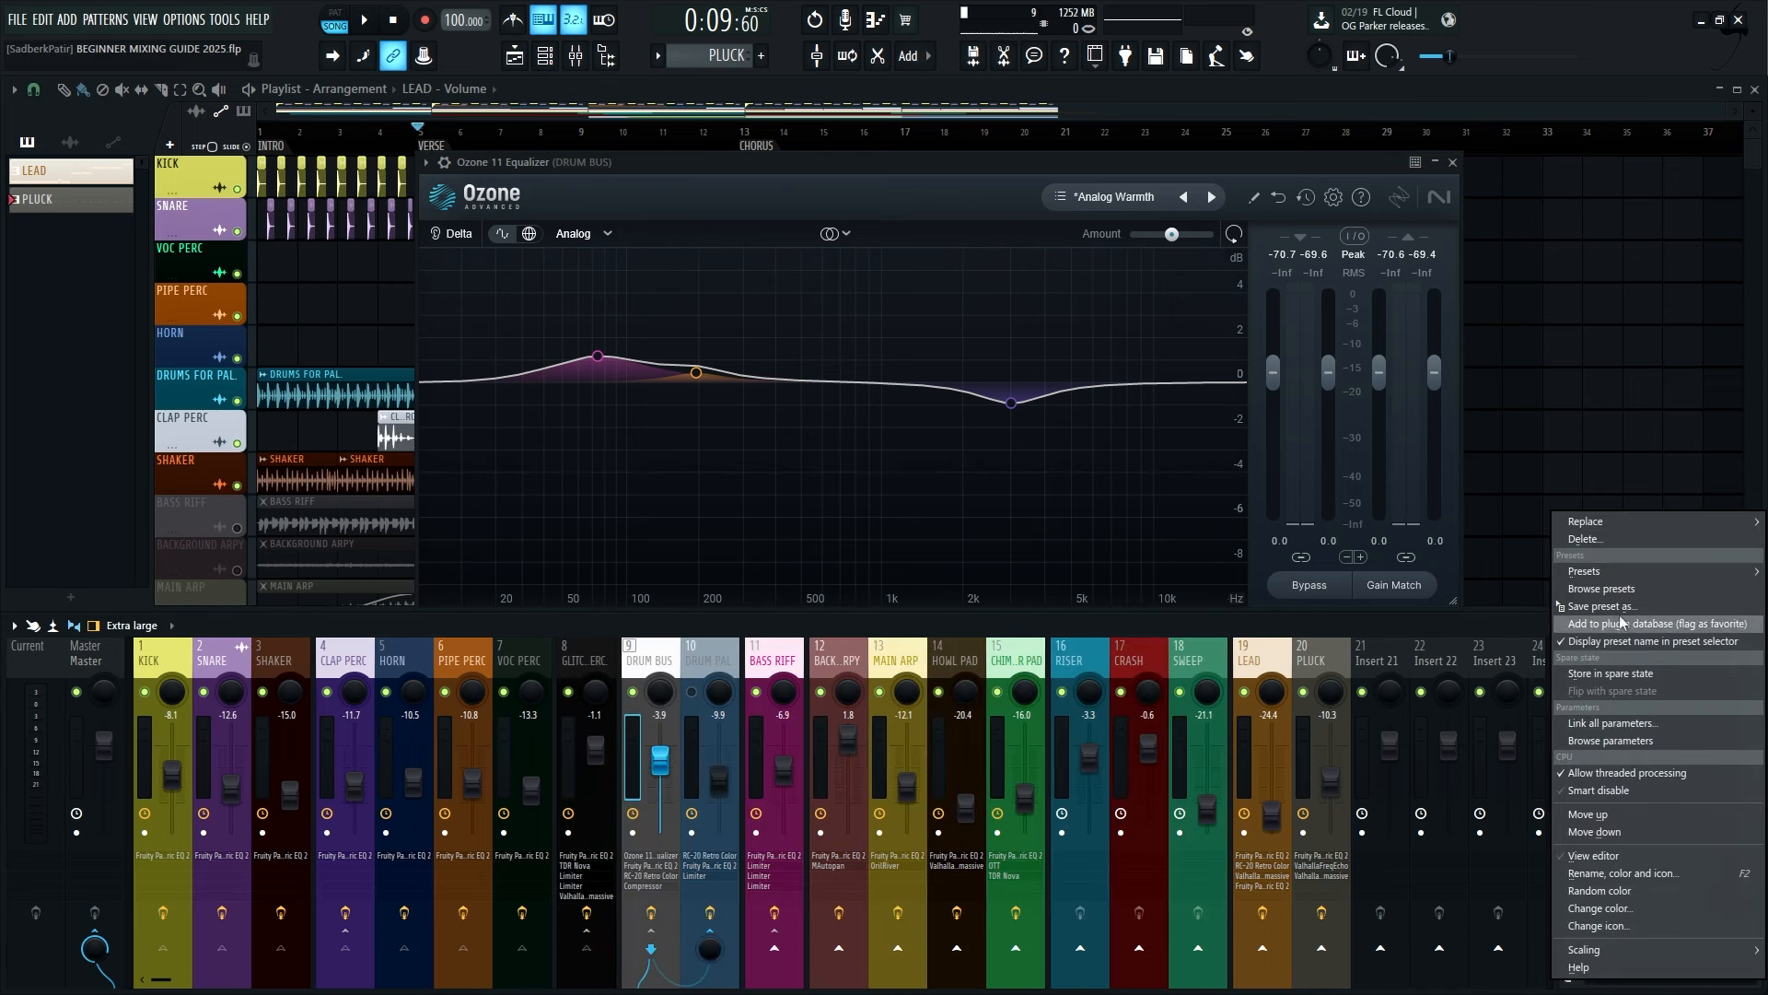
click(1621, 539)
scroll(1633, 711, up, 1)
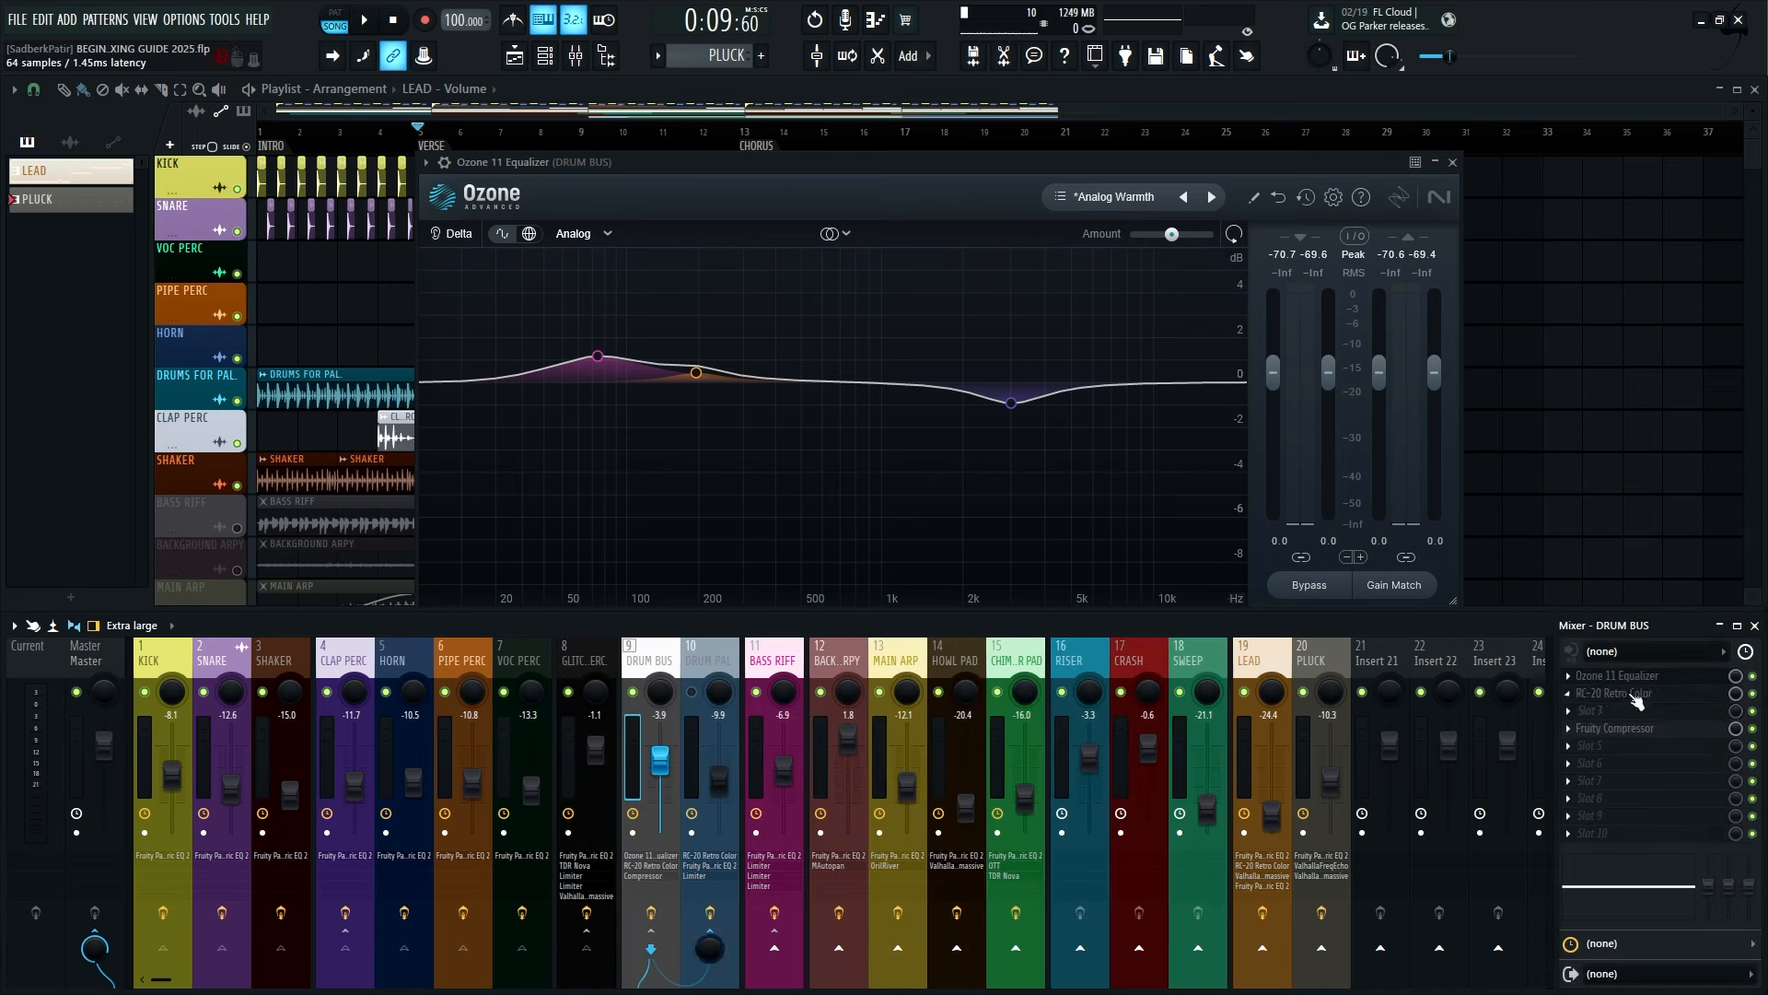
Play the drum bus with RC-20 Retro Color and Fruity Compressor disabled, comparing Ozone 11 Equalizer bypassed and active, and close Ozone
drag(825, 162, 832, 147)
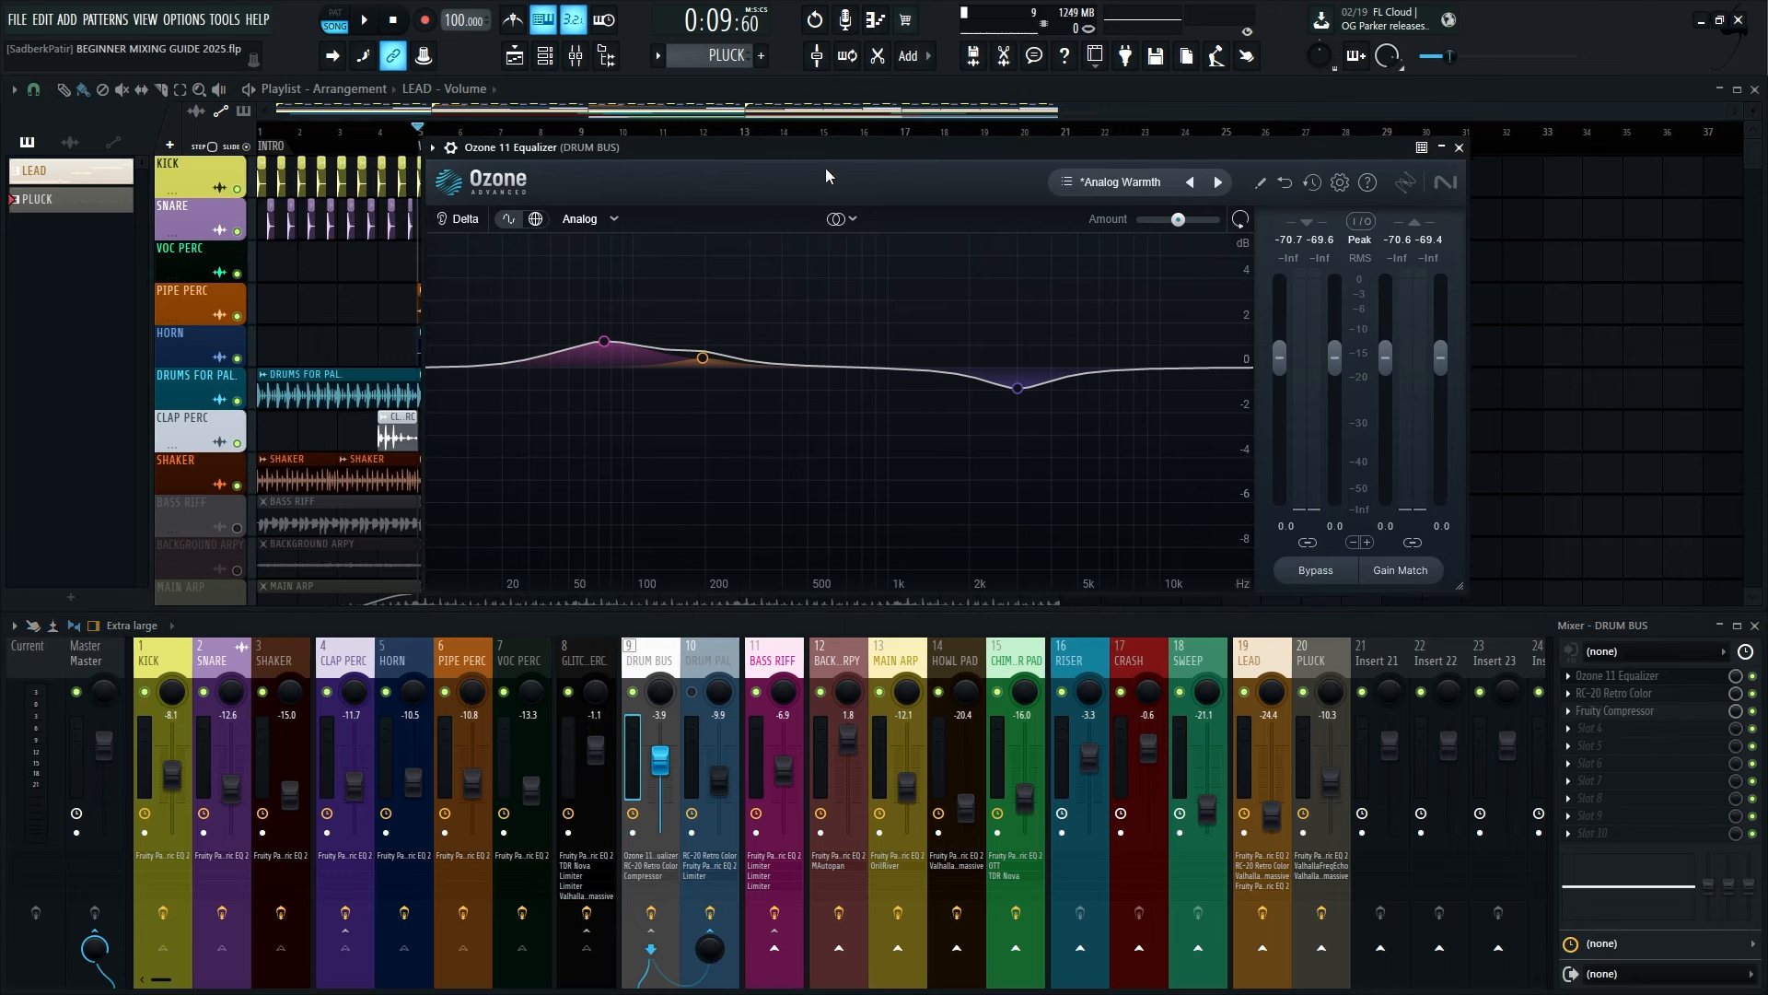
key(space)
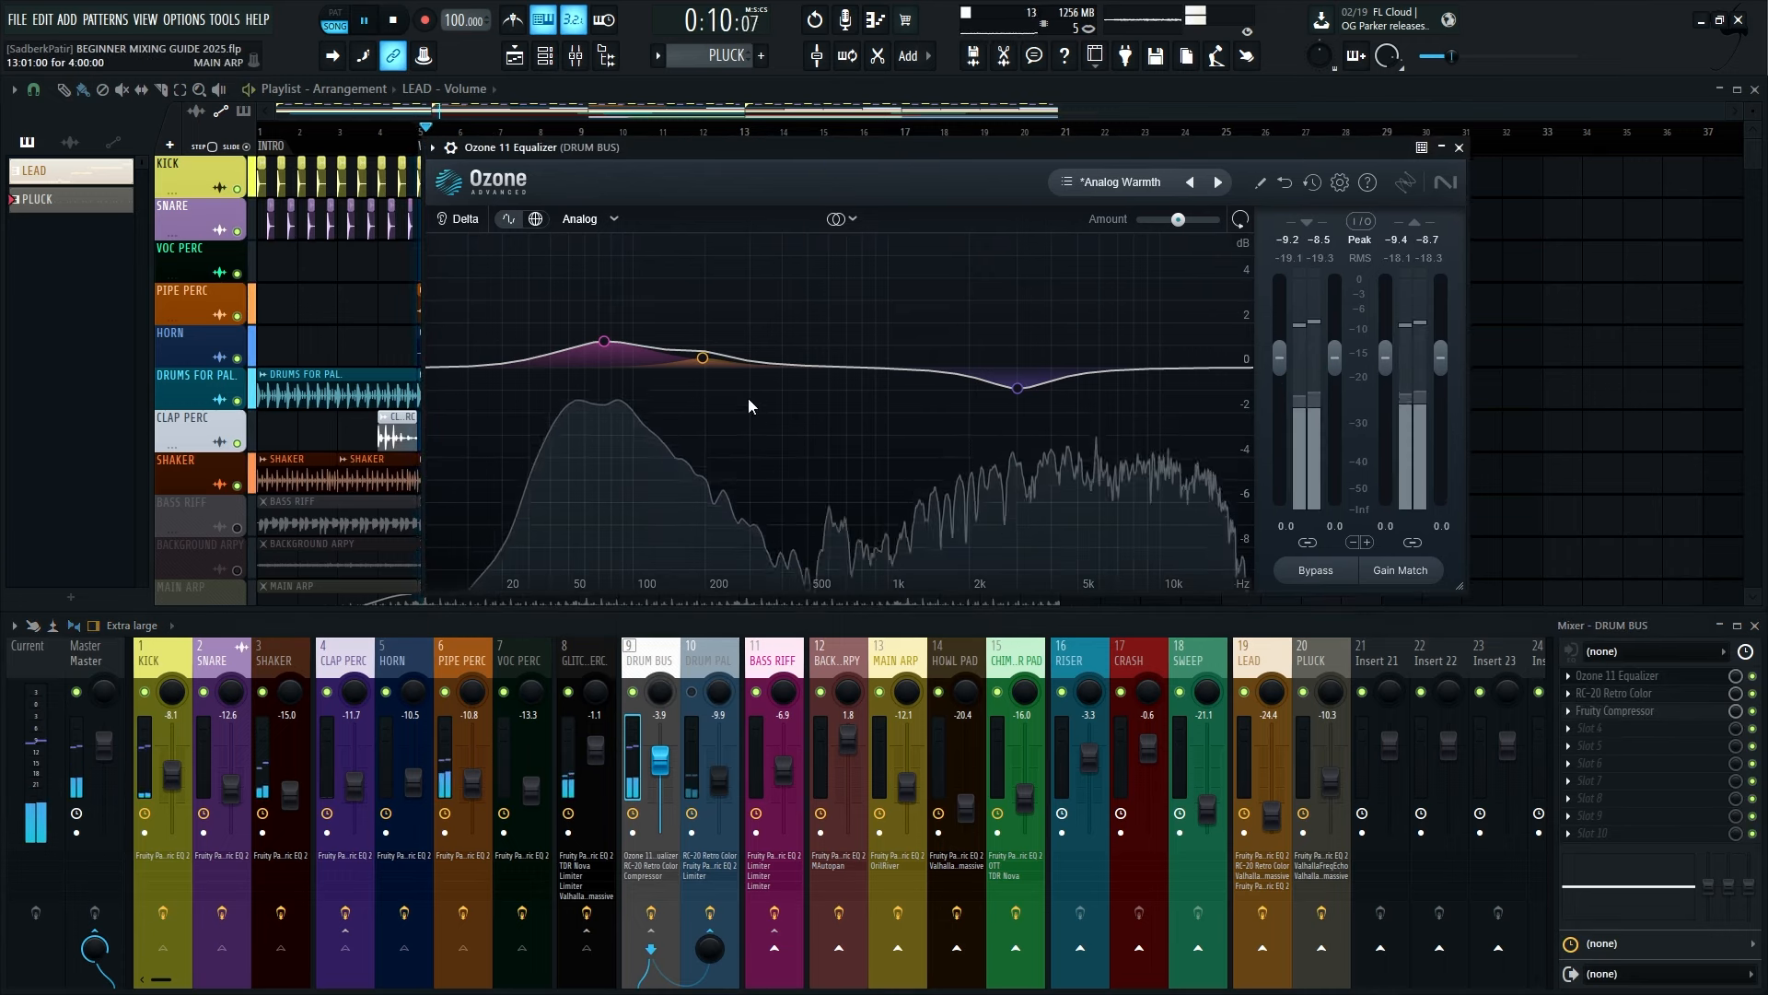
click(1752, 693)
click(1752, 711)
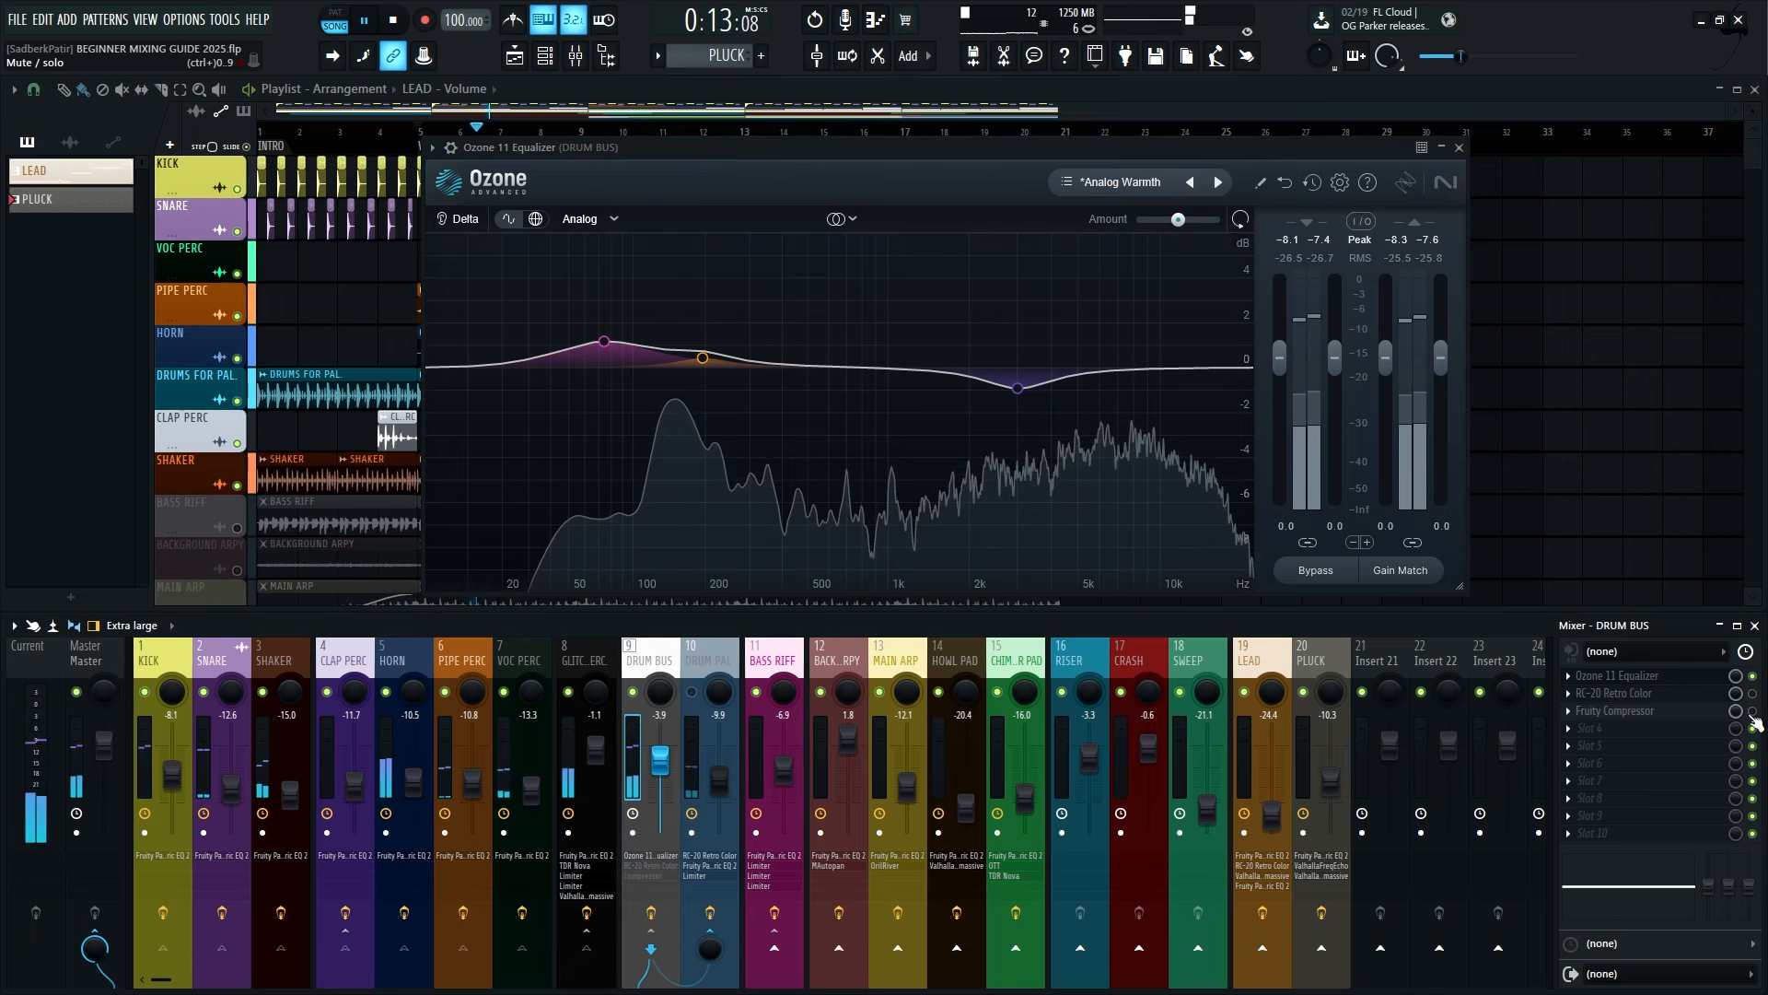
click(1298, 572)
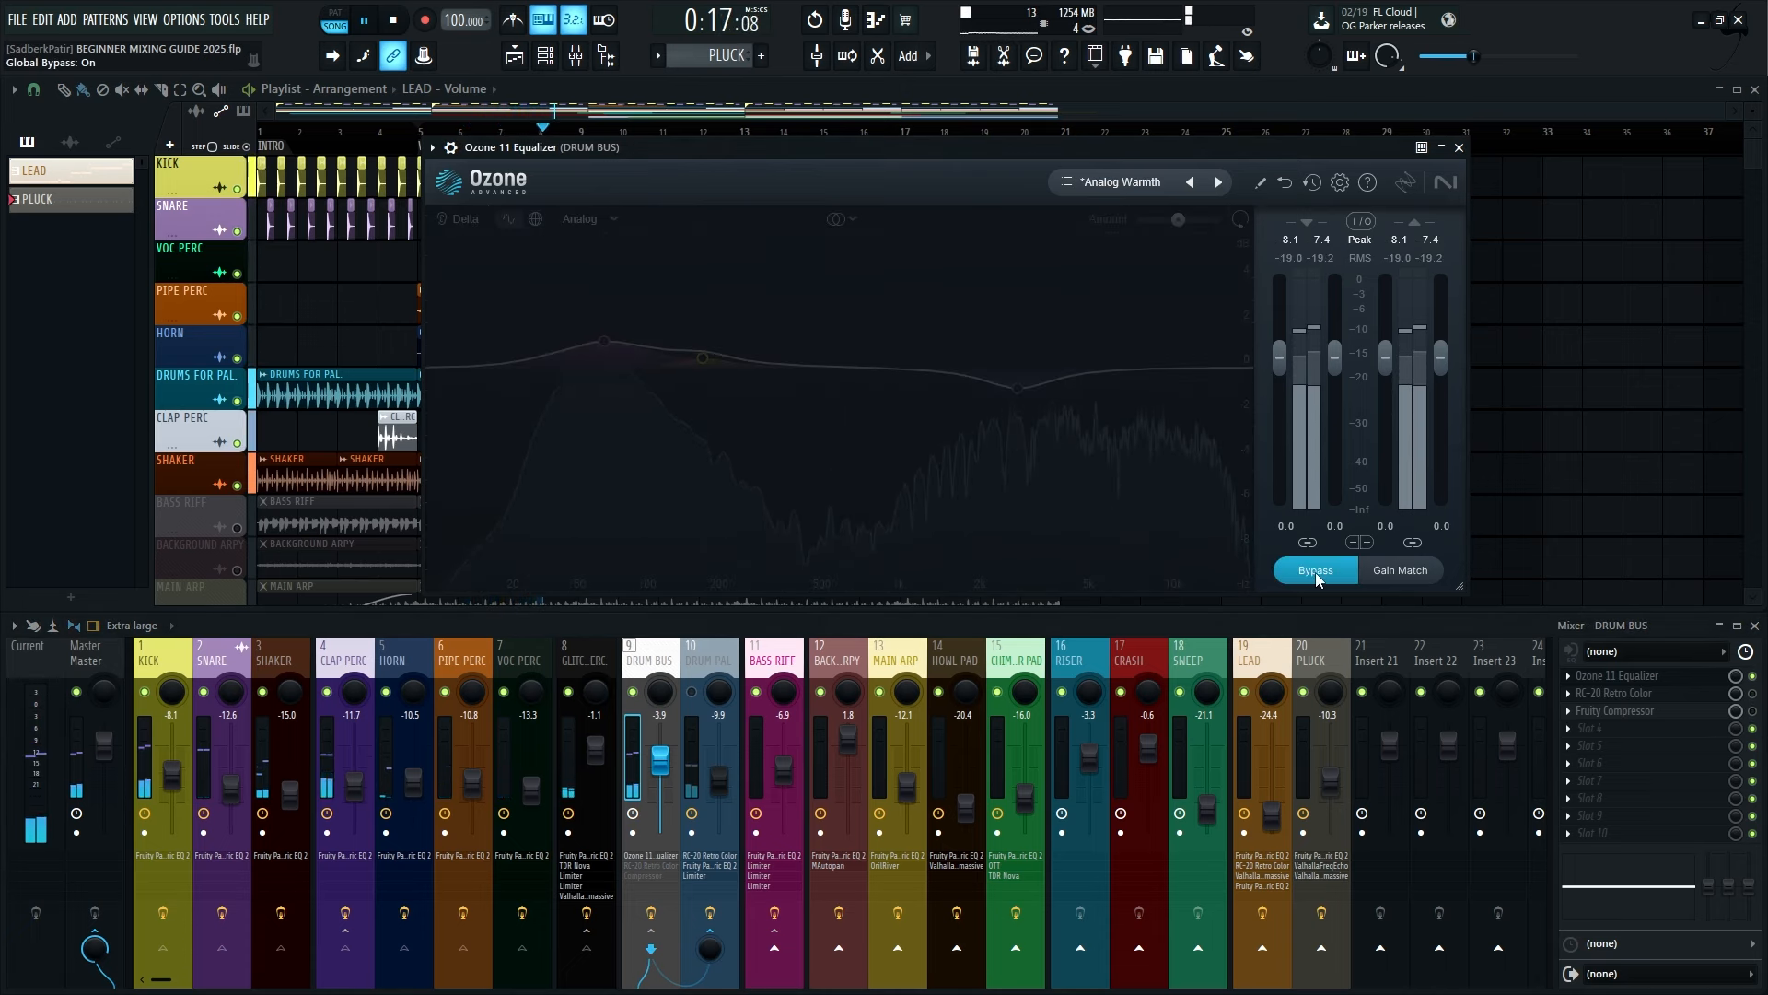
click(1316, 572)
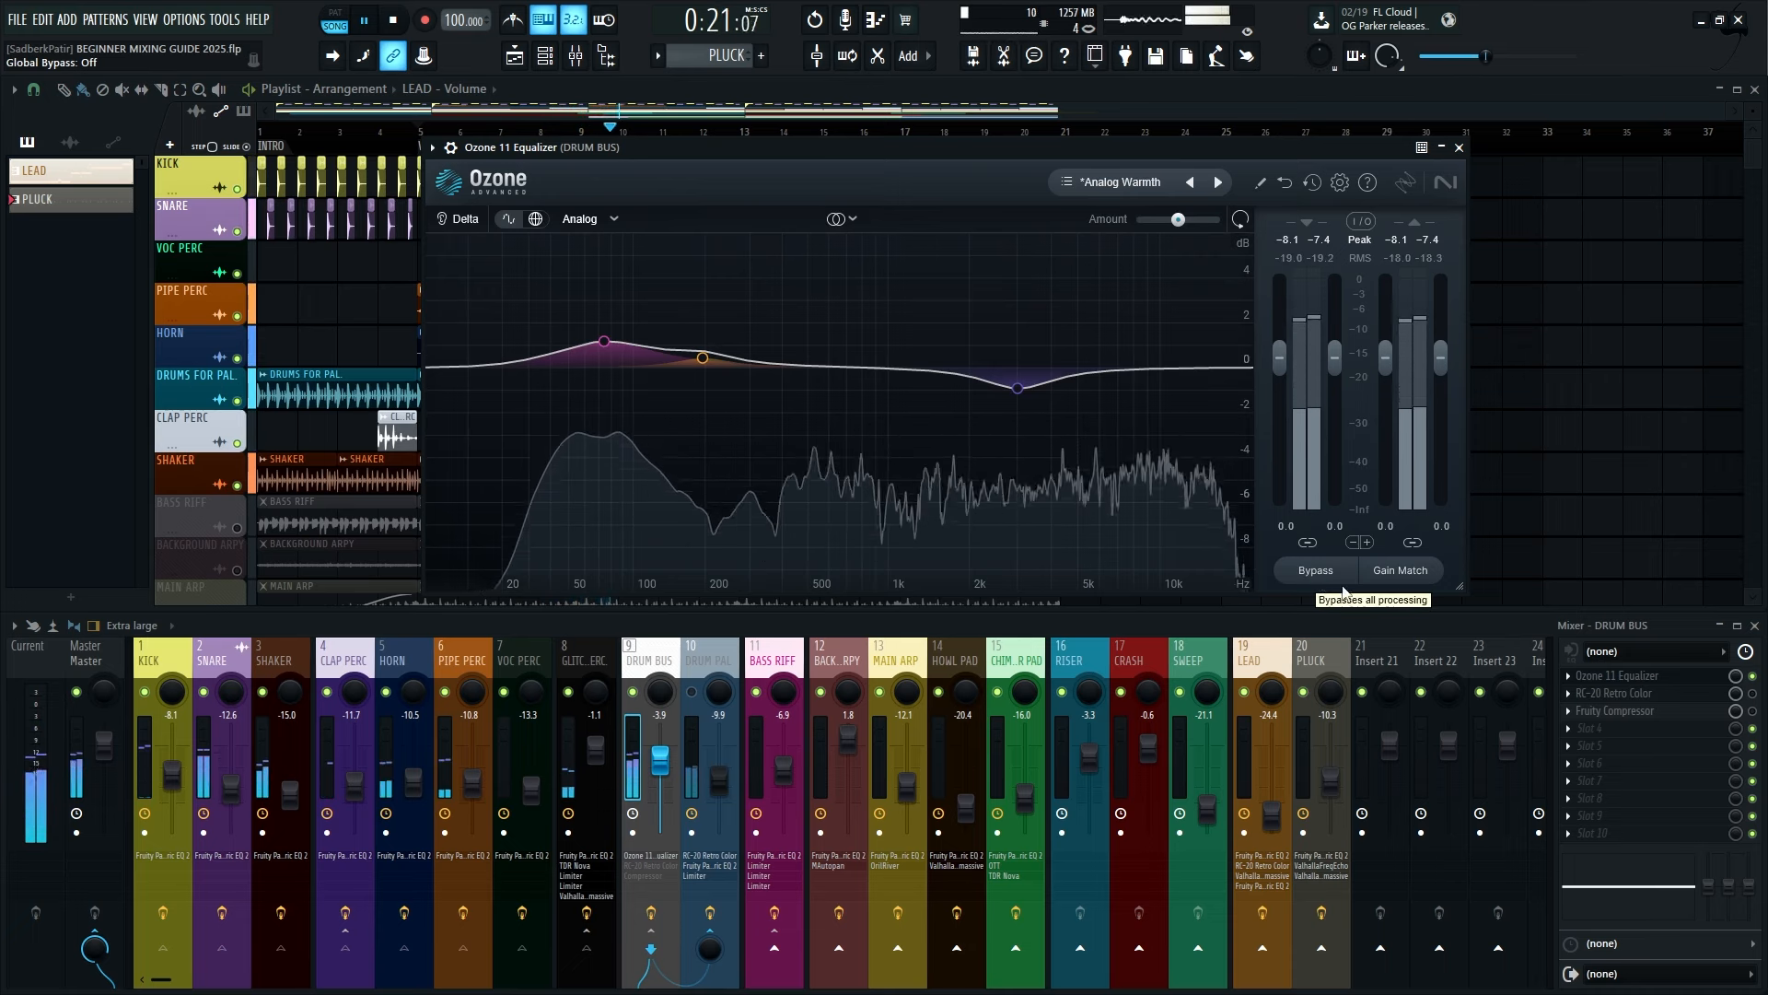
click(1459, 147)
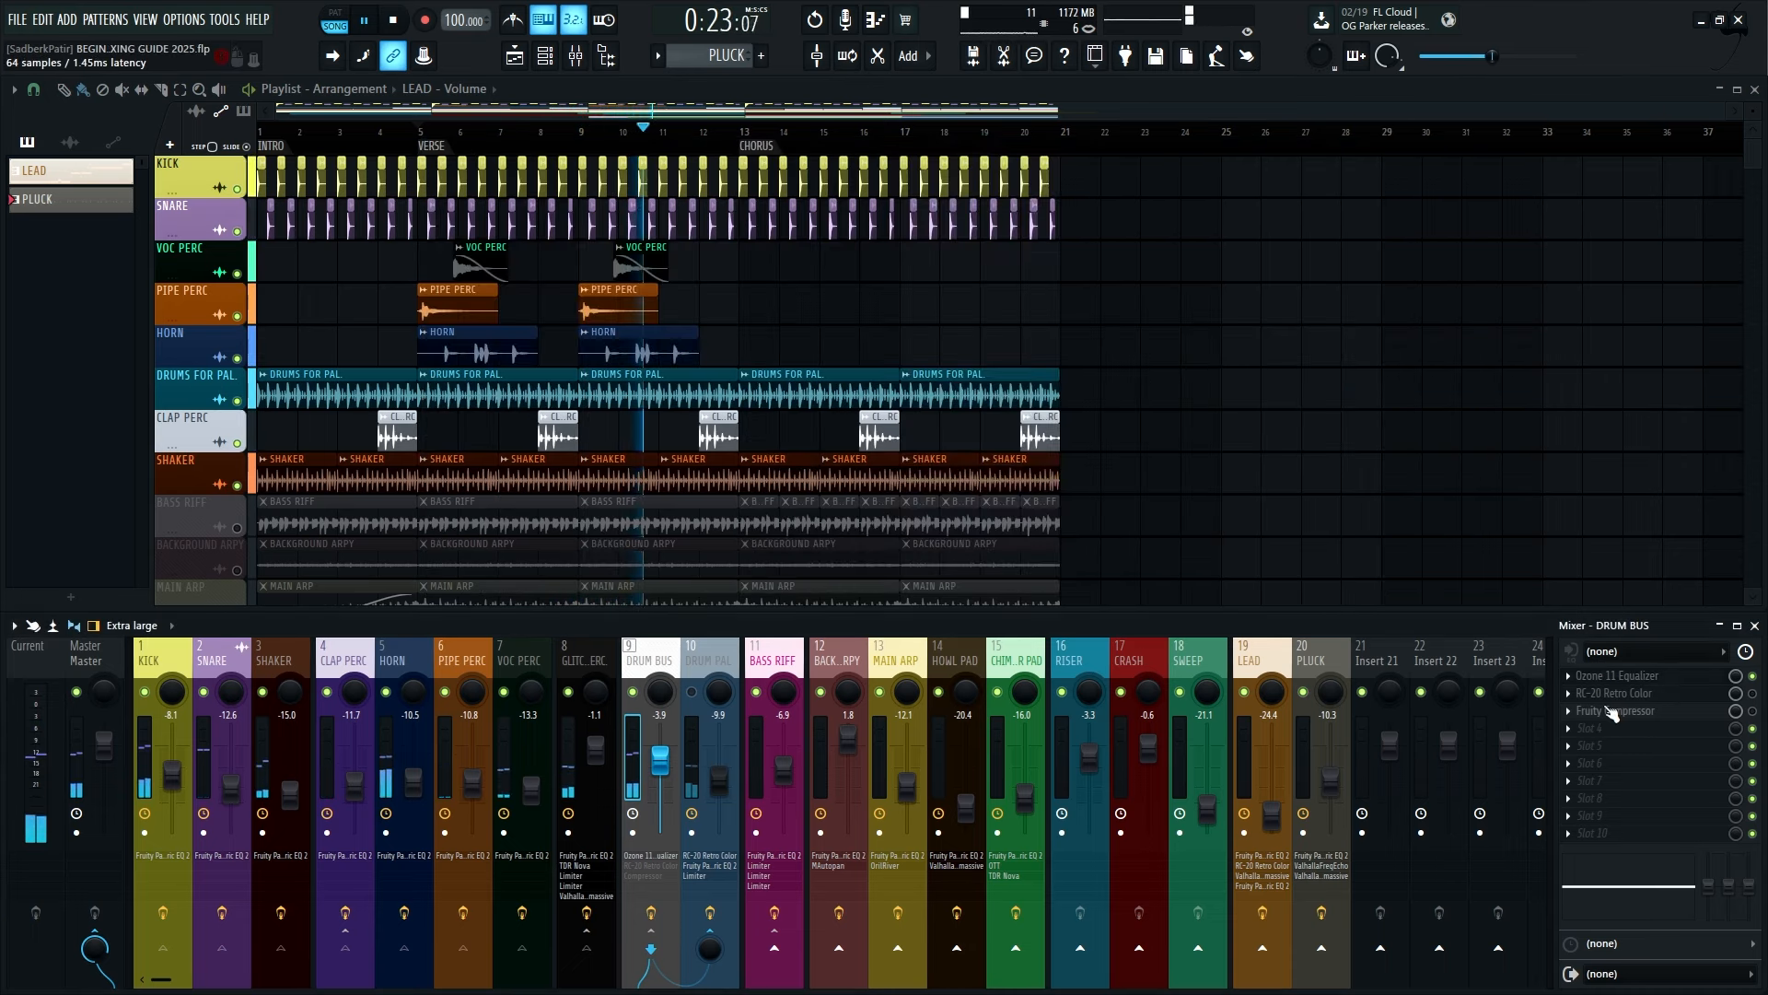
Compare RC-20 Retro Color on DRUM BUS and DRUM PAL side by side, switching playback from DRUM BUS to DRUM PAL, and close DRUM PAL's window
click(1613, 693)
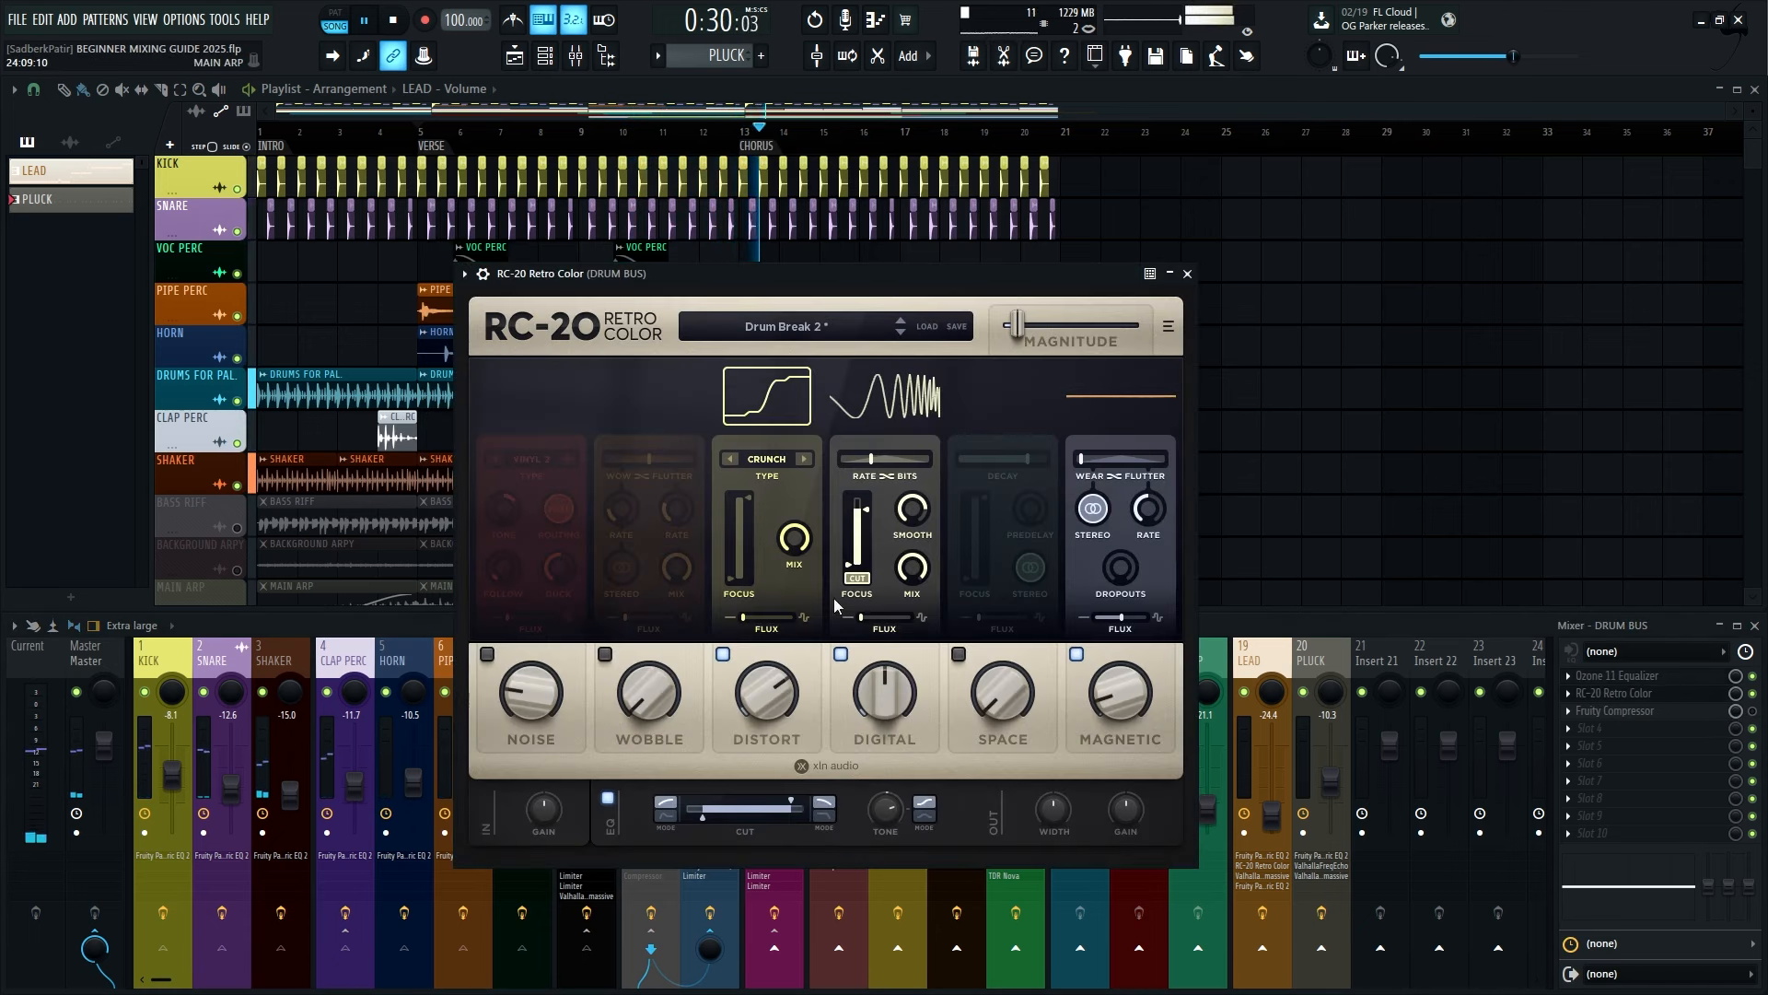
drag(1011, 330, 1455, 138)
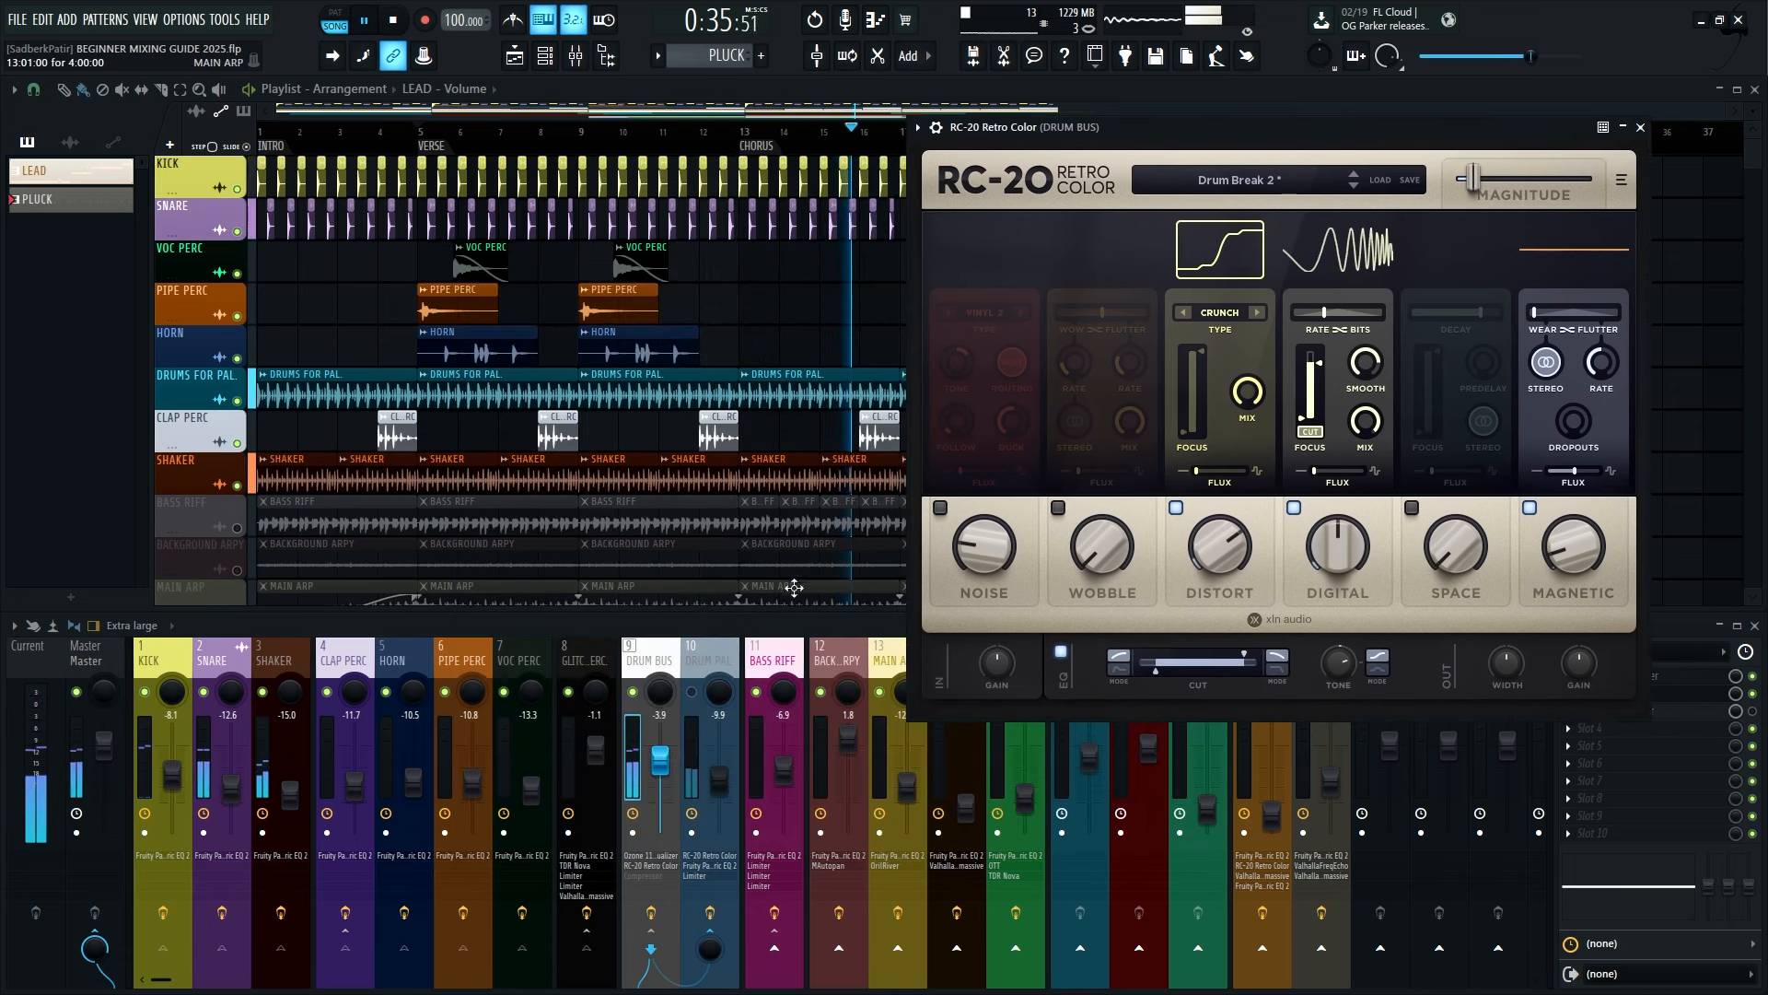
click(691, 692)
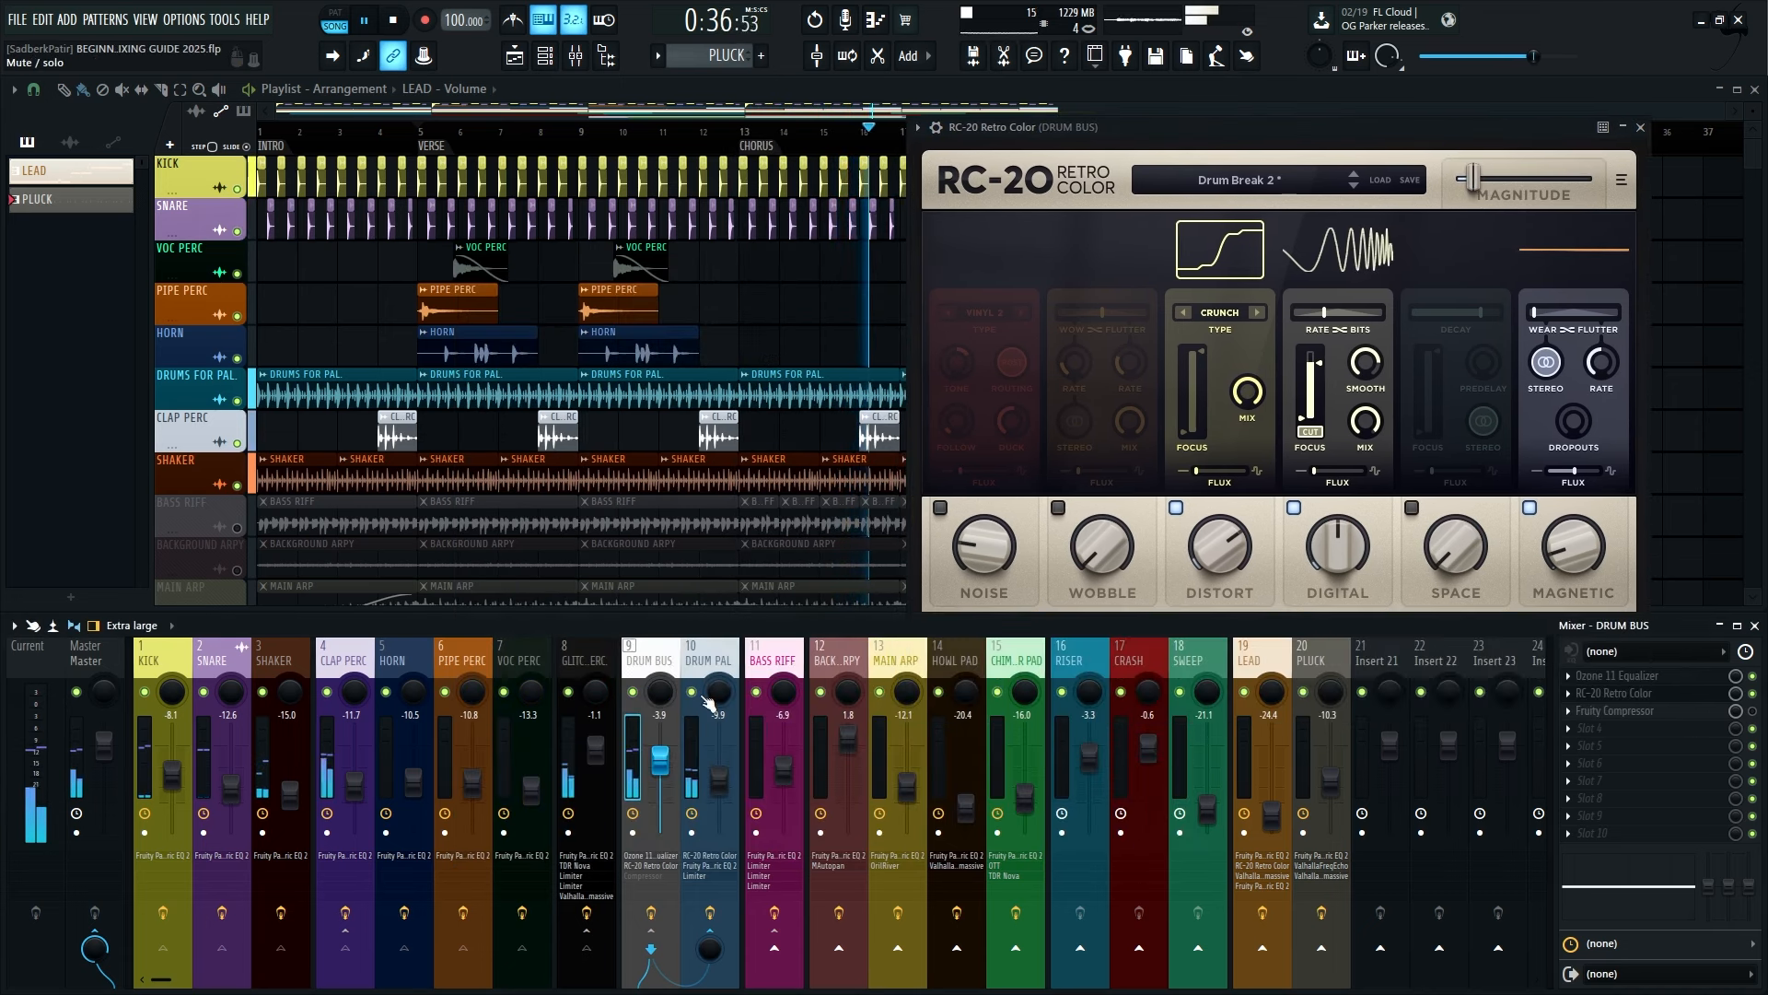
click(634, 692)
click(710, 663)
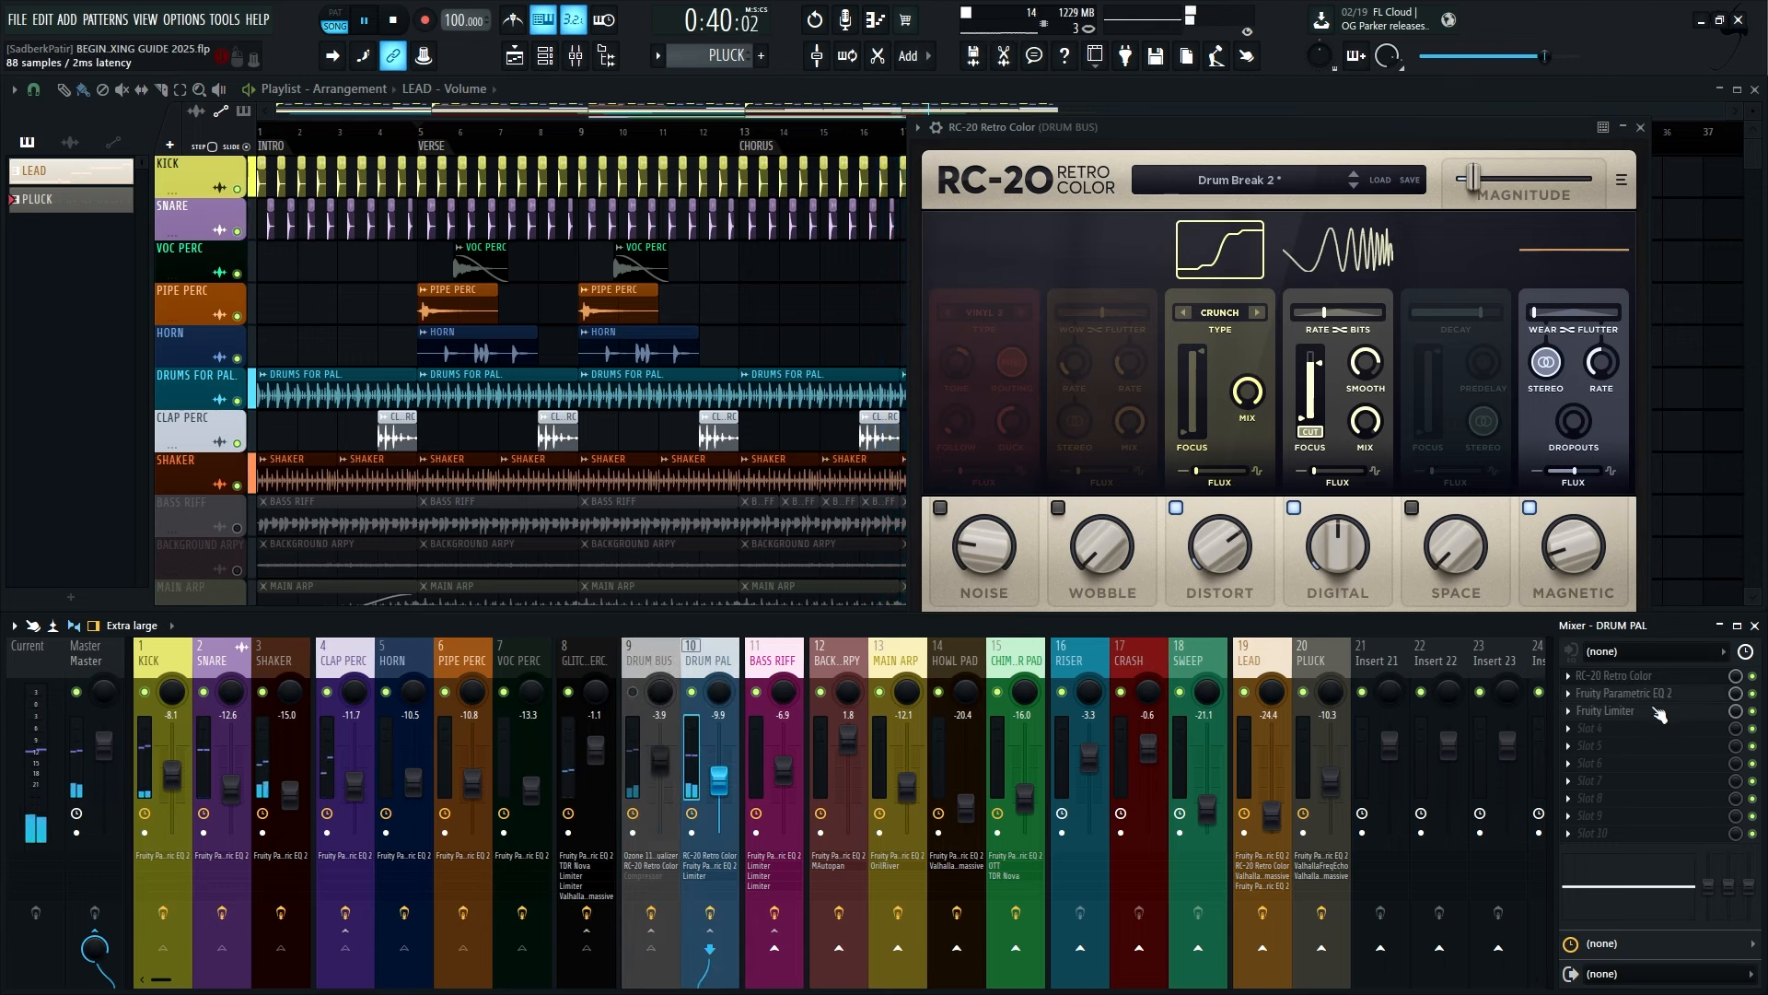
click(1614, 675)
drag(1374, 140, 731, 137)
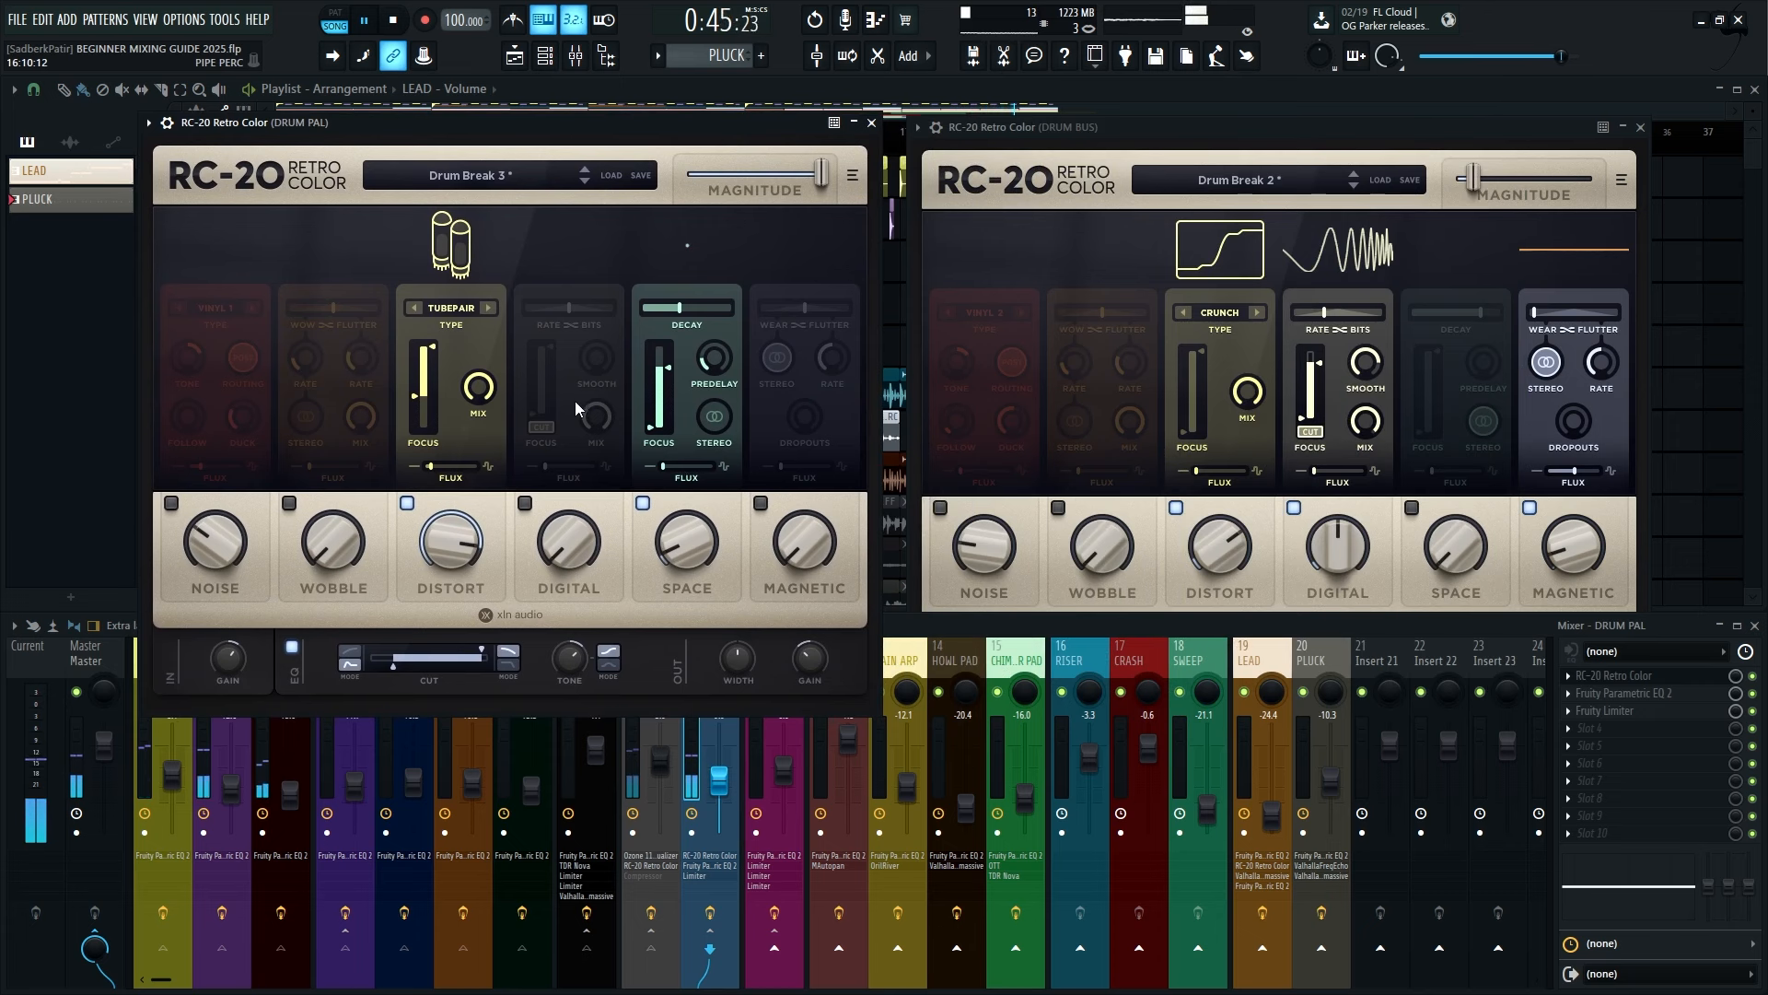
click(870, 124)
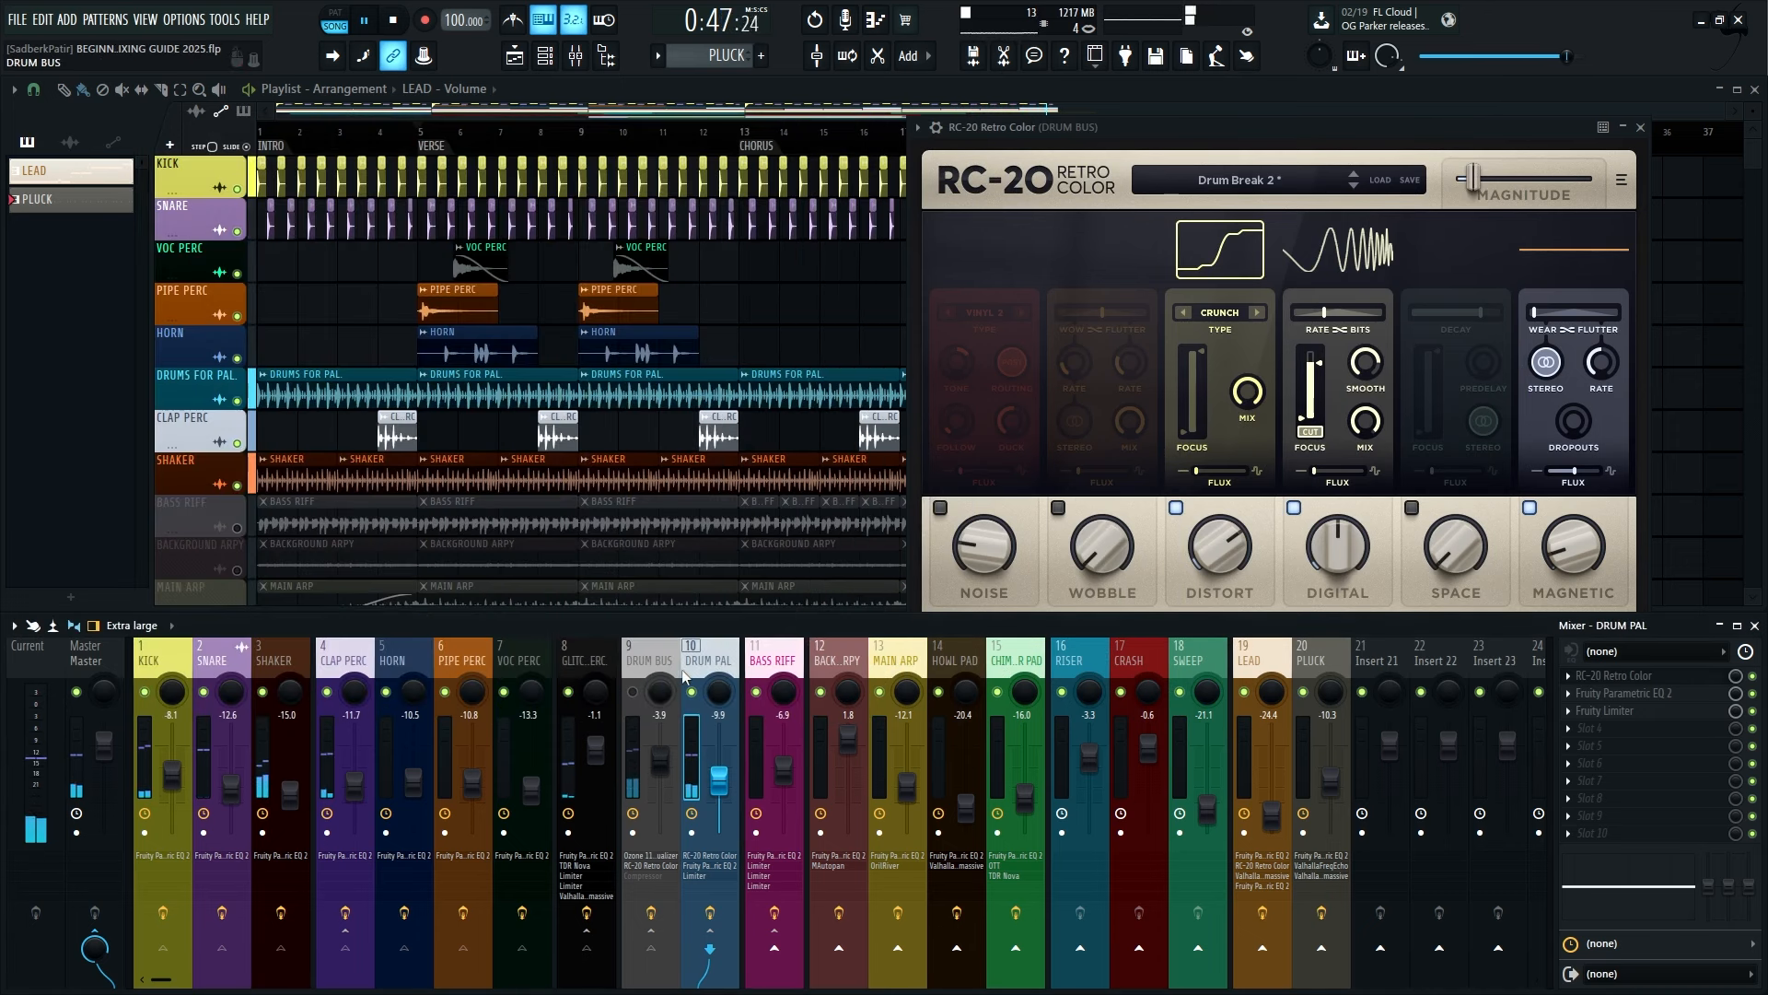
Unmute DRUM BUS, select the VERSE section for playback, and place DRUM BUS's Fruity Compressor window over the playlist
click(640, 690)
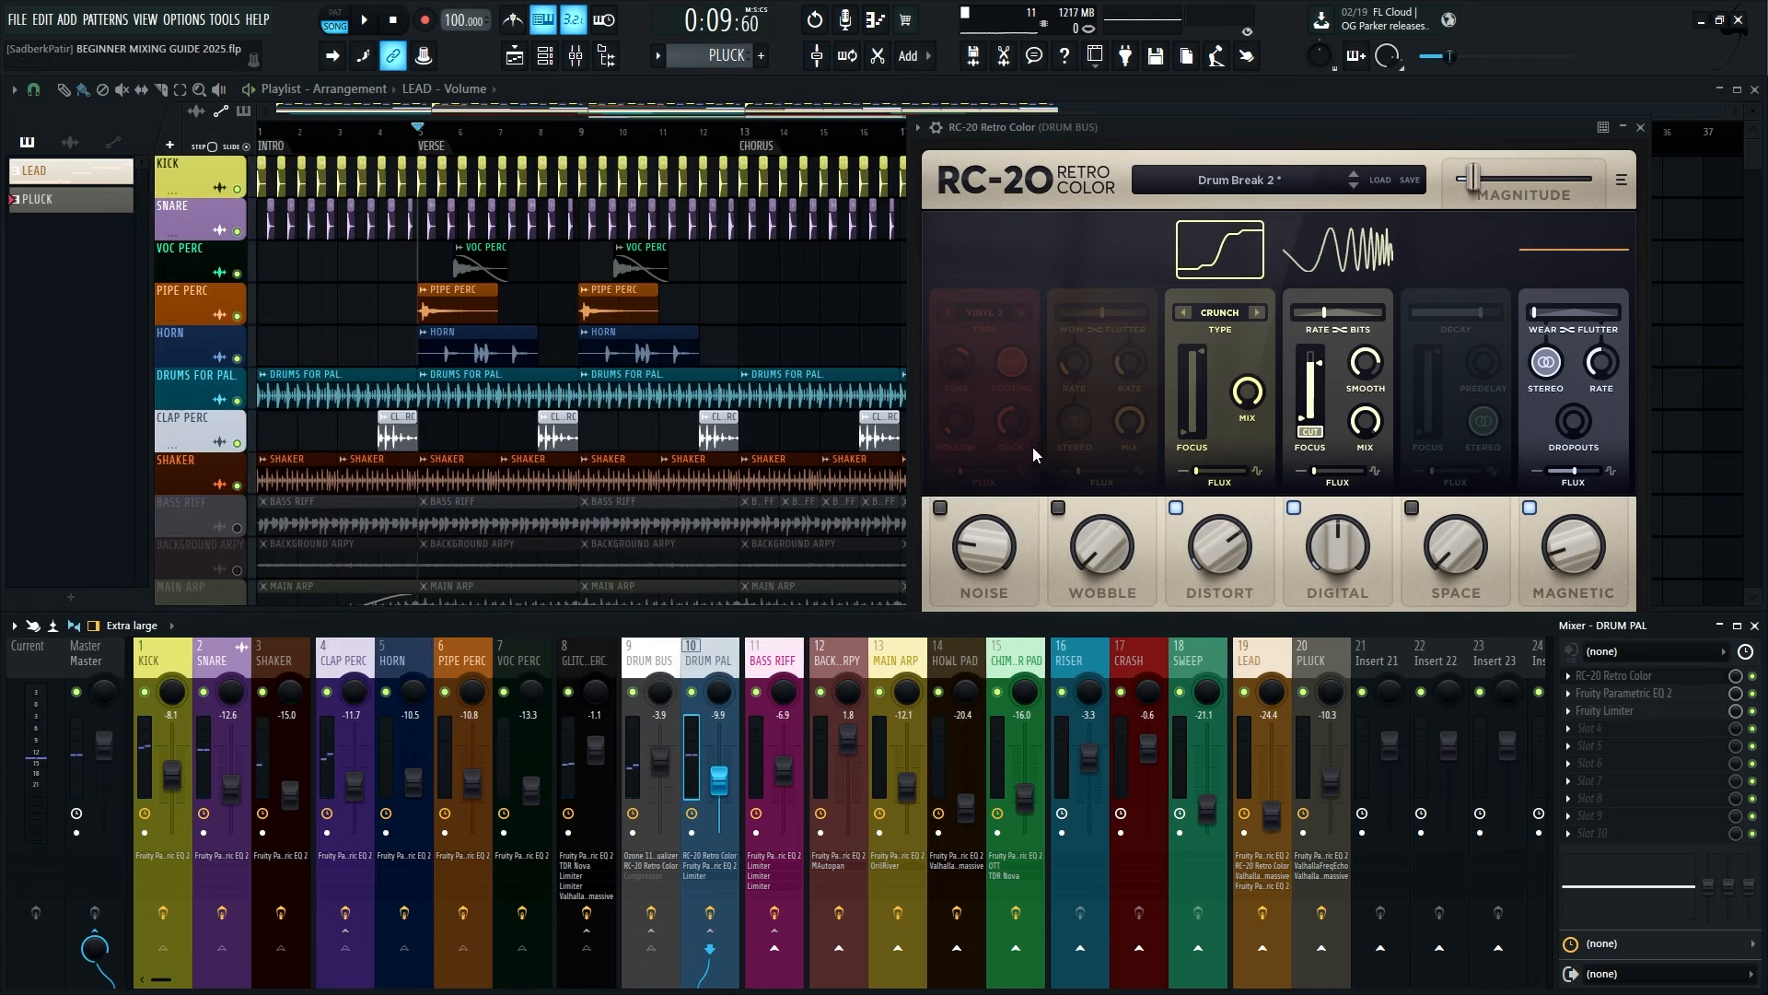
key(space)
click(422, 152)
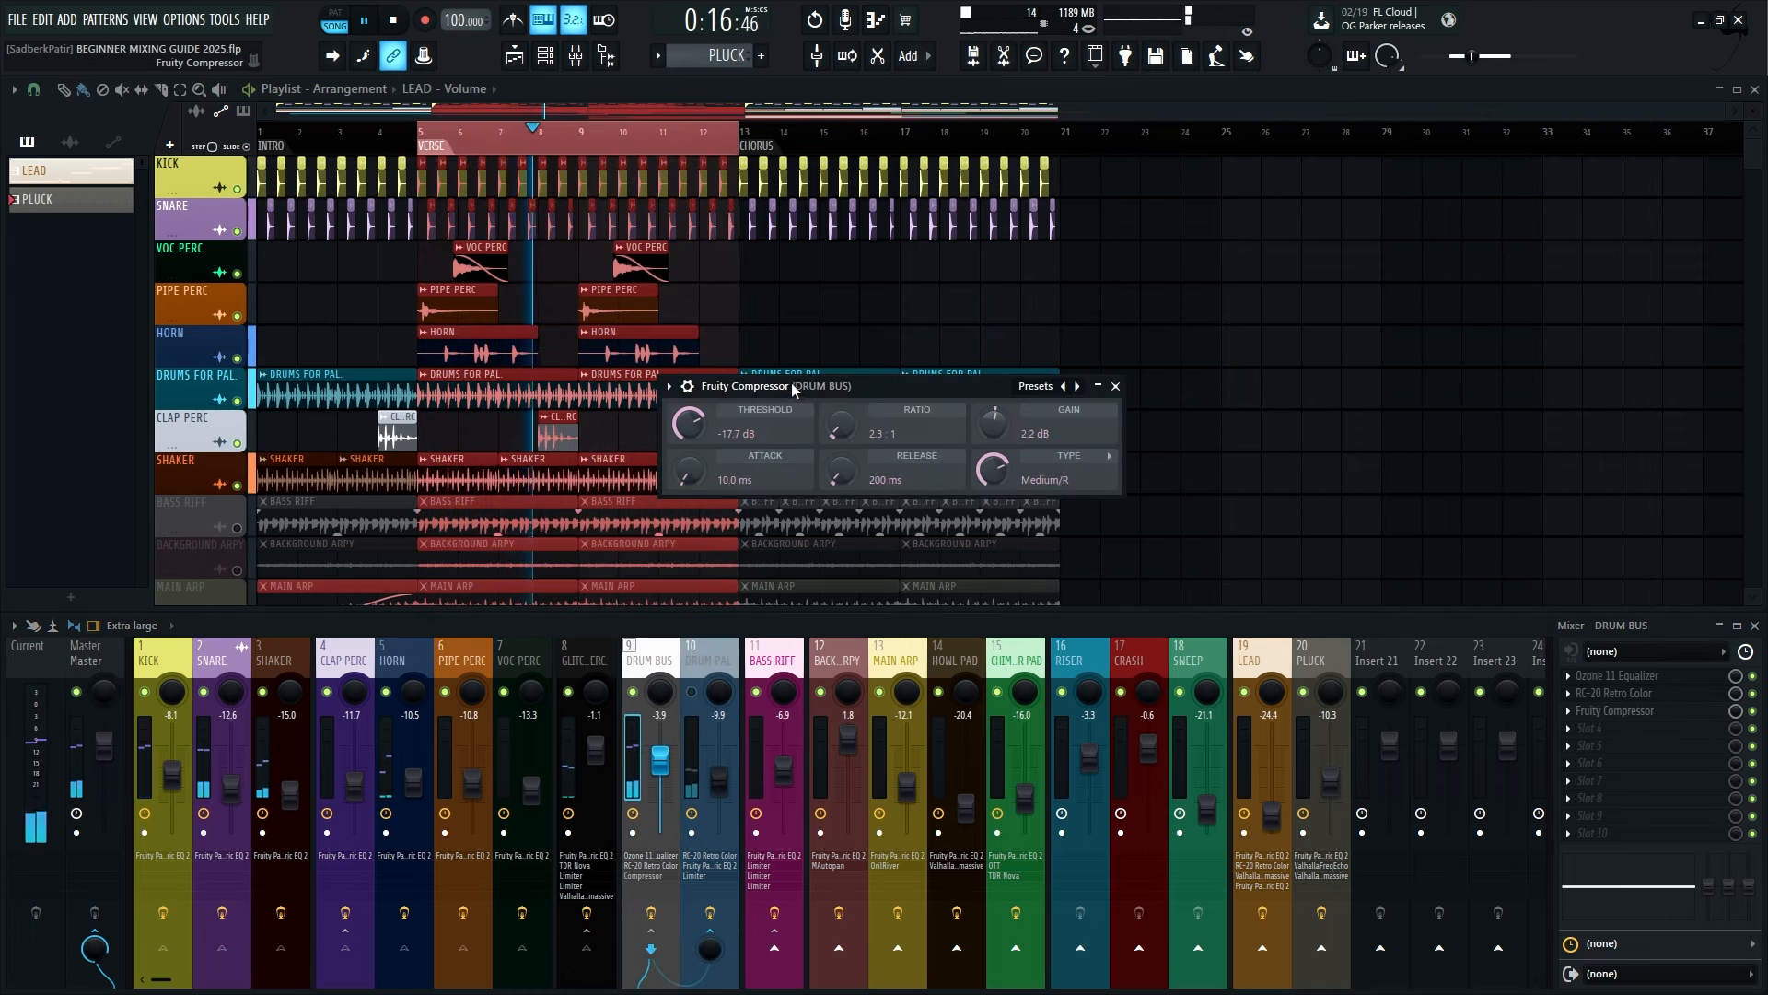
drag(793, 388, 809, 353)
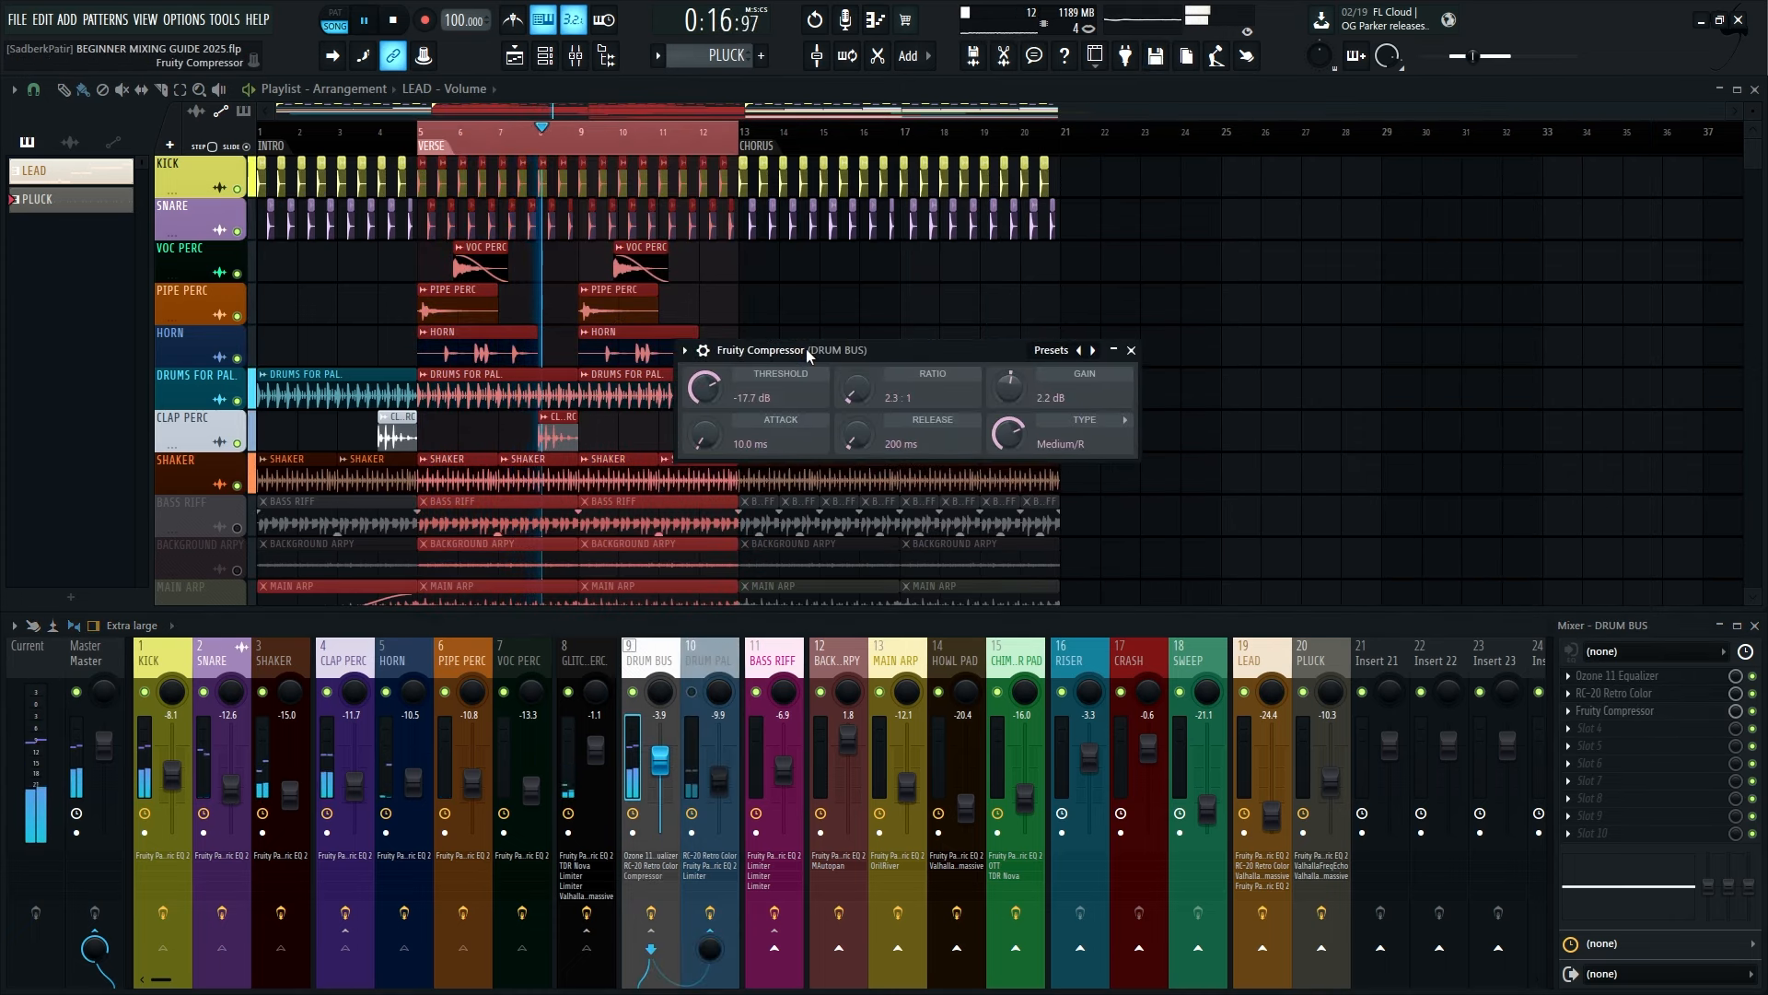
key(space)
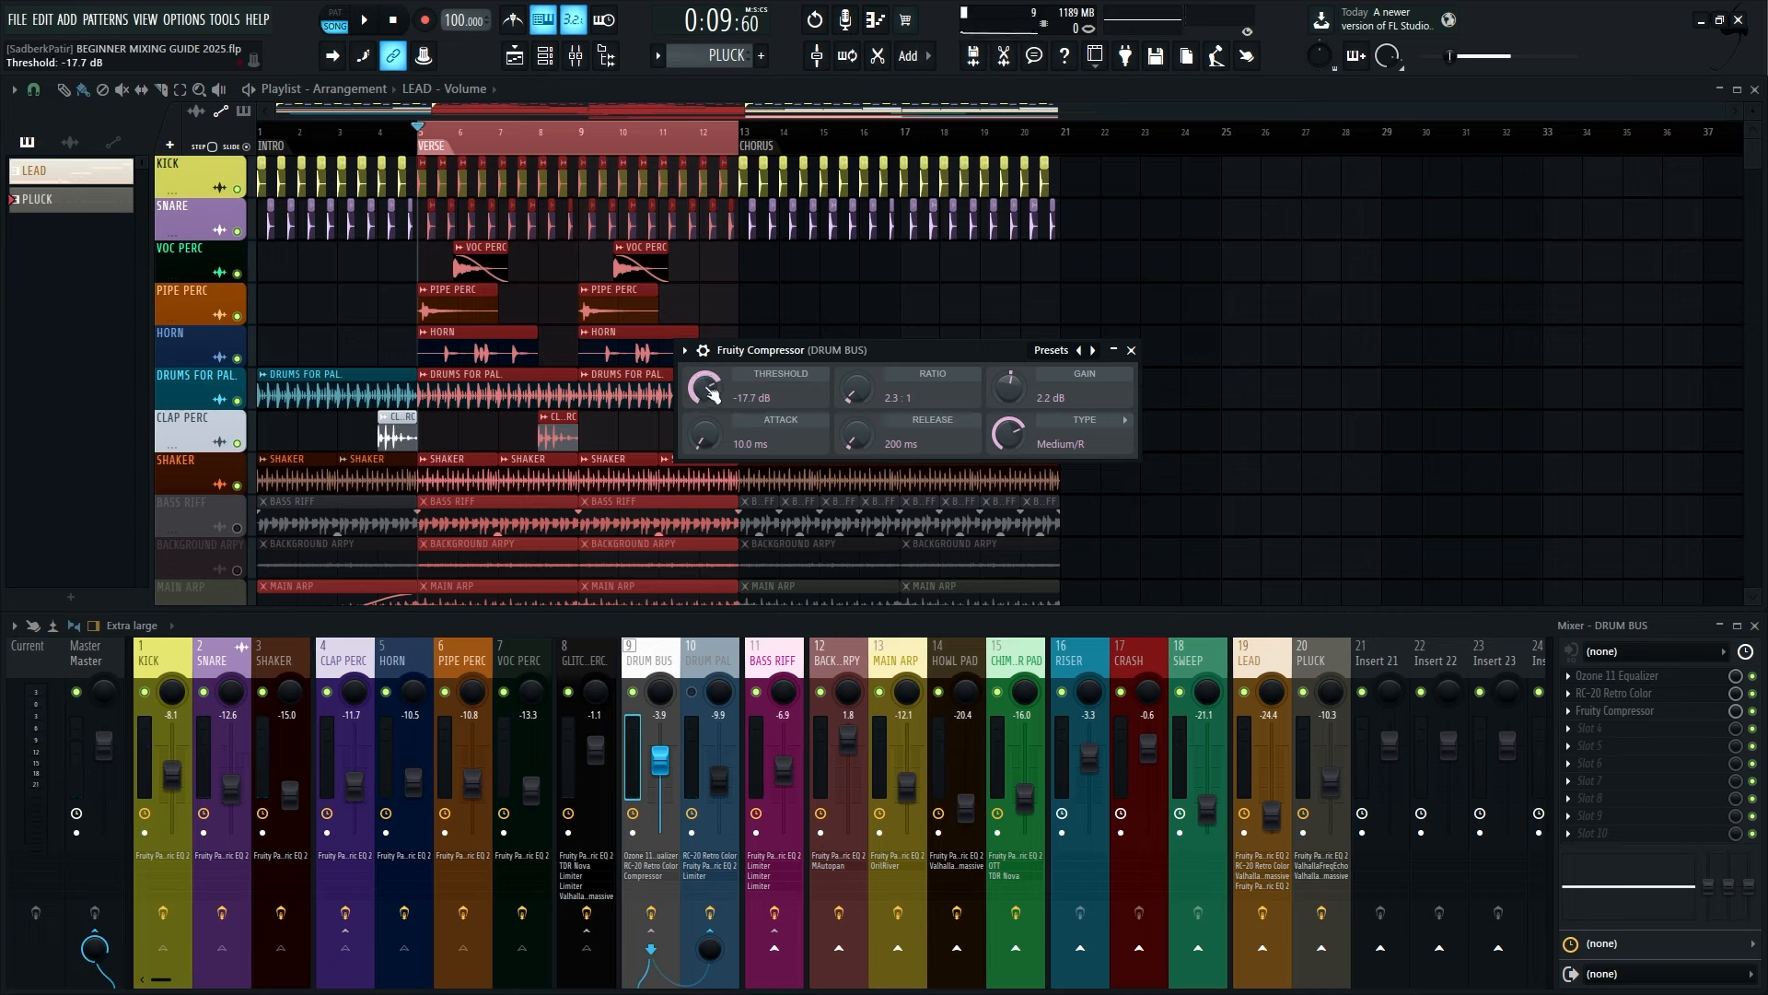
During playback, set DRUM BUS's Fruity Compressor to a -17.4 dB threshold, 2.4:1 ratio and 2.3 dB gain
key(space)
mouse_move(706, 387)
mouse_down()
mouse_move(706, 493)
mouse_move(706, 396)
mouse_up()
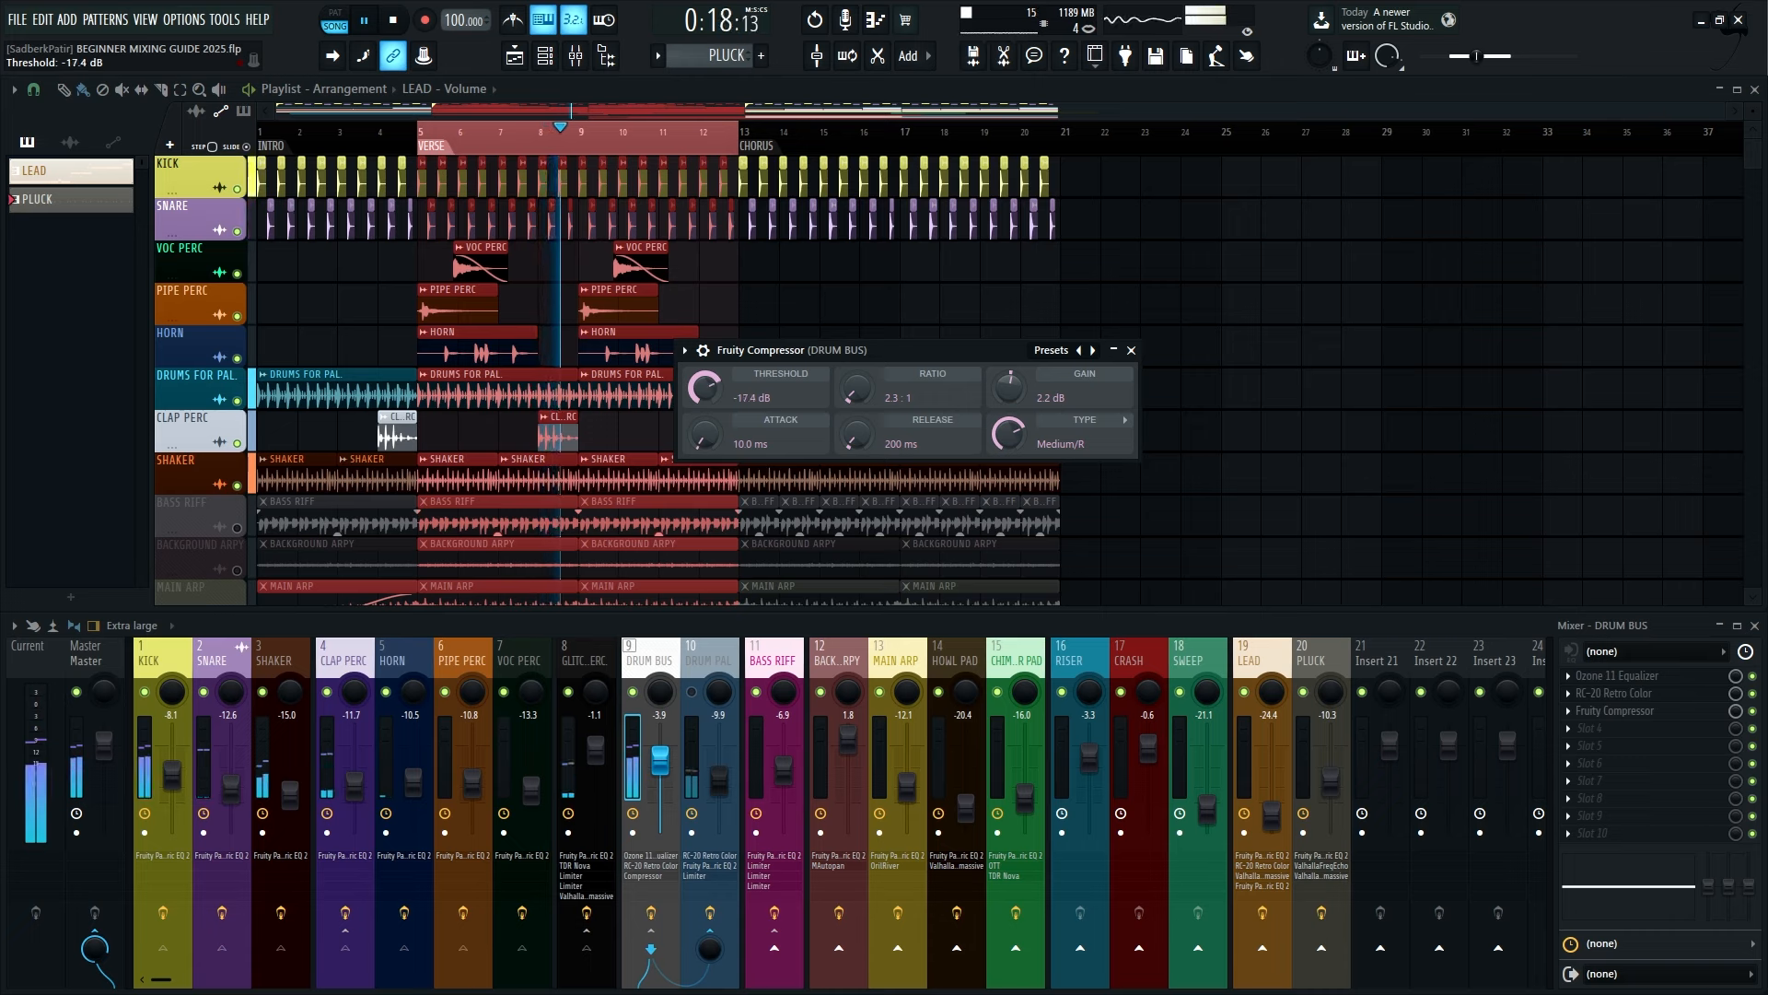
key(space)
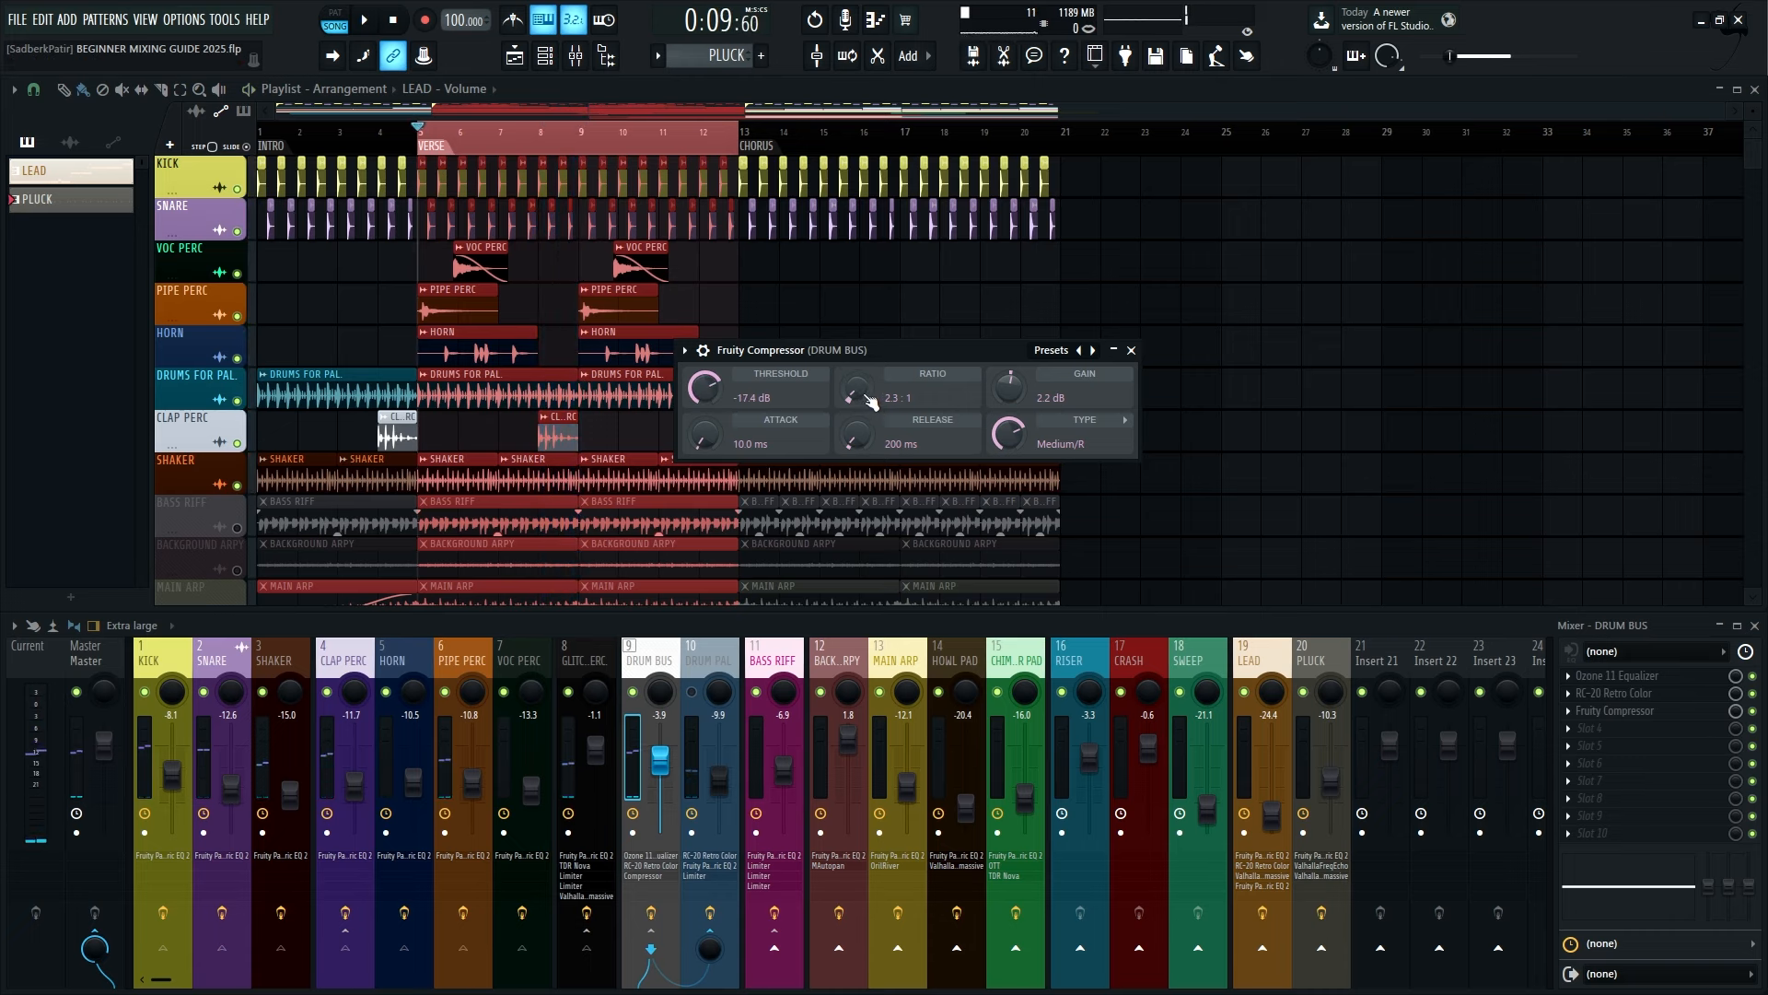
key(space)
drag(857, 389, 857, 388)
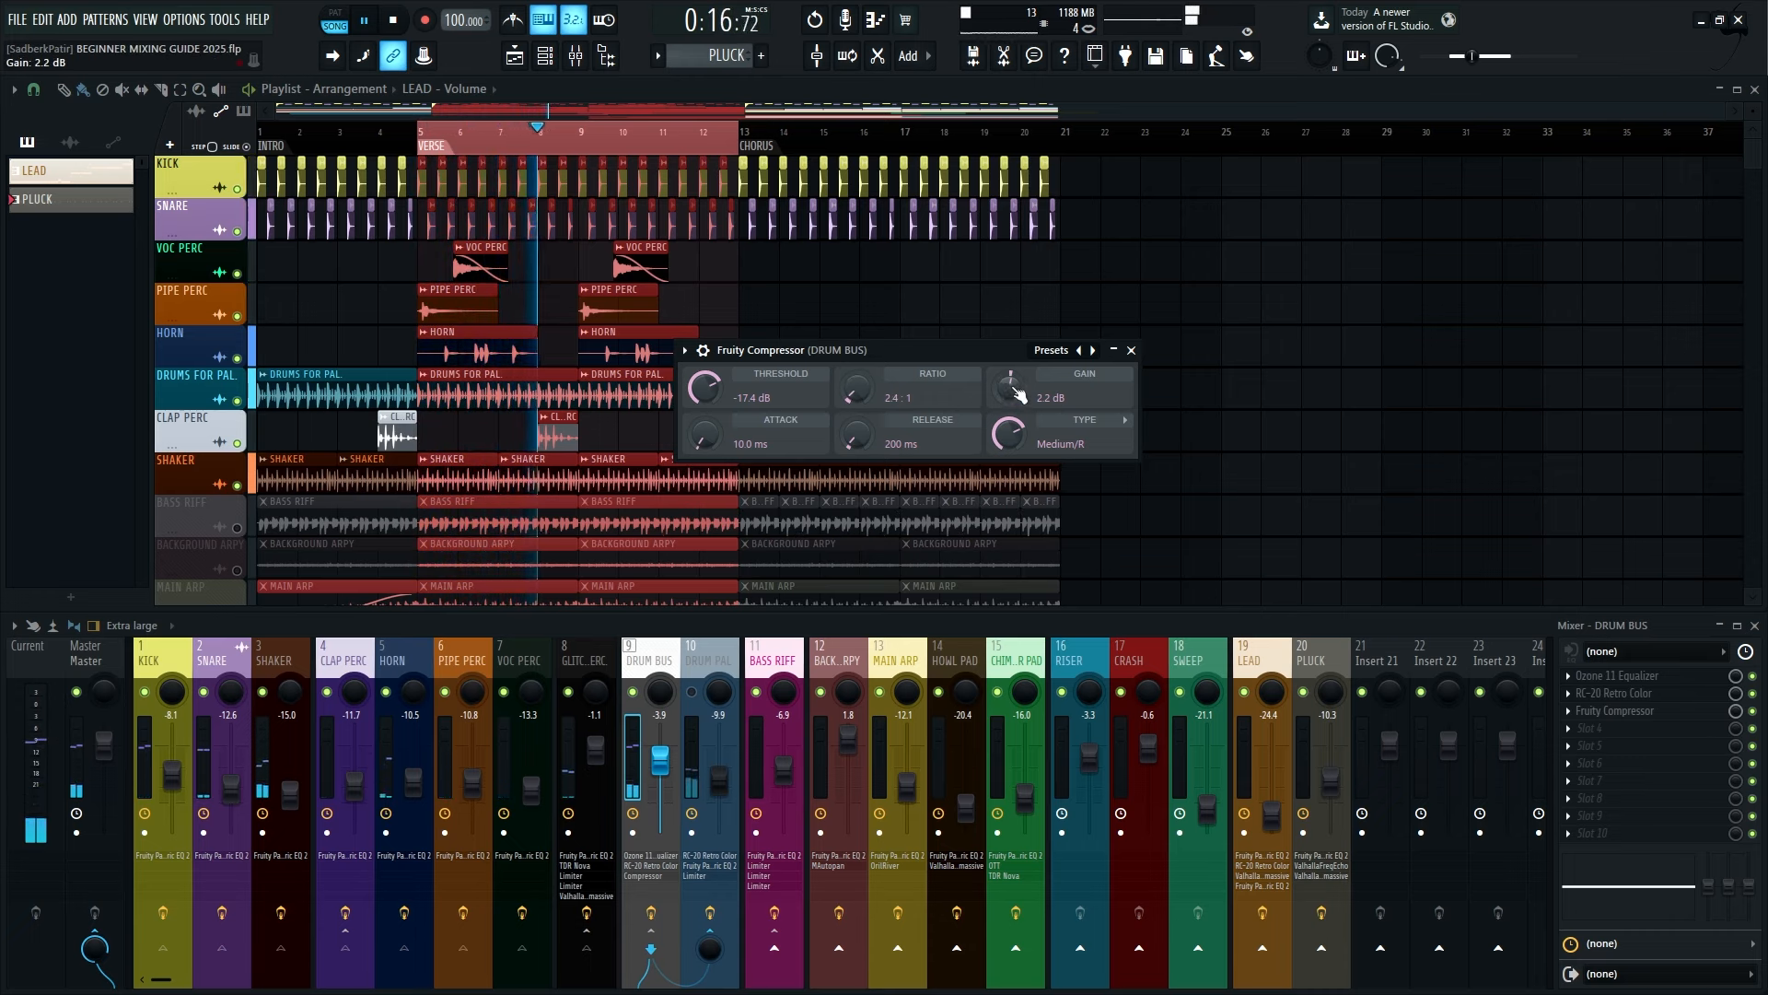
mouse_move(1011, 389)
mouse_down()
mouse_move(1011, 329)
mouse_move(1010, 378)
mouse_up()
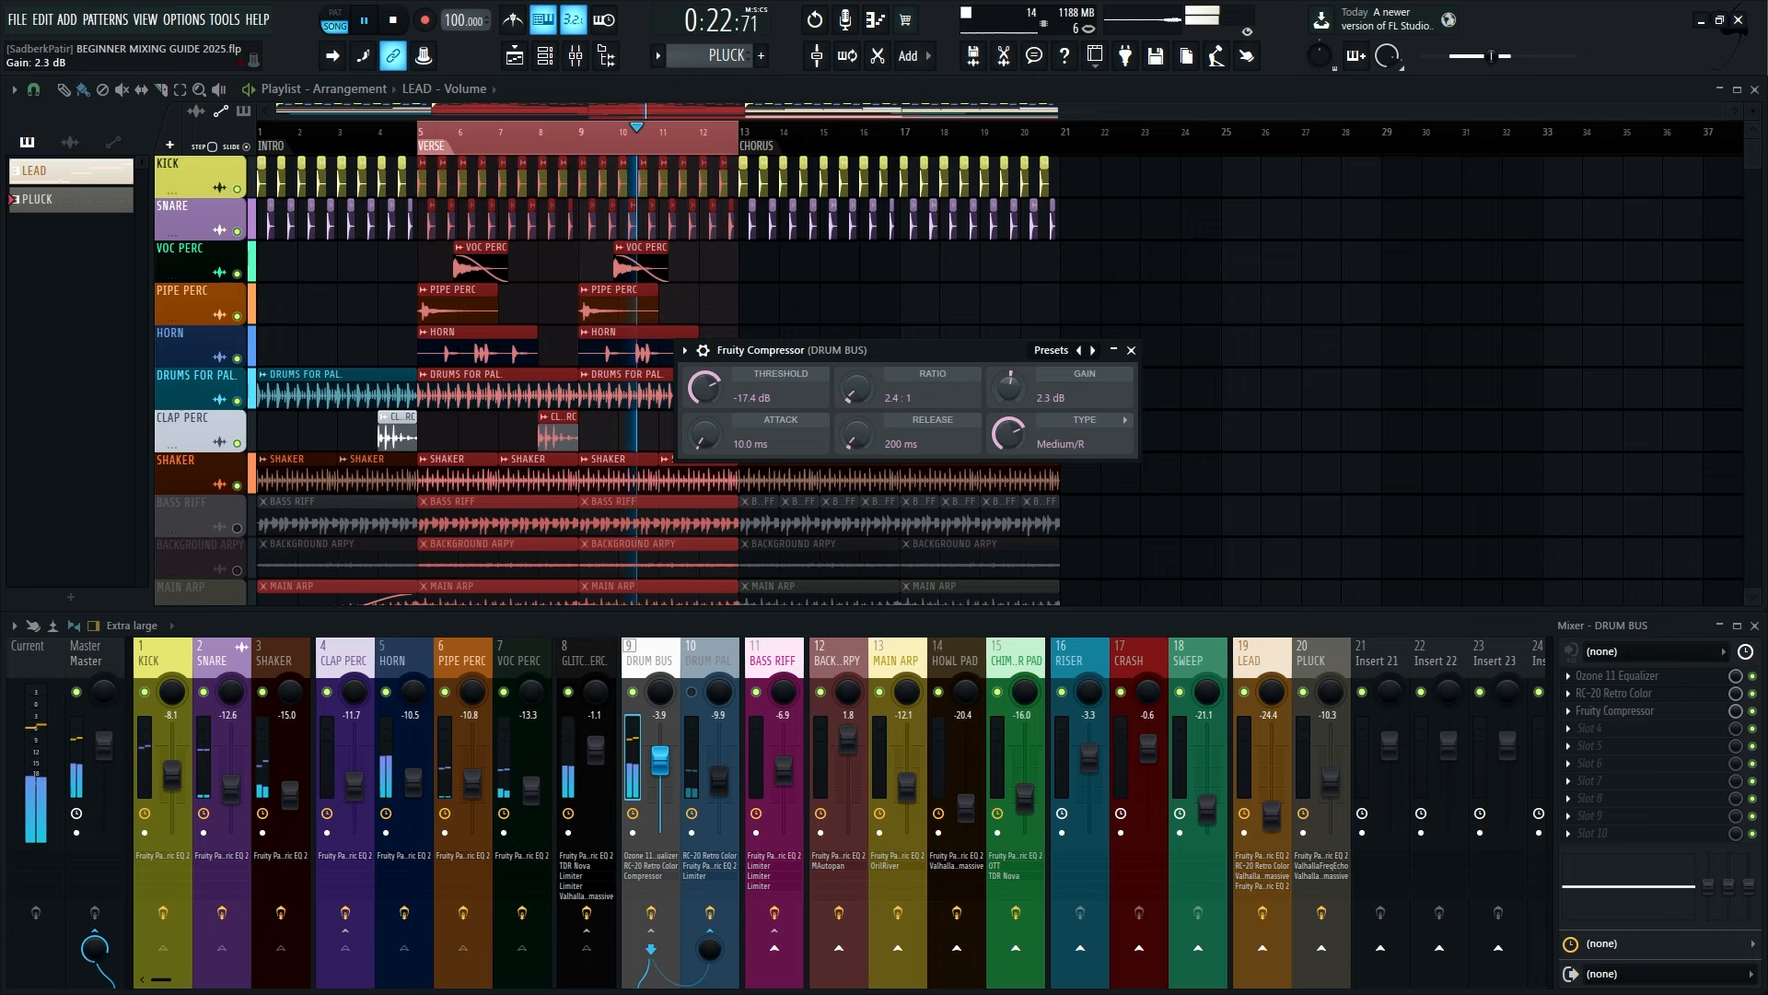
key(space)
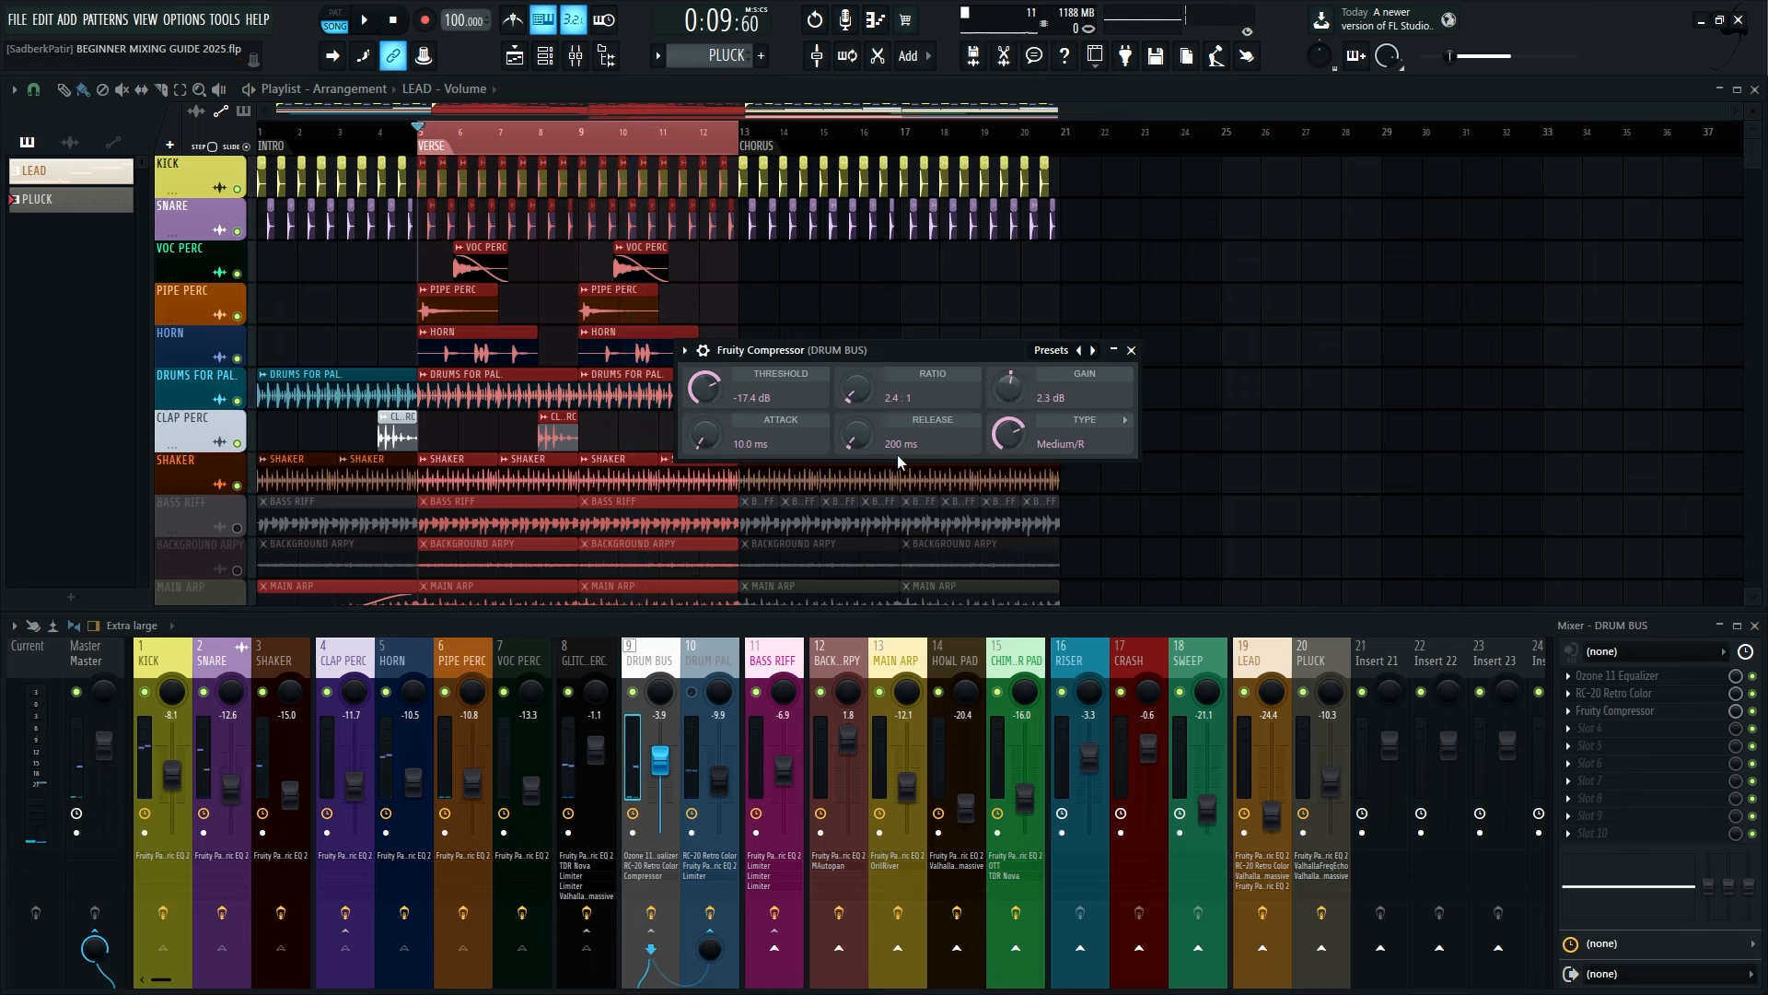
Adjust the Fruity Compressor's type within Medium/R, listen to the drum bus, and close the compressor window
mouse_move(1007, 433)
mouse_down()
mouse_move(1007, 453)
mouse_move(1007, 418)
mouse_up()
key(space)
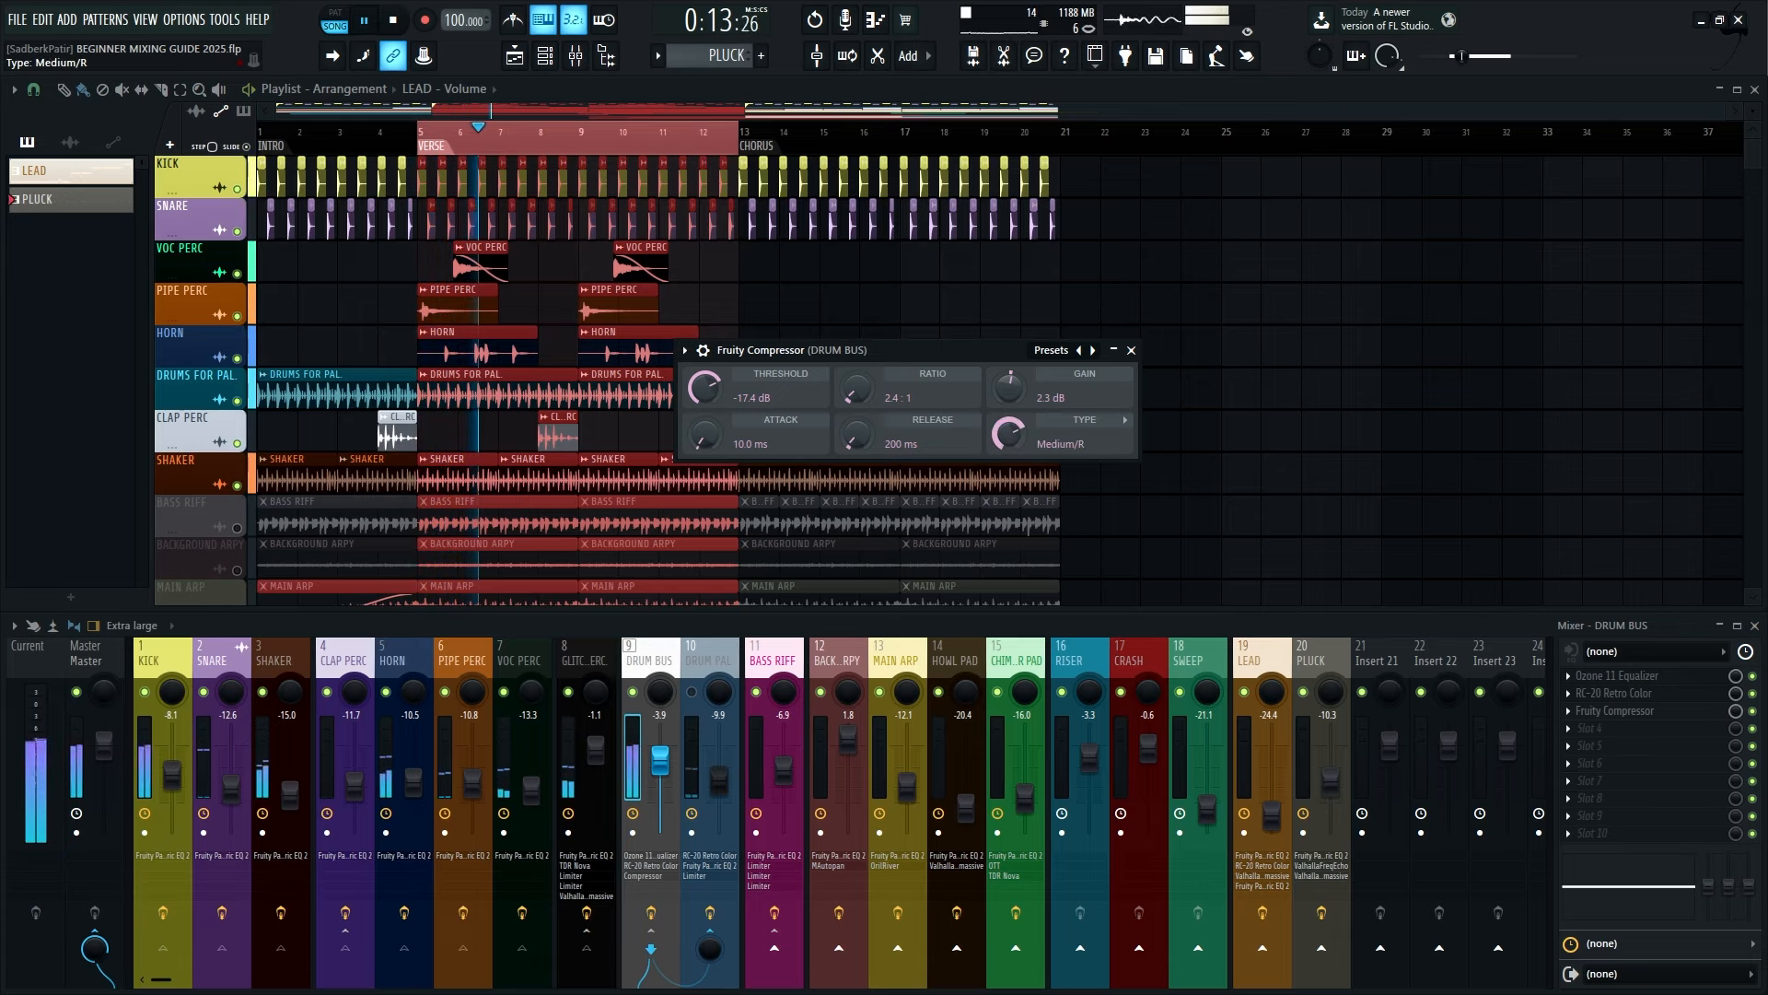
click(1131, 351)
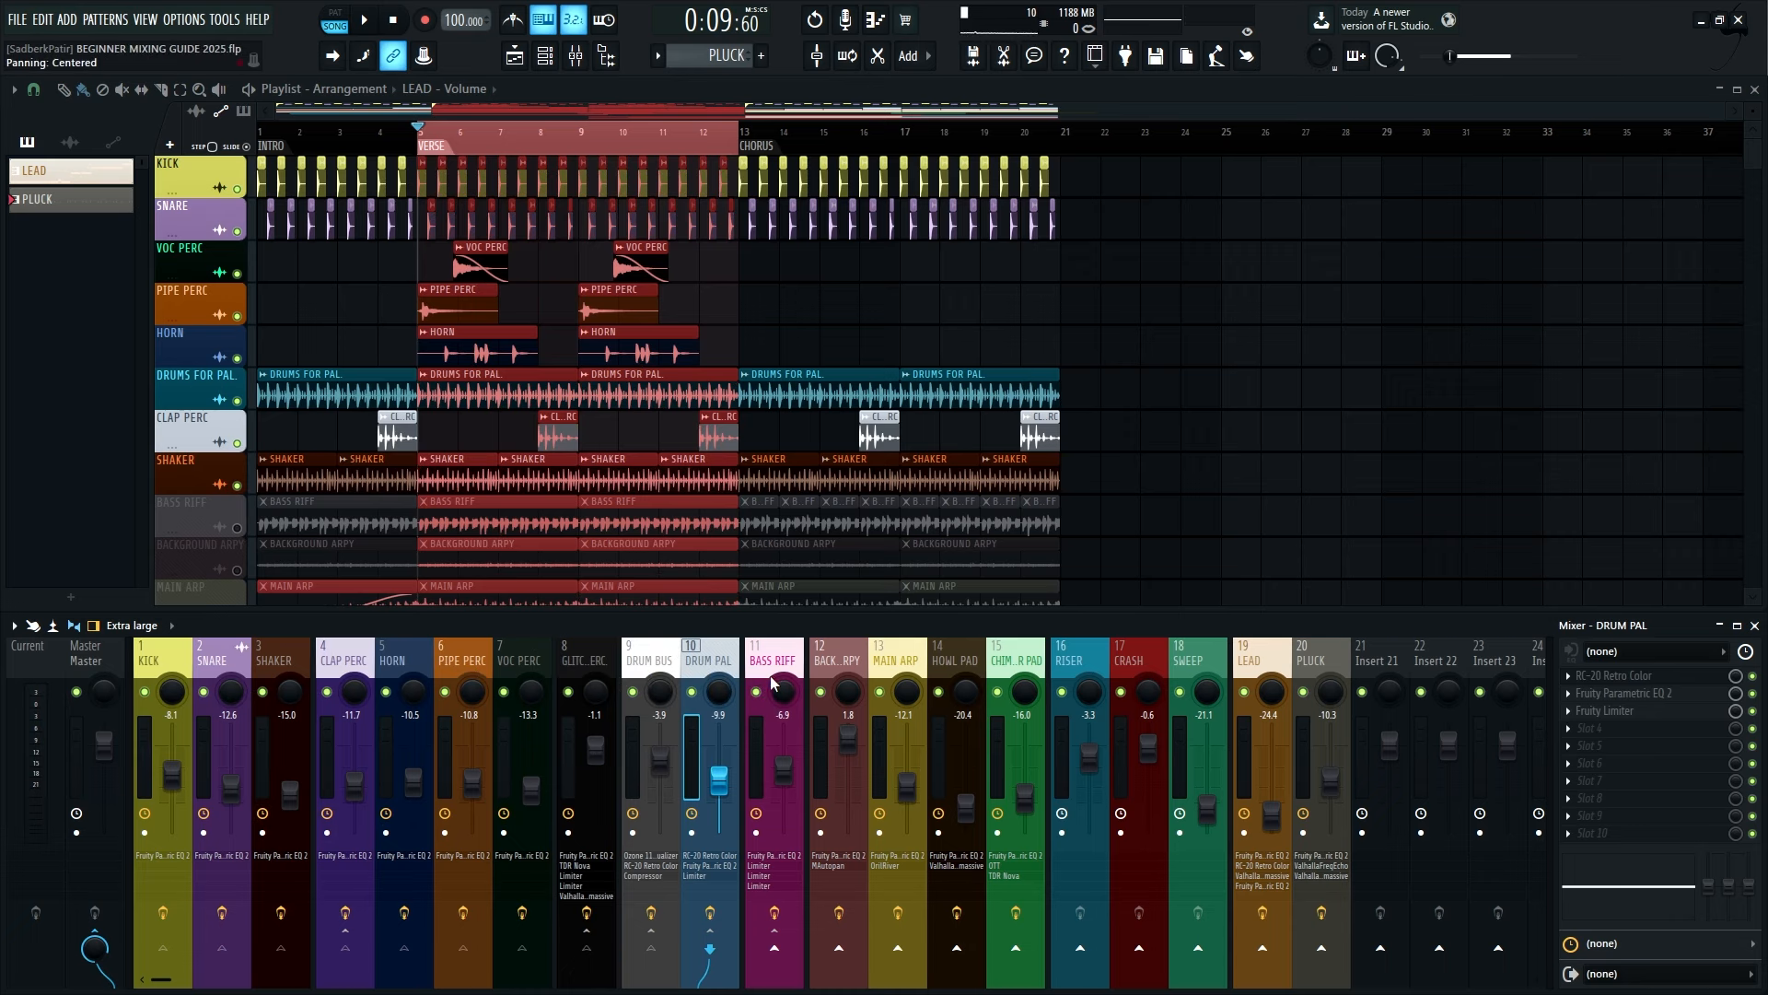
Deselect the playlist clips, enable the BASS RIFF playlist track, and mute mixer tracks 12 to 20 during playback
ctrl+click(1125, 470)
scroll(599, 466, down, 2)
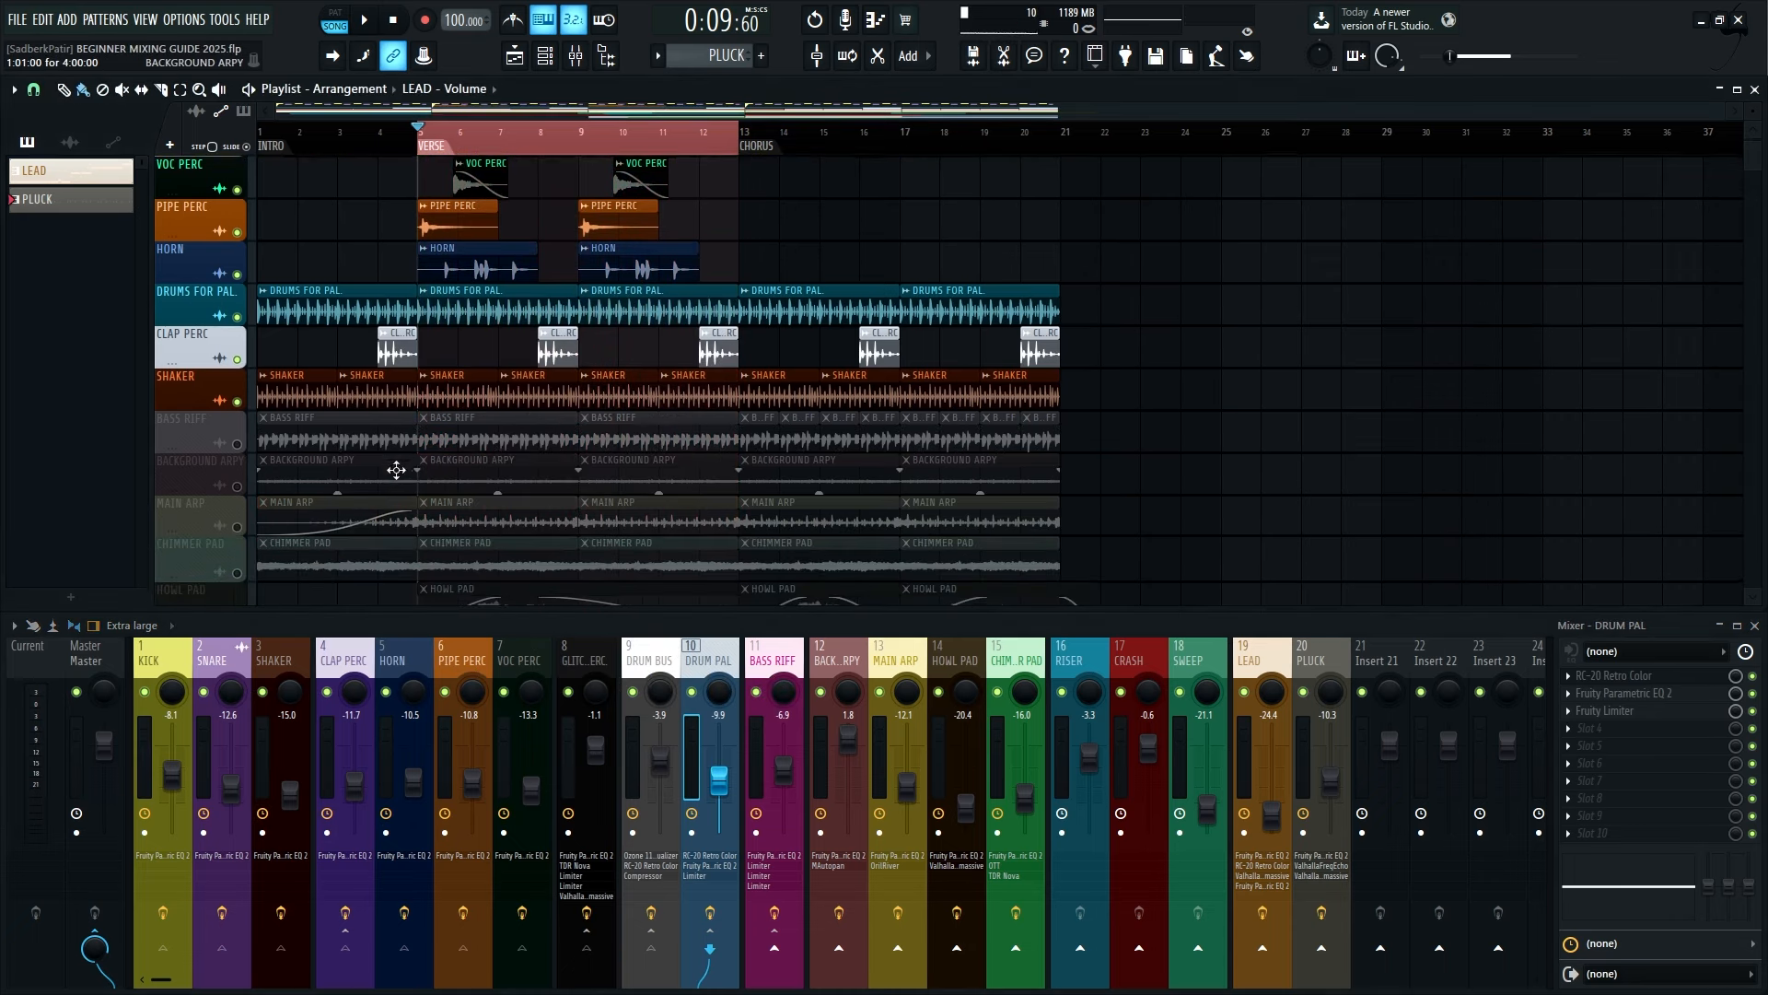
click(238, 444)
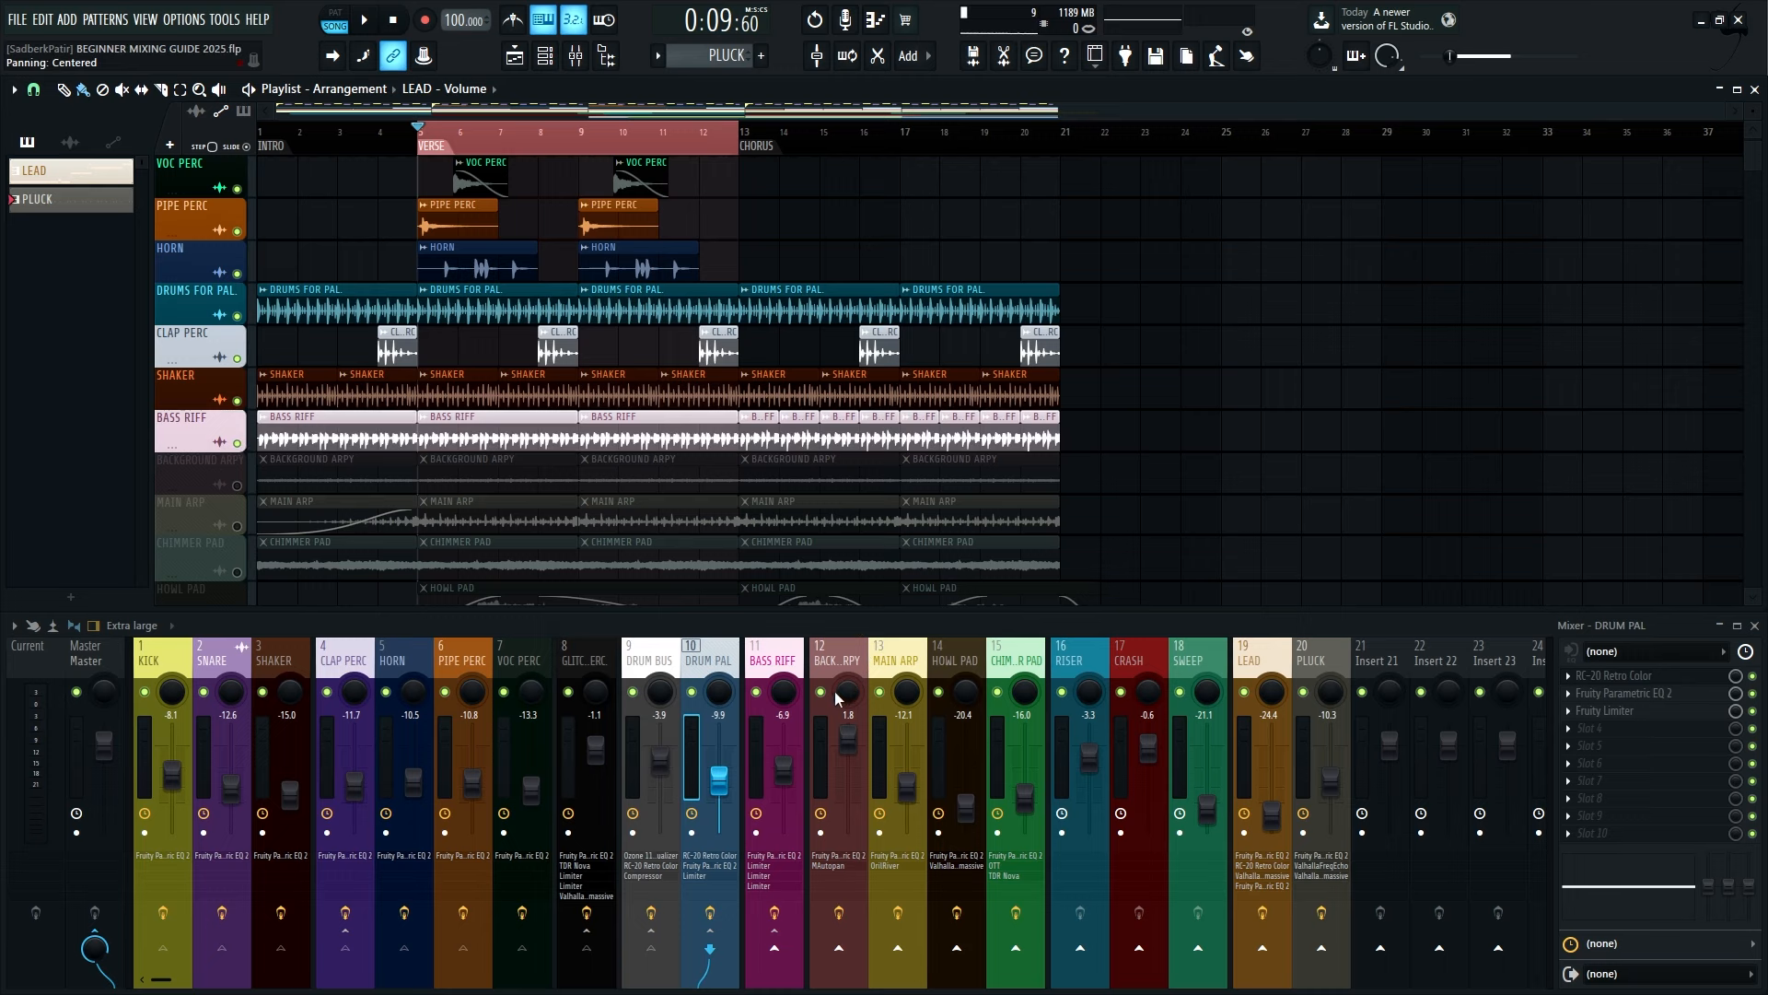
key(space)
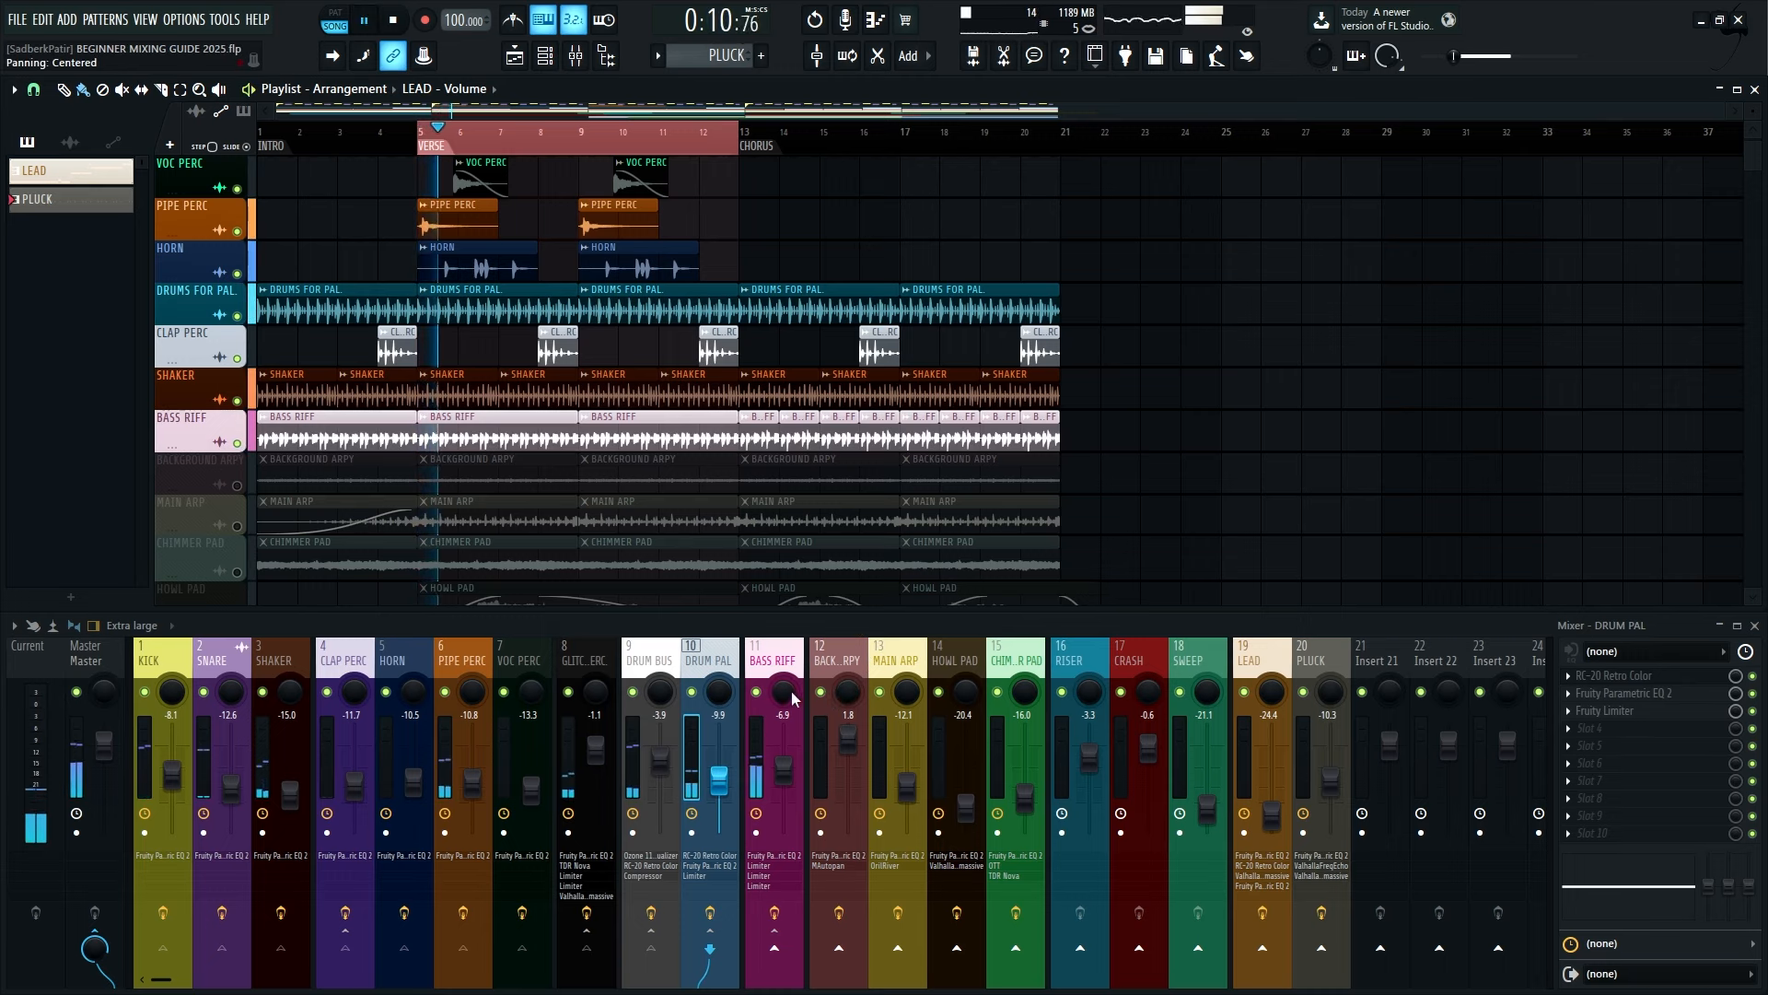
drag(821, 692, 1321, 692)
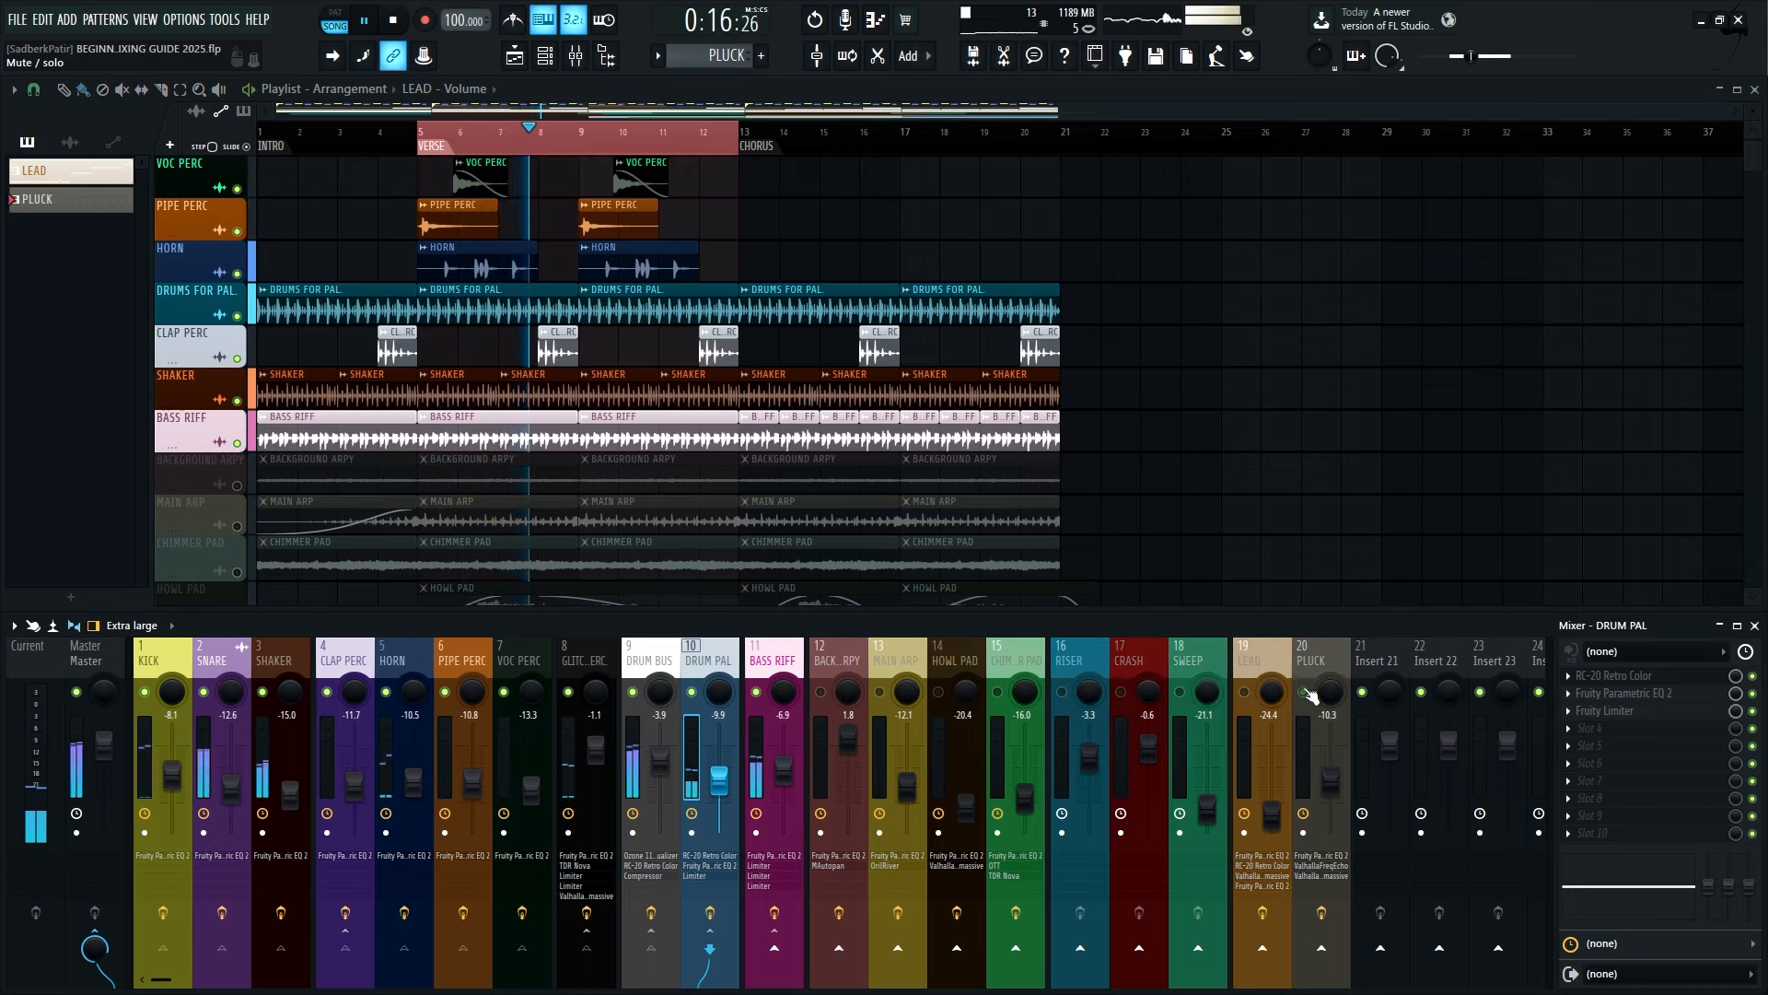
Solo KICK together with BASS RIFF in the mixer and listen to their balance over the verse
click(794, 661)
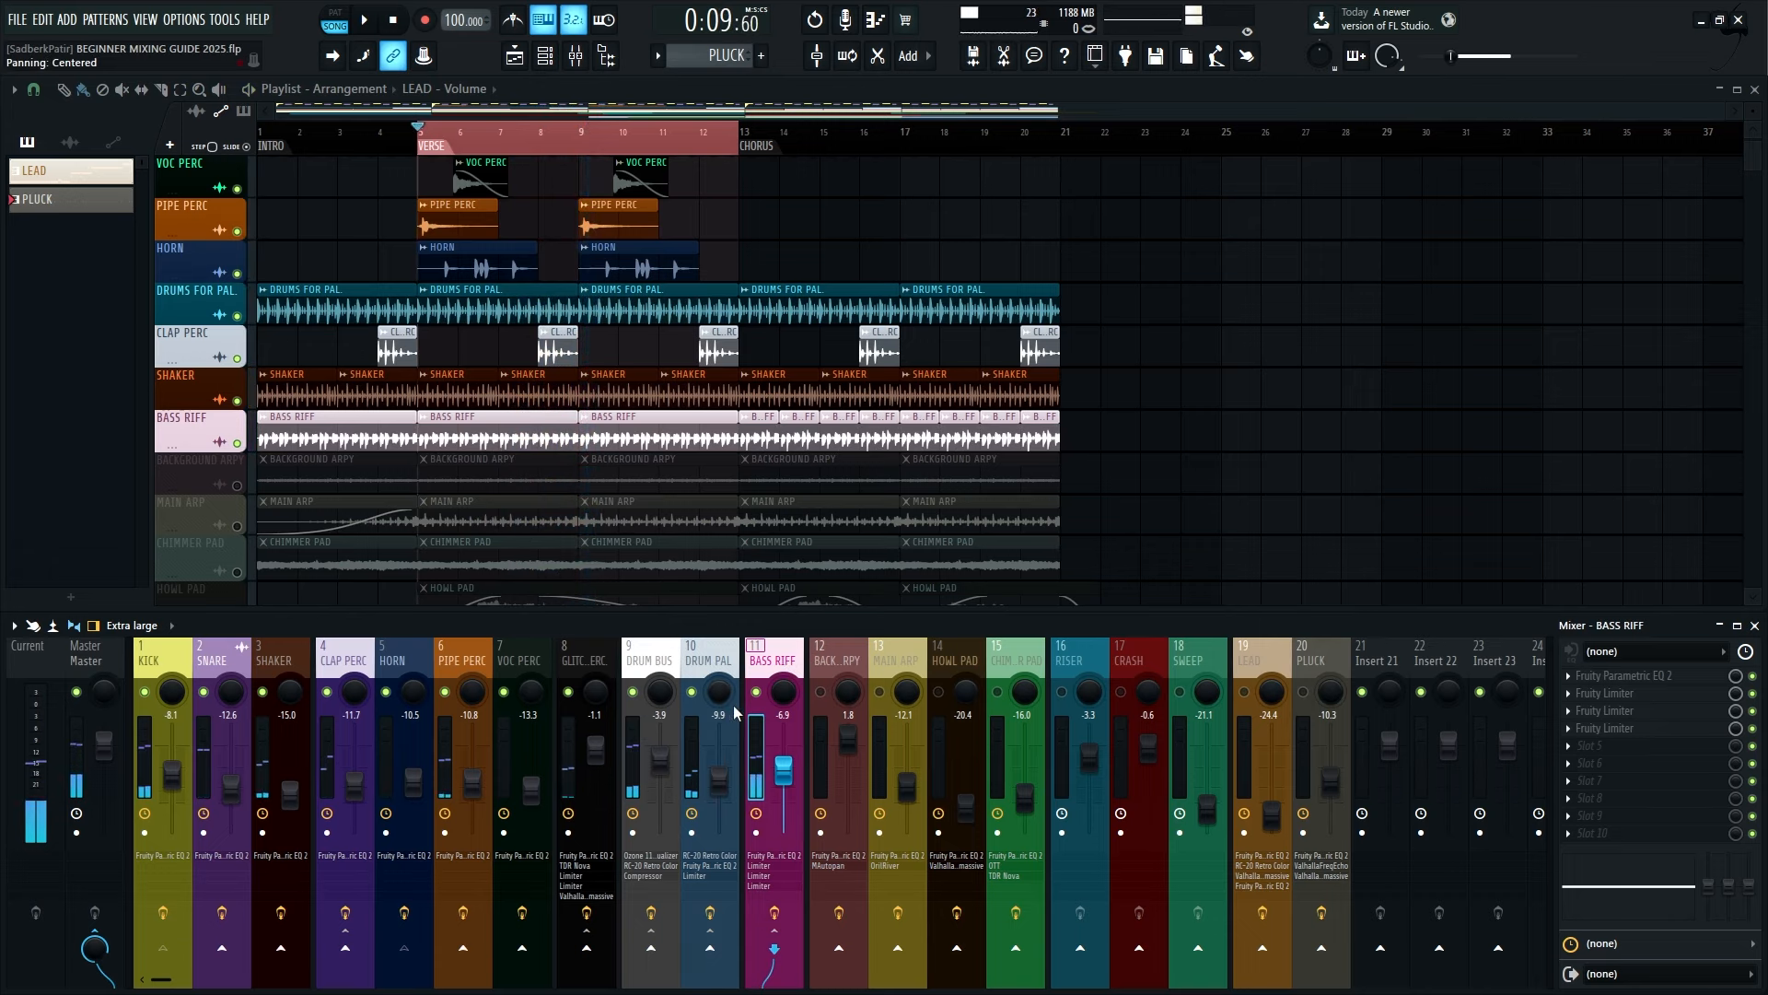
right_click(144, 692)
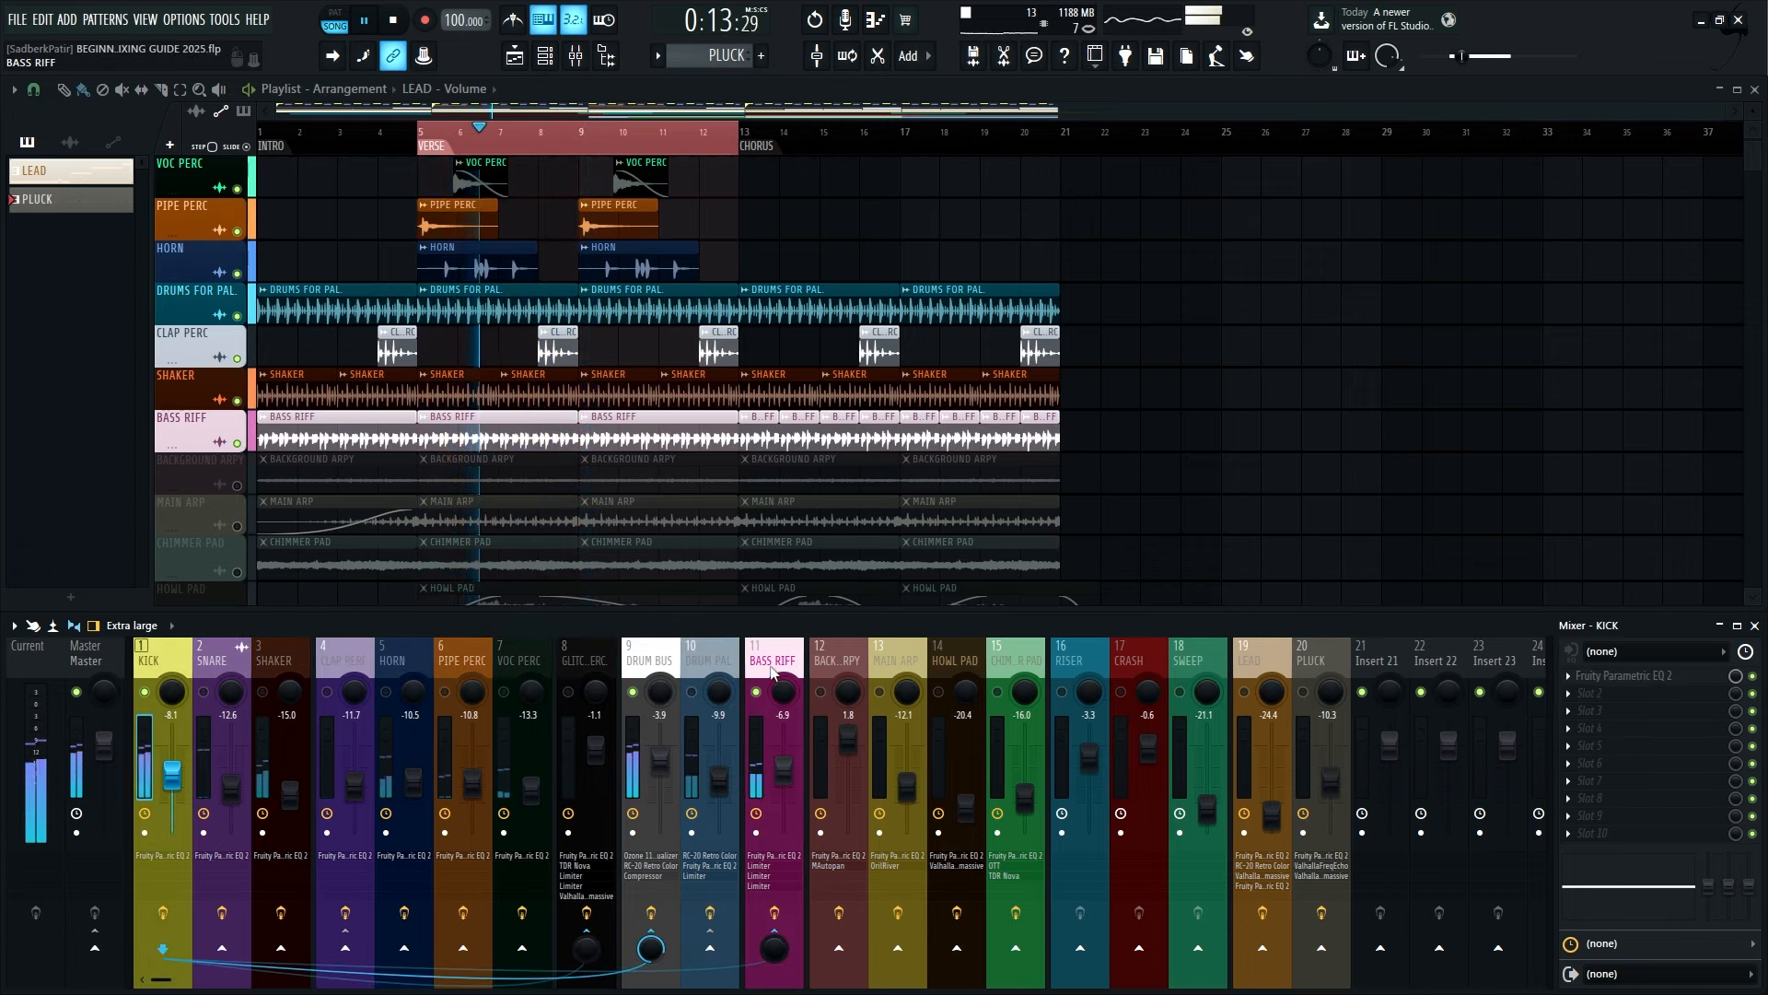
click(770, 748)
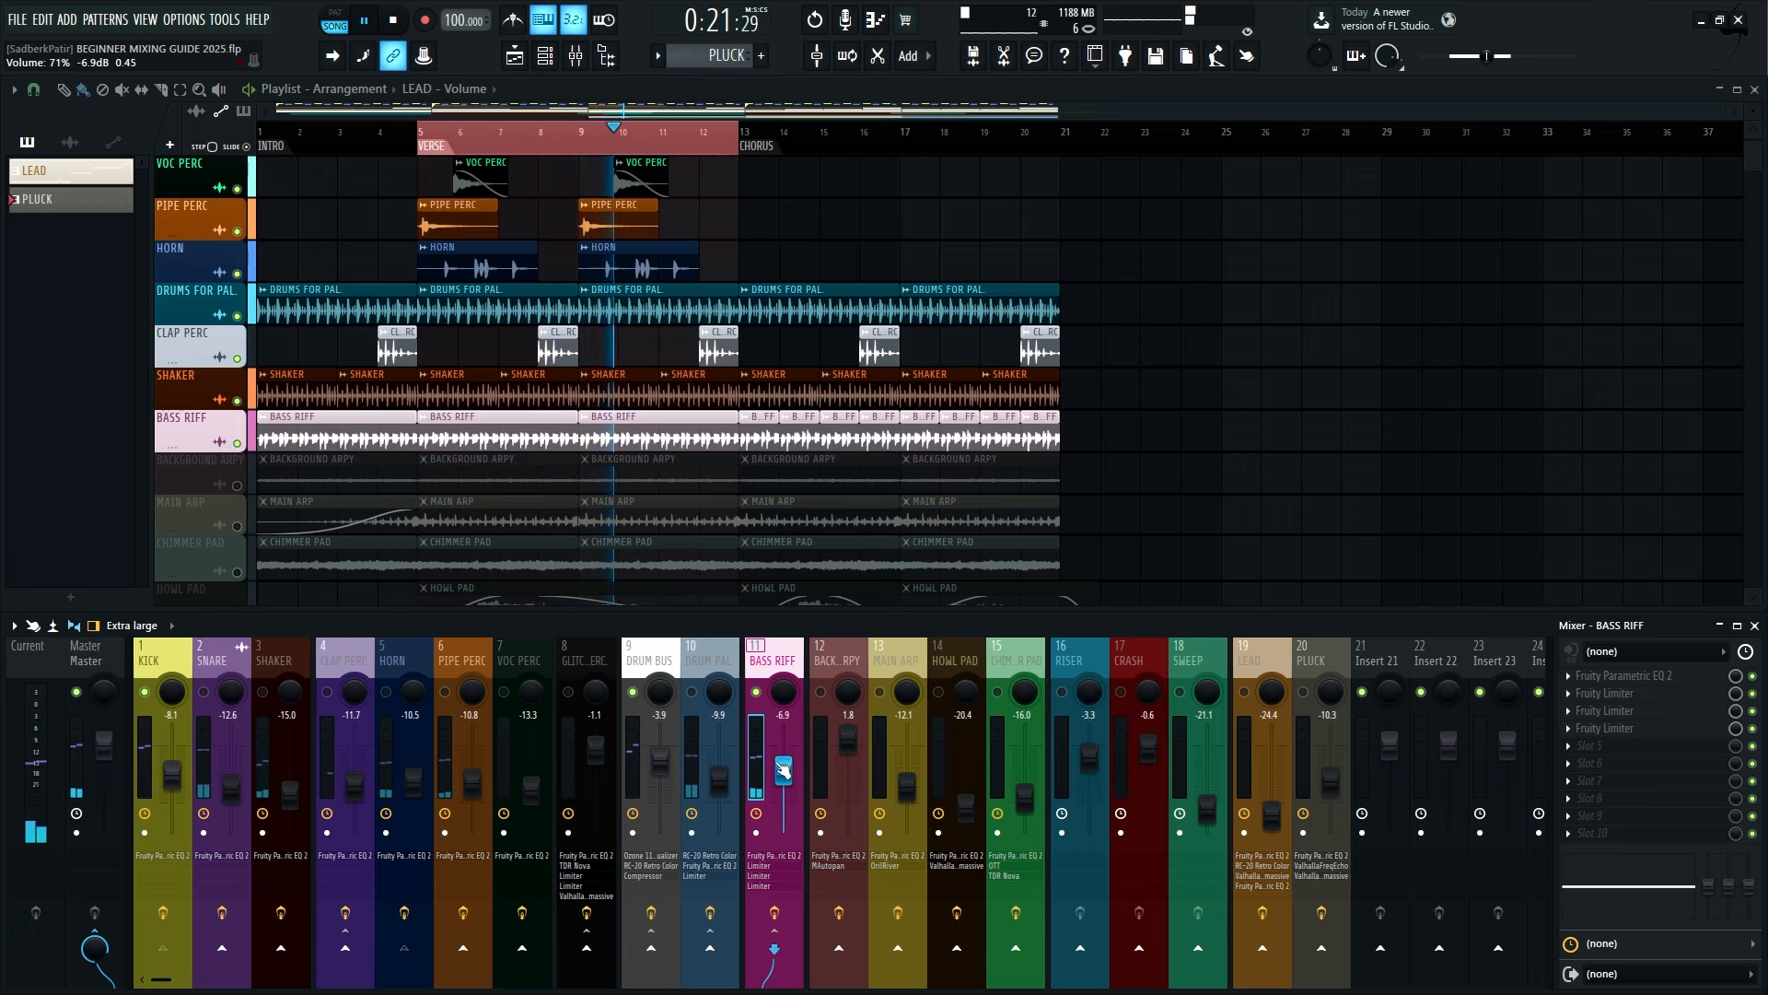
key(space)
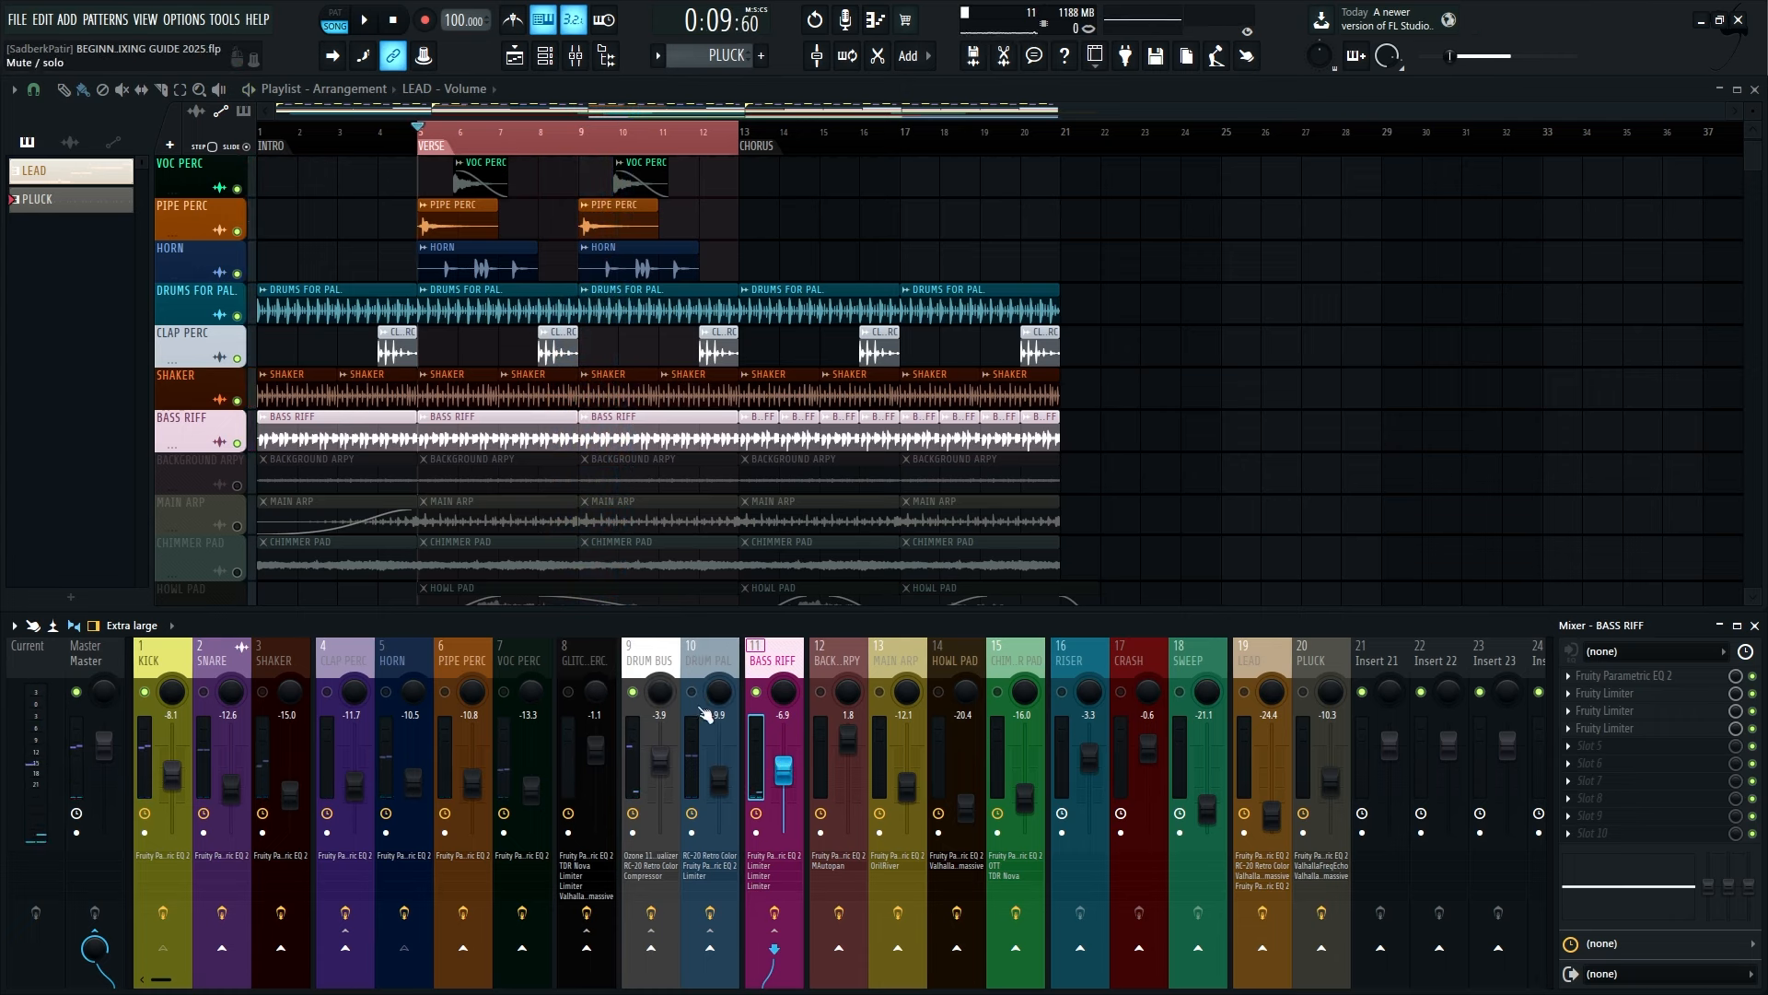
Lower the BASS RIFF mixer volume to -7.3 dB while playing the verse
key(space)
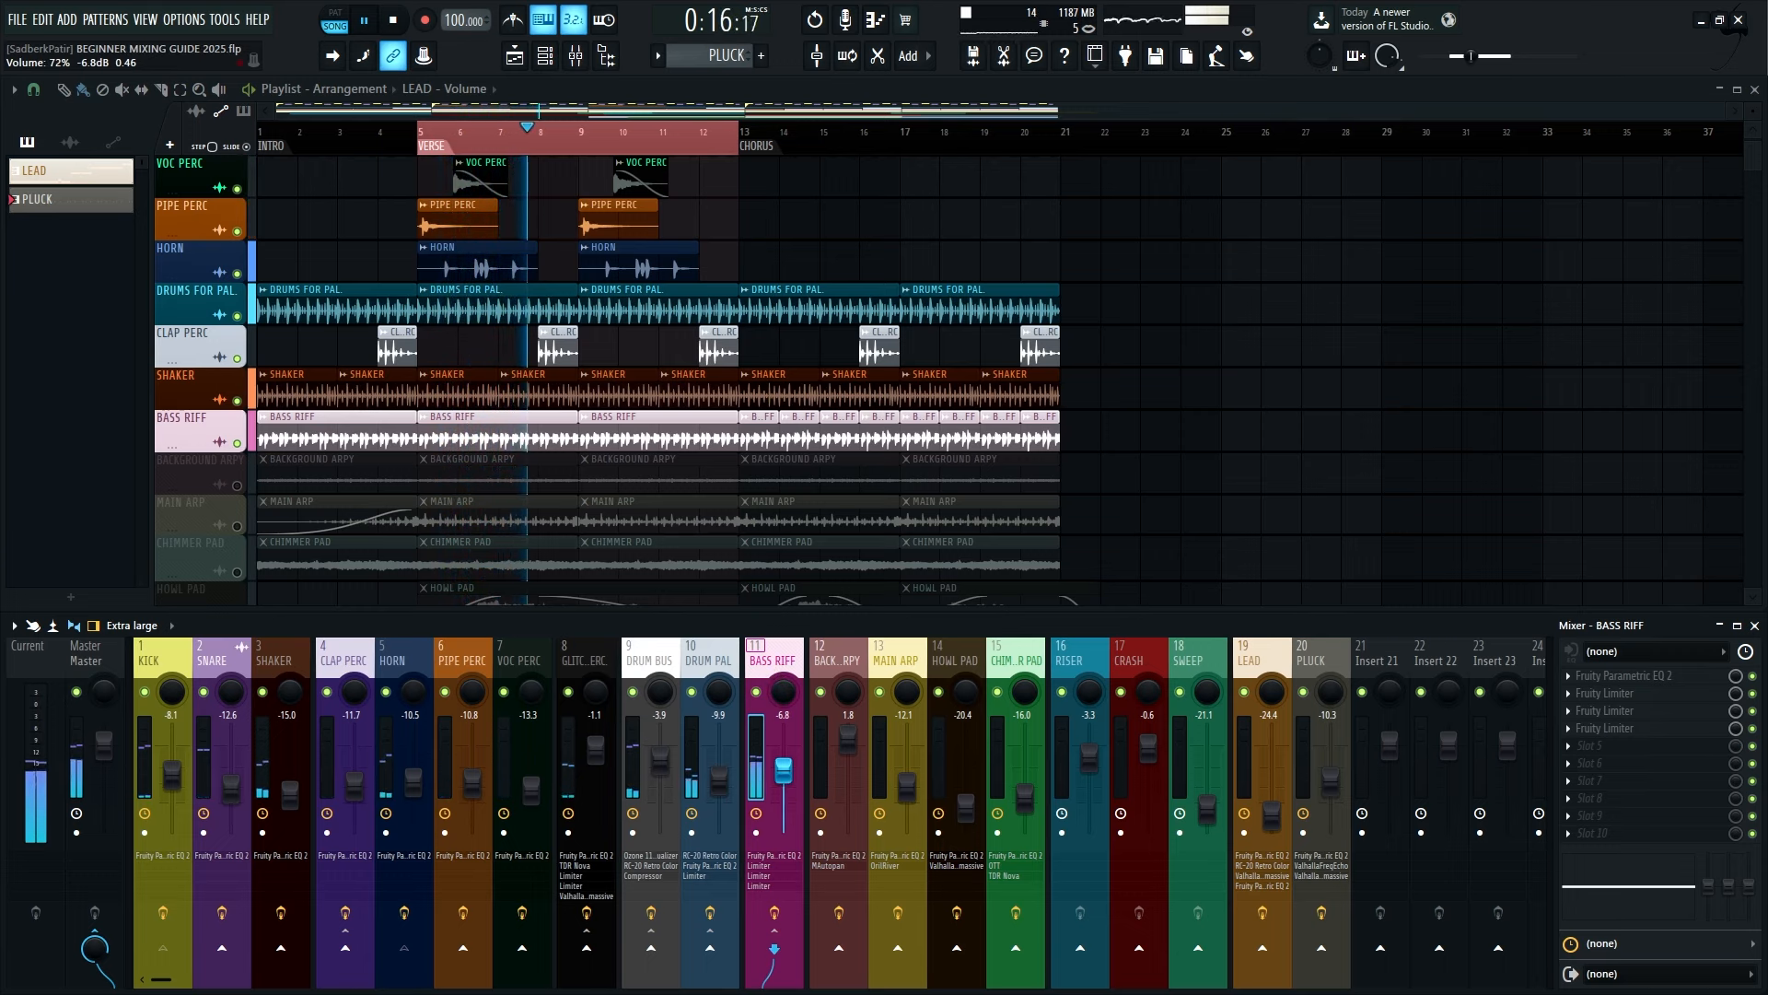
drag(783, 770, 783, 773)
key(space)
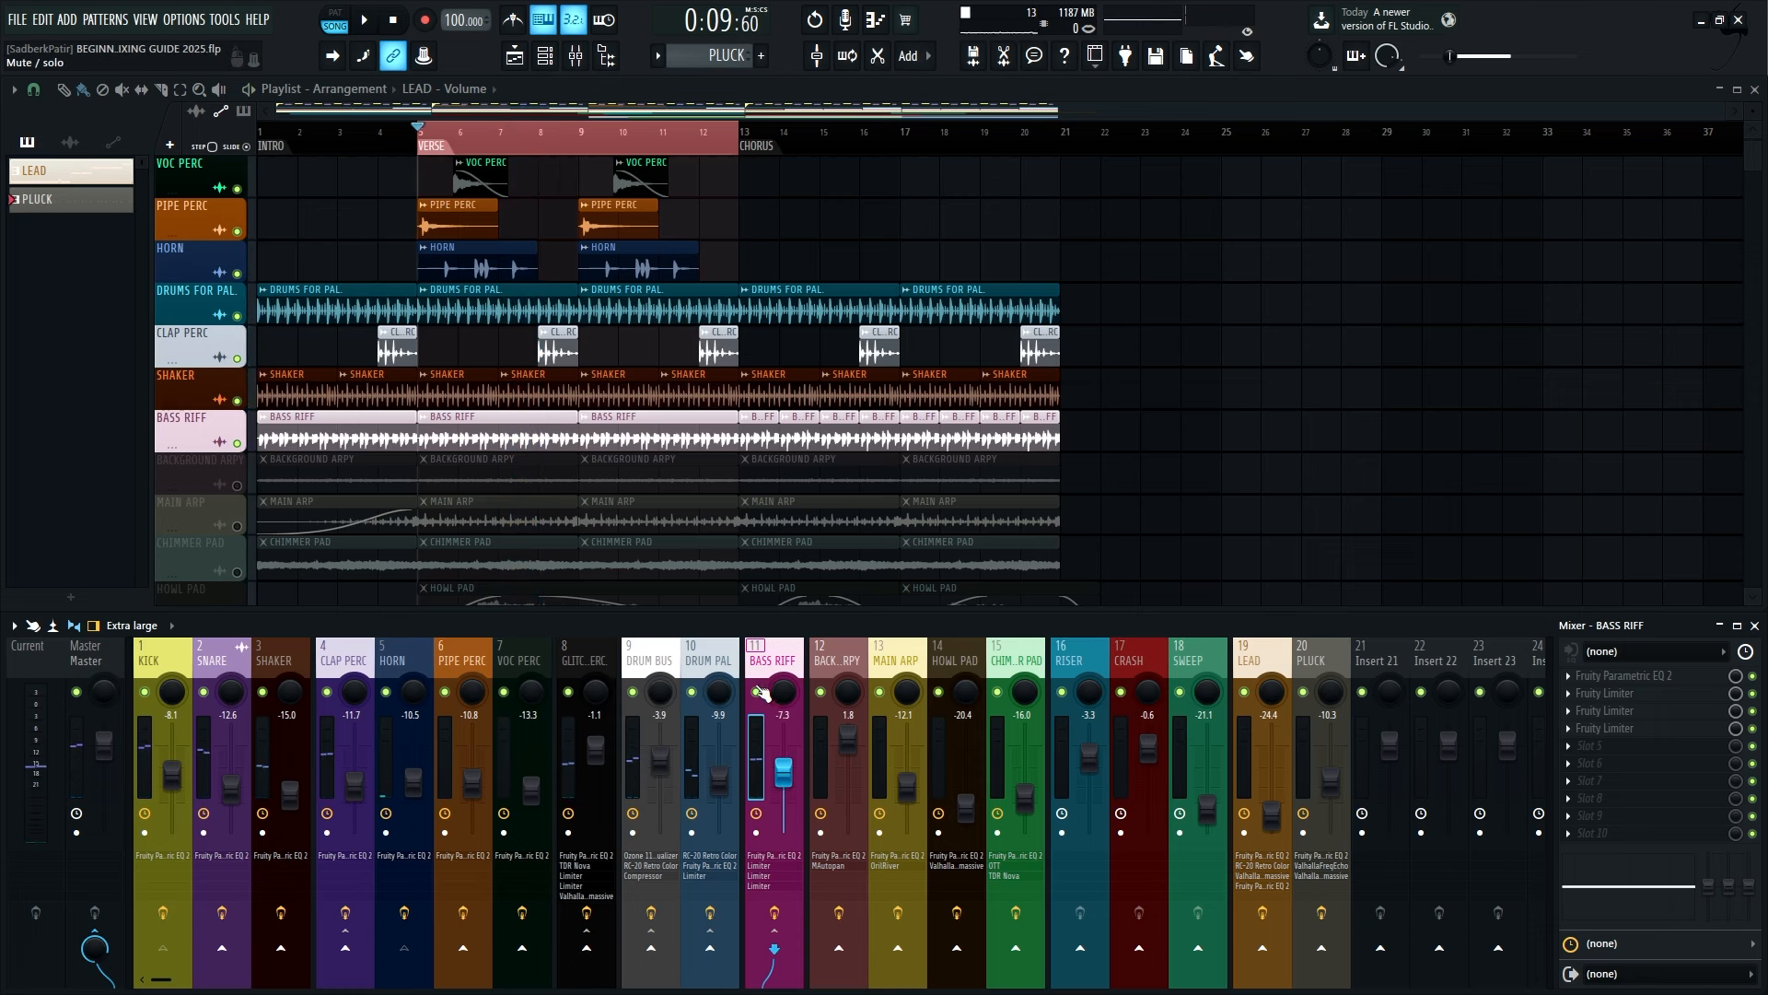
Solo BASS RIFF, sweep band 4 in its Fruity Parametric EQ 2, cut it at 521 Hz, and roll off the lowest frequencies
right_click(757, 690)
key(space)
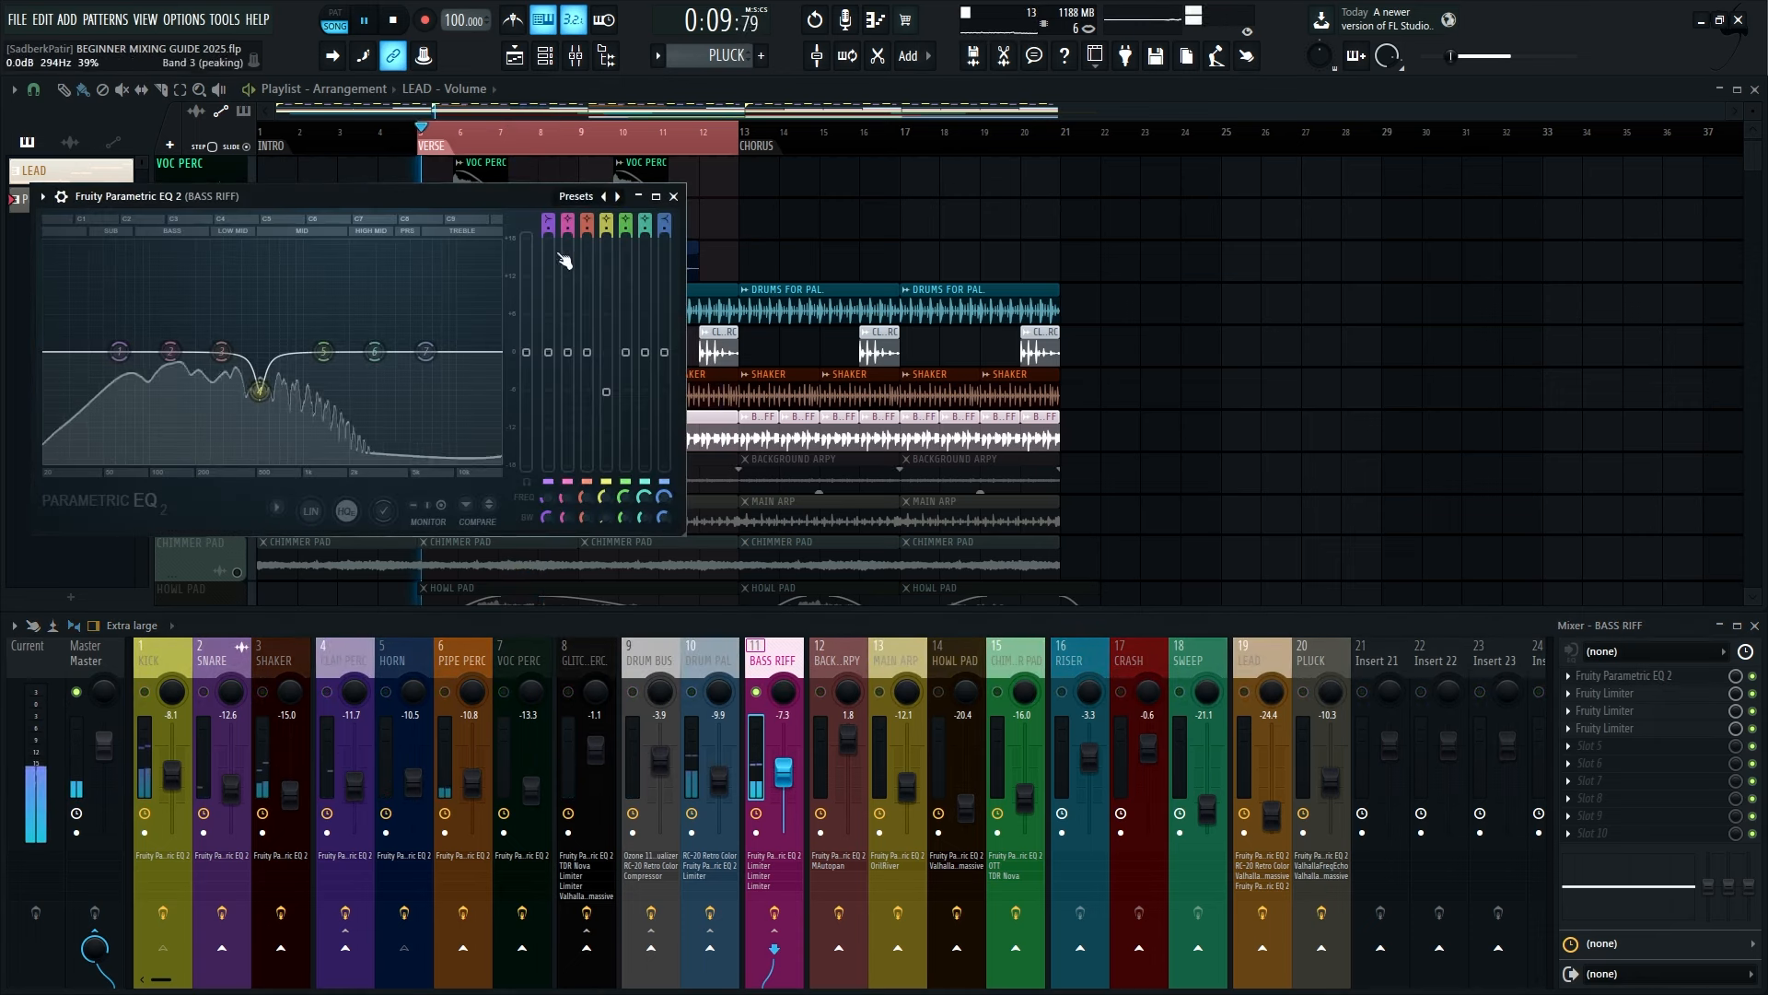
drag(260, 196, 978, 216)
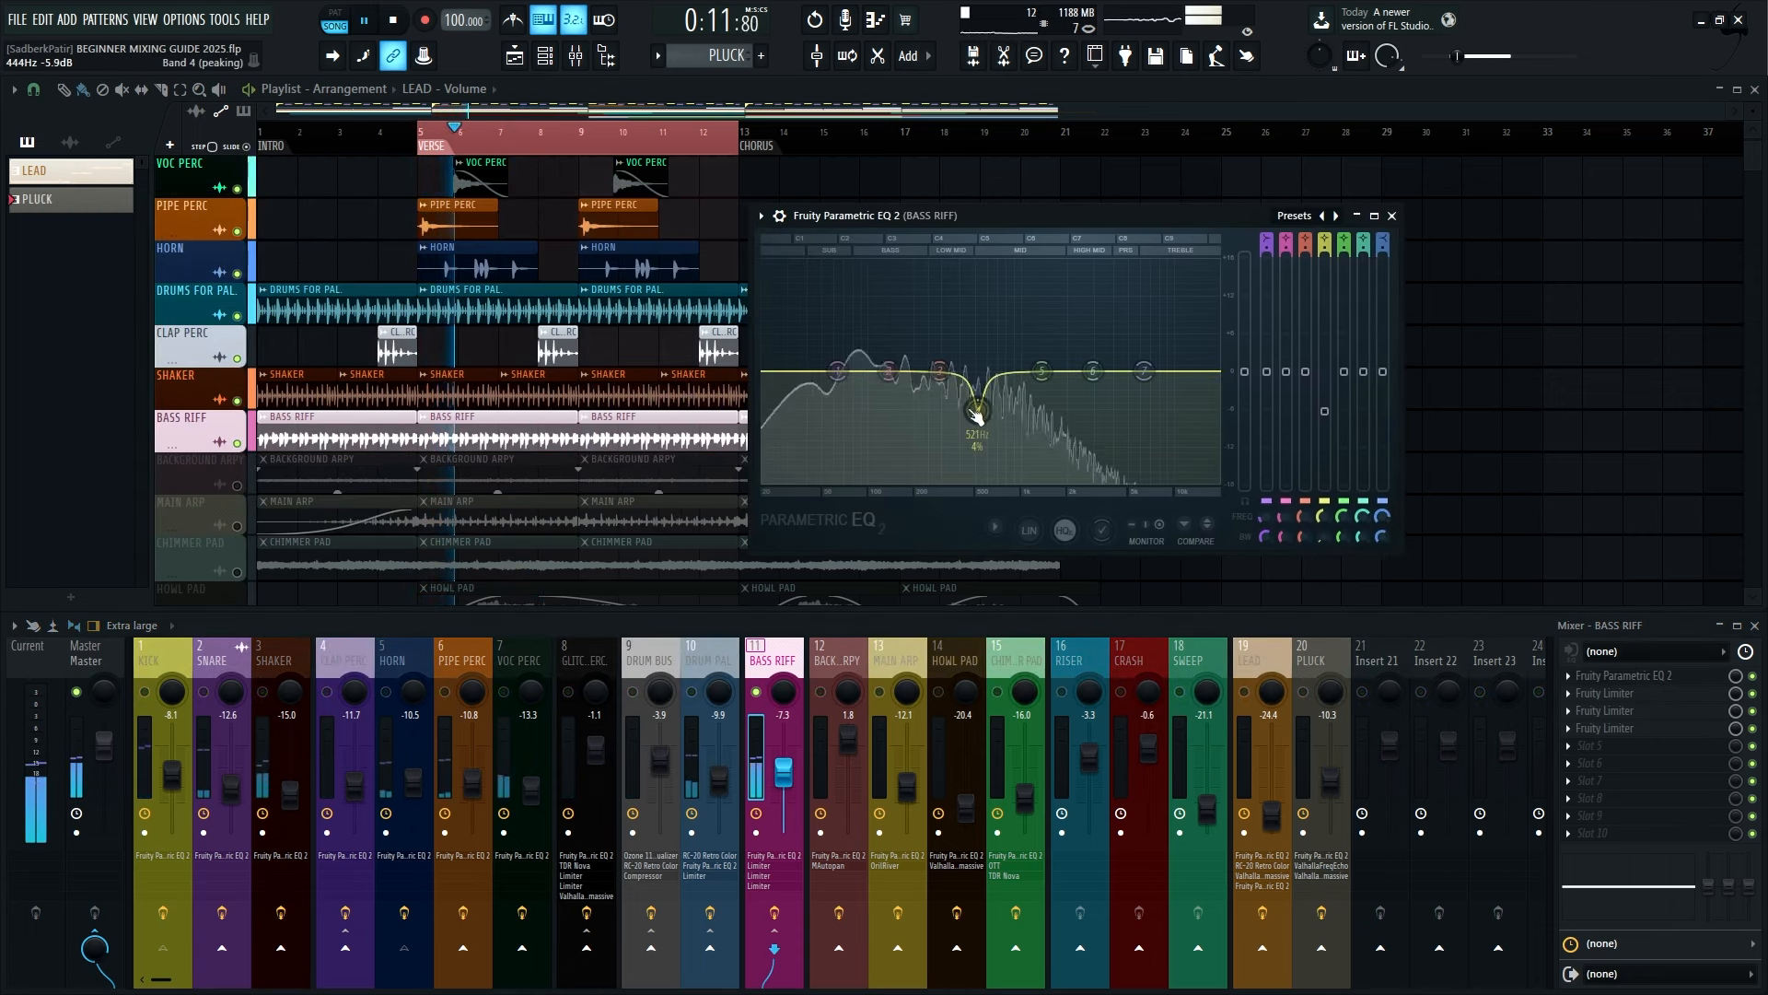
drag(979, 304, 975, 261)
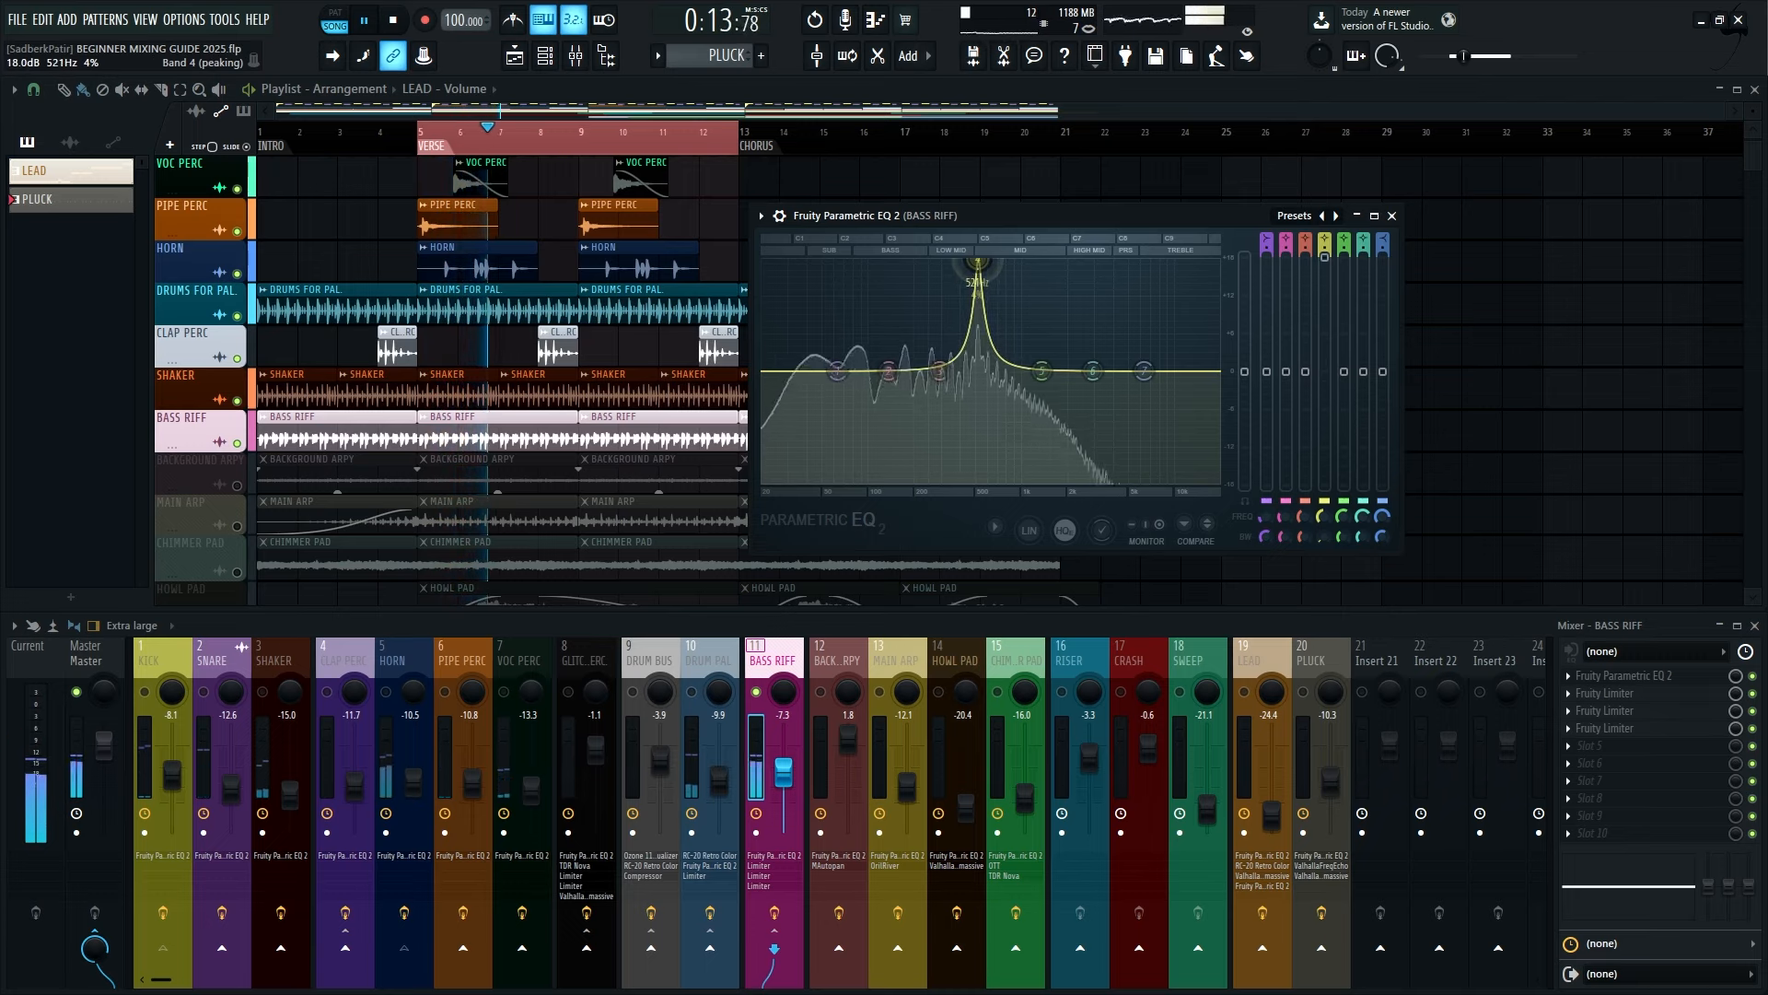
drag(1324, 263, 1324, 379)
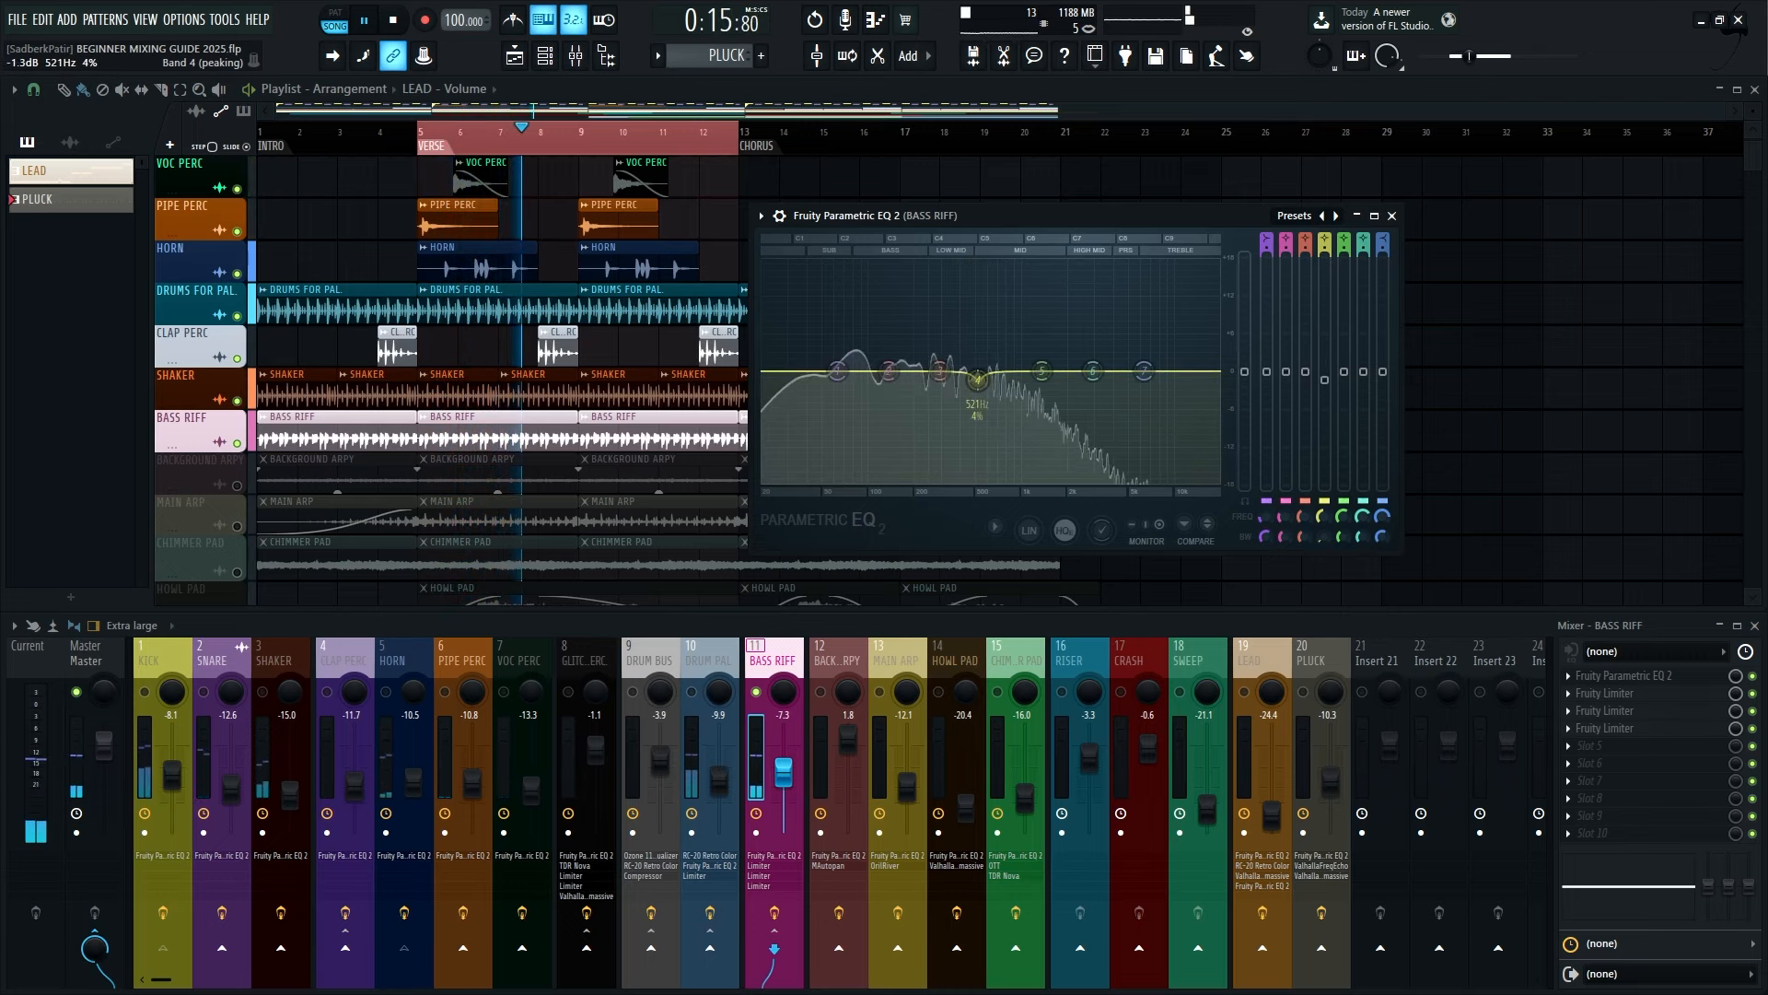
drag(978, 409, 978, 414)
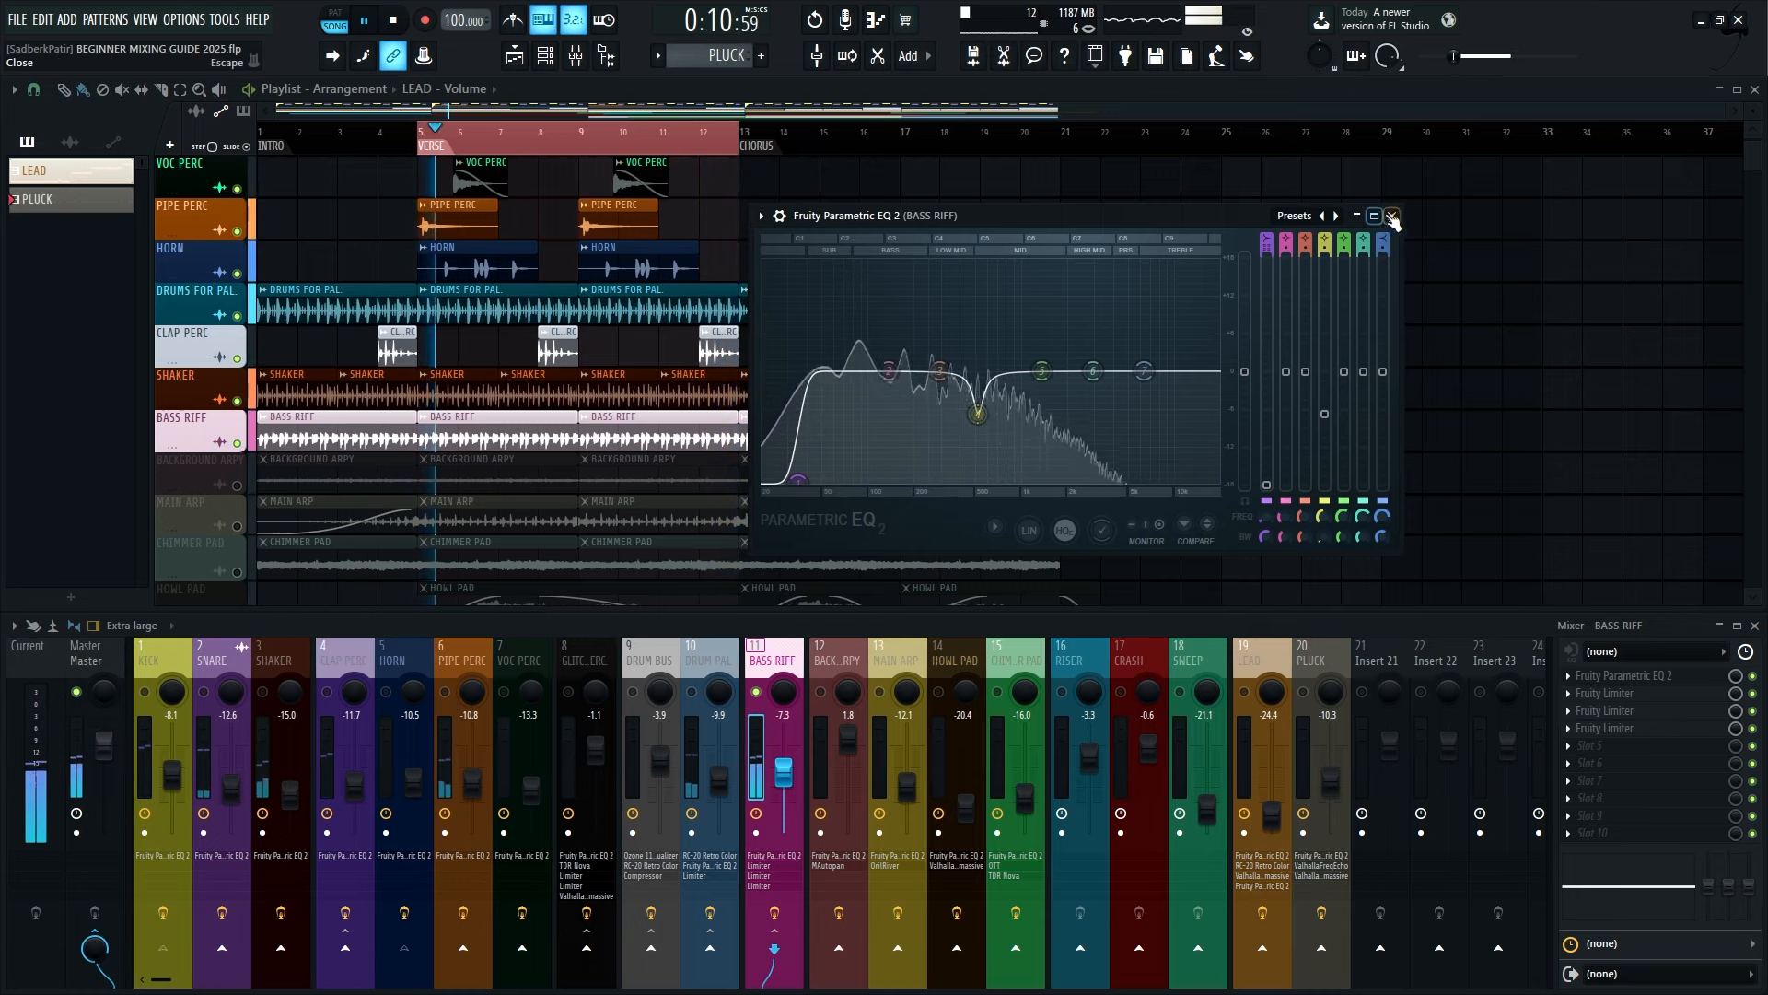
click(1396, 215)
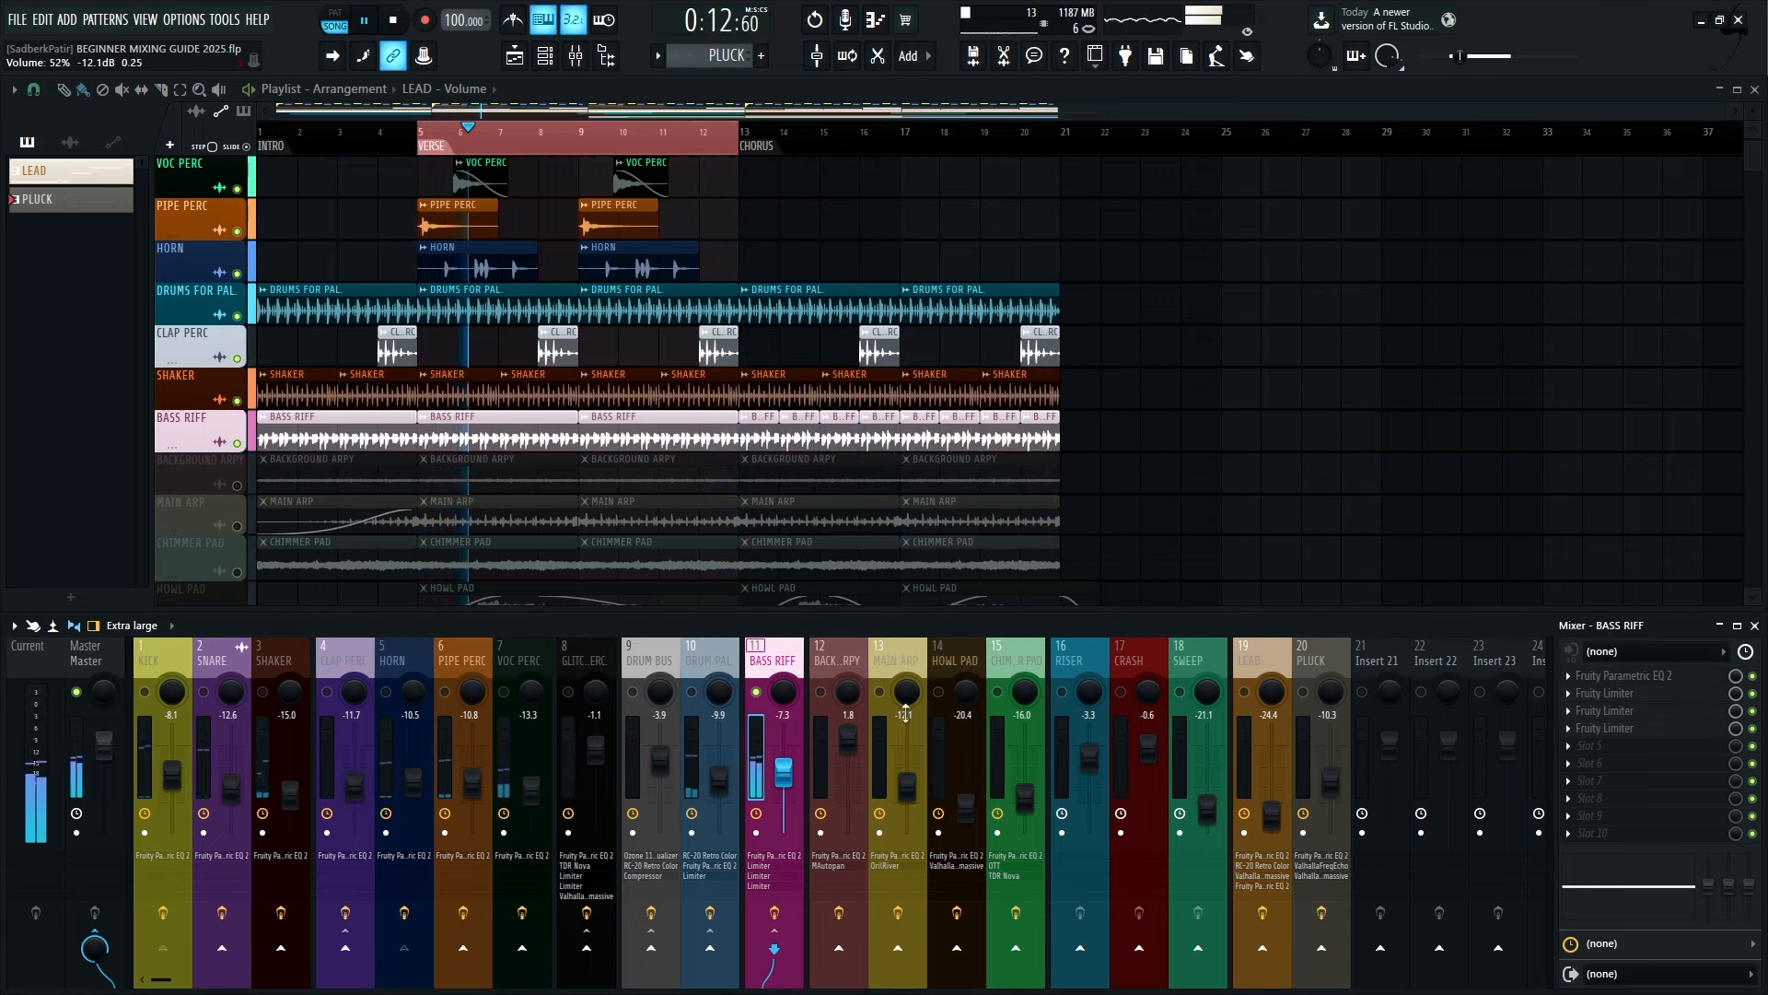
Examine the sidechain compression settings of the first and last Fruity Limiters on BASS RIFF in resized windows
click(1618, 695)
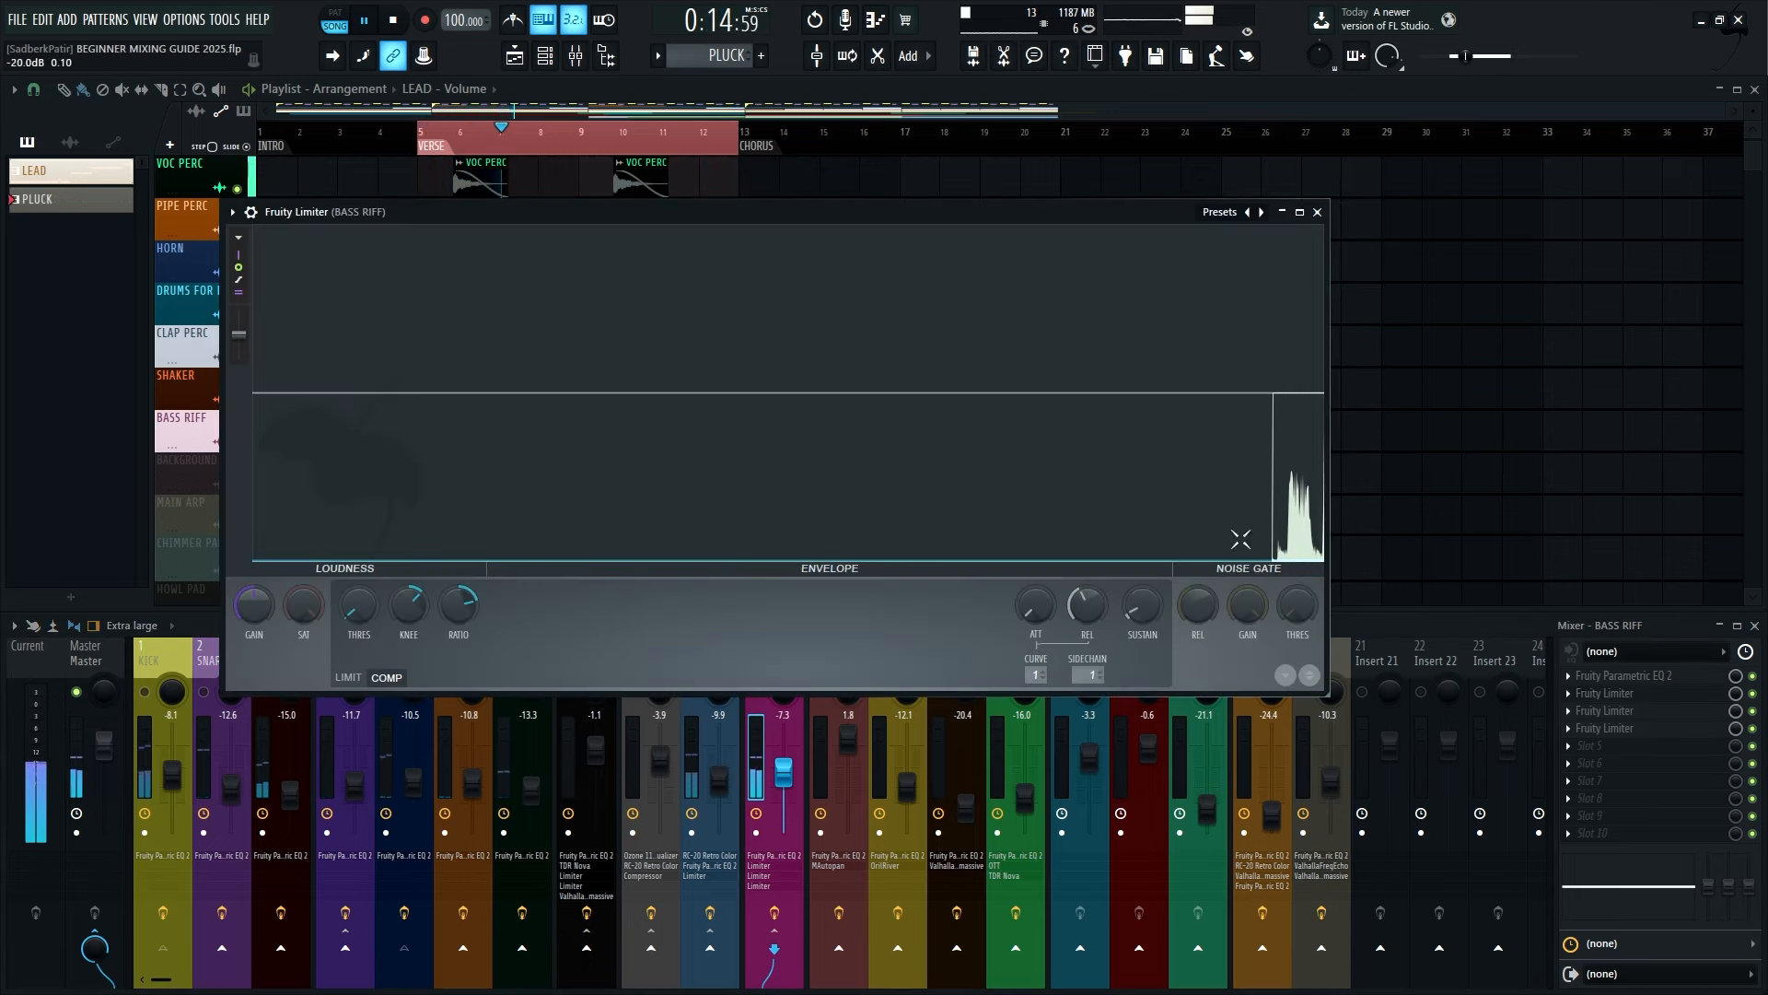
drag(1324, 686, 898, 632)
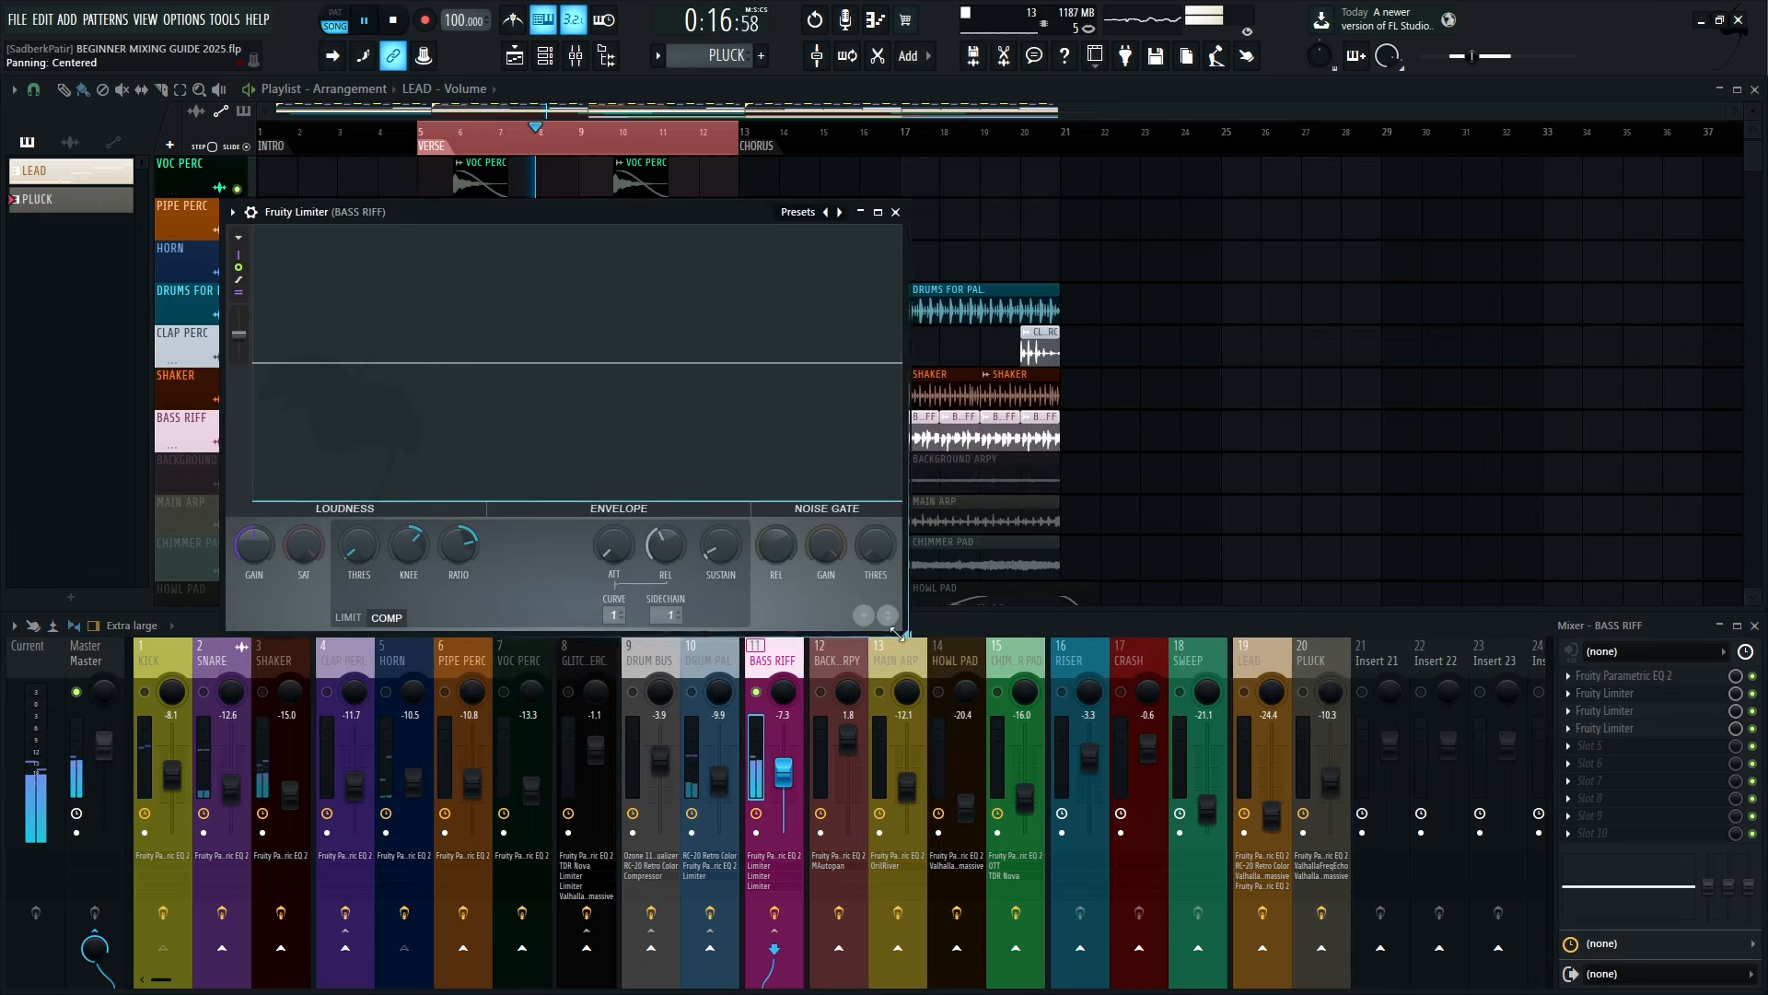
drag(644, 212, 1035, 193)
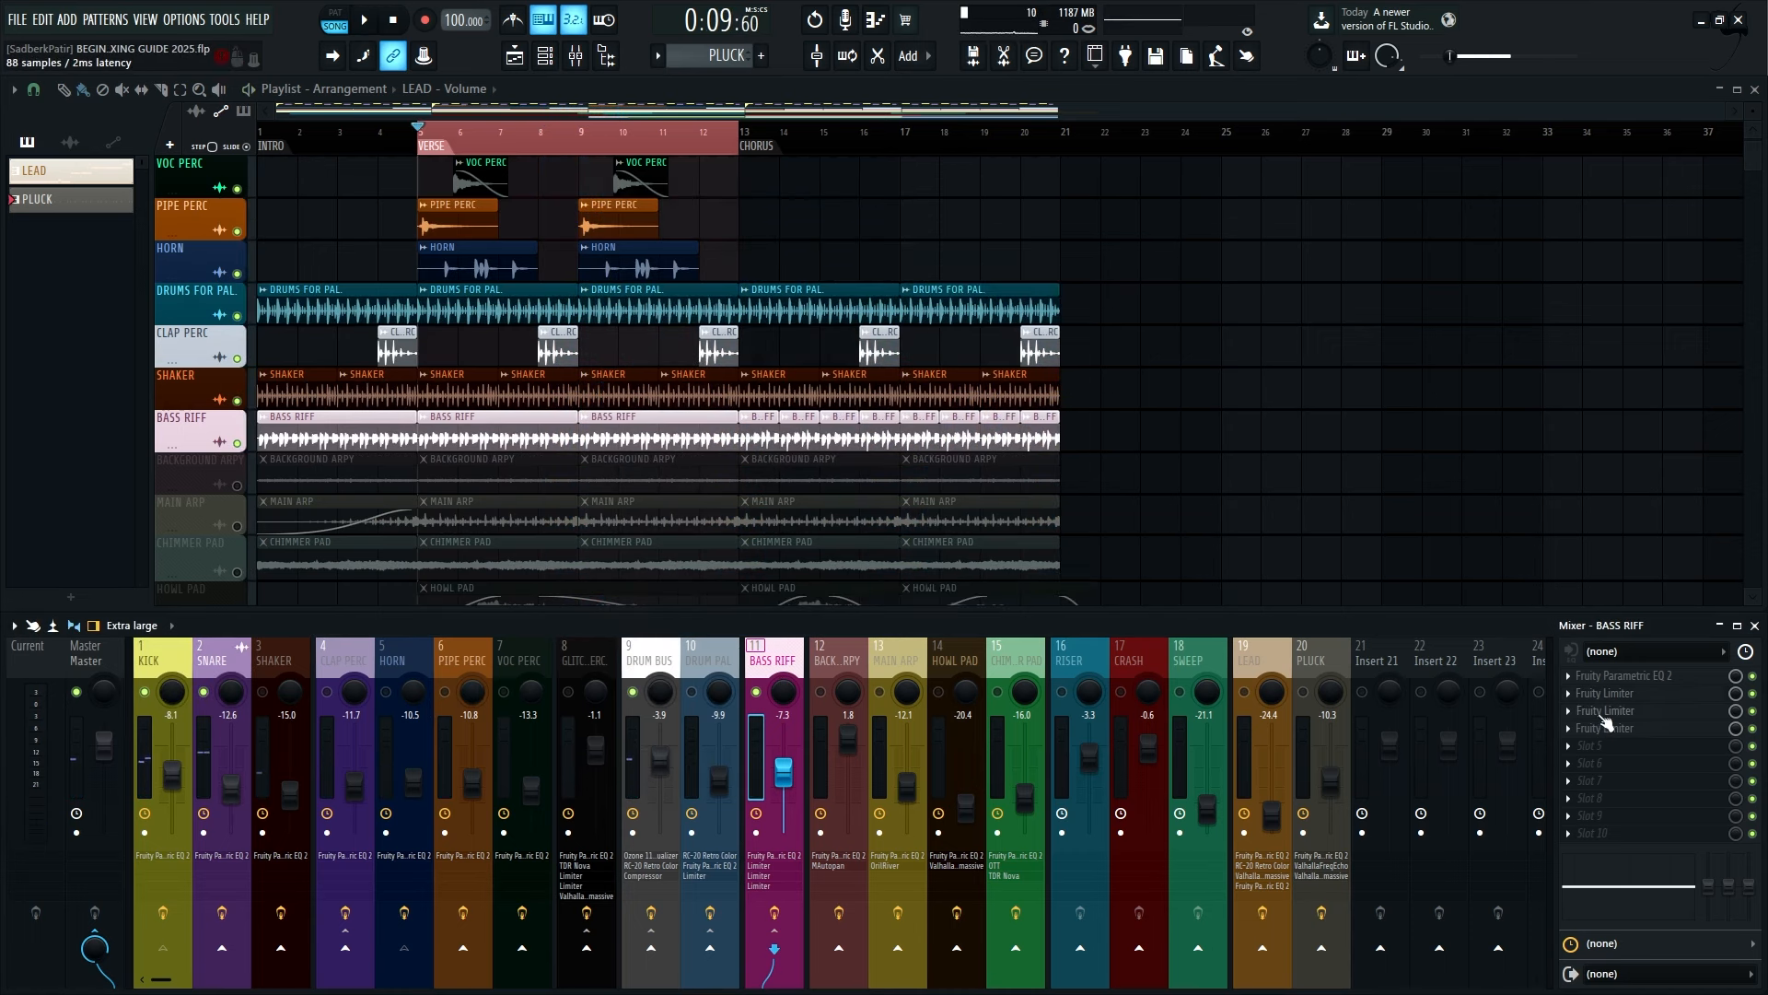
click(1605, 727)
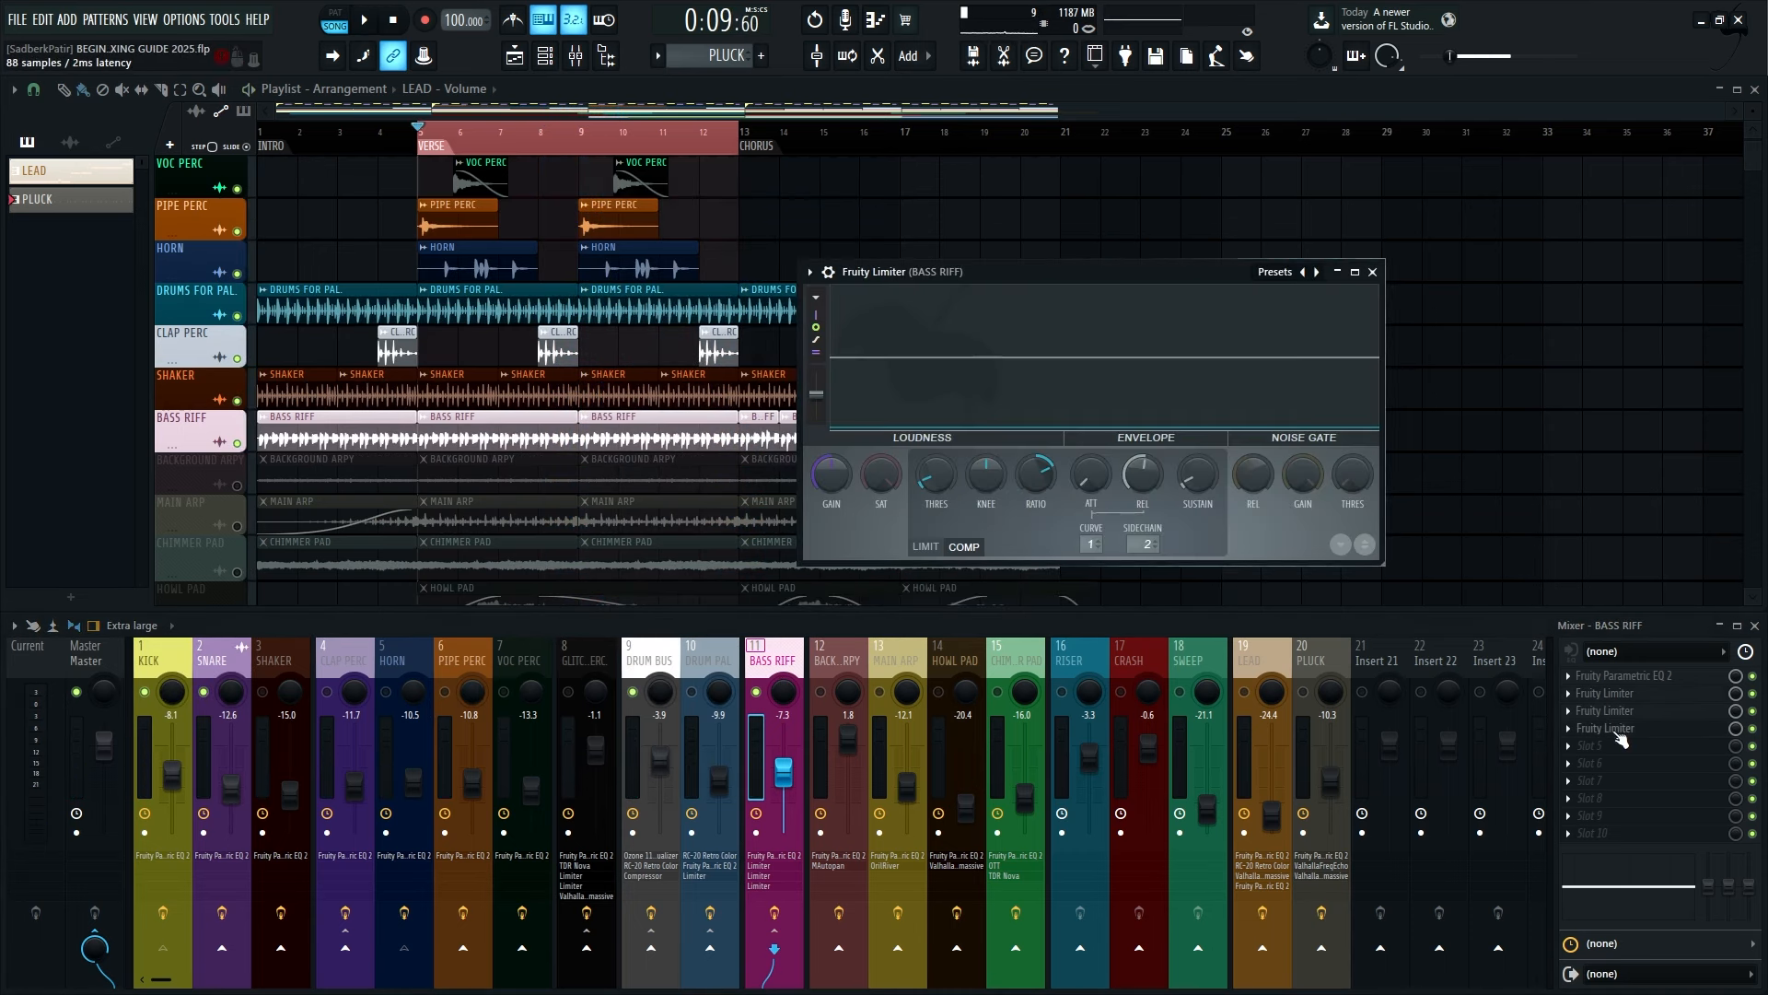
drag(1381, 566, 1485, 607)
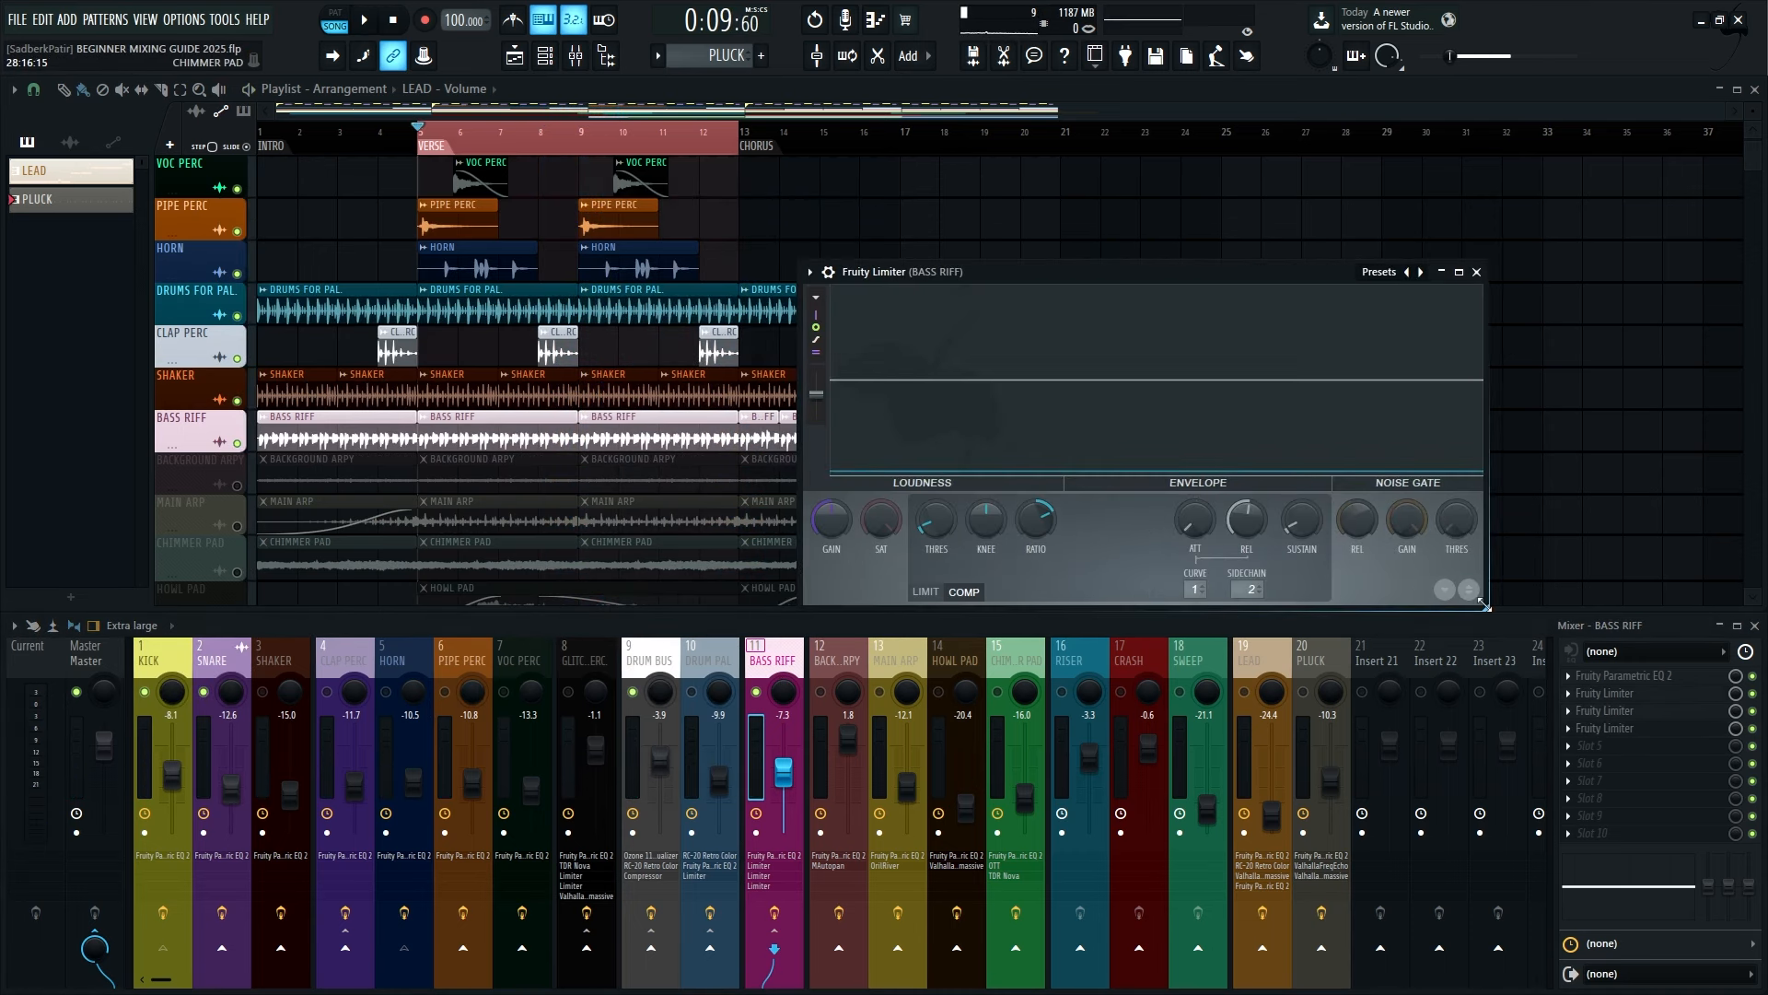
drag(1215, 273, 1086, 187)
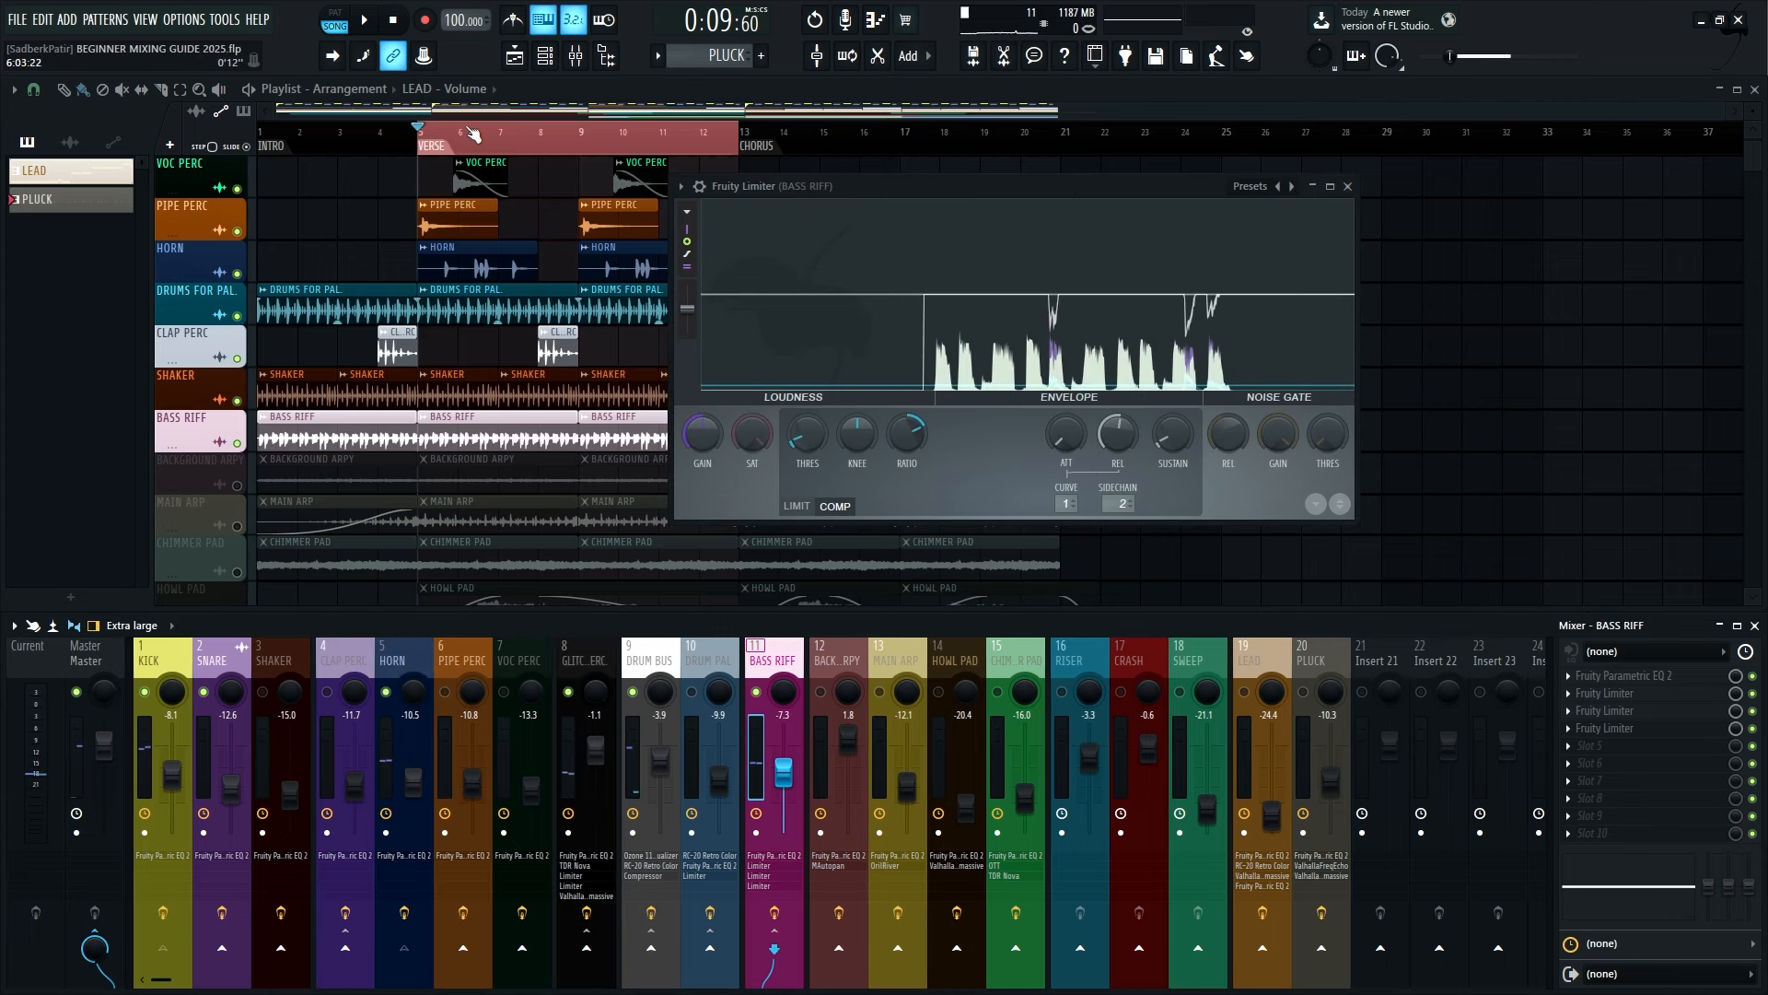
Set the playlist loop to bar 6, play it, and open BASS RIFF's Fruity Parametric EQ 2
drag(459, 136, 500, 135)
key(space)
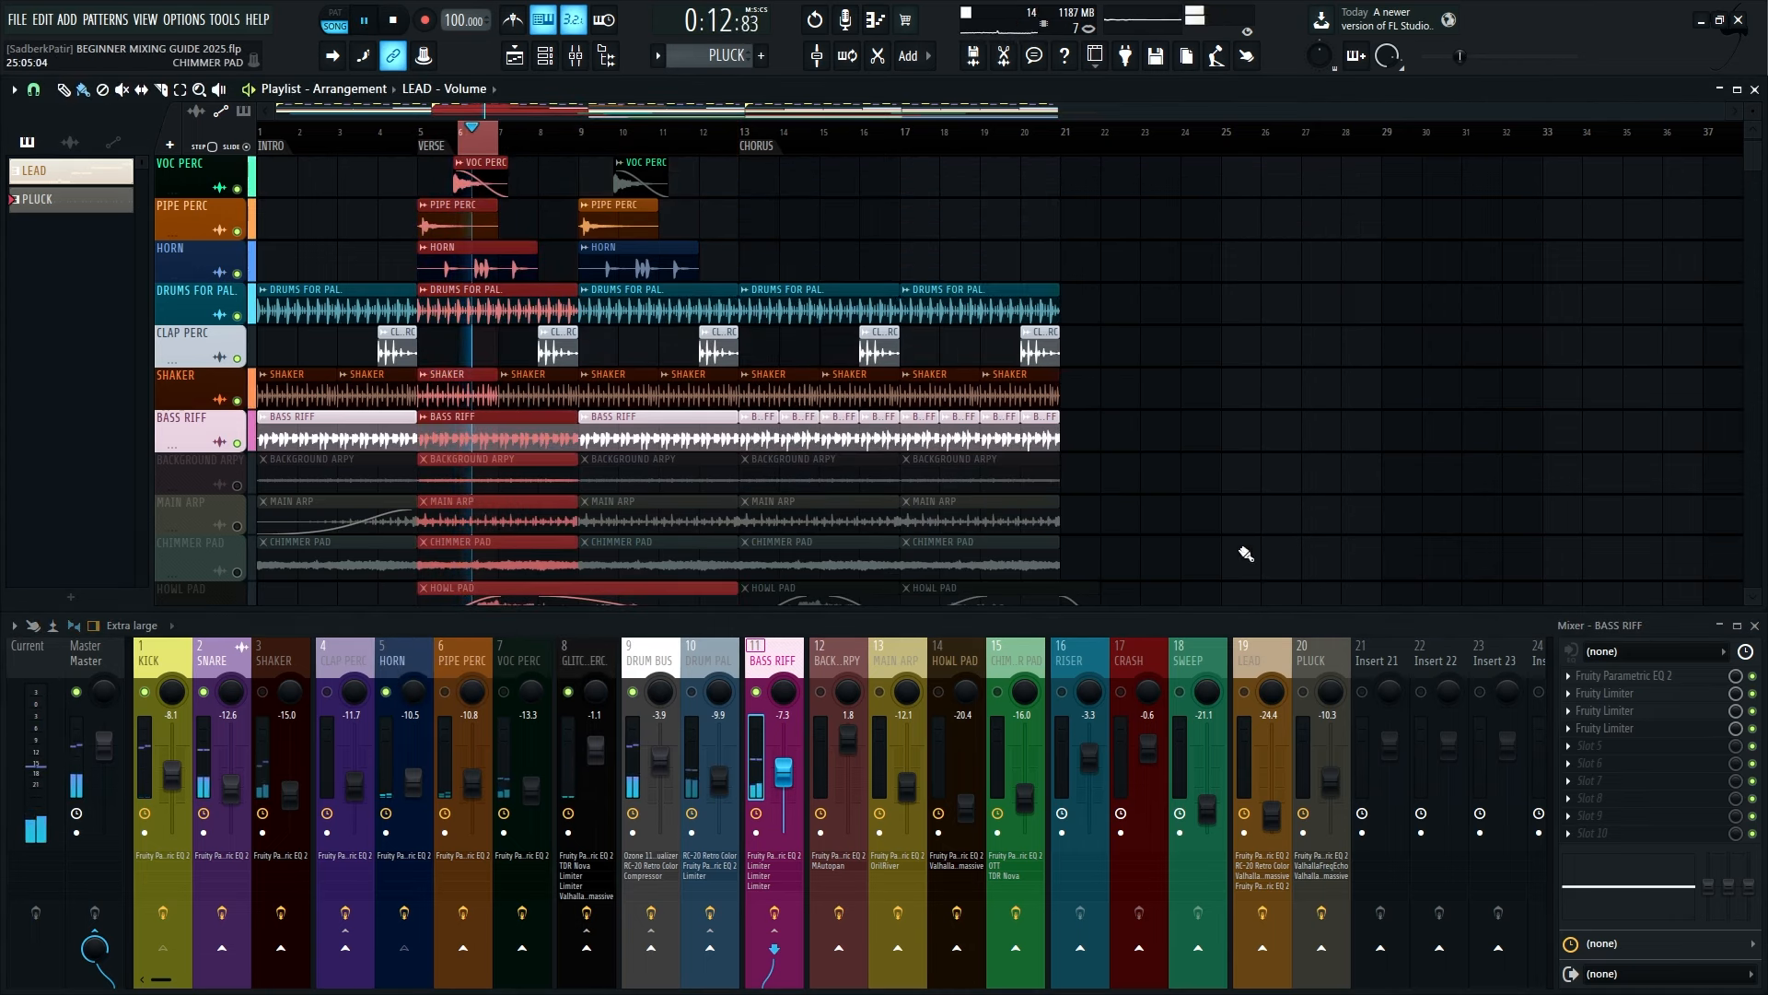
click(1627, 678)
key(space)
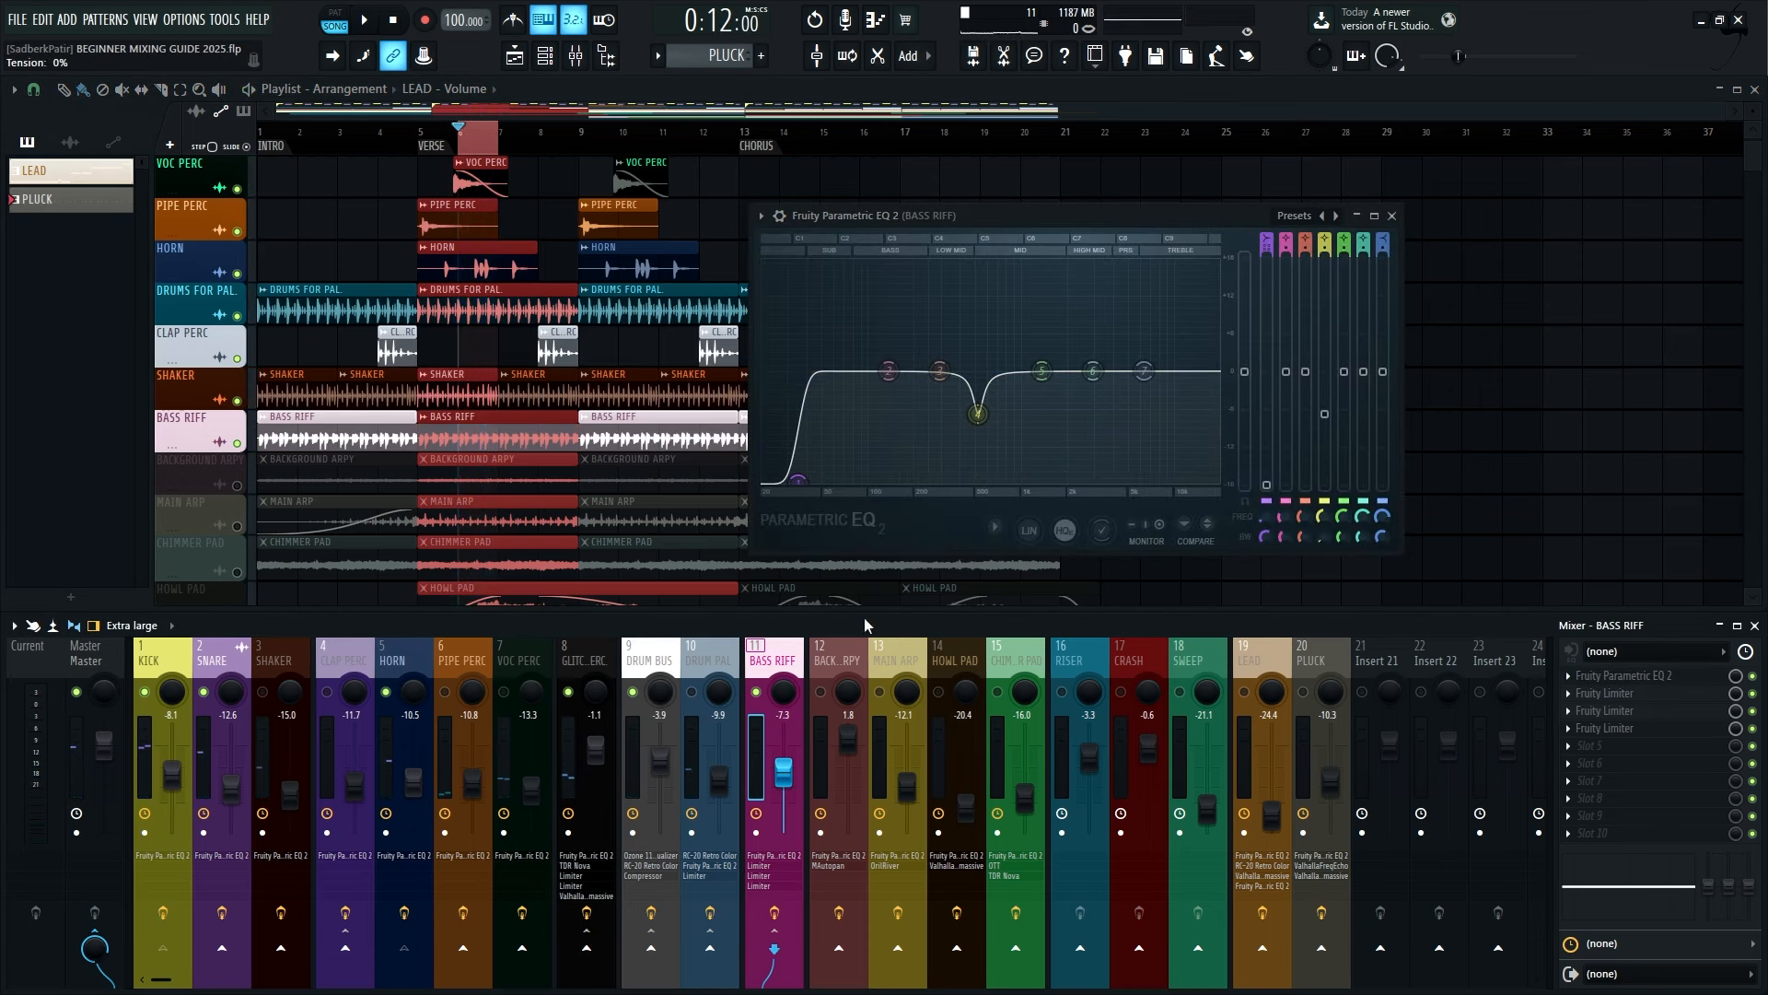
Place HORN's Fruity Parametric EQ 2 beside BASS RIFF's, play the loop, and shift HORN's band 1 low cut to a lower frequency
click(425, 667)
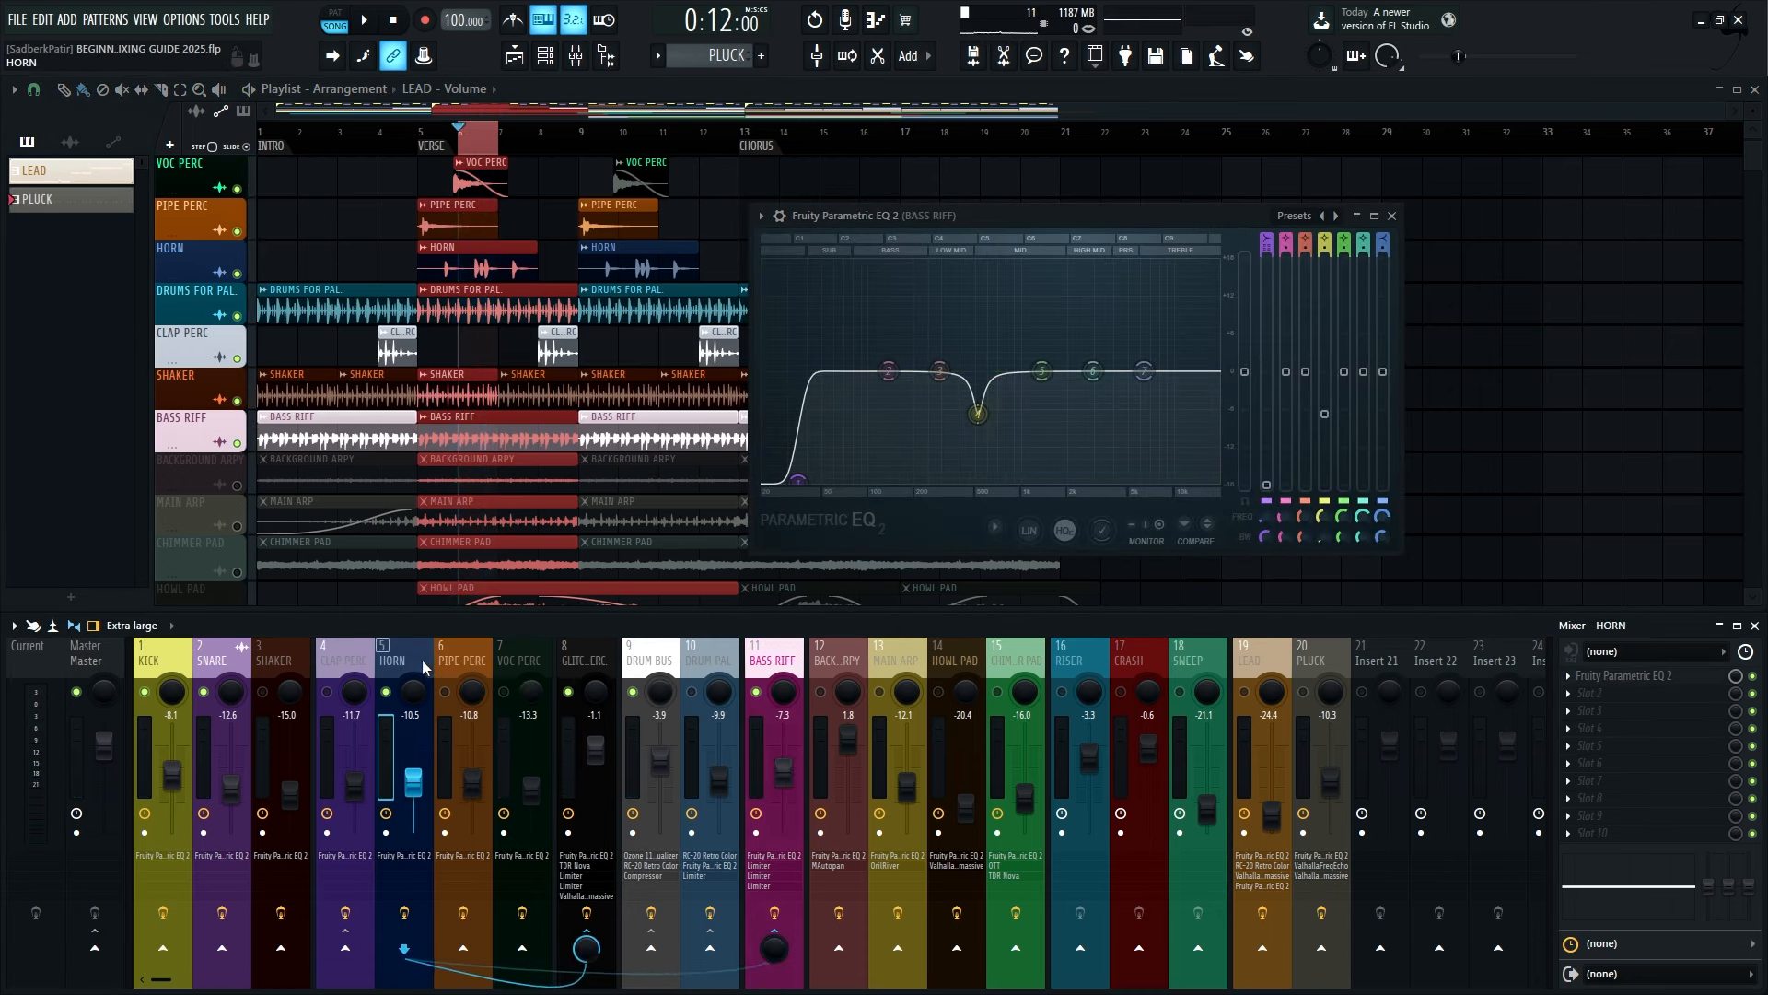
click(1624, 675)
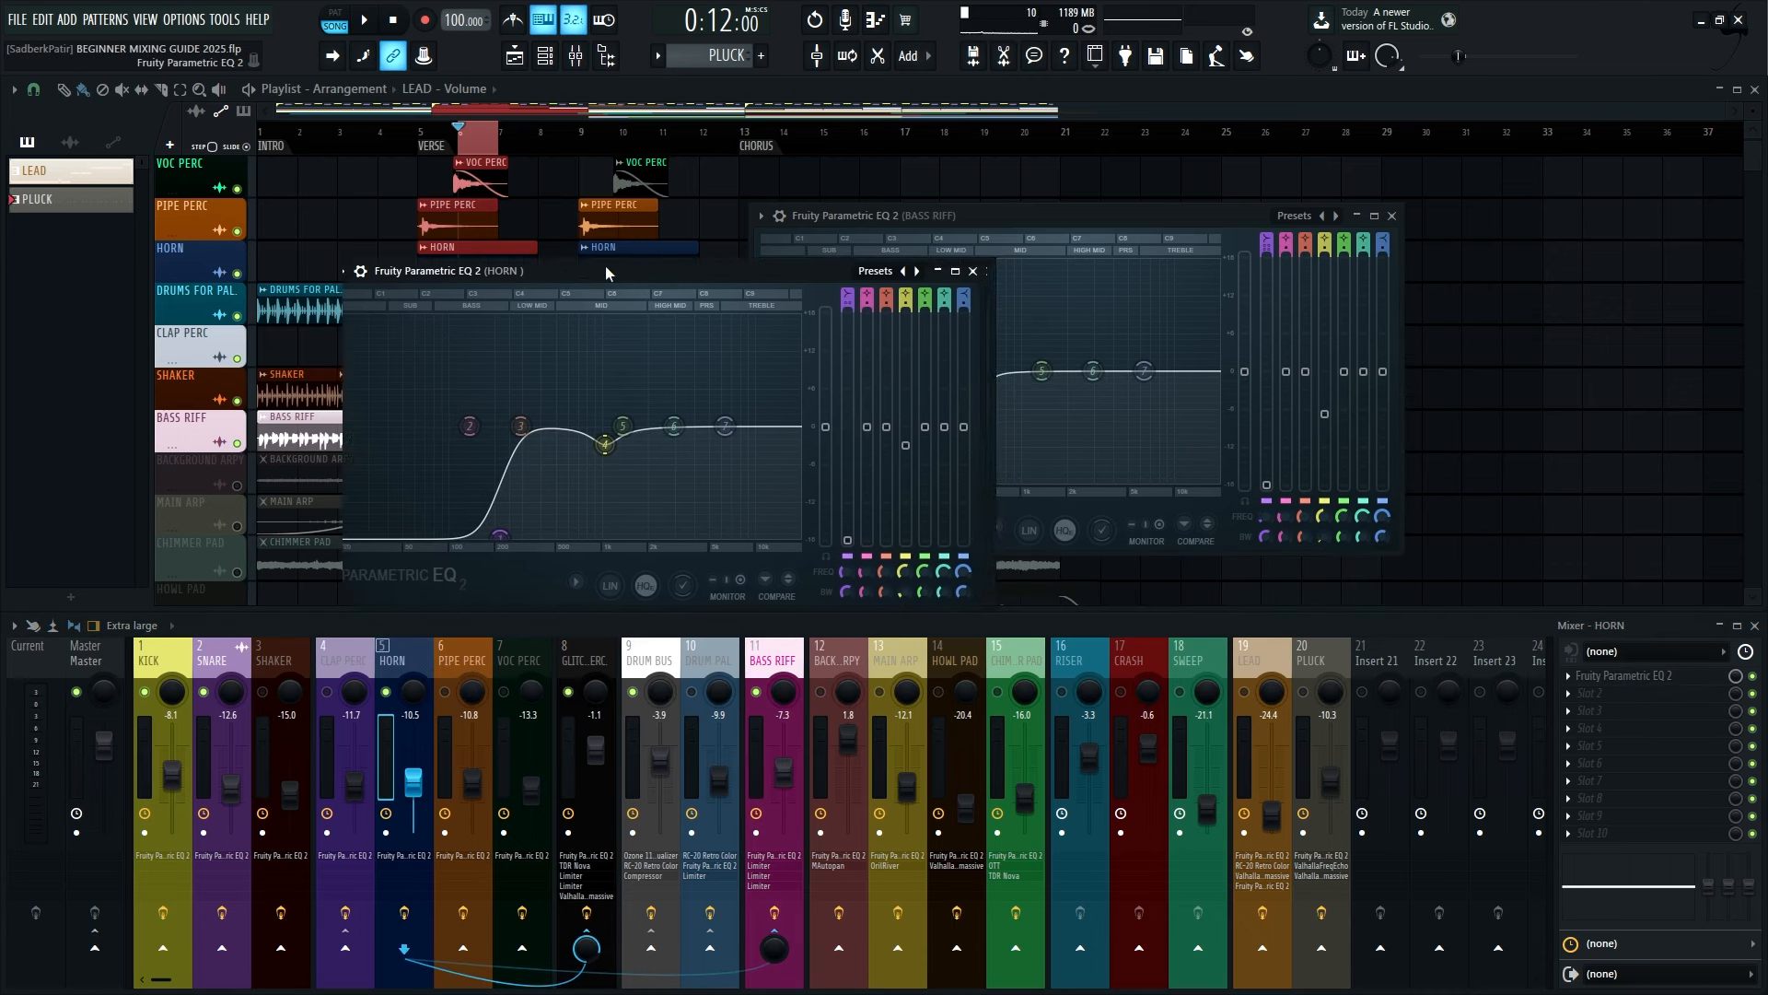
drag(963, 219, 1072, 230)
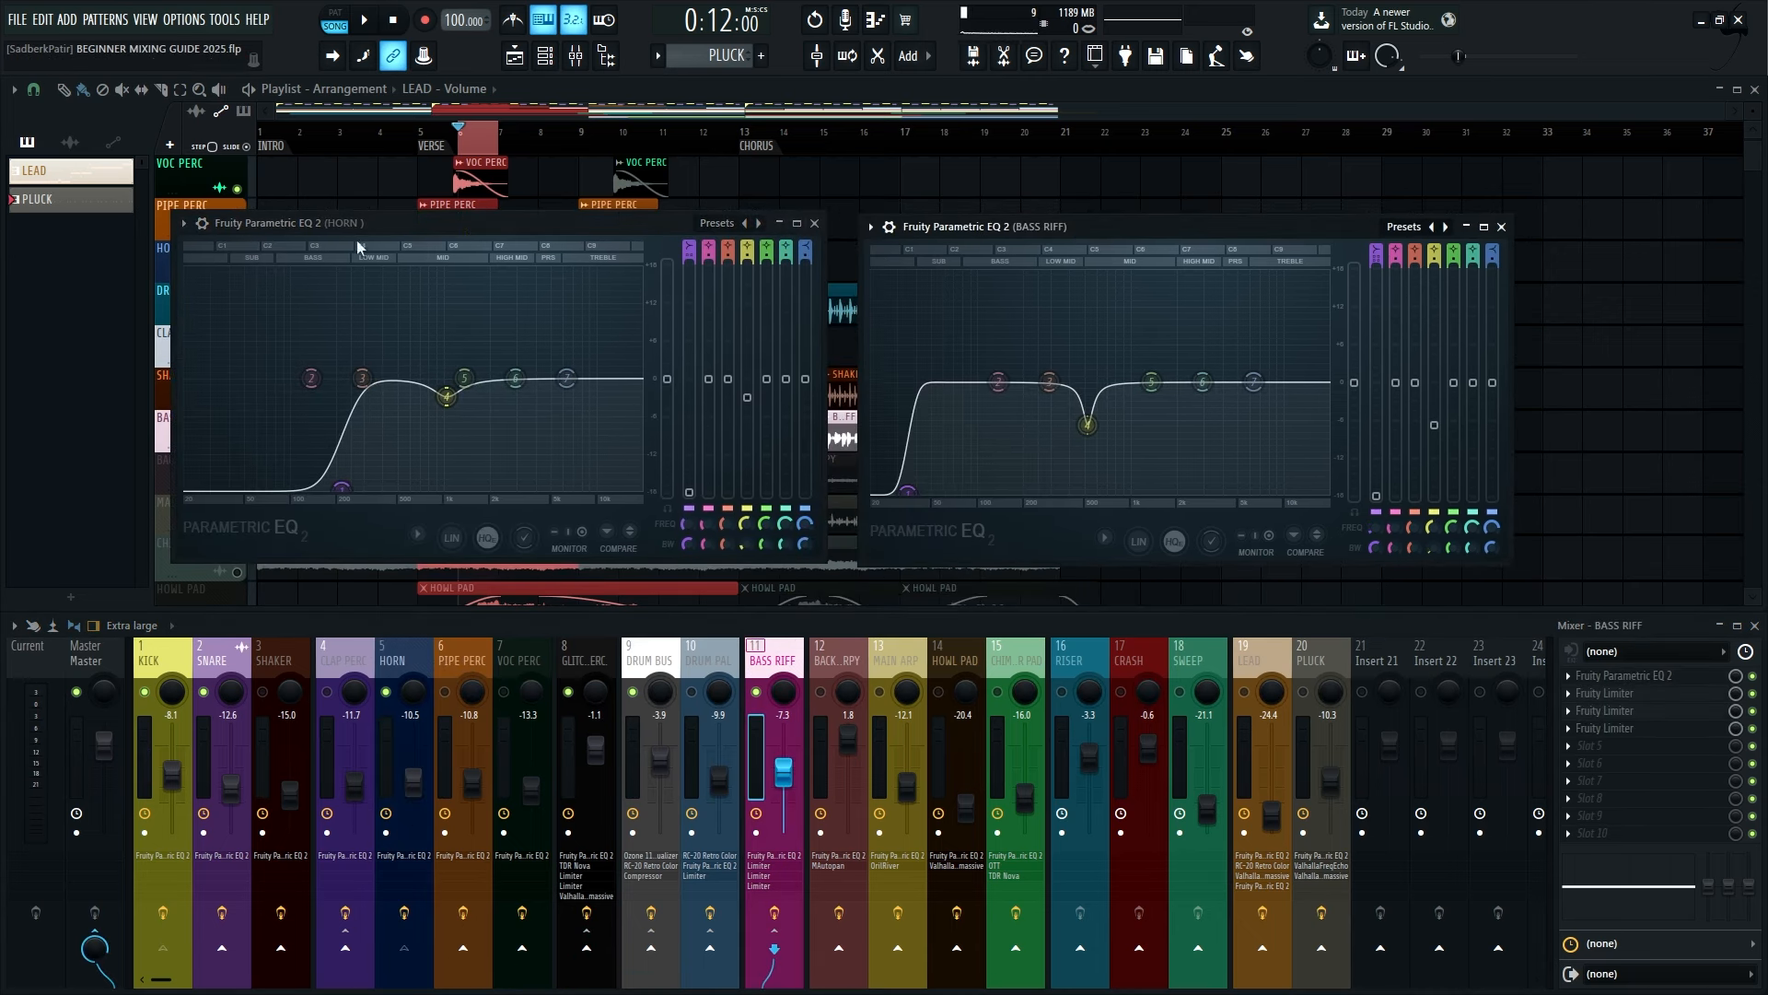
key(space)
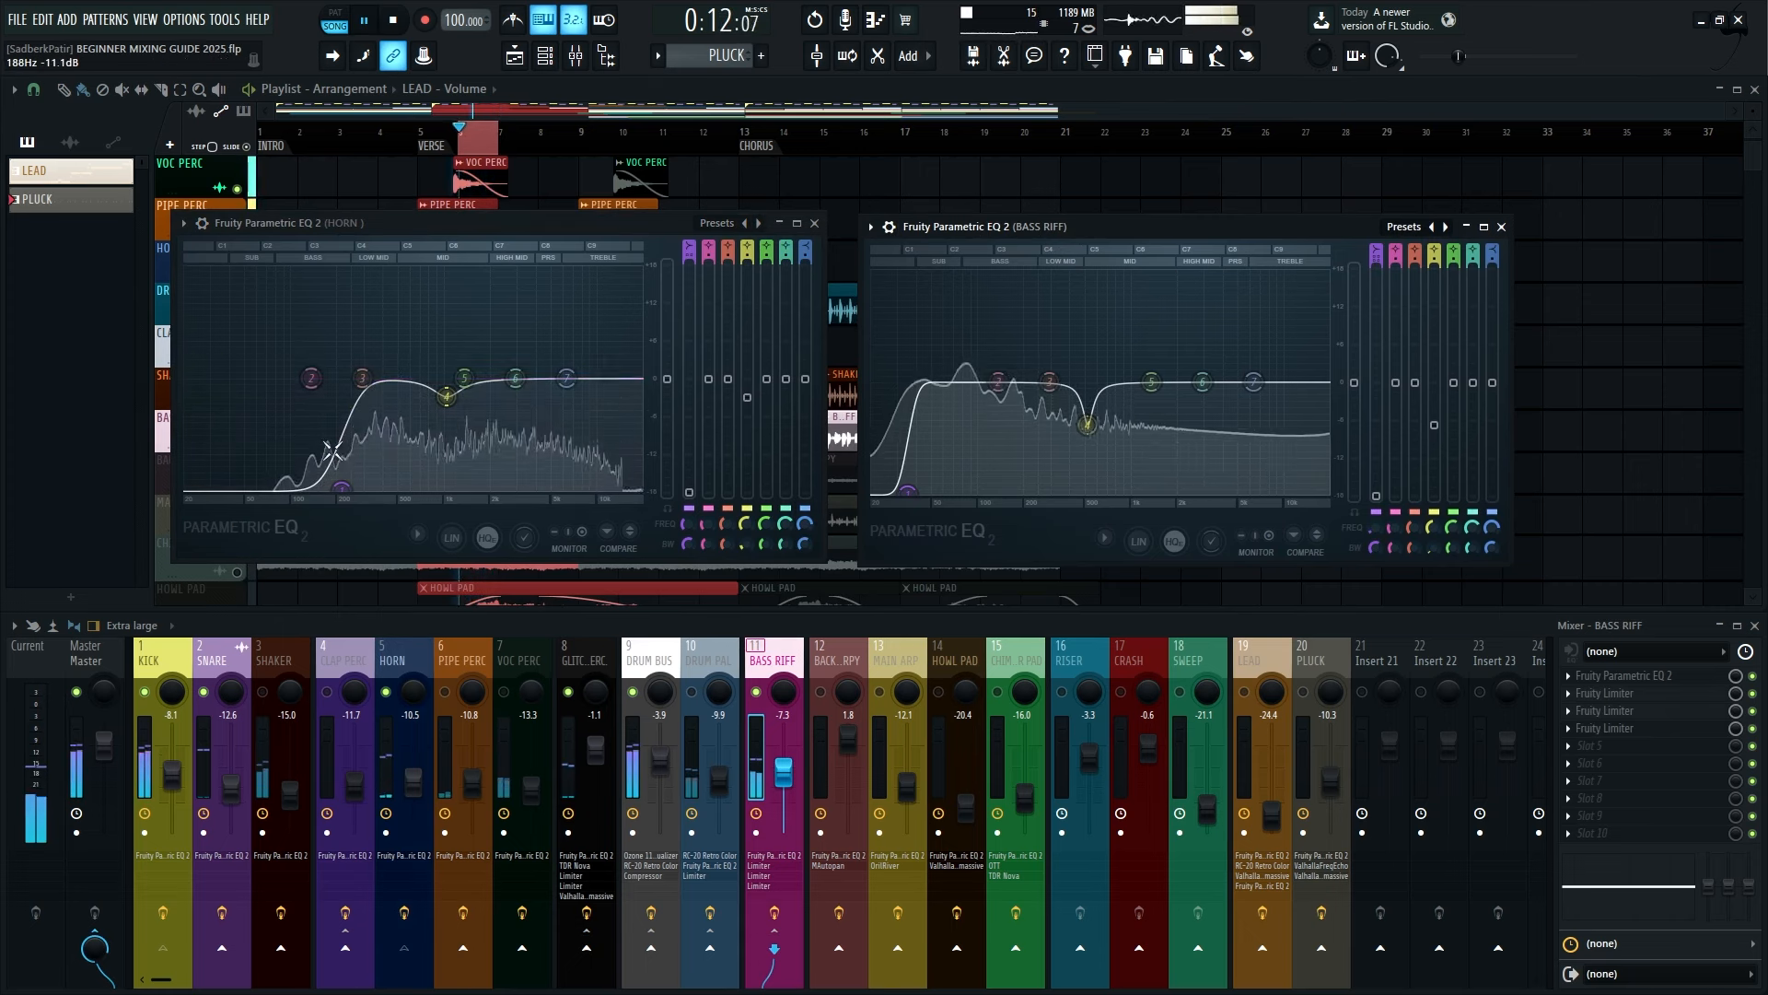
drag(341, 488, 306, 487)
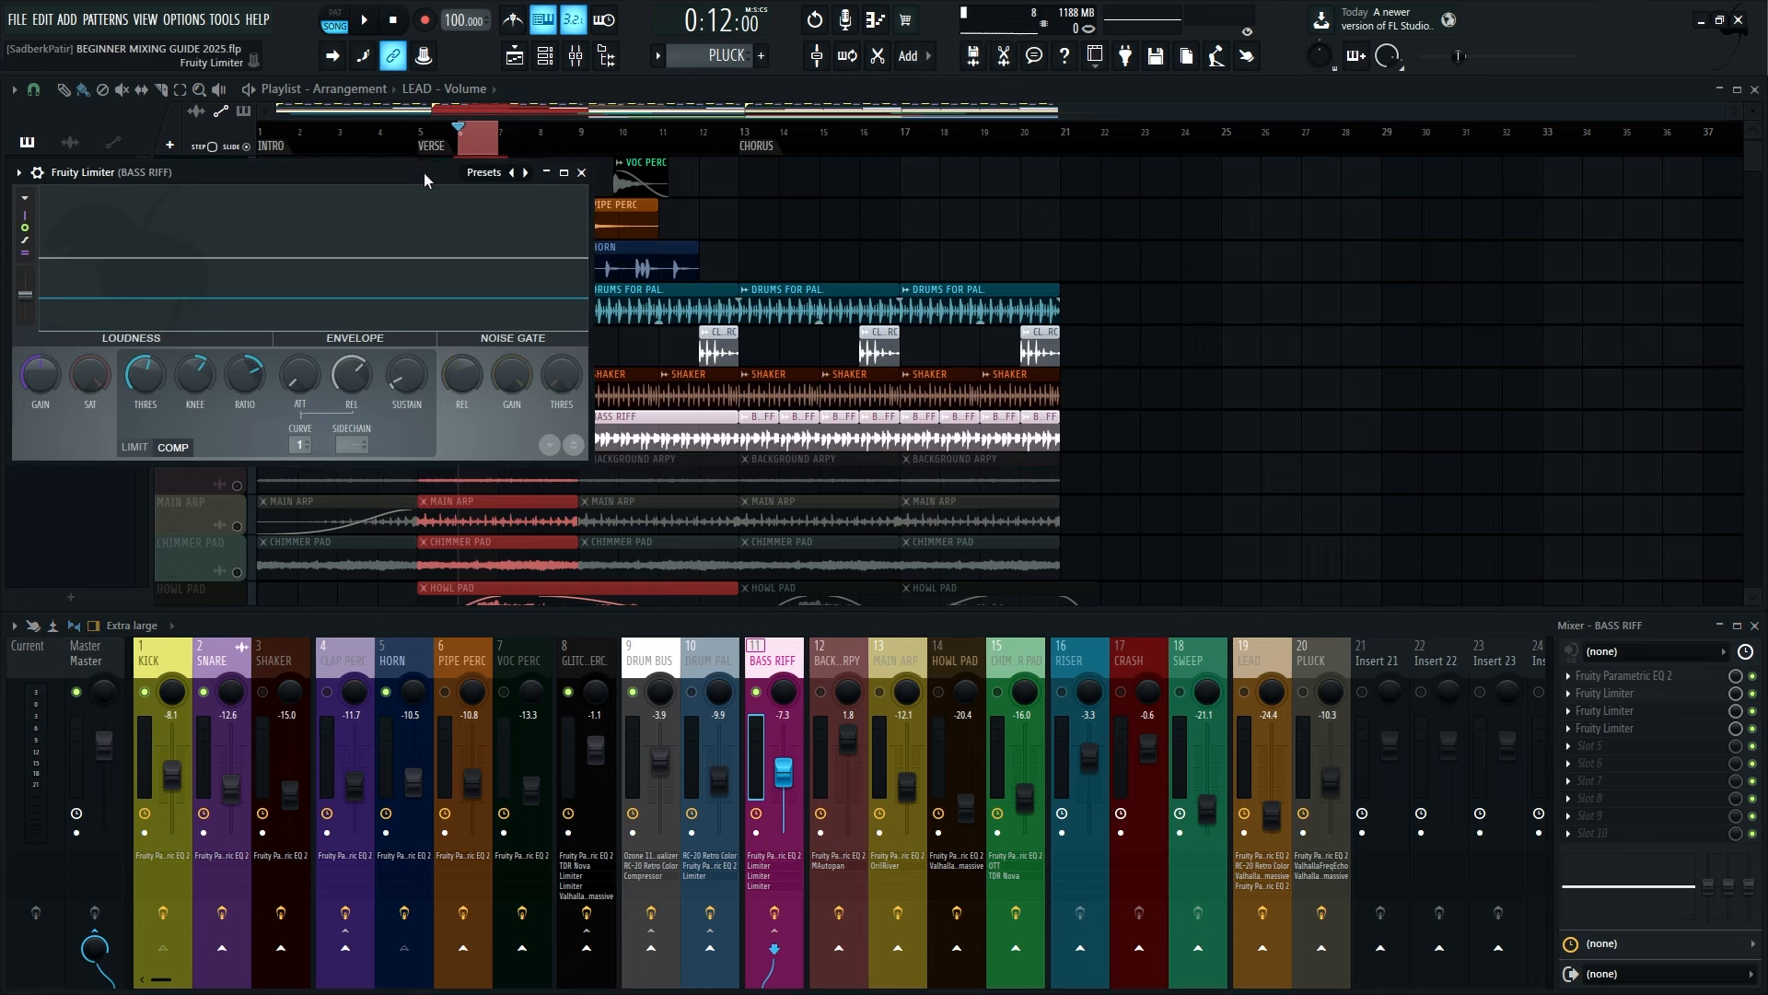
Slightly lower the threshold of BASS RIFF's middle Fruity Limiter while listening to the bar 6 loop, then close it and stop playback
drag(425, 179, 984, 263)
key(space)
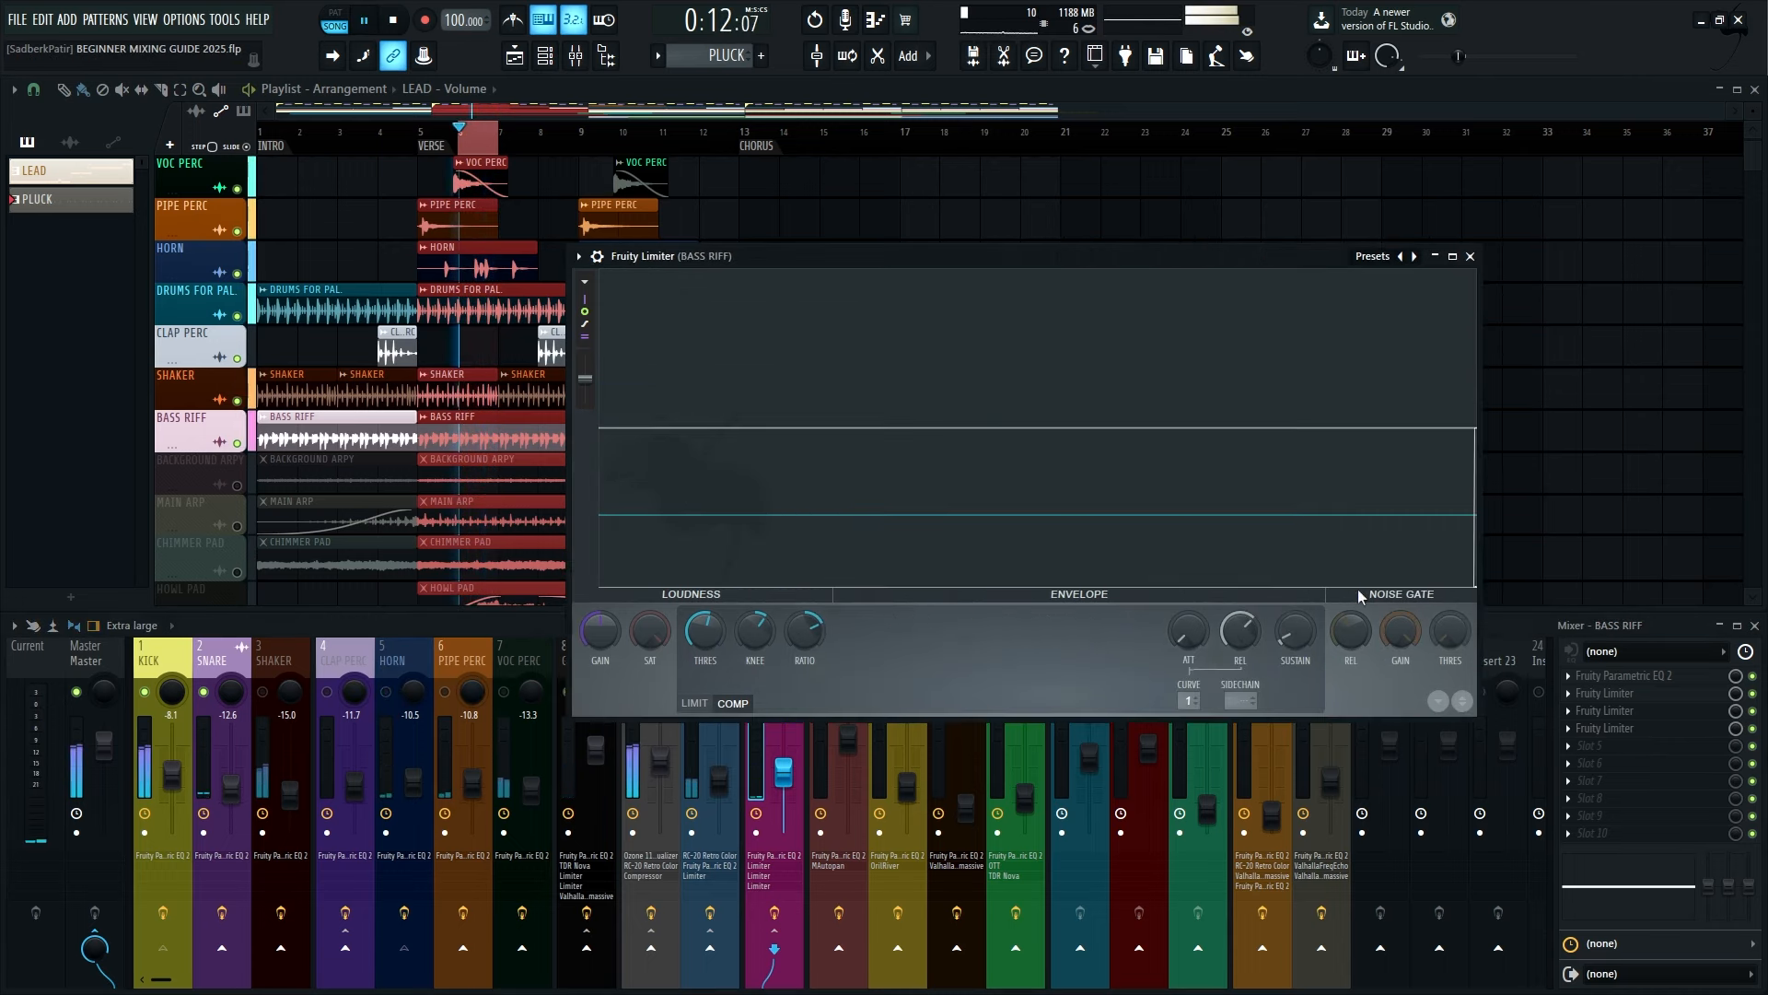
drag(1134, 263, 926, 214)
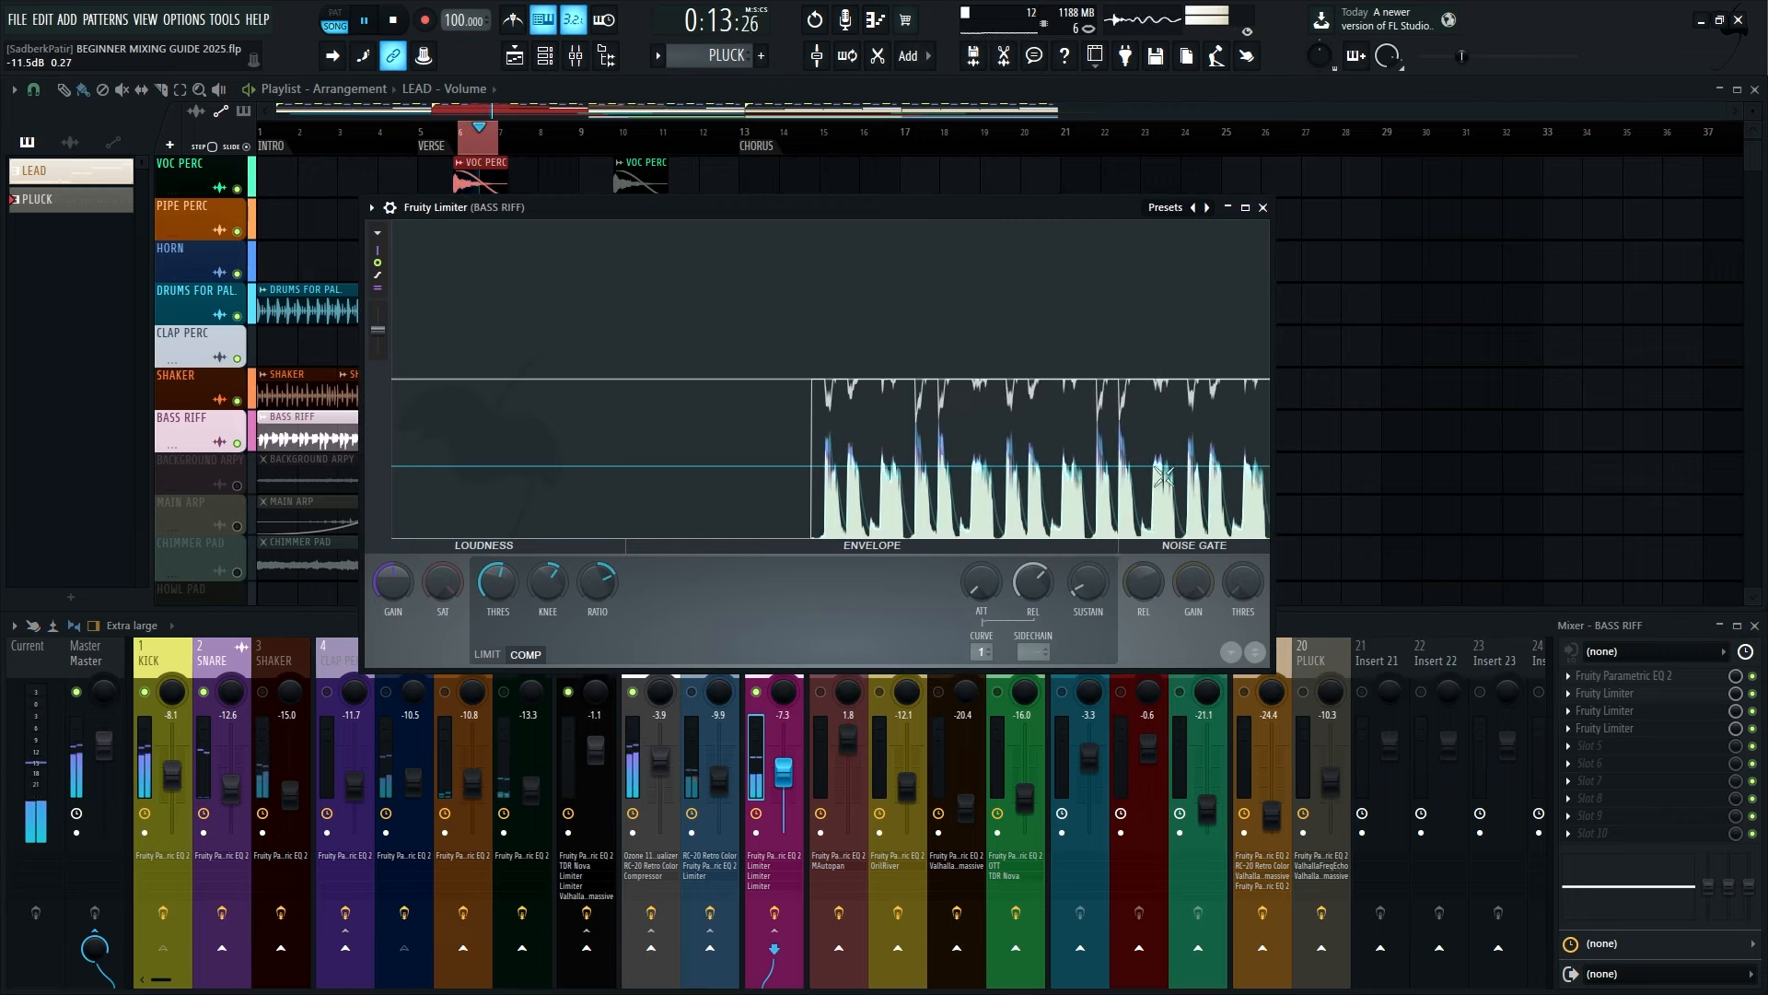
click(1207, 491)
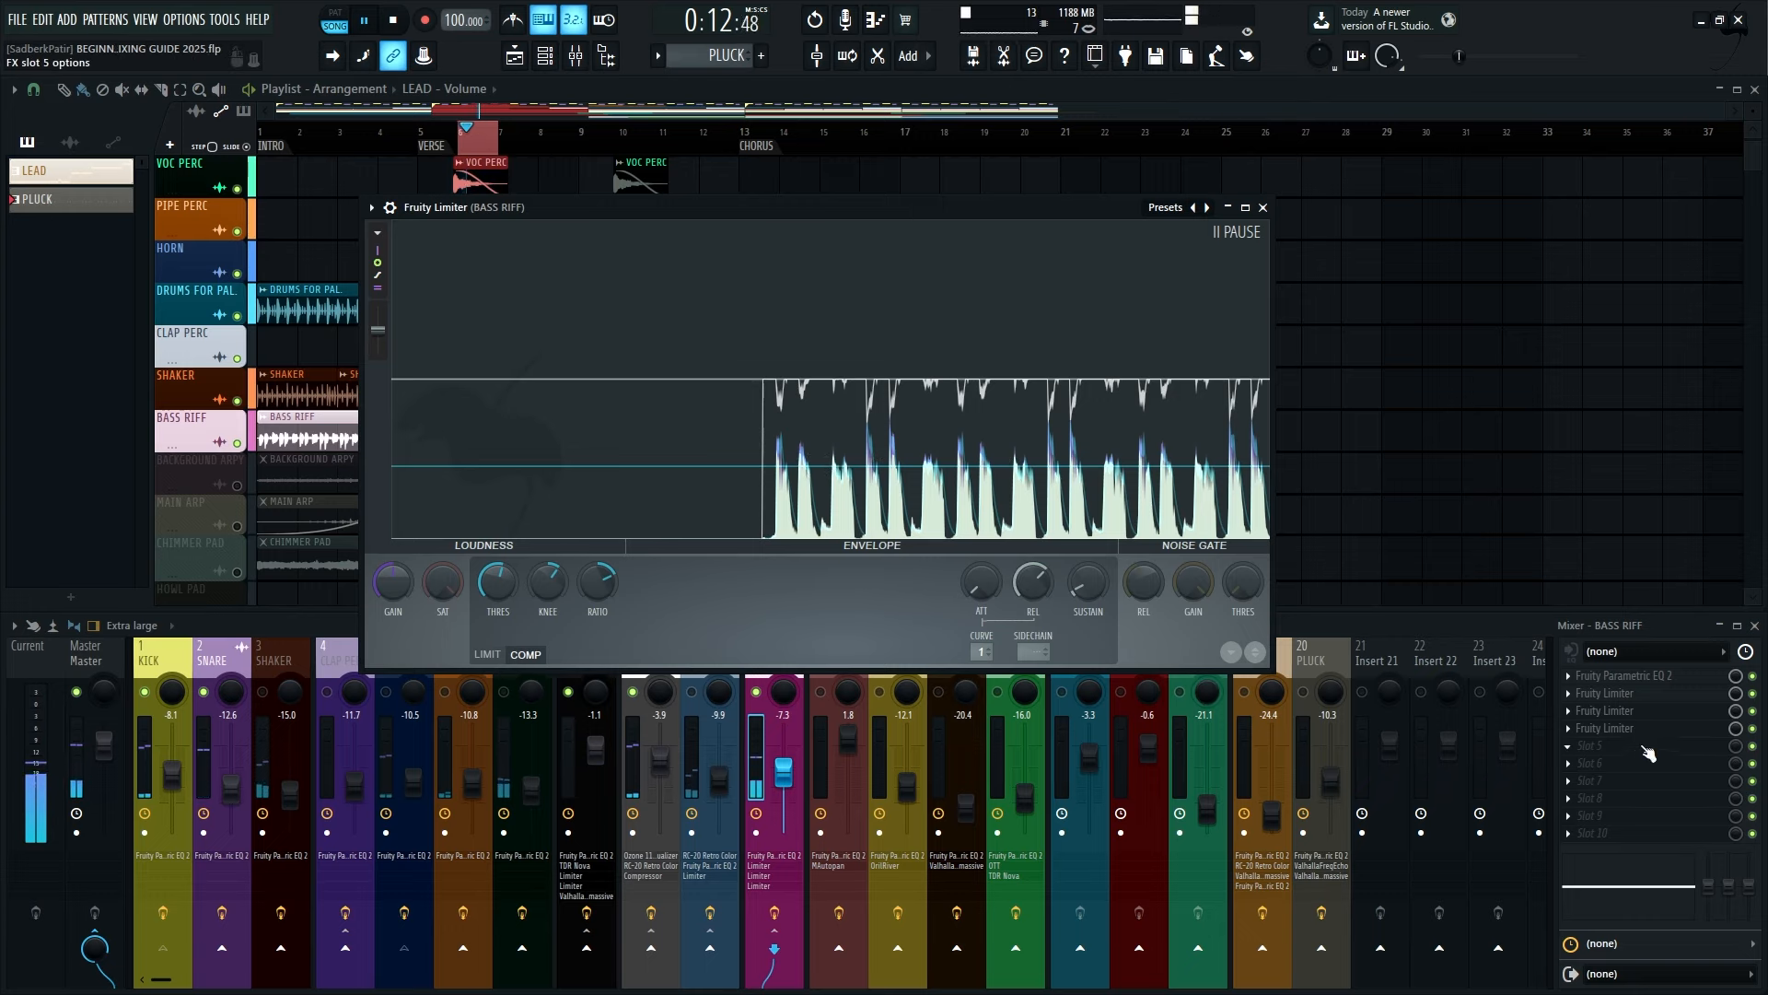
drag(495, 580, 550, 579)
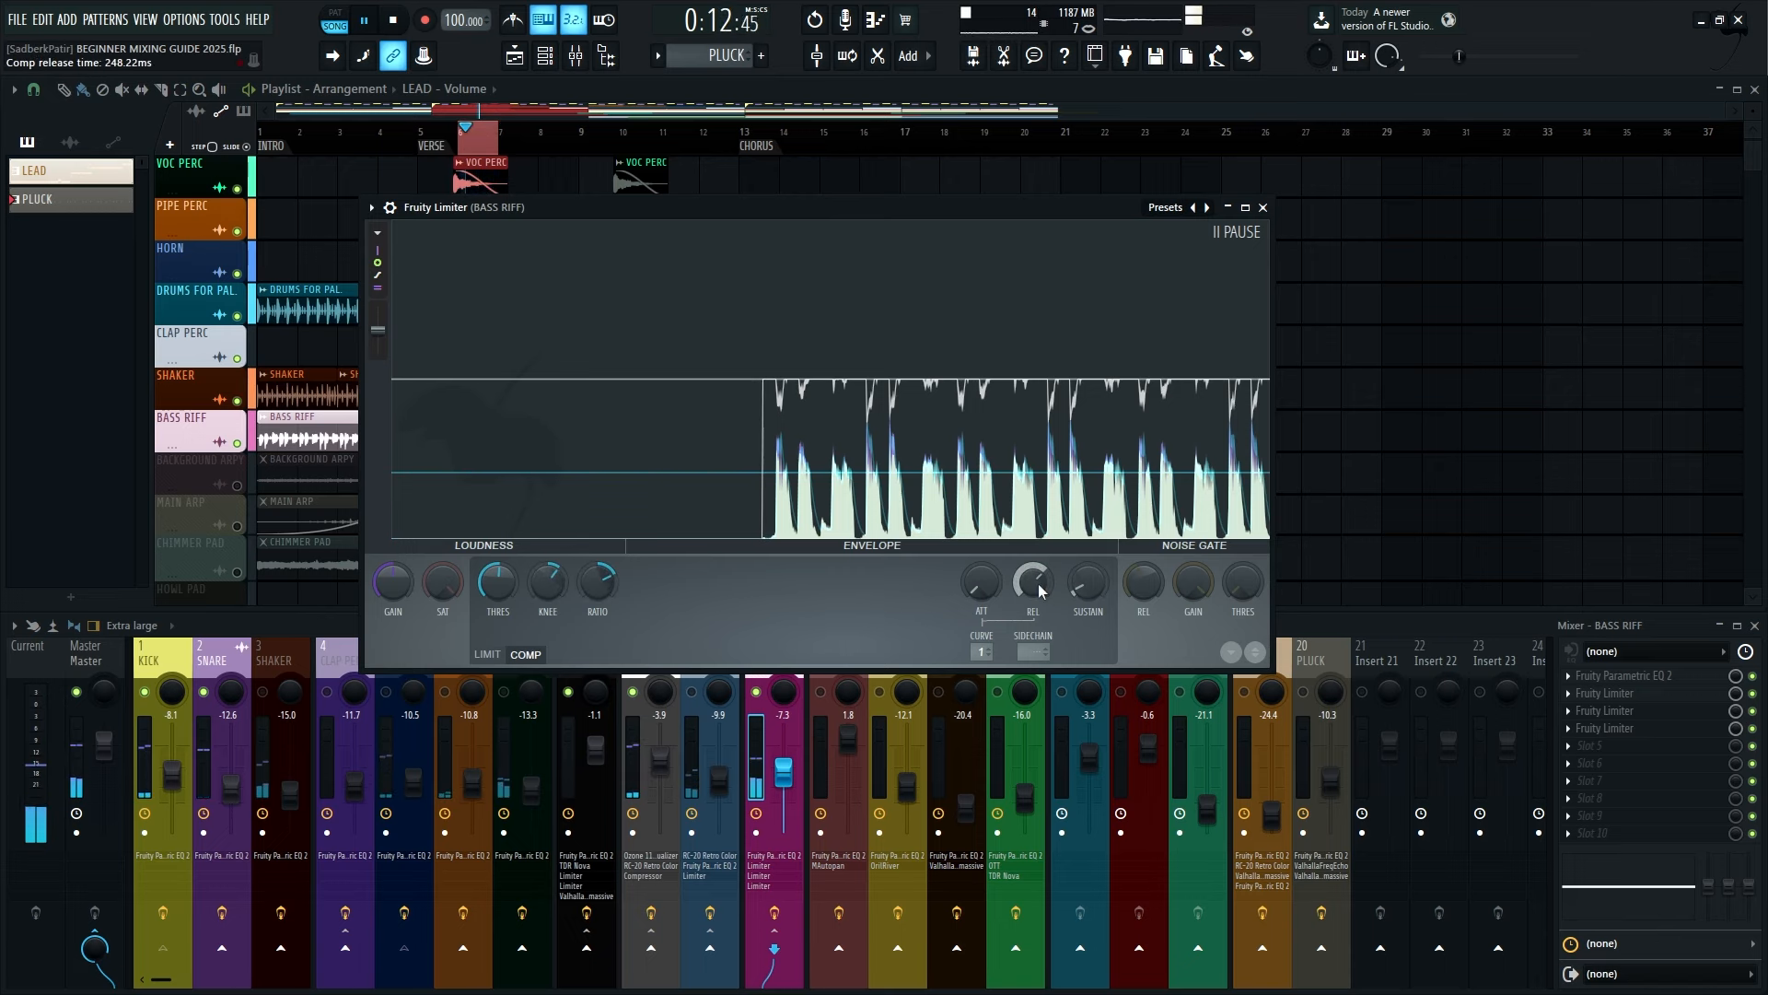
click(1263, 207)
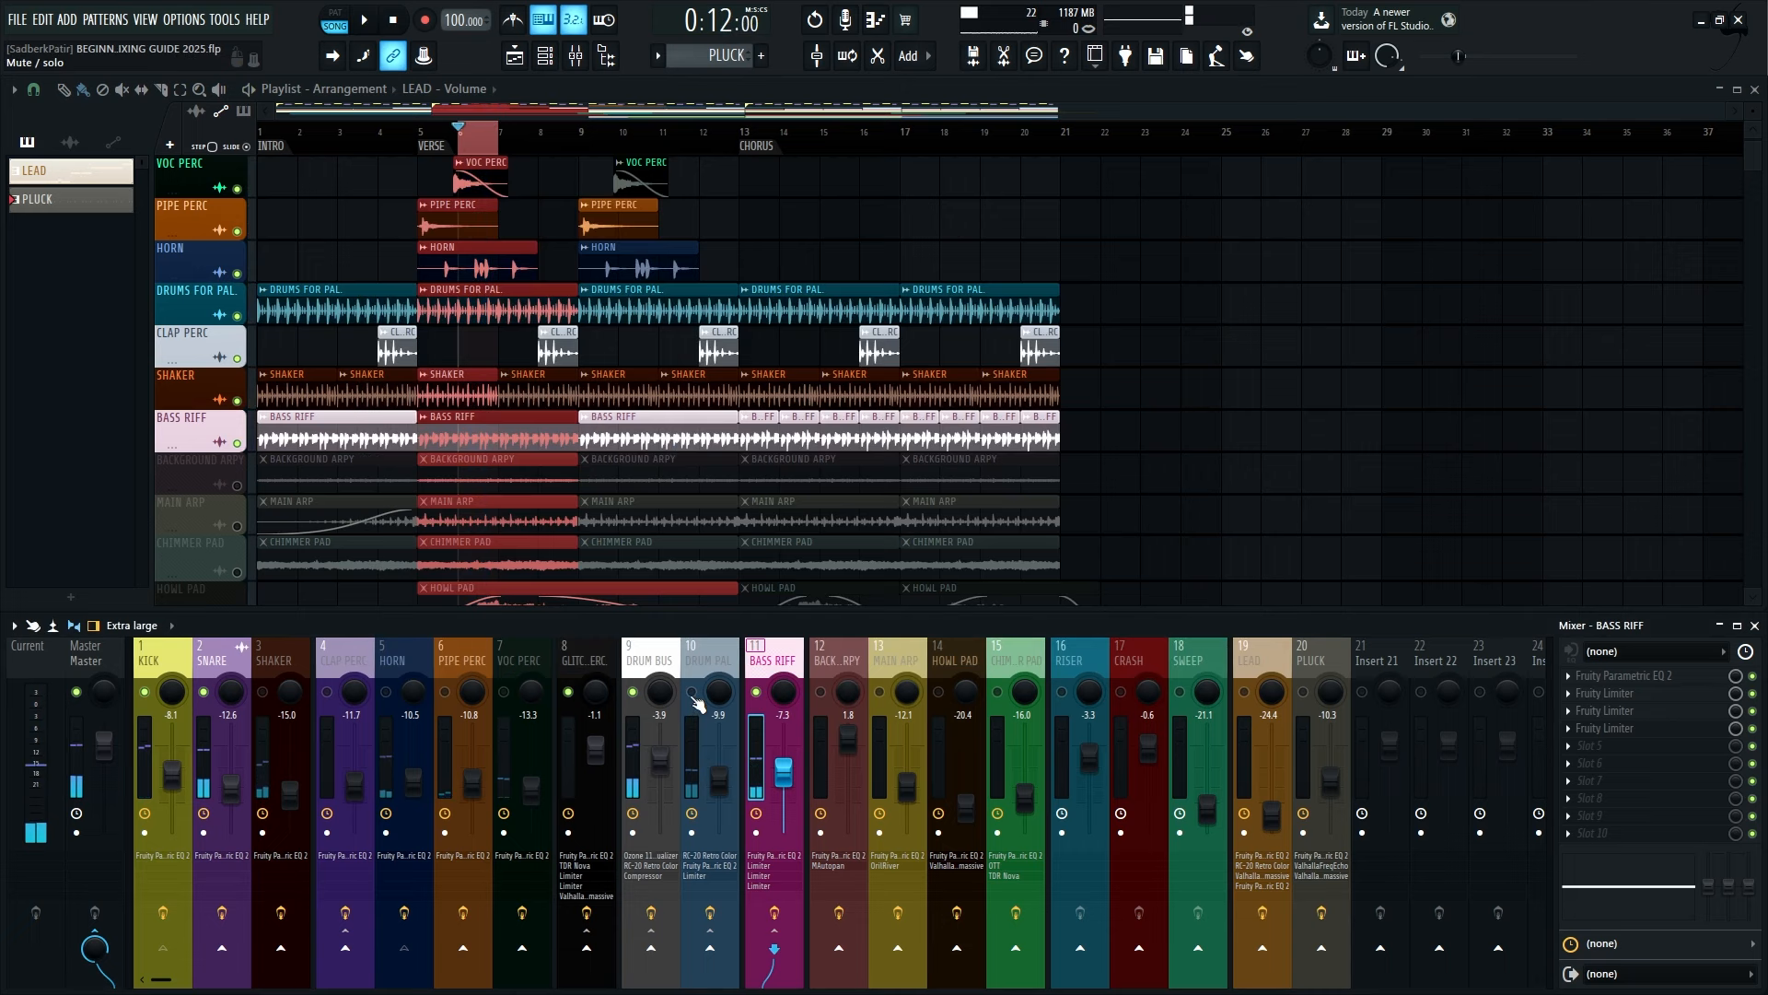
key(space)
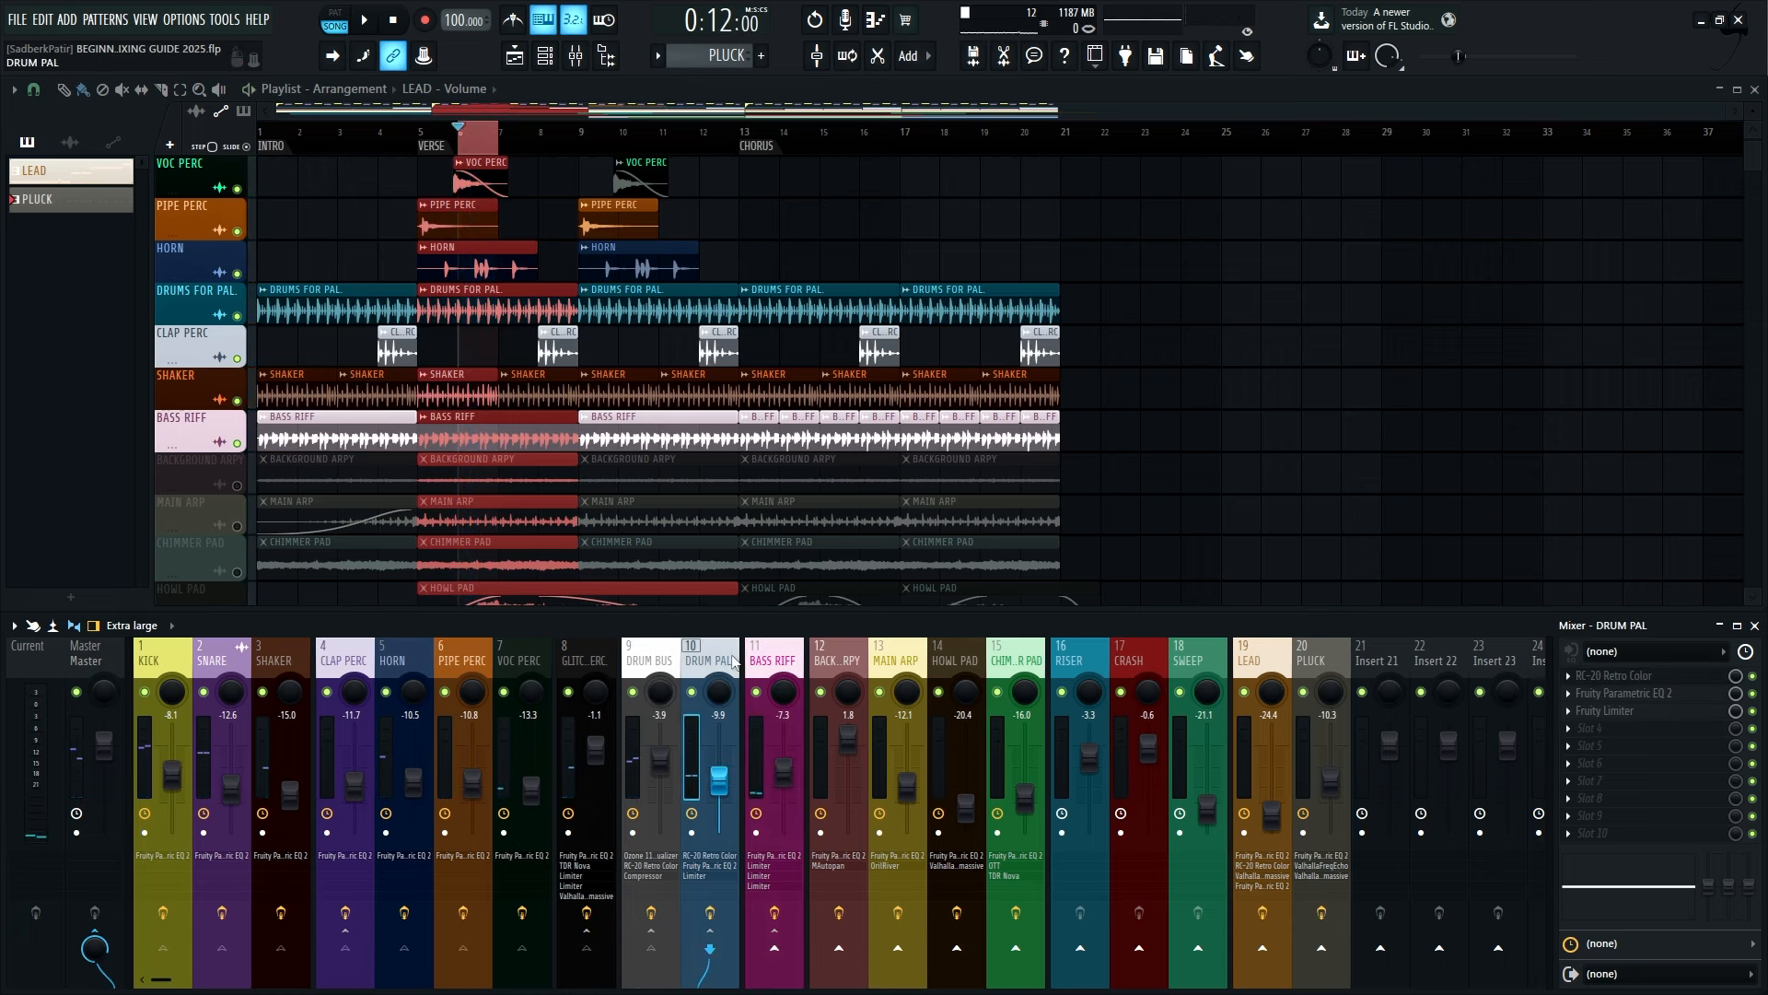
Enable the BACKGROUND ARPY playlist track, select the whole VERSE section as the loop, and play it
scroll(248, 451, down, 1)
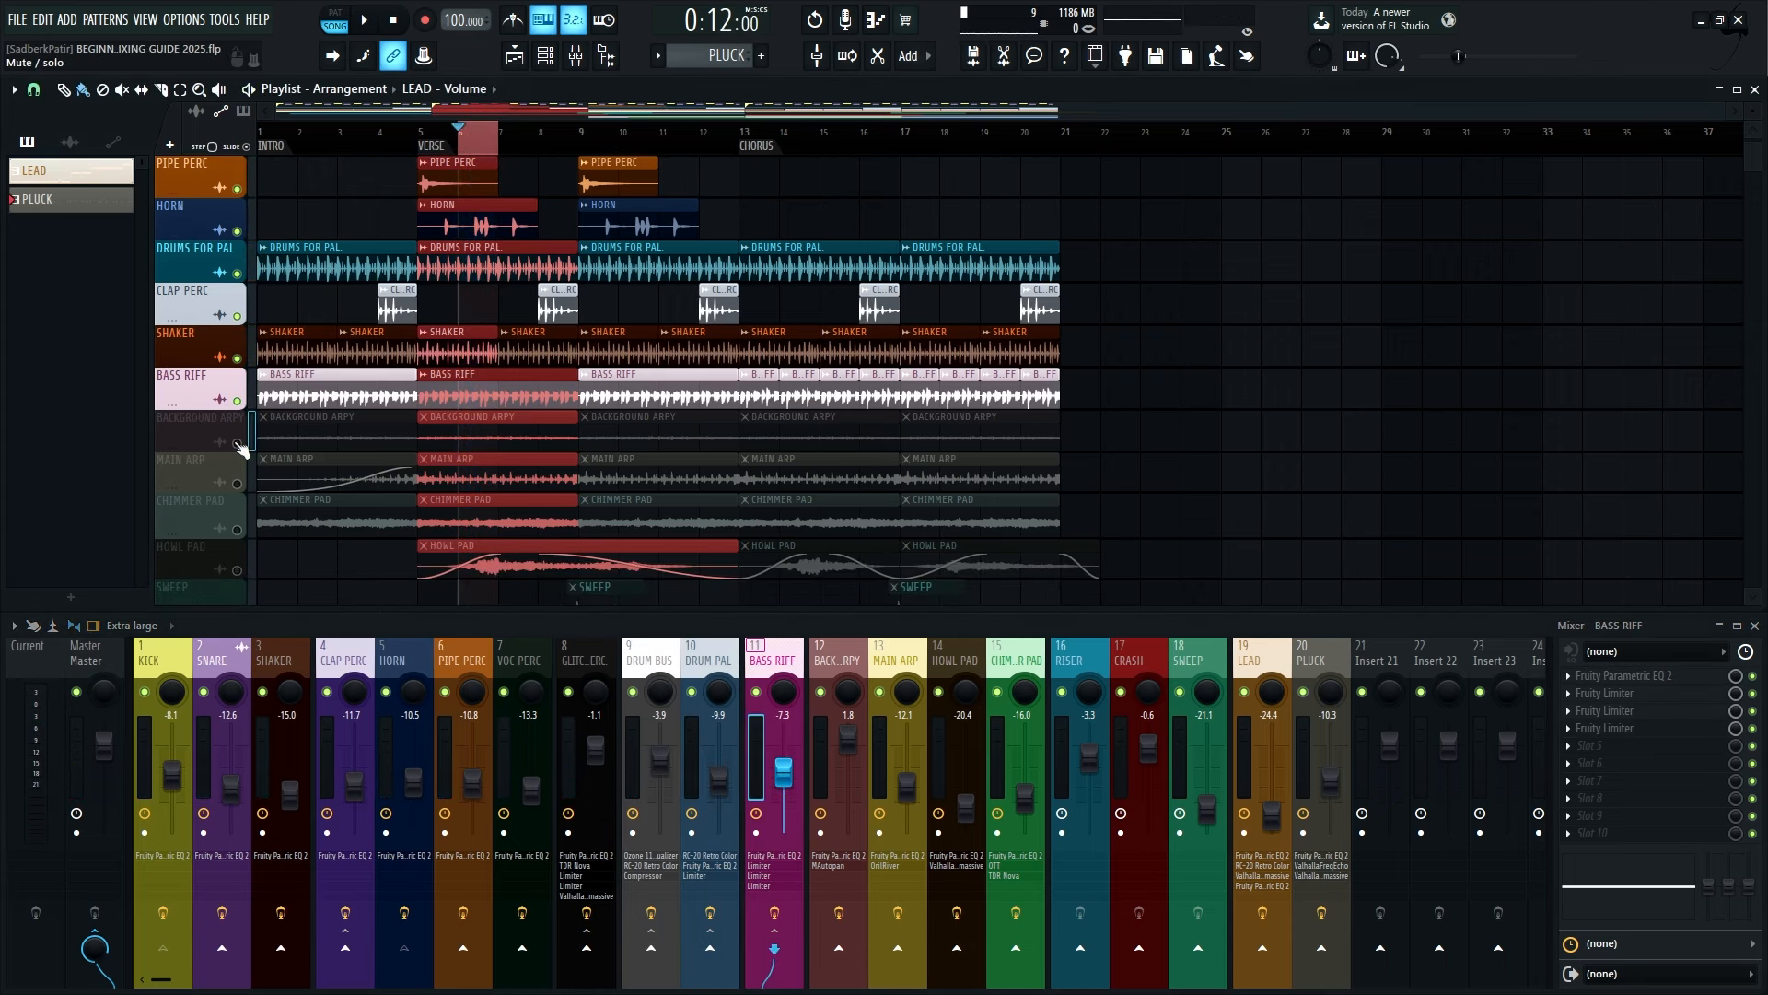
click(239, 445)
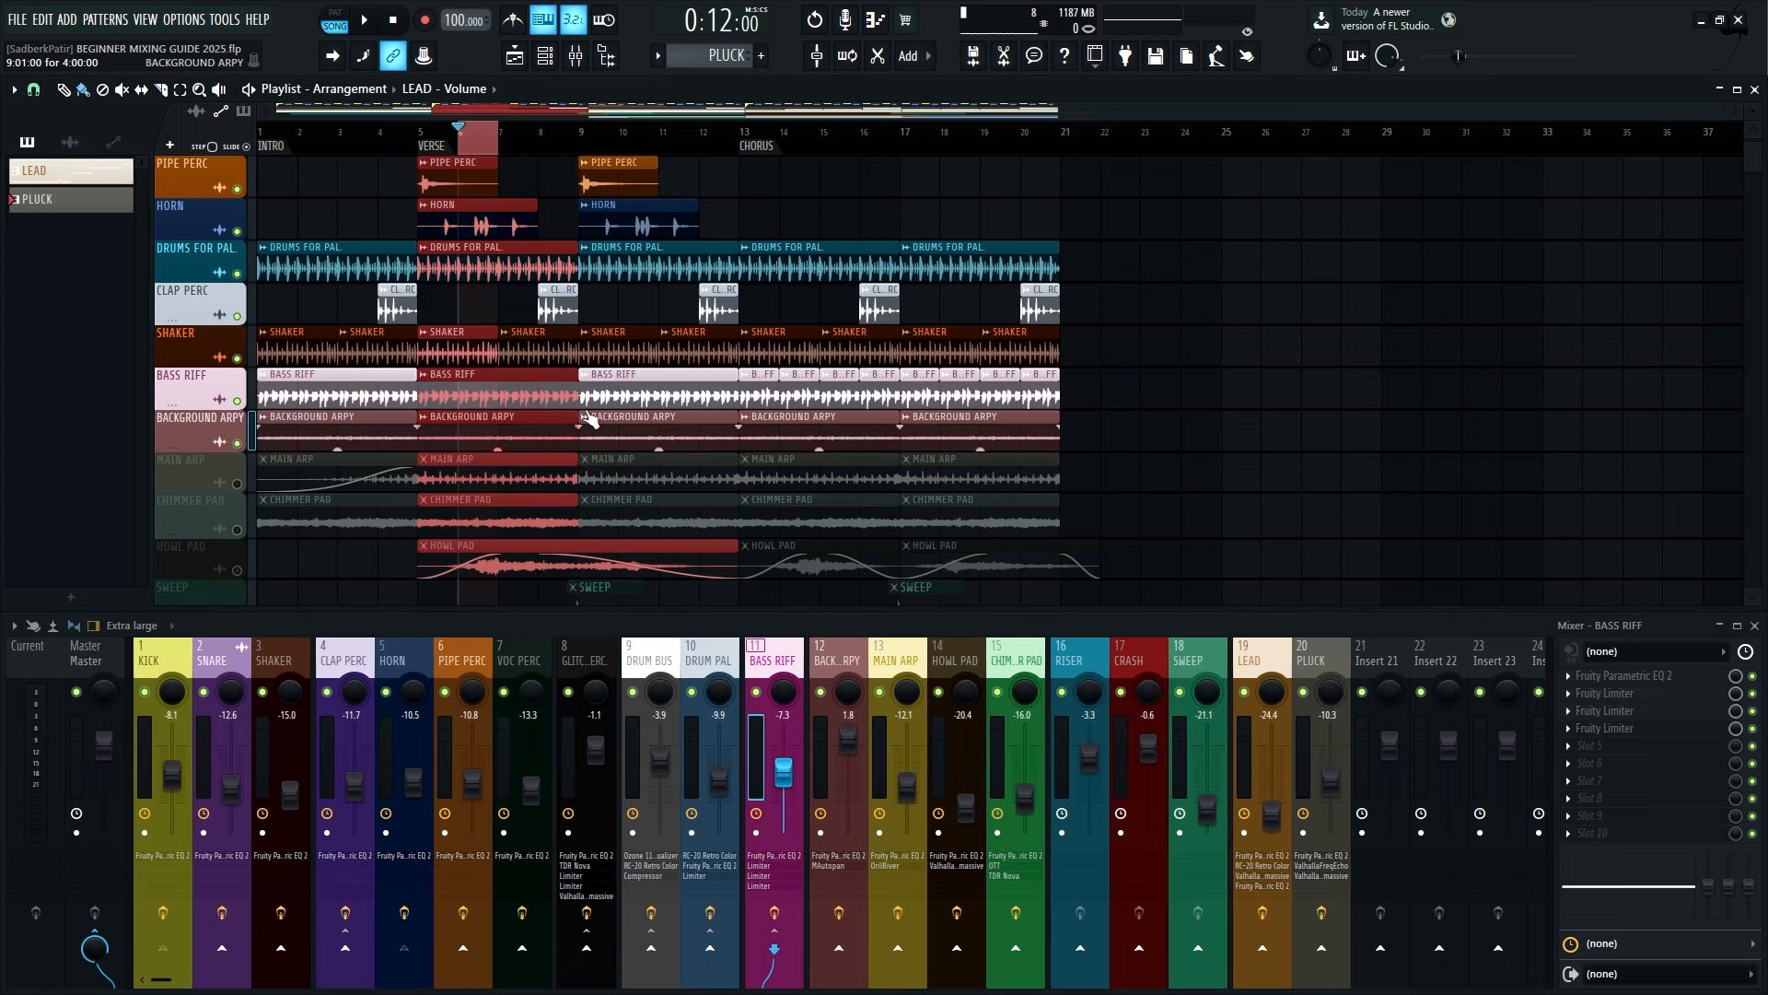
click(461, 142)
click(426, 144)
key(space)
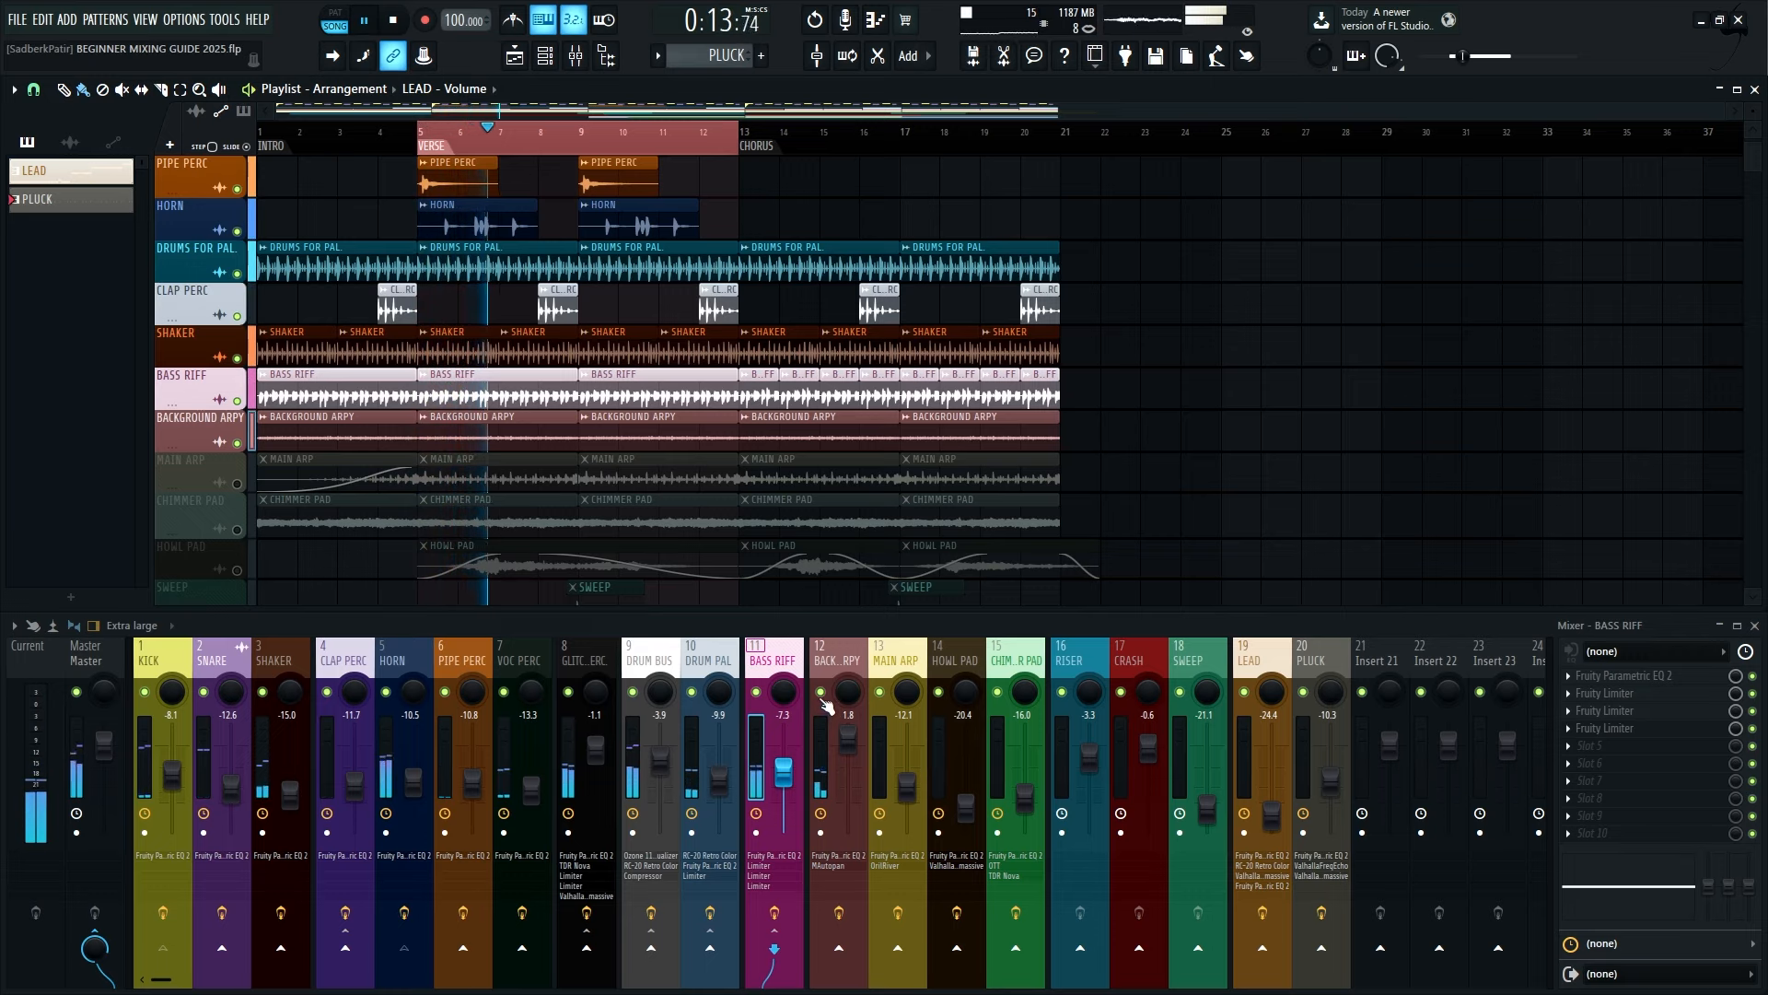
Solo BACKGROUND ARPY together with BASS RIFF in the mixer and select the BACKGROUND ARPY track
right_click(822, 698)
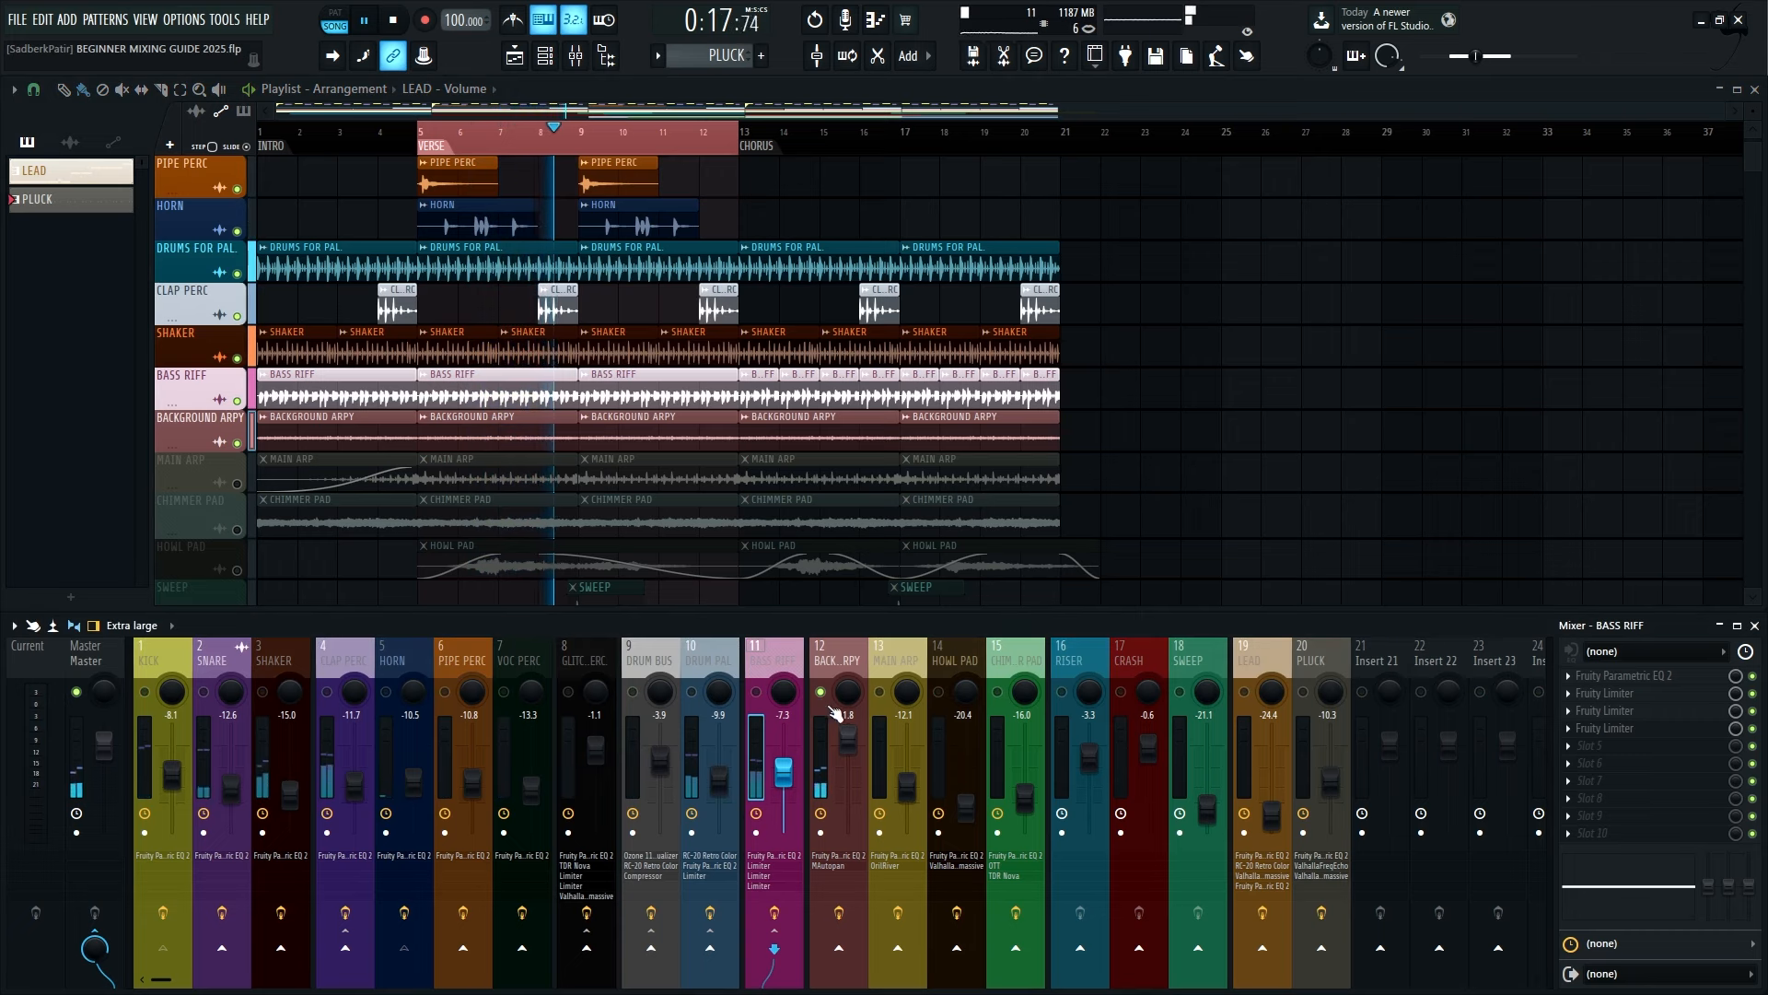
click(758, 692)
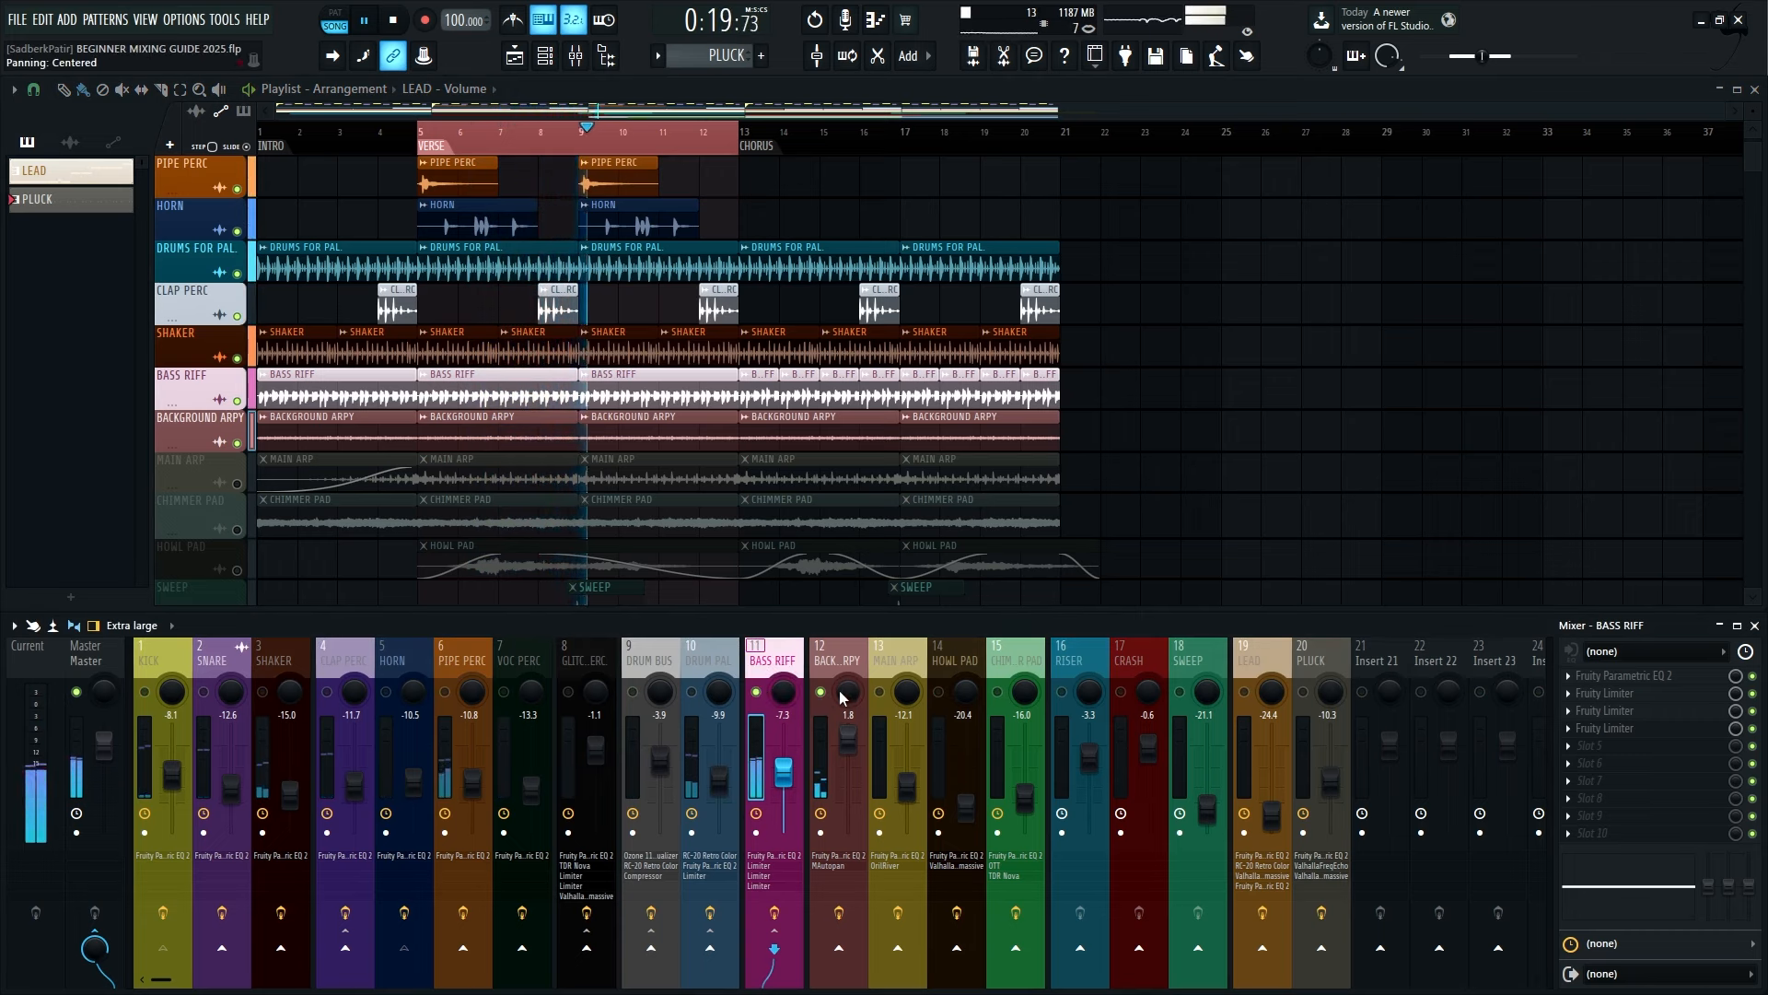
click(841, 700)
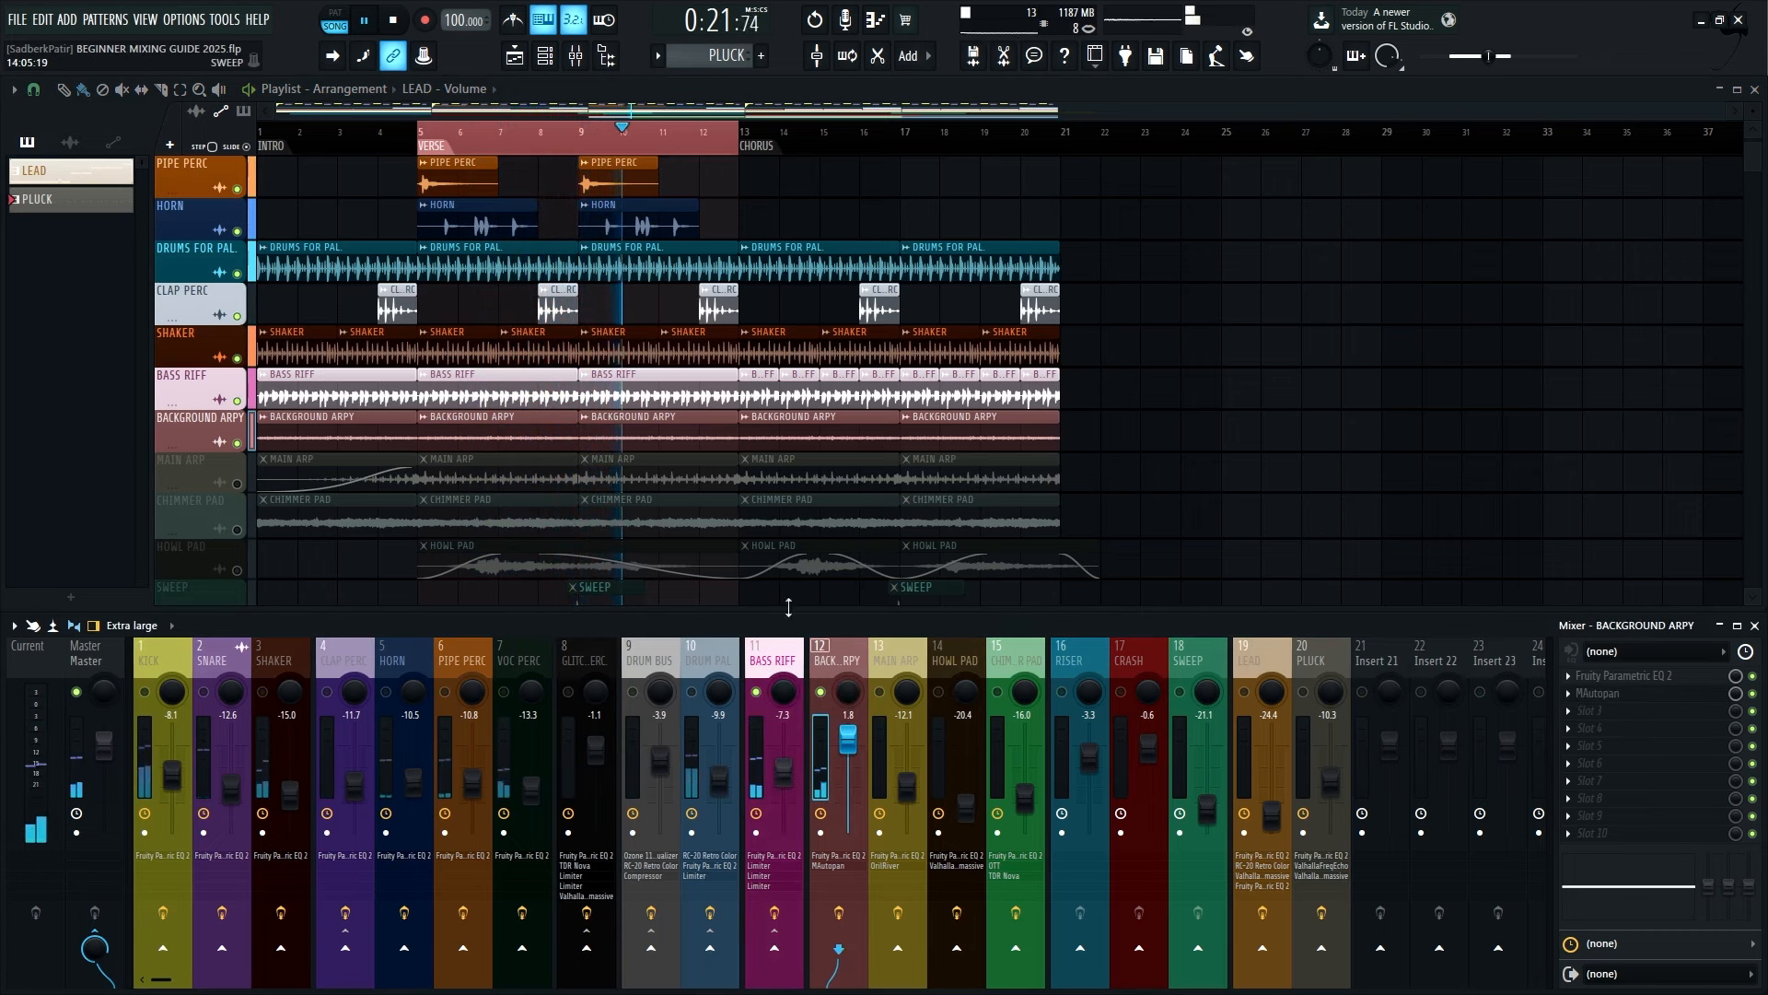
Mute the BASS RIFF mixer track so BACKGROUND ARPY plays alone, and audition the verse while checking its level meter in an enlarged mixer
click(756, 692)
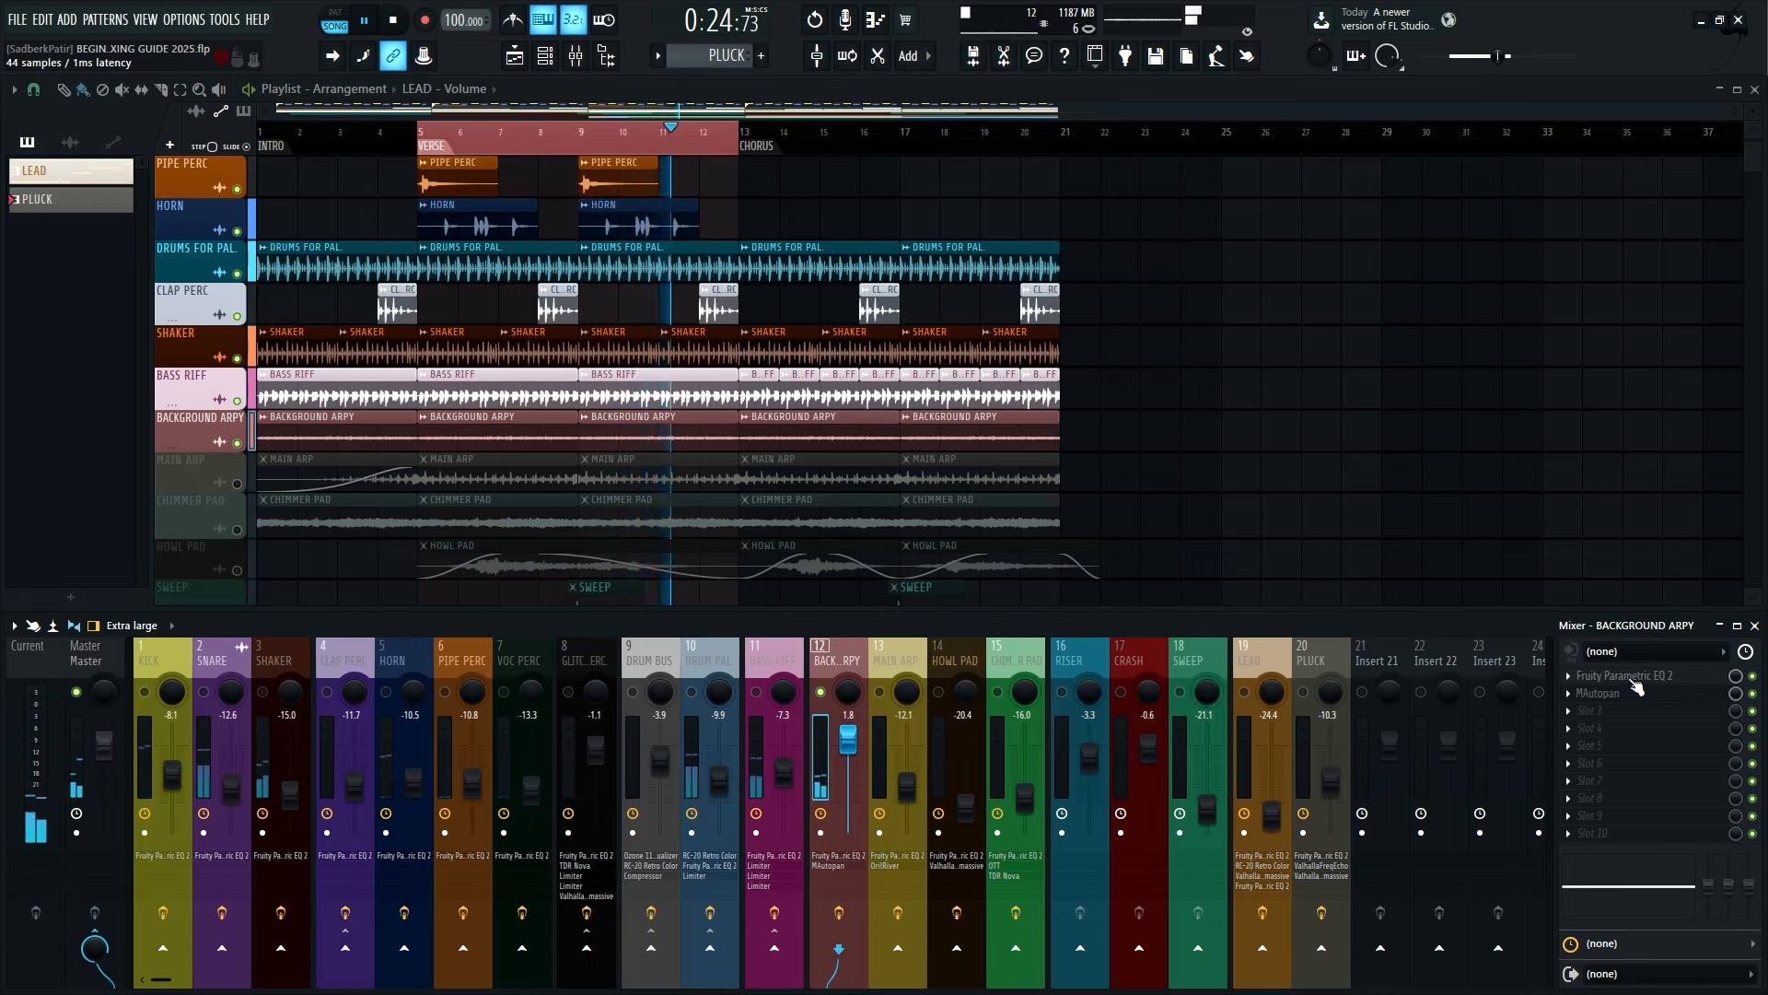
key(space)
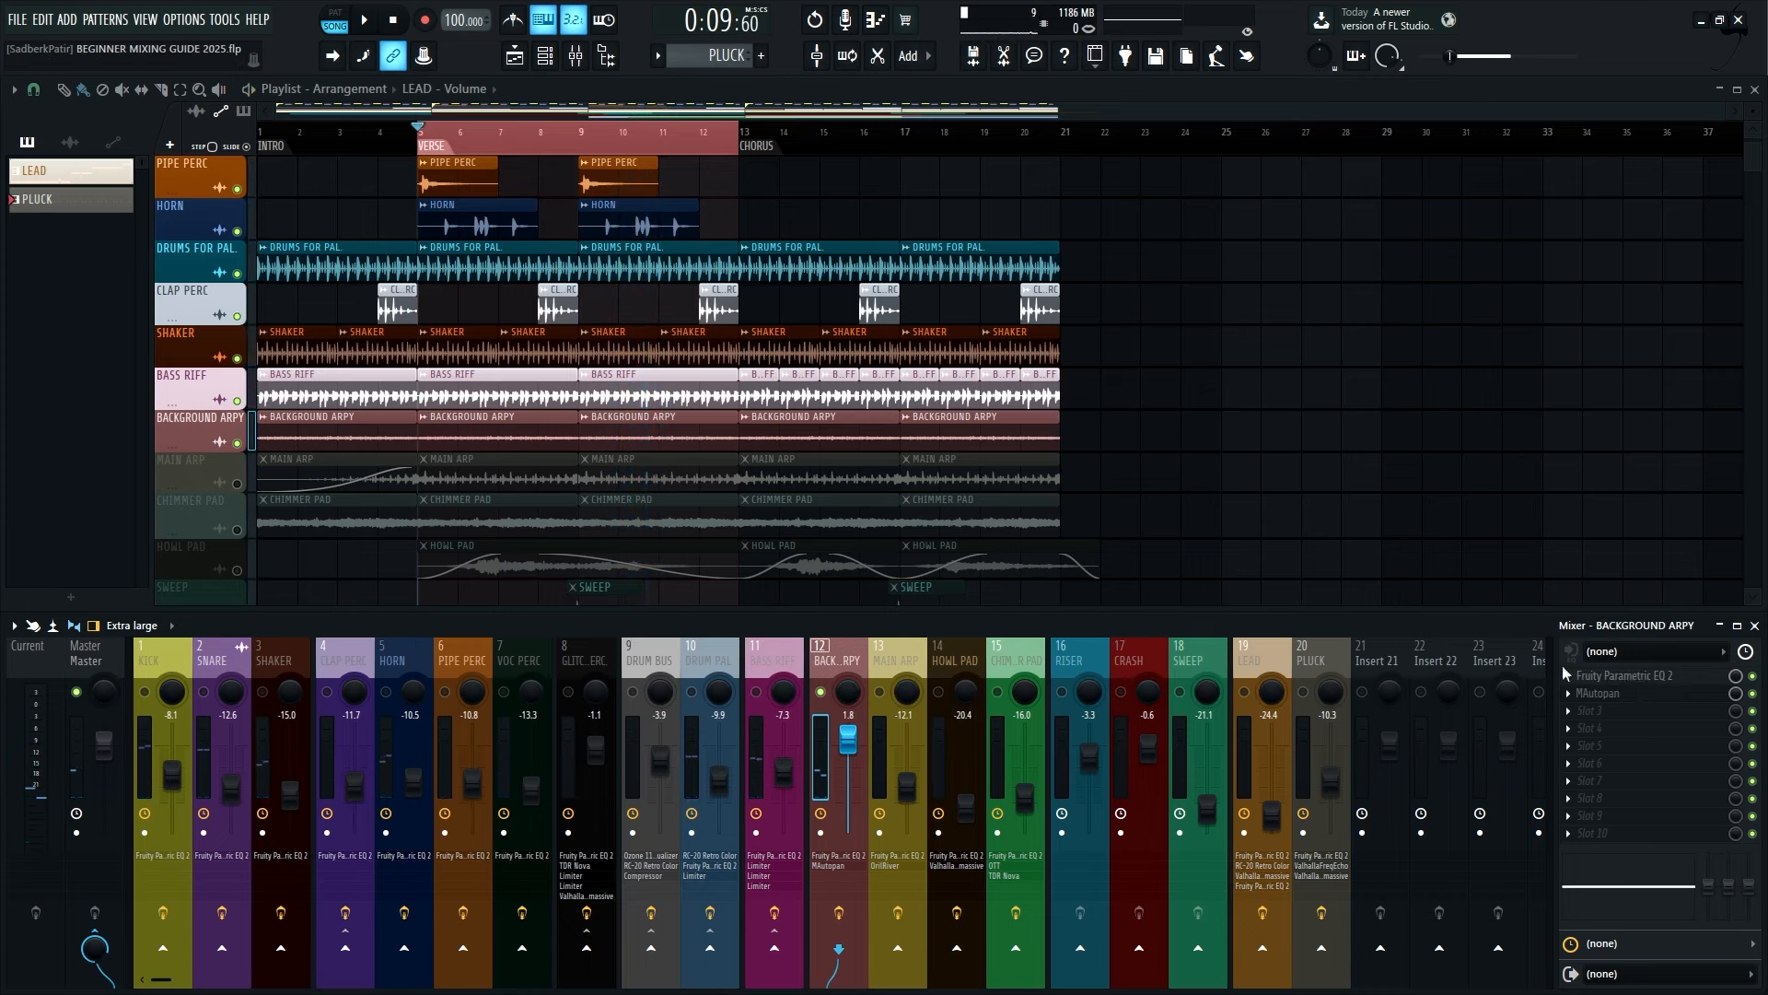
key(space)
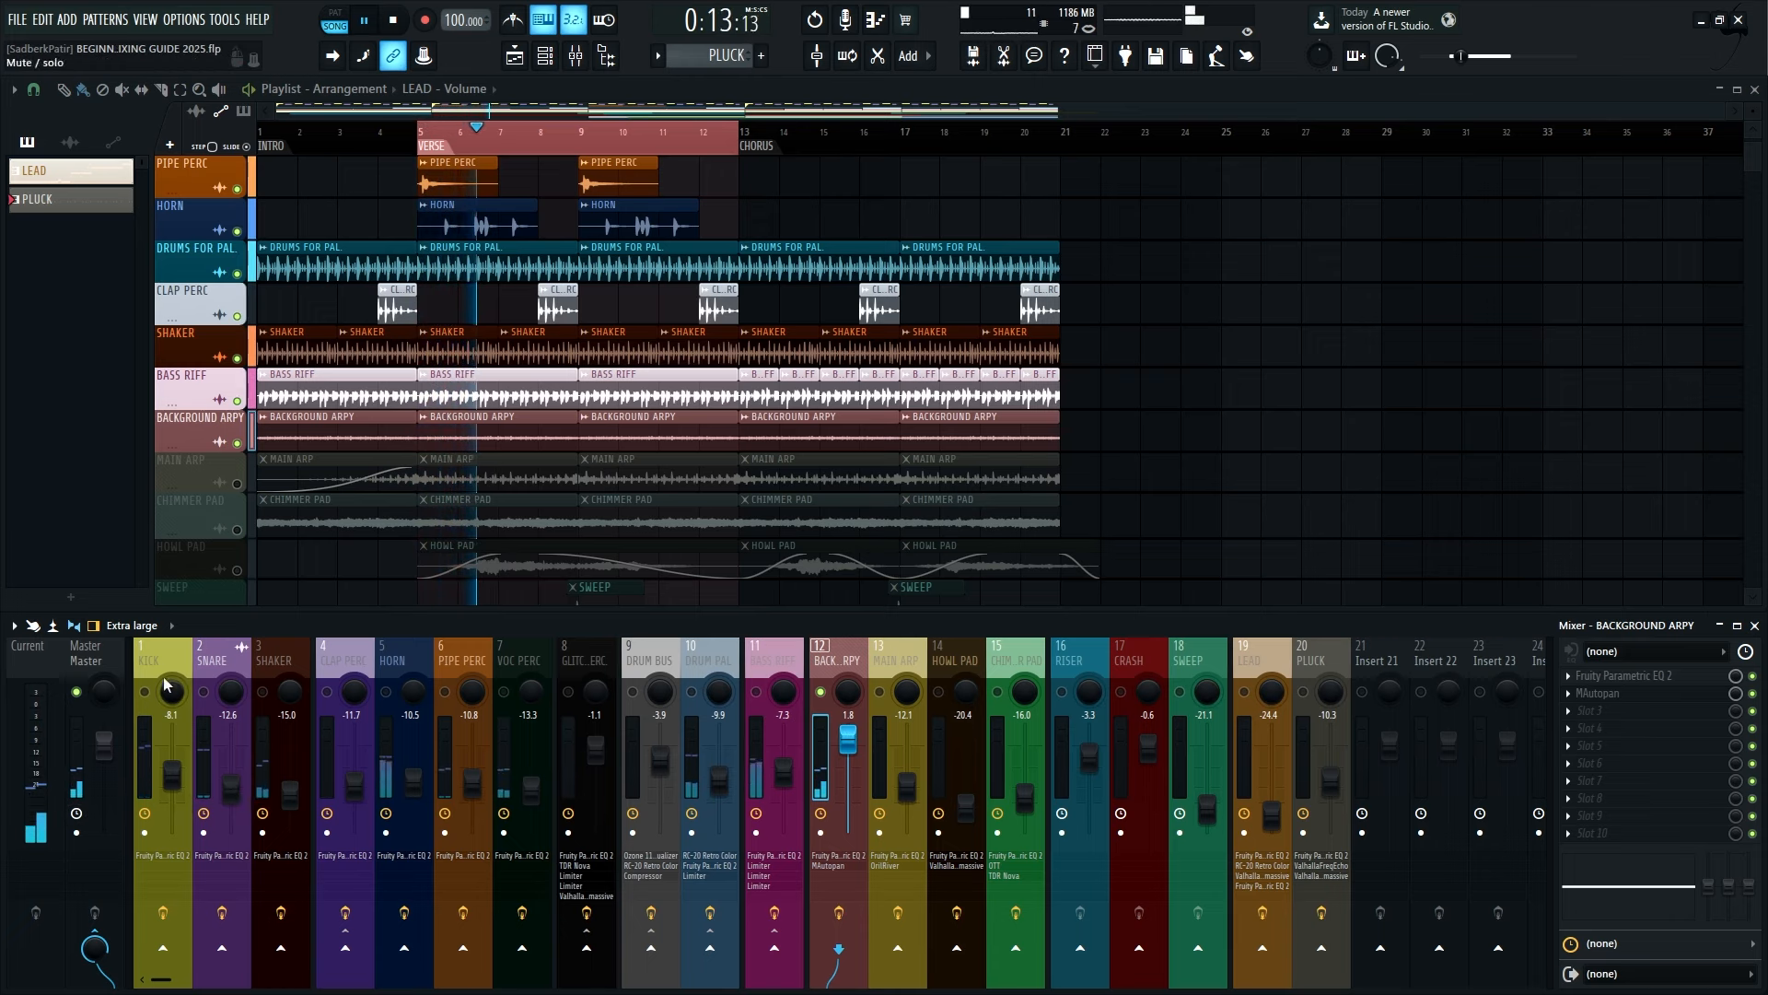
drag(262, 614, 281, 275)
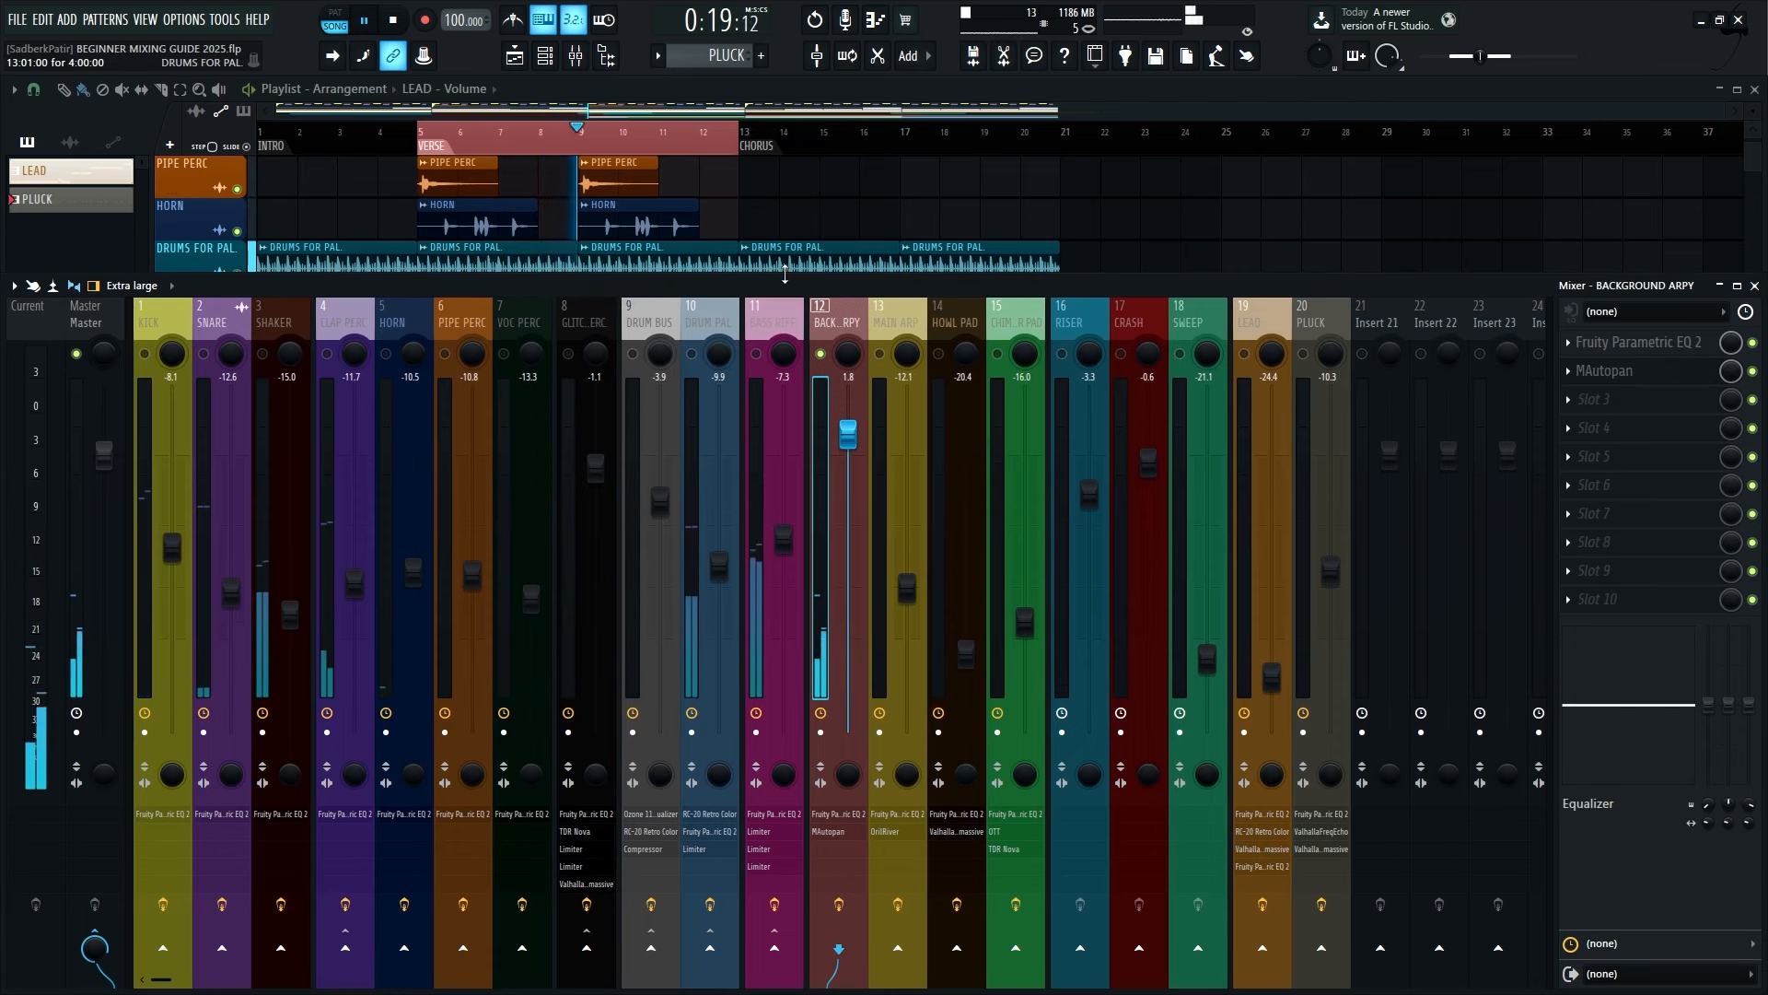
drag(784, 274, 782, 642)
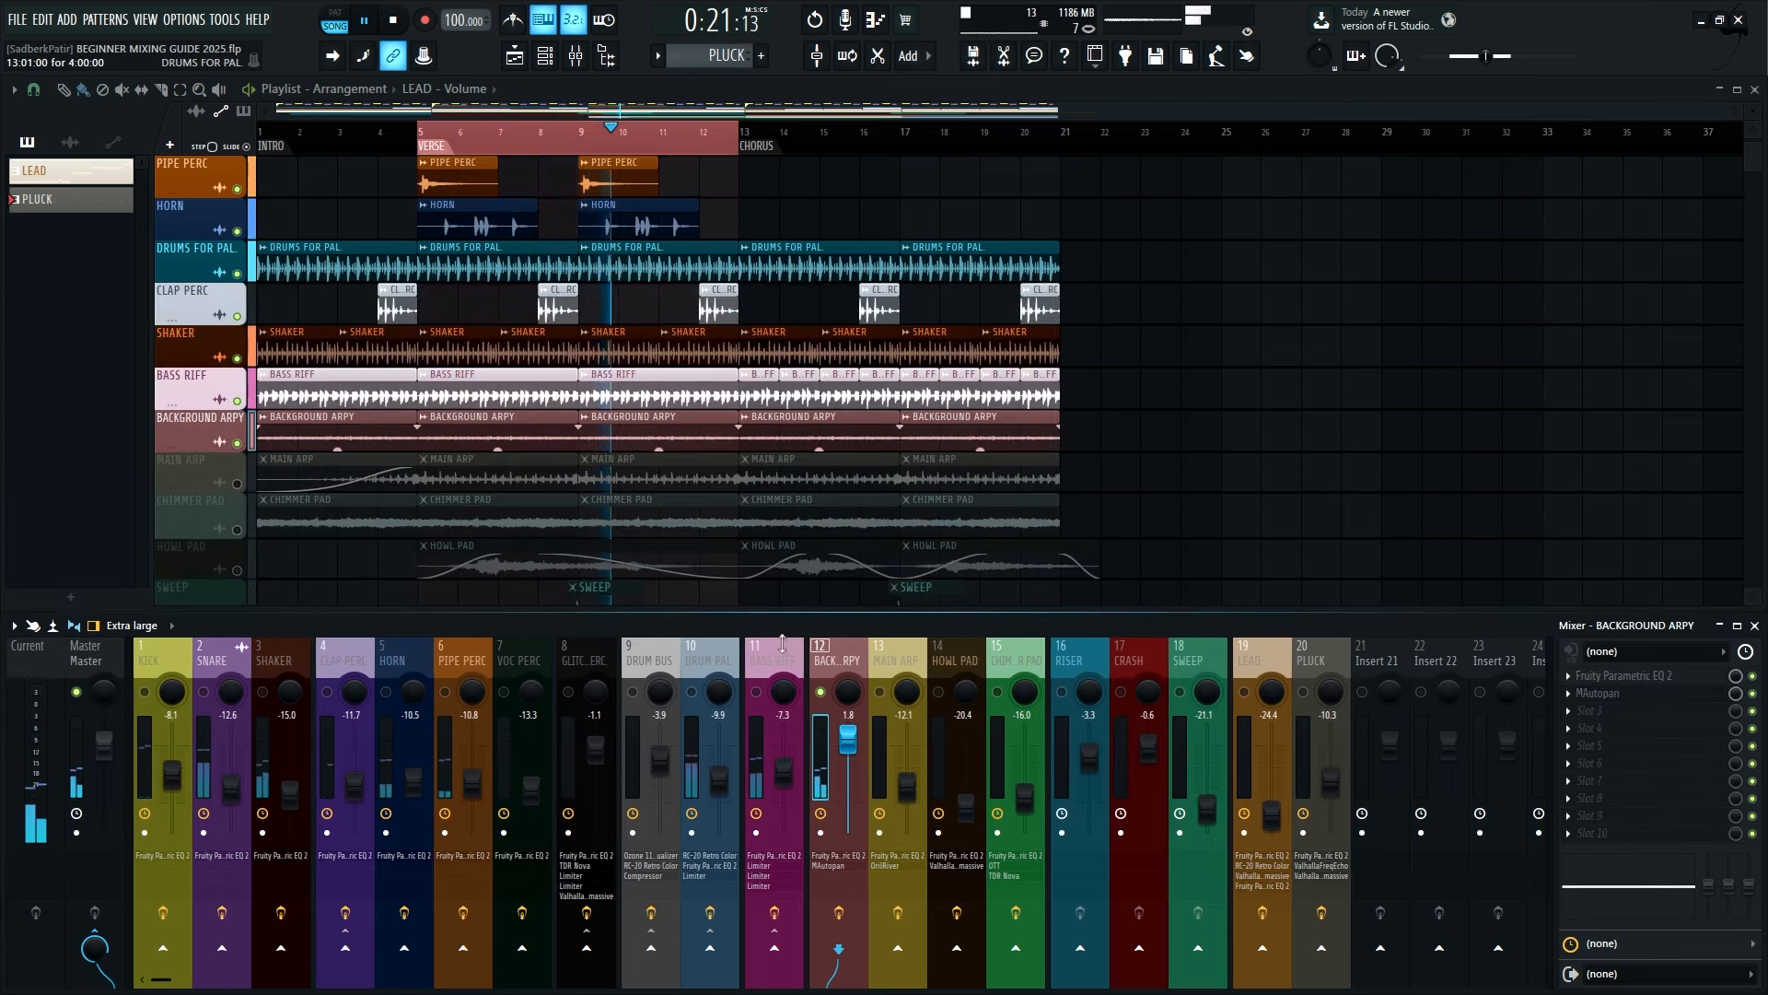
drag(848, 737, 848, 738)
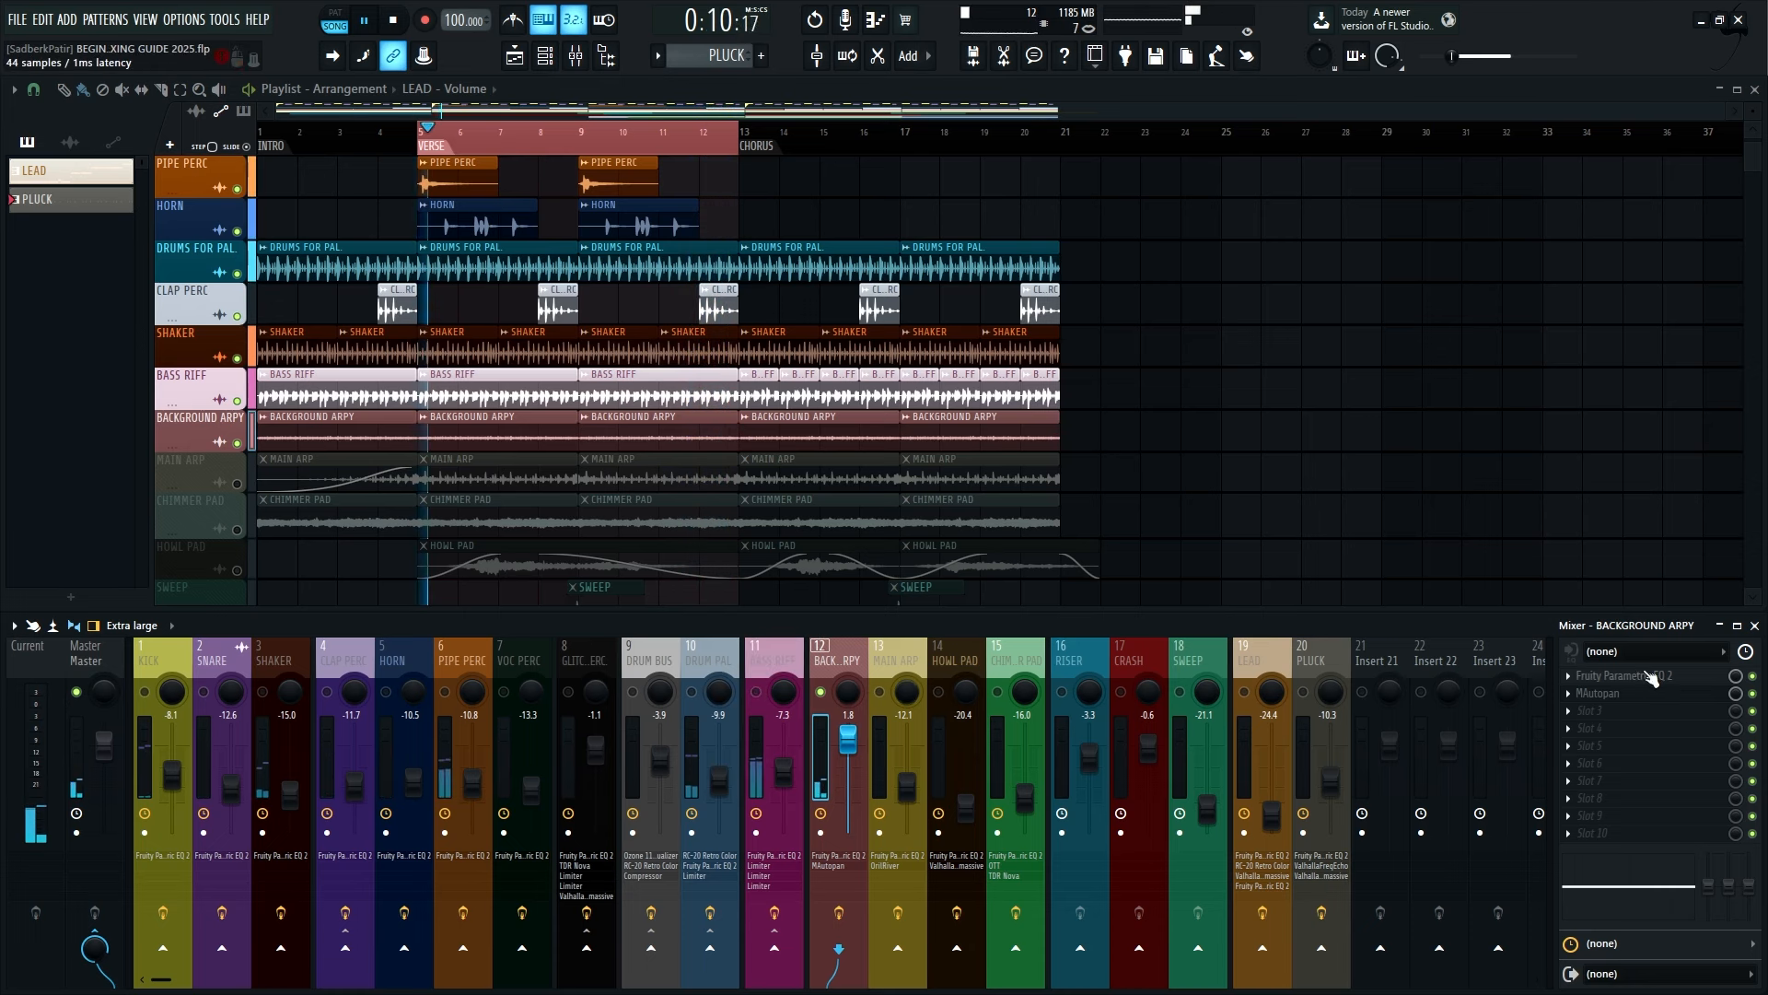
Open Fruity Parametric EQ 2 on BACKGROUND ARPY and shift the band 1 low cut slightly higher in frequency
click(1649, 677)
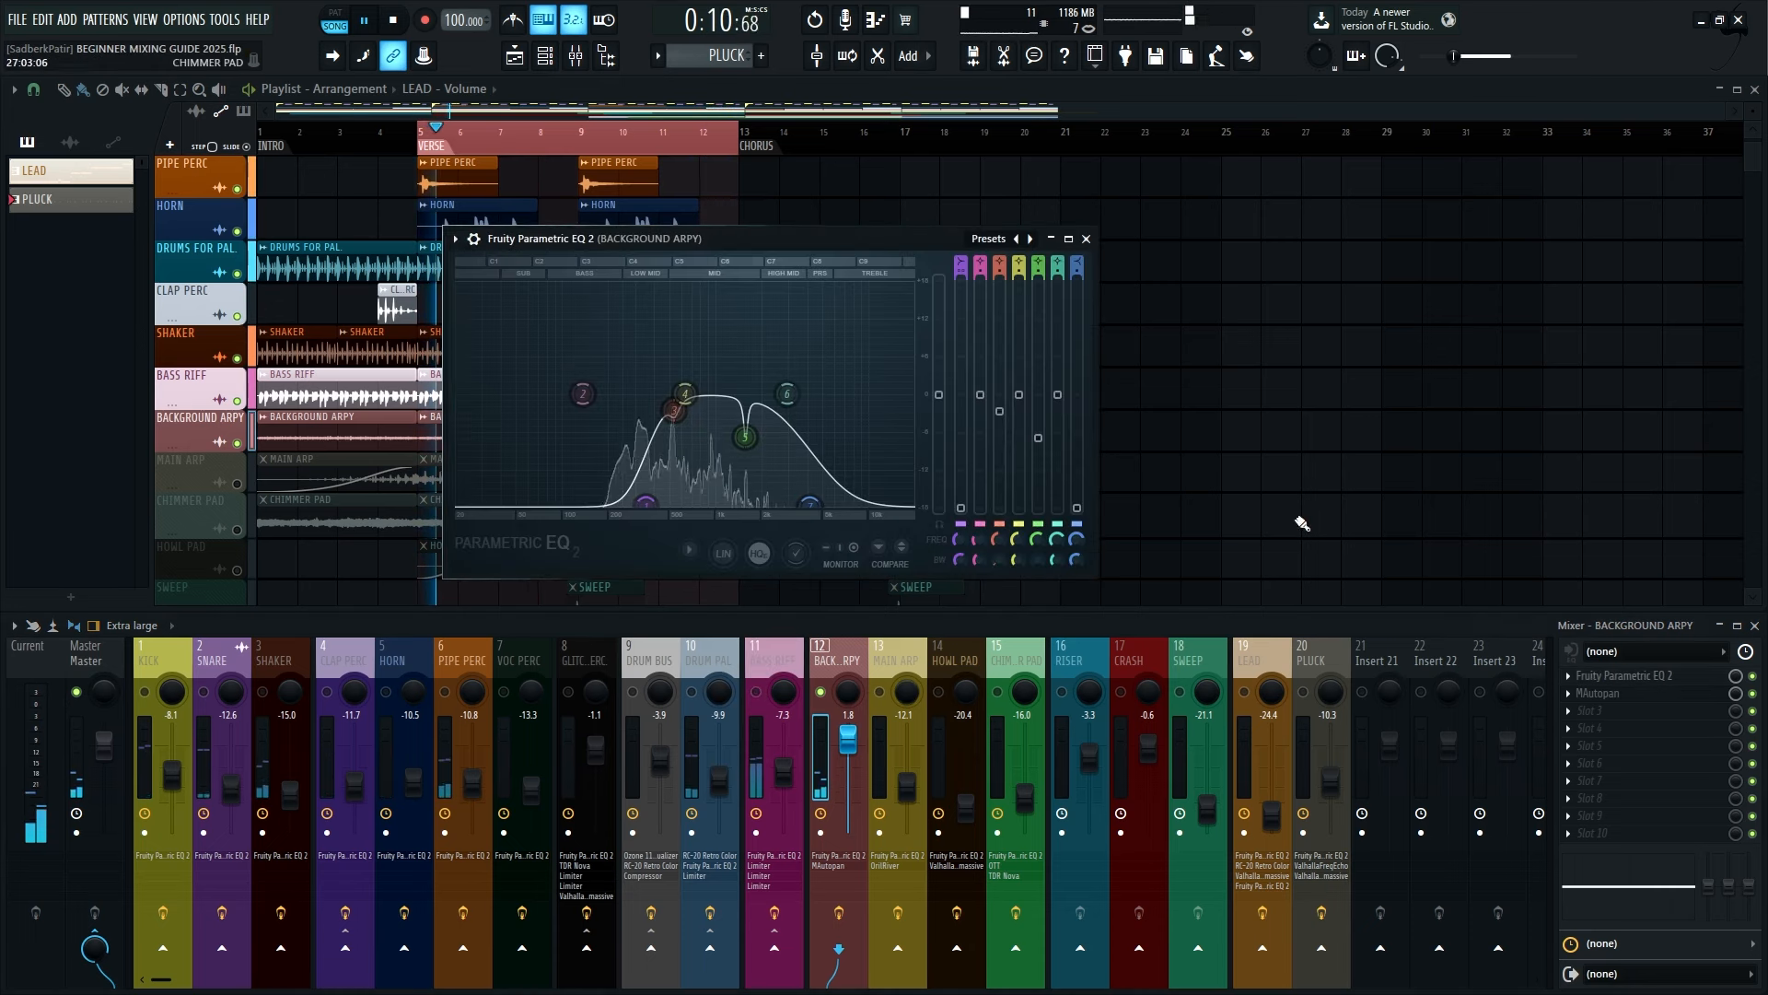
drag(589, 238, 848, 231)
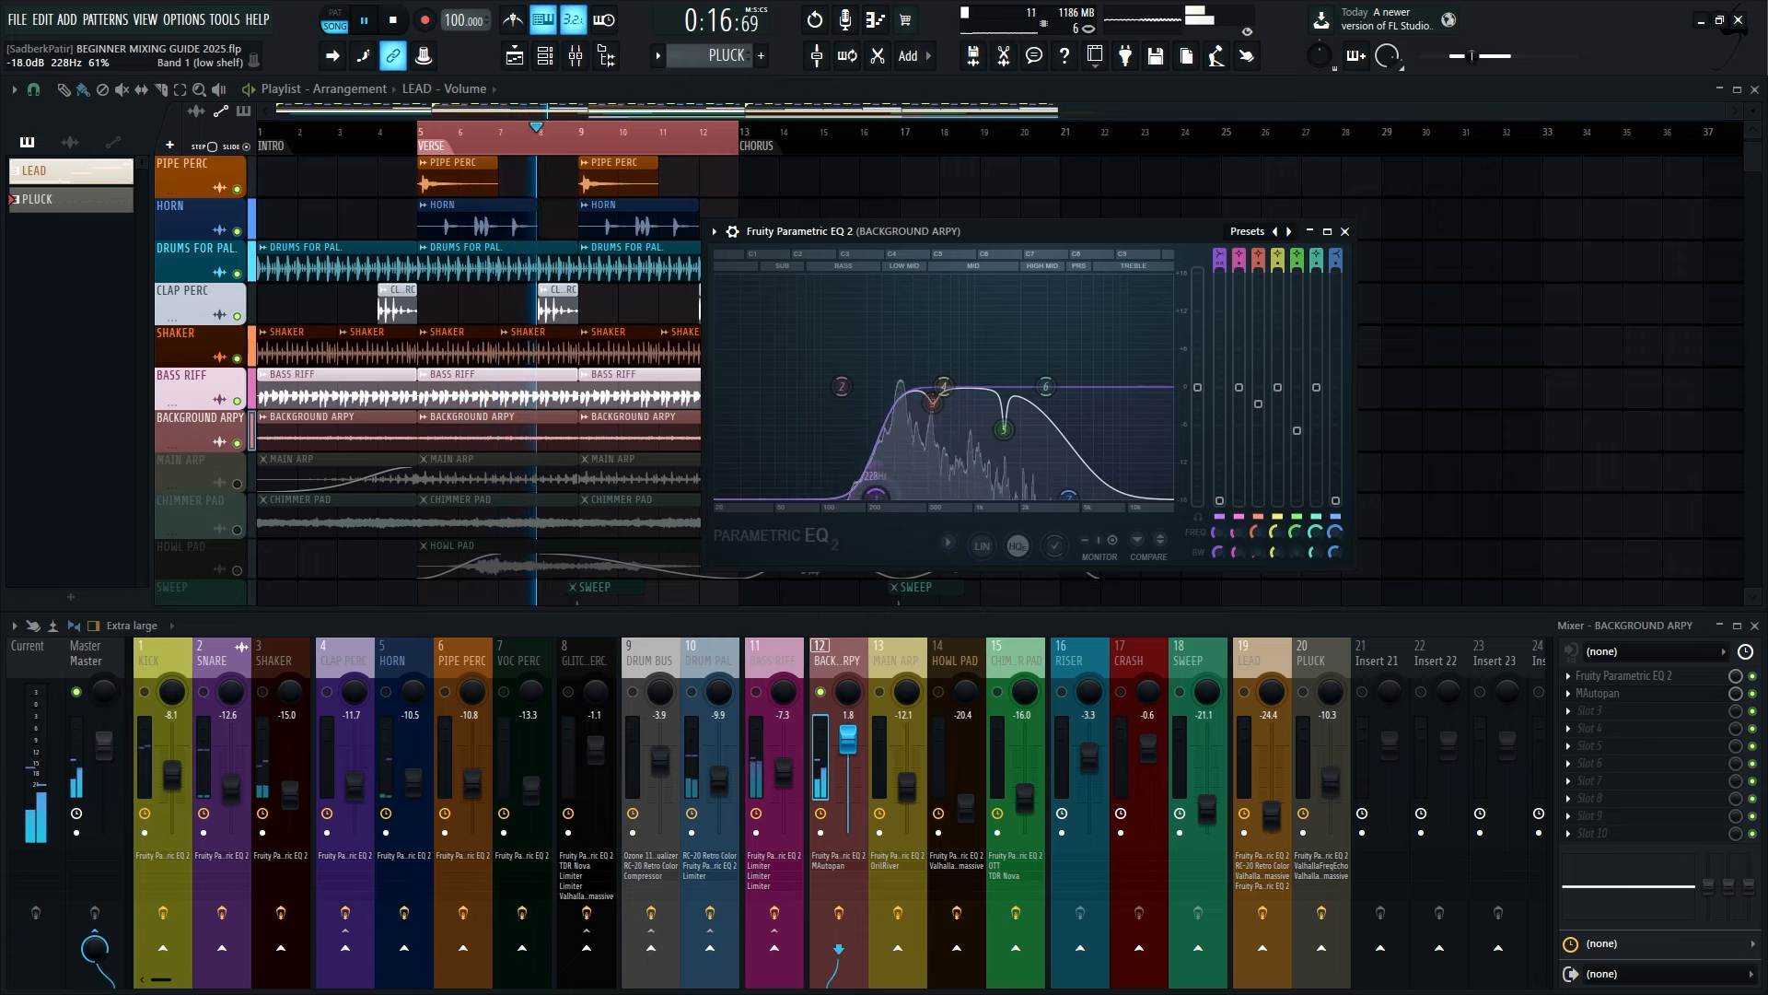
drag(874, 495, 885, 497)
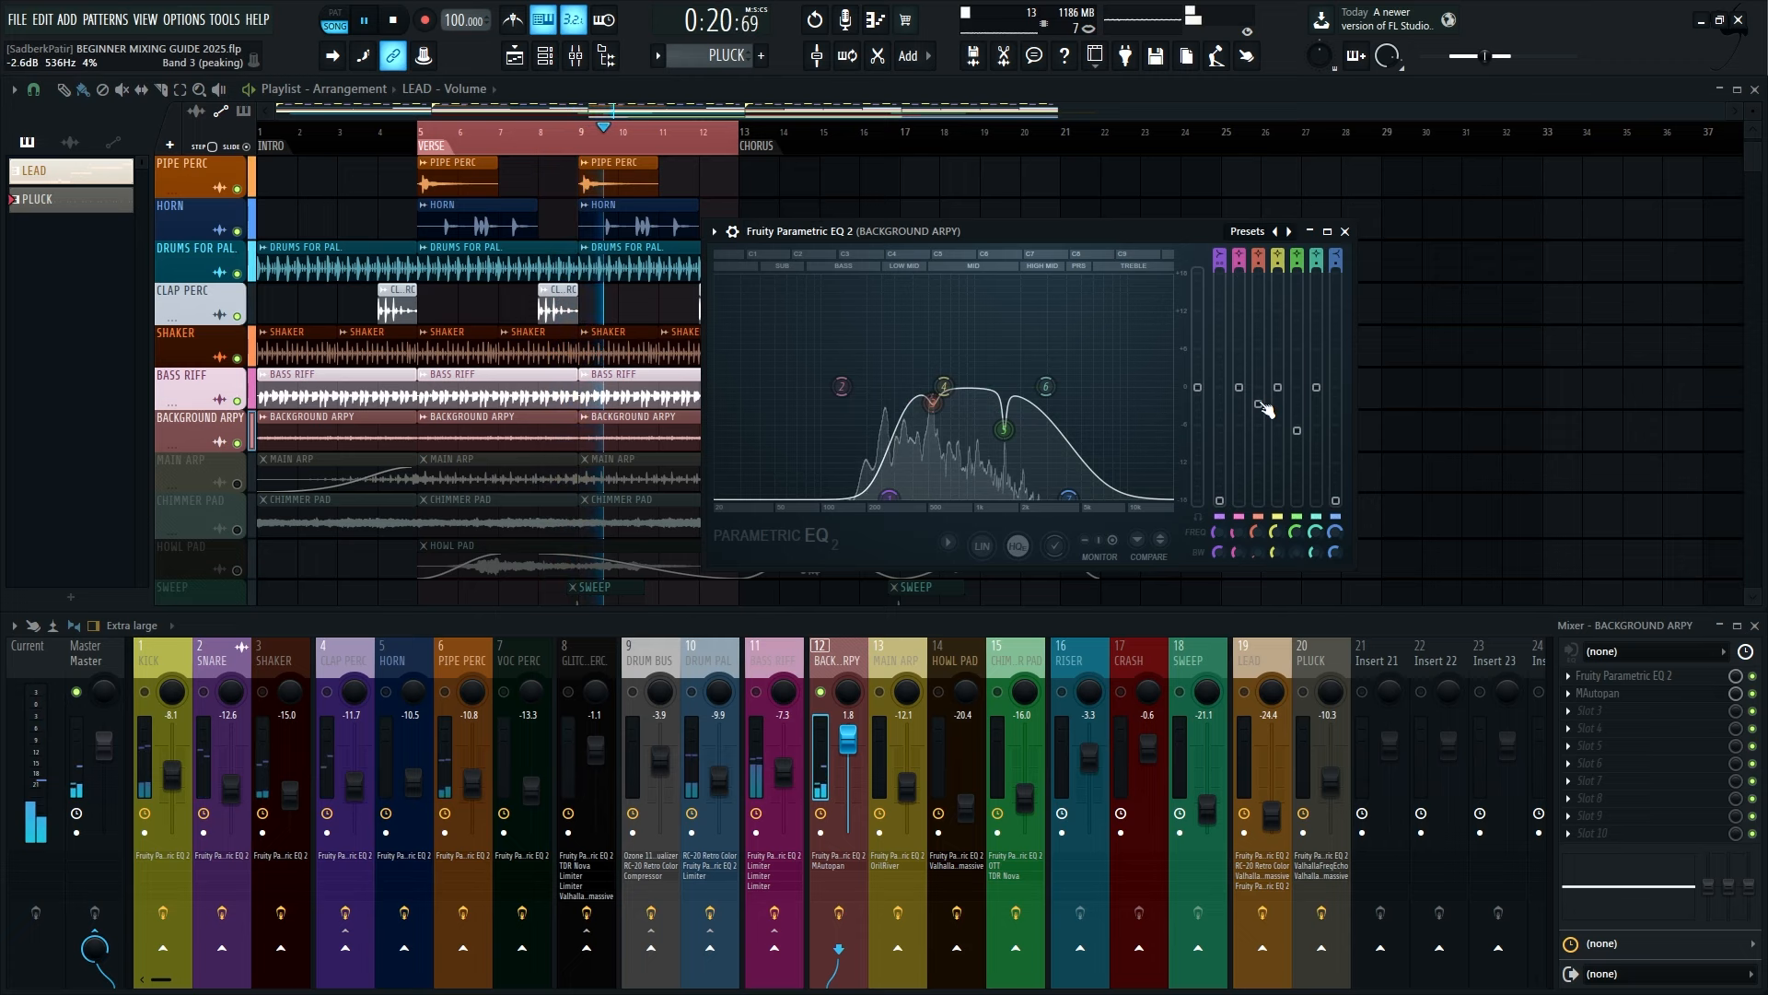
Boost EQ band 3 at 536 Hz to 18 dB to hear the resonance, and cut it to about -6.1 dB
drag(933, 306, 933, 280)
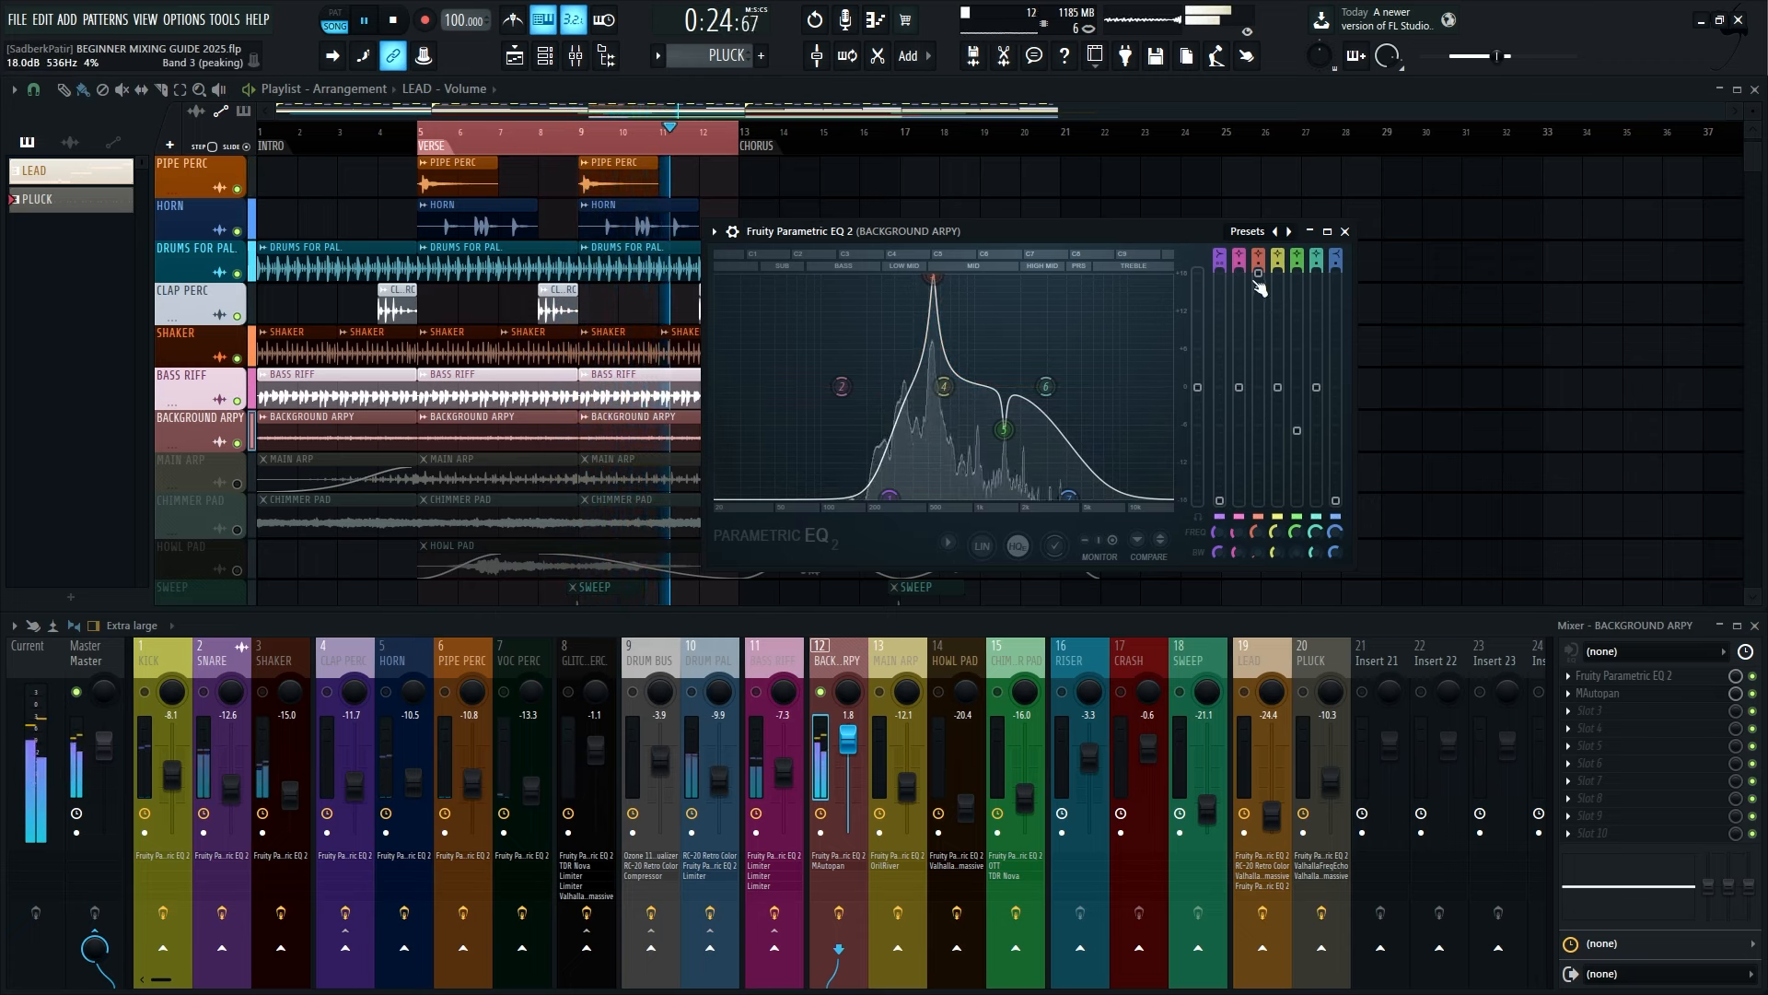
drag(933, 279, 933, 425)
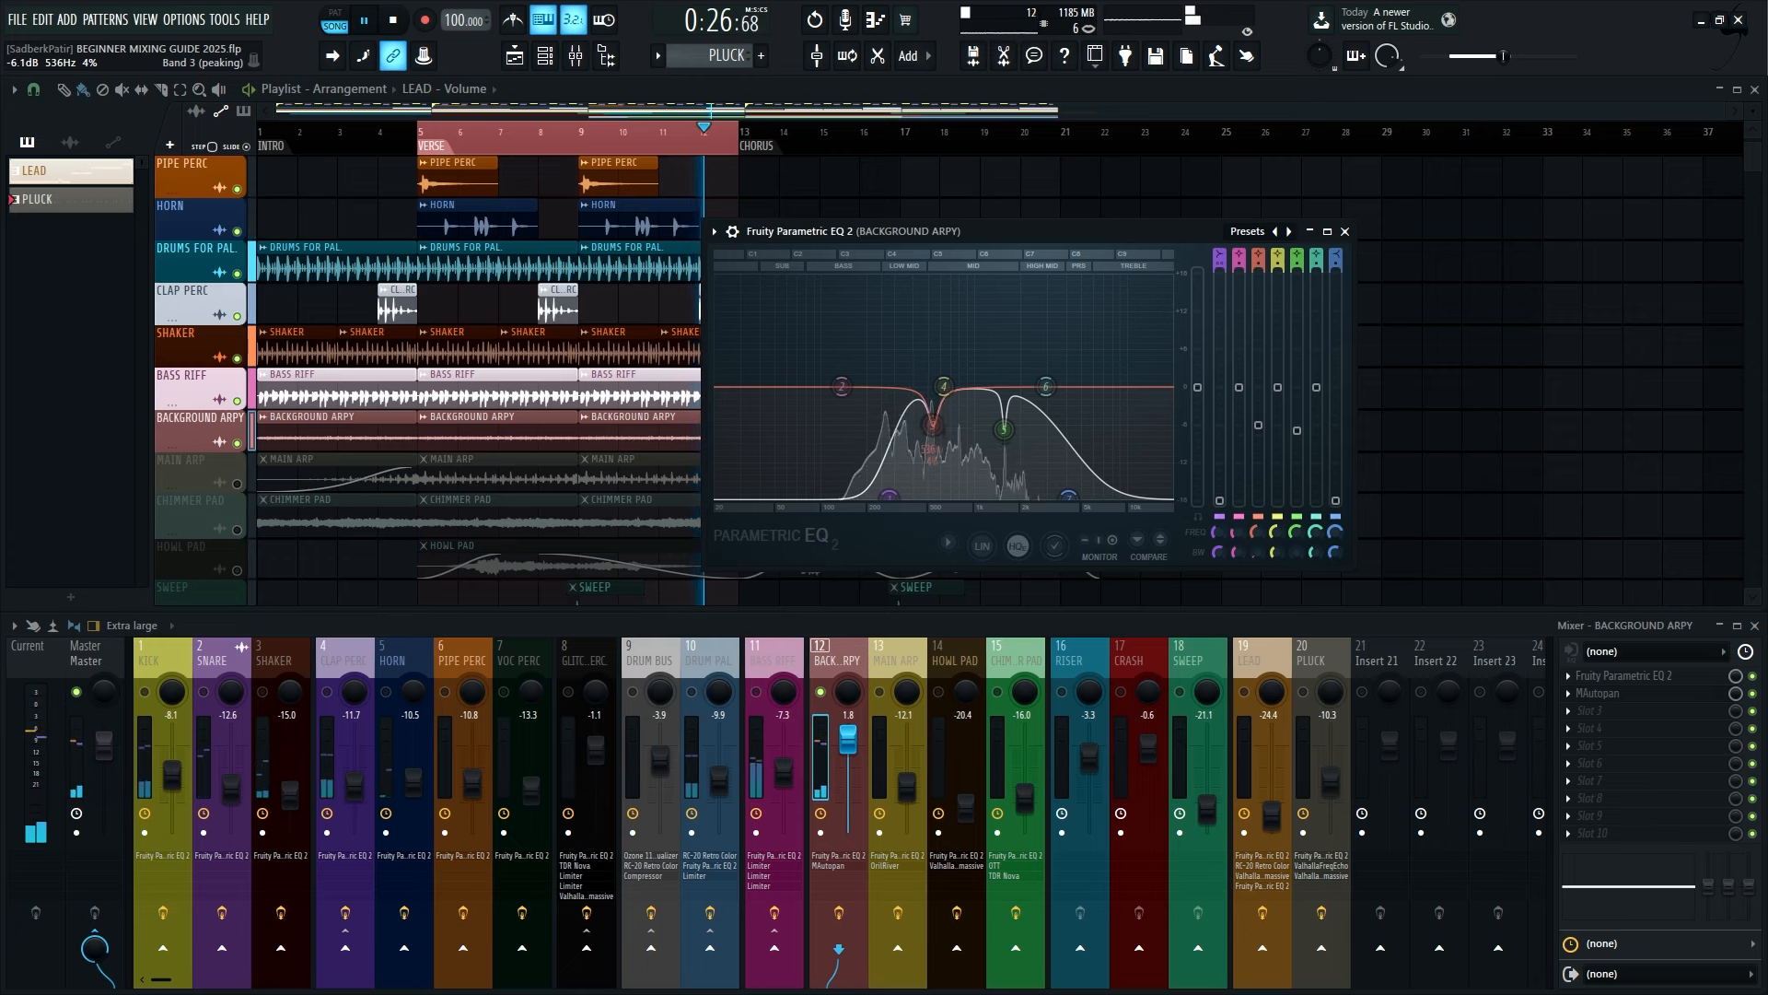
Boost EQ band 5 near 1561 Hz to the maximum to hear the resonance, and pull it back down into a cut
click(1293, 428)
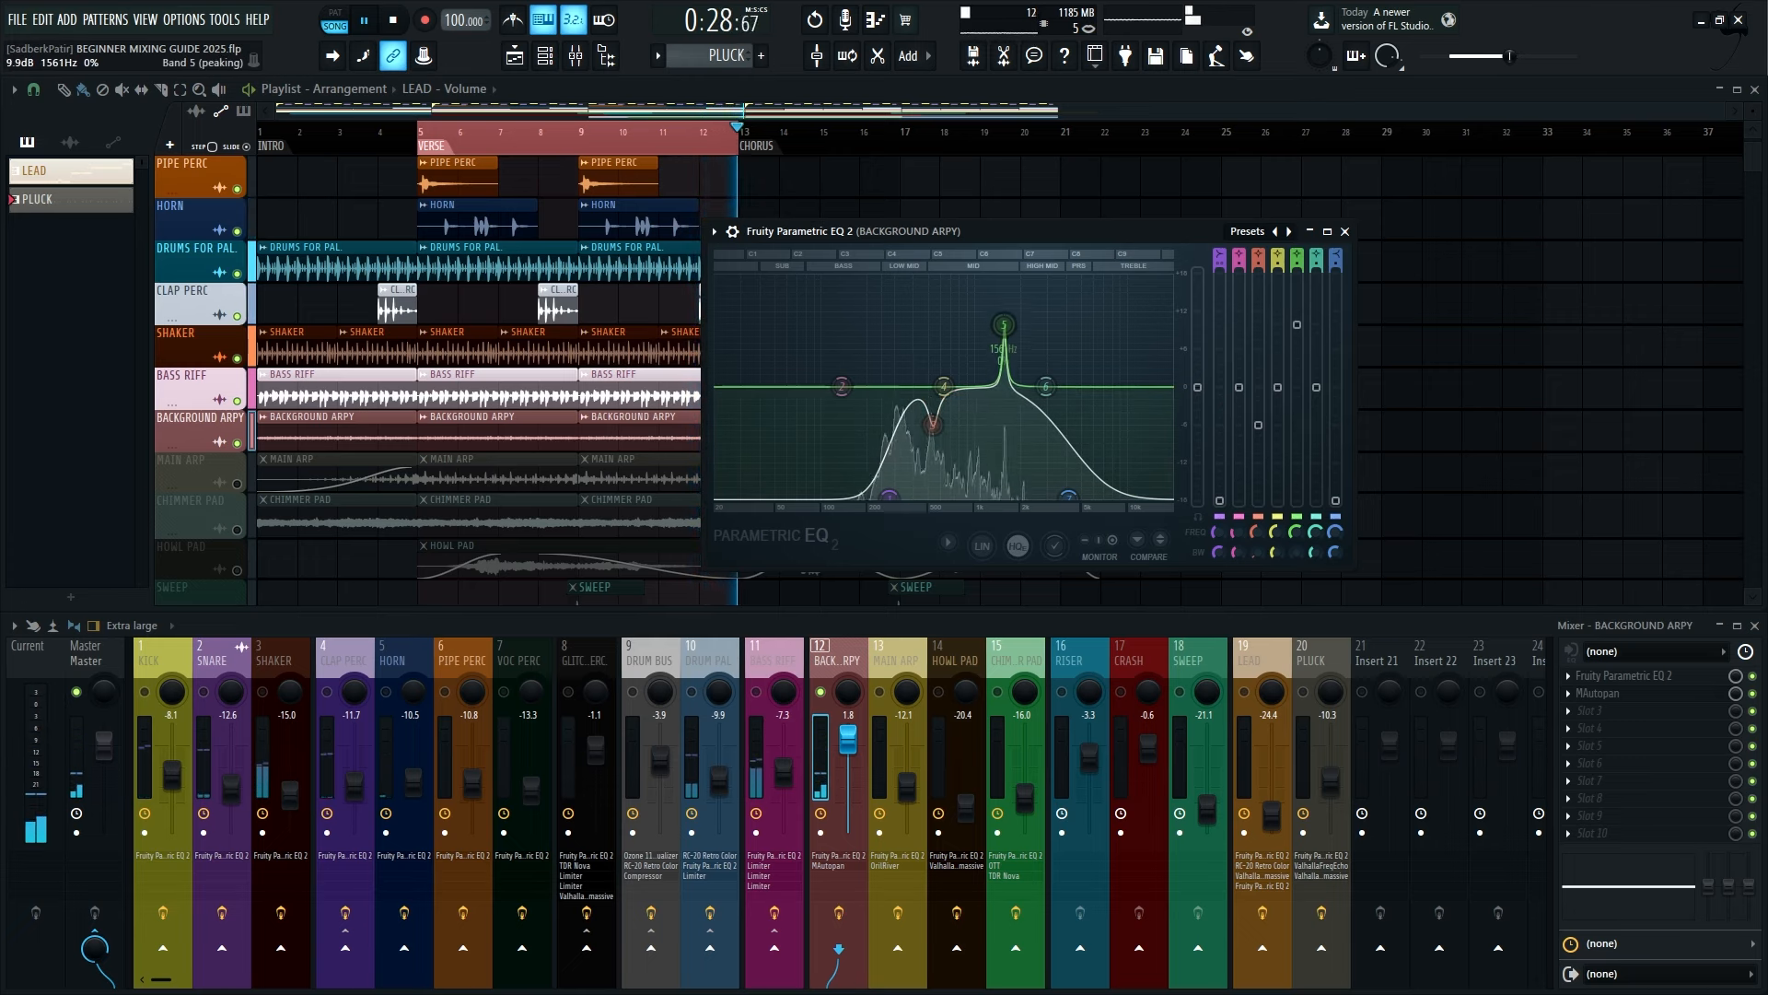
drag(1004, 325, 1005, 276)
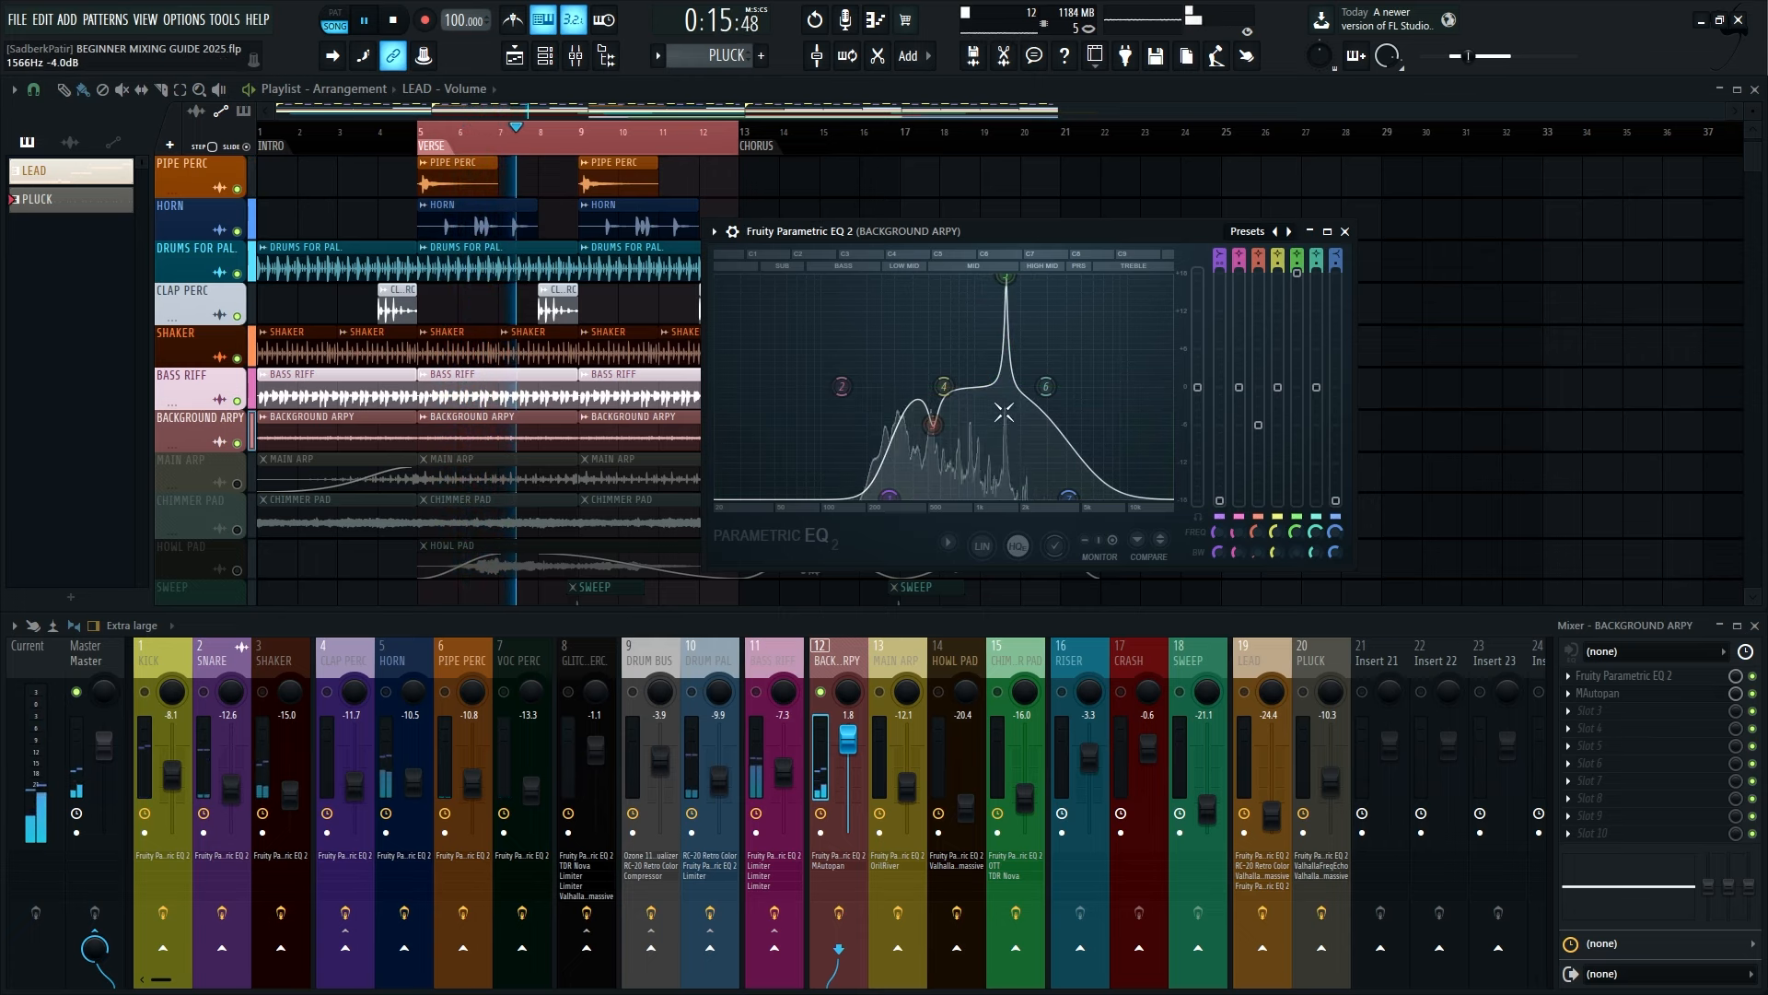
drag(1006, 276, 1006, 430)
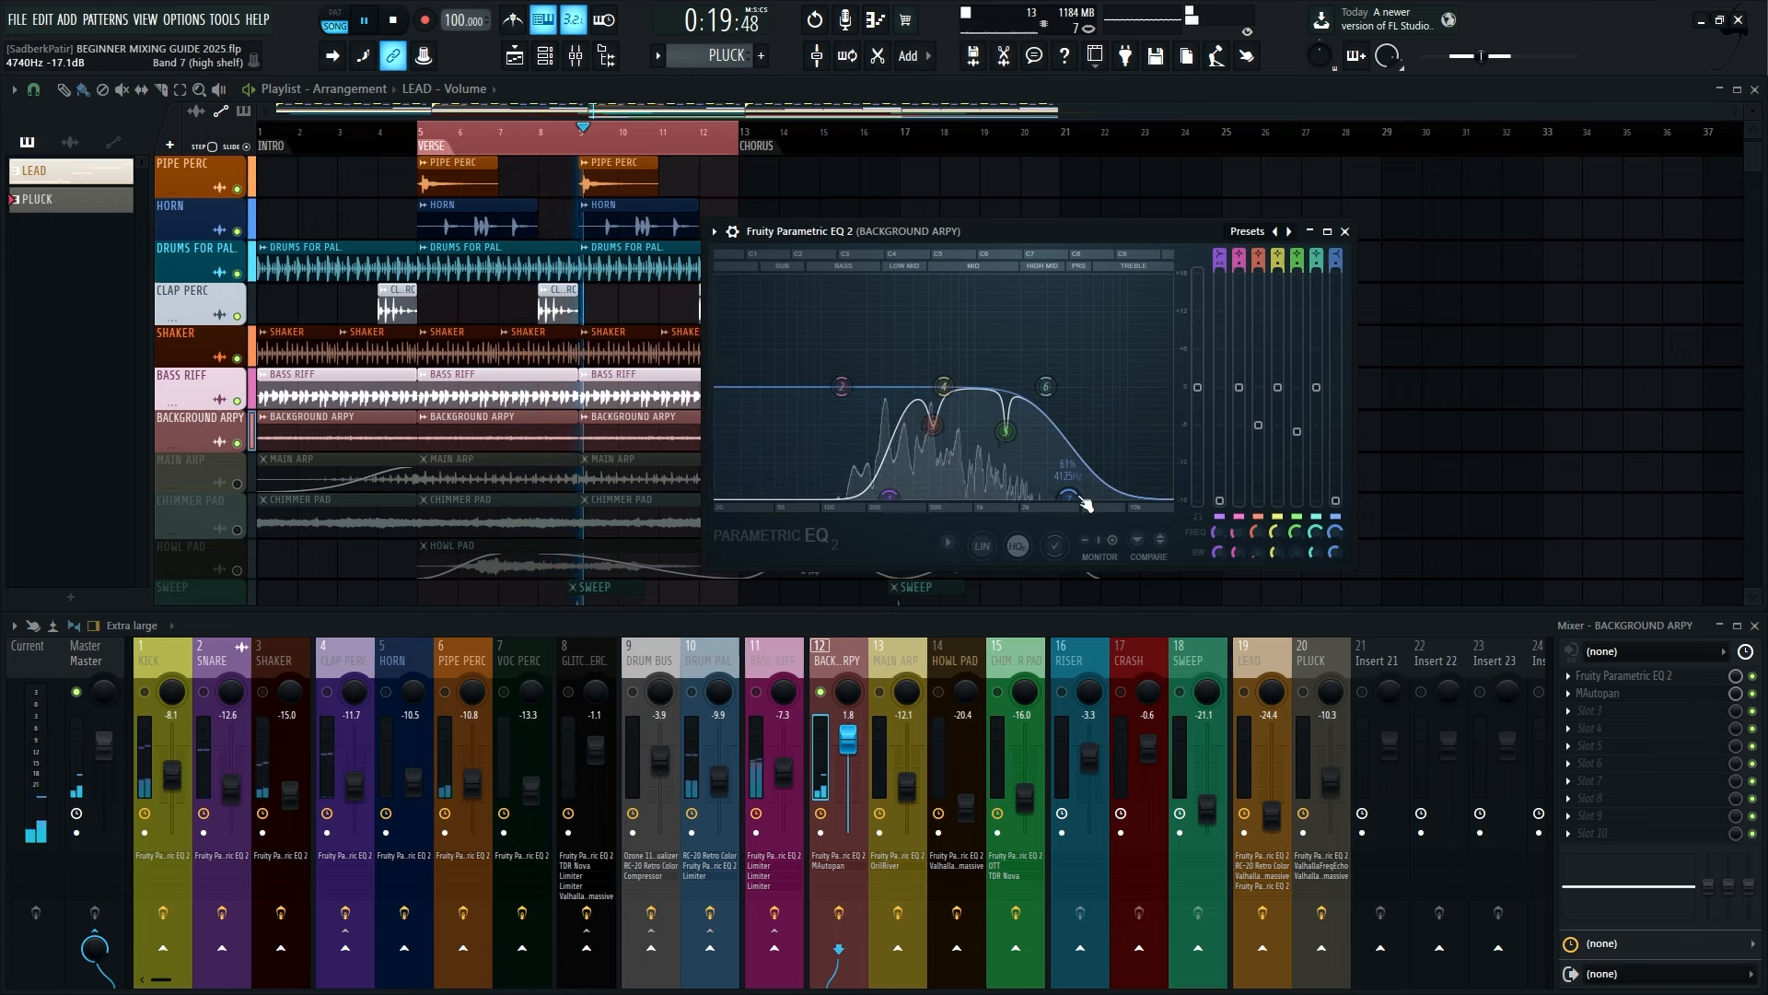
Audition BACKGROUND ARPY with the band 7 high cut moved to the top of the range, restore its position, and close the EQ
drag(1079, 498, 1167, 499)
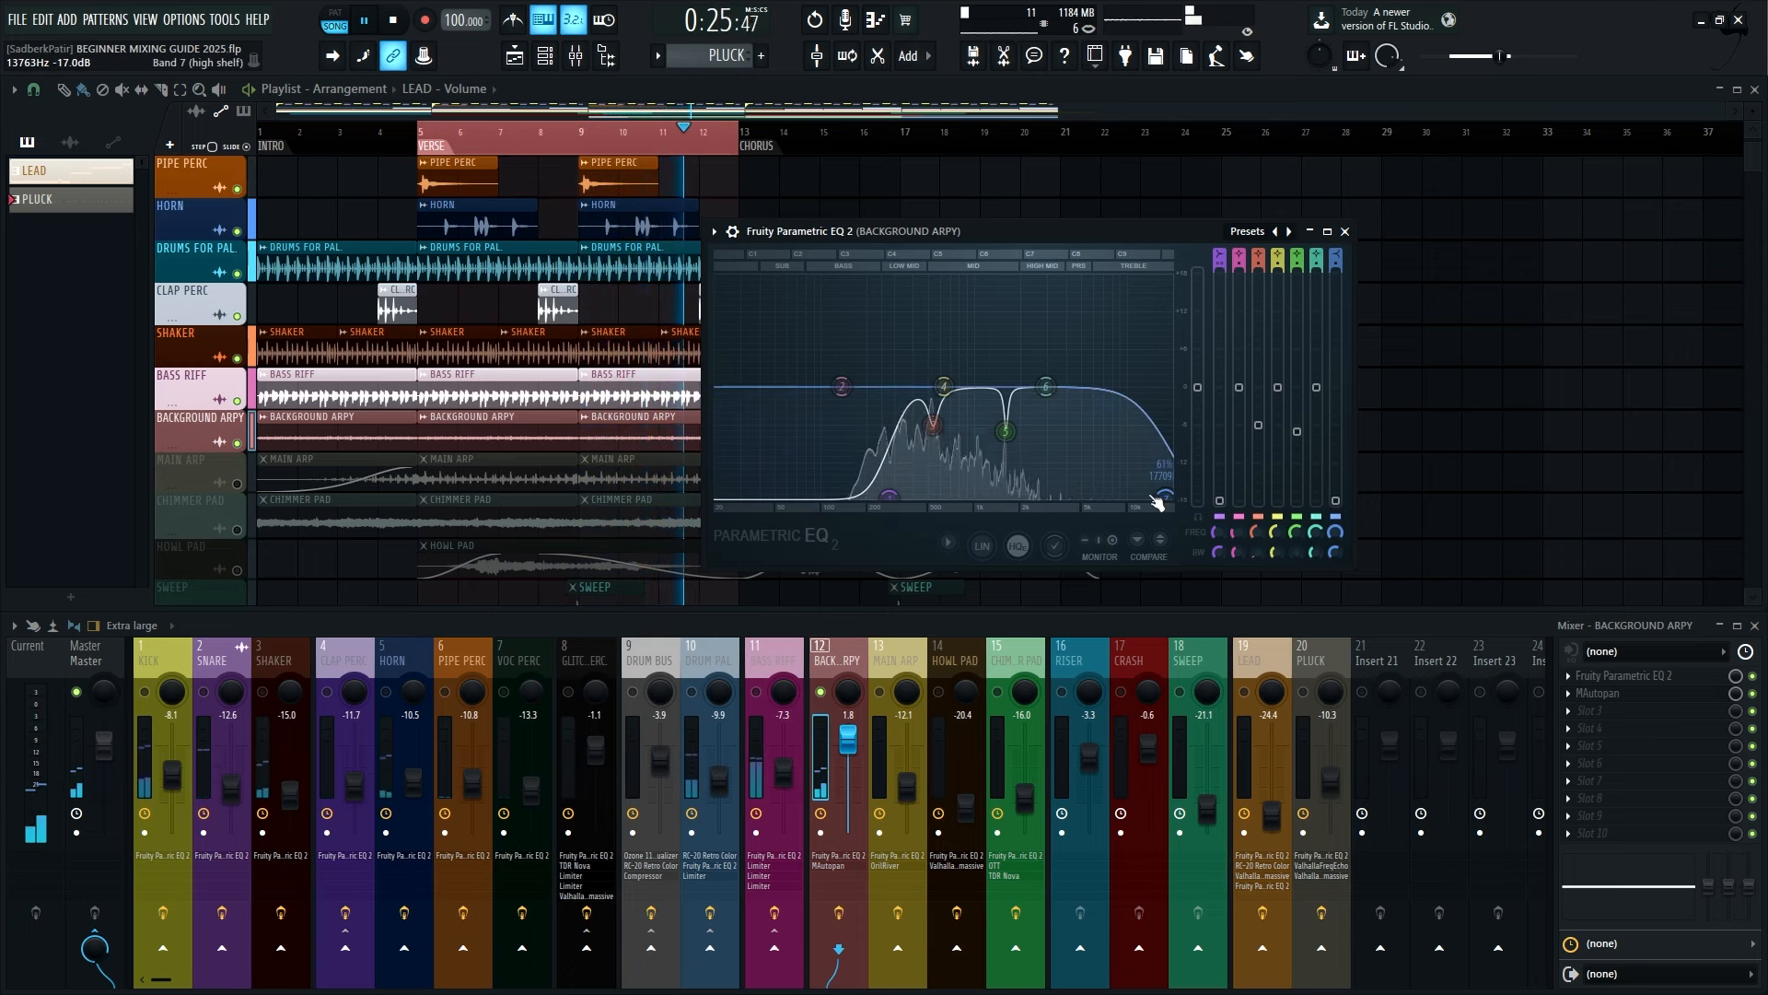
drag(1157, 502, 1069, 495)
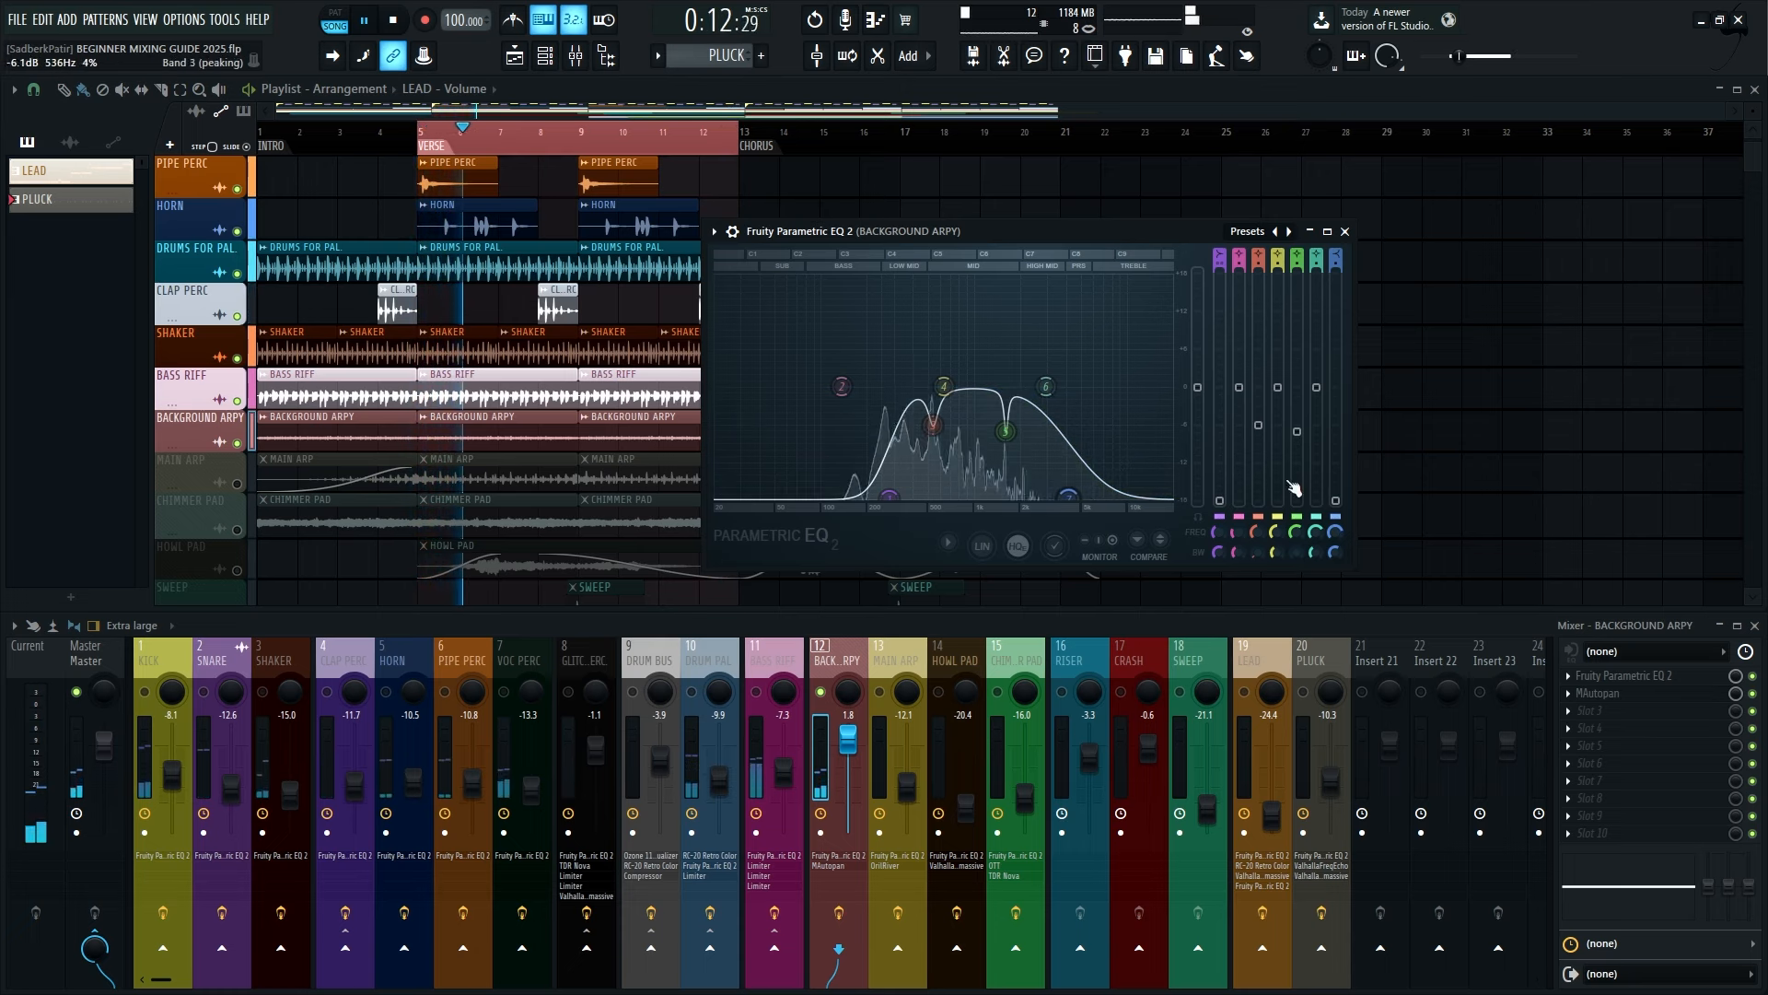
click(1345, 232)
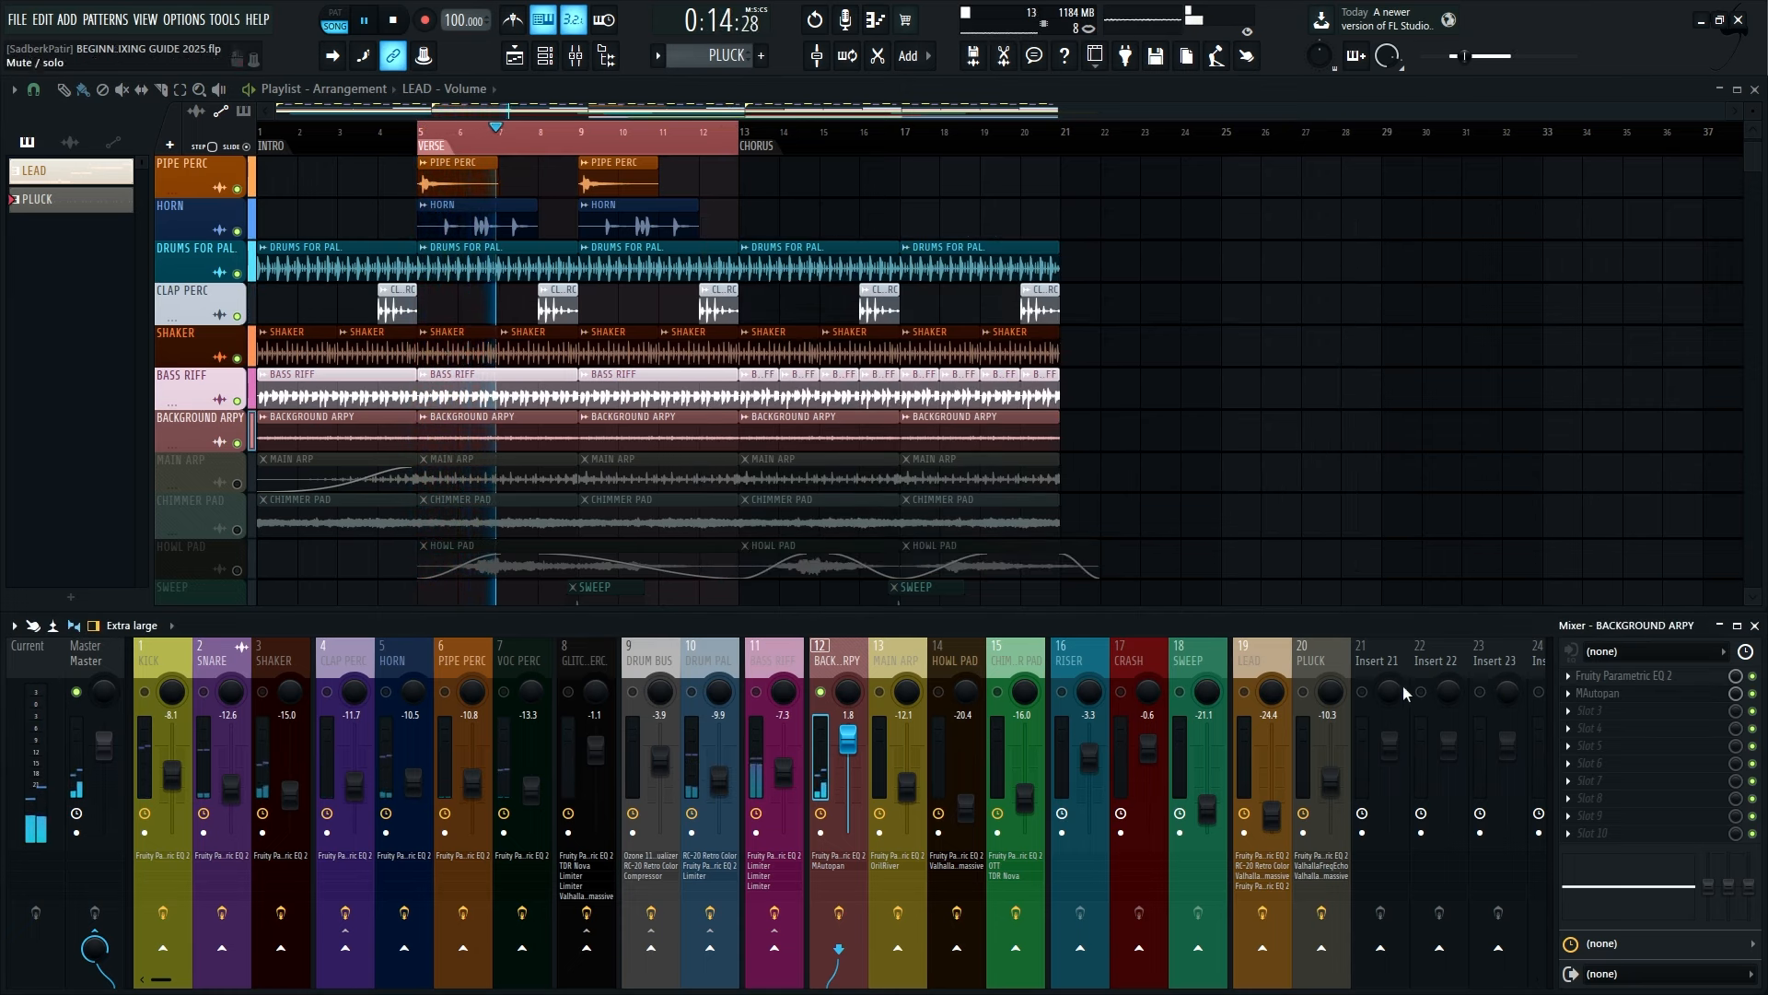
Play the verse with MAutopan bypassed and with it enabled to compare its effect on BACKGROUND ARPY
key(space)
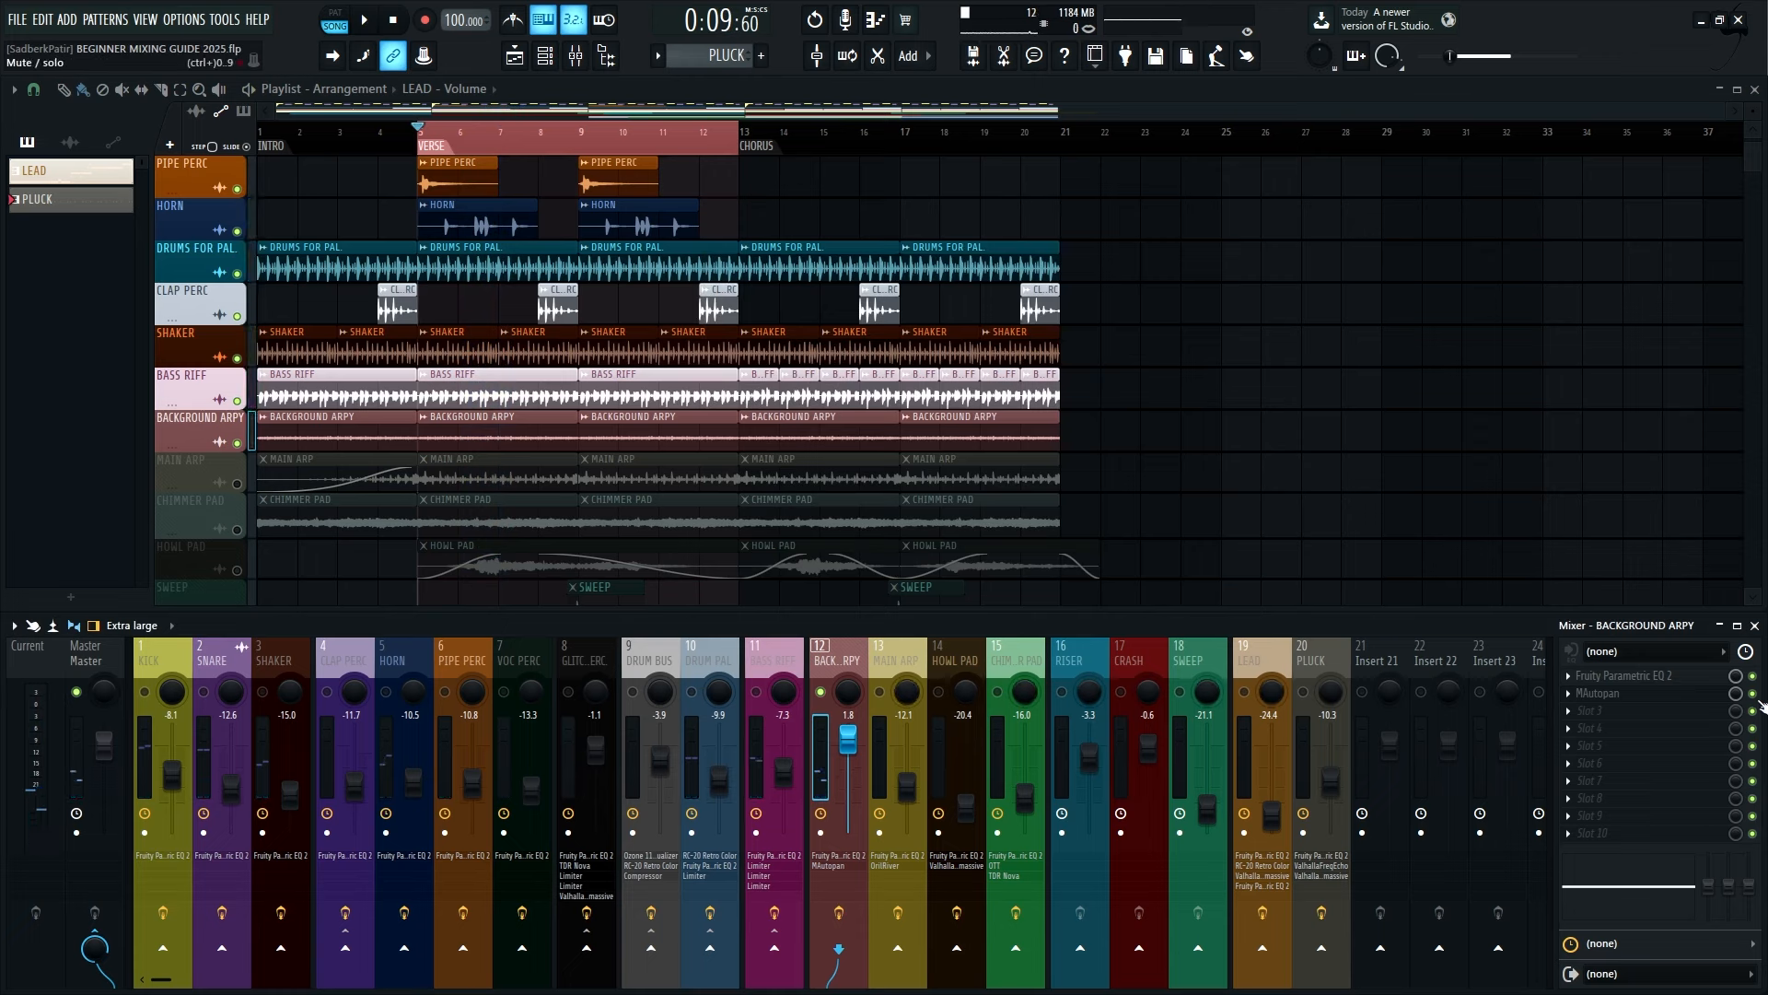
key(space)
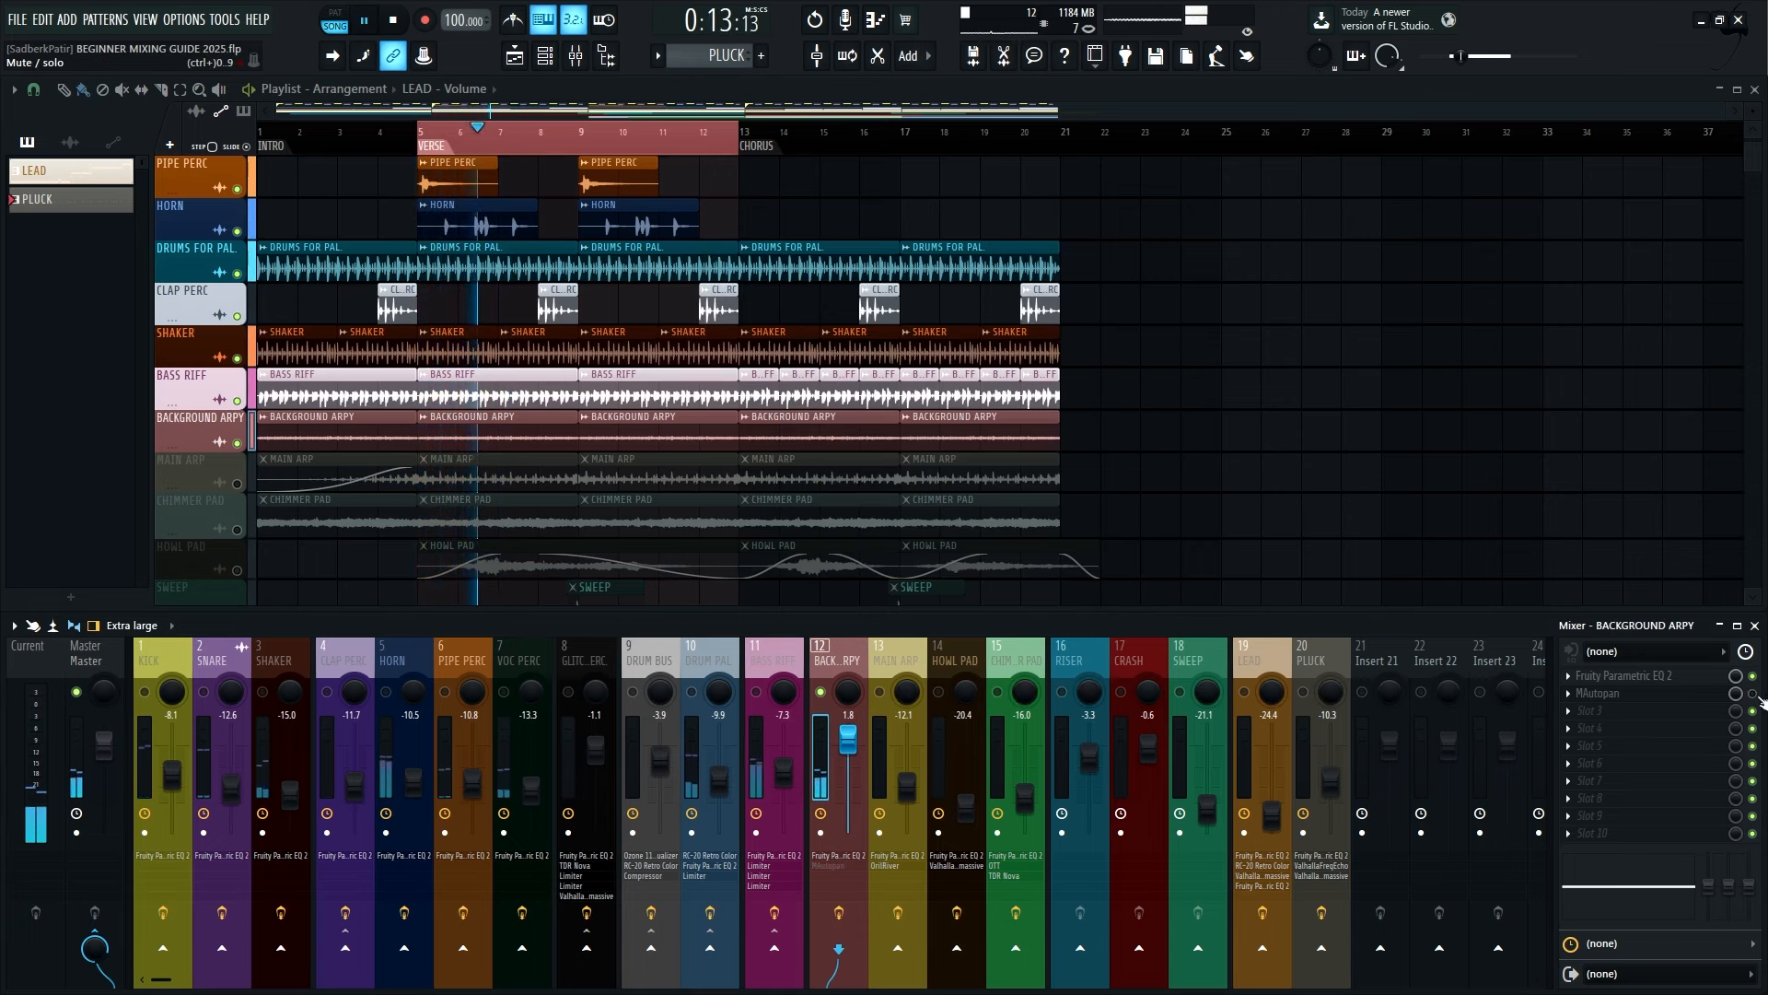
key(space)
key(space)
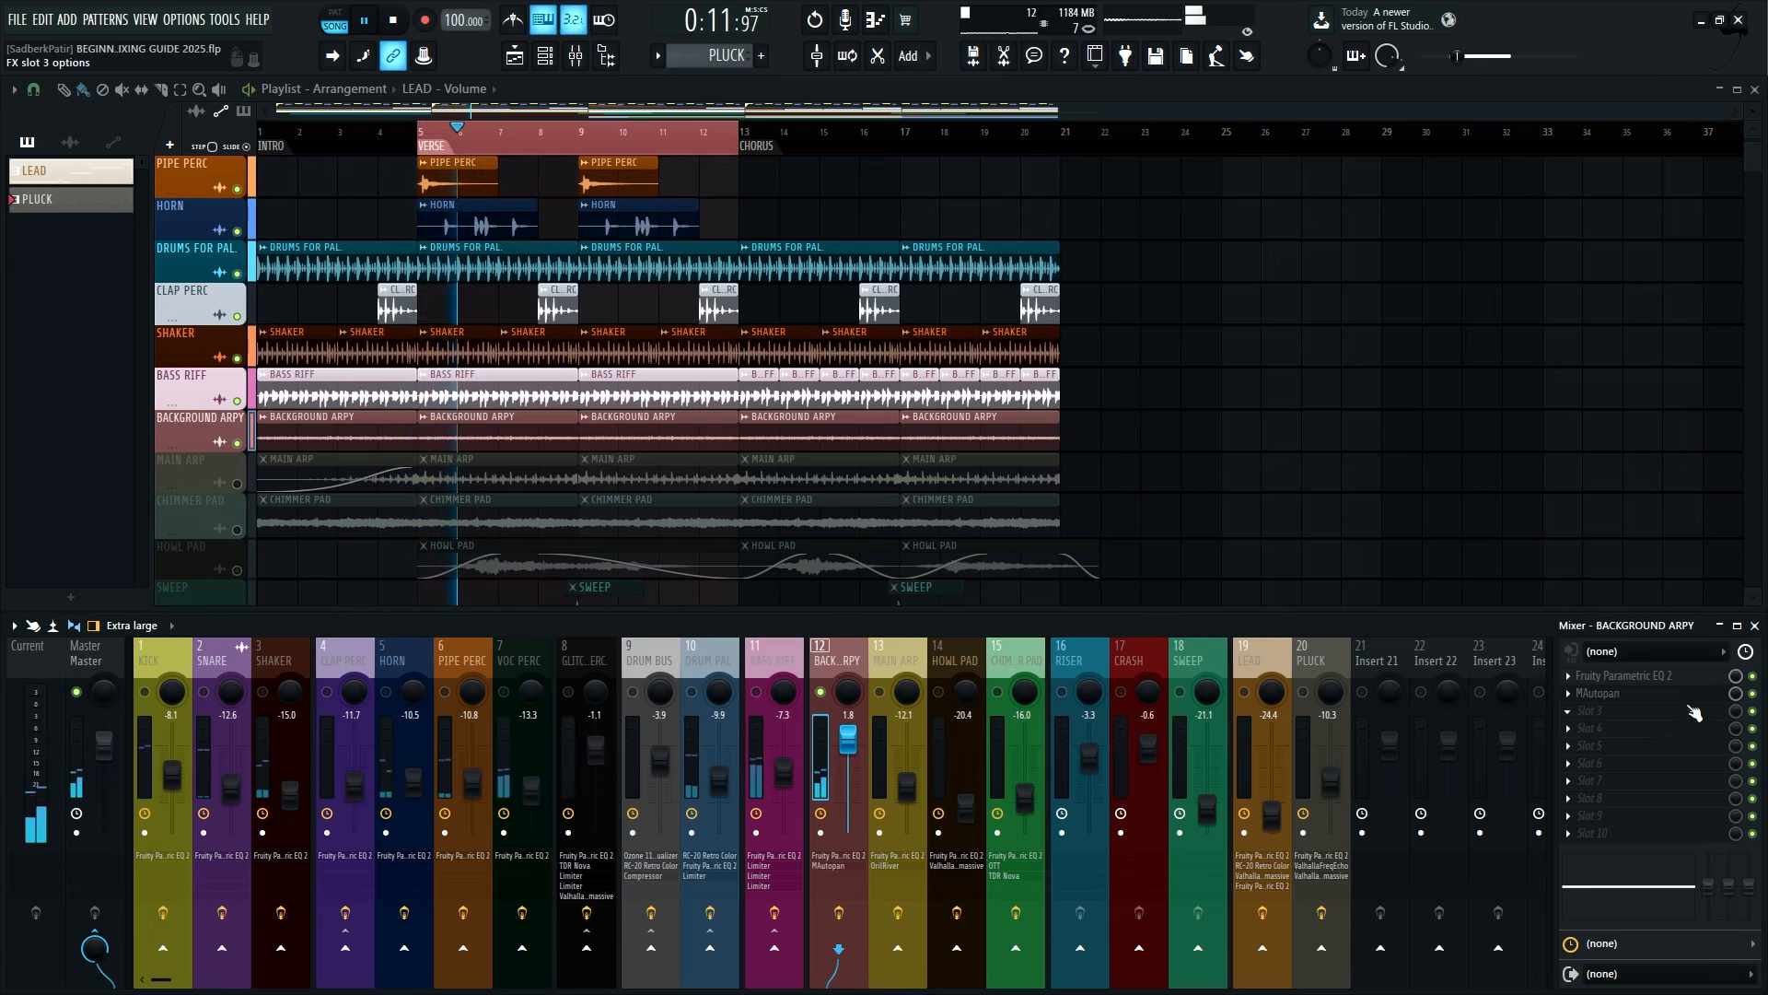
Open MAutopan on BACKGROUND ARPY and examine its depth, sync and waveform smoothing settings during playback
click(1621, 693)
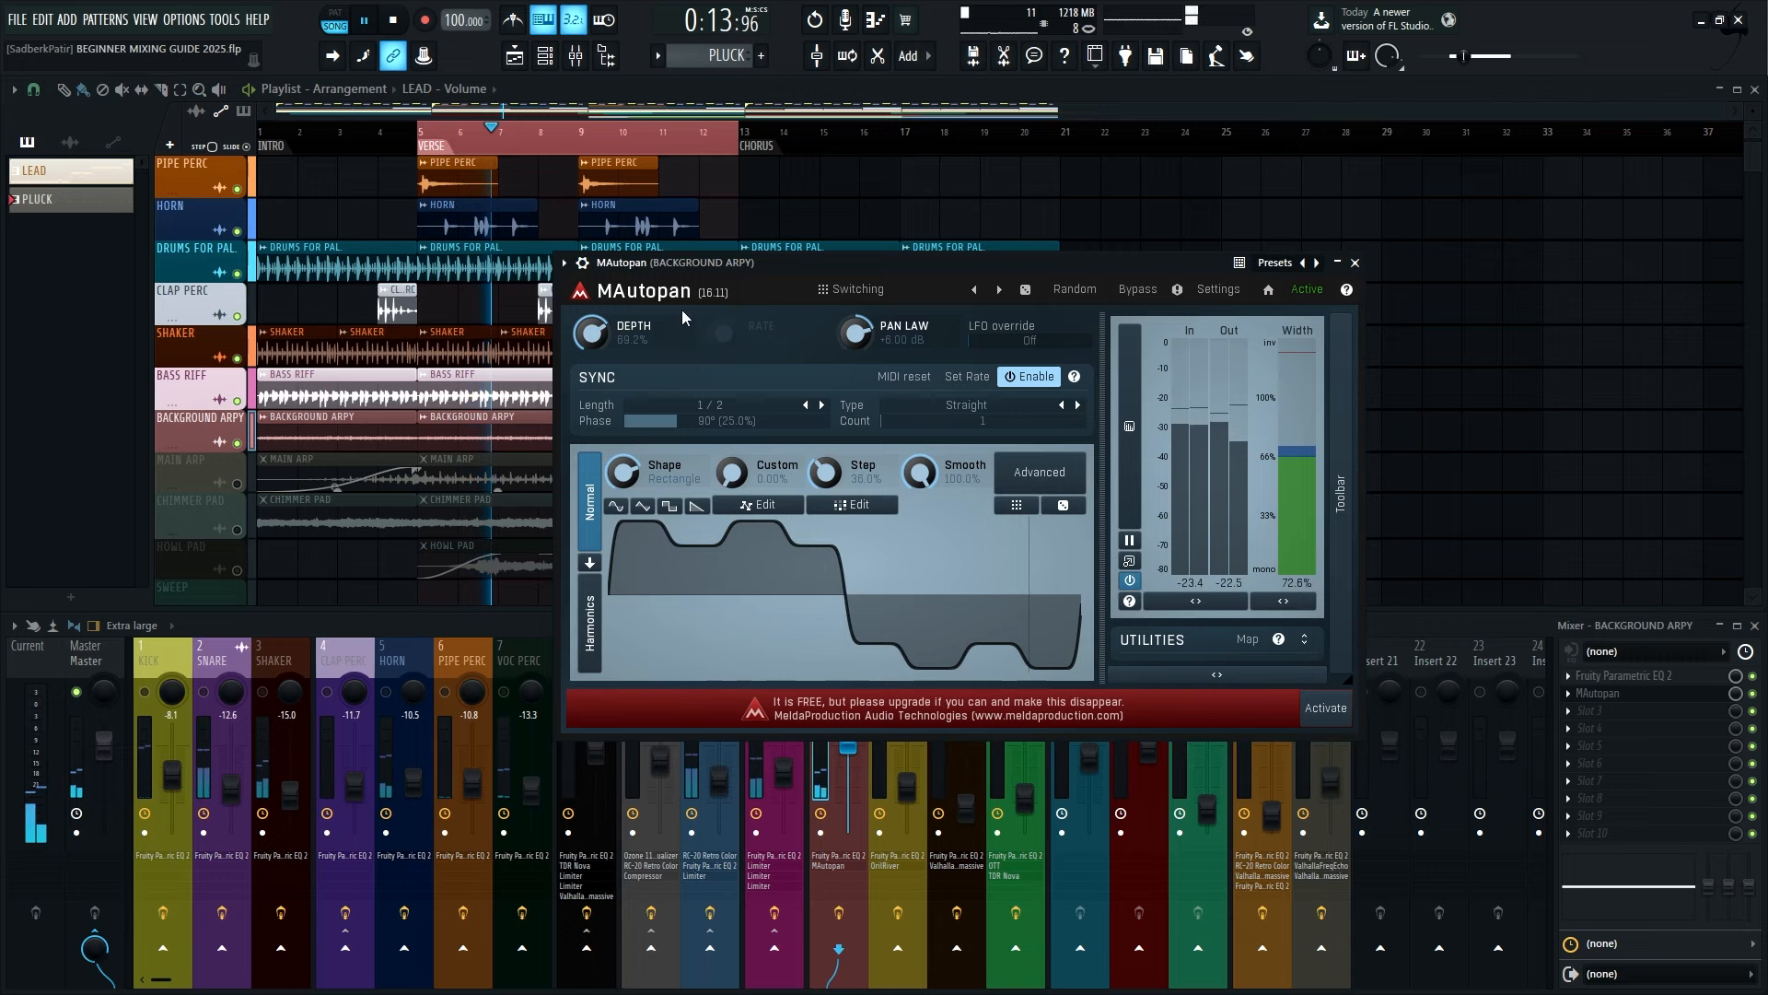
drag(776, 263, 856, 244)
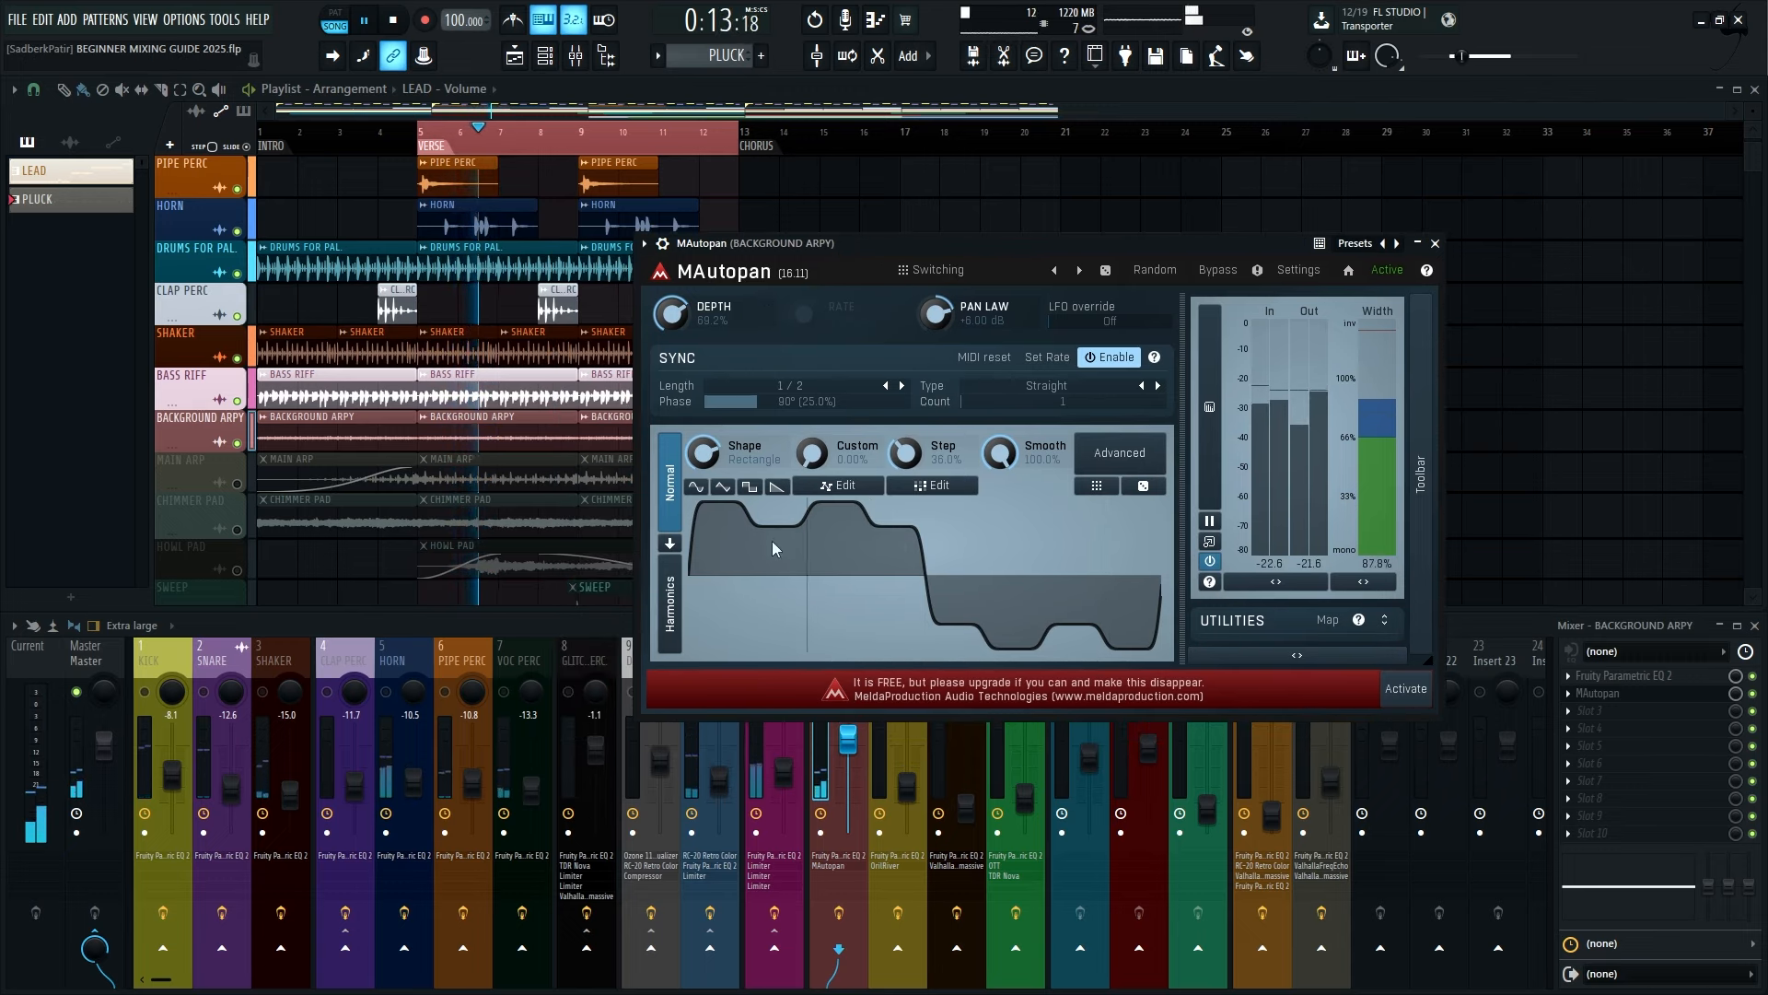
drag(999, 452, 920, 452)
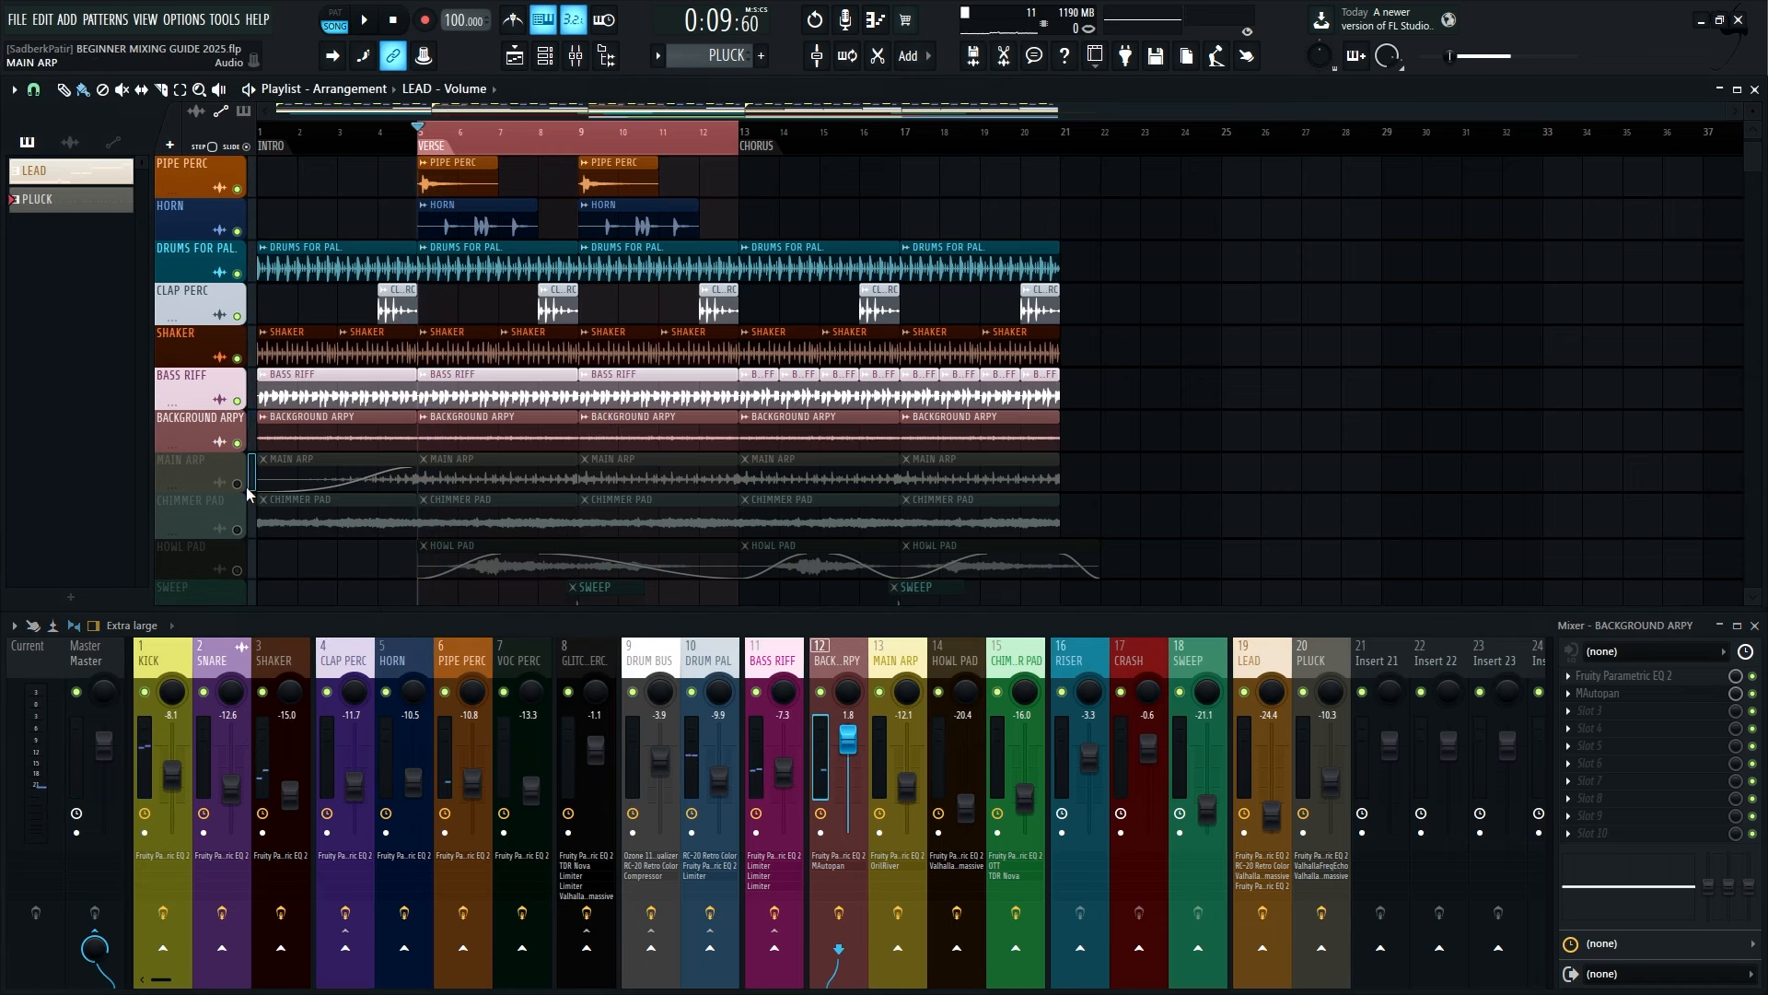
Unmute the MAIN ARP playlist track, play the verse with it, and set its mixer volume to -11.7 dB
click(238, 484)
key(space)
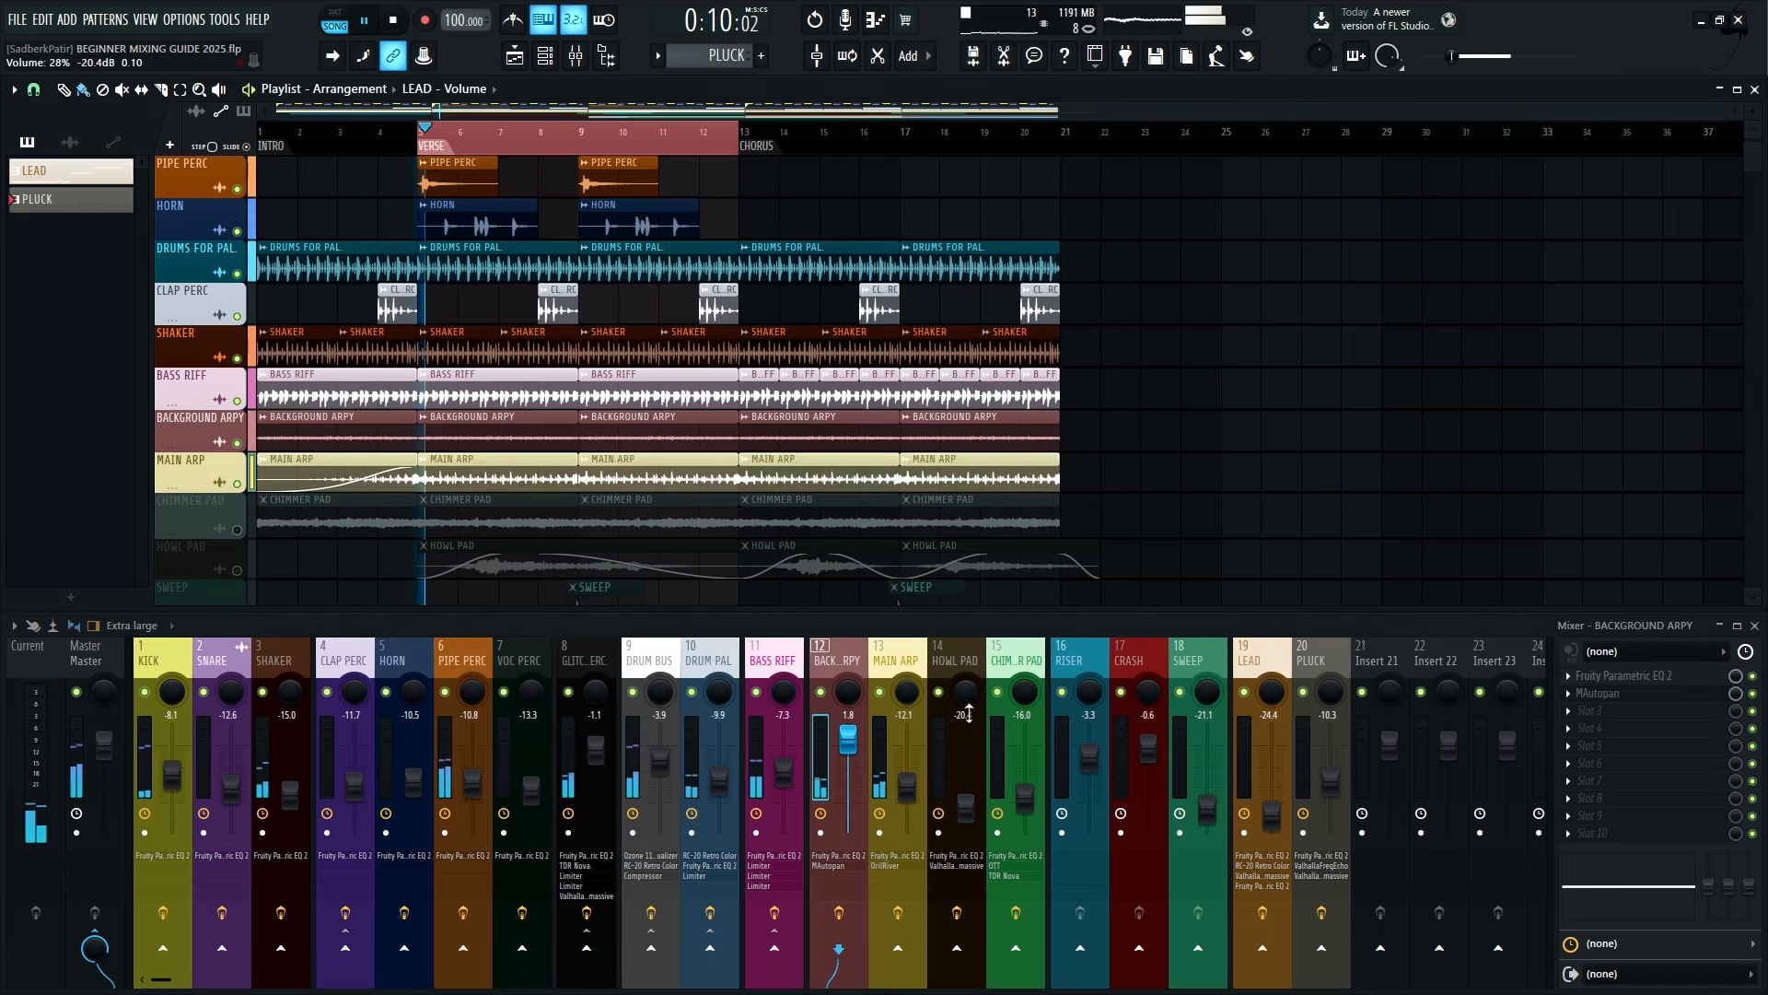
click(882, 679)
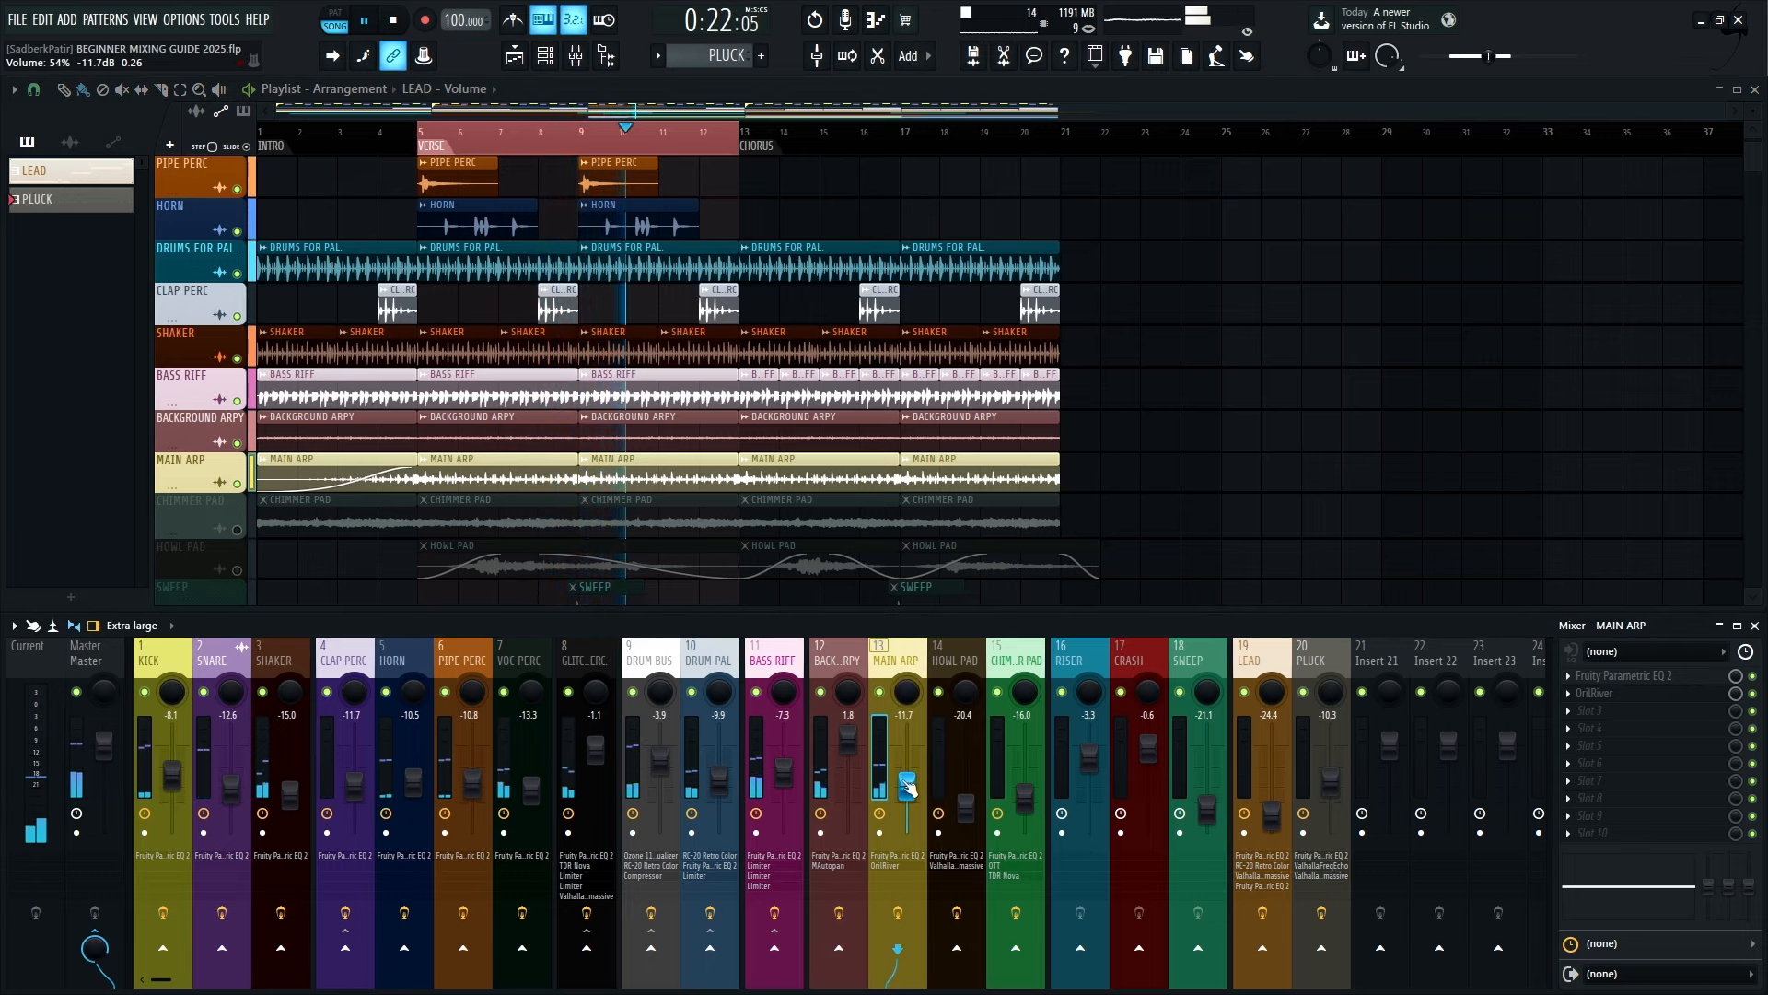
Solo the MAIN ARP mixer track and listen to it from the start of the verse
right_click(880, 692)
key(space)
key(space)
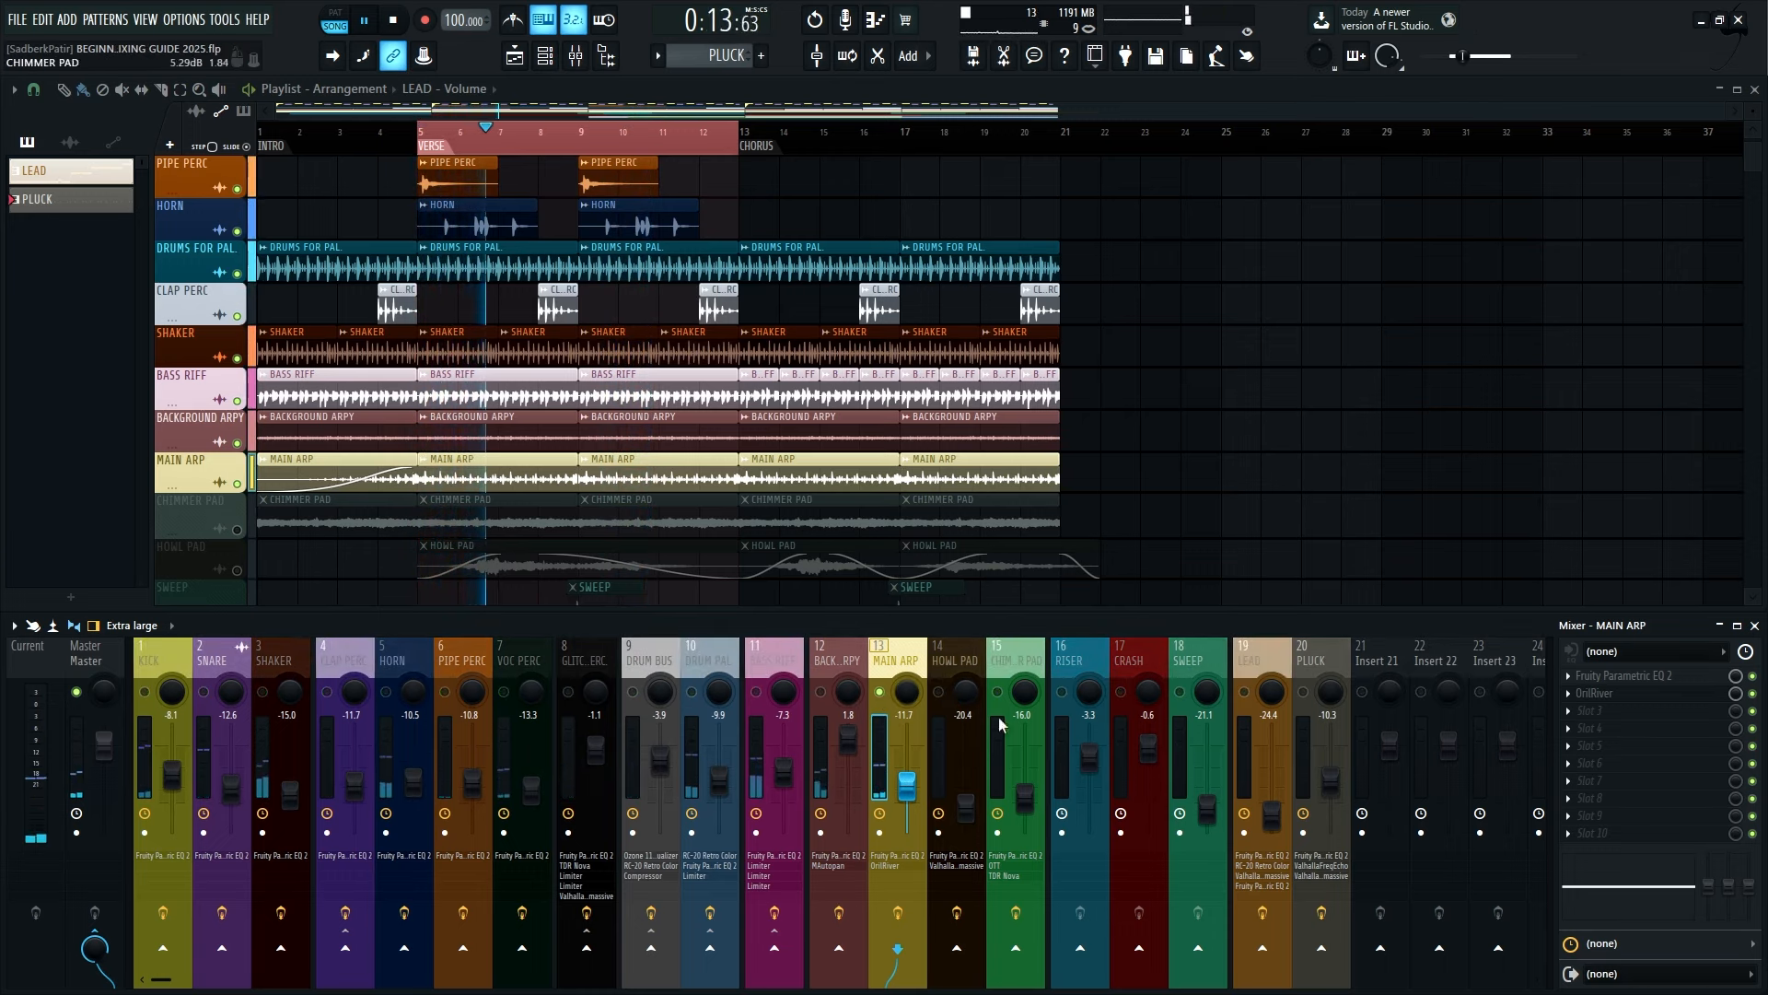
key(space)
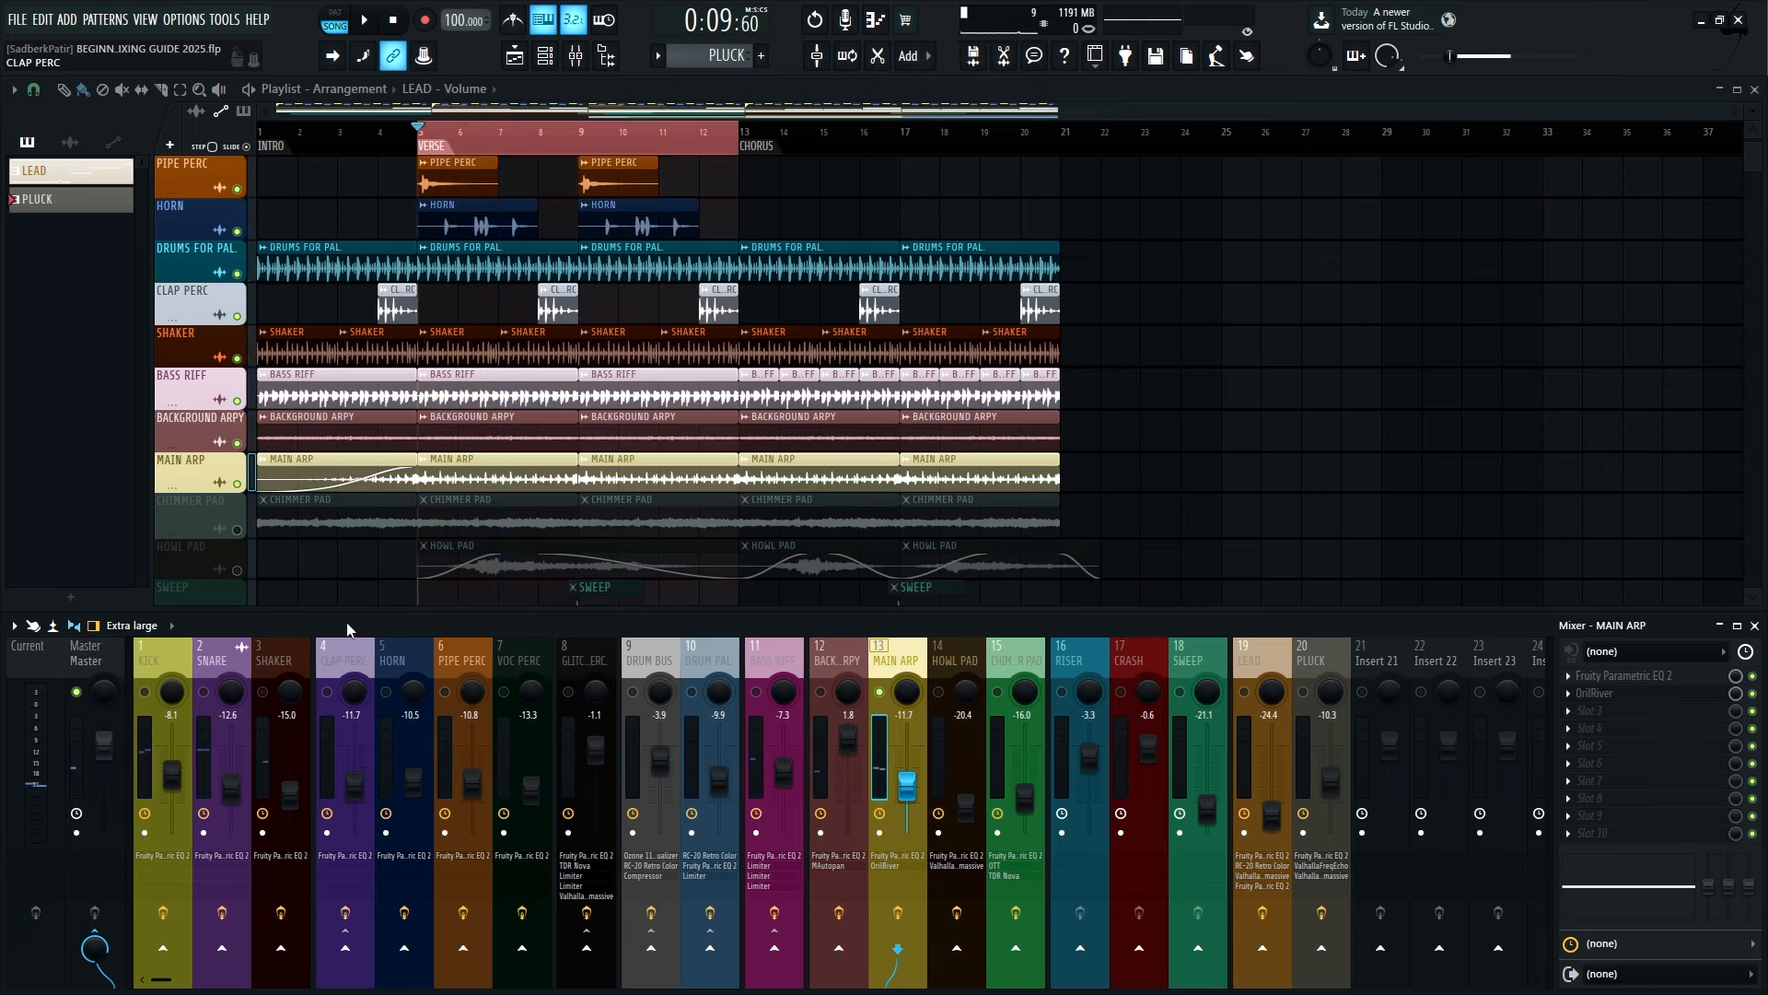
Unmute BACKGROUND ARPY alongside MAIN ARP and compare both level meters in an enlarged mixer, restoring the mixer's height when done
drag(353, 616, 353, 308)
key(space)
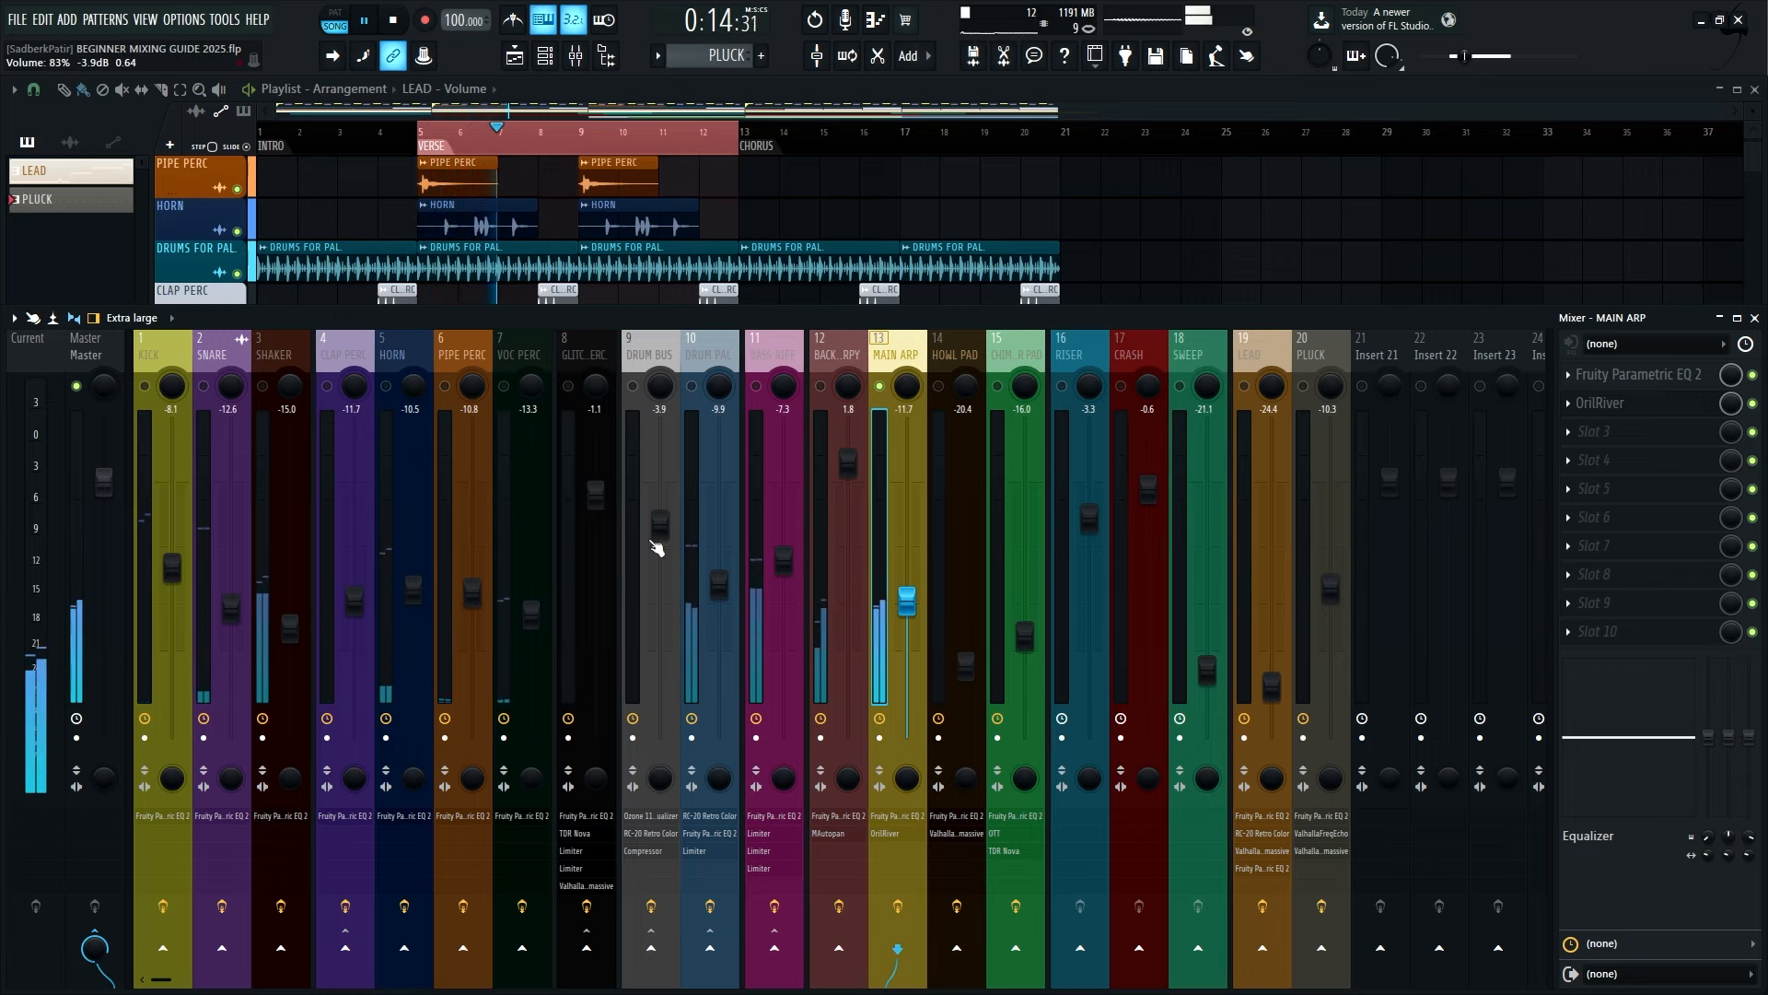
click(821, 386)
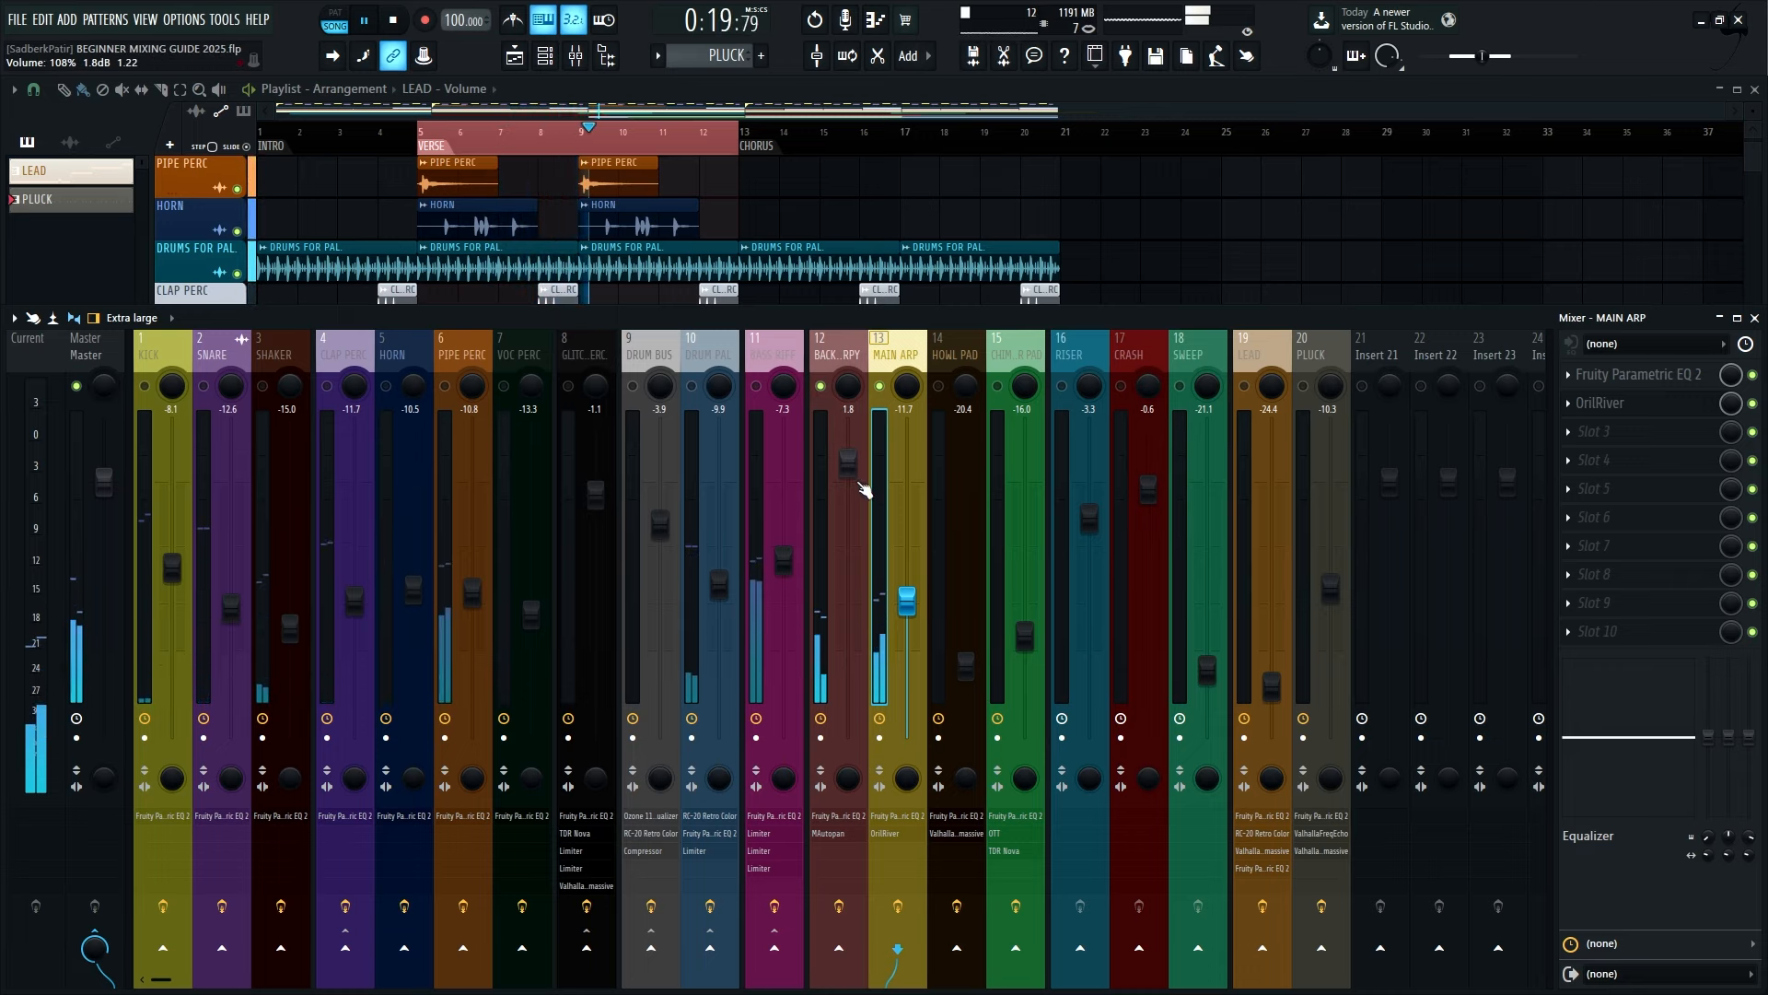
key(space)
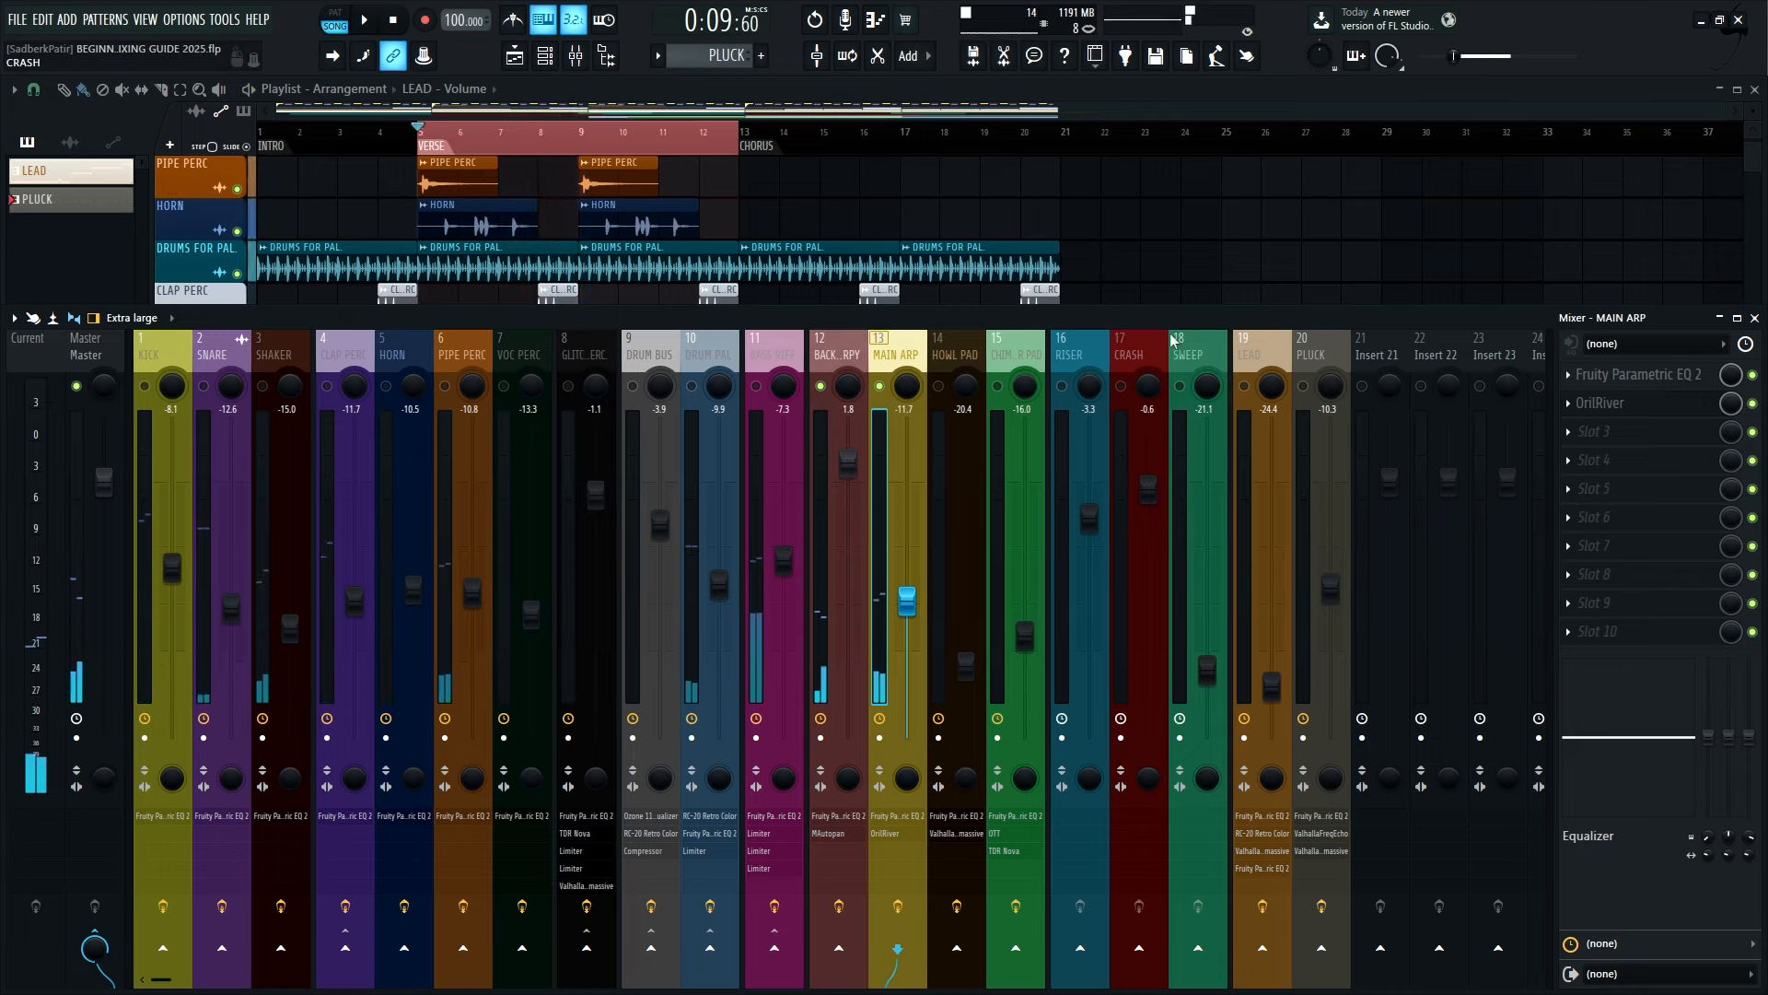
drag(1481, 310, 760, 626)
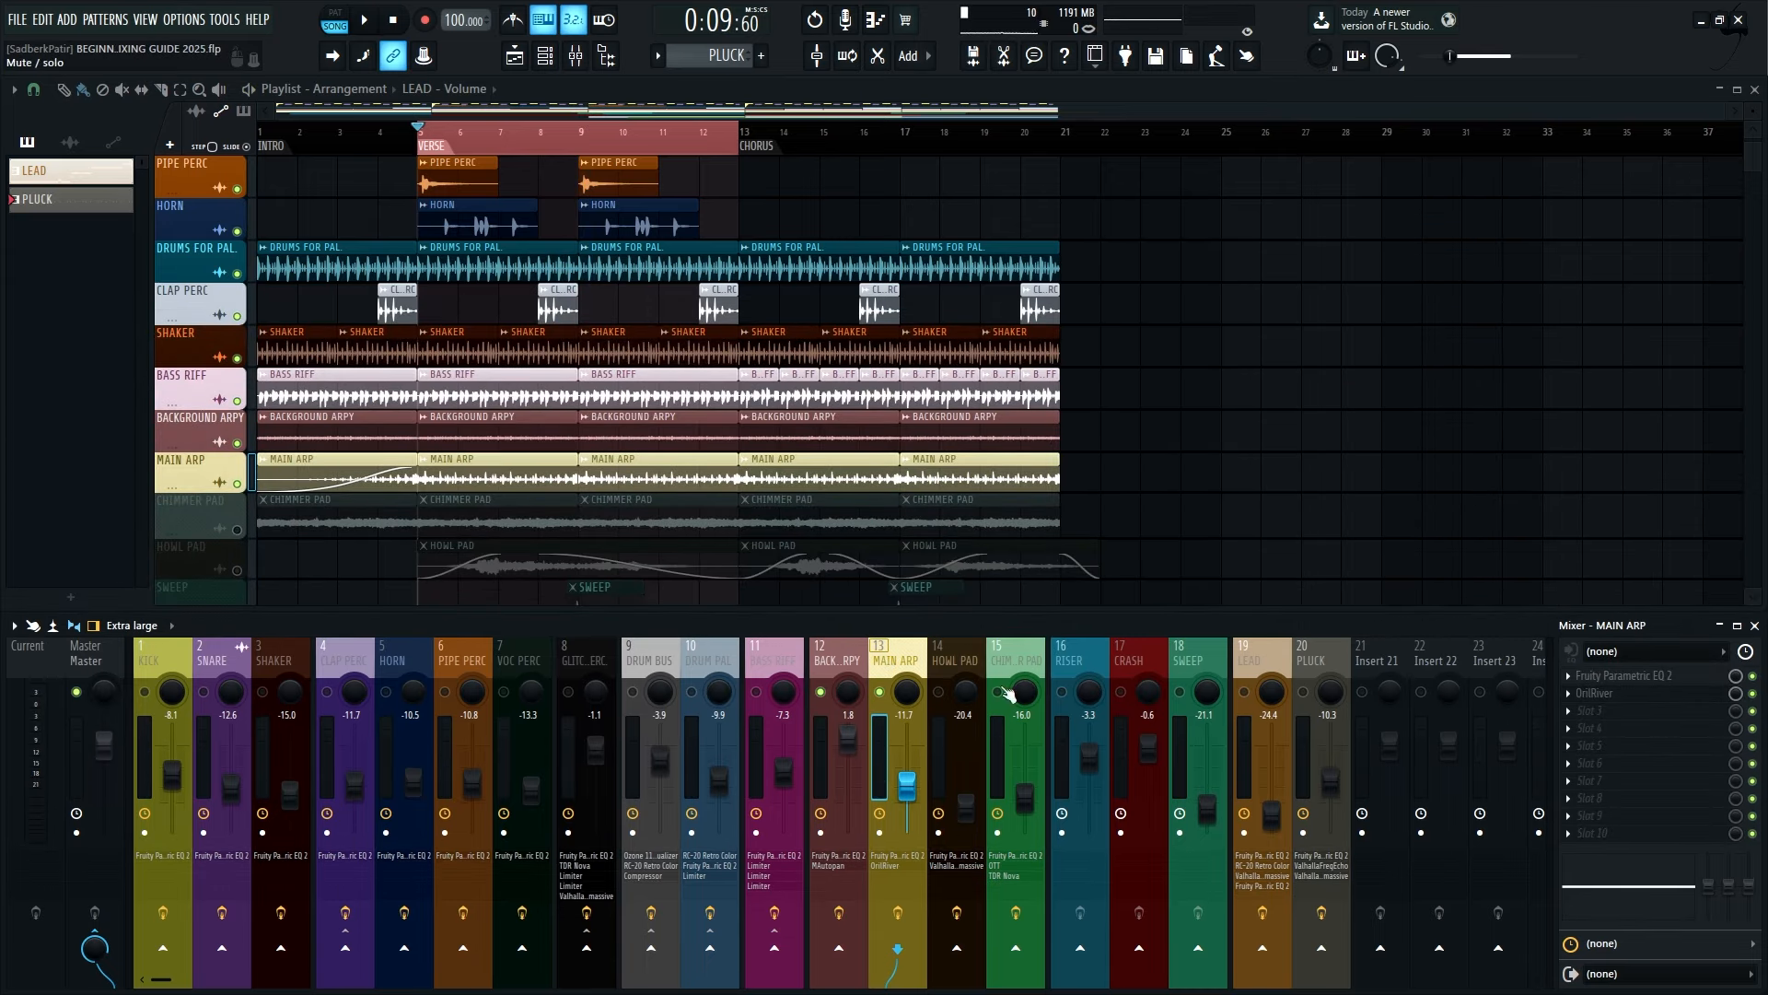
Open Fruity Parametric EQ 2 on MAIN ARP and play the verse with the track's effects bypassed and enabled for comparison
click(1627, 675)
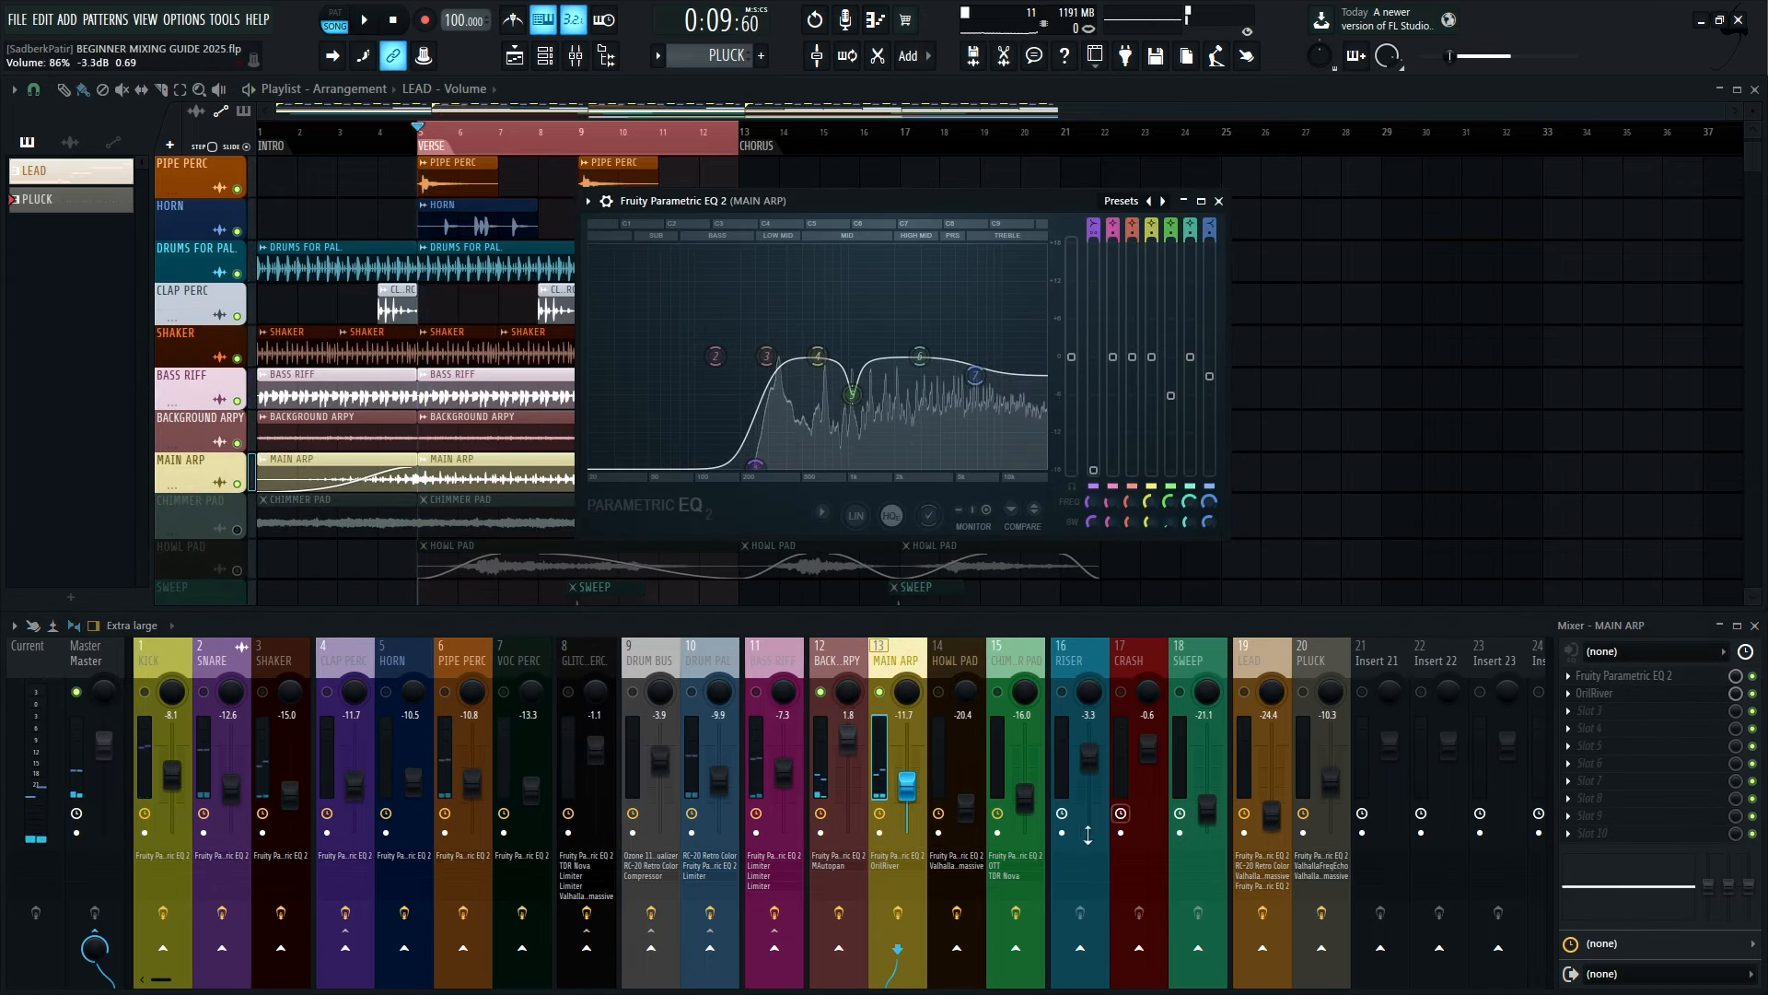
click(898, 912)
key(space)
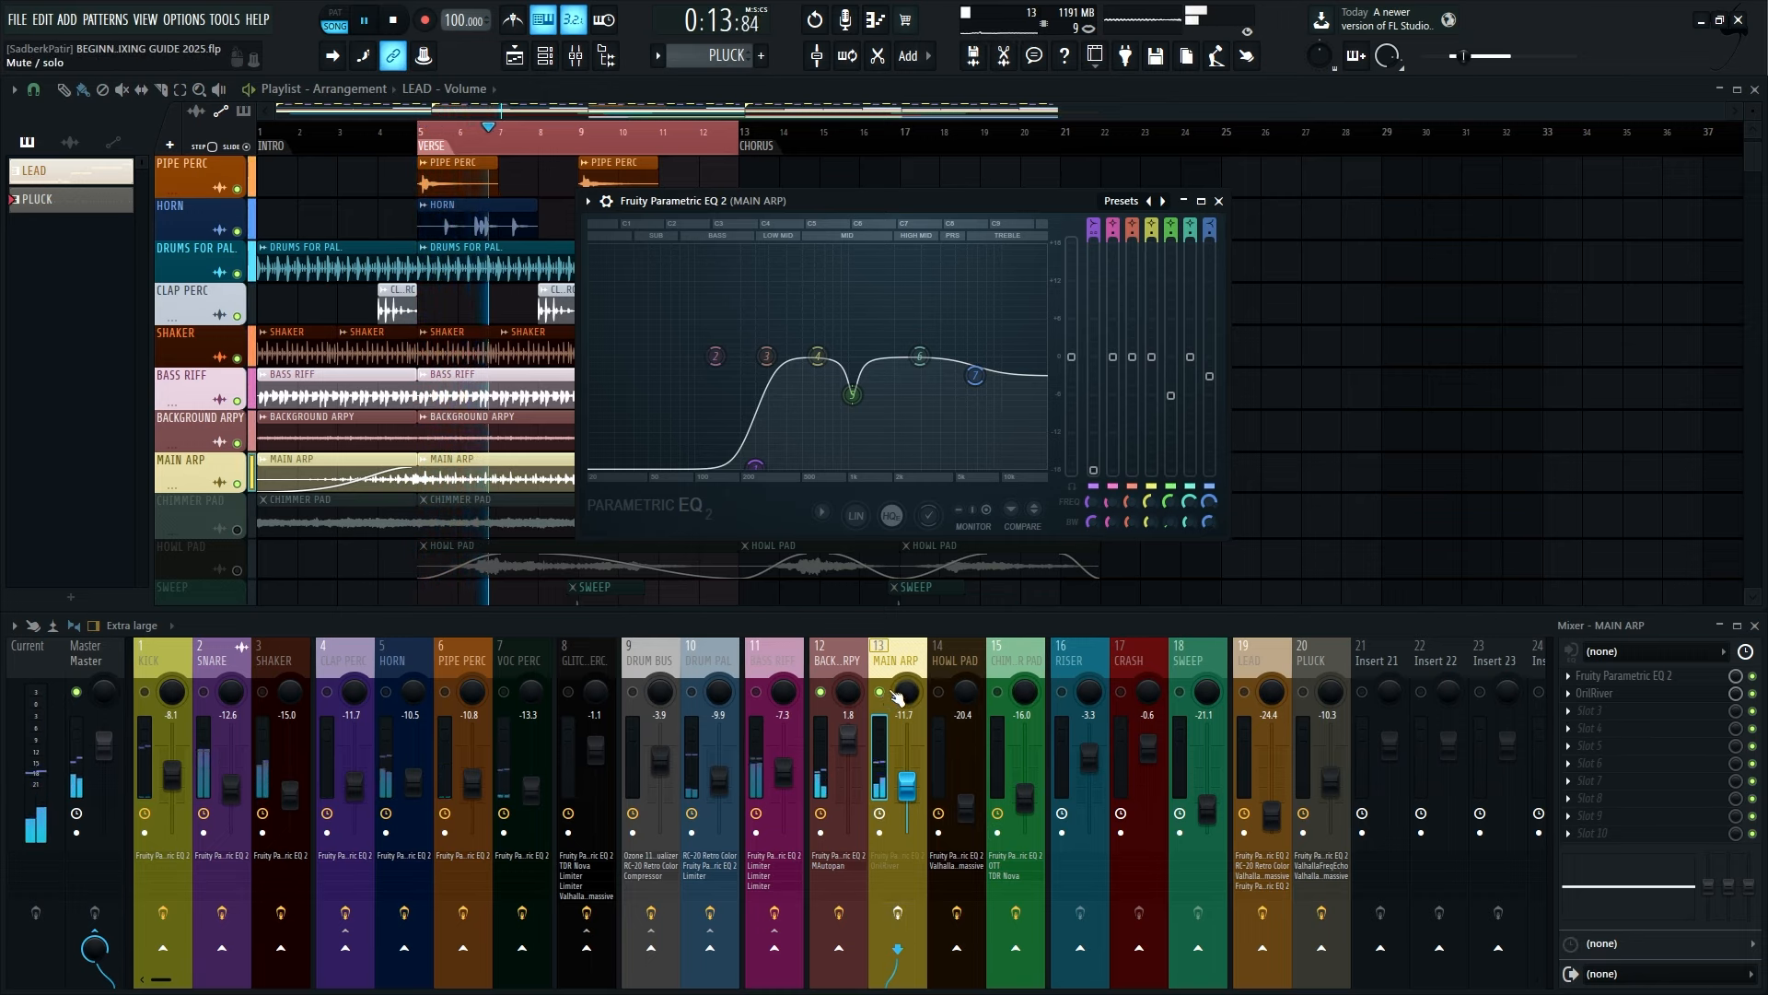
key(space)
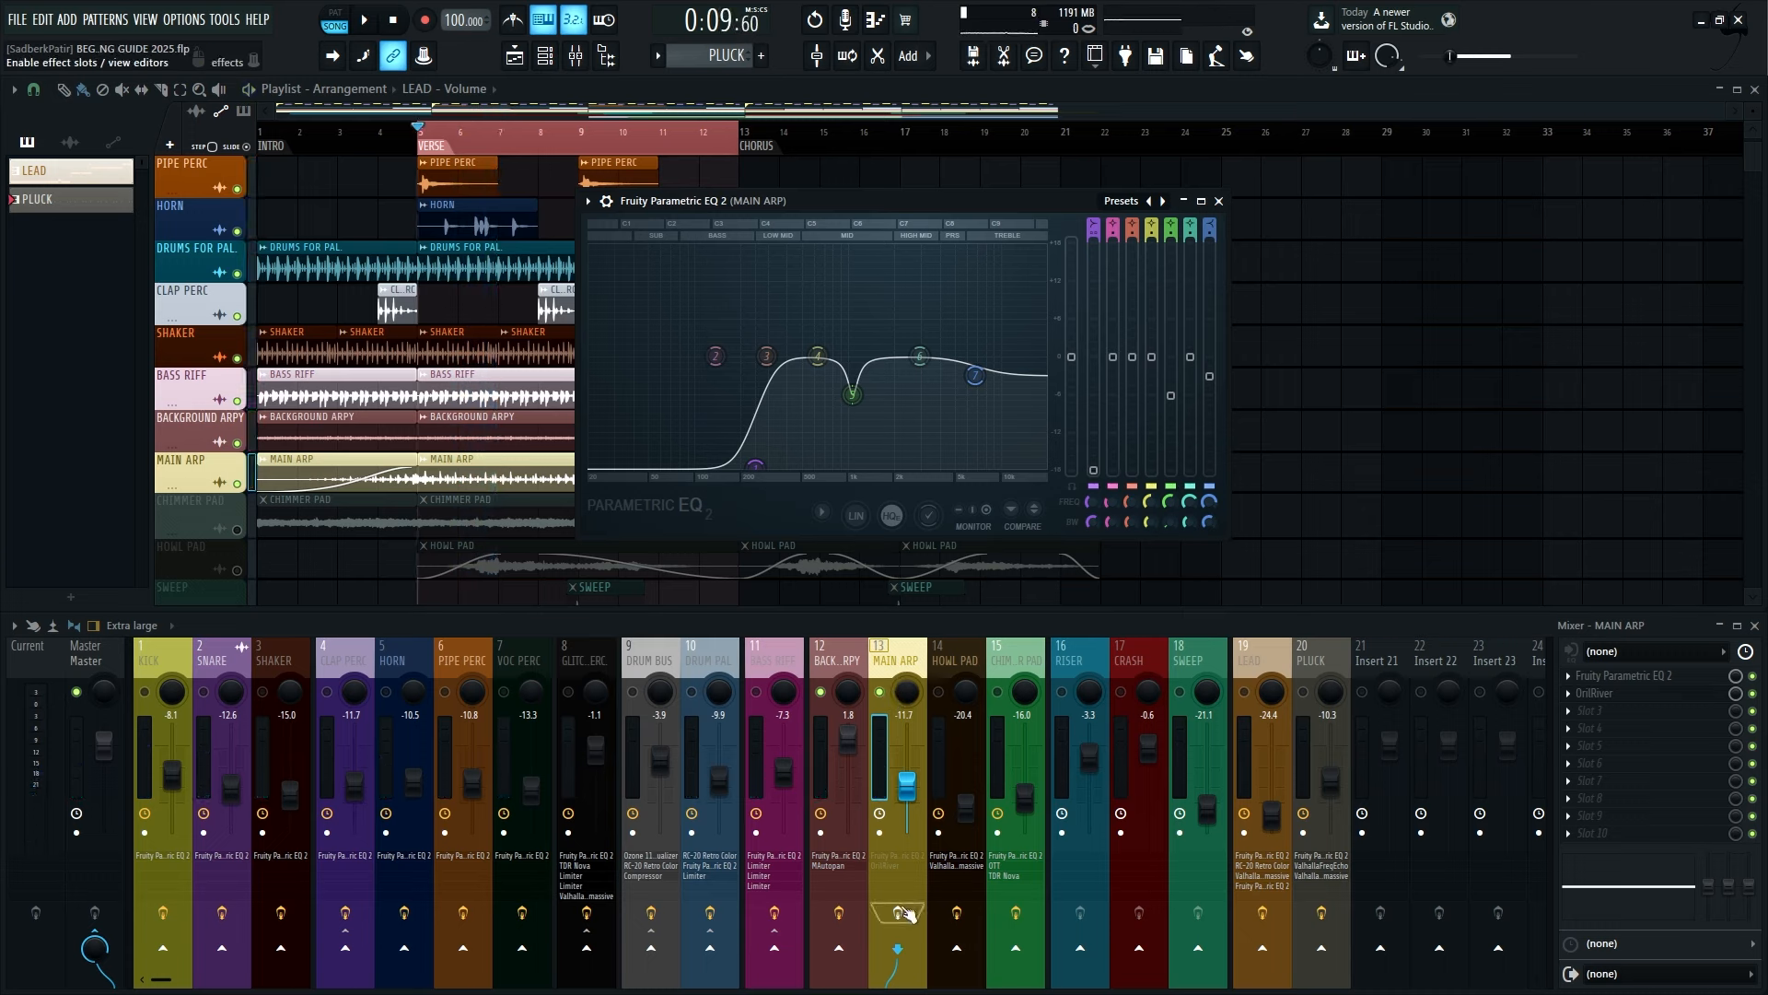
key(space)
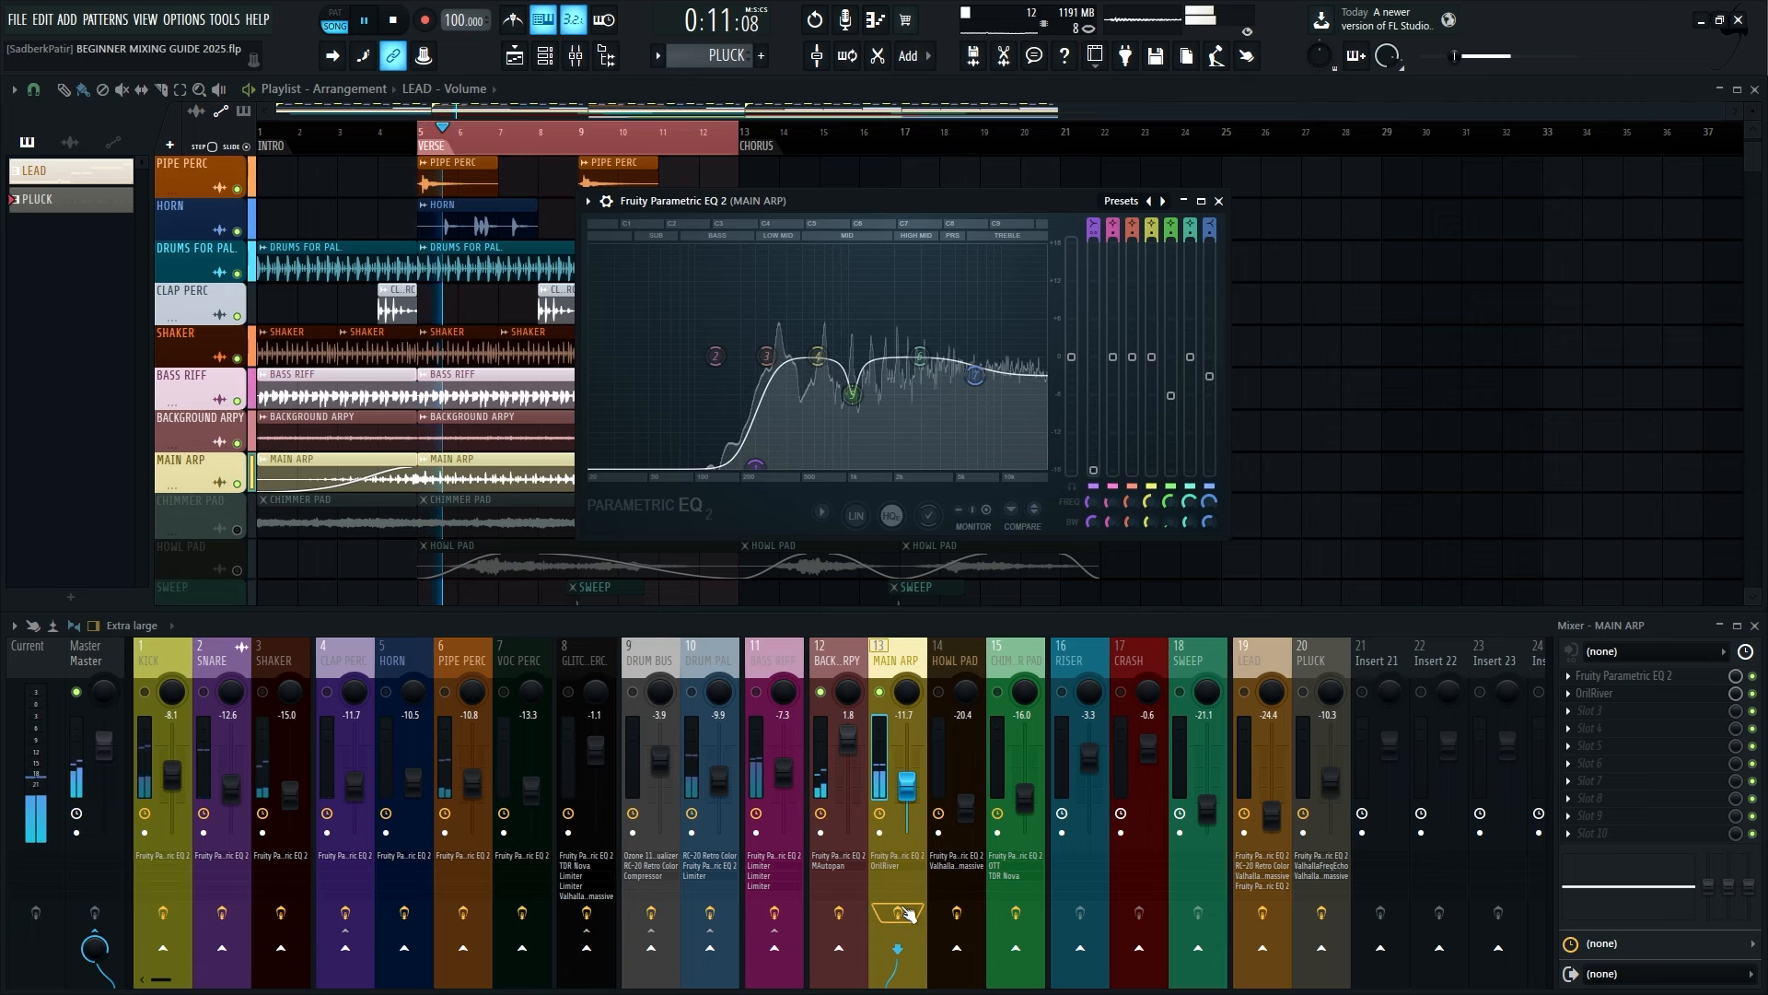
Play the verse and shift the low-cut band of MAIN ARP's Fruity Parametric EQ 2 to a slightly lower frequency
key(space)
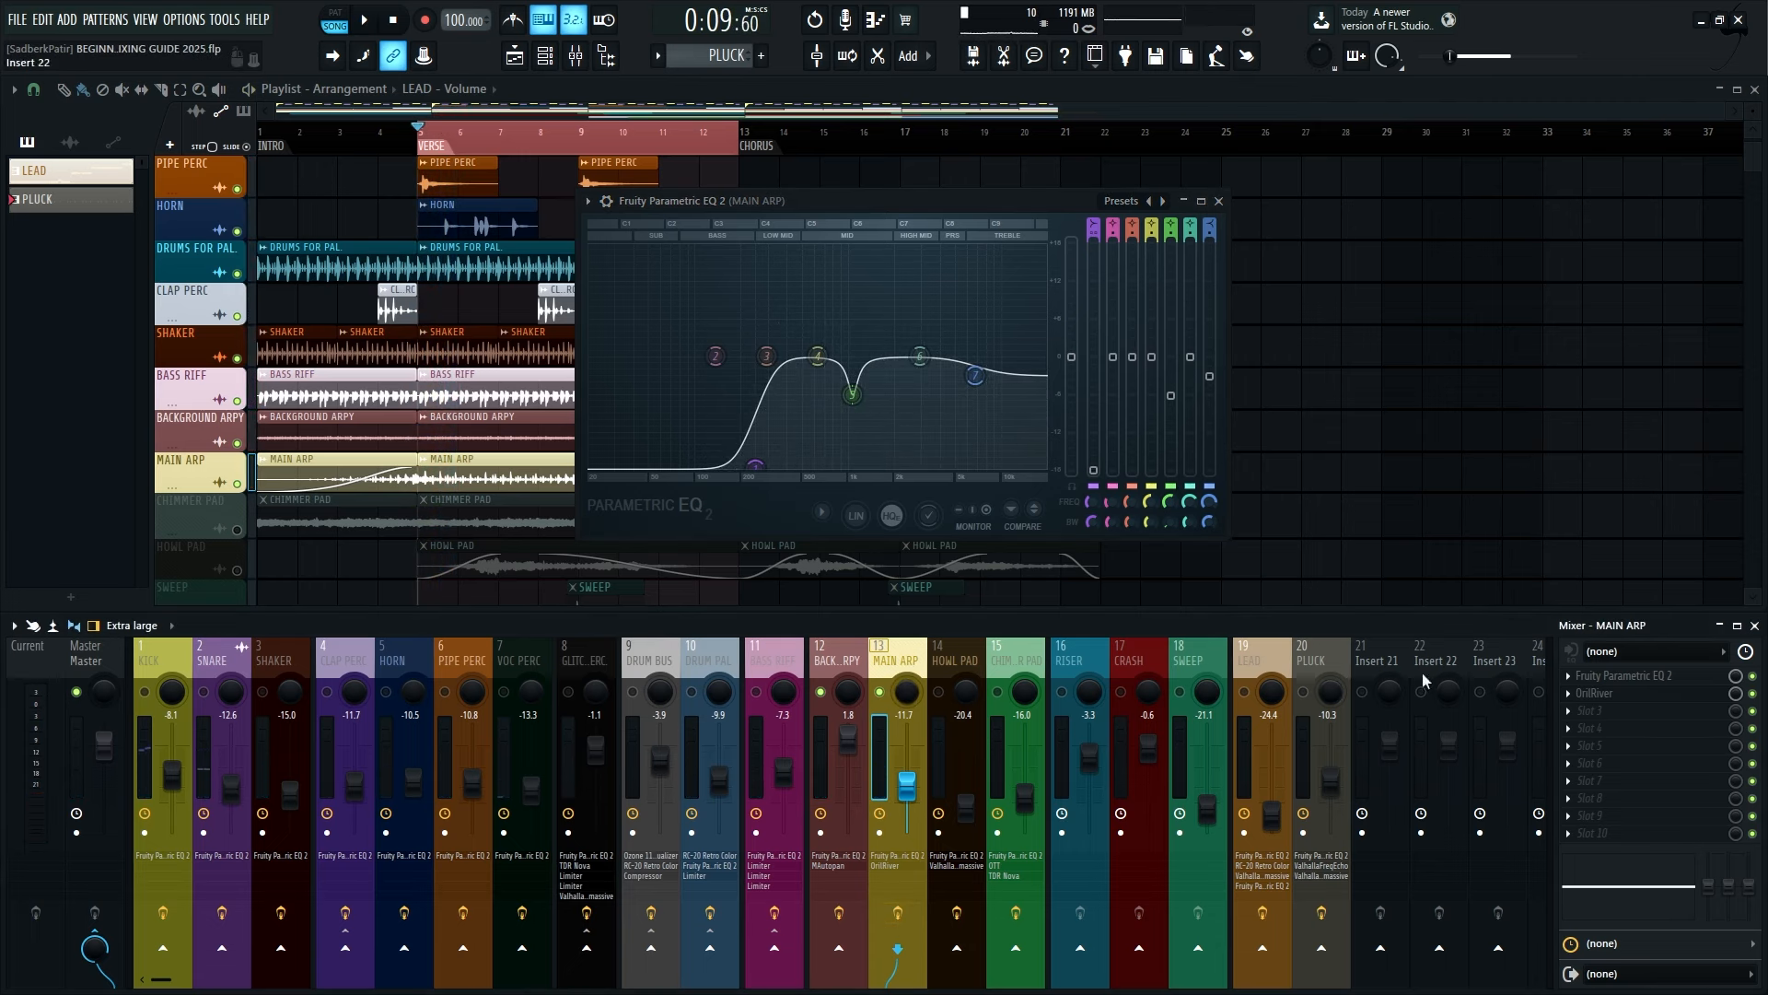
click(1597, 675)
click(1598, 675)
drag(878, 201, 891, 198)
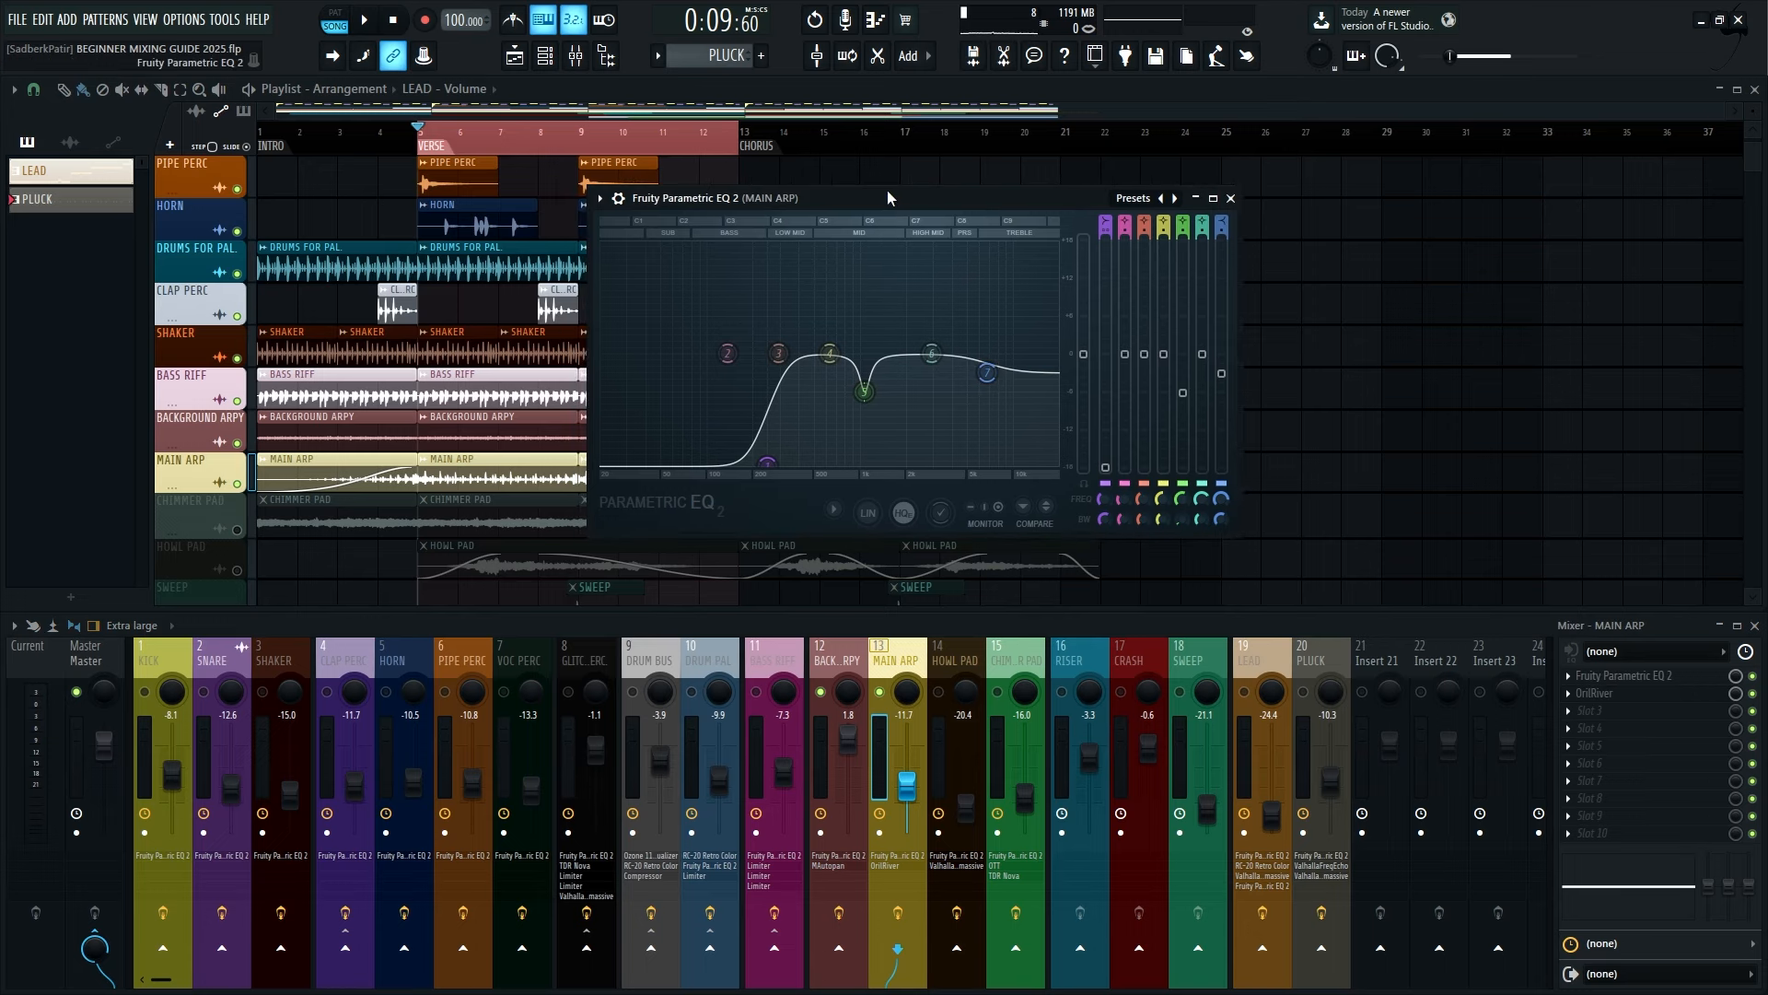
key(space)
mouse_move(767, 463)
mouse_down()
mouse_move(625, 462)
mouse_move(759, 463)
mouse_up()
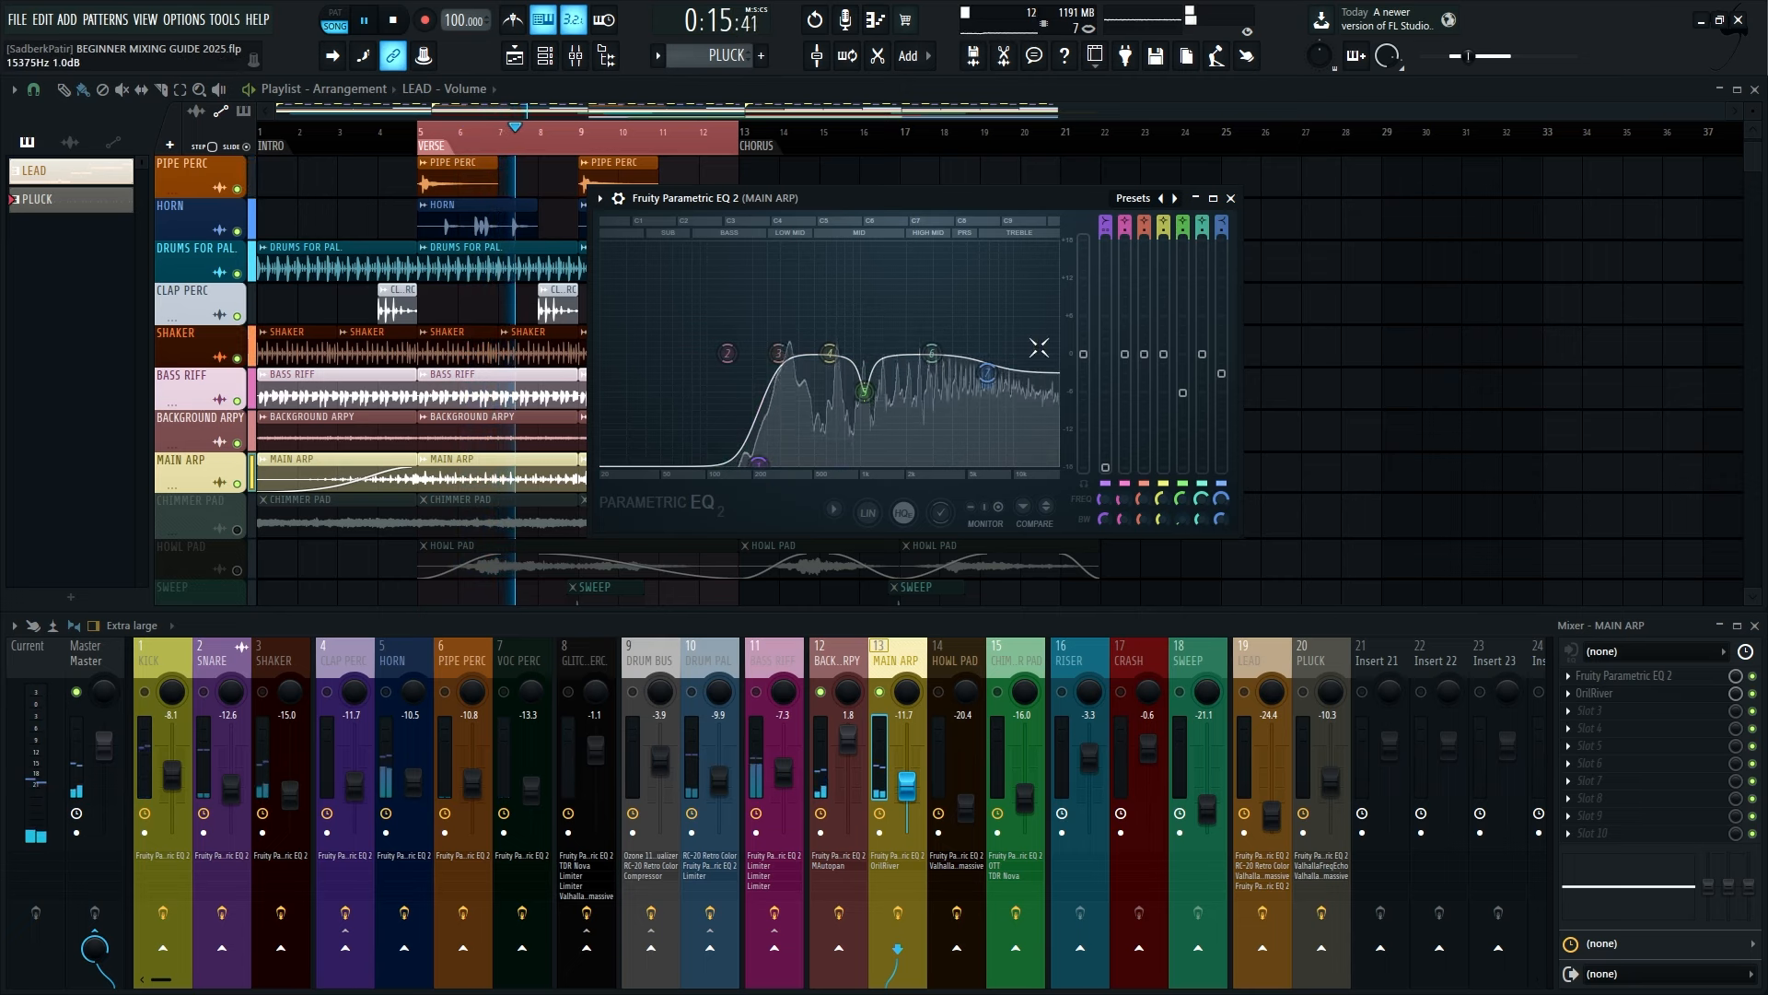
Audition MAIN ARP's EQ band 5 boosted to 18 dB during verse playback, and set it to a cut of about -5.3 dB at 1045 Hz
drag(864, 391, 863, 244)
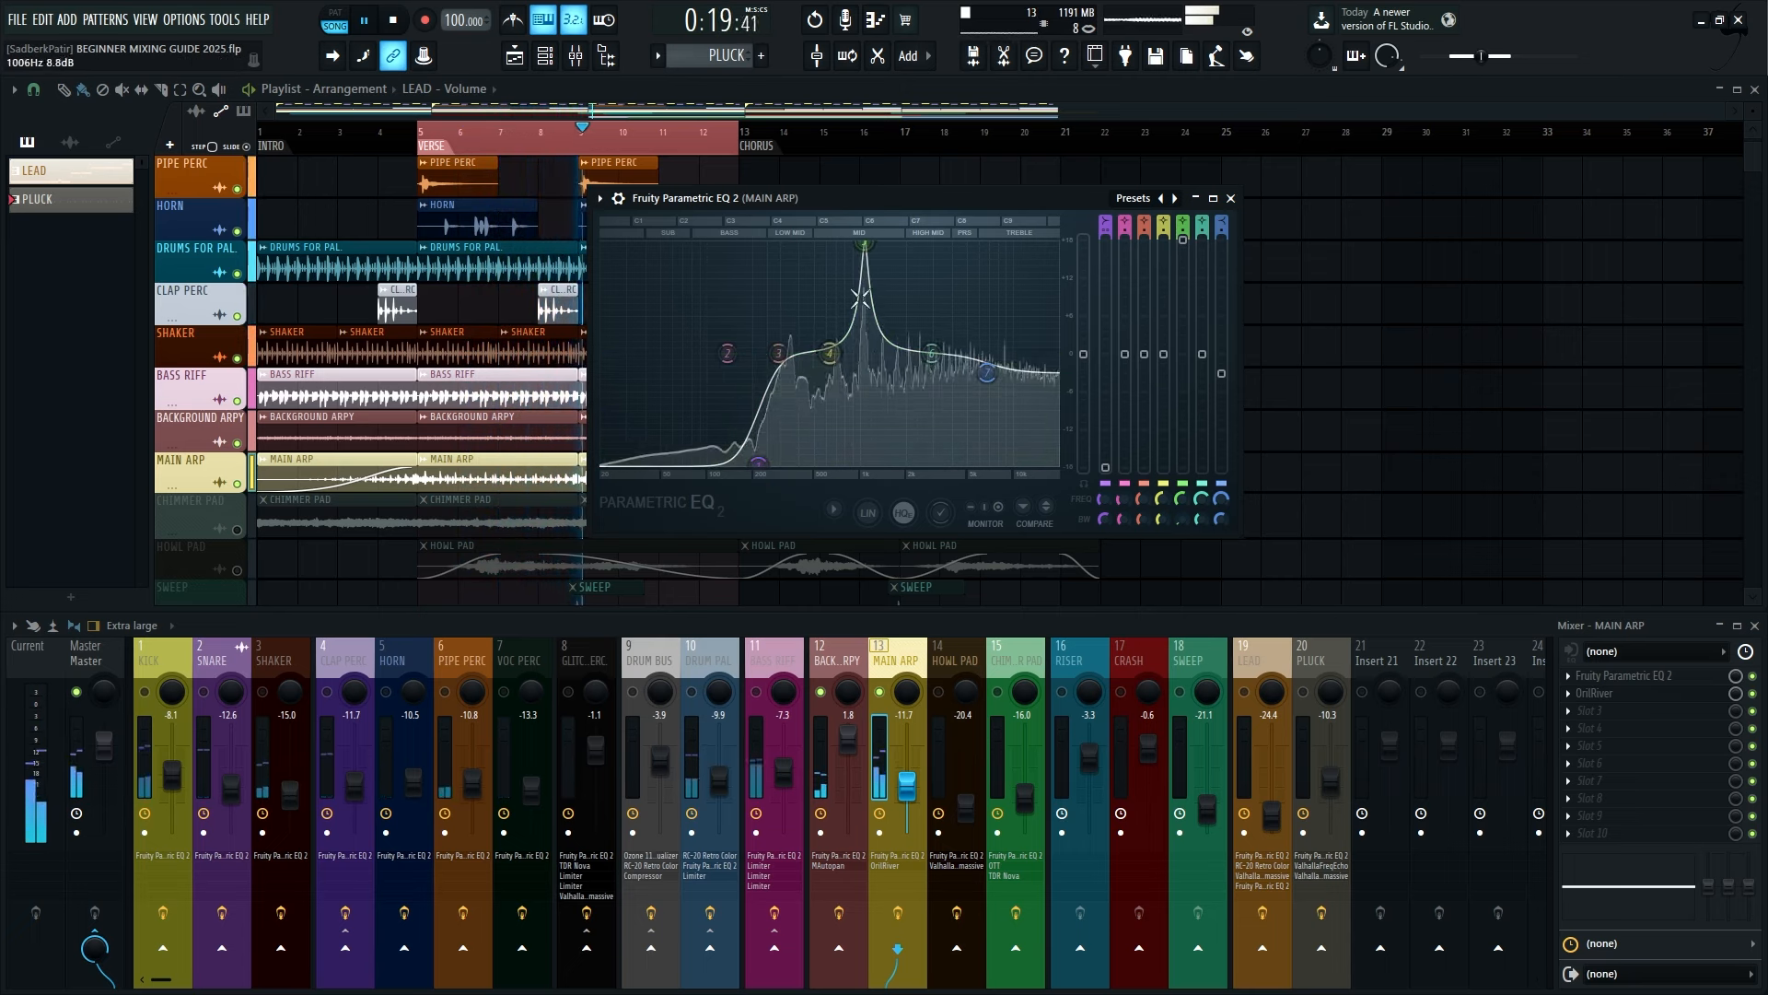
key(space)
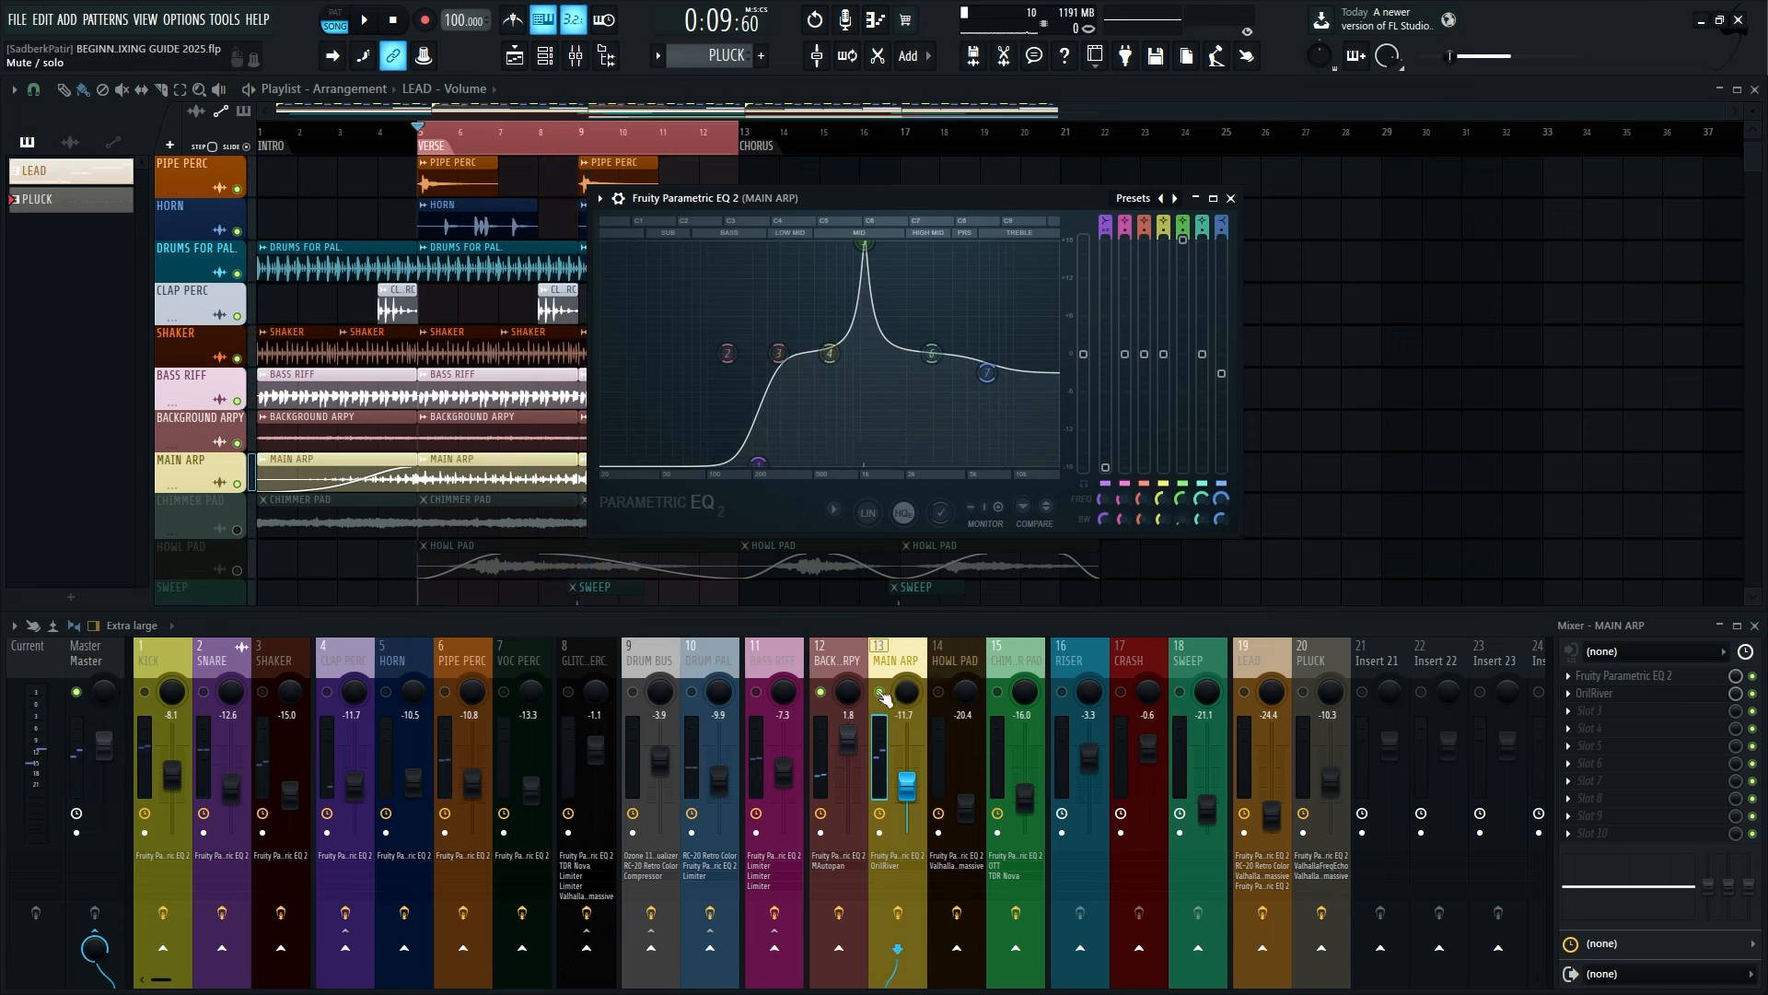
key(space)
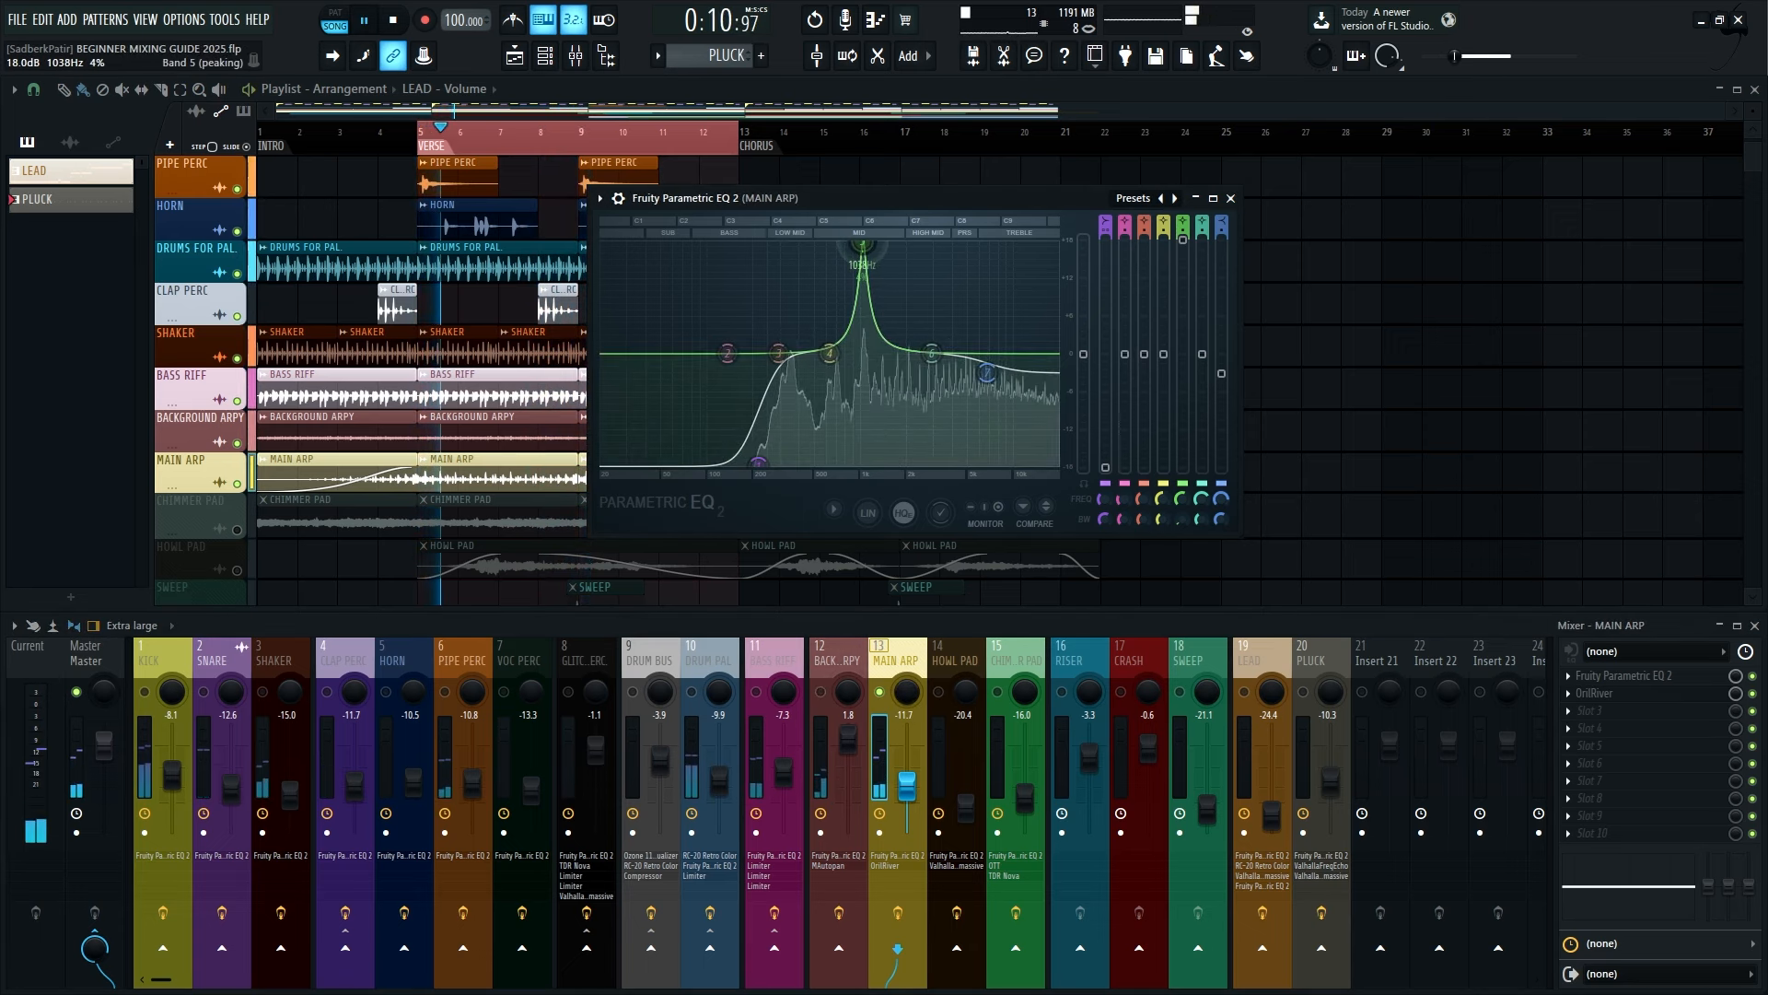
drag(863, 243, 863, 253)
key(space)
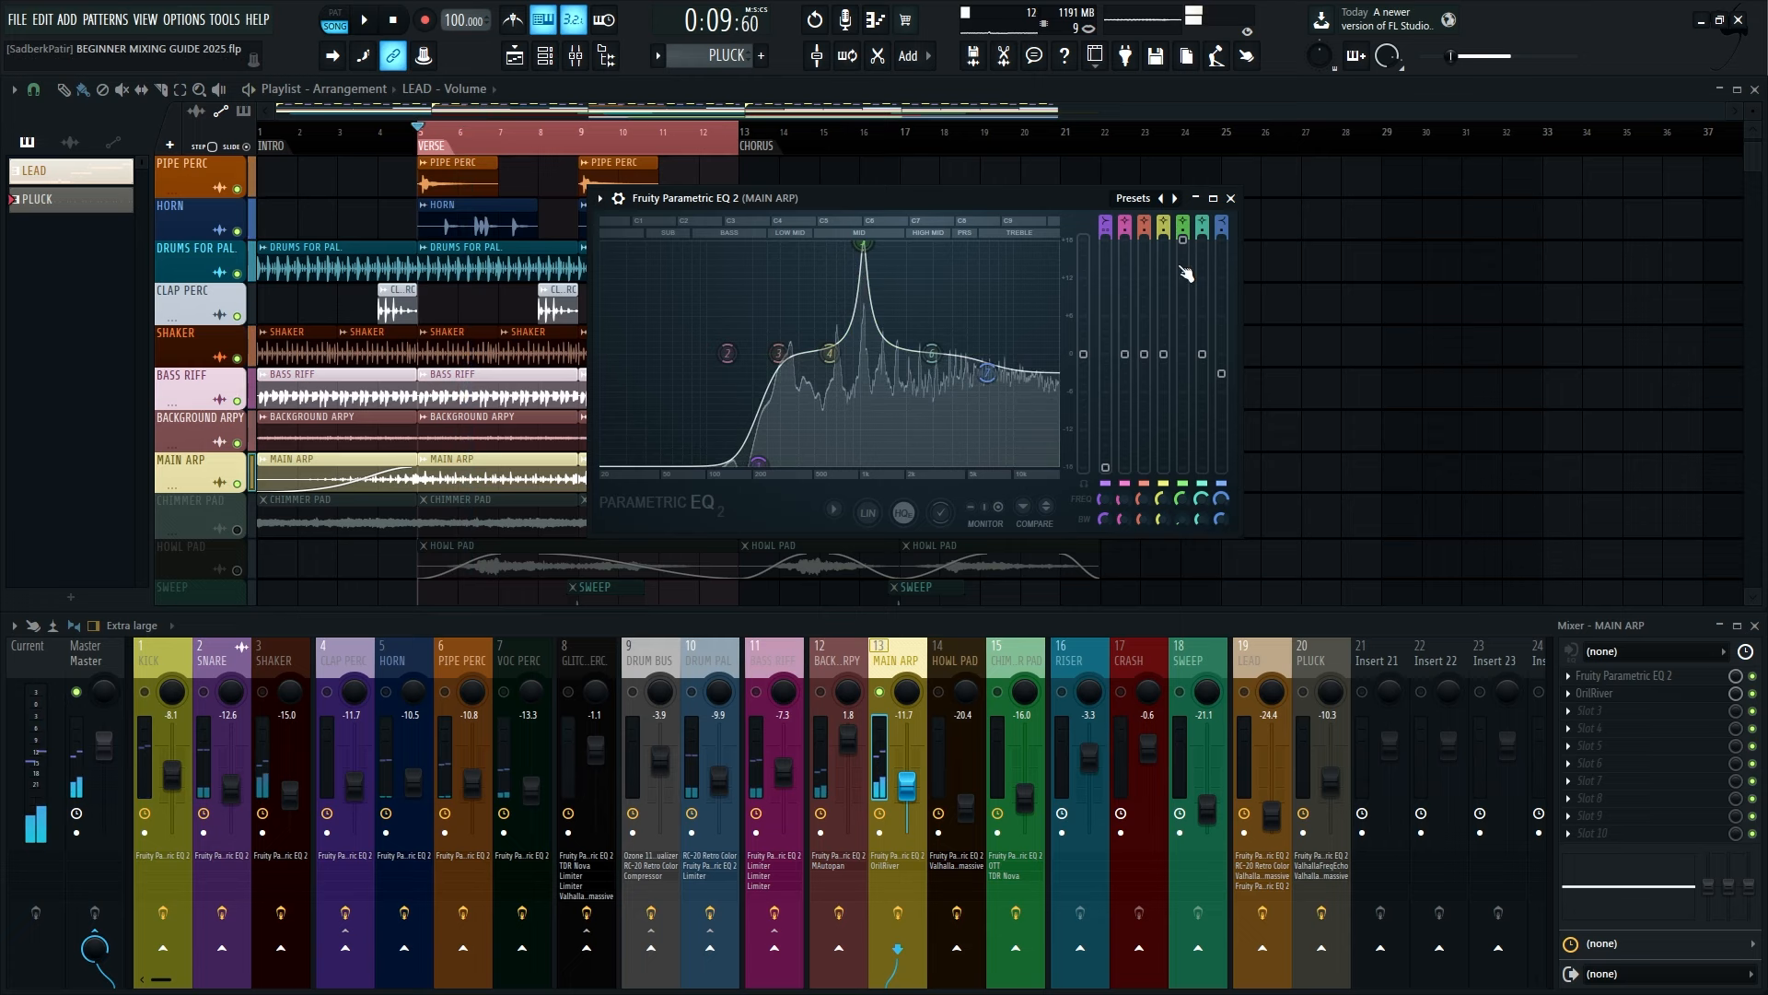
drag(863, 361, 862, 383)
key(space)
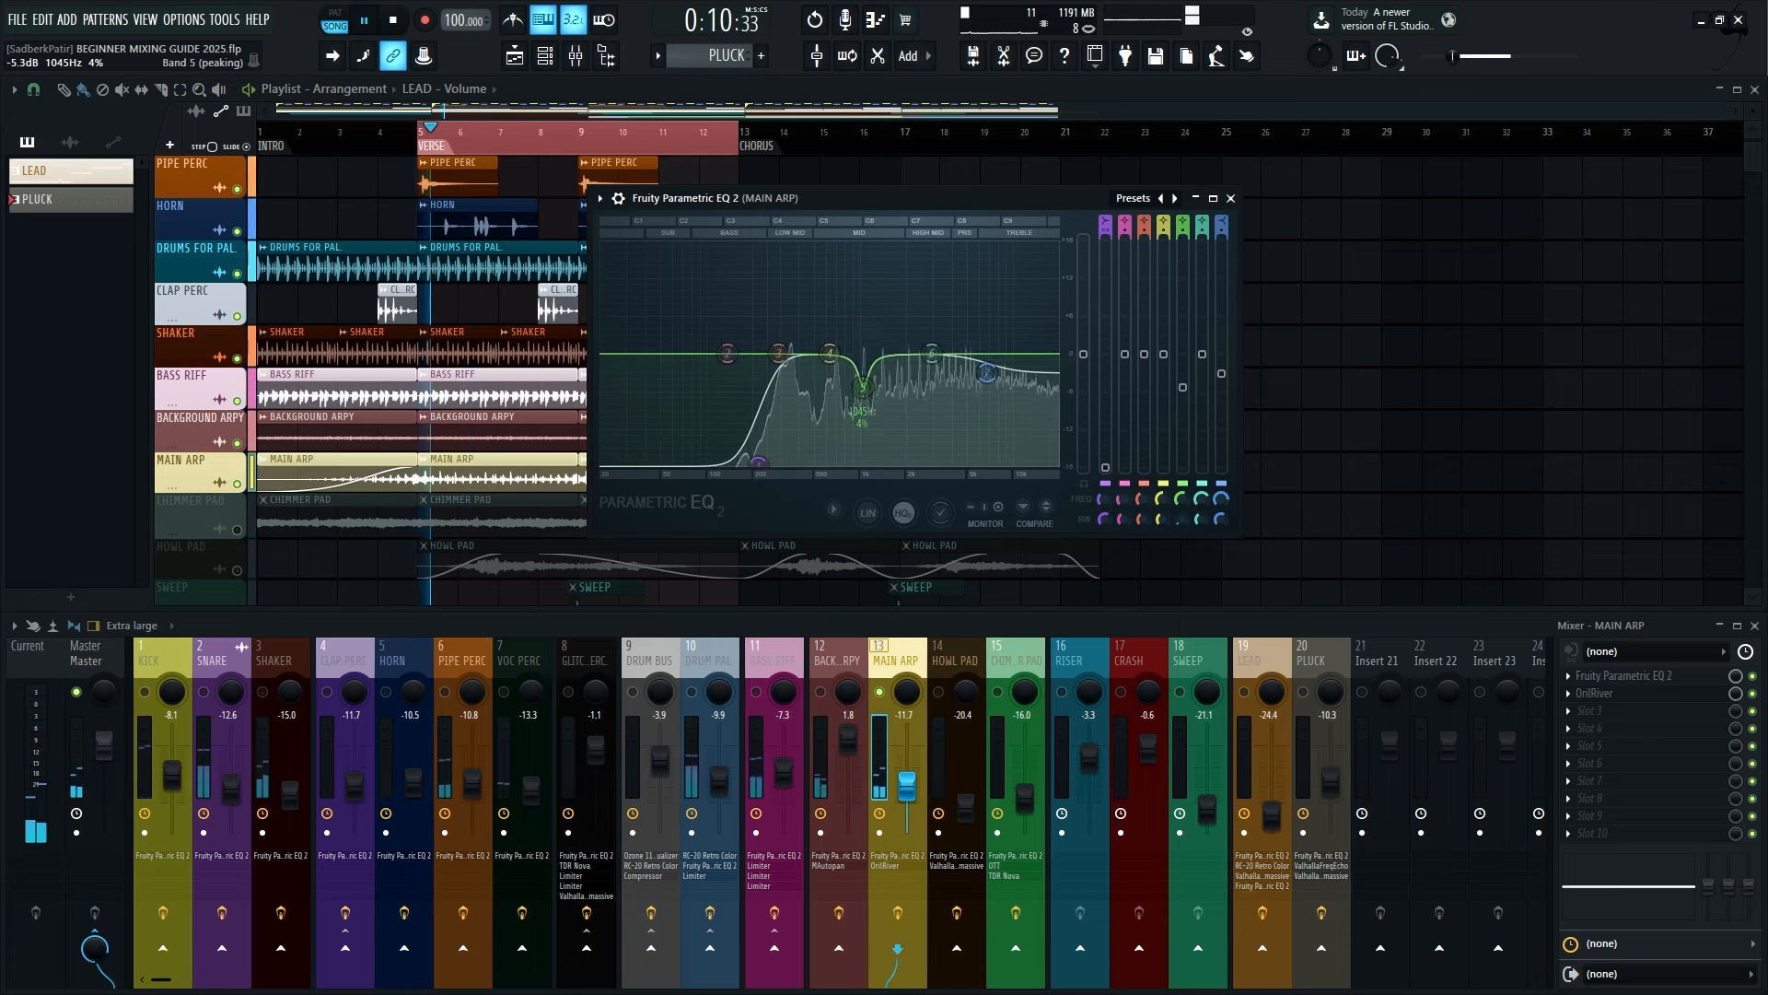
Set MAIN ARP's high-shelf EQ band 7 to about -3.6 dB at 6618 Hz while listening, and close the EQ
mouse_move(987, 372)
mouse_down()
mouse_move(990, 296)
mouse_move(989, 377)
mouse_up()
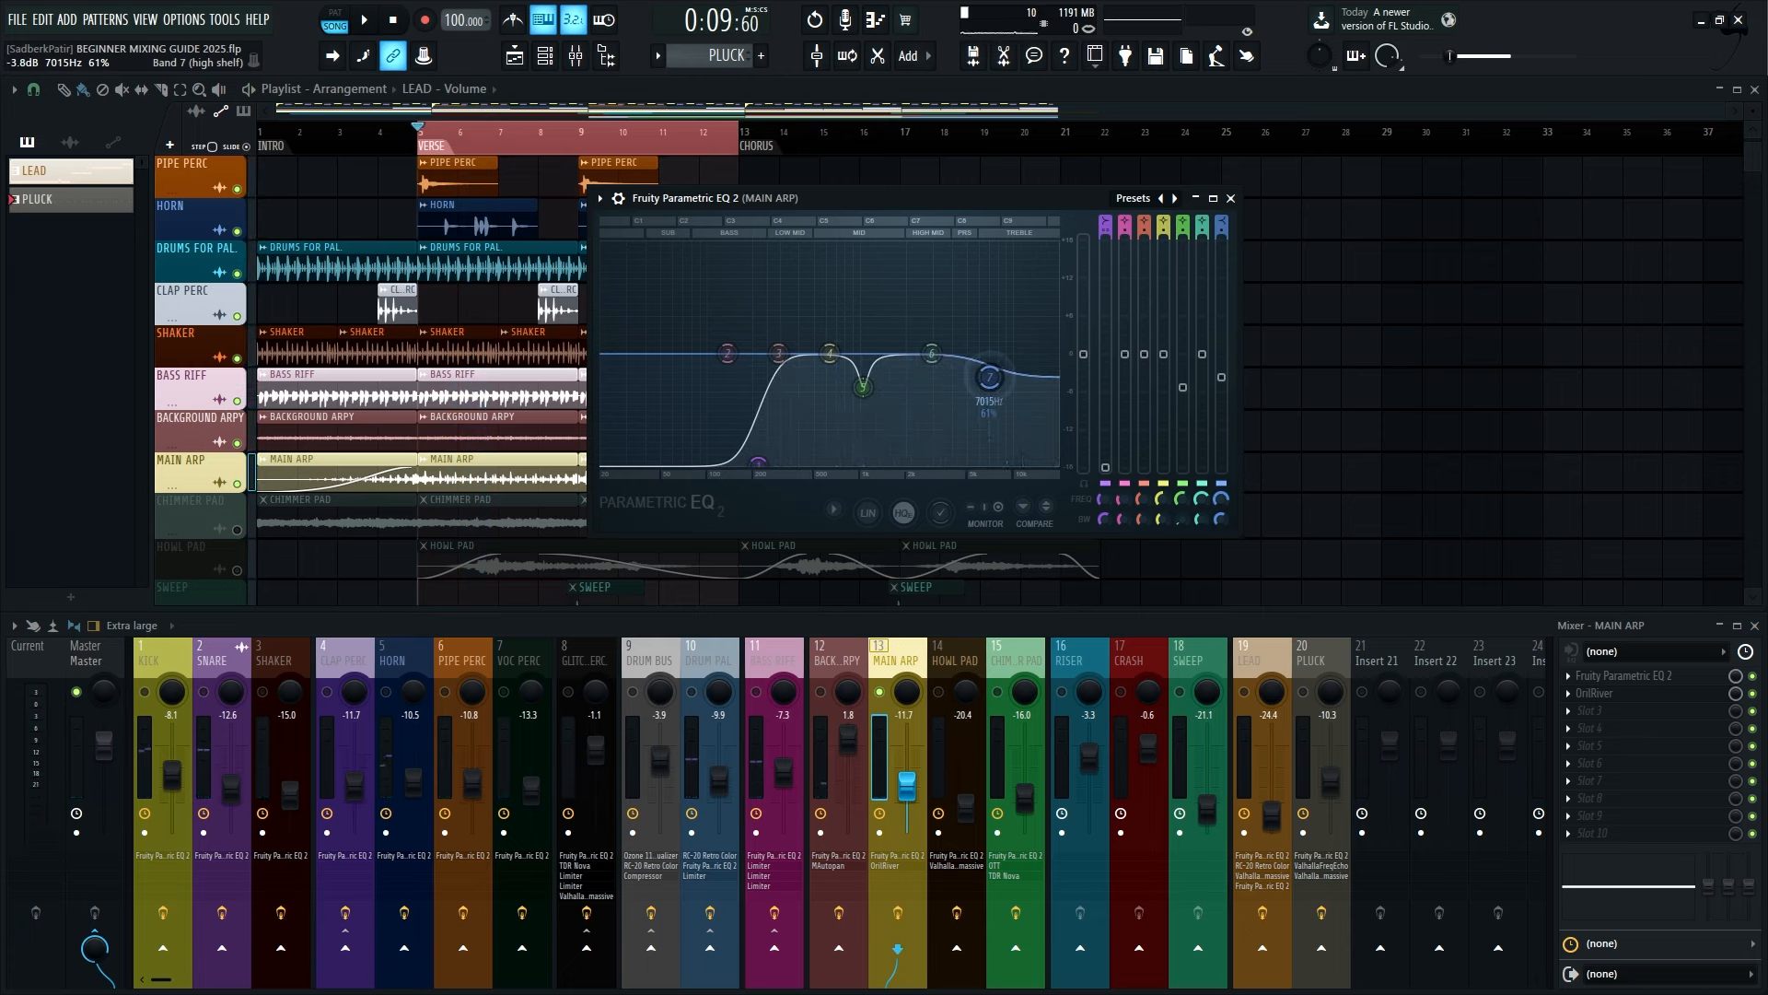
key(space)
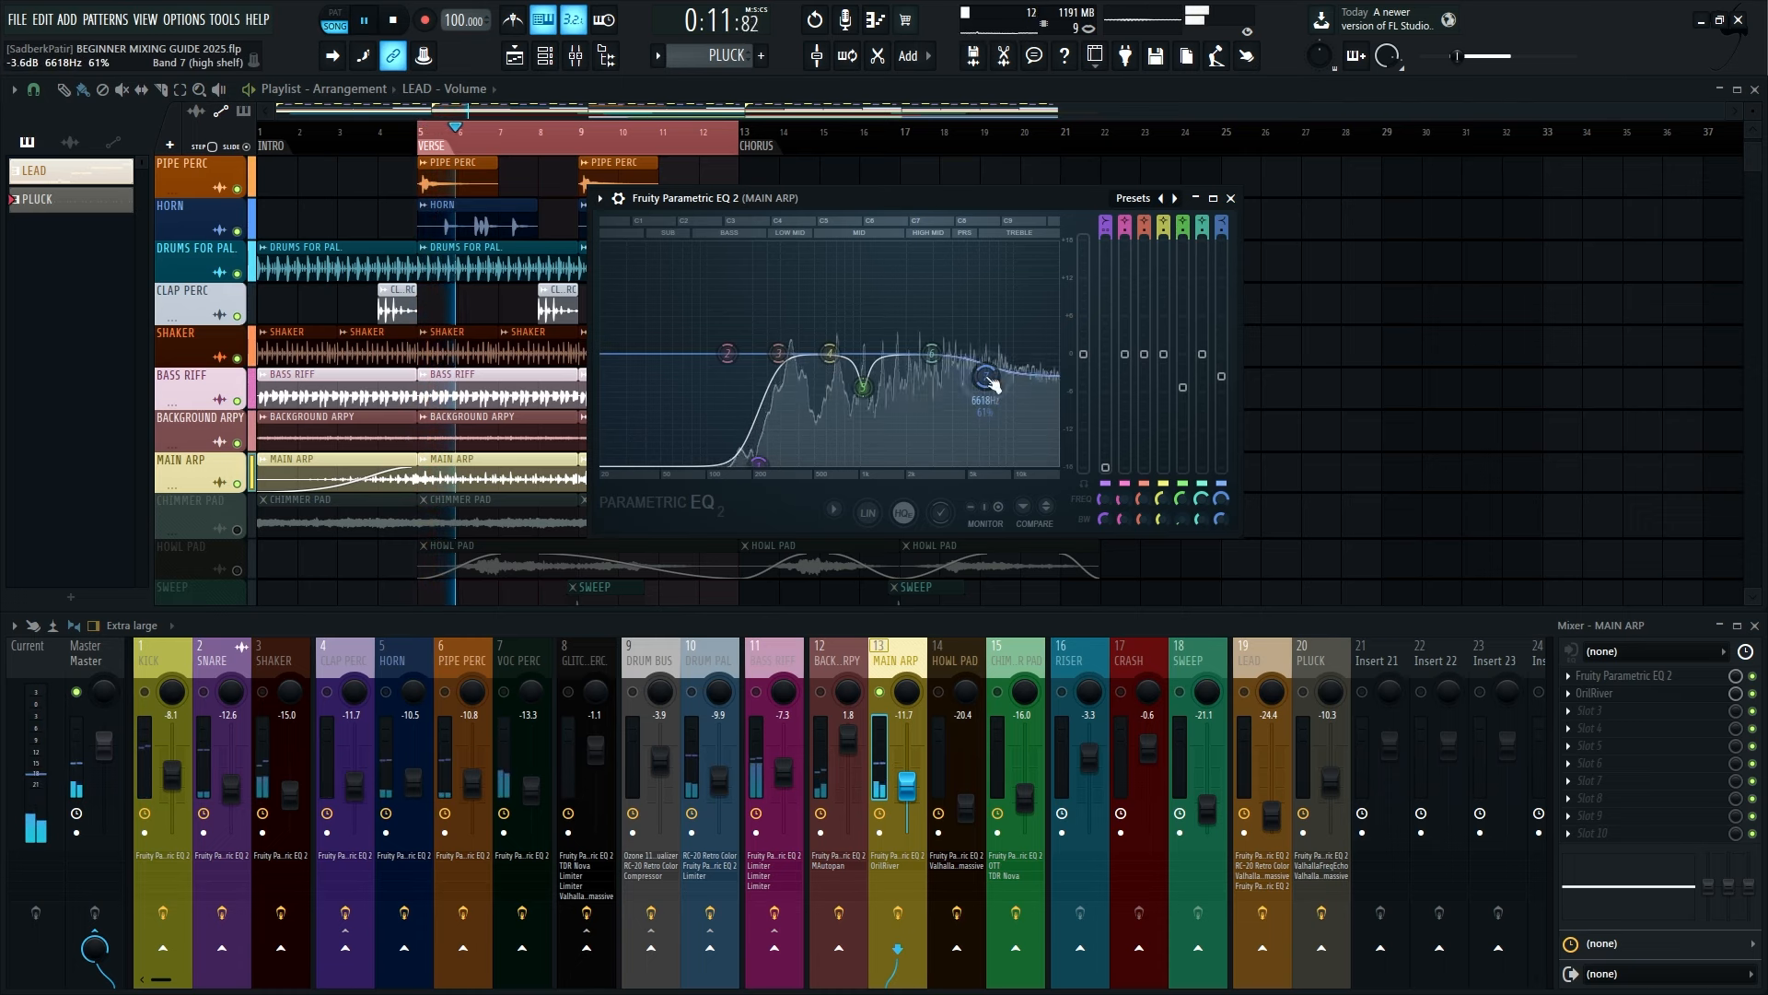
key(space)
click(1231, 198)
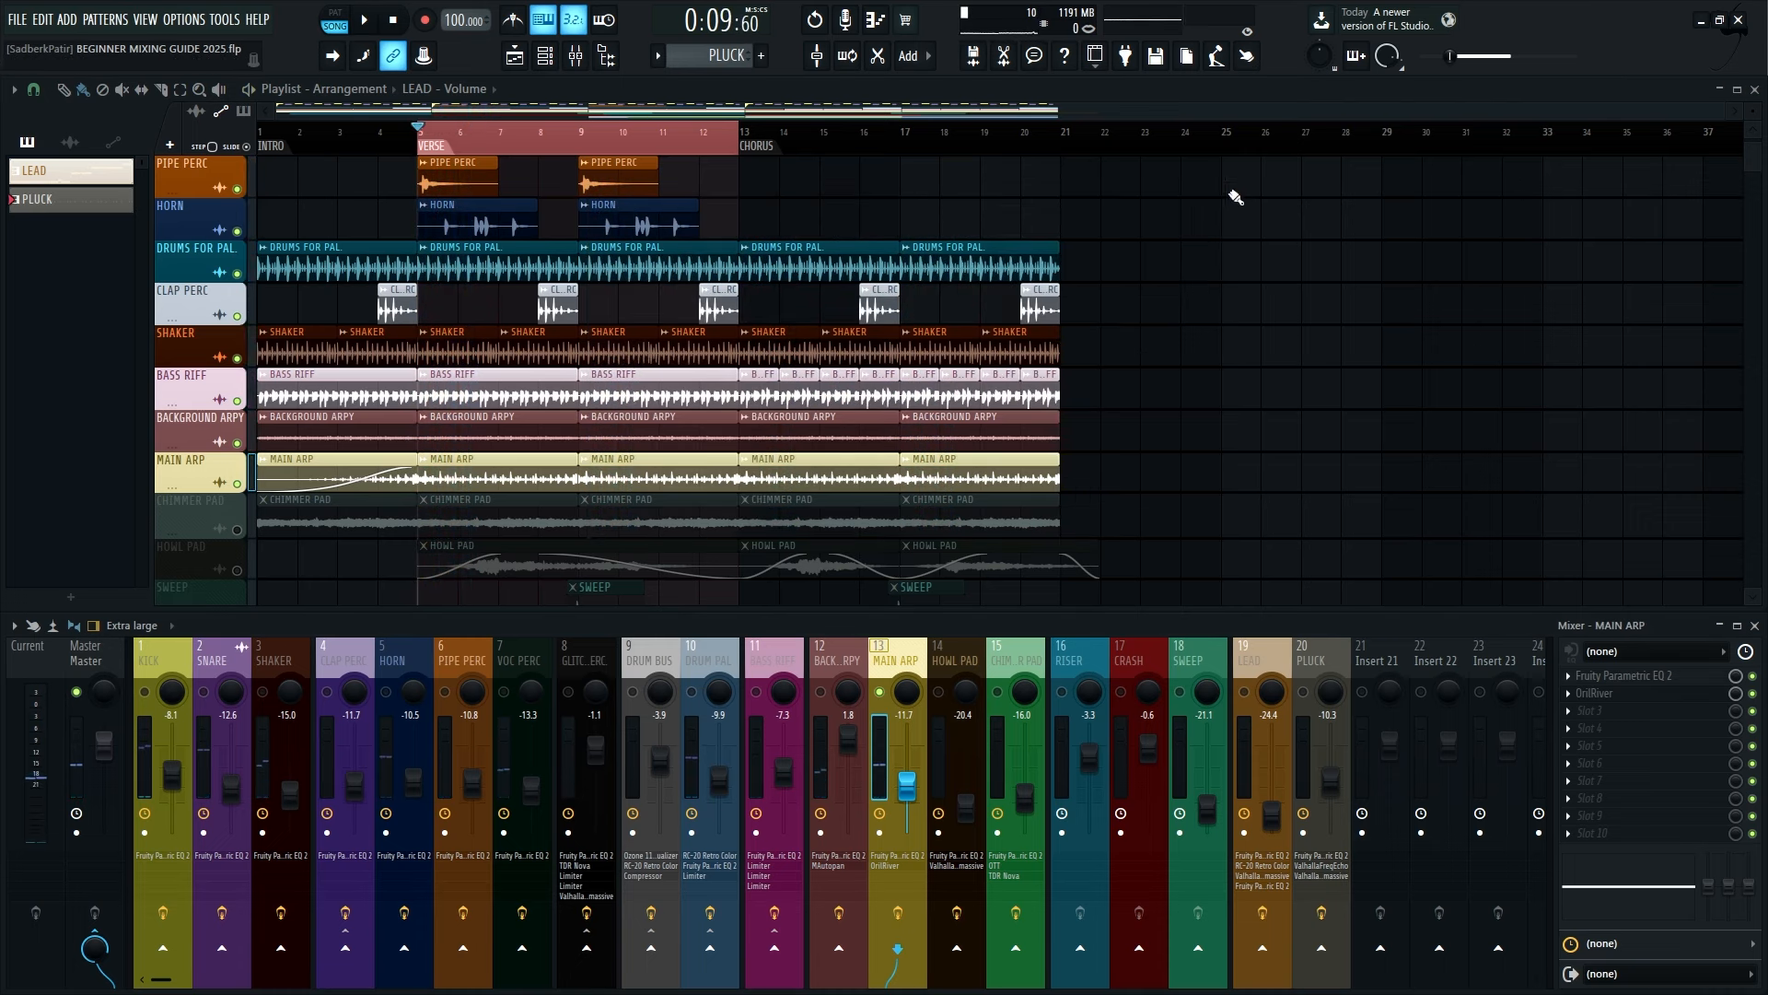
Open the OrilRiver reverb on MAIN ARP and play the verse with it bypassed and enabled for comparison
key(space)
click(1602, 692)
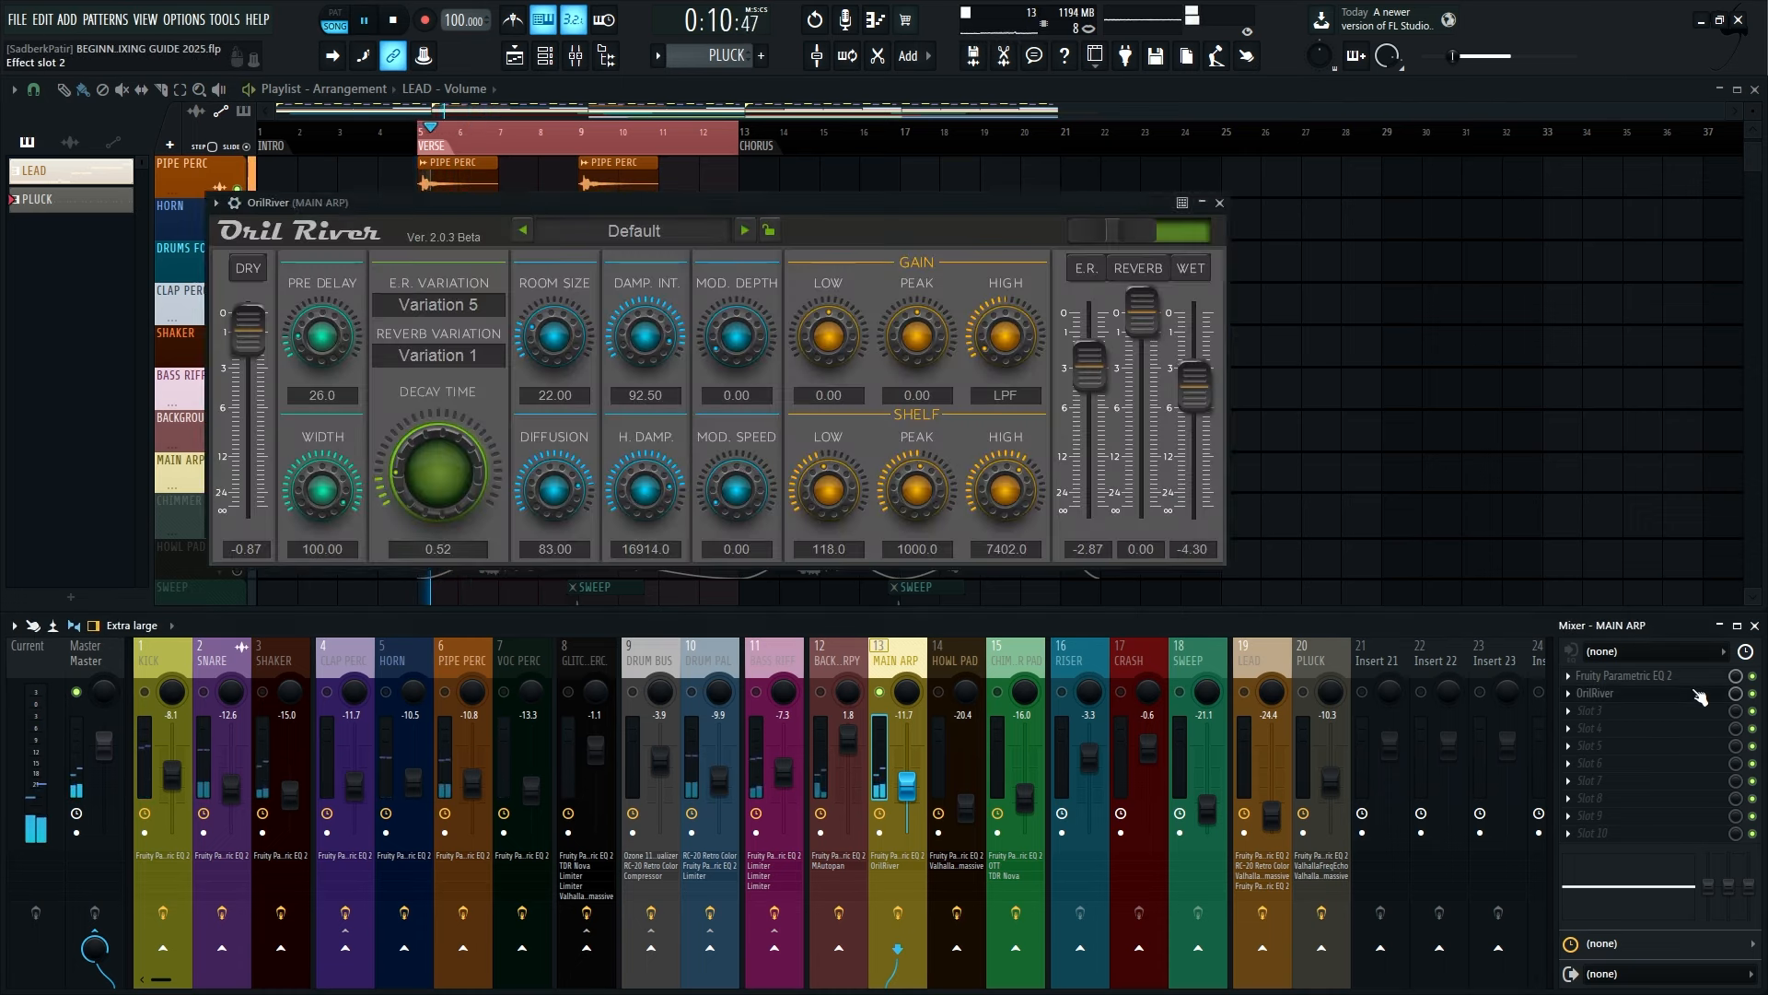
key(space)
click(1752, 694)
key(space)
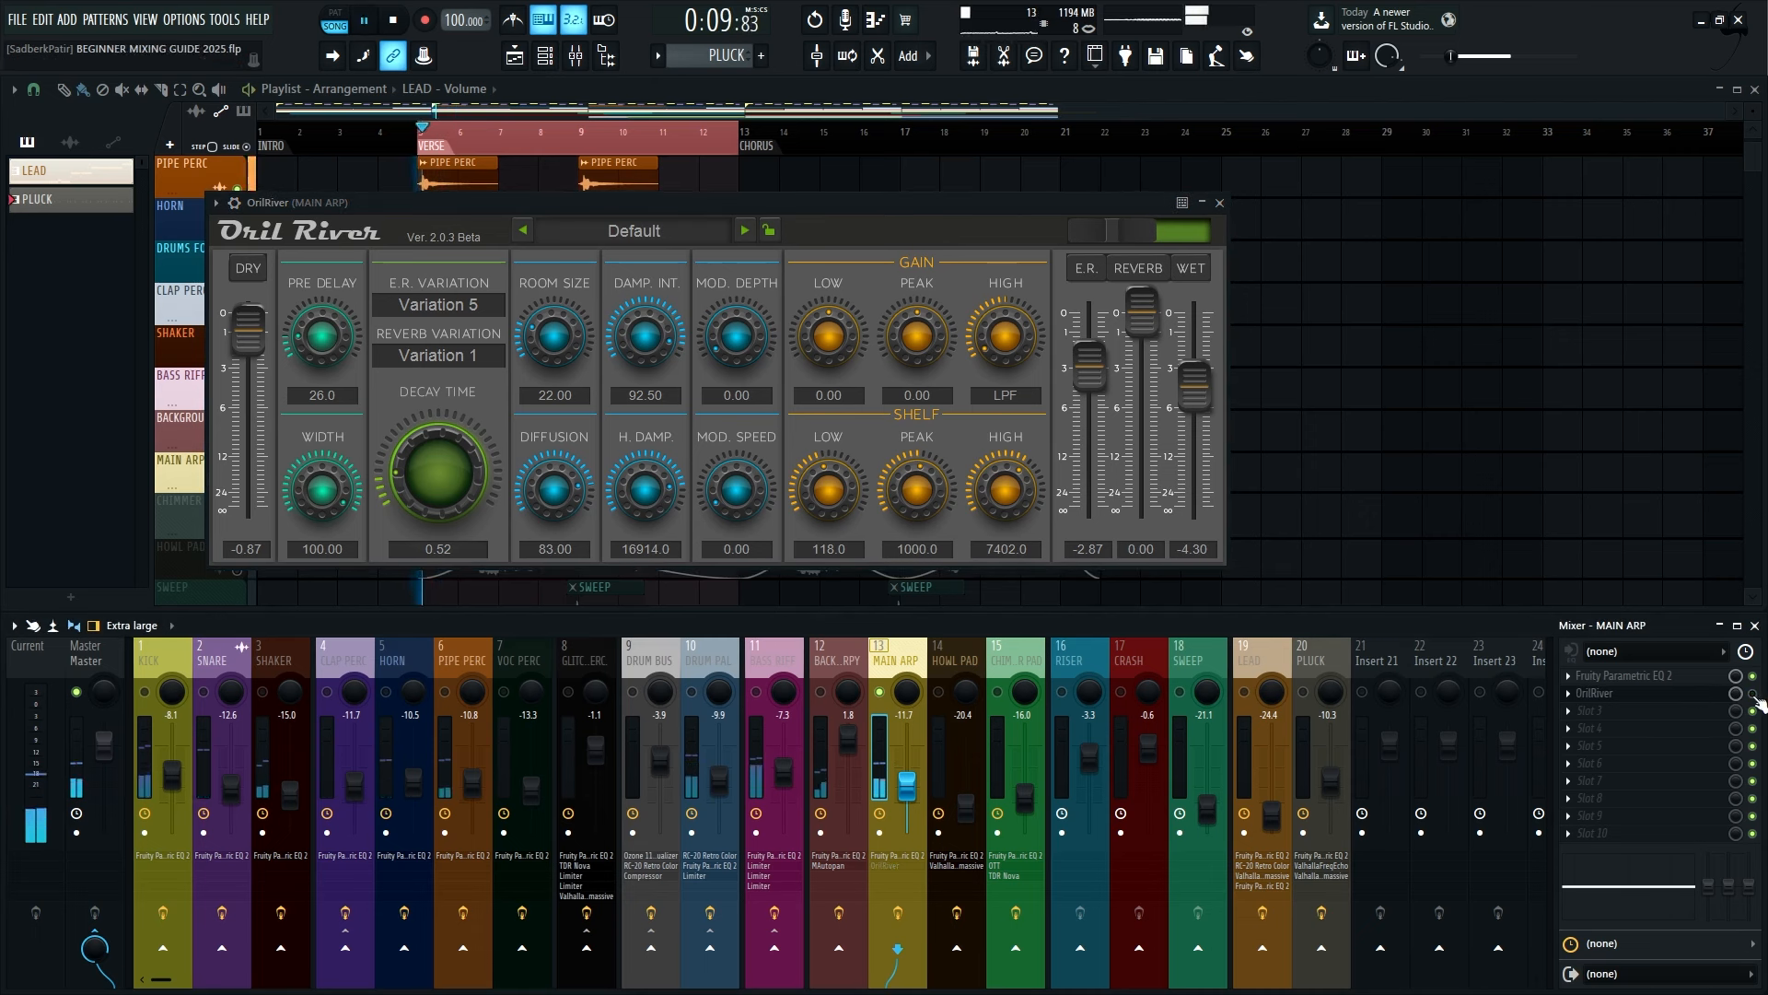
click(1685, 694)
click(1684, 693)
drag(295, 203, 350, 218)
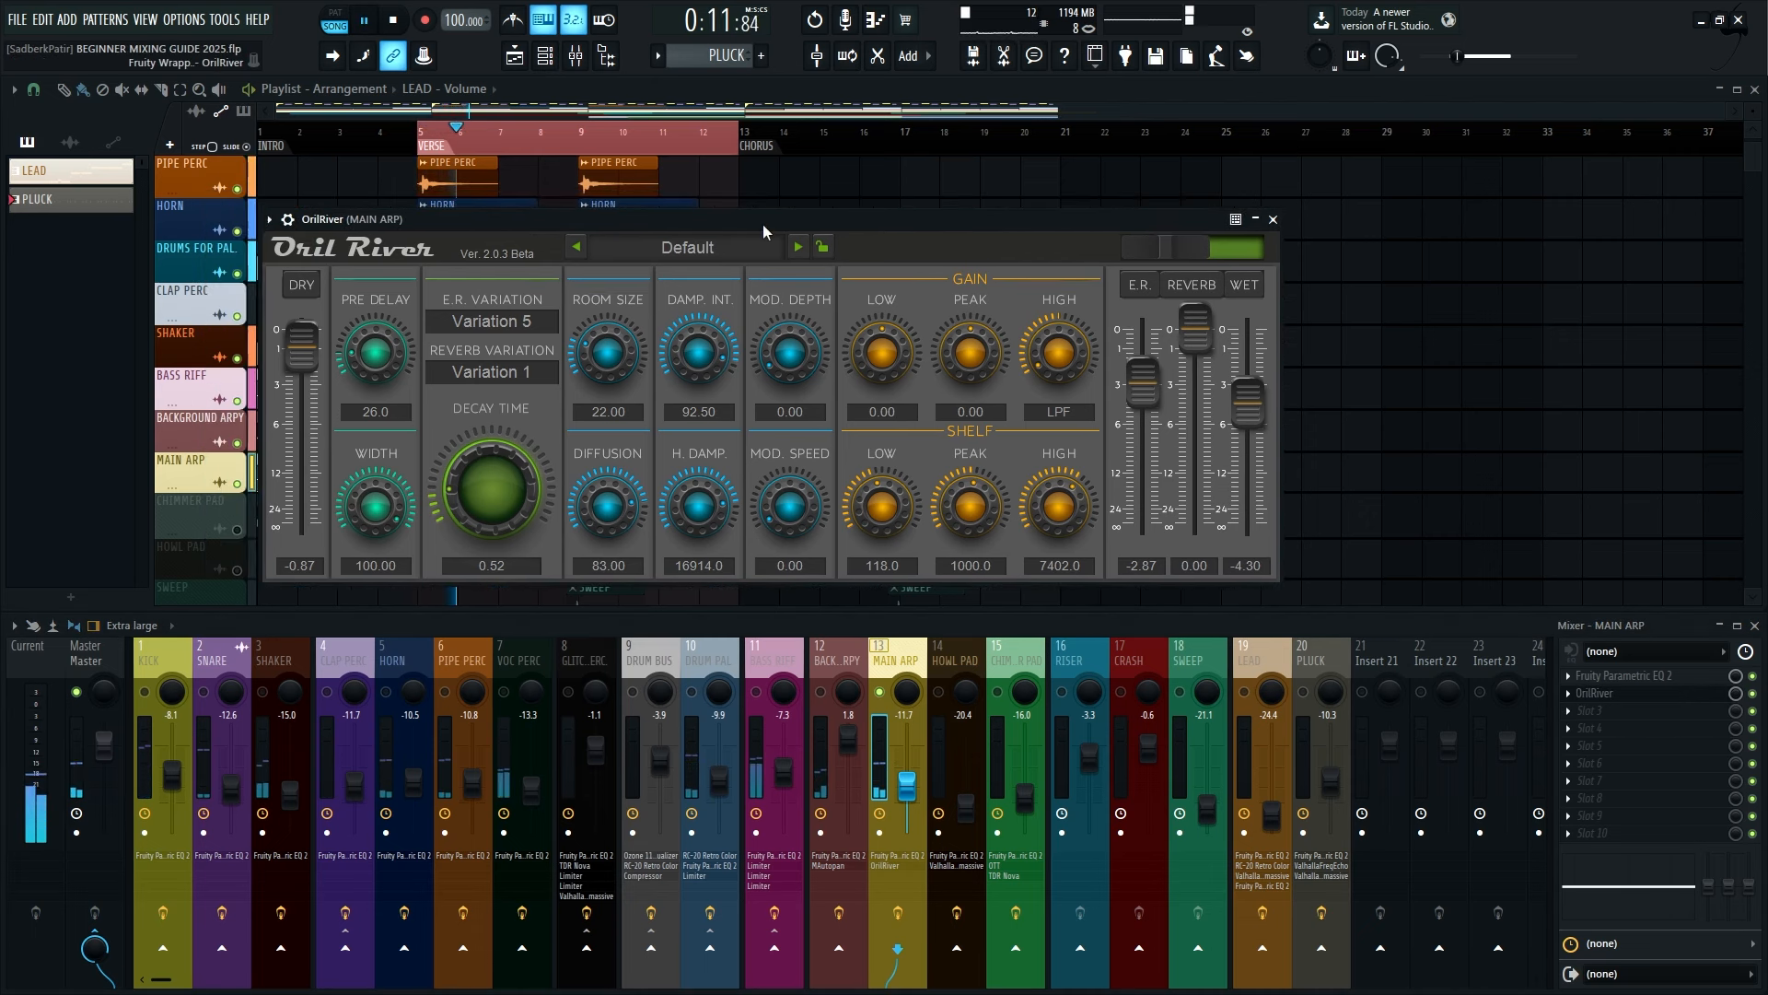
key(space)
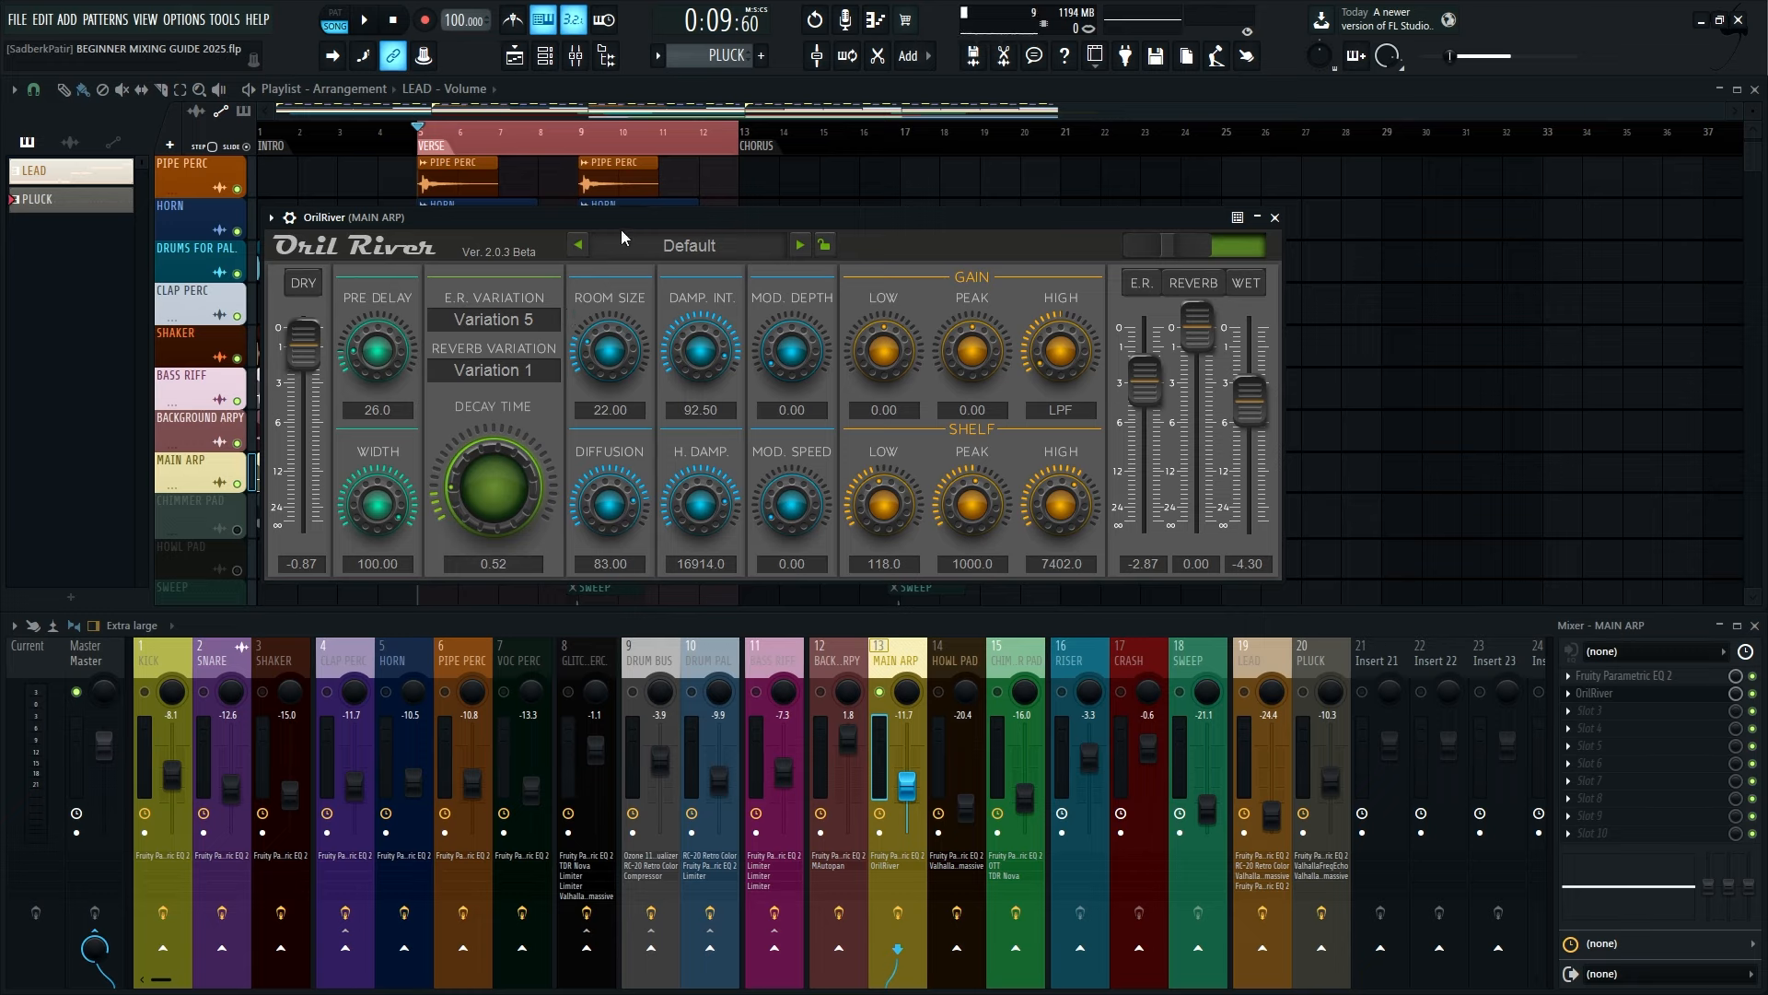
Examine the pre-delay control of the OrilRiver reverb on MAIN ARP
drag(538, 219, 600, 215)
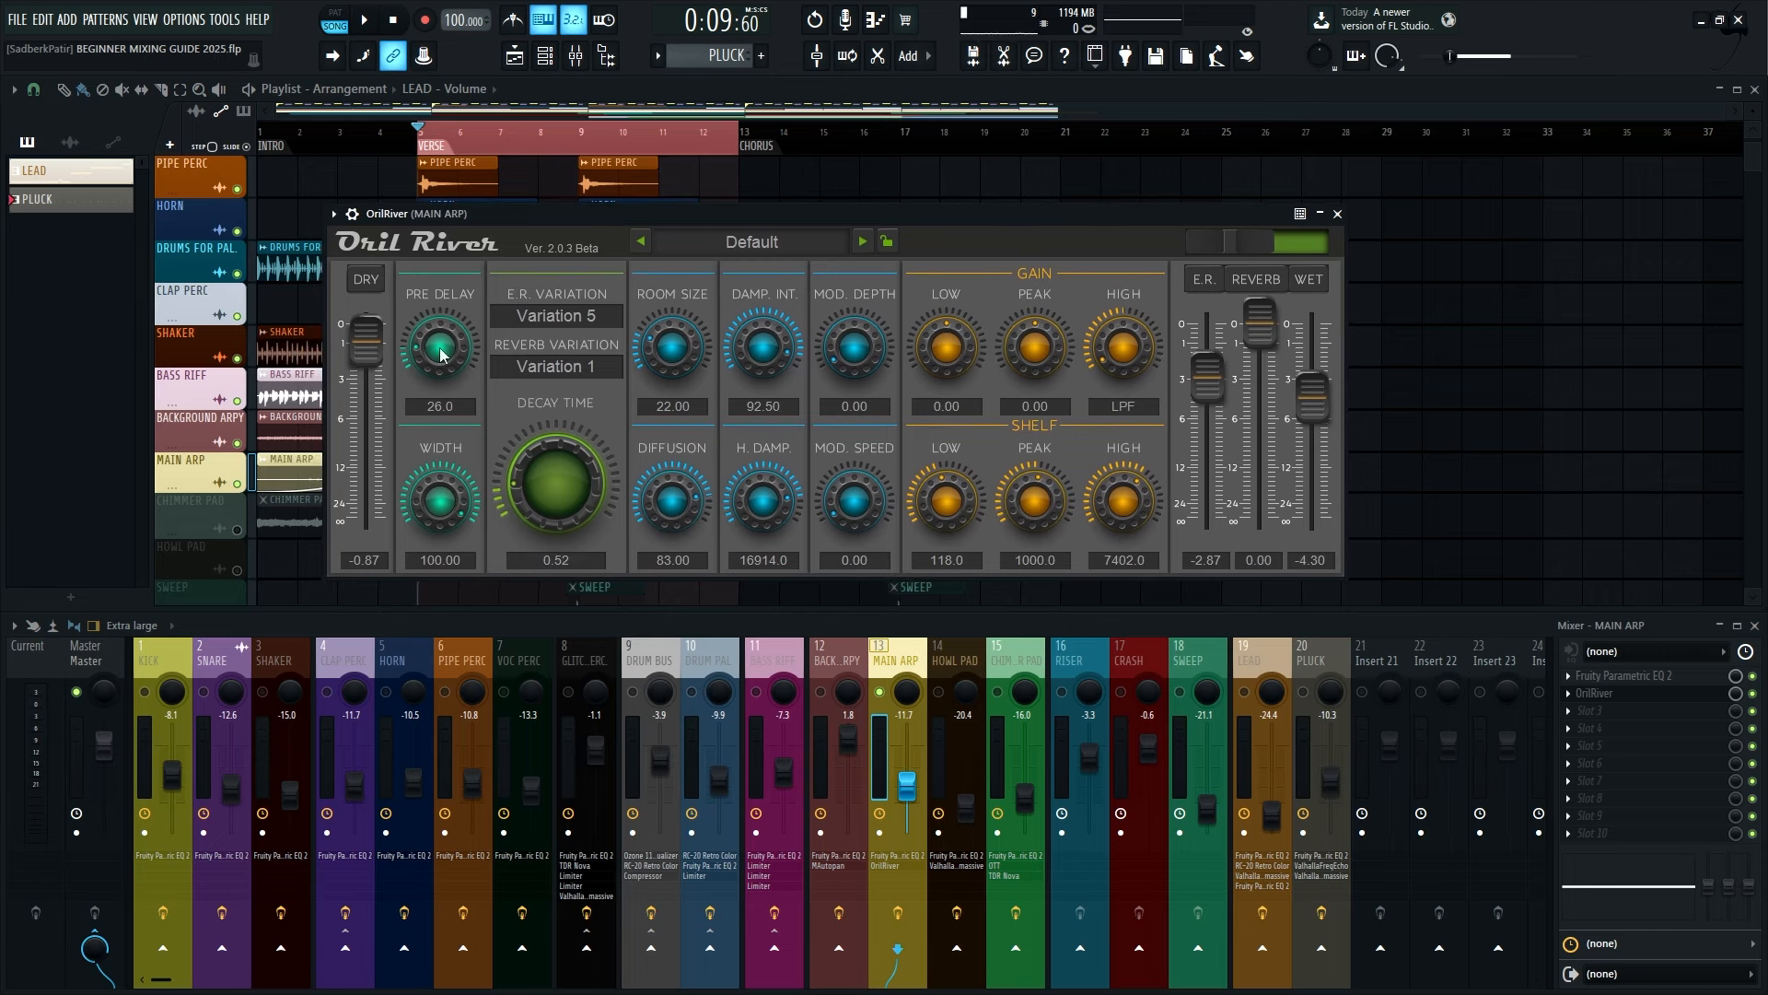
drag(449, 351, 462, 358)
scroll(567, 506, down, 3)
key(space)
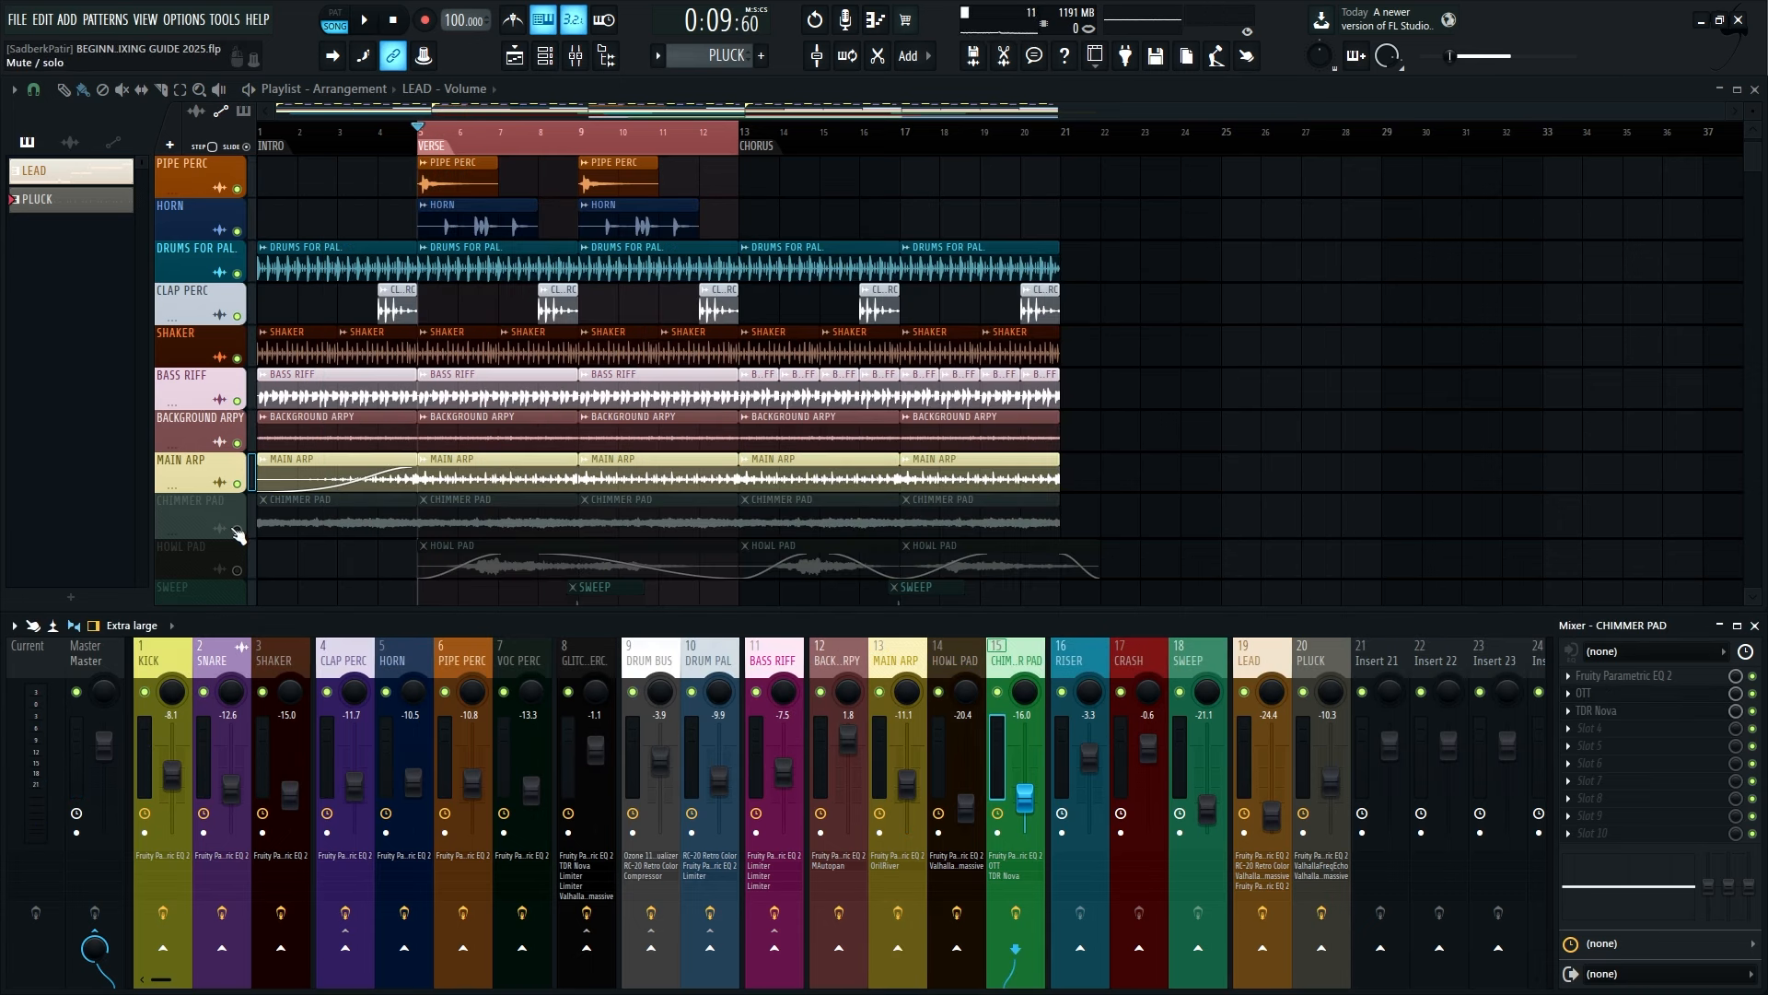
Unmute the CHIMMER PAD playlist track, solo its mixer track, and listen to it from the start of the verse
click(237, 531)
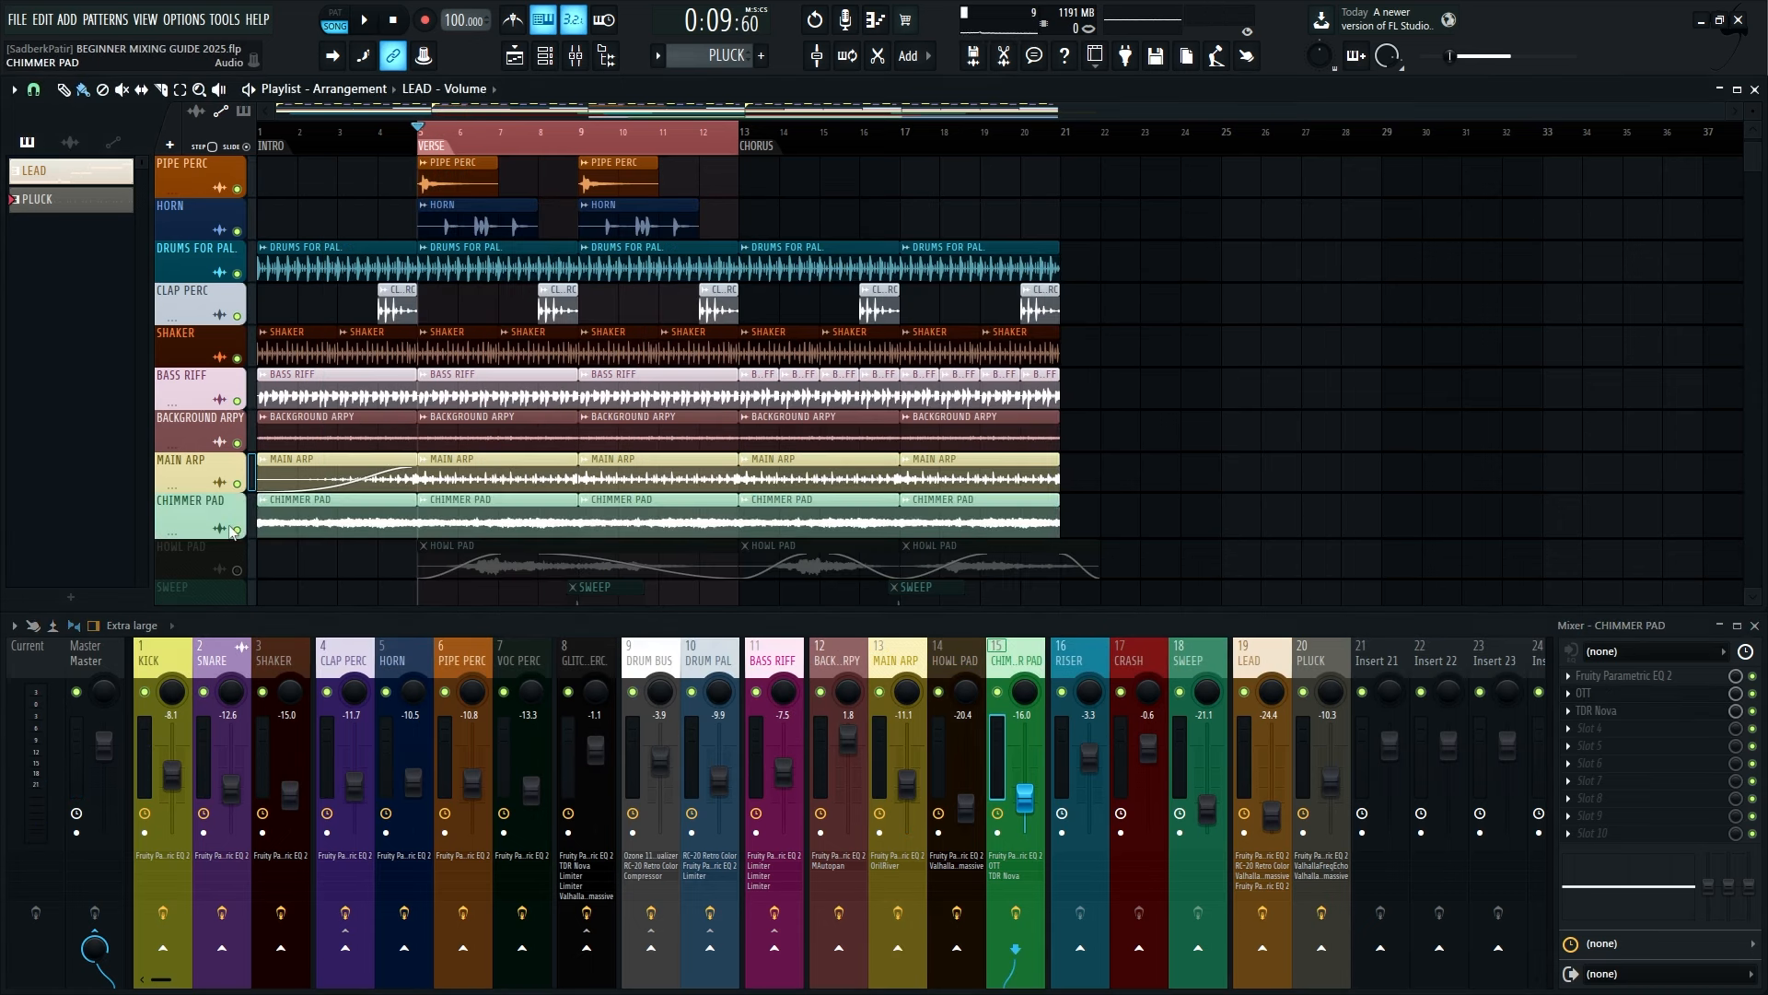
right_click(997, 691)
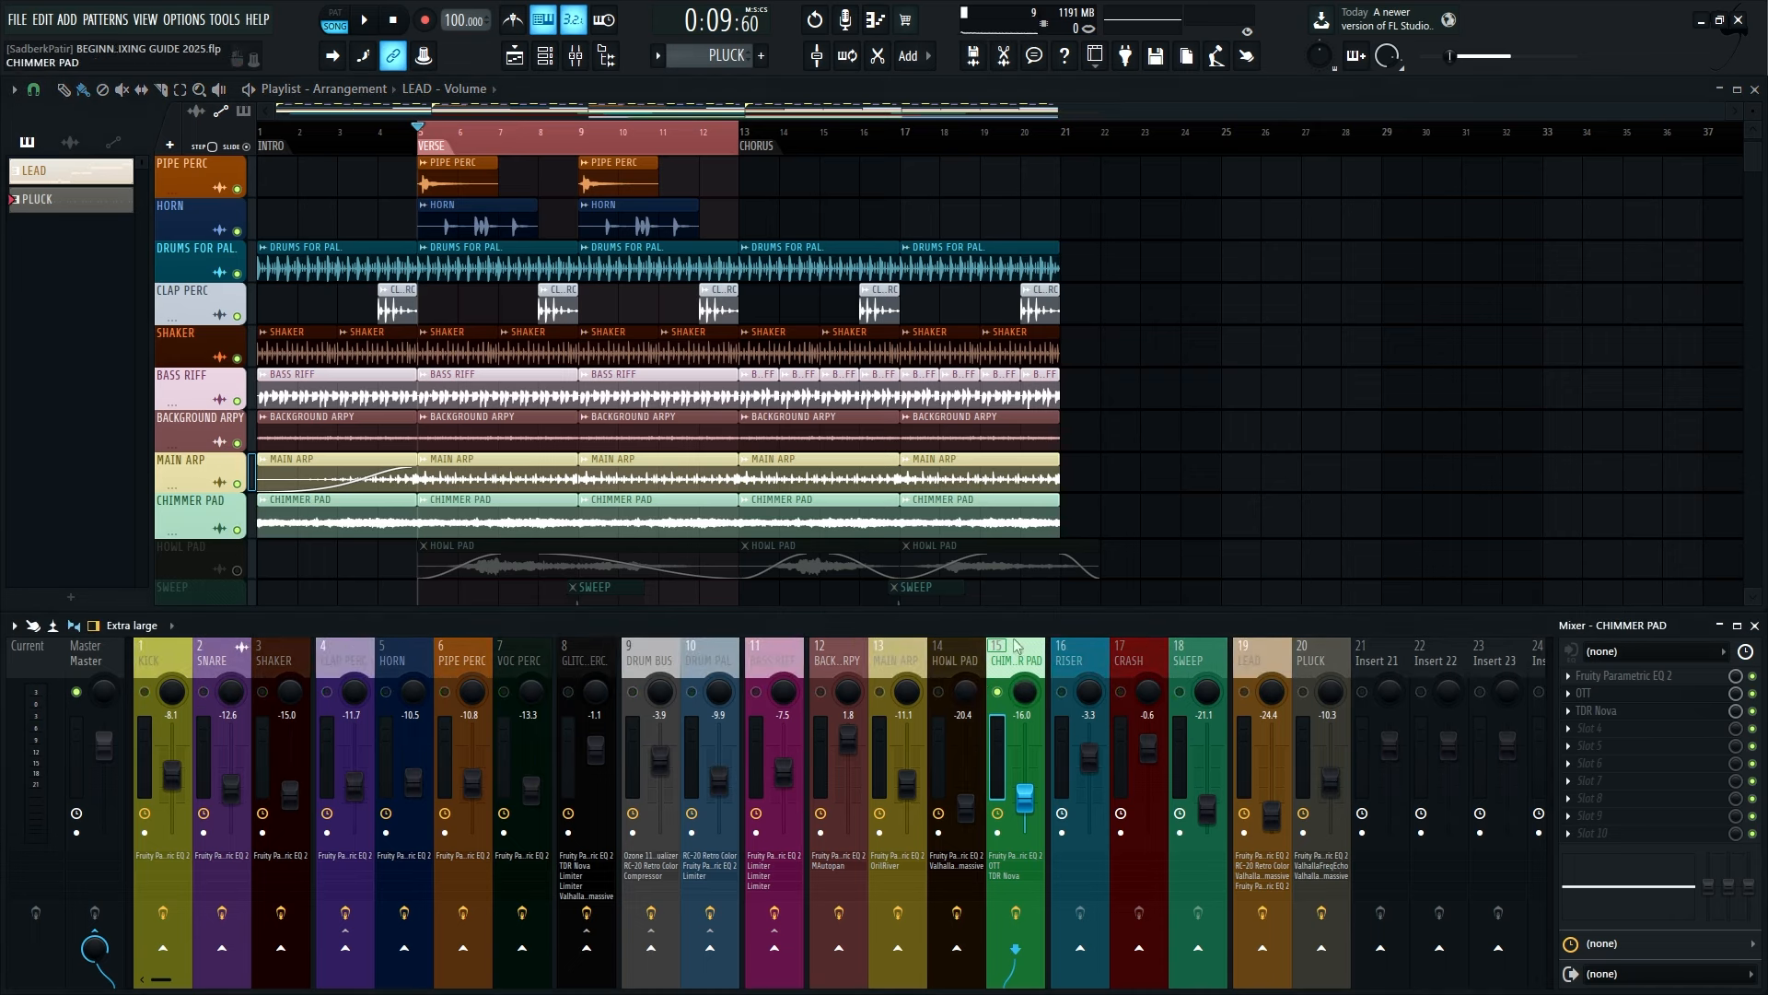
key(space)
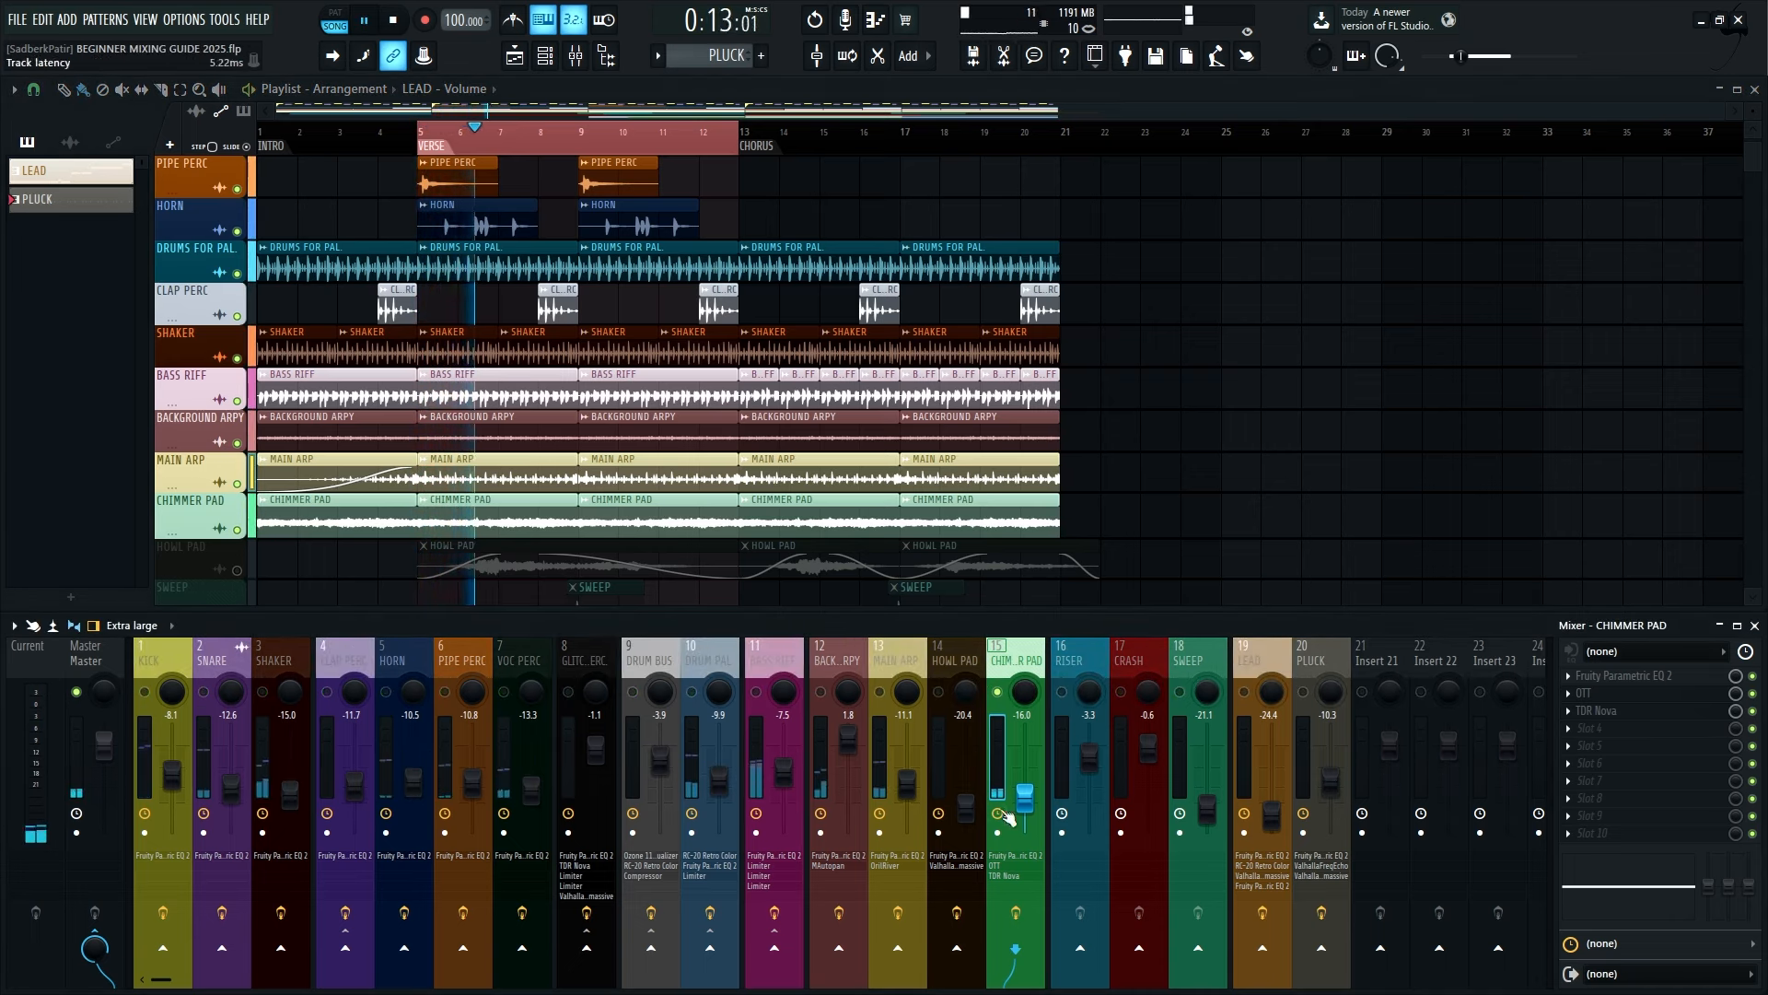
key(space)
Play the verse with CHIMMER PAD's effects bypassed, and re-enable them when playback is stopped
click(1015, 913)
key(space)
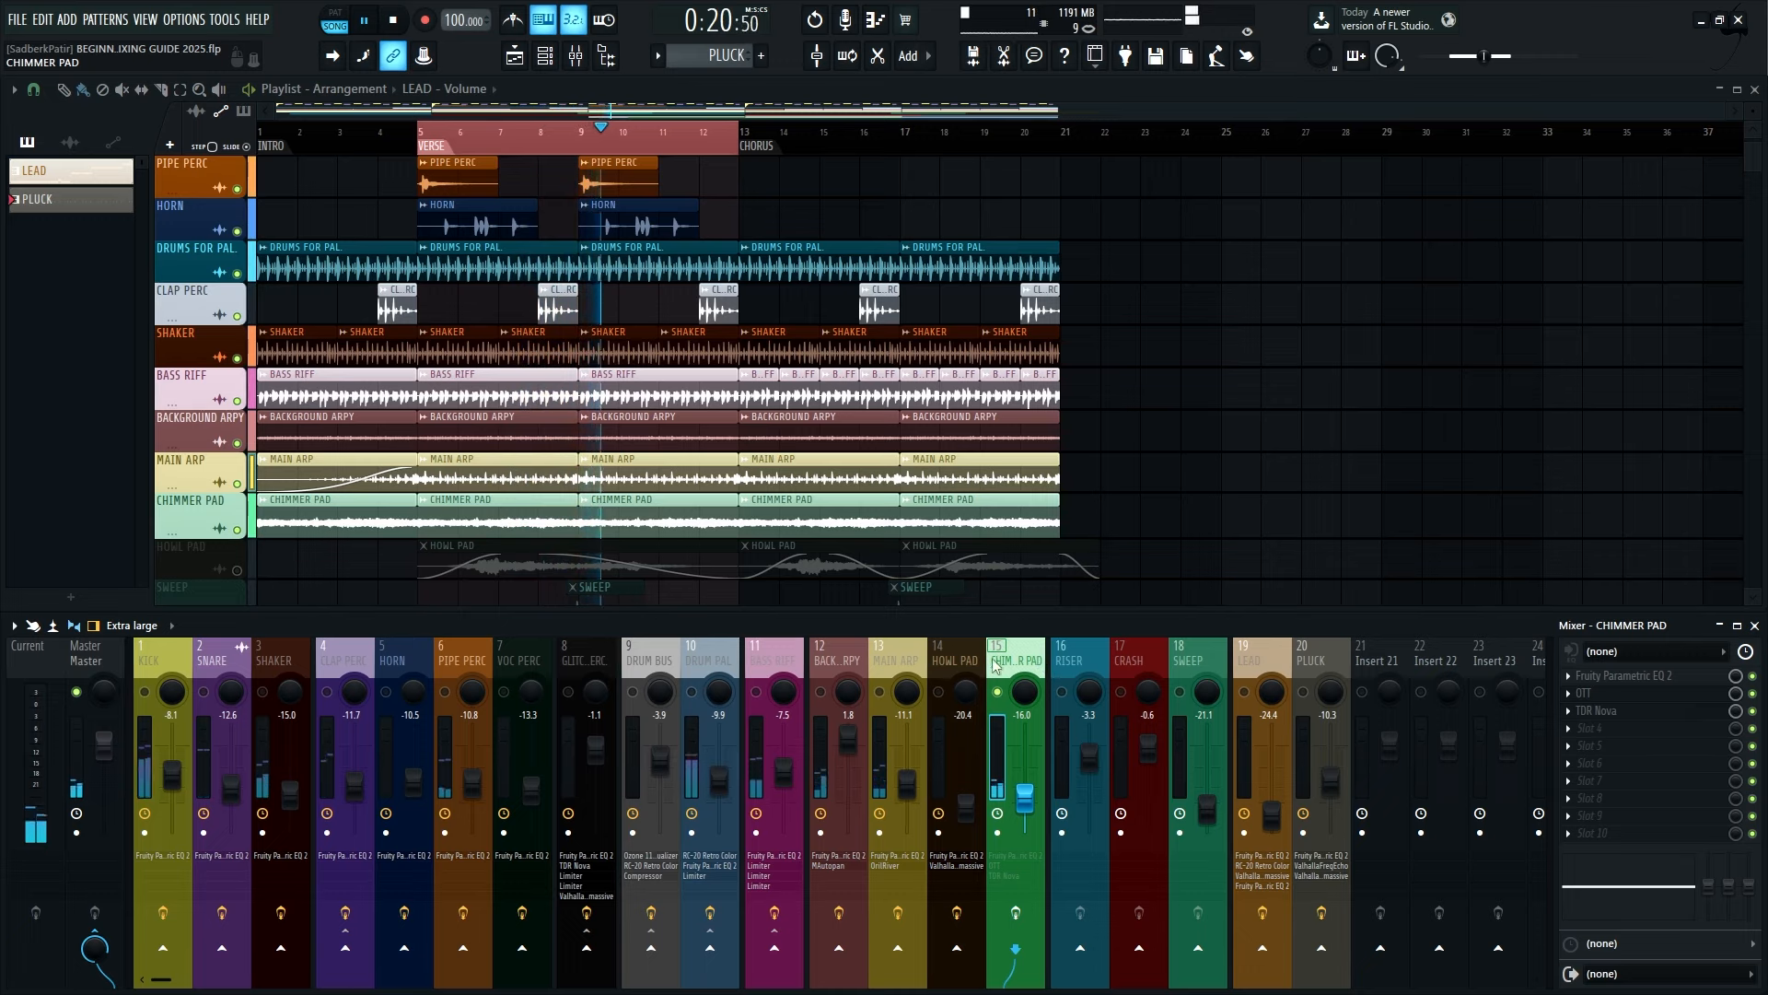
key(space)
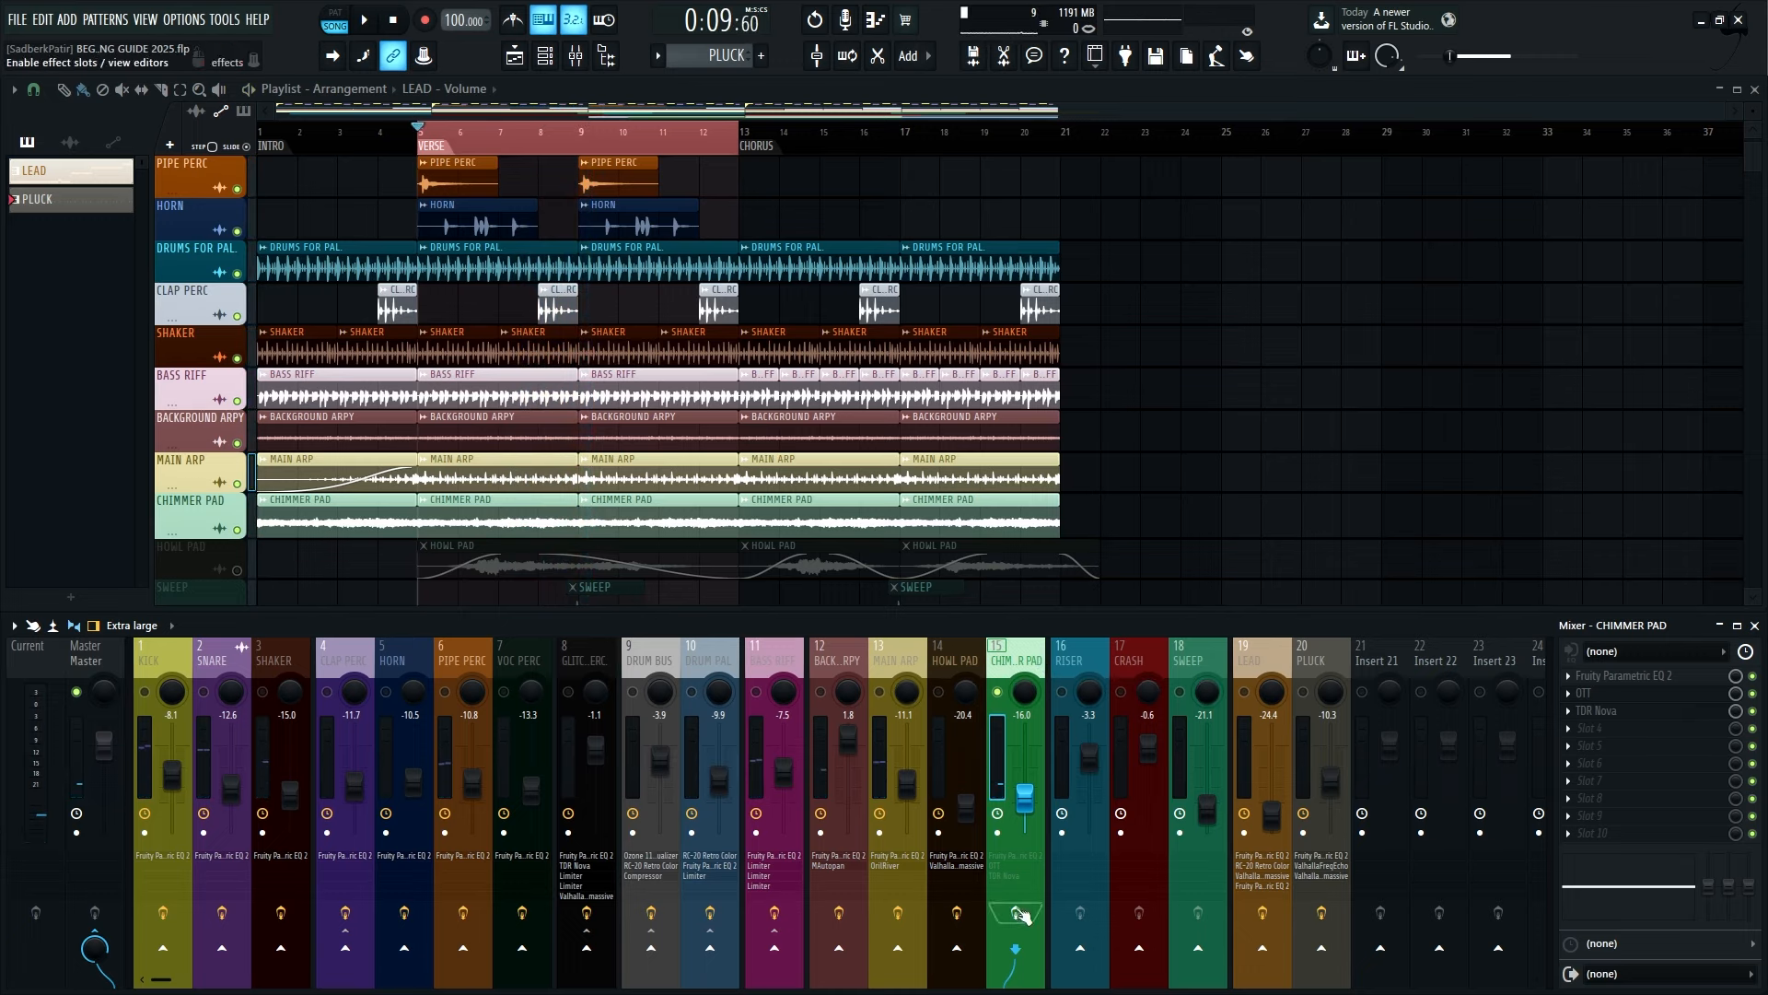
click(1018, 913)
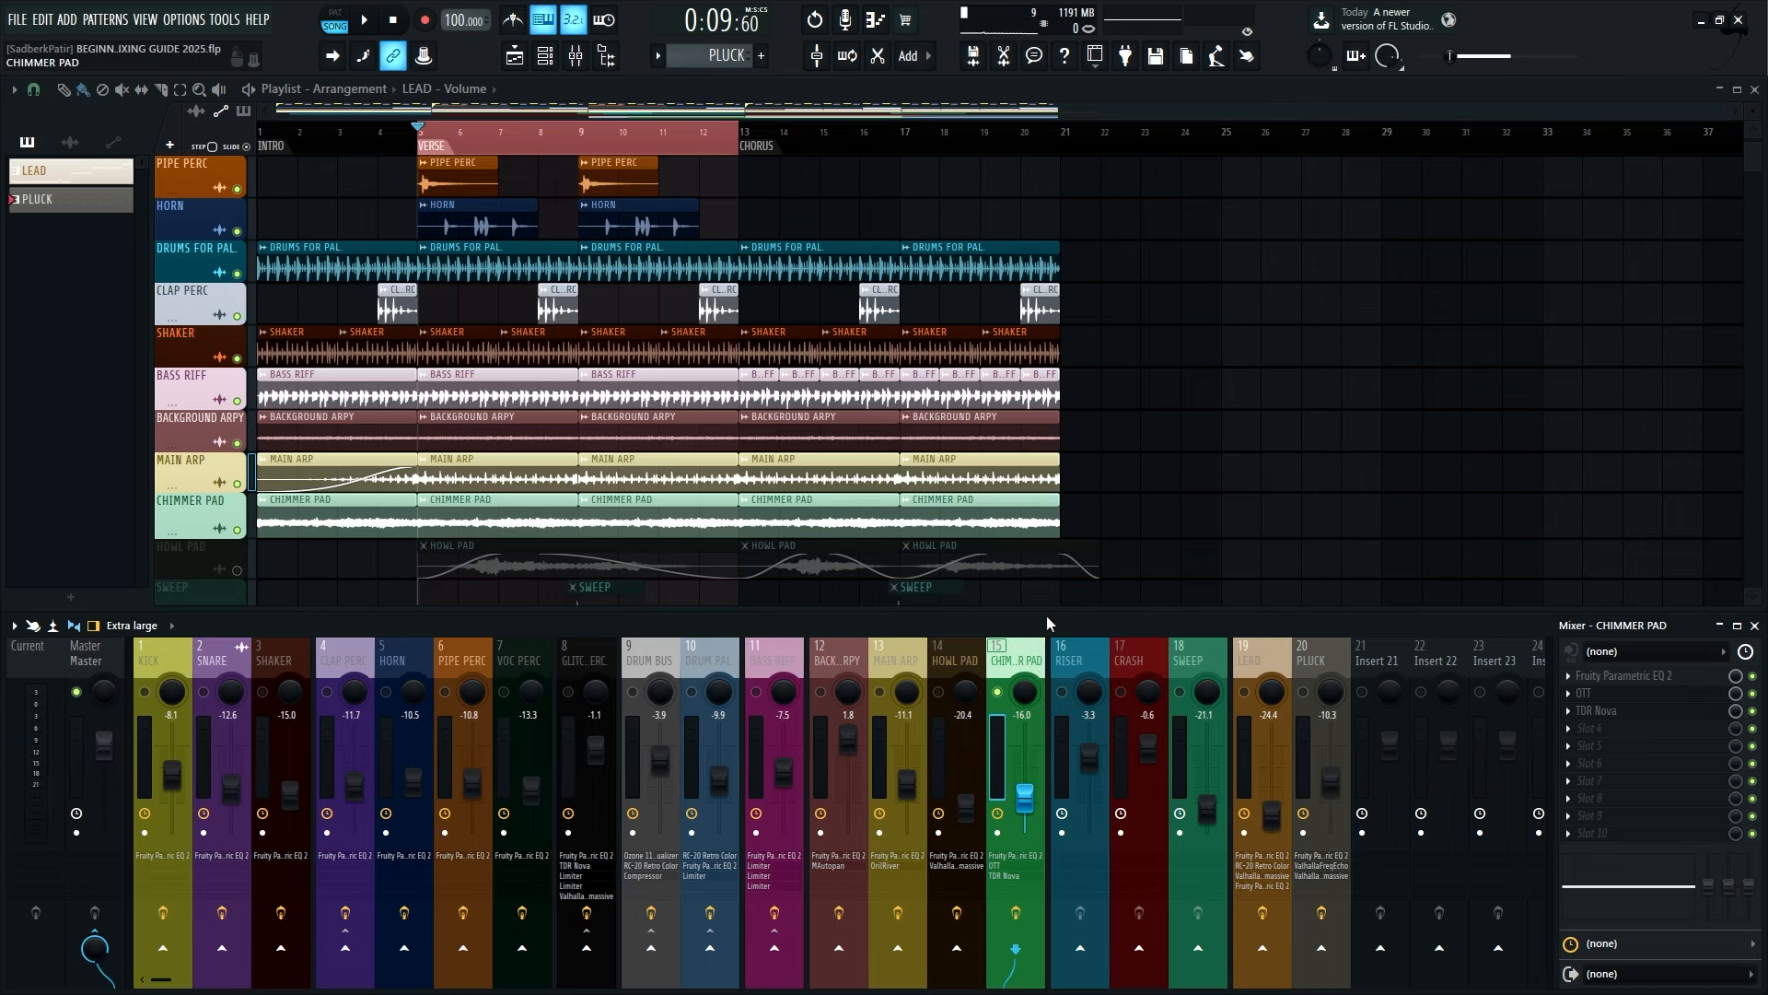
Compare CHIMMER PAD's level meters with its effects bypassed and enabled in an enlarged mixer, restoring the mixer's height when done
drag(1055, 612, 1054, 293)
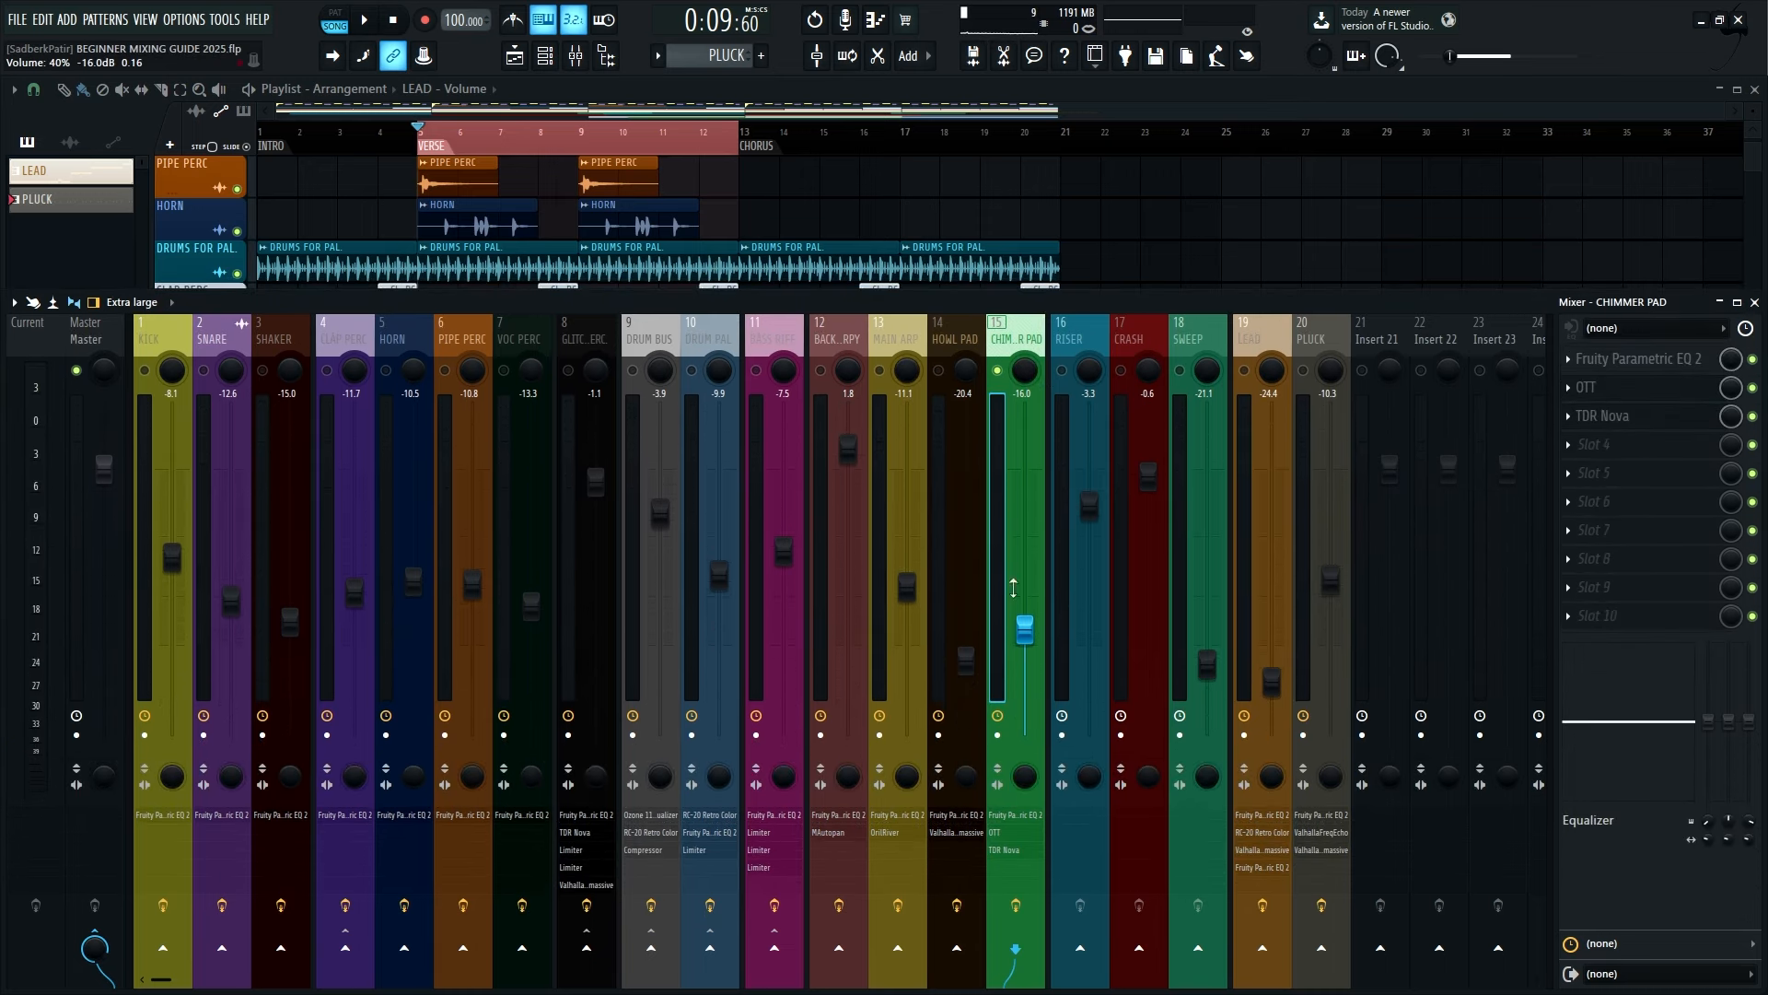
key(space)
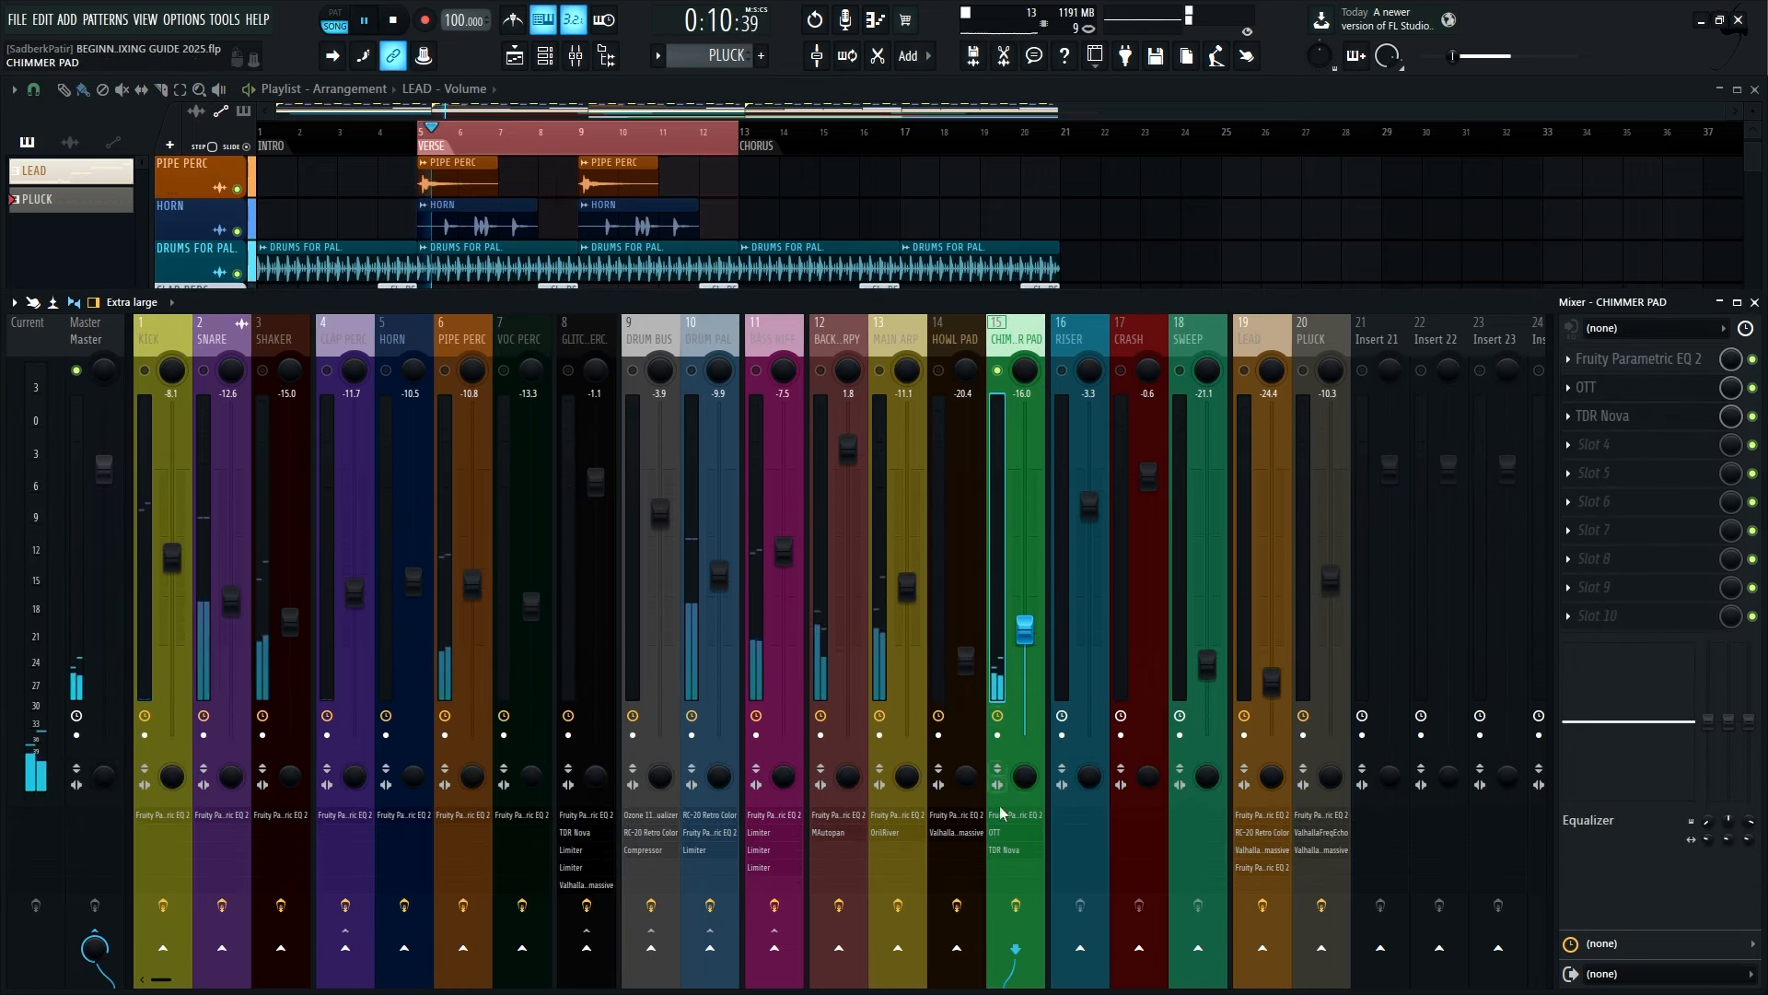
click(1018, 907)
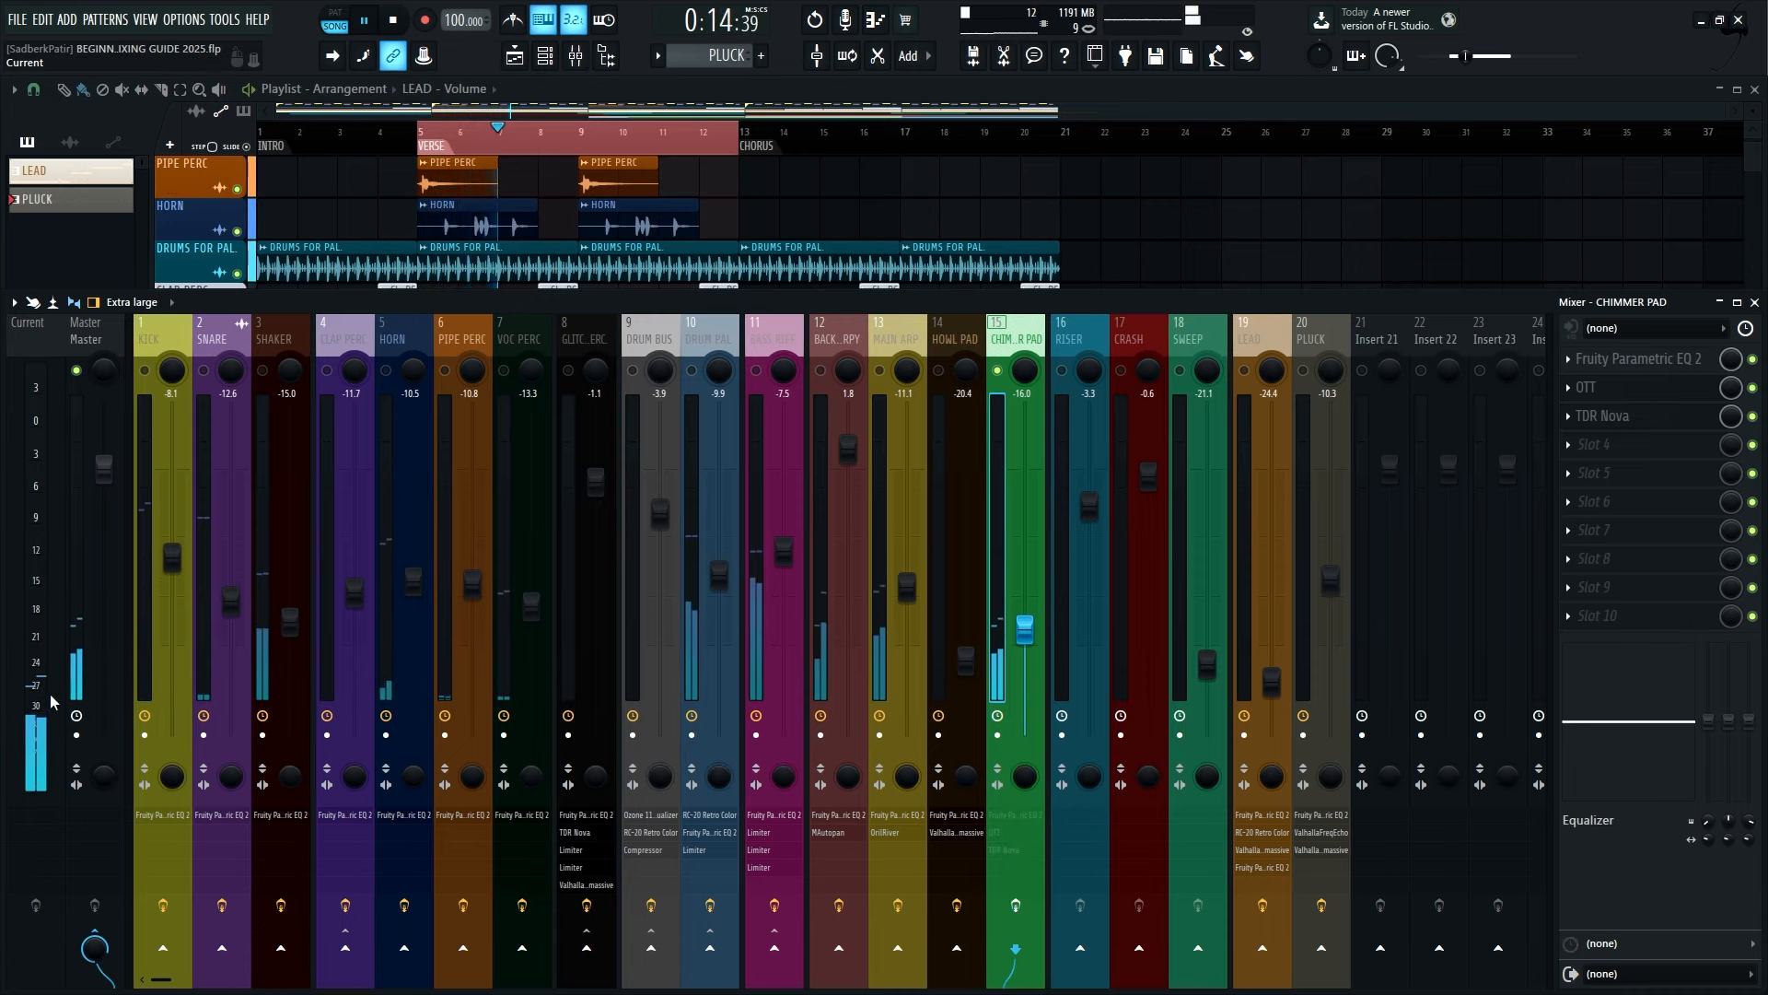
click(1018, 907)
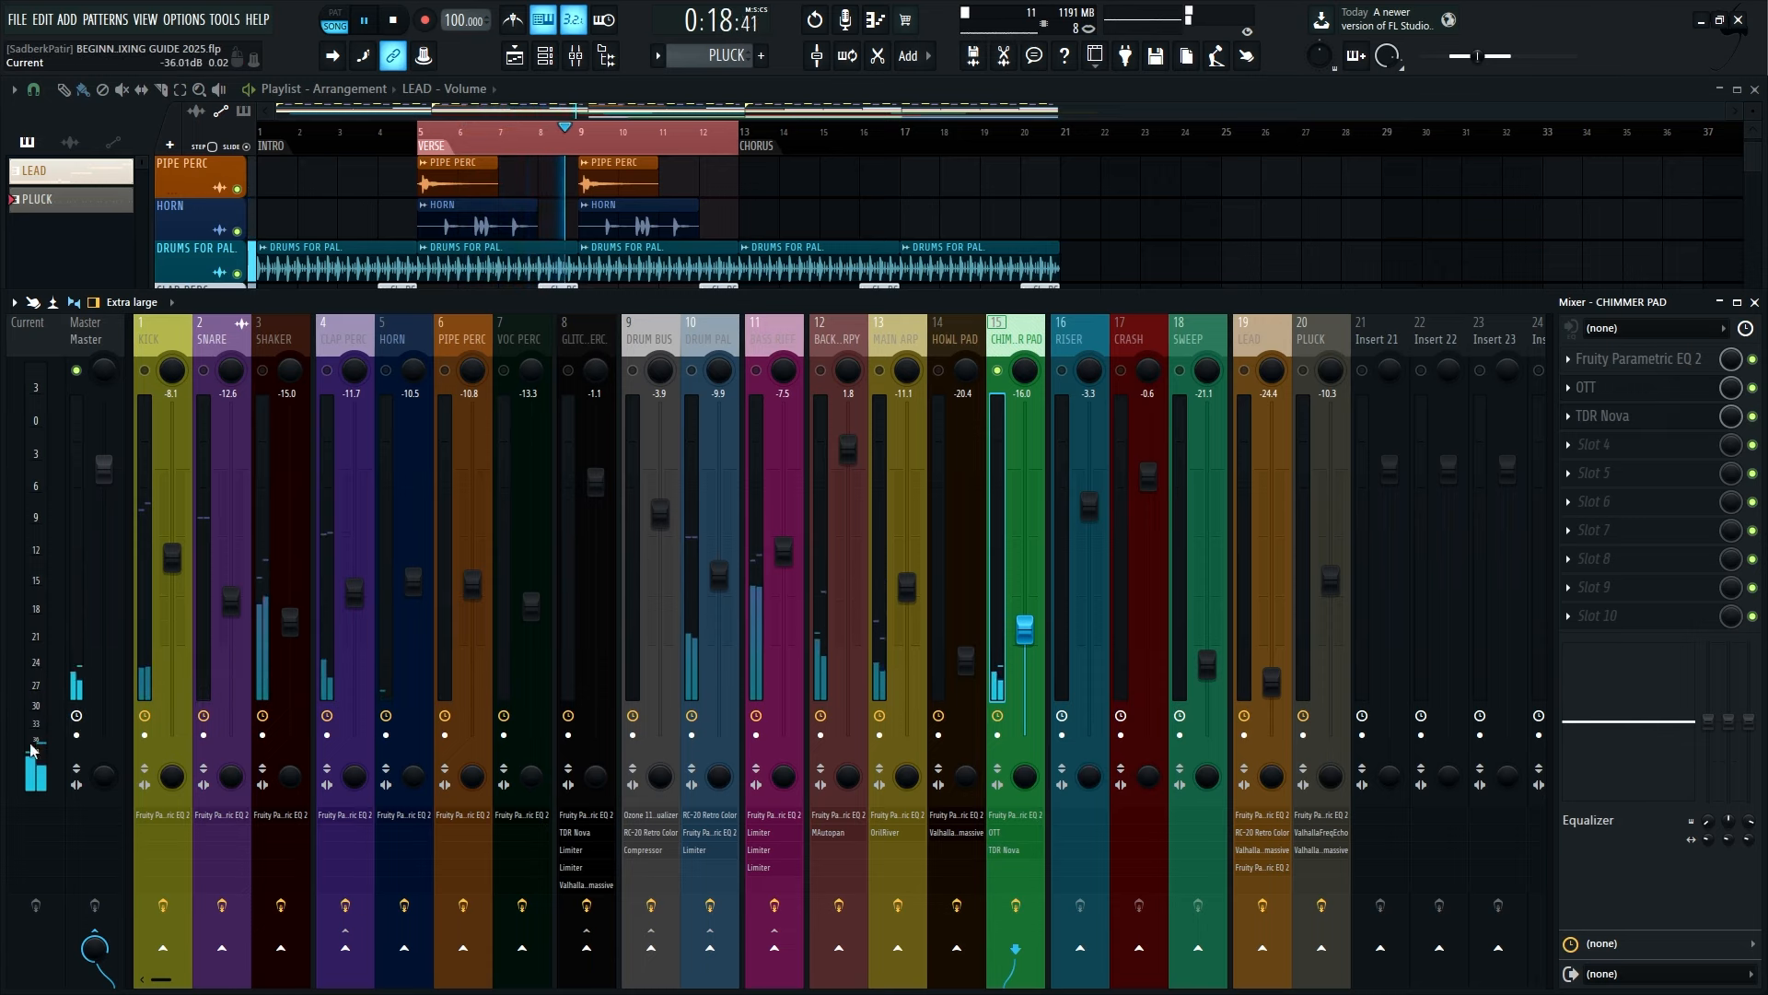
key(space)
drag(1081, 297, 1083, 637)
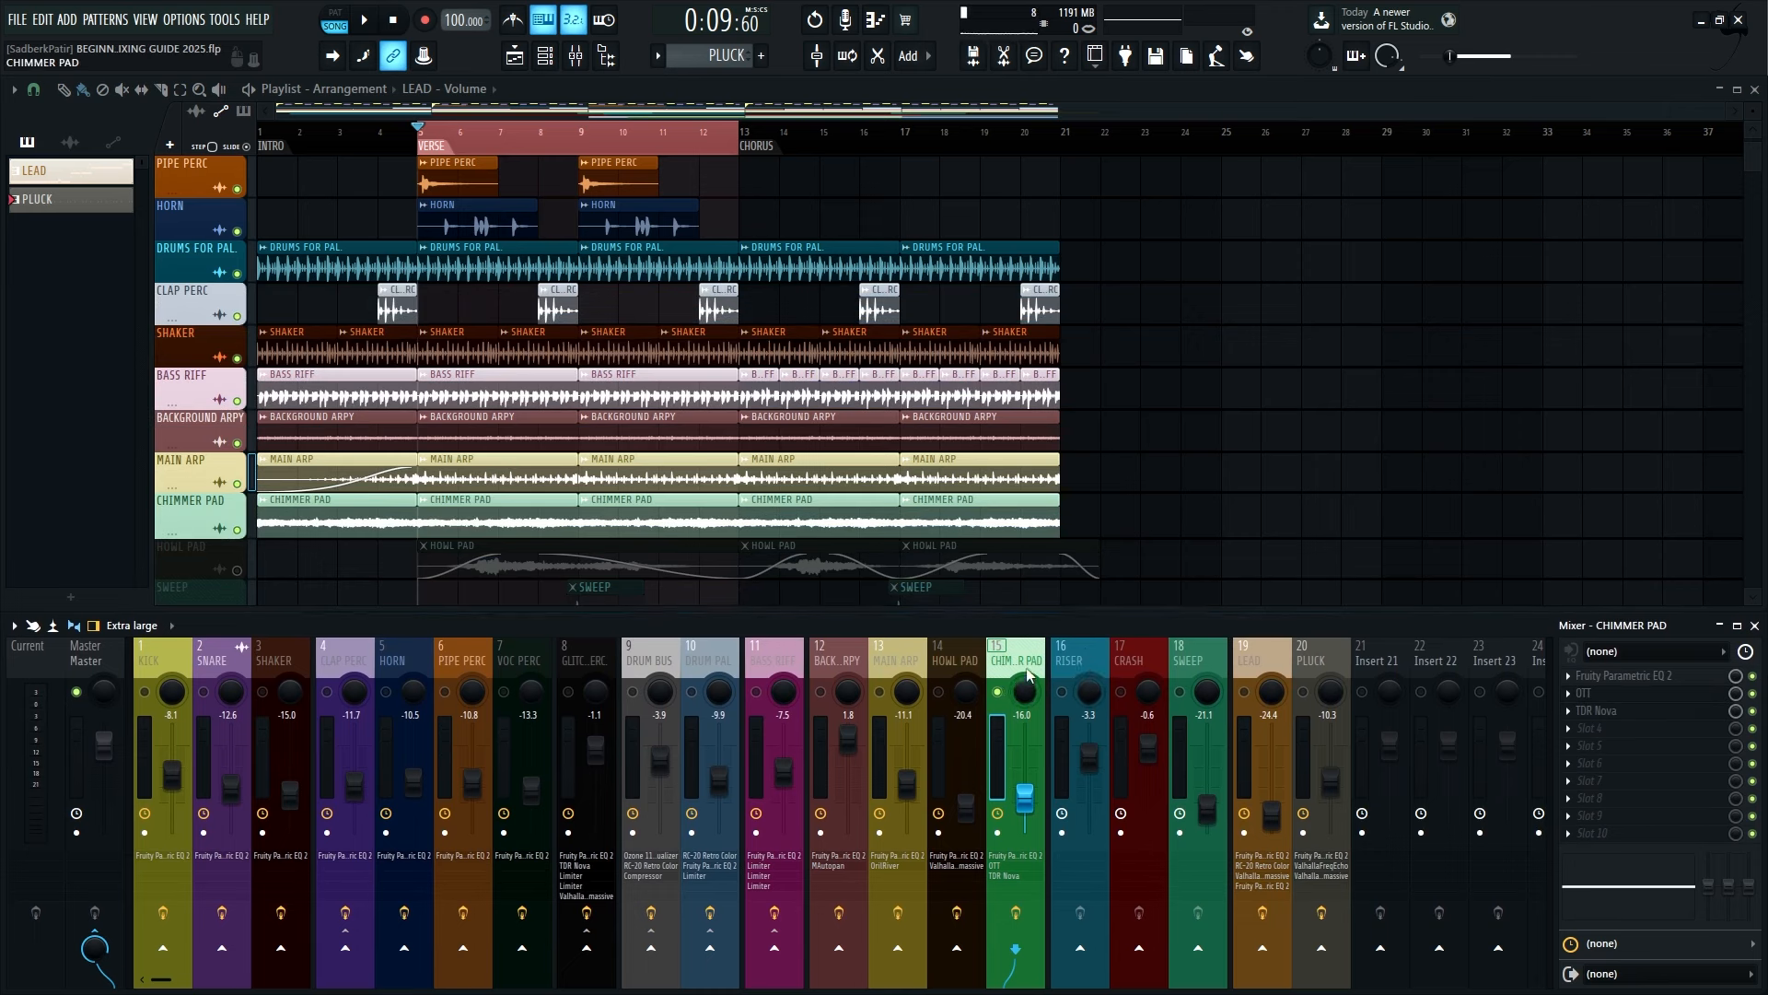
Open Fruity Parametric EQ 2 on CHIMMER PAD and adjust its low cut and band 3 during verse playback, with OTT and TDR Nova bypassed
click(1665, 682)
key(space)
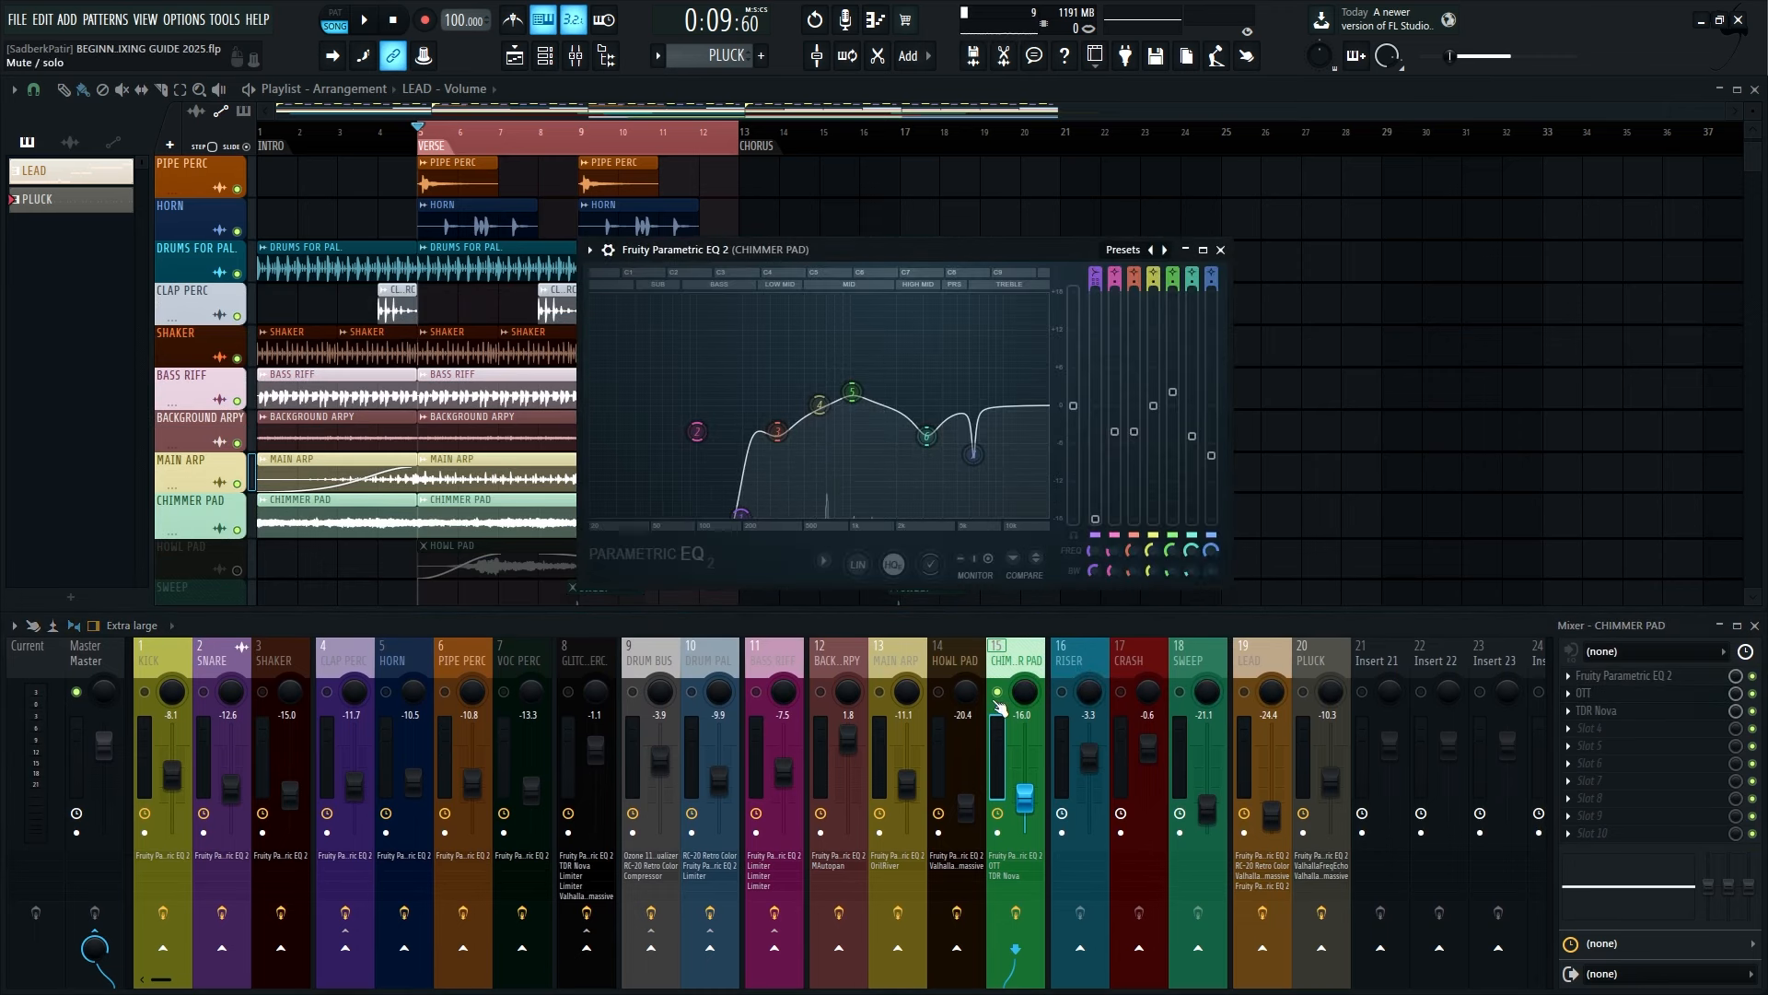
mouse_move(742, 515)
mouse_down()
mouse_move(684, 515)
mouse_move(736, 515)
mouse_up()
click(777, 431)
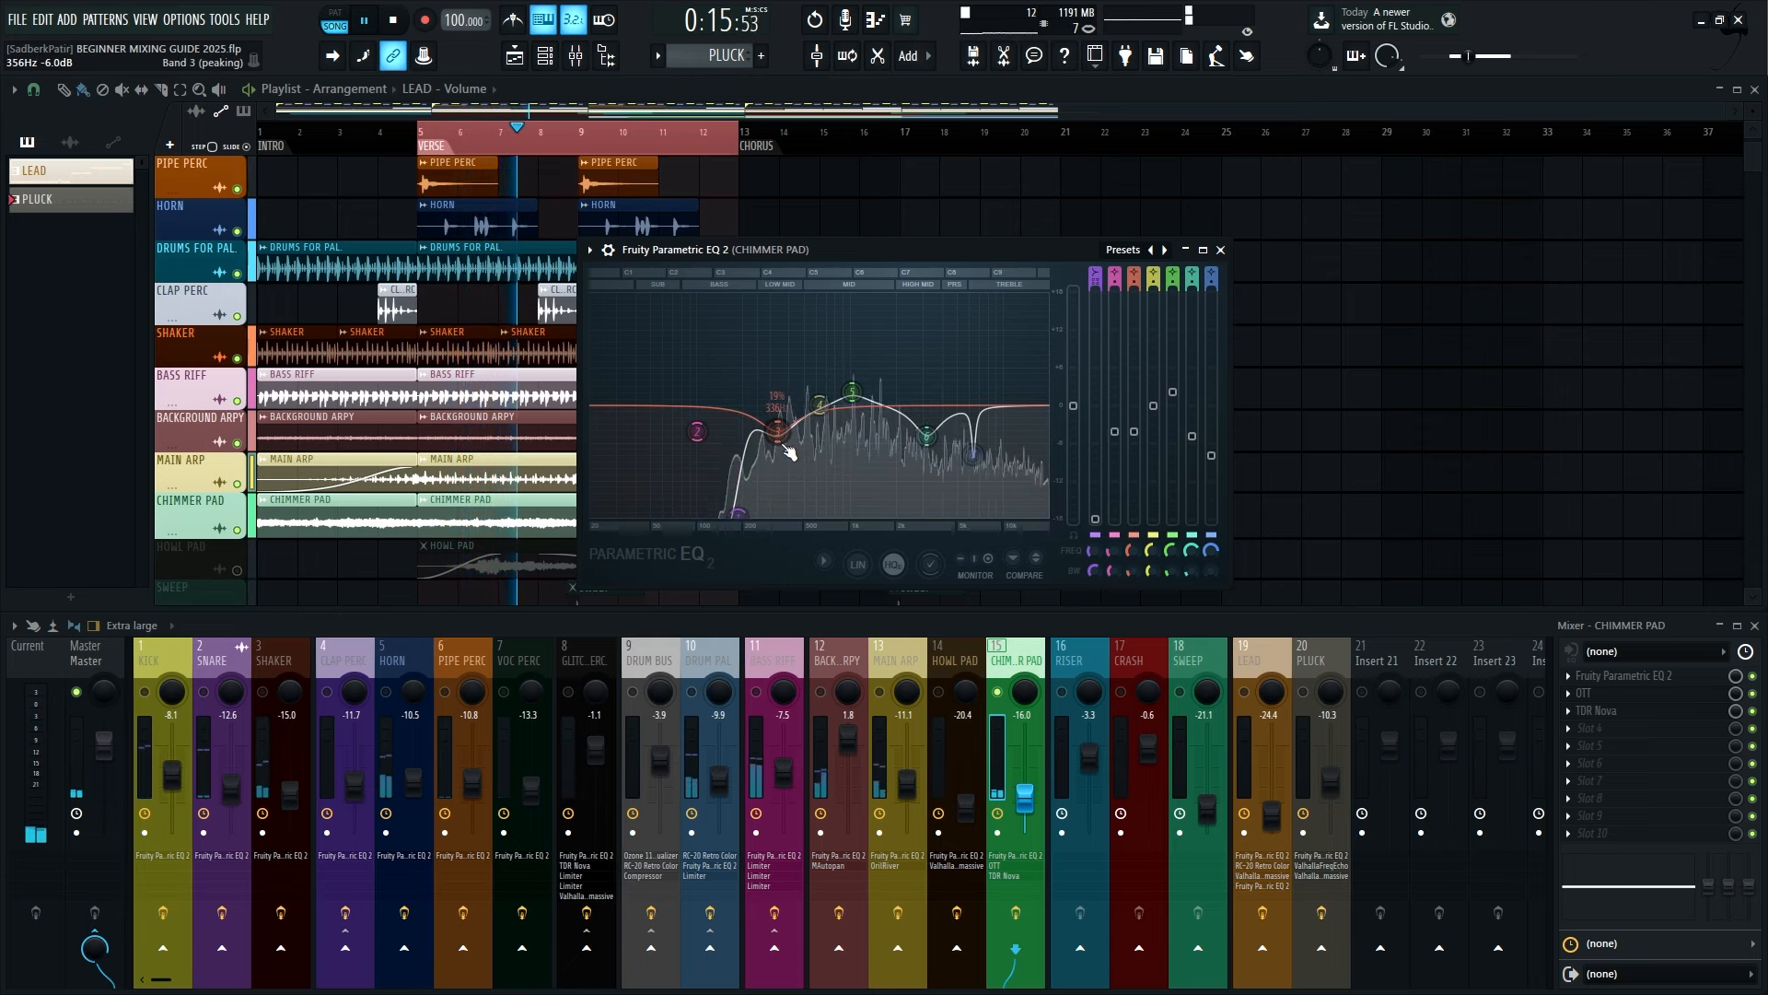
drag(776, 336, 776, 401)
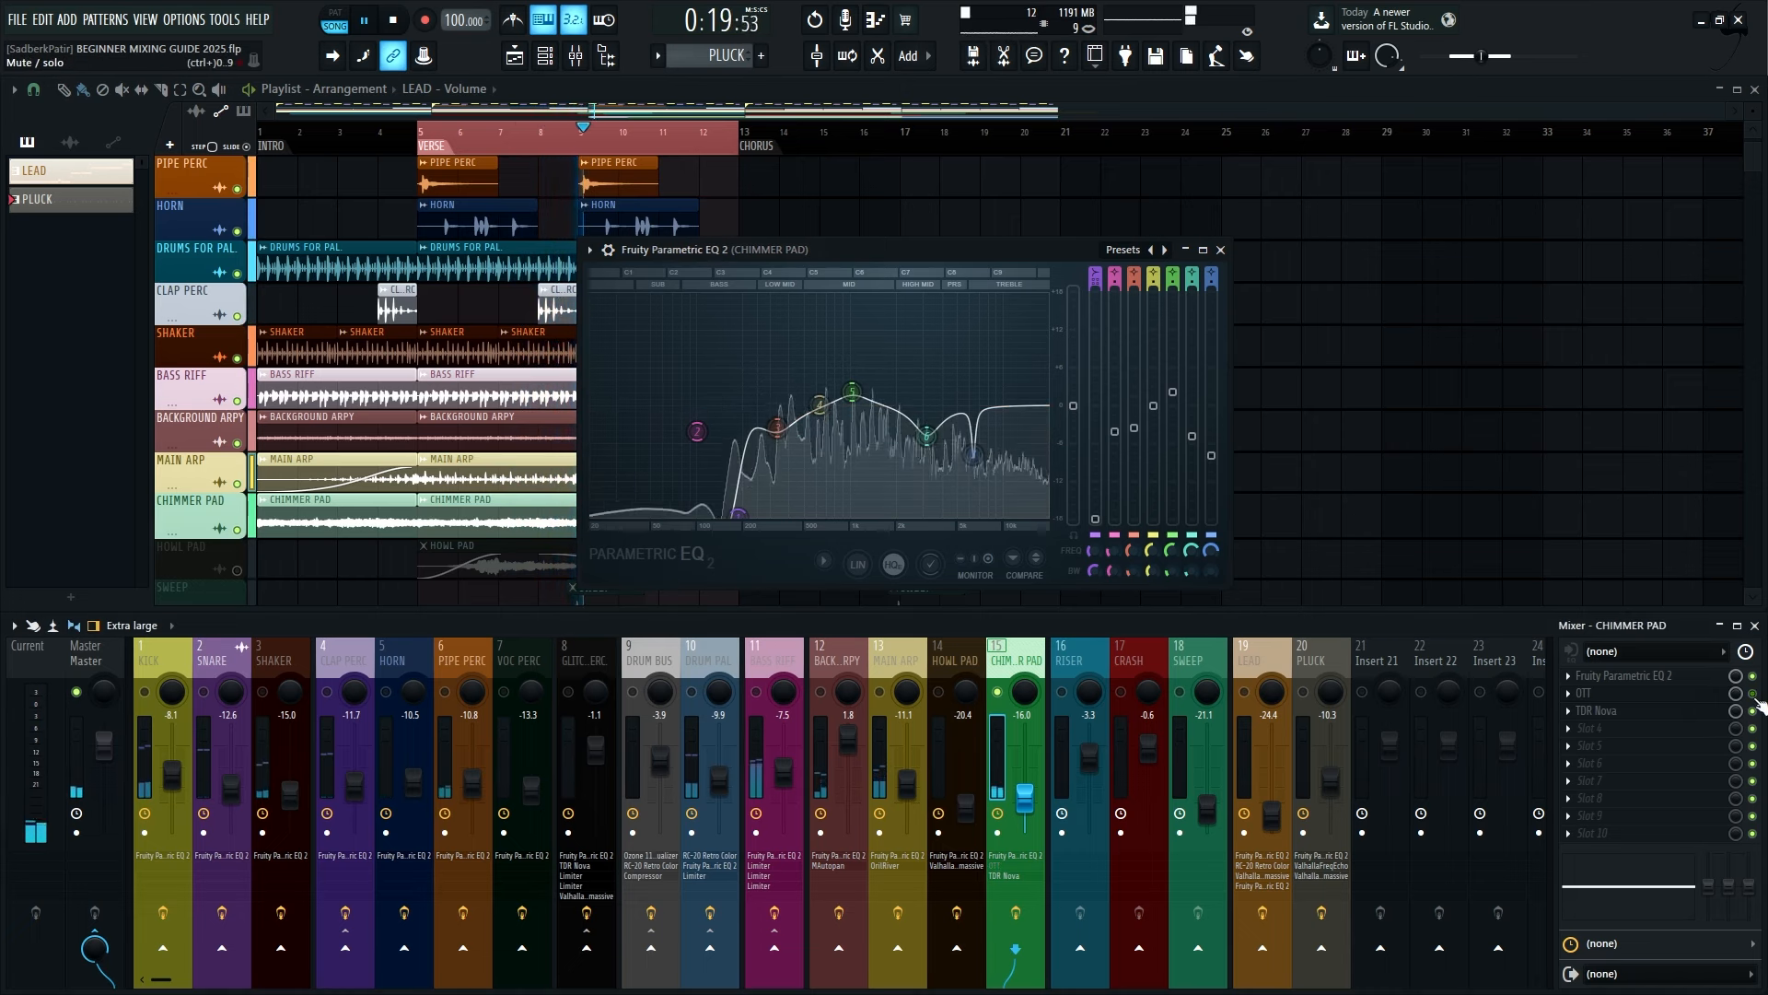
drag(738, 513, 679, 516)
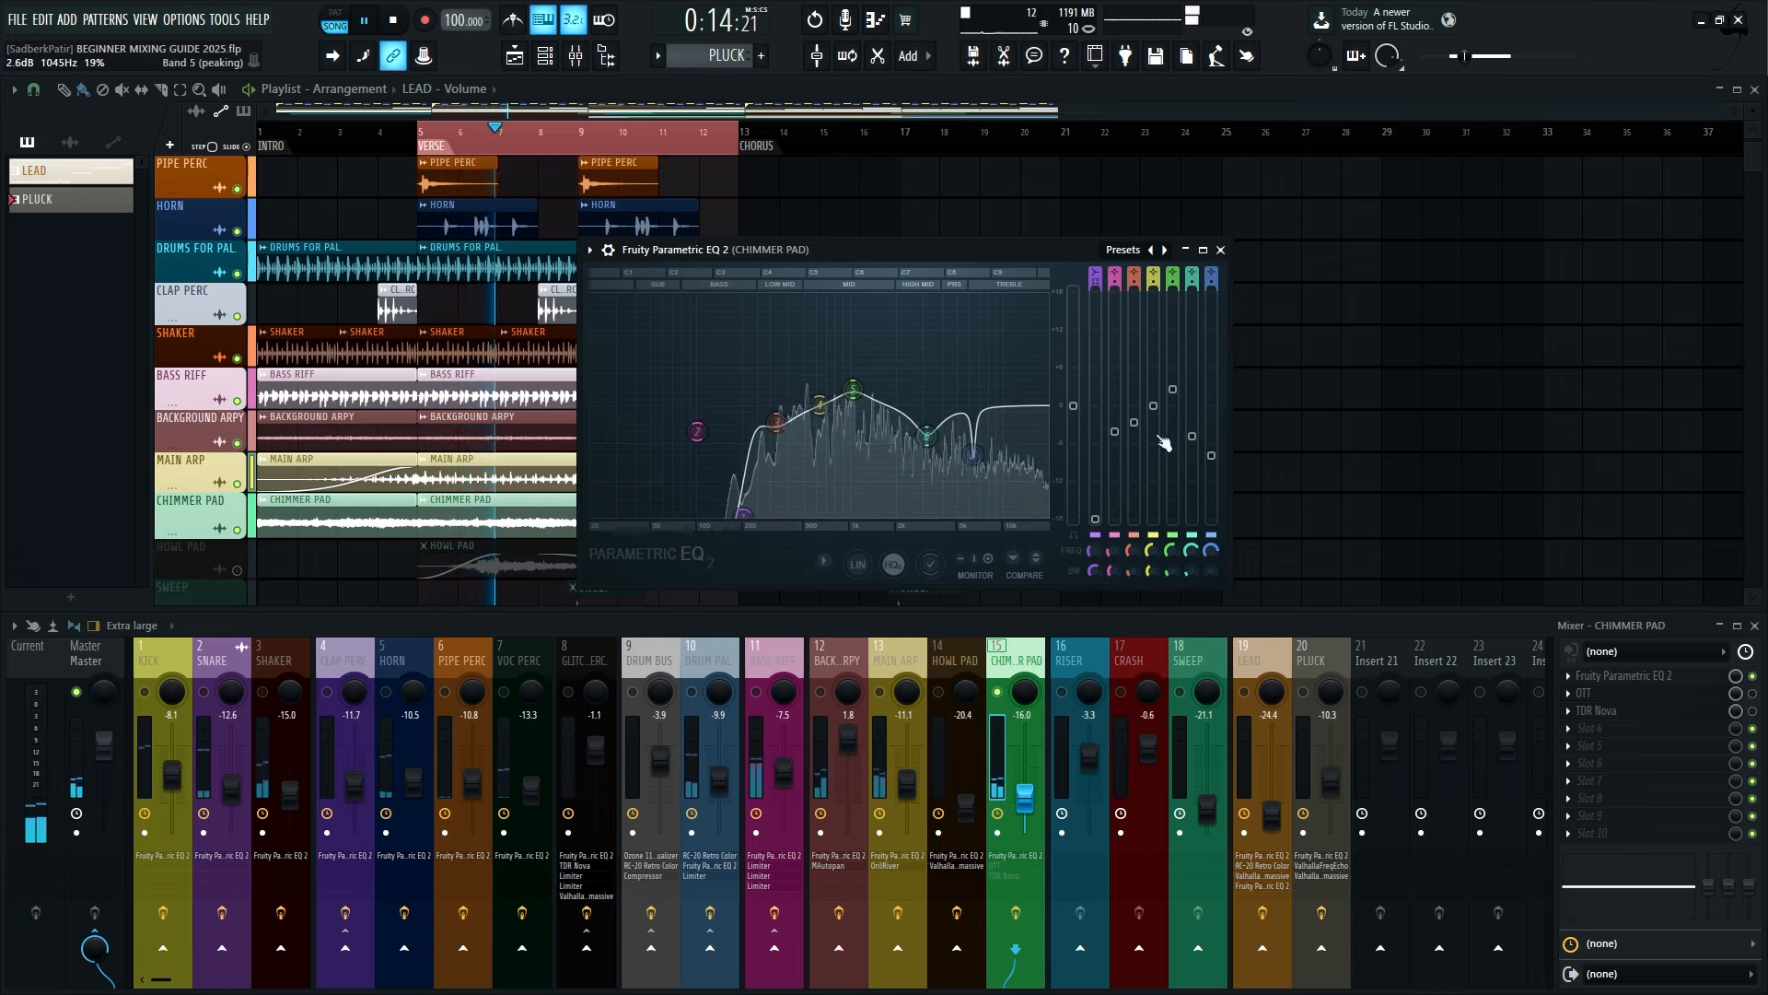
Sweep CHIMMER PAD's EQ band 7 at an 18 dB boost, and set it to a cut of about -7.3 dB at 6284 Hz
drag(1212, 457, 1212, 291)
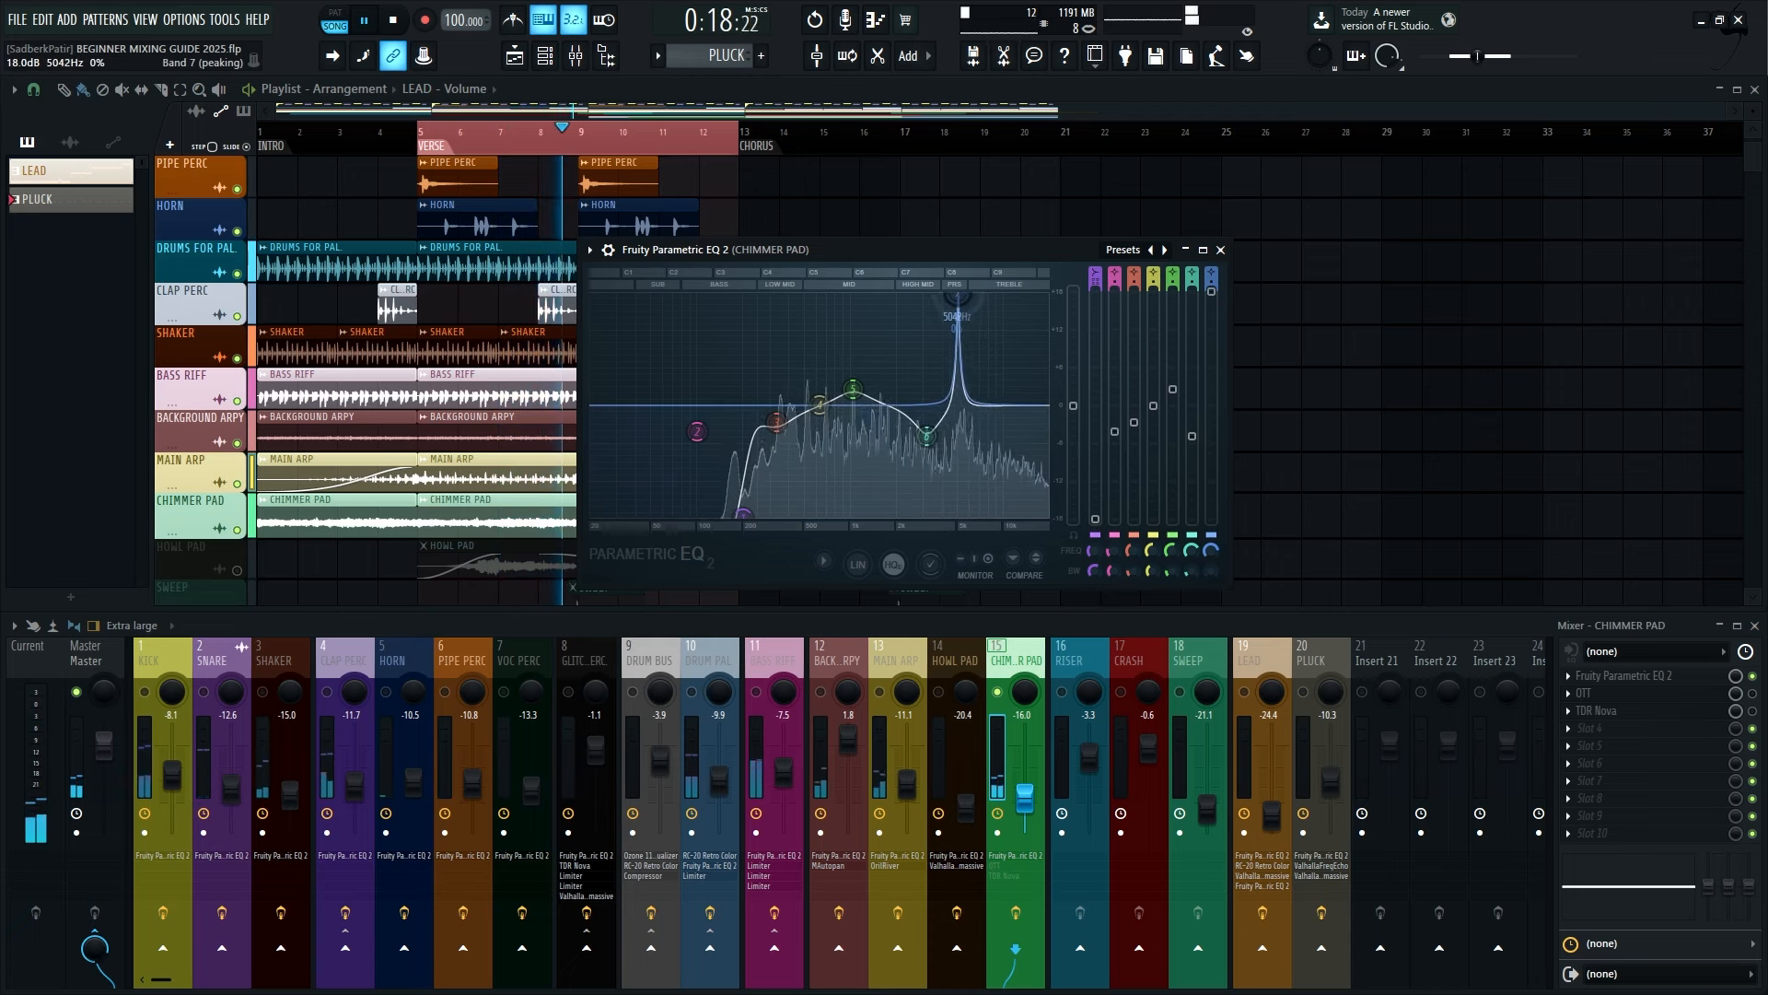
drag(972, 296, 974, 294)
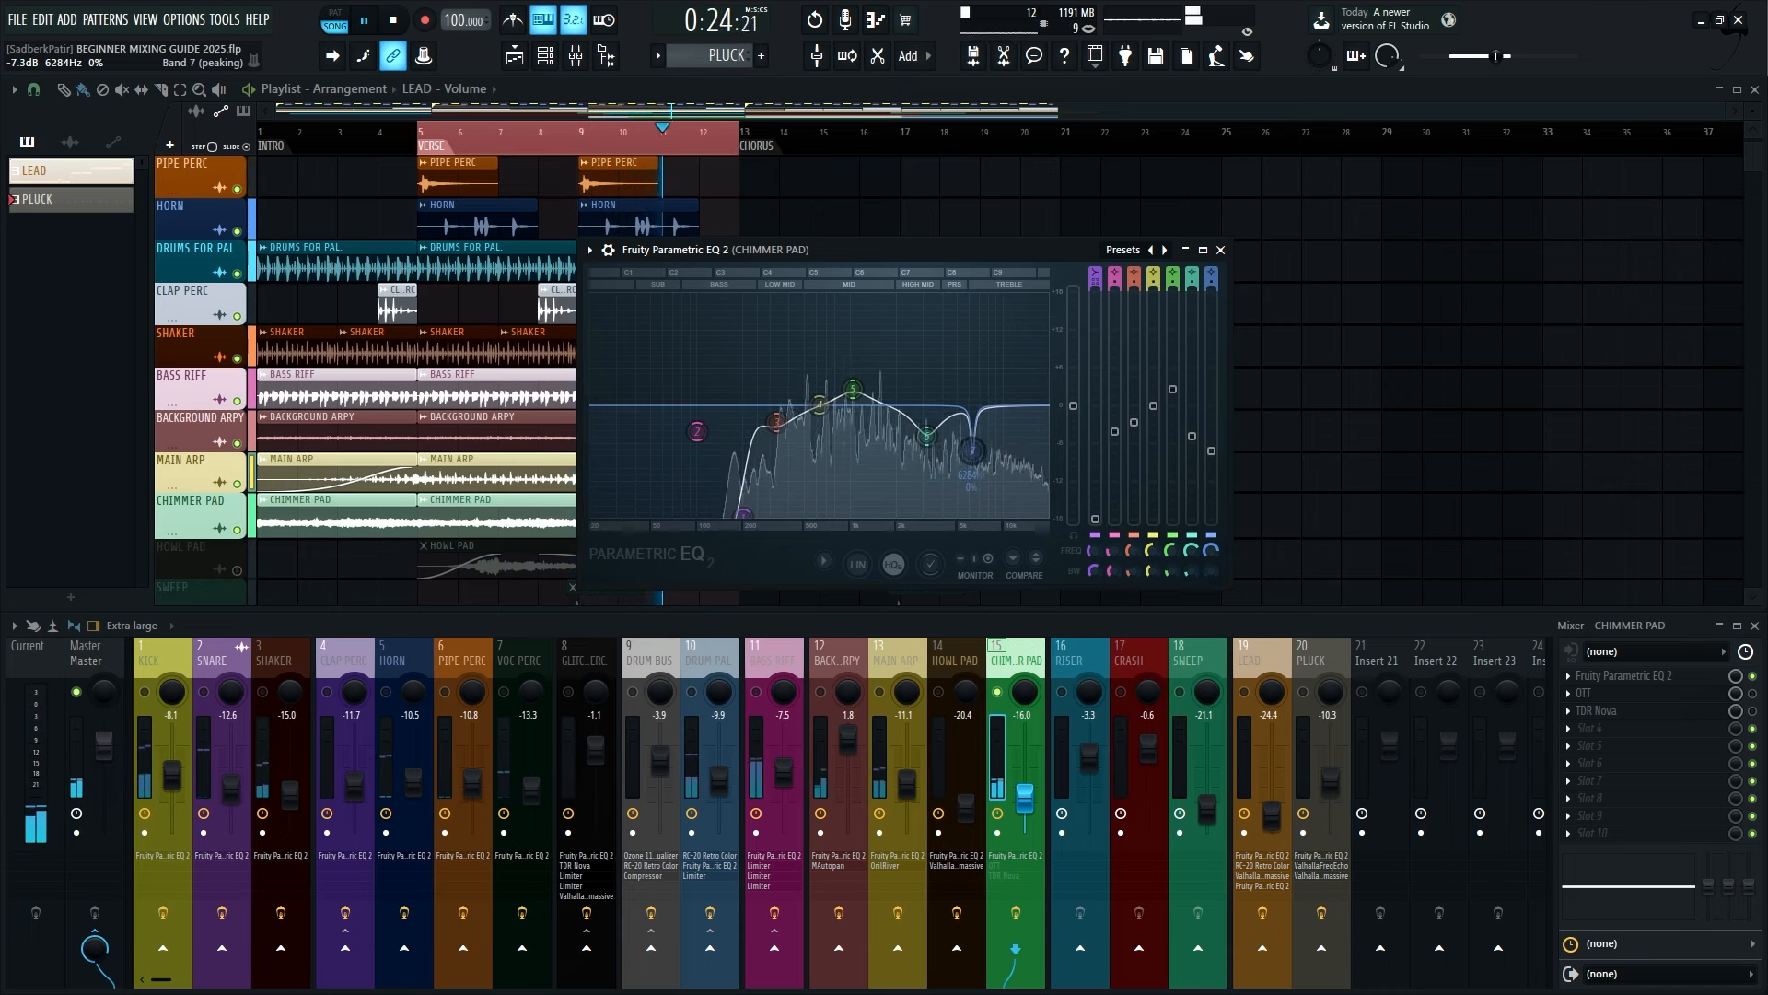
key(space)
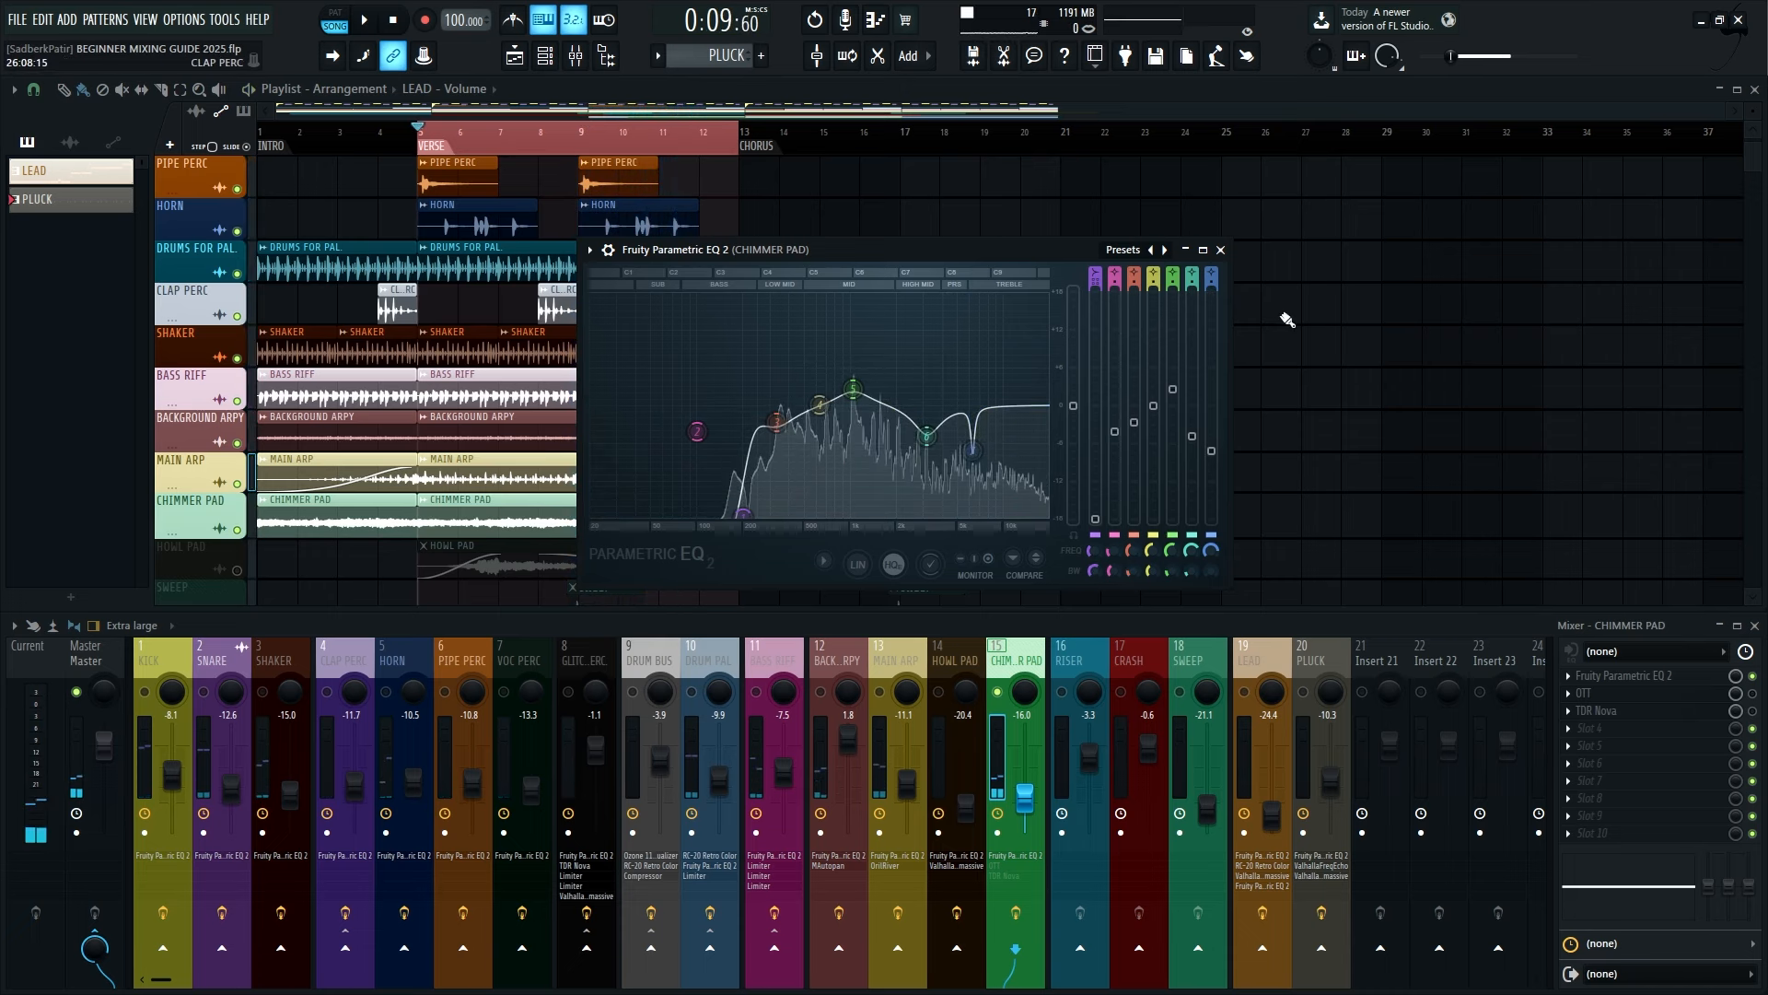
Switch from CHIMMER PAD's EQ to OTT, re-enable it and adjust its mid-band gain during verse playback, closing it when done
click(1222, 251)
click(1621, 693)
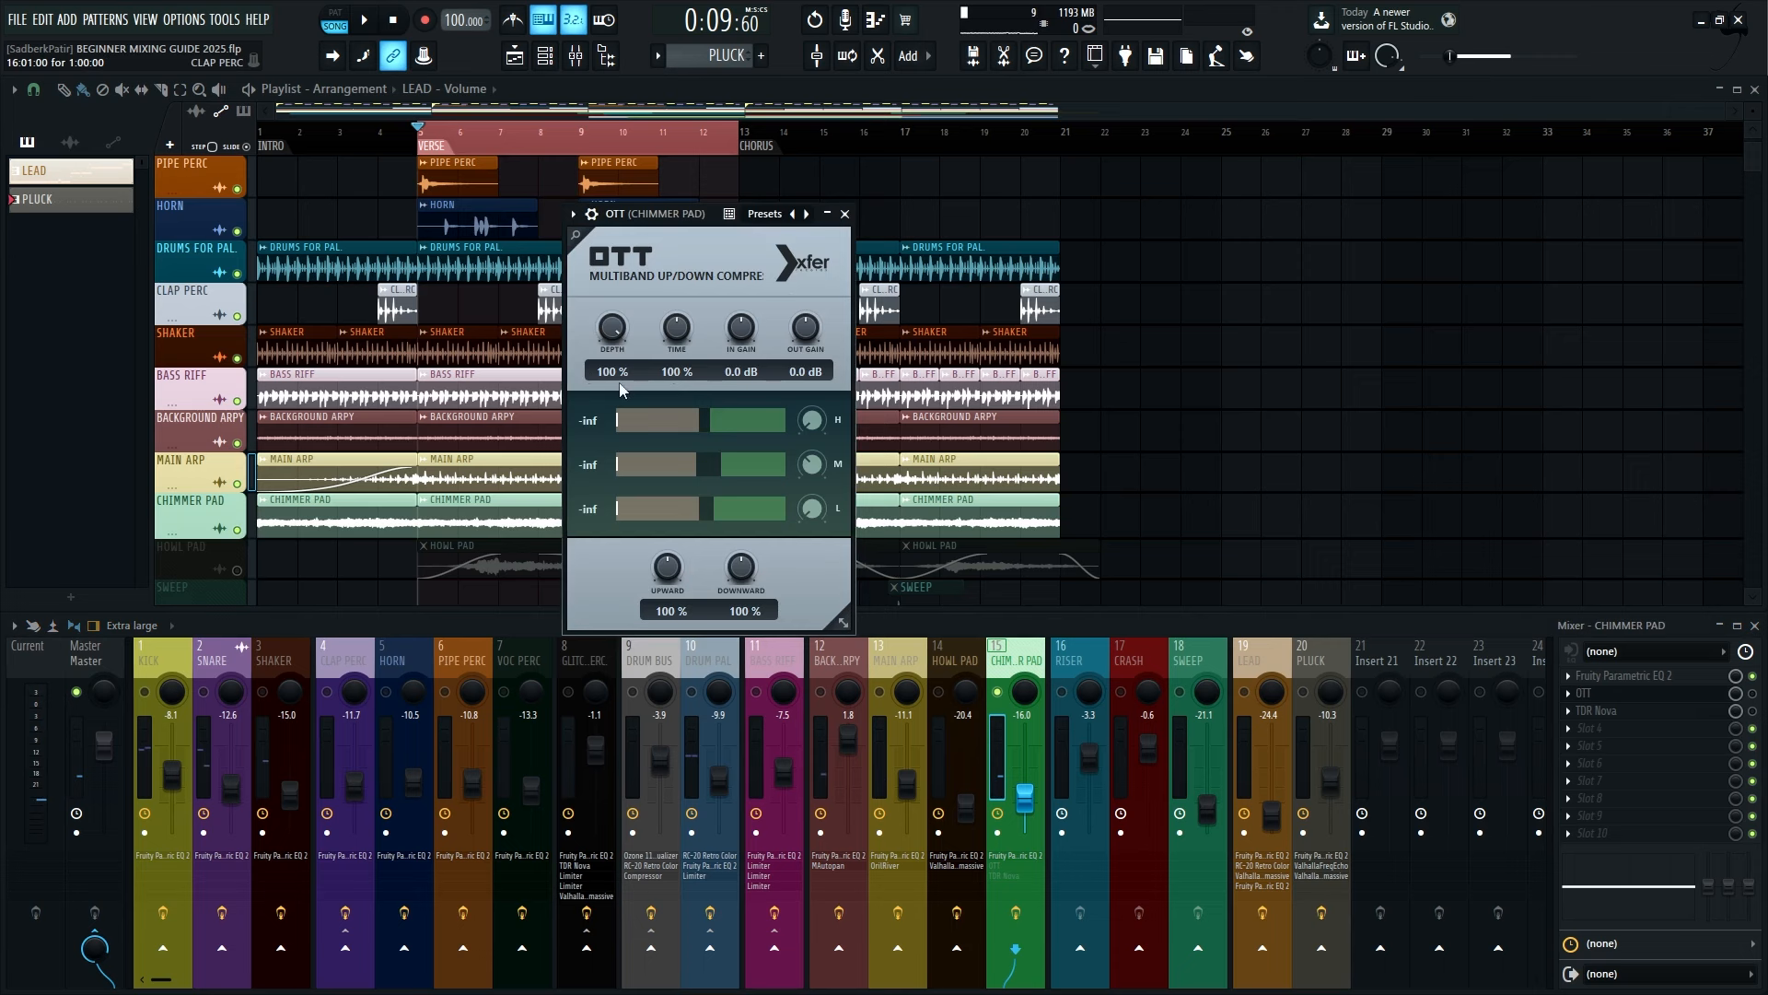
drag(677, 220, 1195, 199)
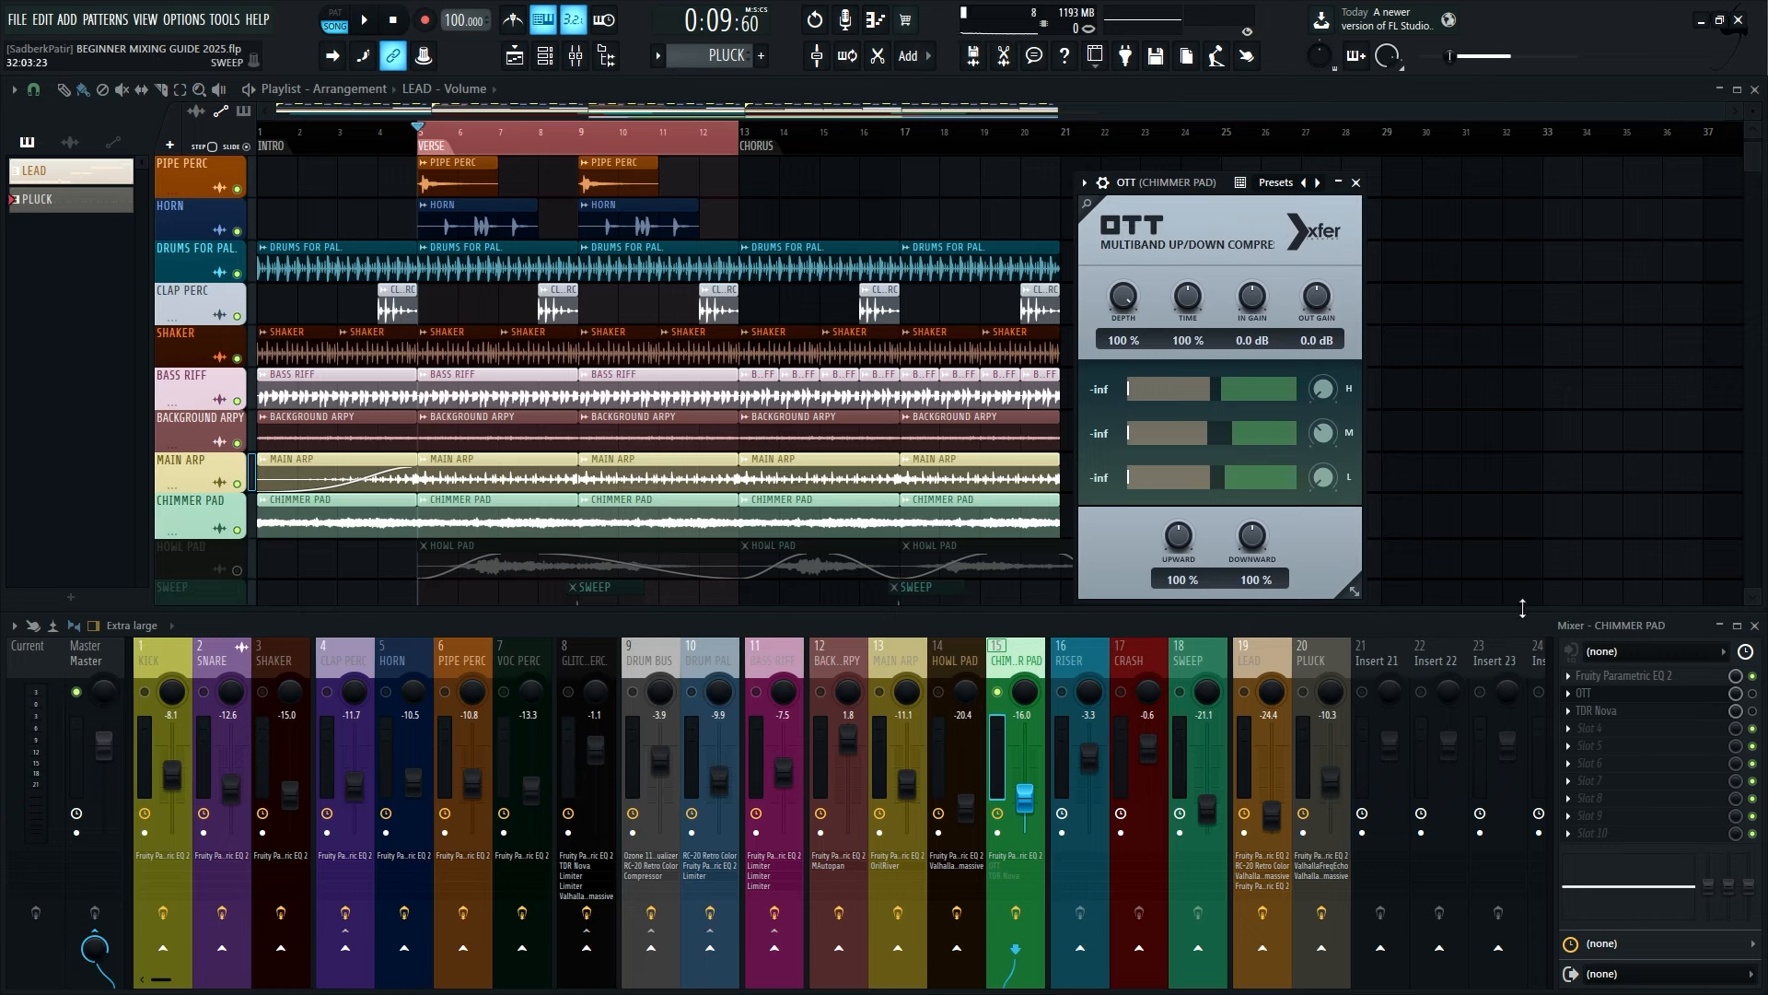
key(space)
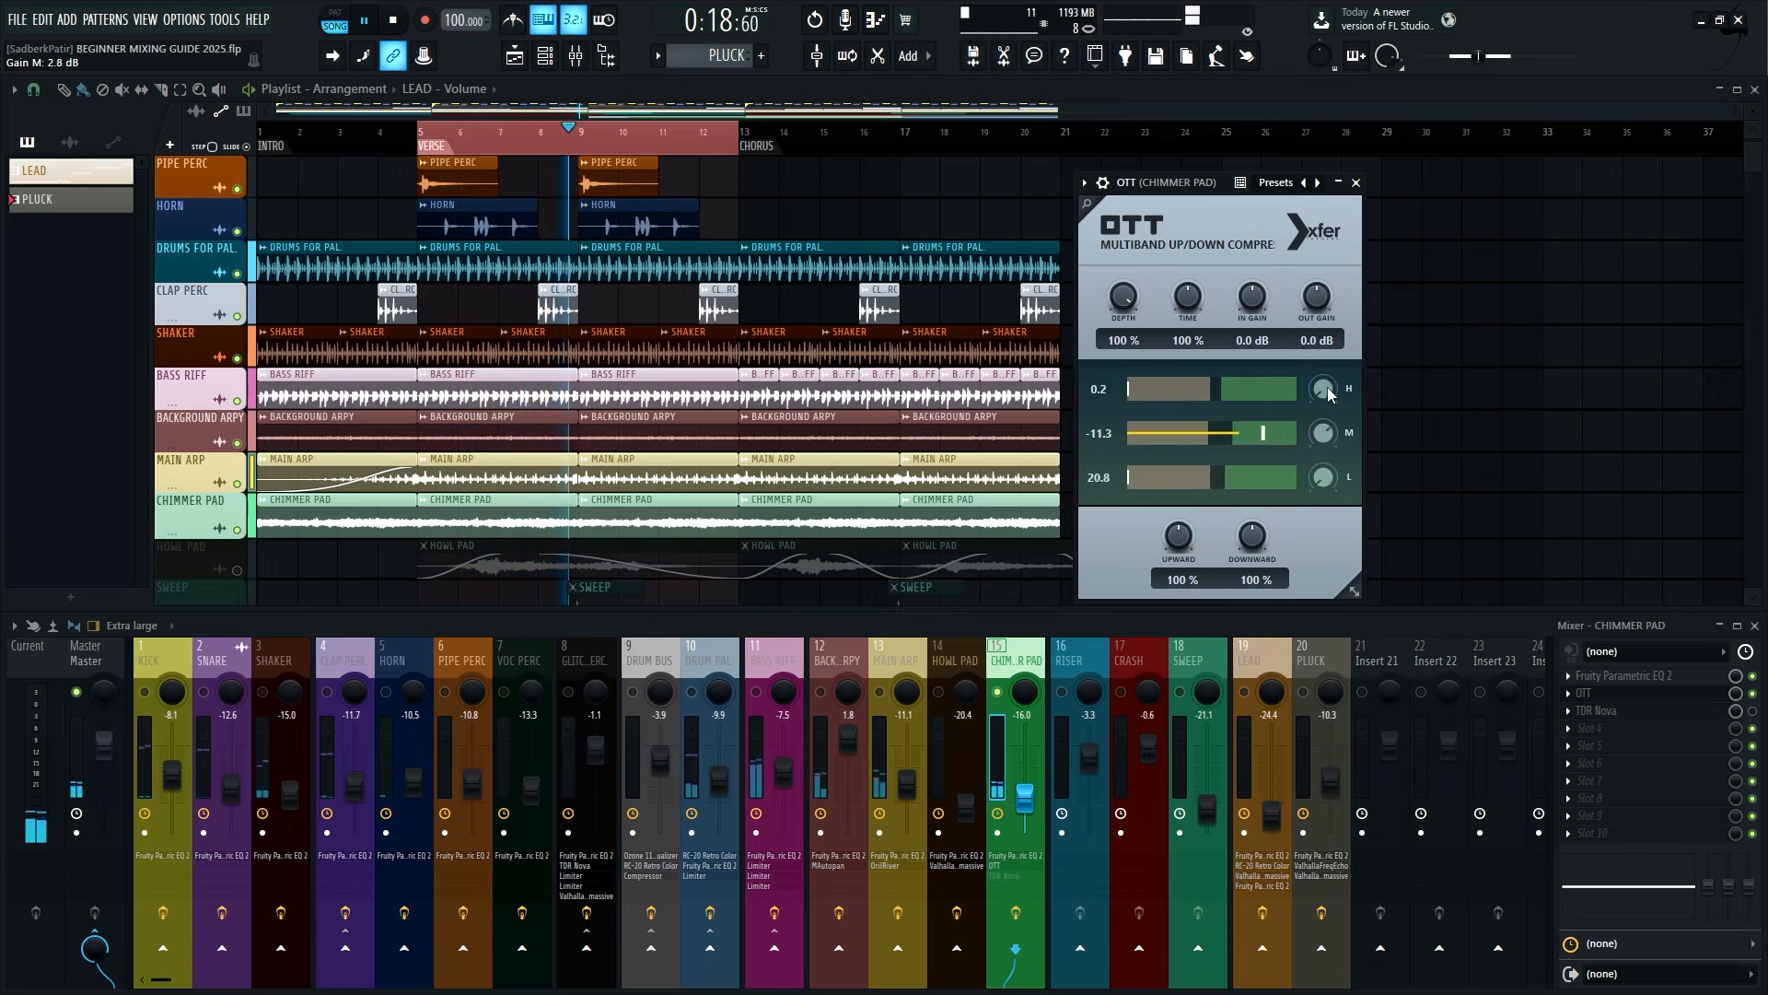
drag(1327, 394, 1322, 434)
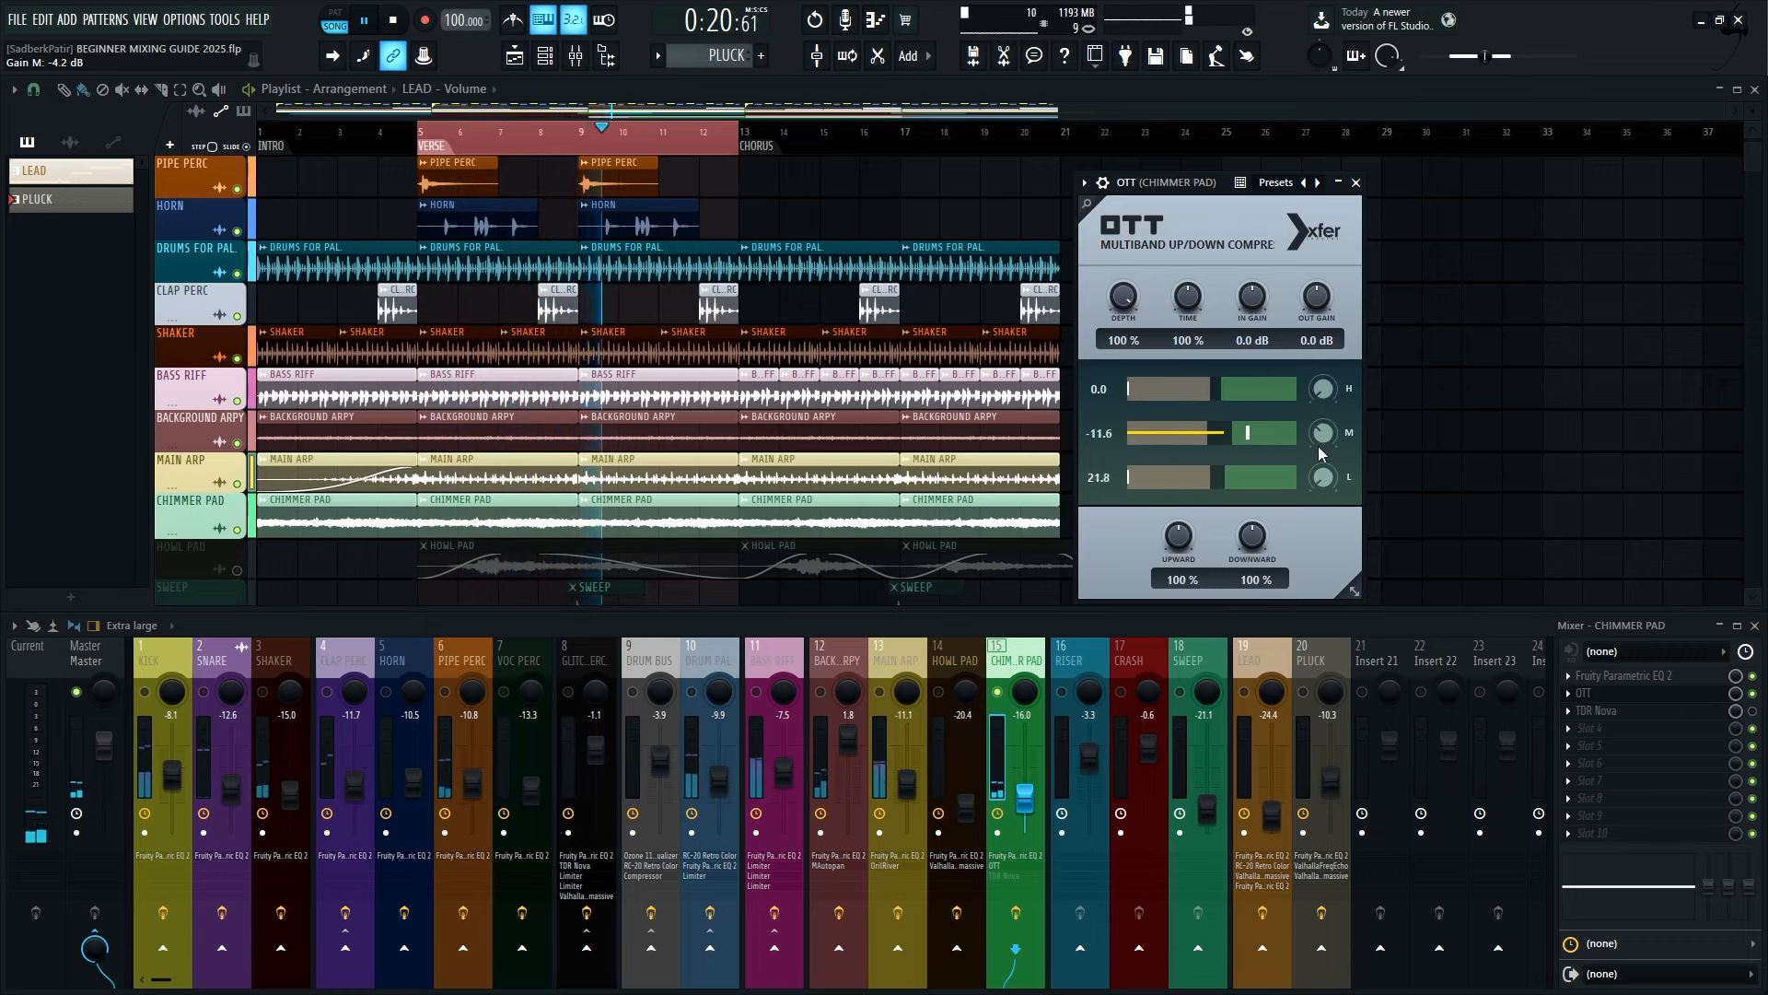
key(Escape)
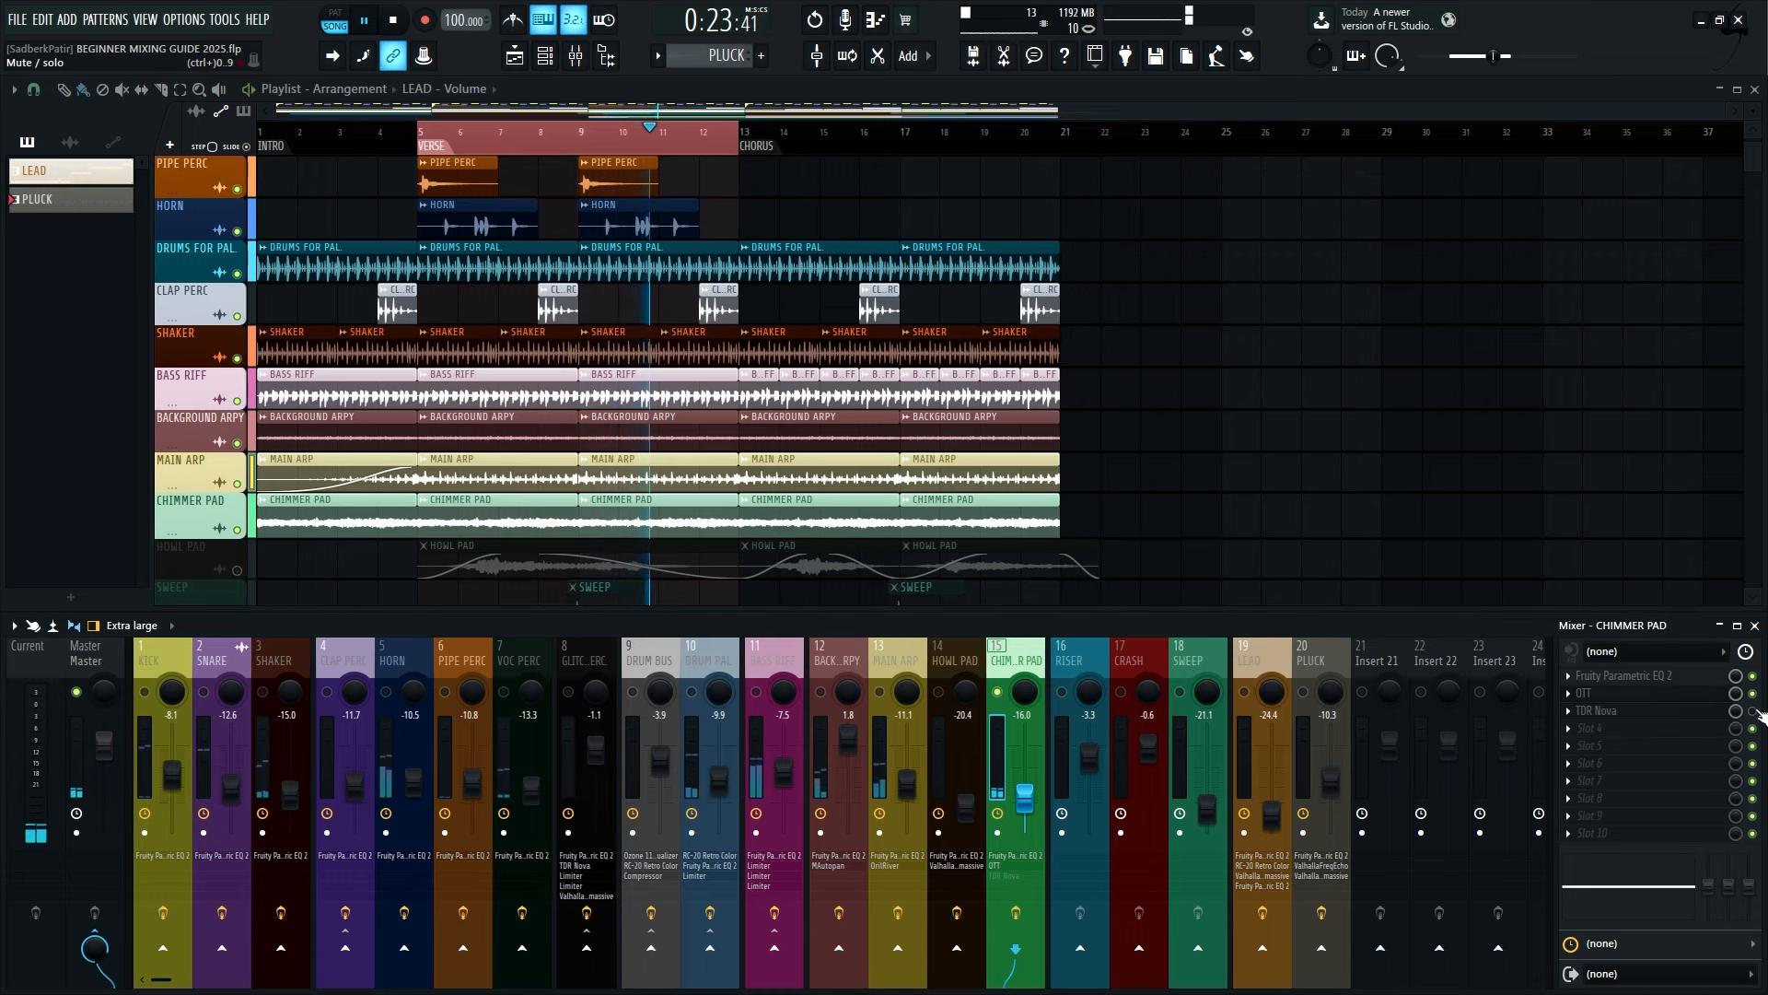
Load Maximus into CHIMMER PAD's fourth effect slot and display its frequency bands with playback stopped
click(1699, 730)
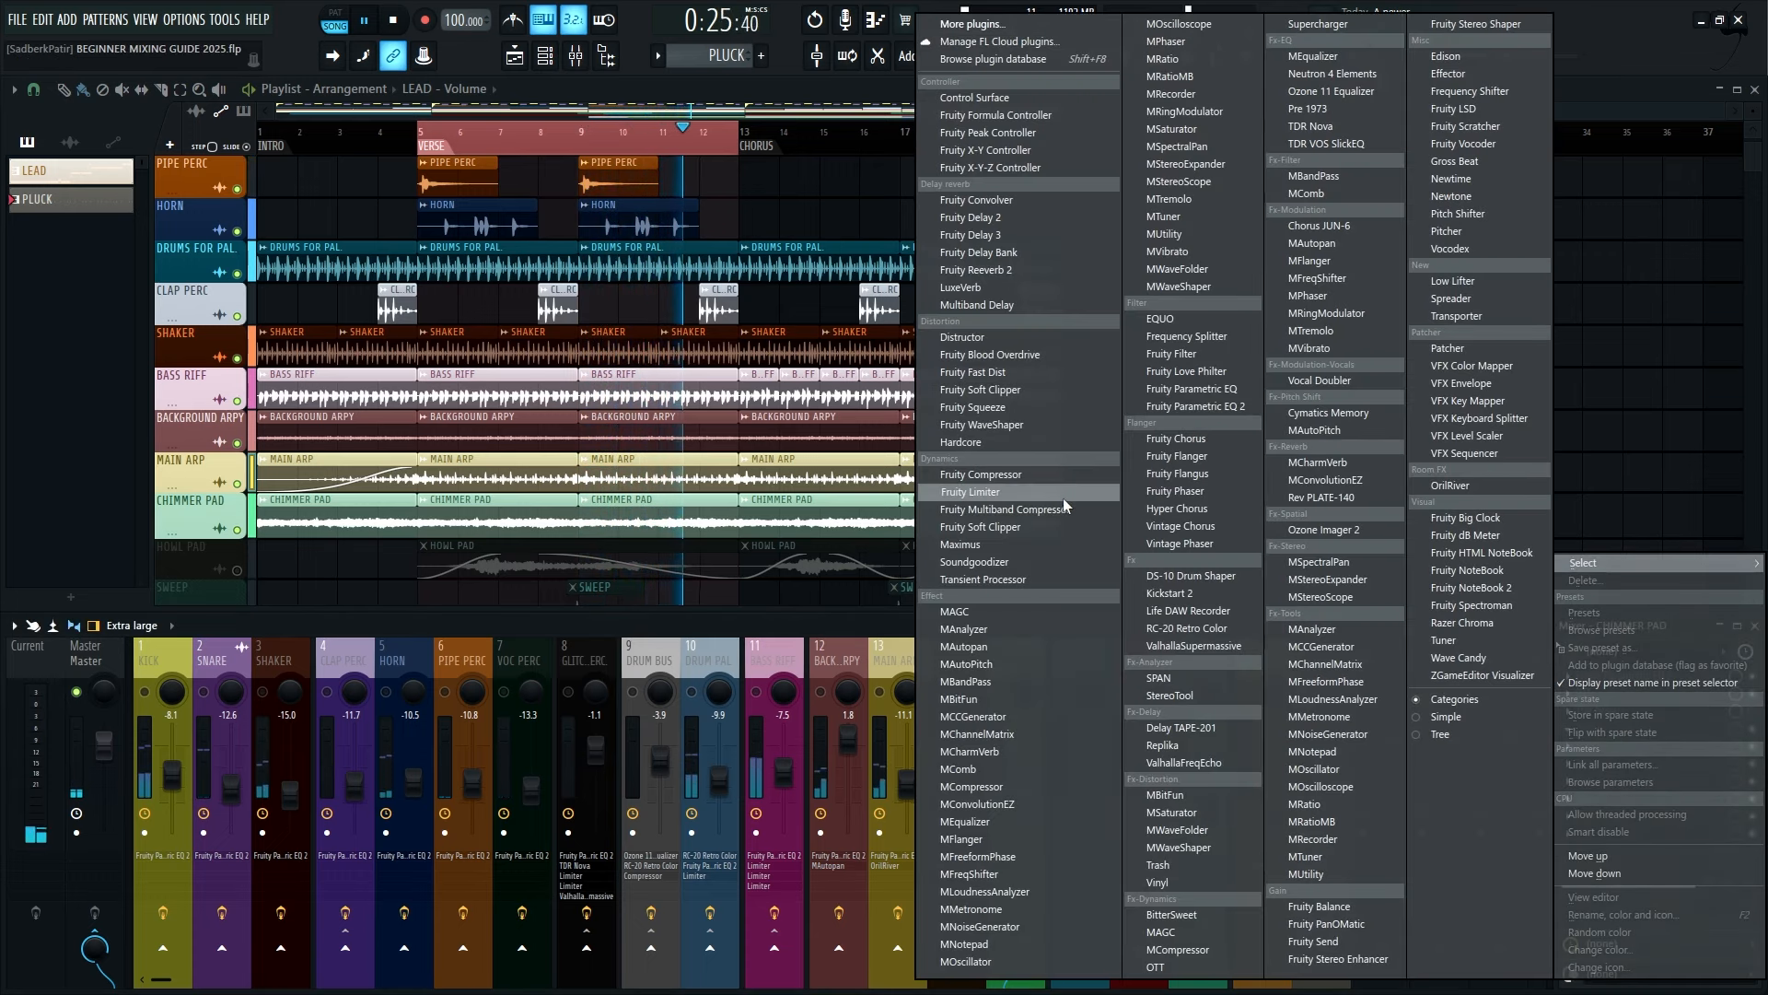
click(1070, 542)
drag(411, 237, 885, 250)
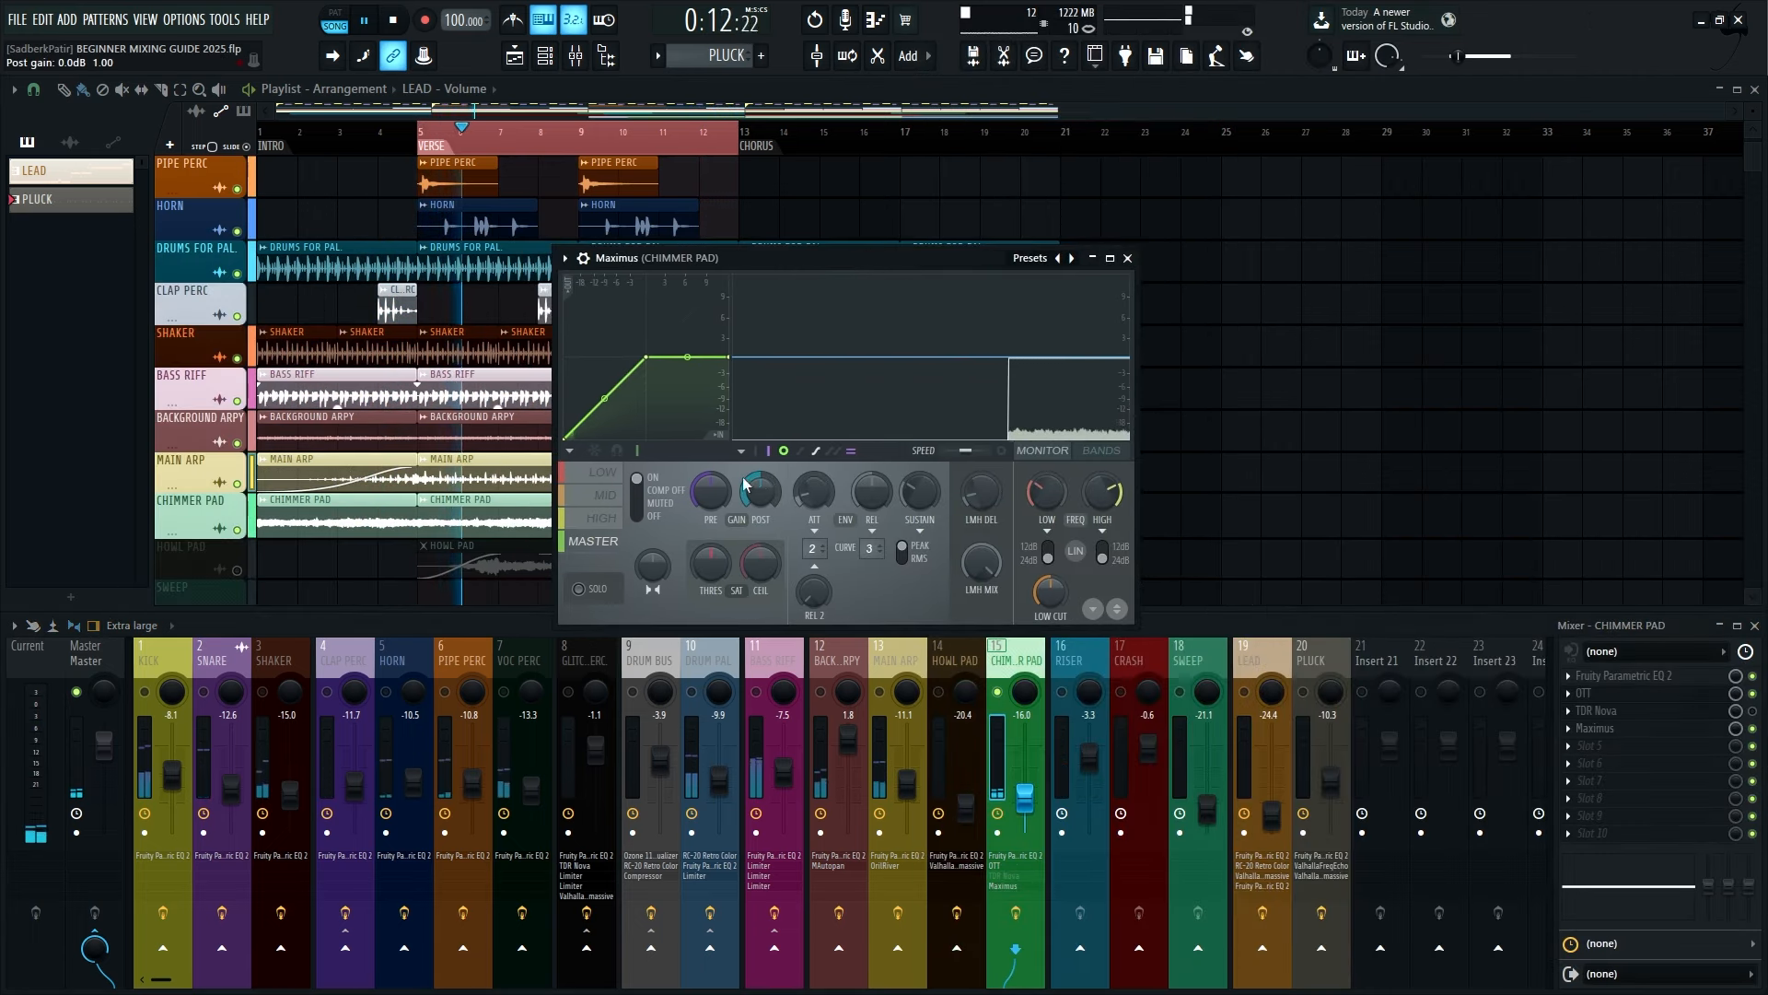
key(space)
click(1100, 450)
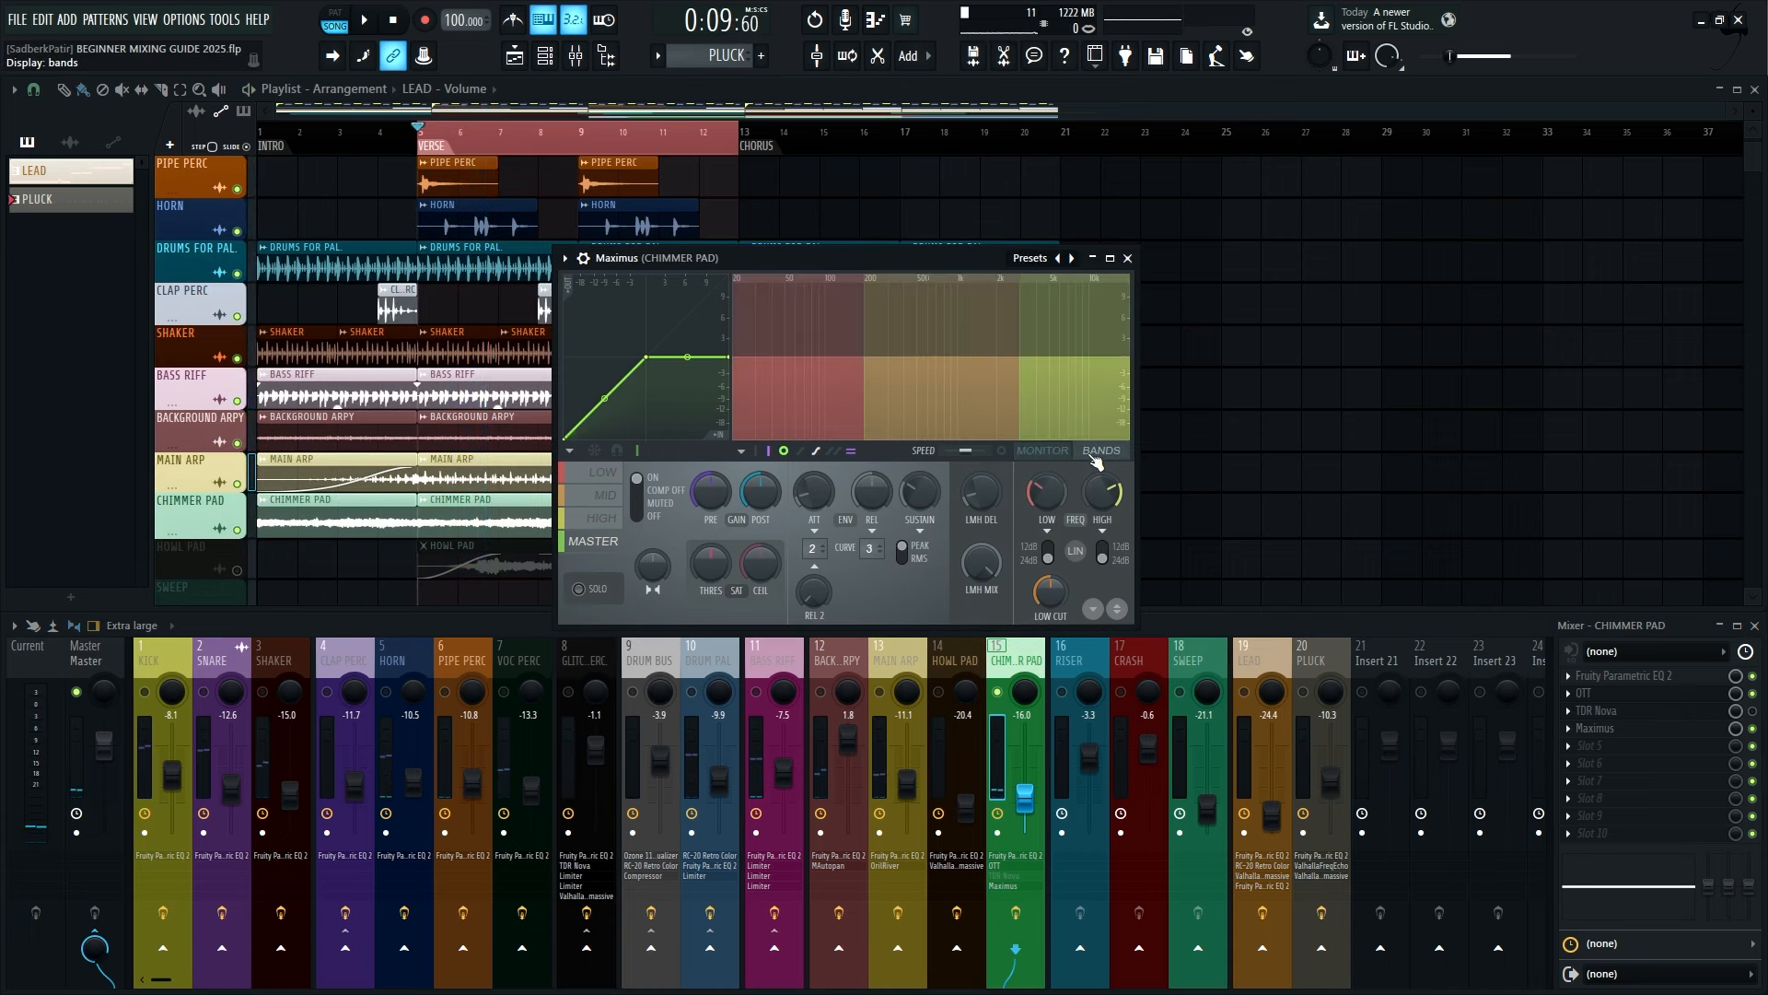
Lower the pre gain of Maximus's low and mid bands and raise the high band's to 18.1 dB during verse playback
key(space)
click(861, 387)
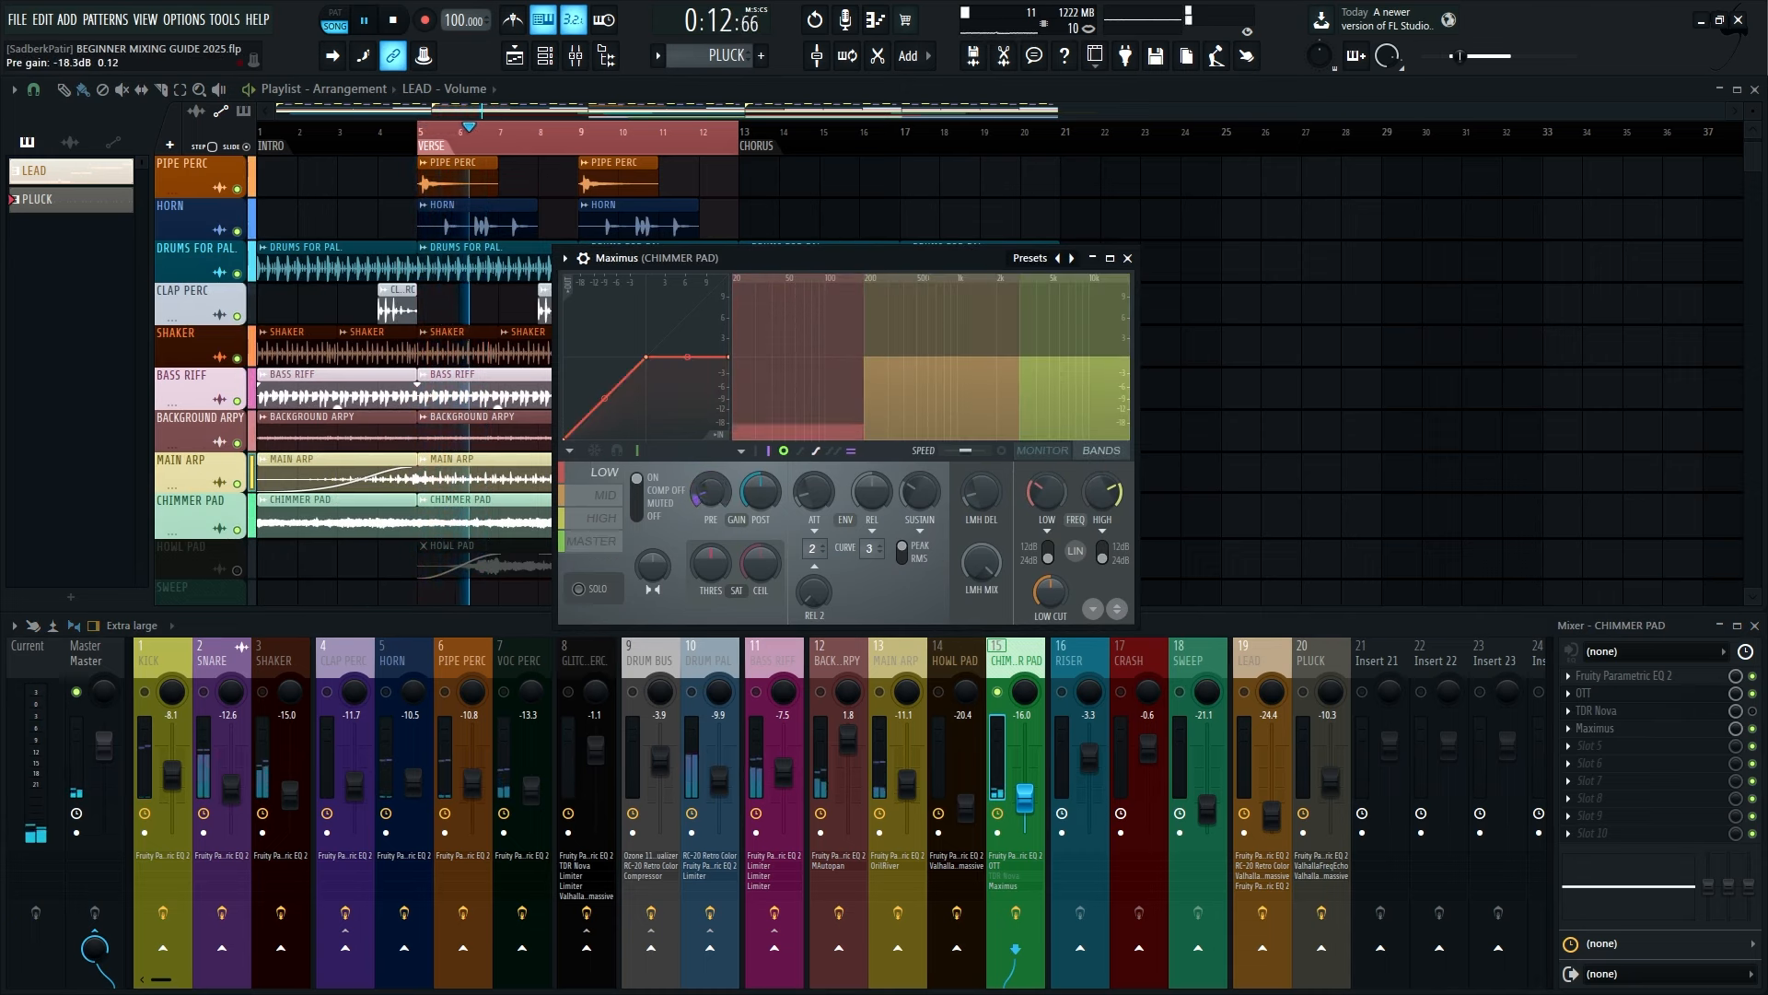
click(605, 494)
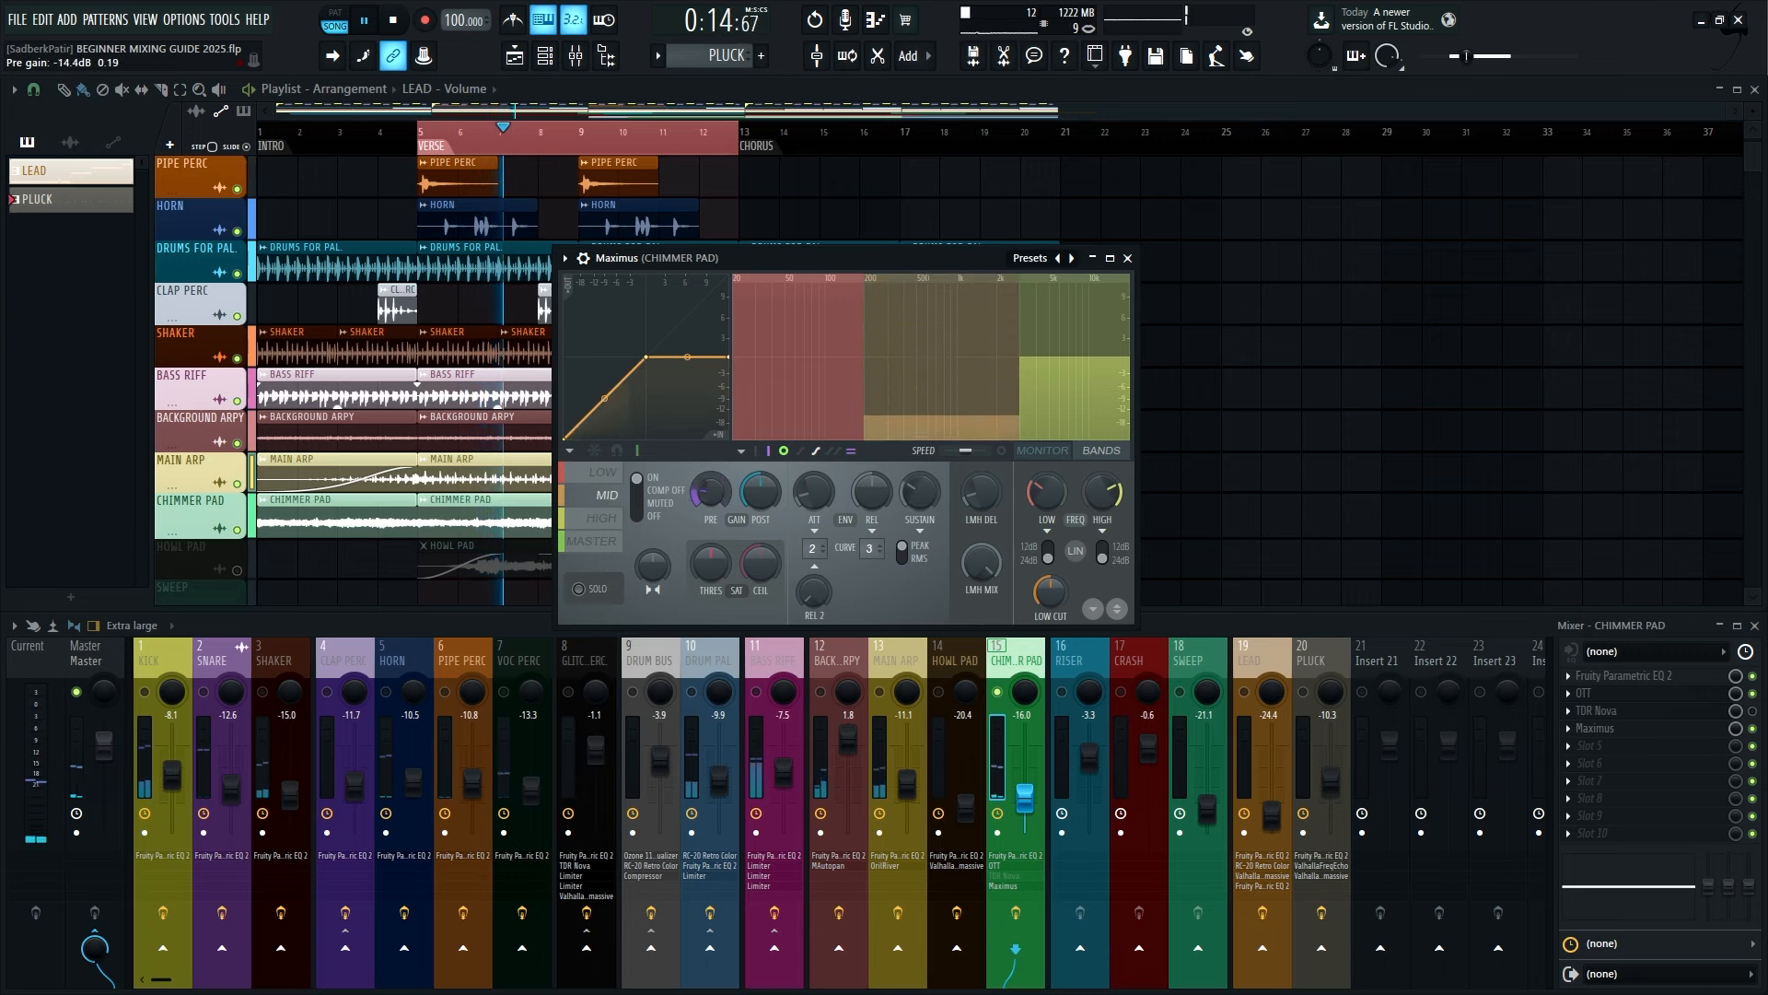
drag(930, 277, 930, 388)
drag(772, 296, 771, 411)
drag(1074, 357, 1074, 275)
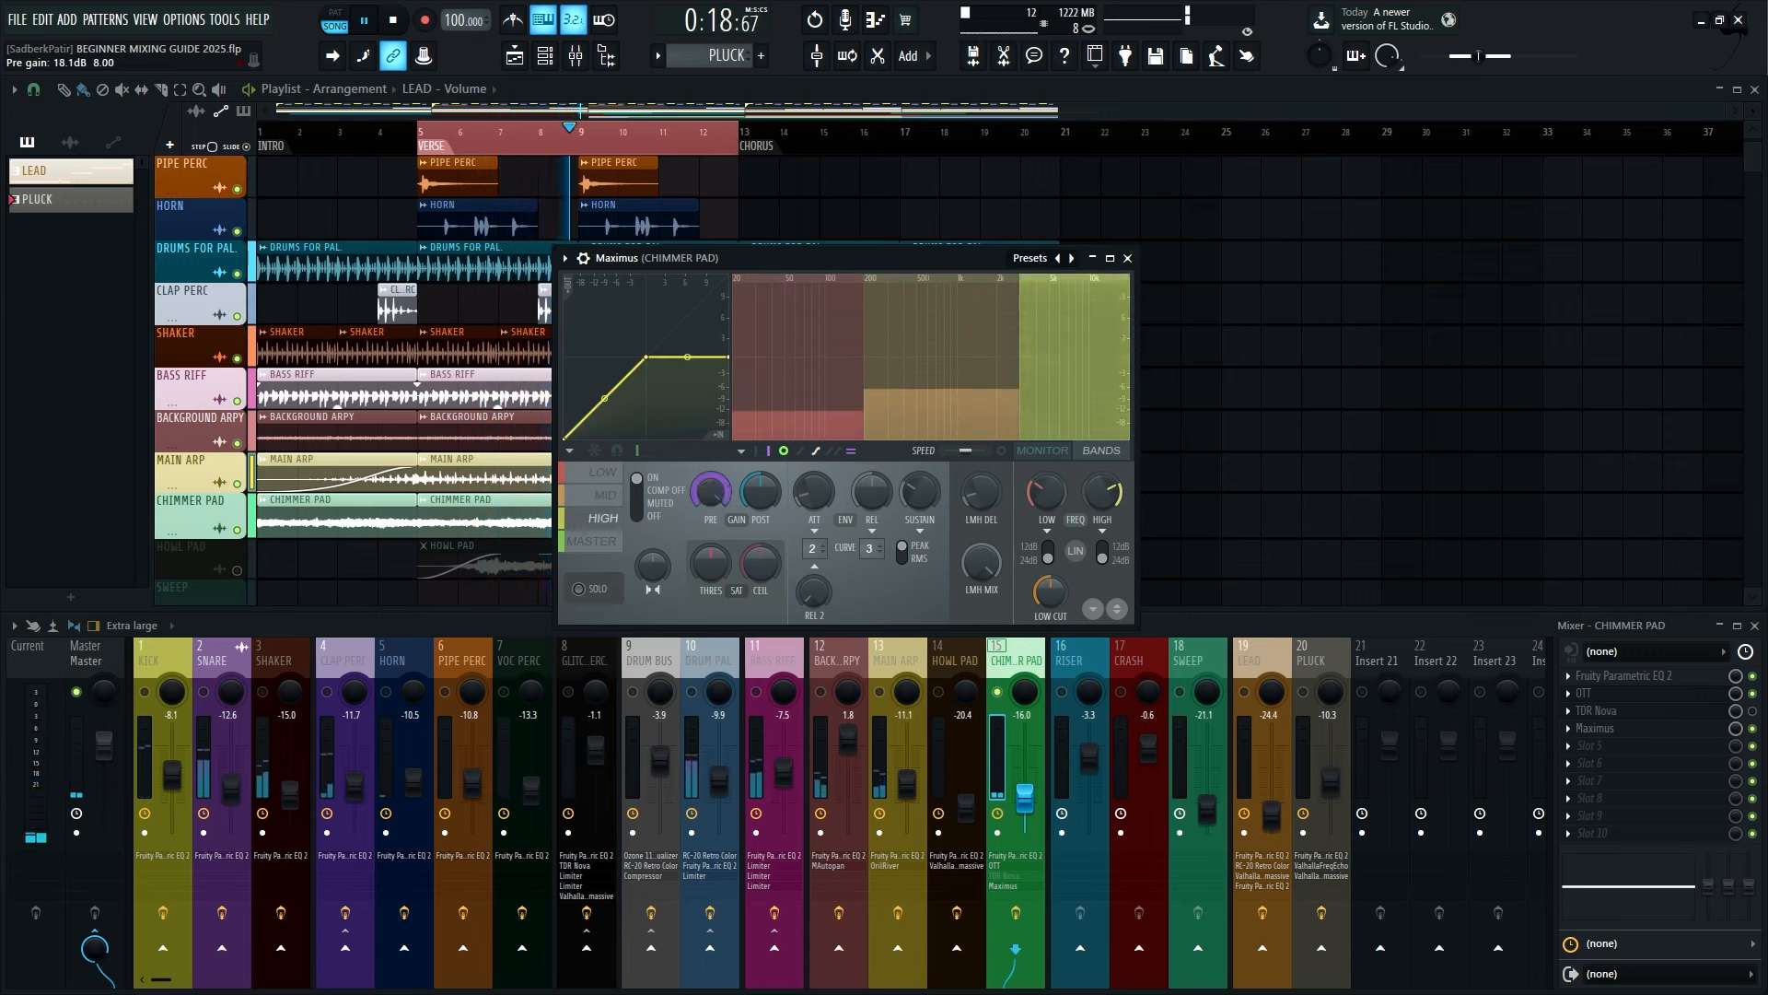
Stop playback and delete Maximus from CHIMMER PAD's effect slots
key(space)
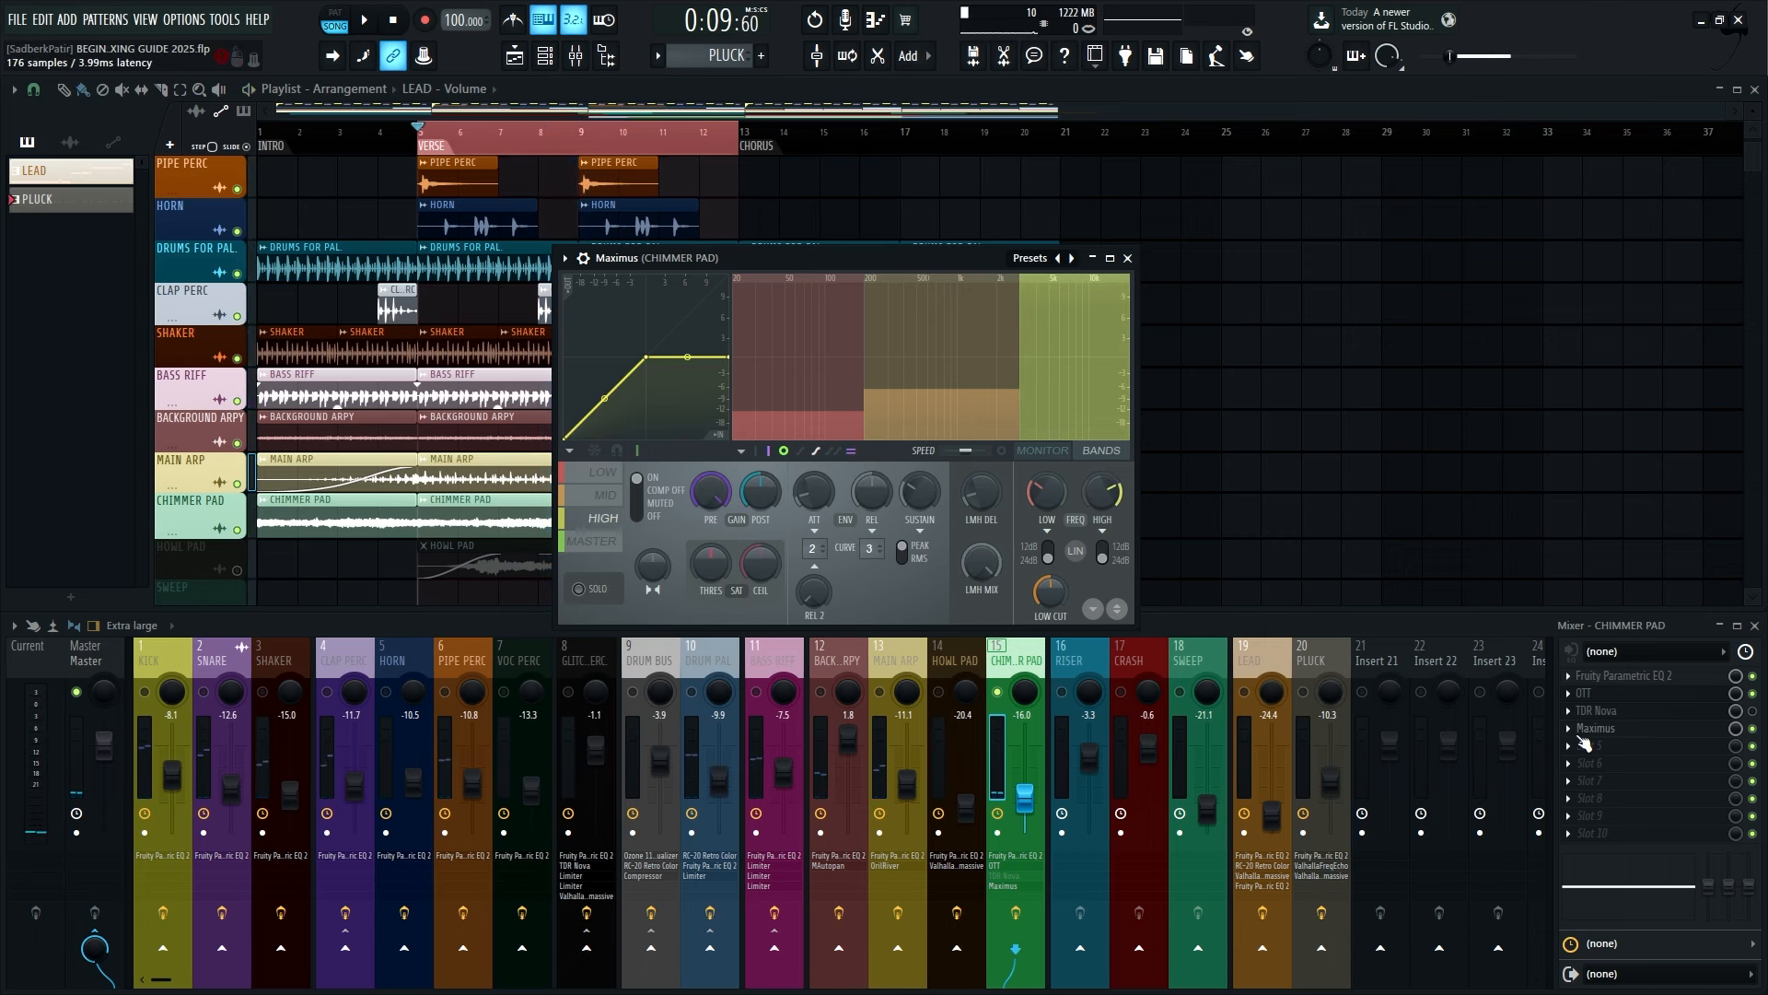
right_click(1584, 729)
click(1589, 538)
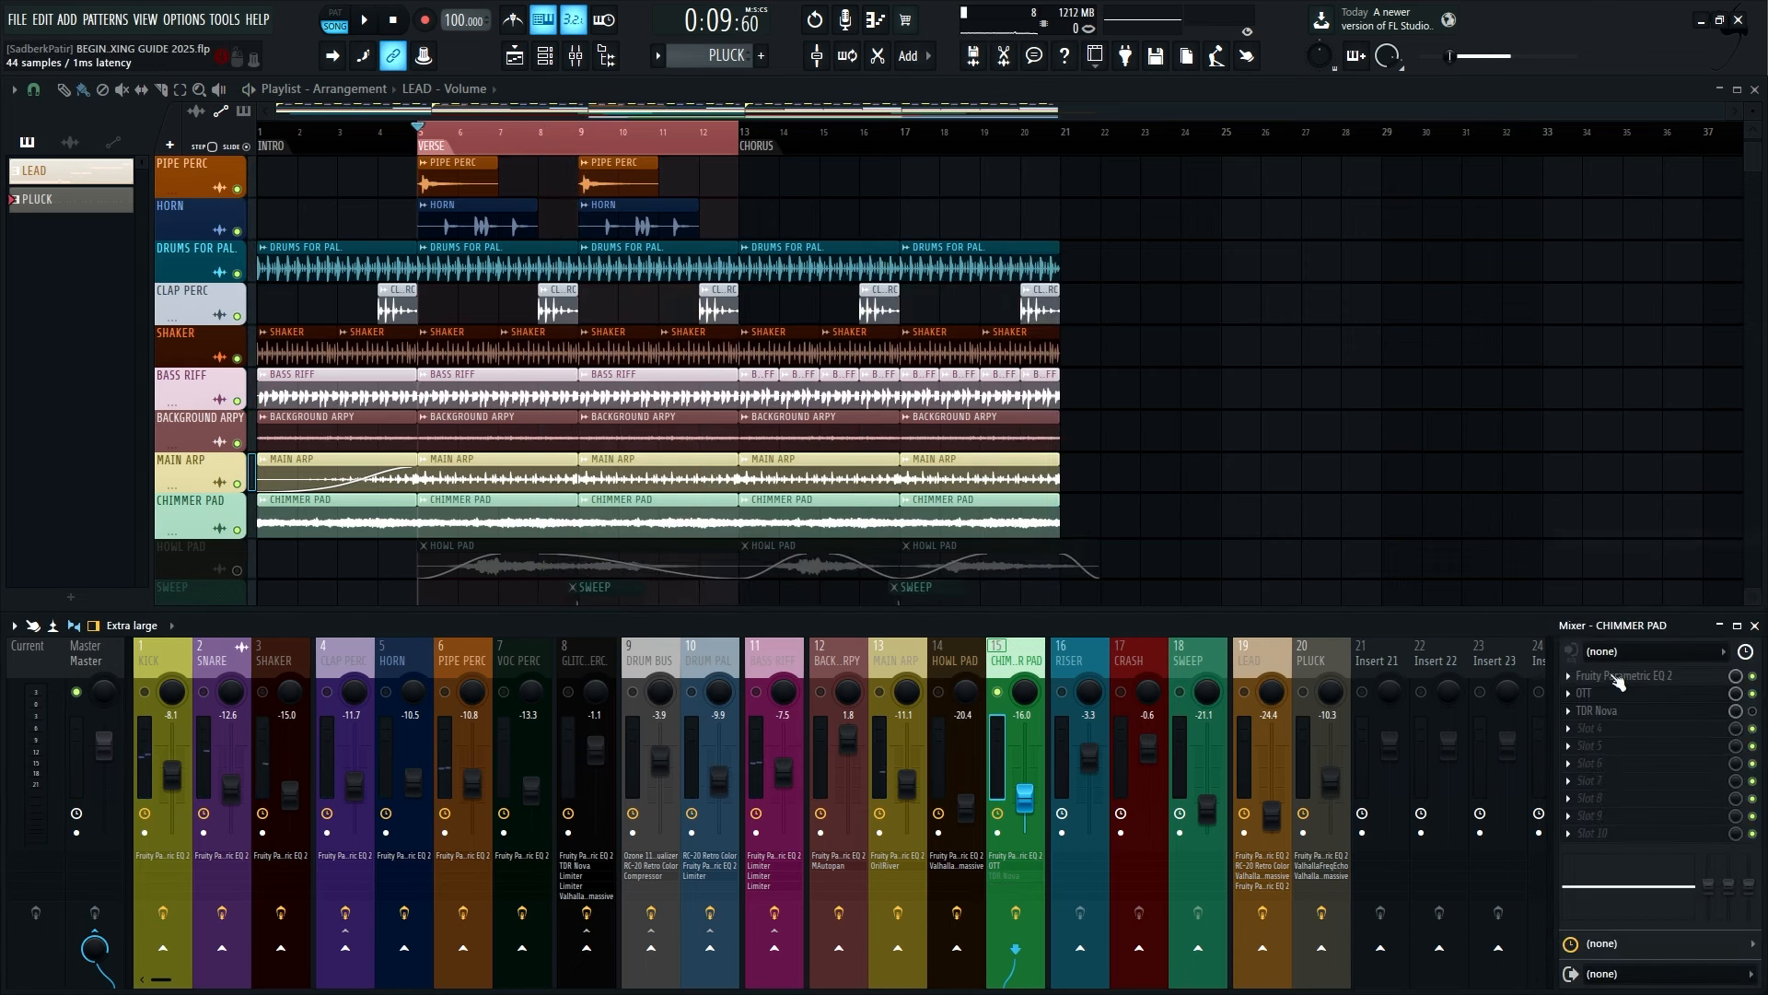
Open TDR Nova on CHIMMER PAD with the effect re-enabled, and play the verse through it
click(1604, 694)
click(1618, 694)
click(1598, 710)
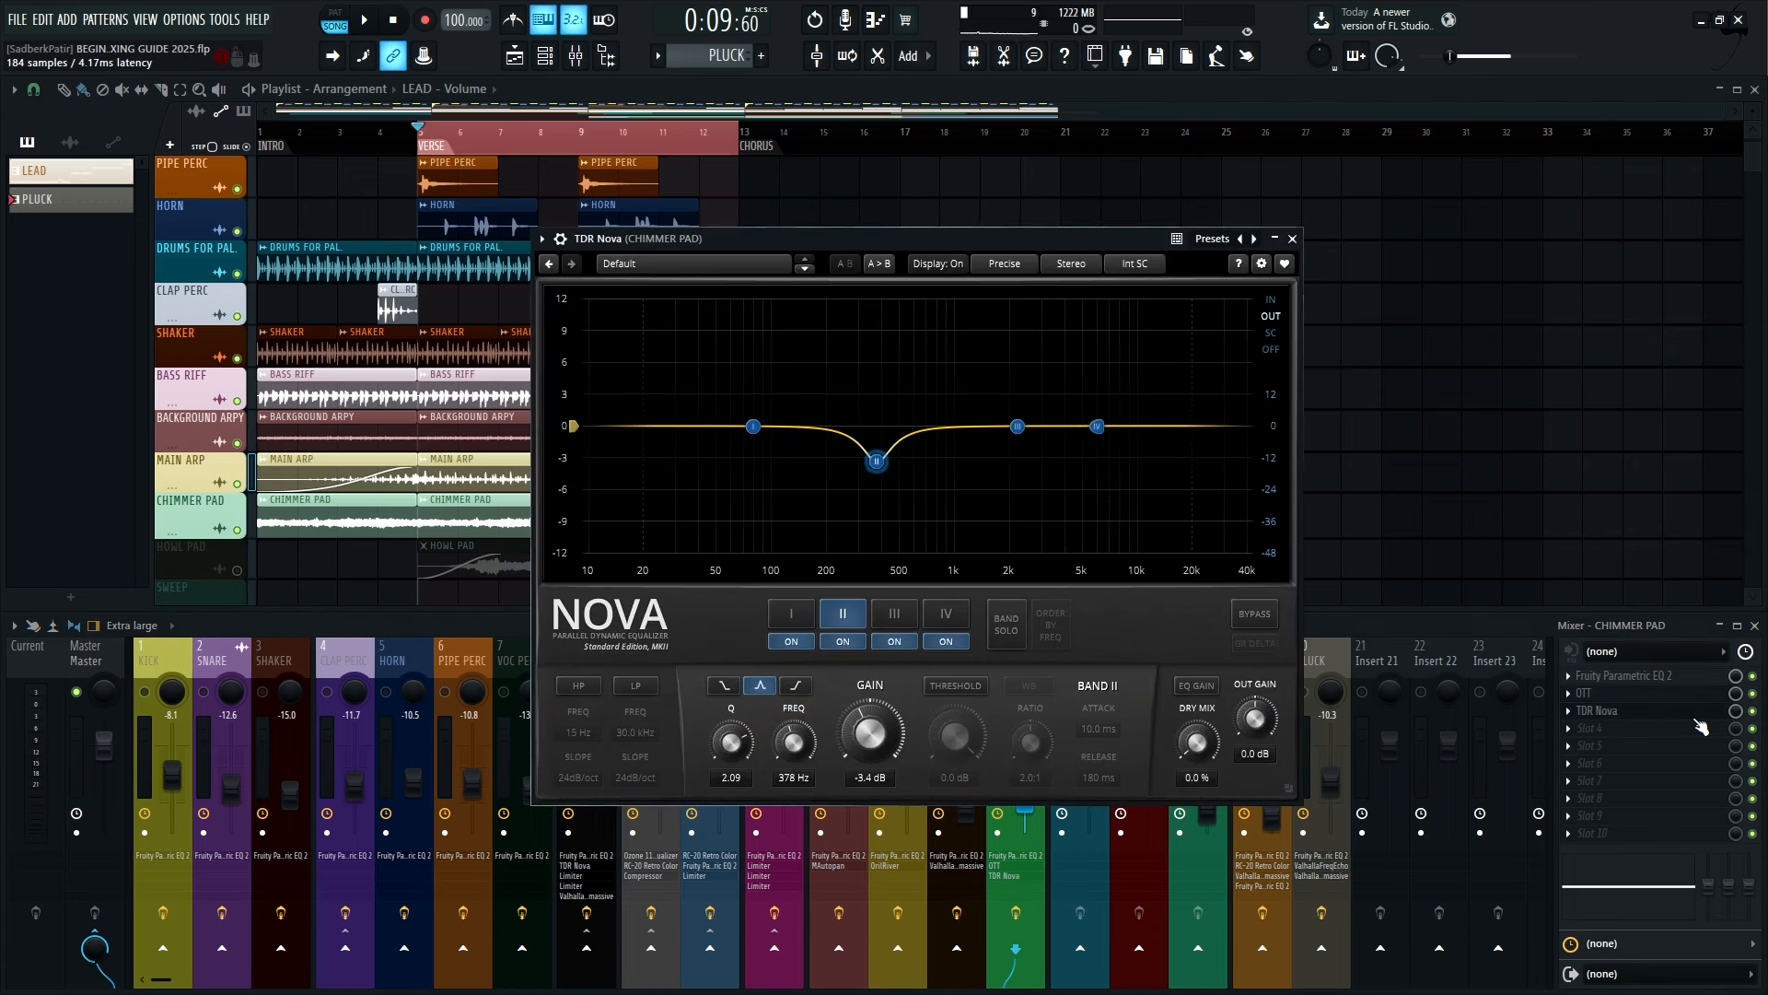
key(space)
drag(1013, 240, 1317, 156)
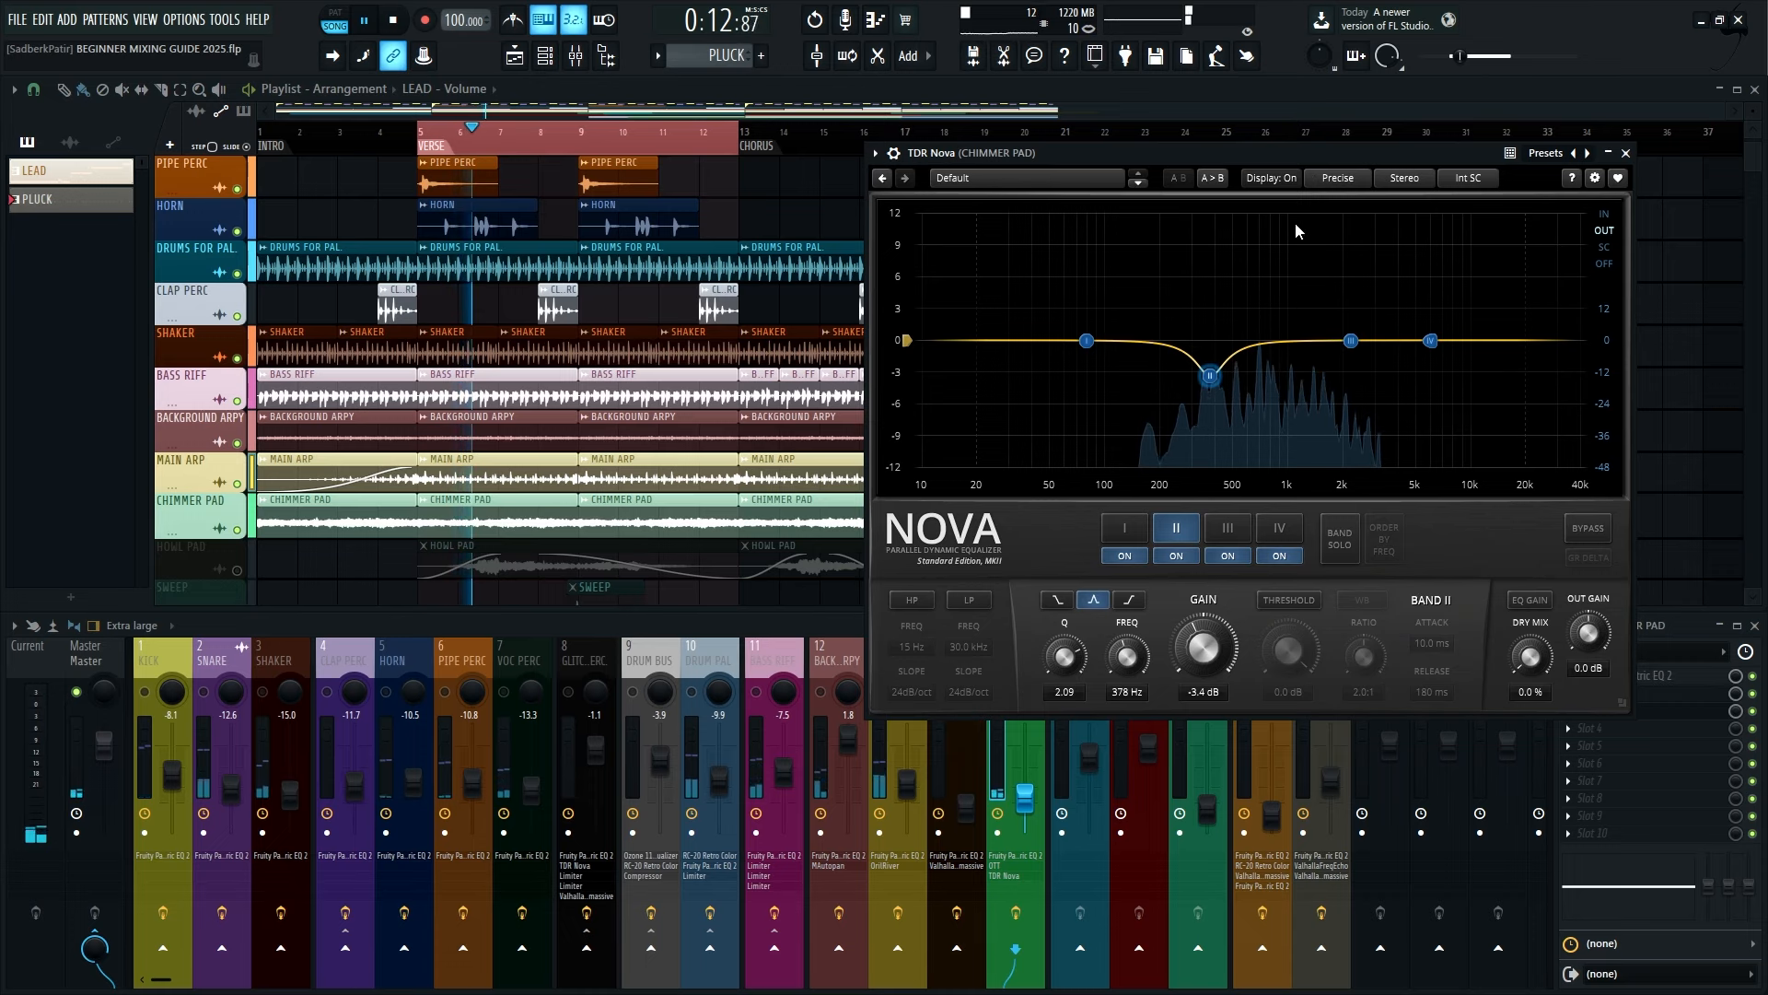
Switch TDR Nova's analyzer source off and back to output during verse playback, and close the plugin
right_click(1252, 304)
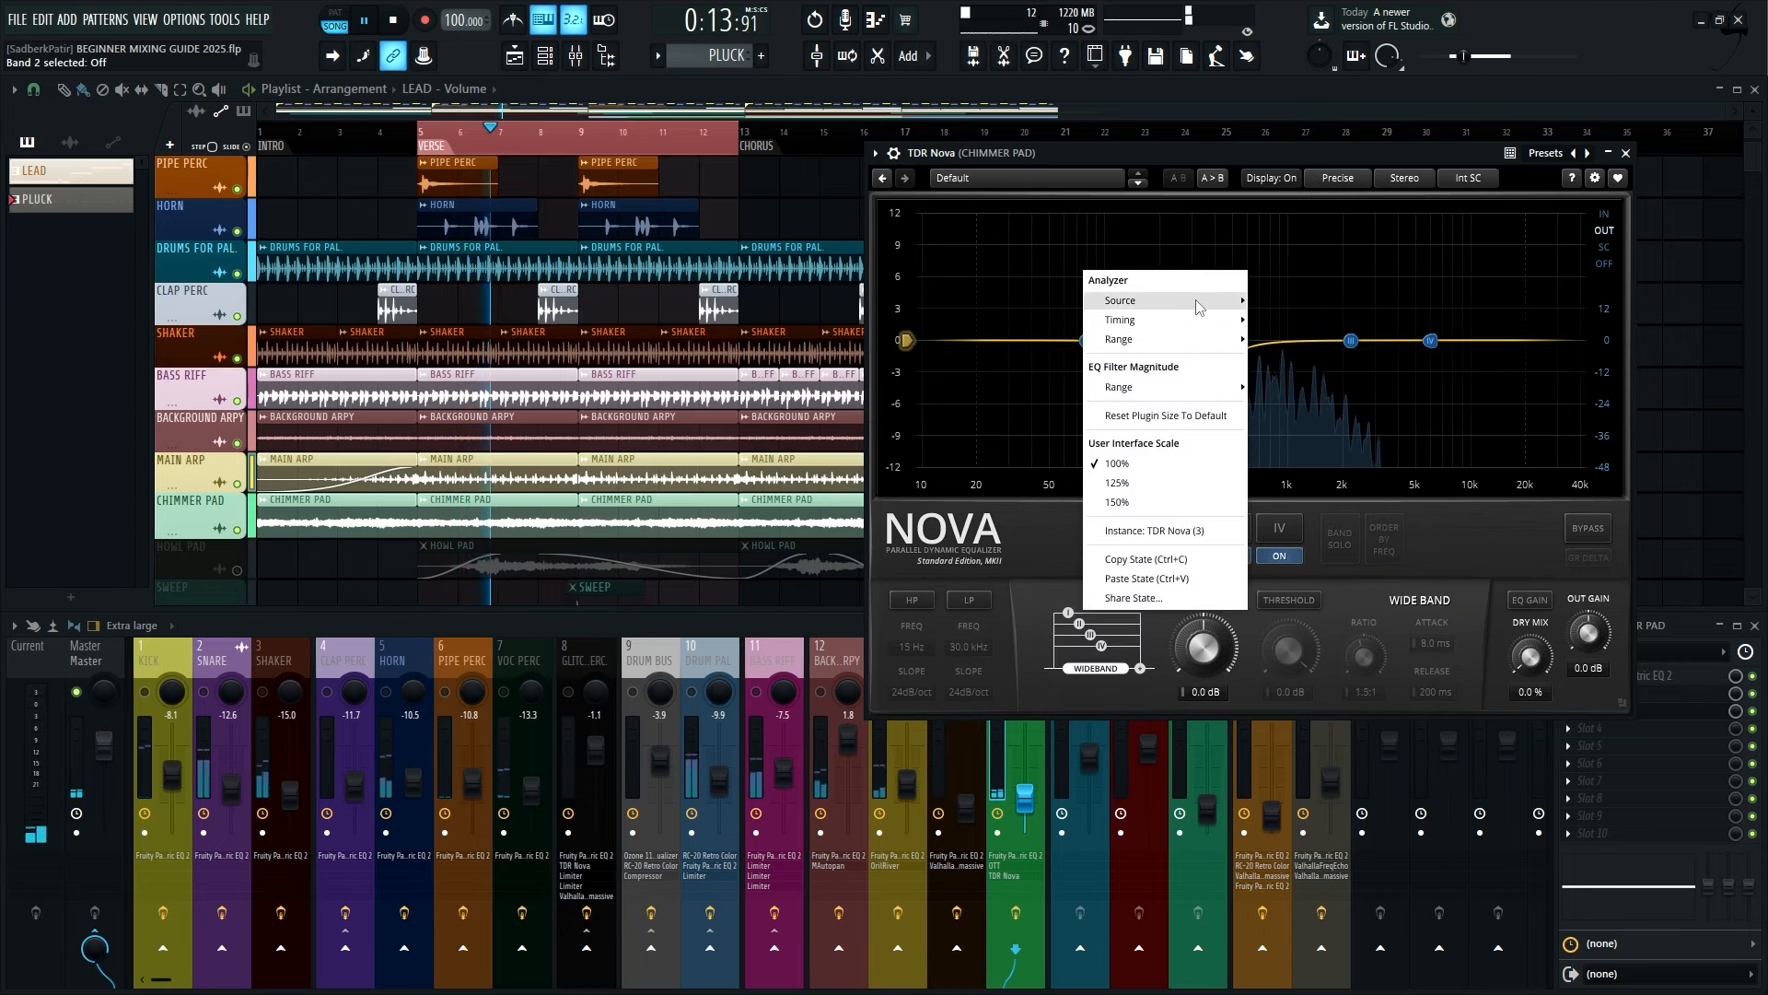
right_click(1254, 244)
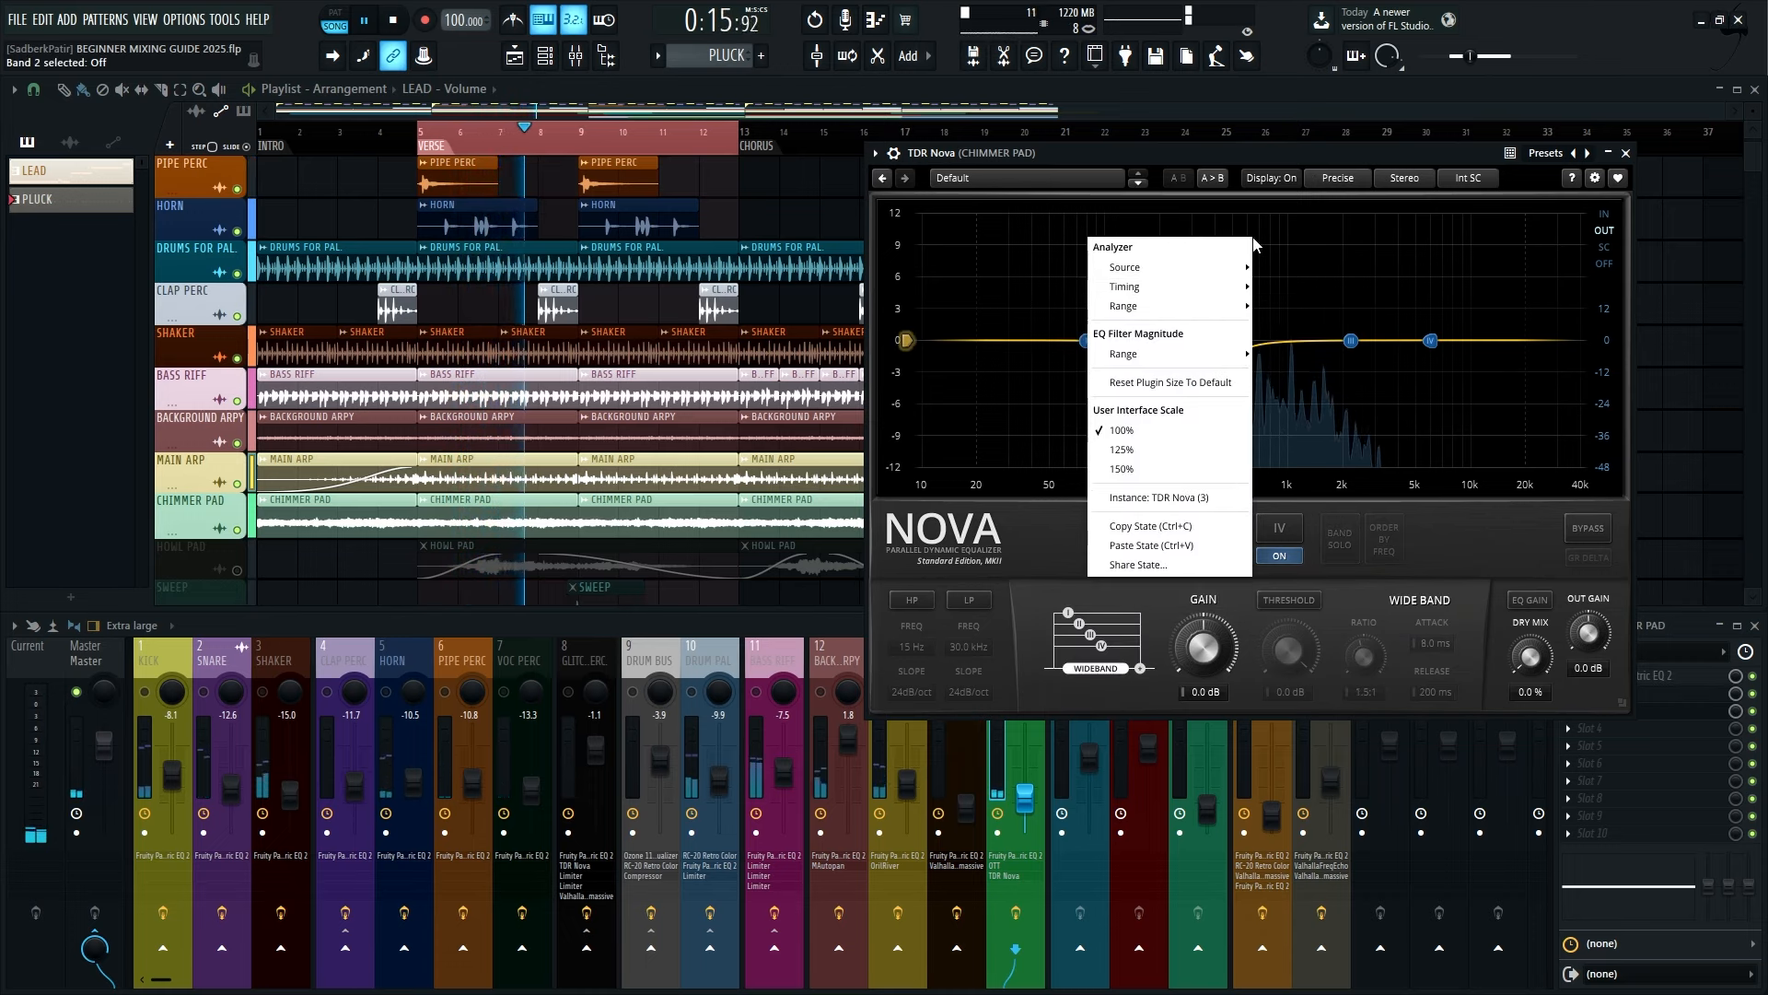
mouse_move(1215, 267)
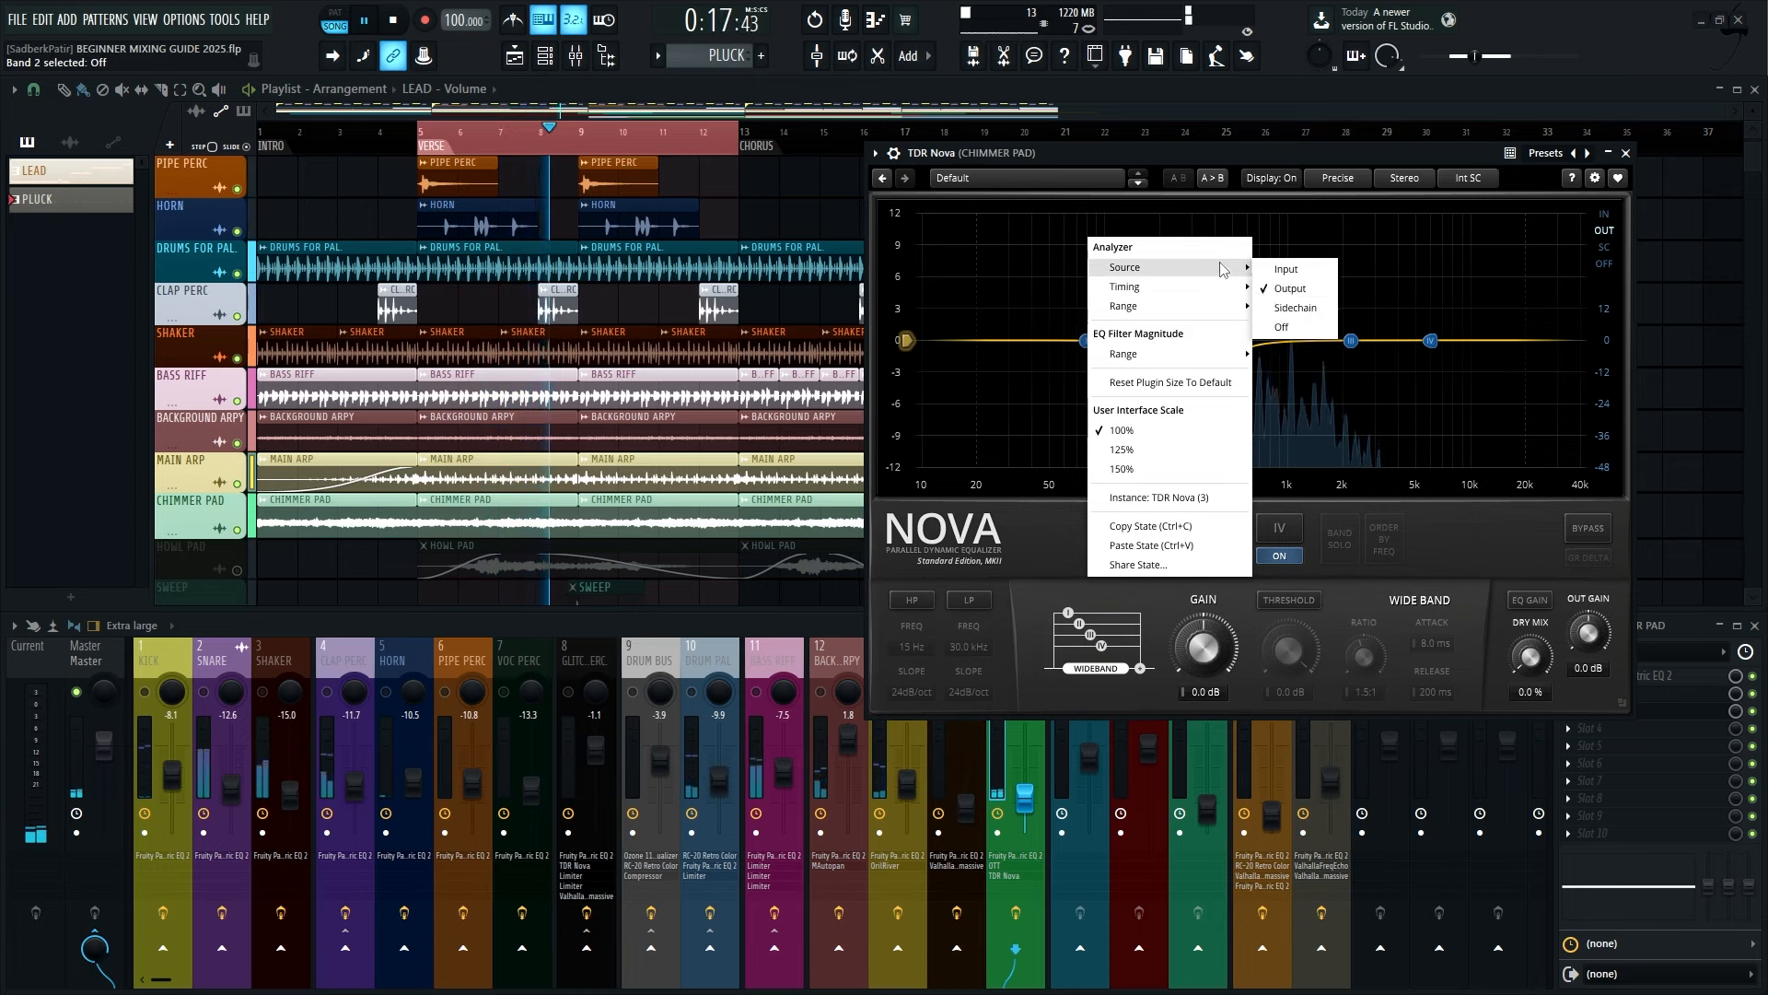
click(1282, 291)
right_click(1287, 280)
mouse_move(1275, 308)
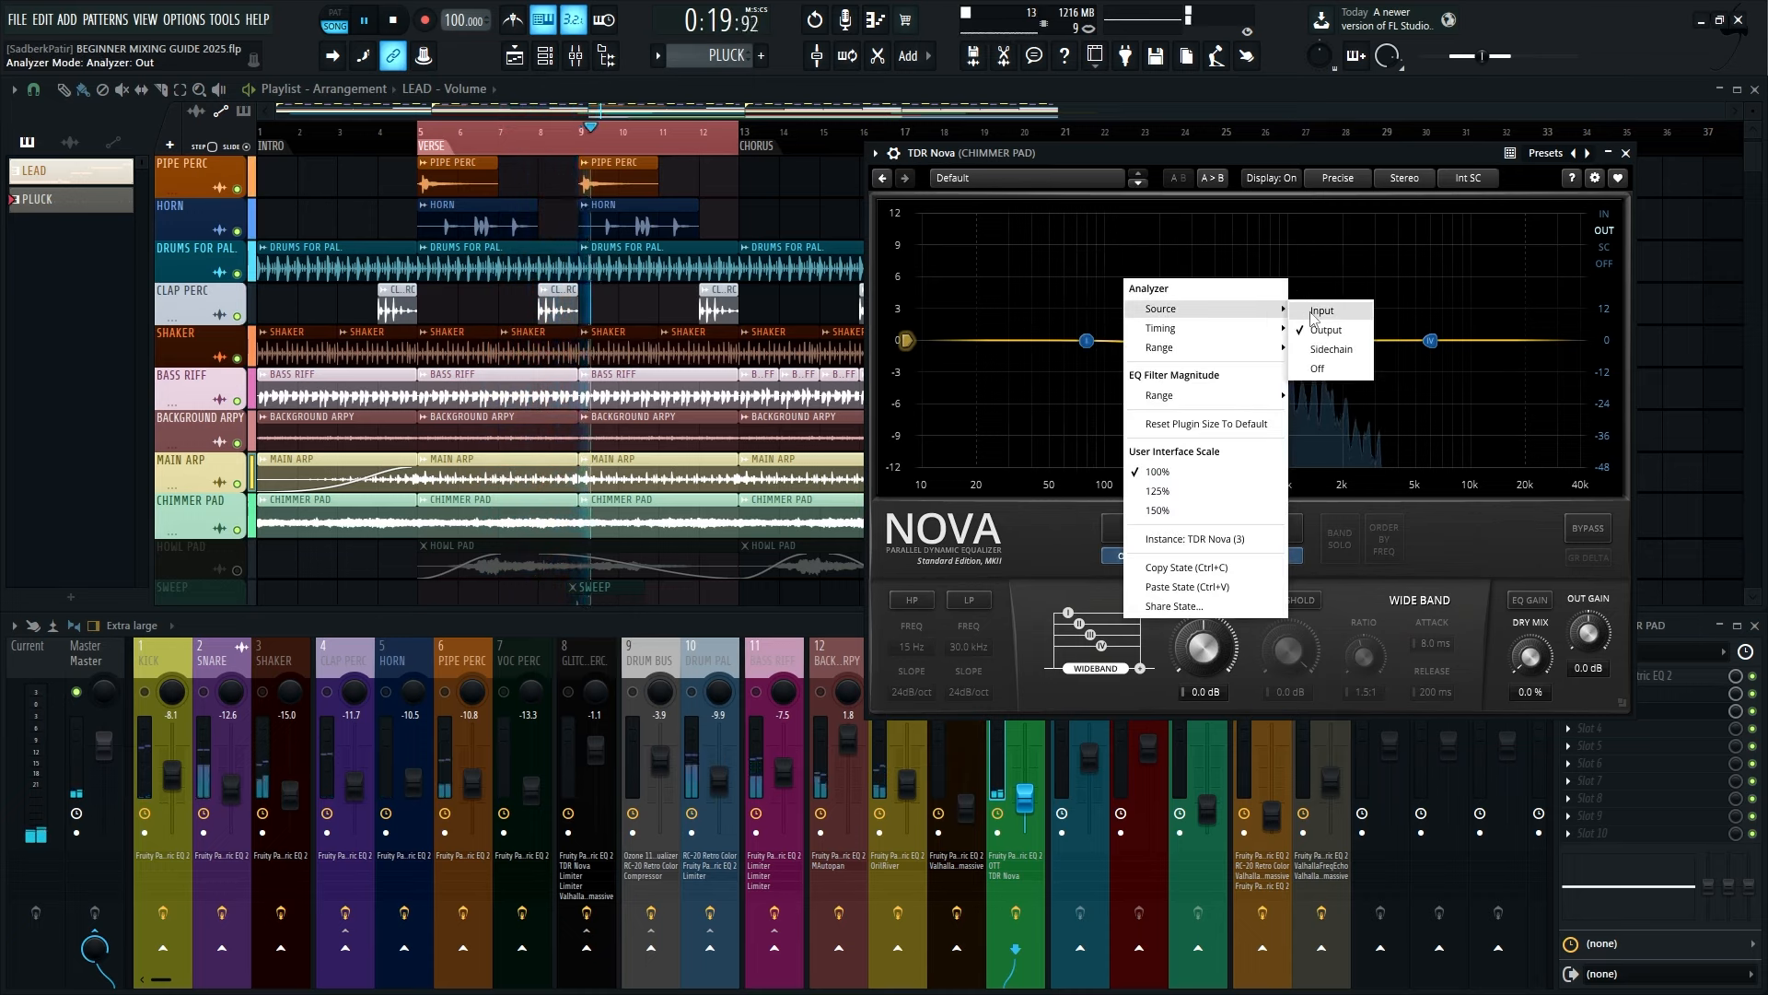
click(1317, 368)
right_click(1201, 289)
mouse_move(1150, 328)
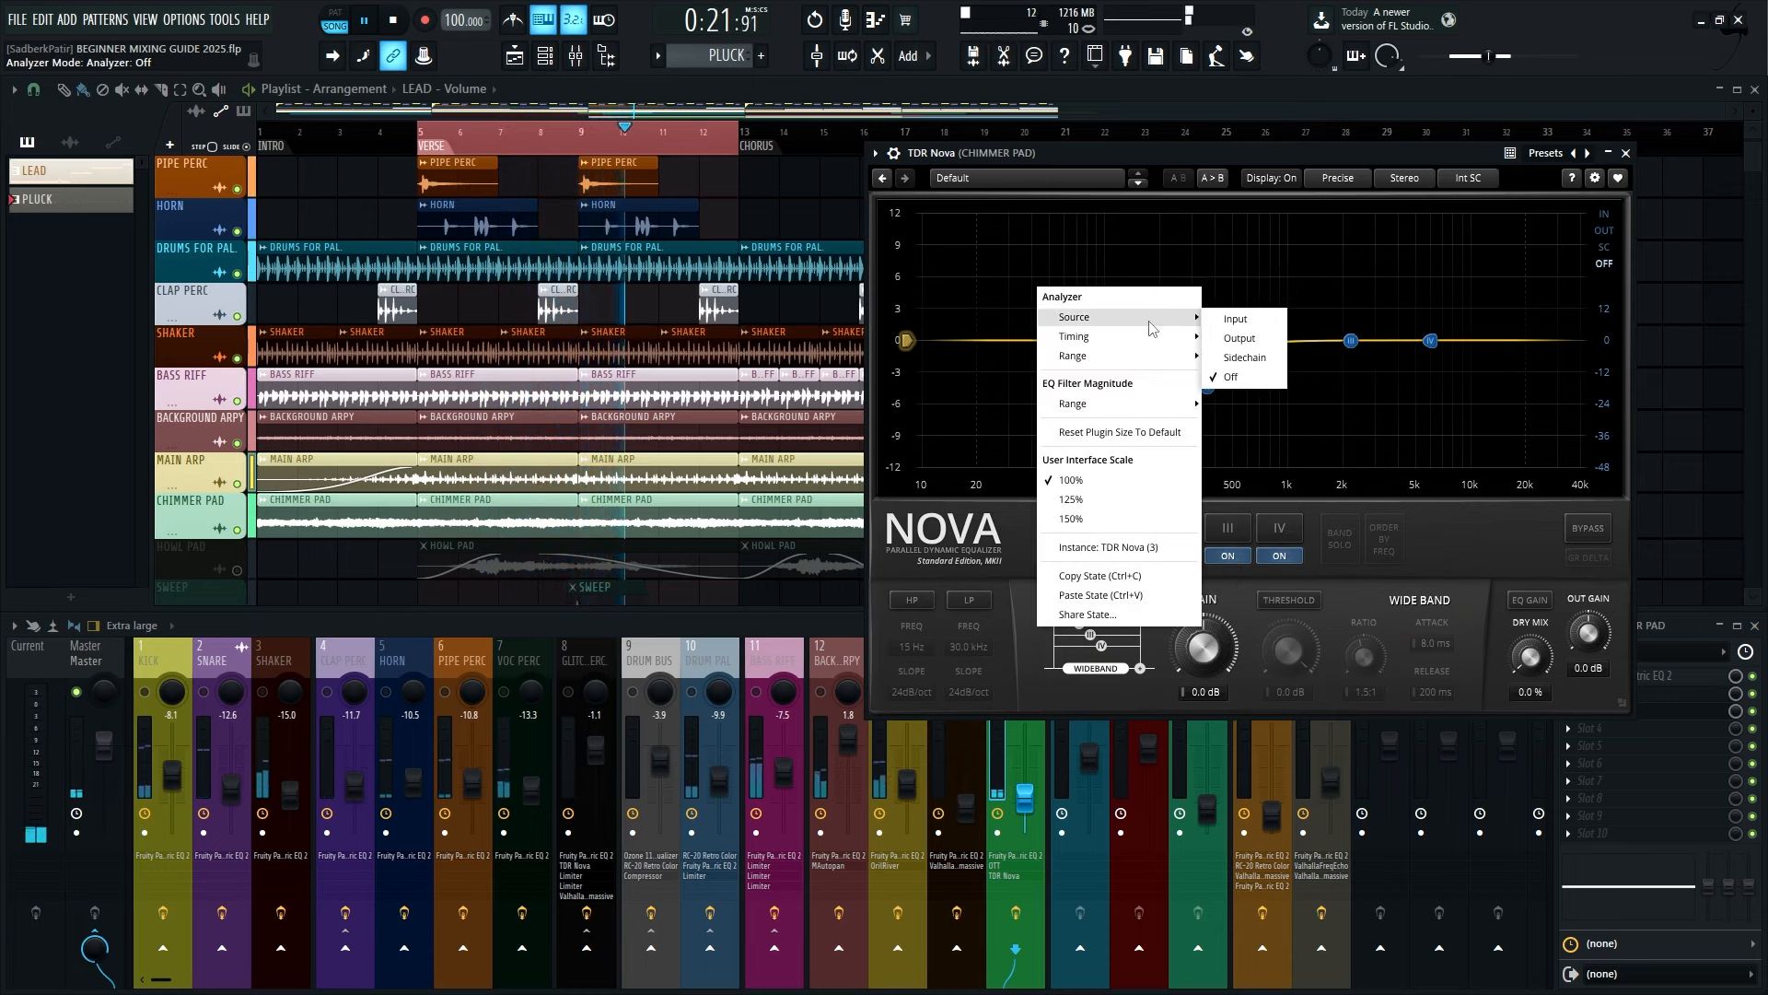
click(1239, 338)
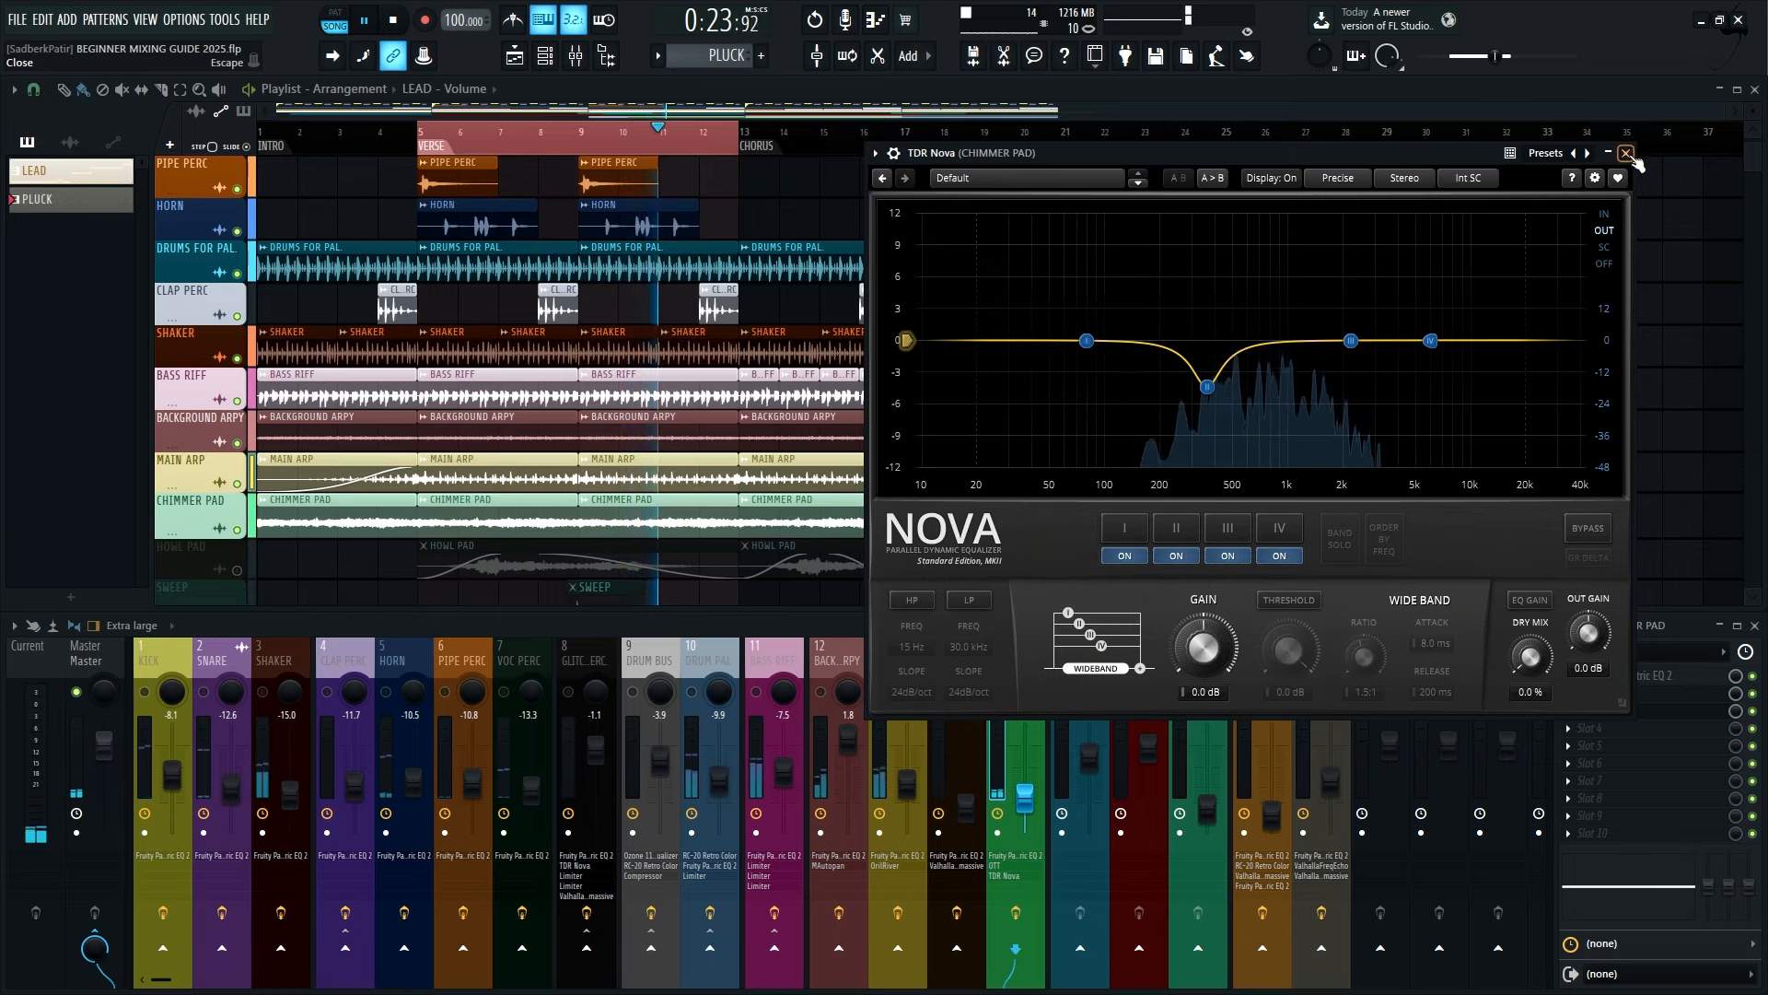
click(1603, 266)
click(1607, 230)
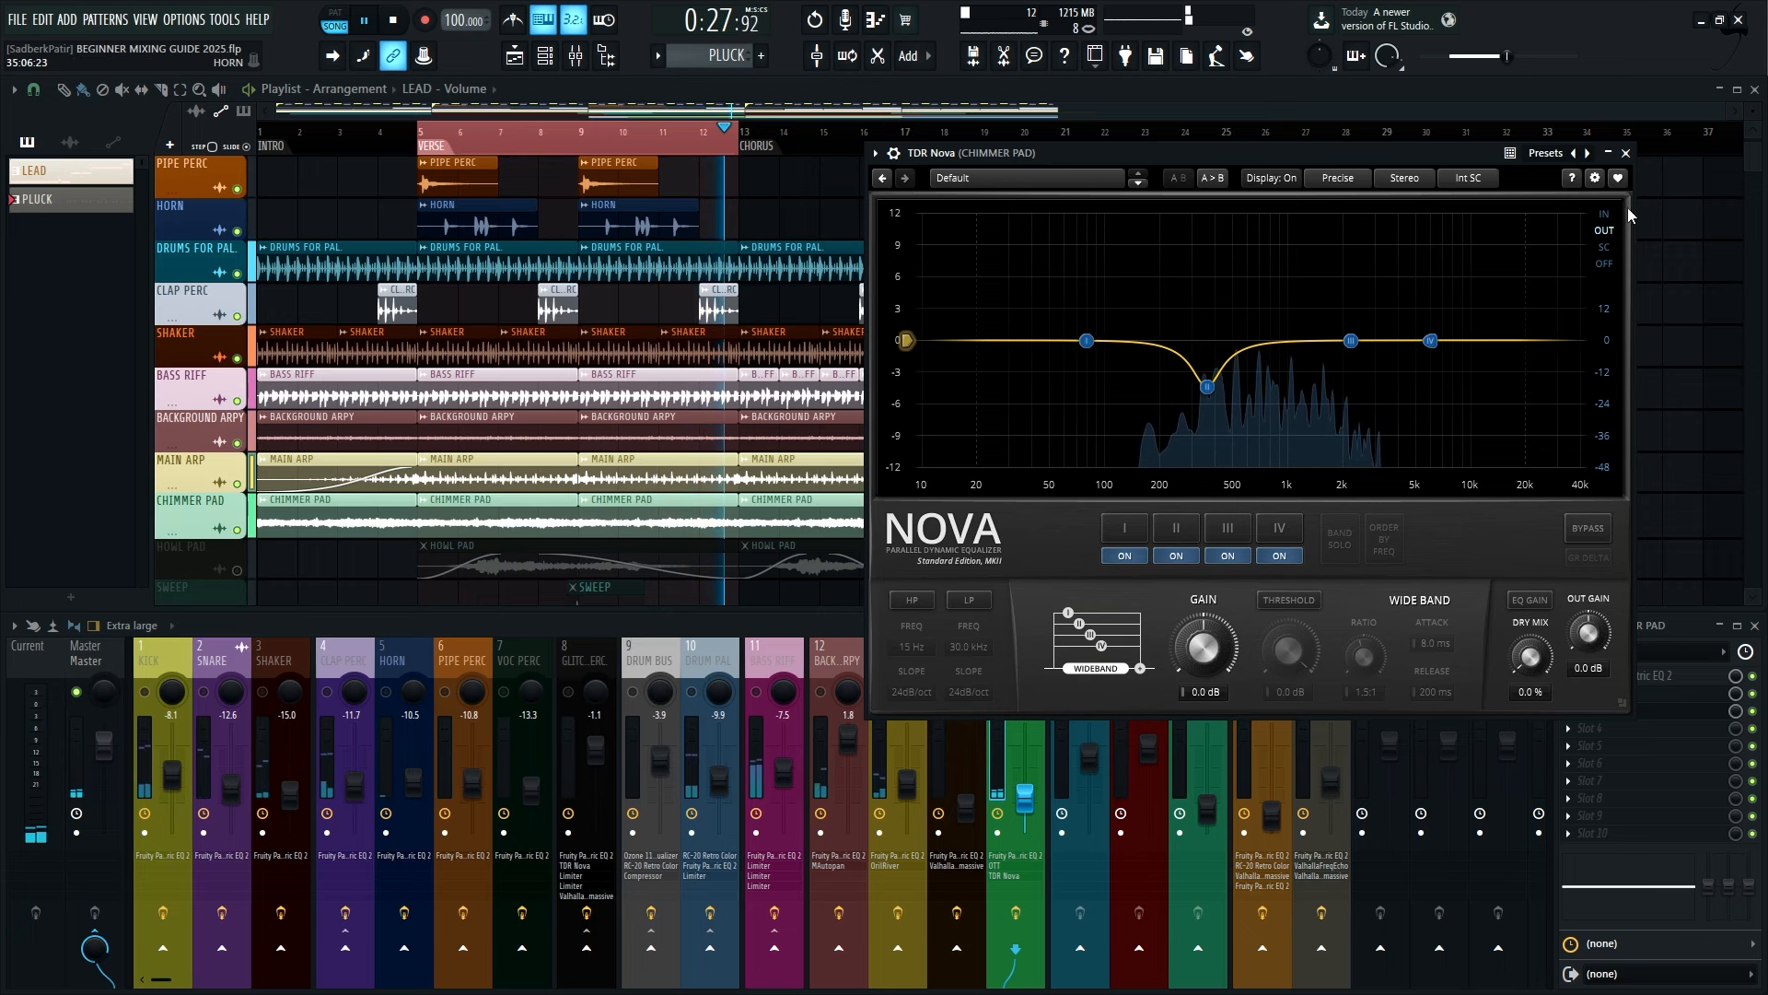
click(1625, 152)
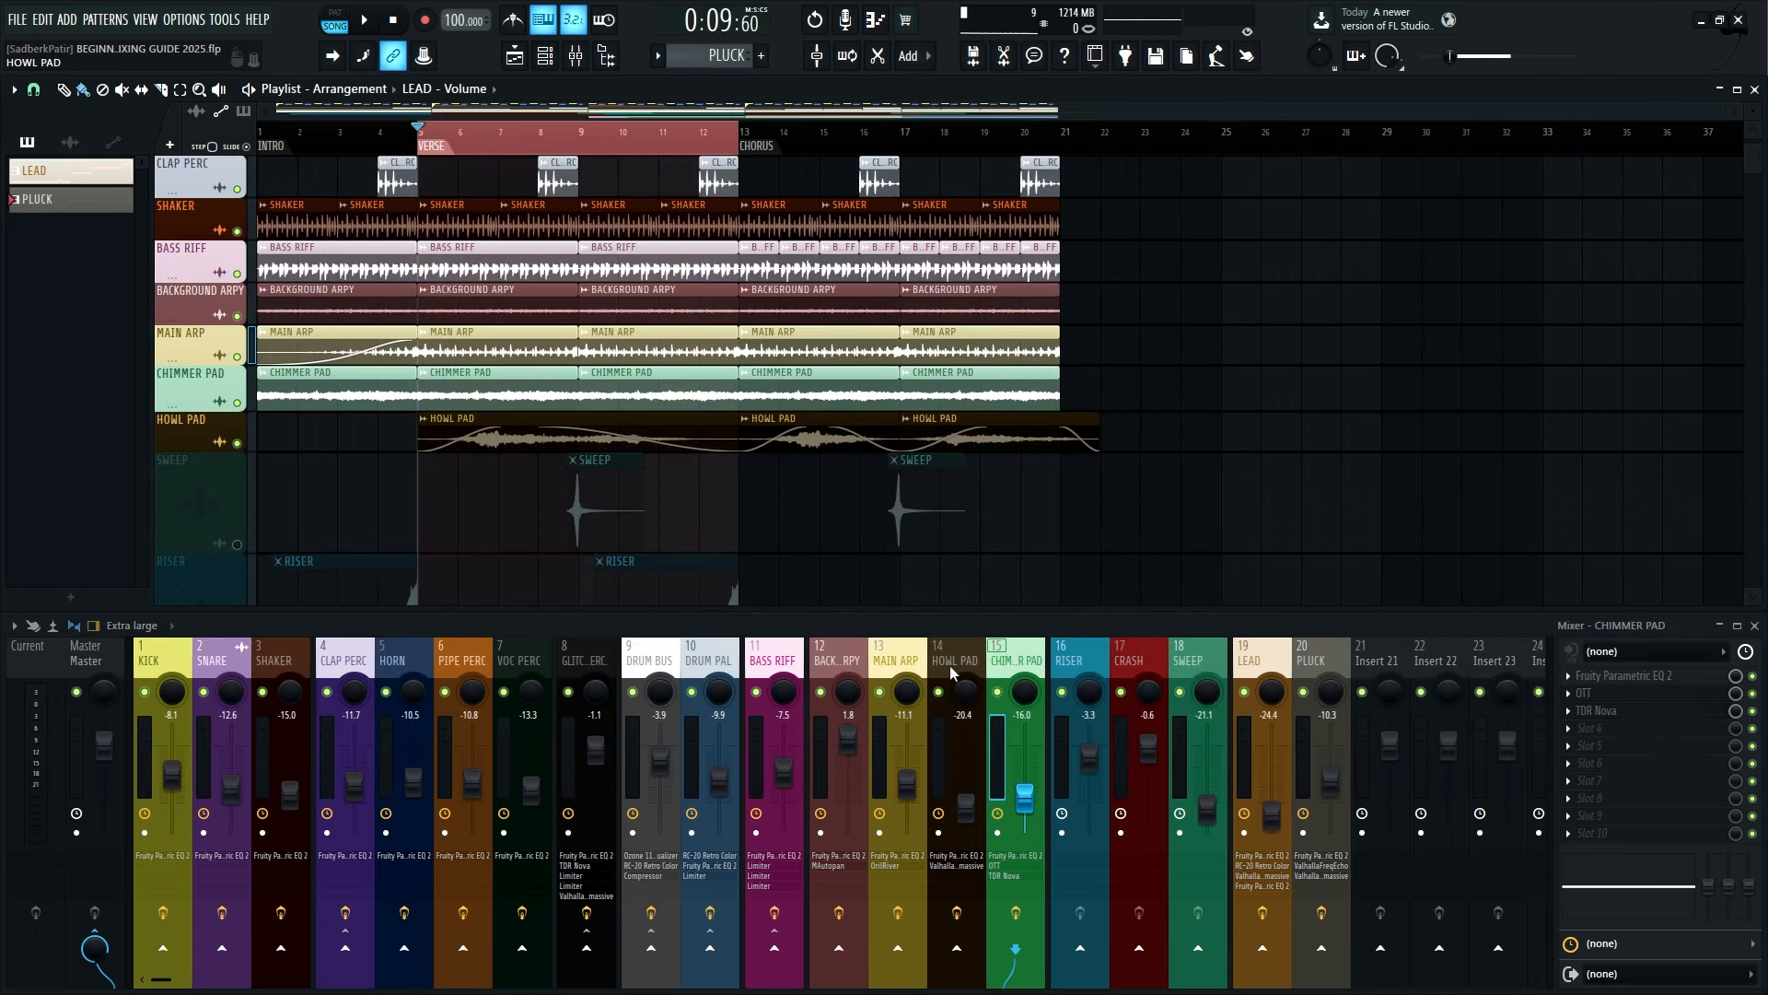
Select and solo HOWL PAD in the mixer, and play the verse to hear it
click(953, 672)
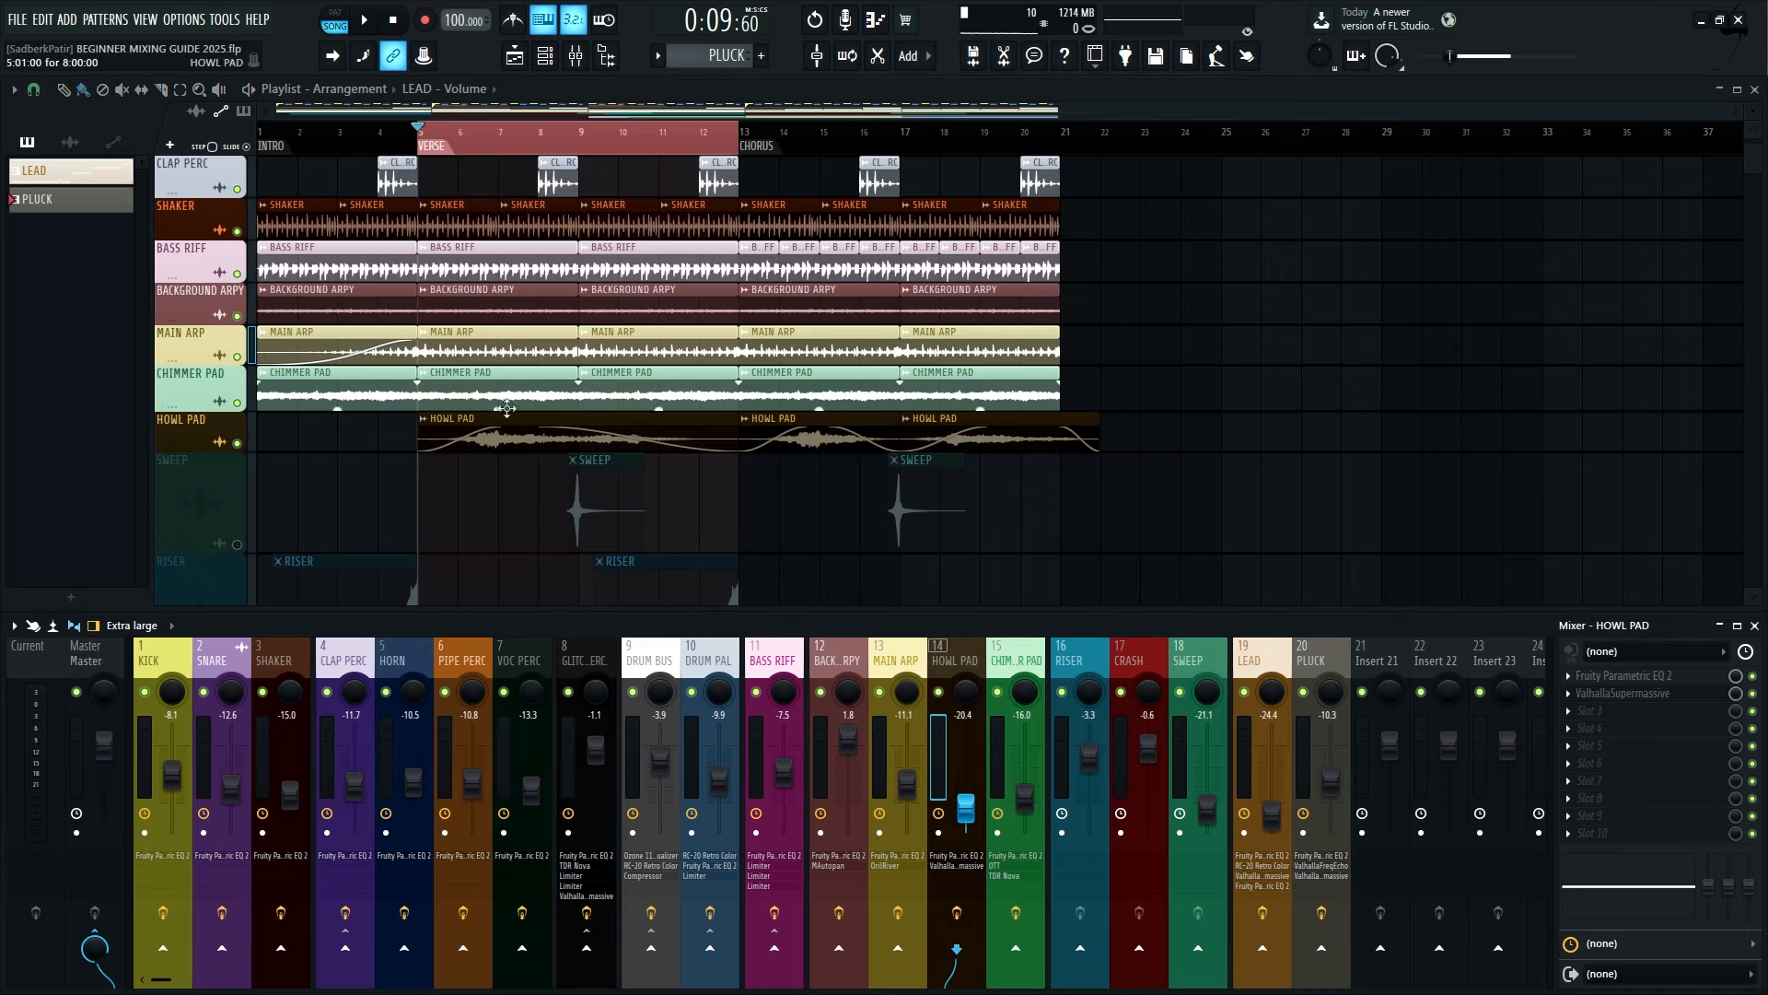
right_click(938, 692)
key(space)
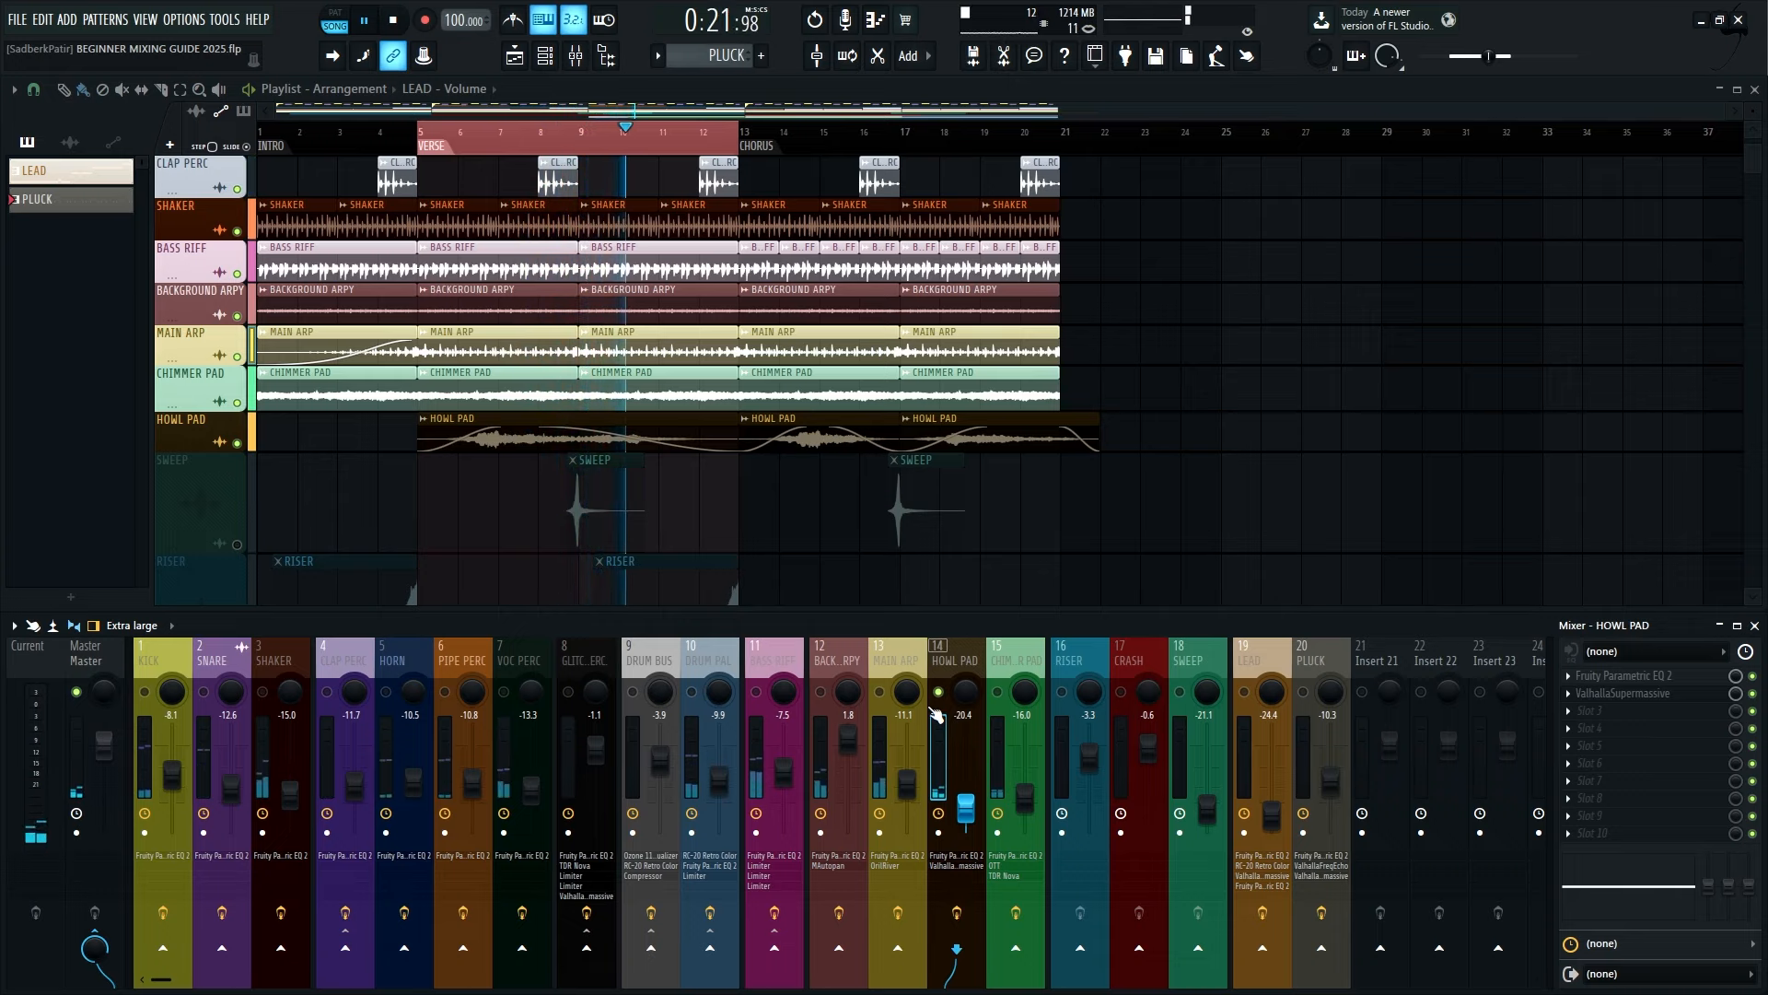
key(space)
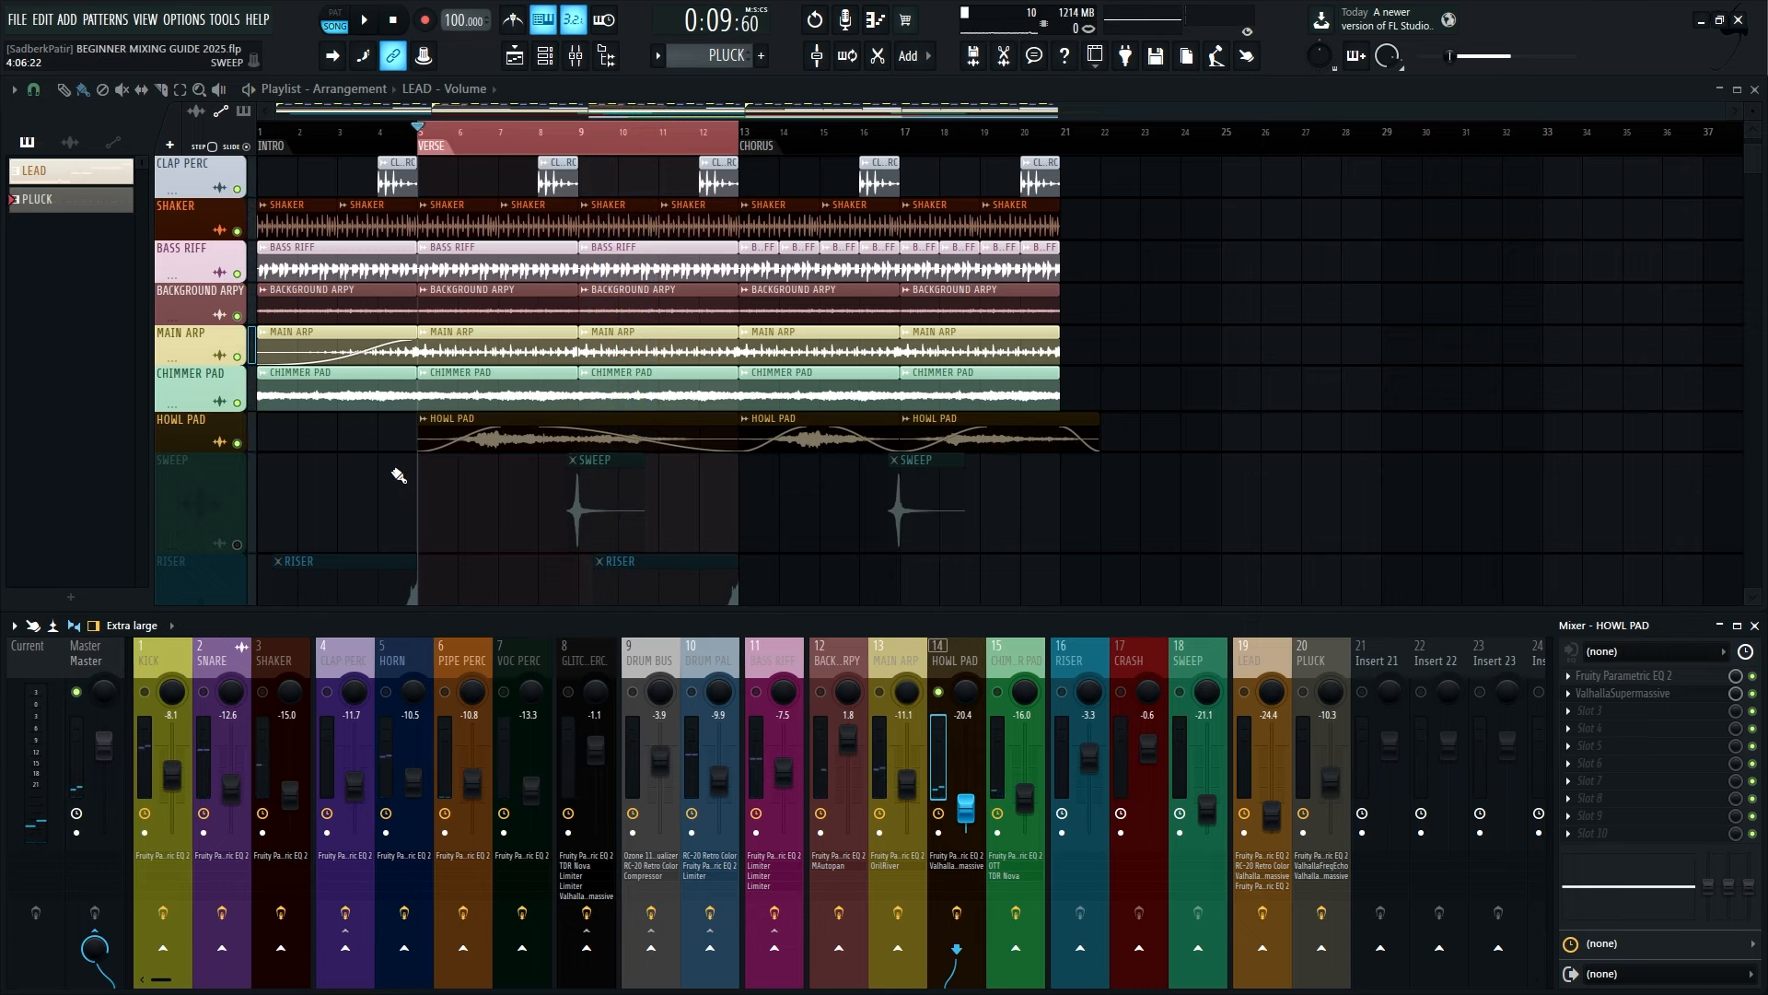
Enlarge HOWL PAD's playlist track and try different fade-in lengths on its first clip
scroll(398, 475, up, 4)
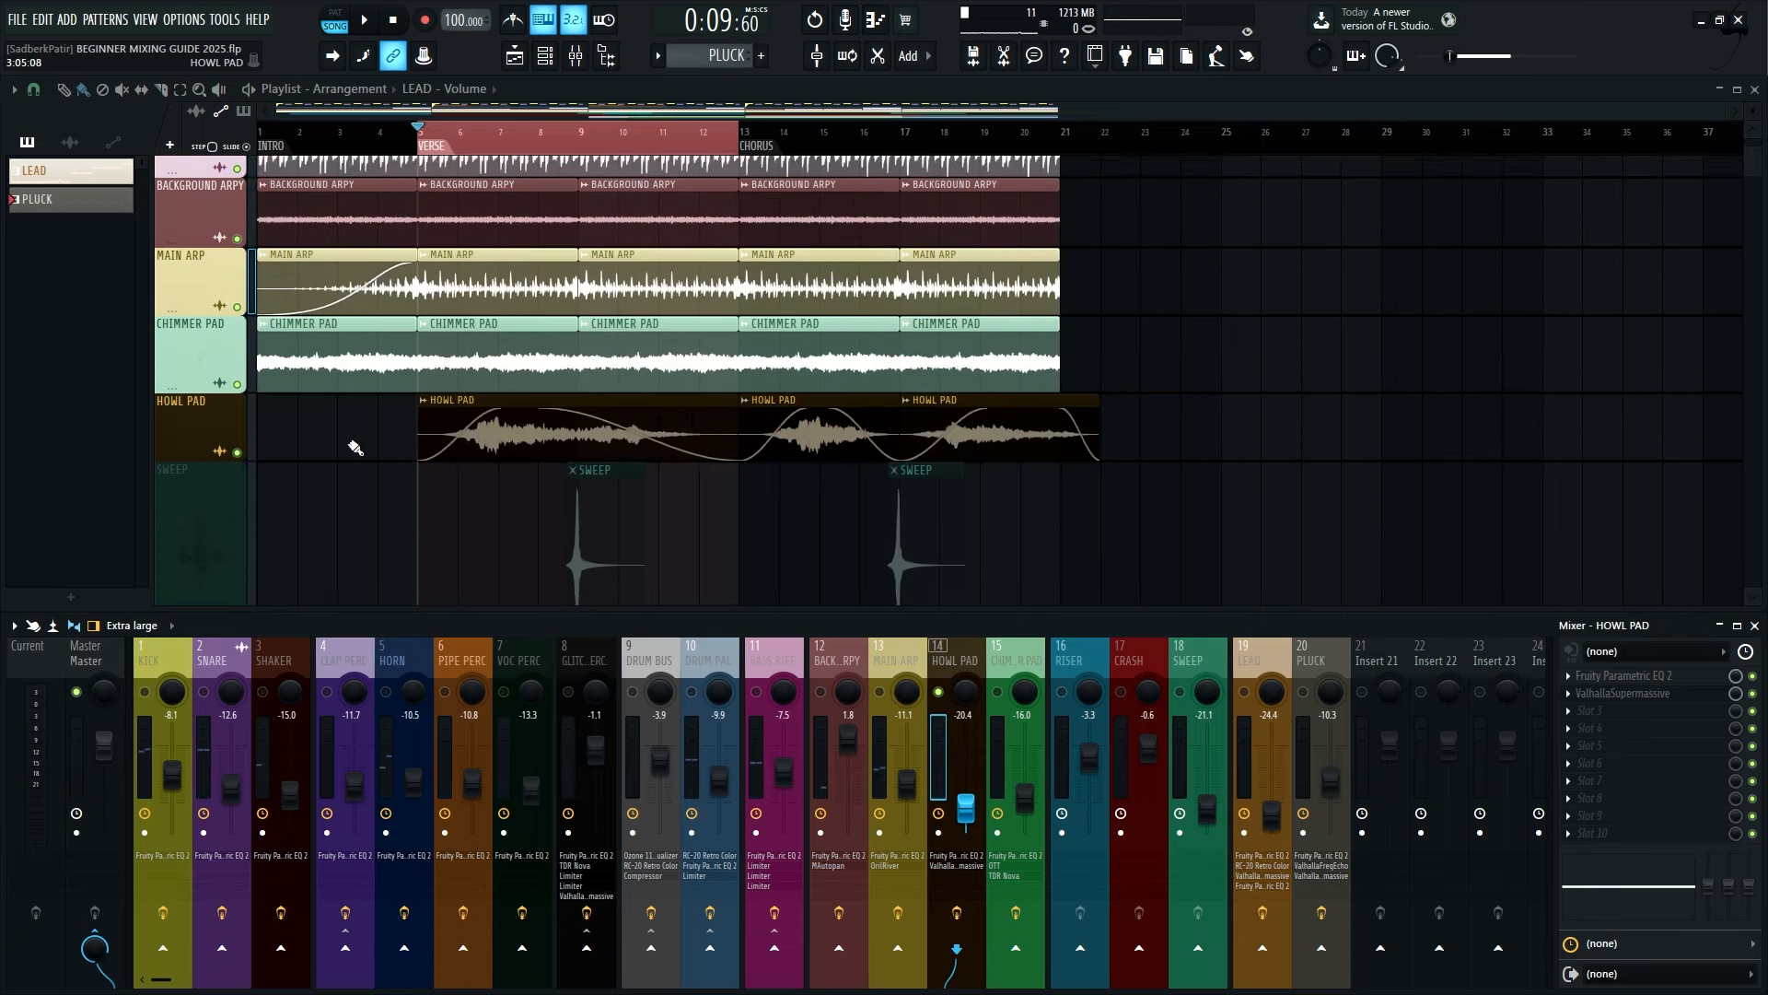
drag(196, 461, 186, 568)
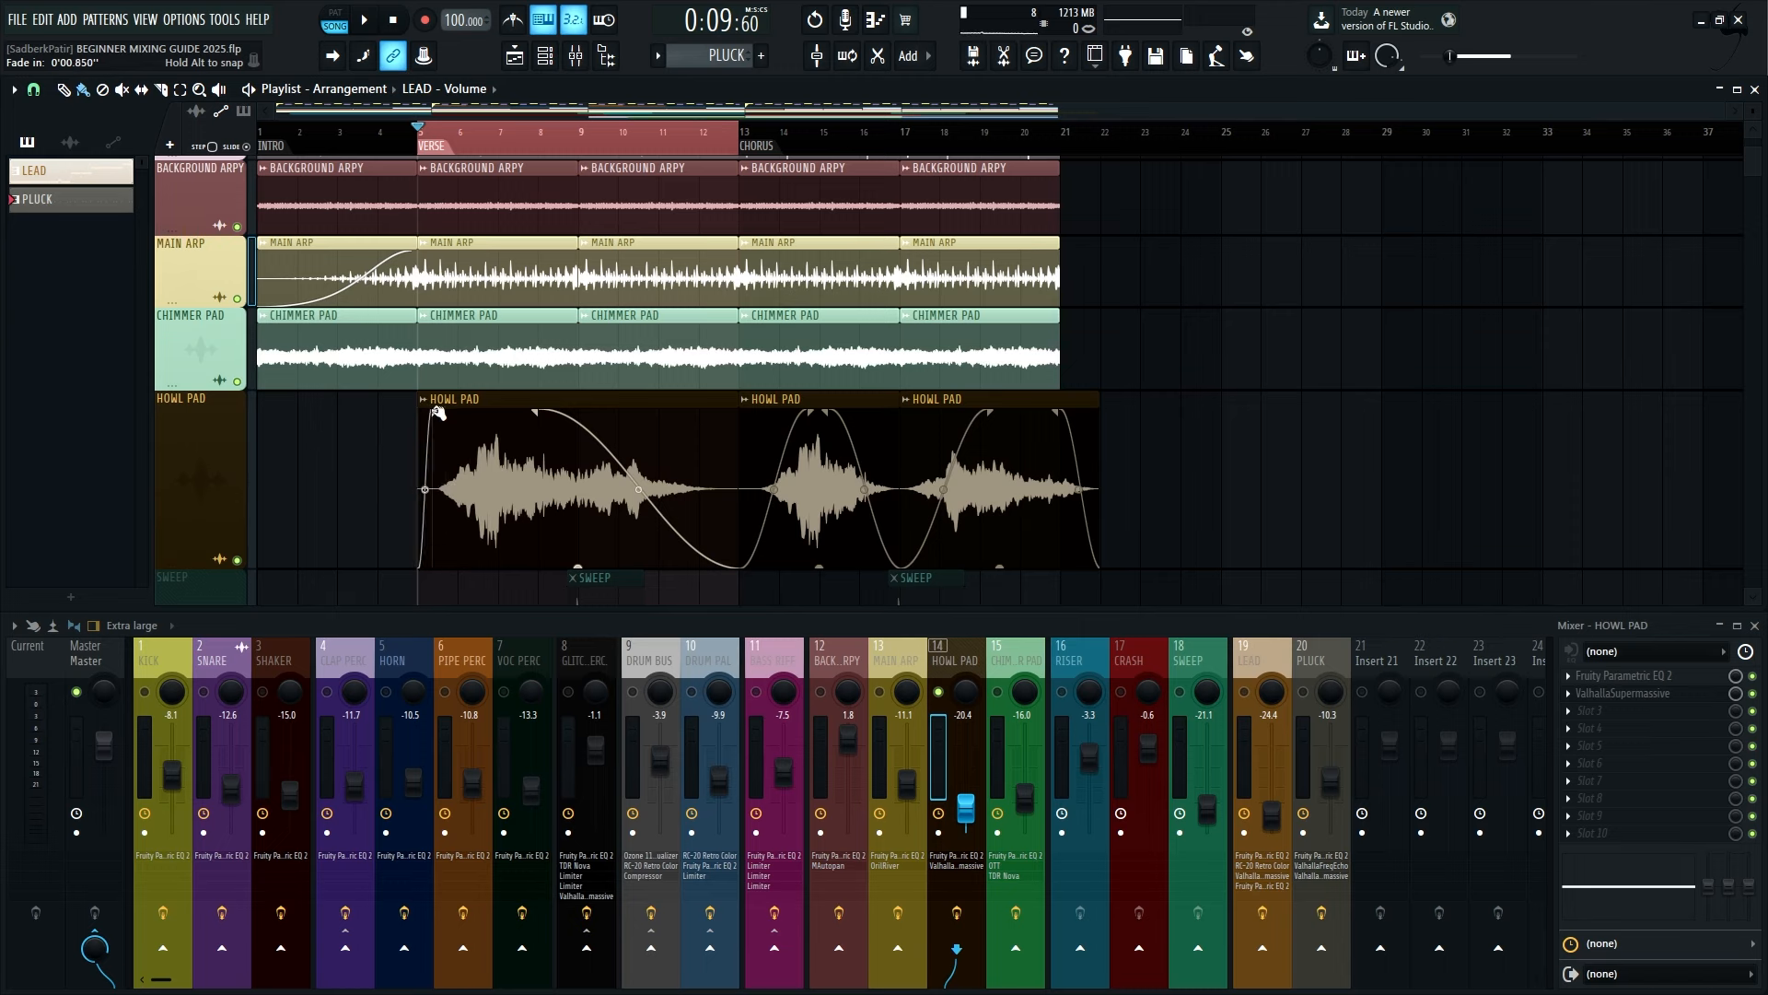
drag(511, 419, 486, 411)
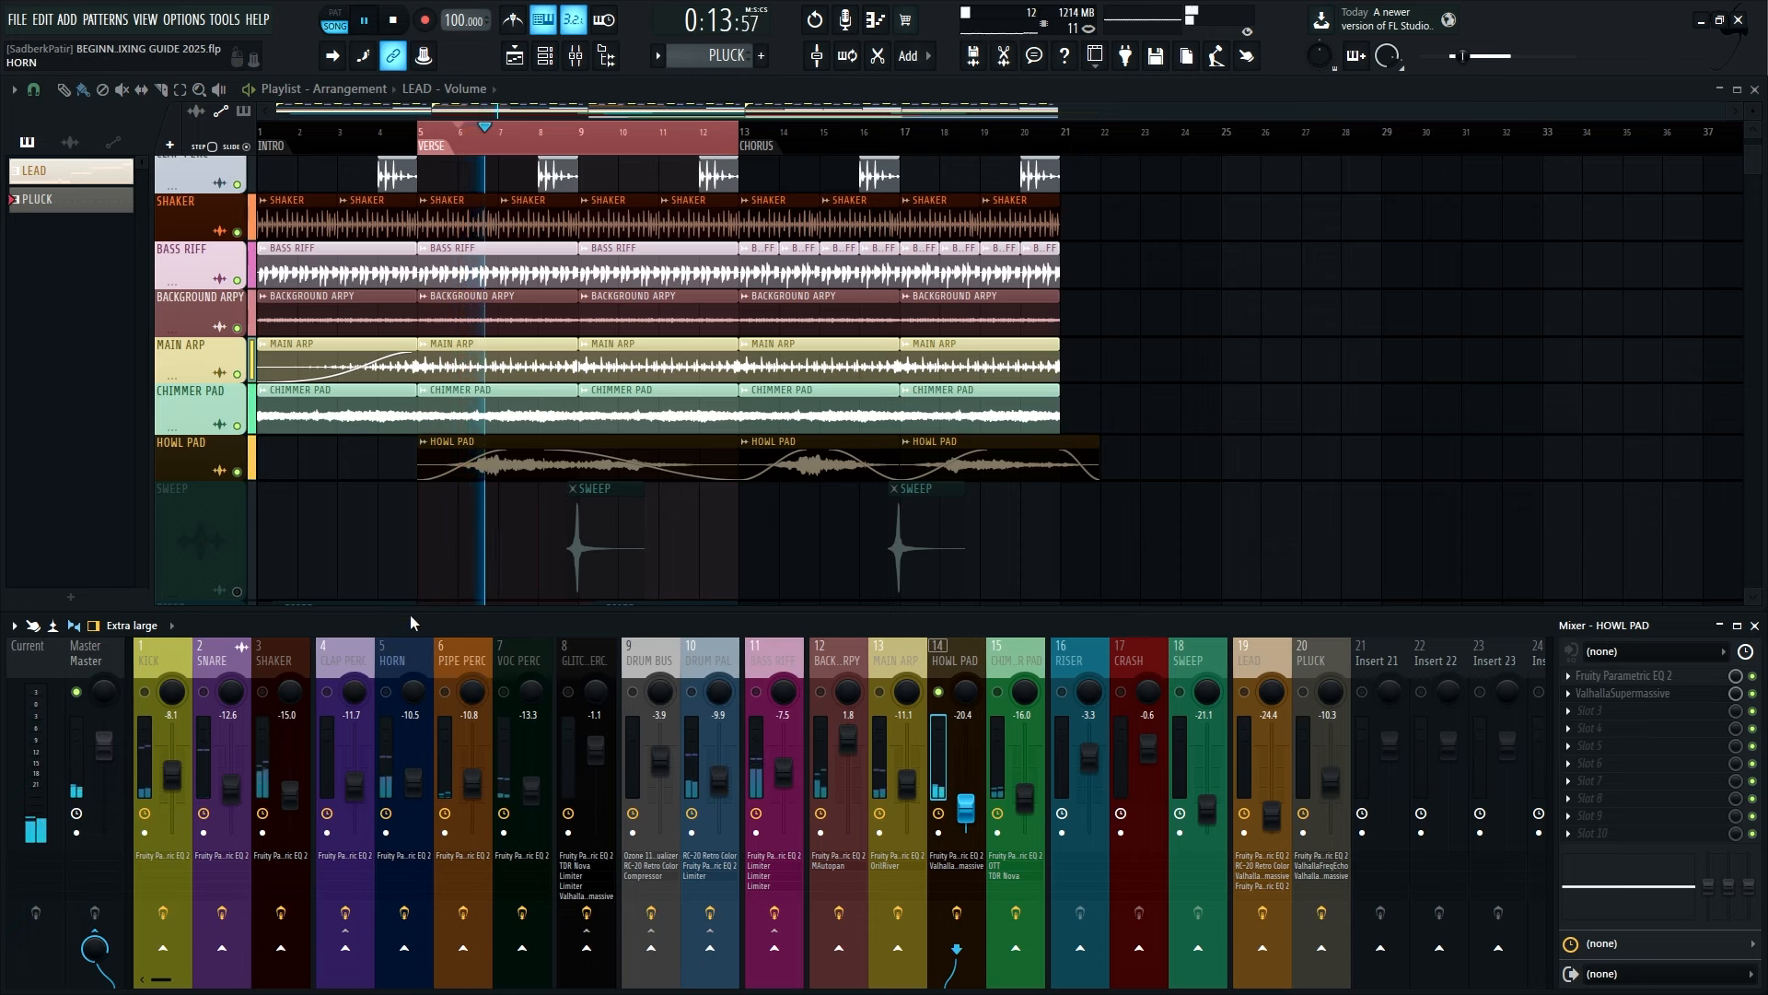
Raise HOWL PAD's level to -17.9 dB in an enlarged mixer during playback, restoring the mixer's height and ending the solo
drag(406, 613, 406, 329)
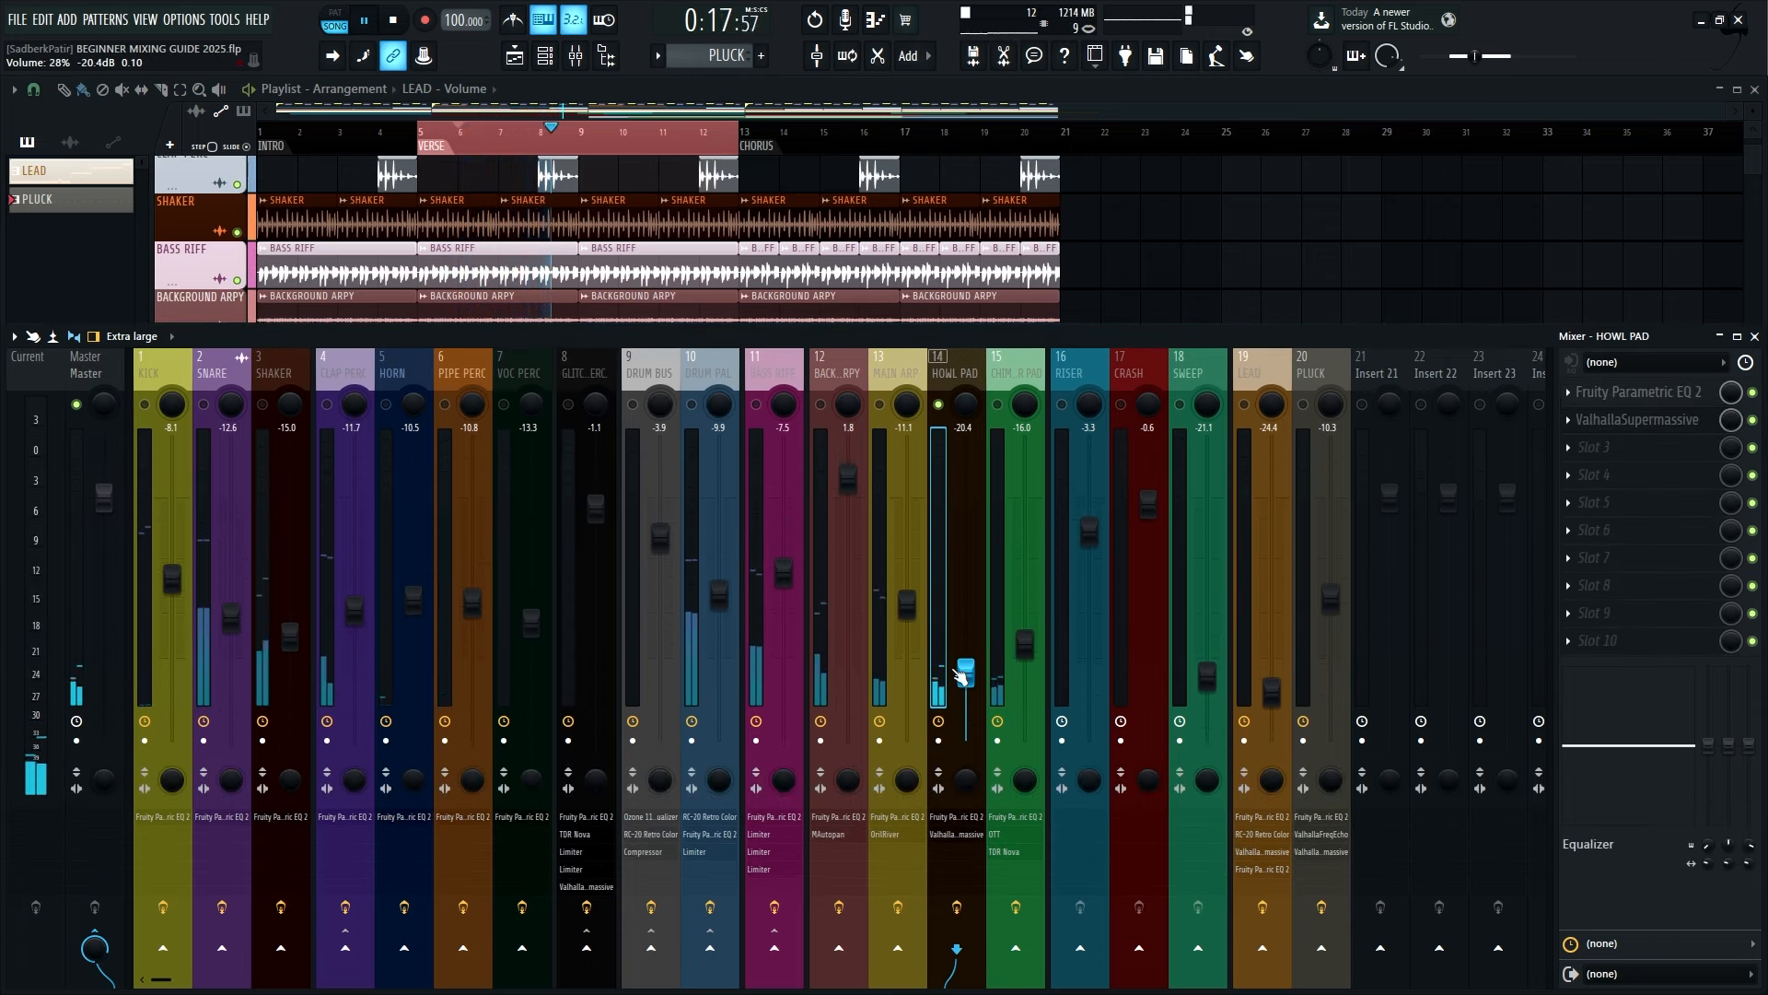
key(space)
key(space)
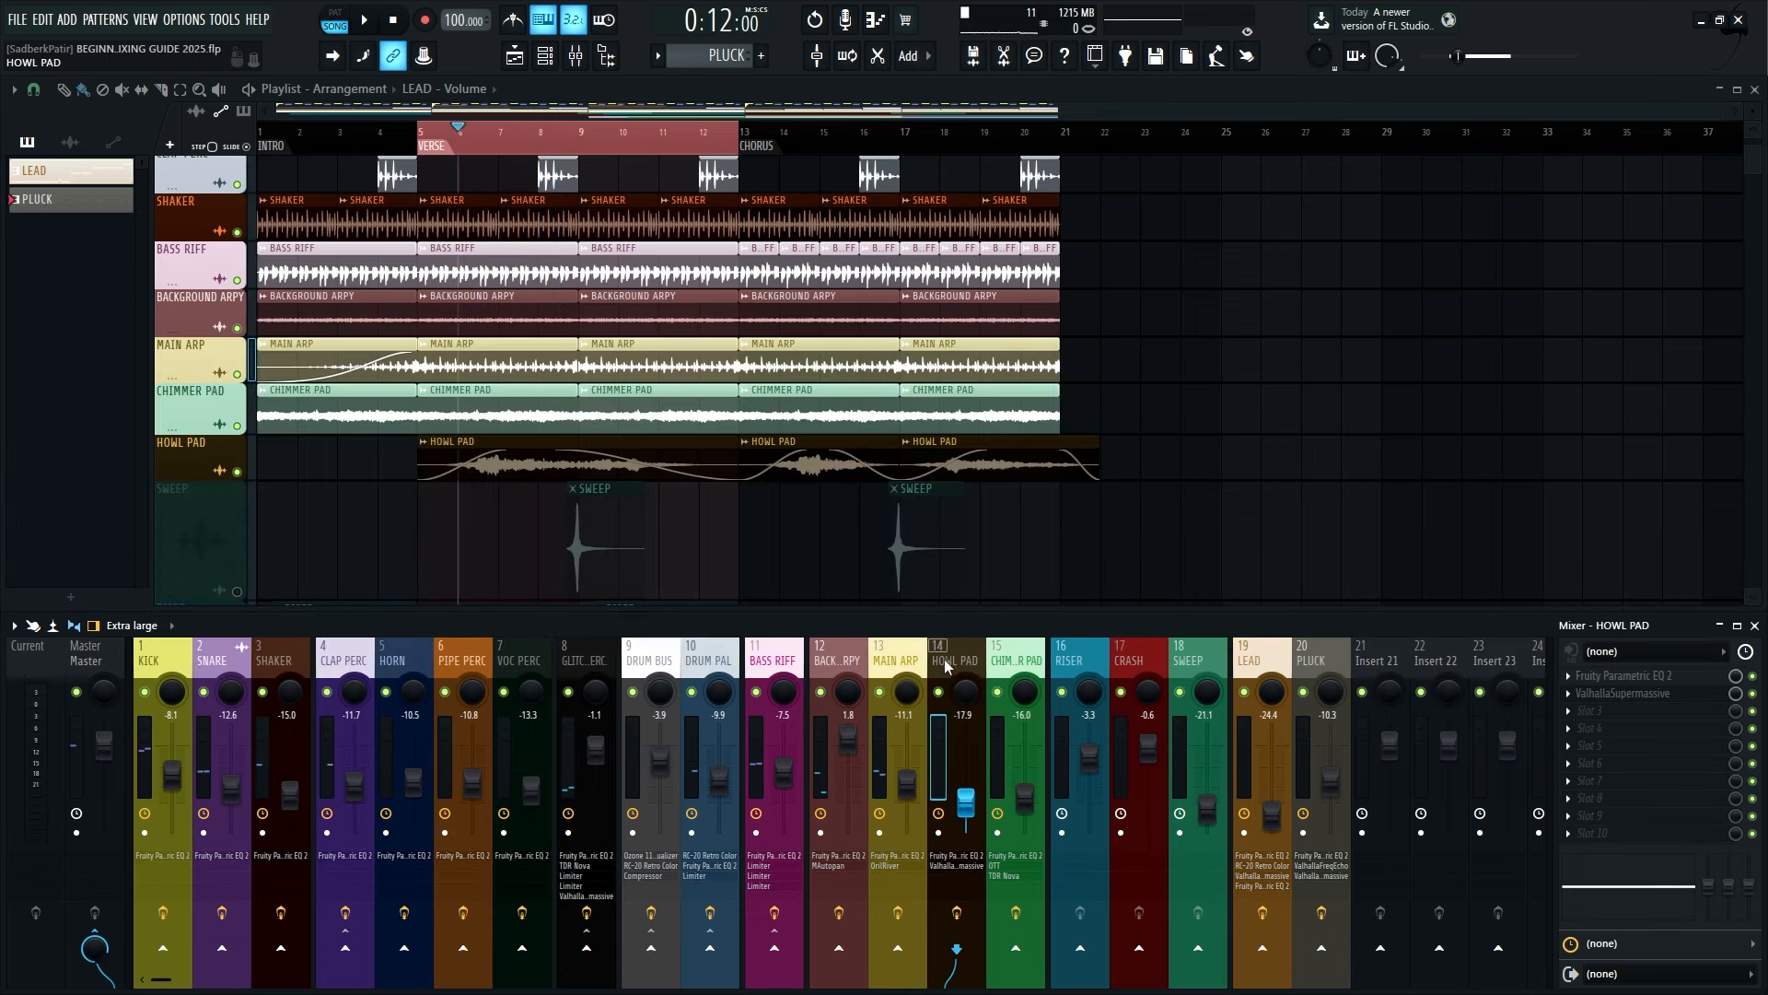
Open Fruity Parametric EQ 2 on HOWL PAD and play the verse with the track soloed
click(1619, 679)
drag(1074, 261, 1275, 211)
key(space)
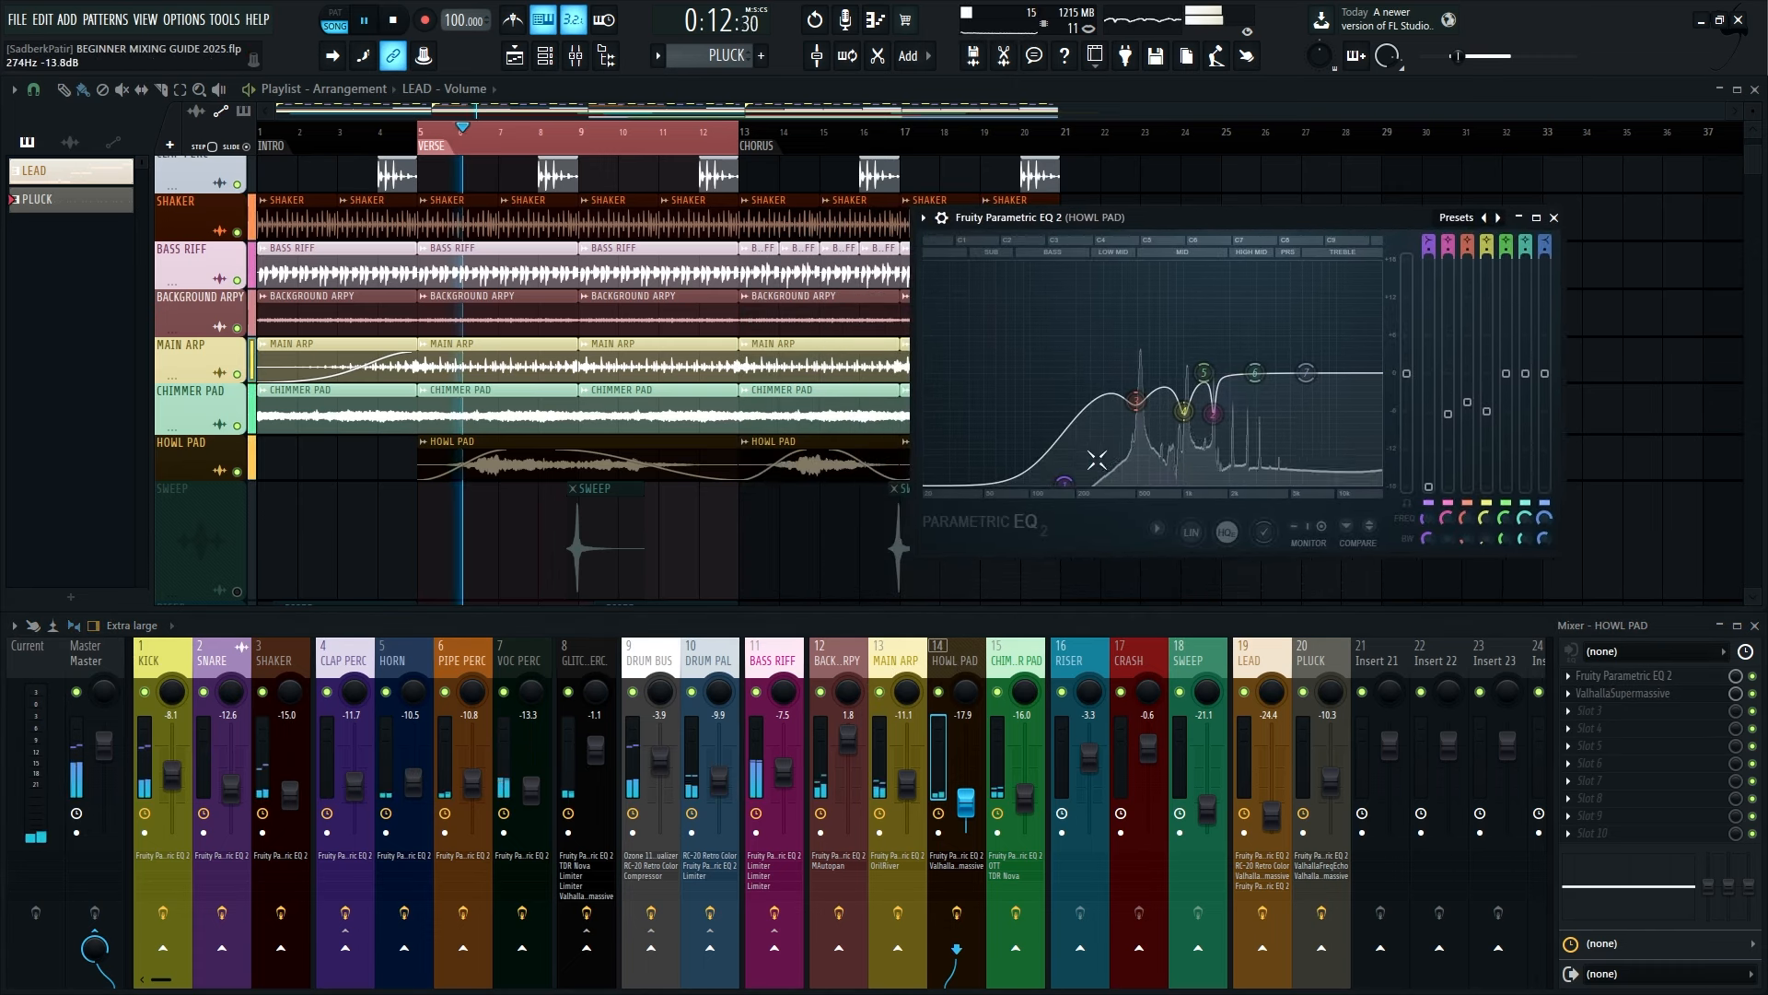
right_click(938, 691)
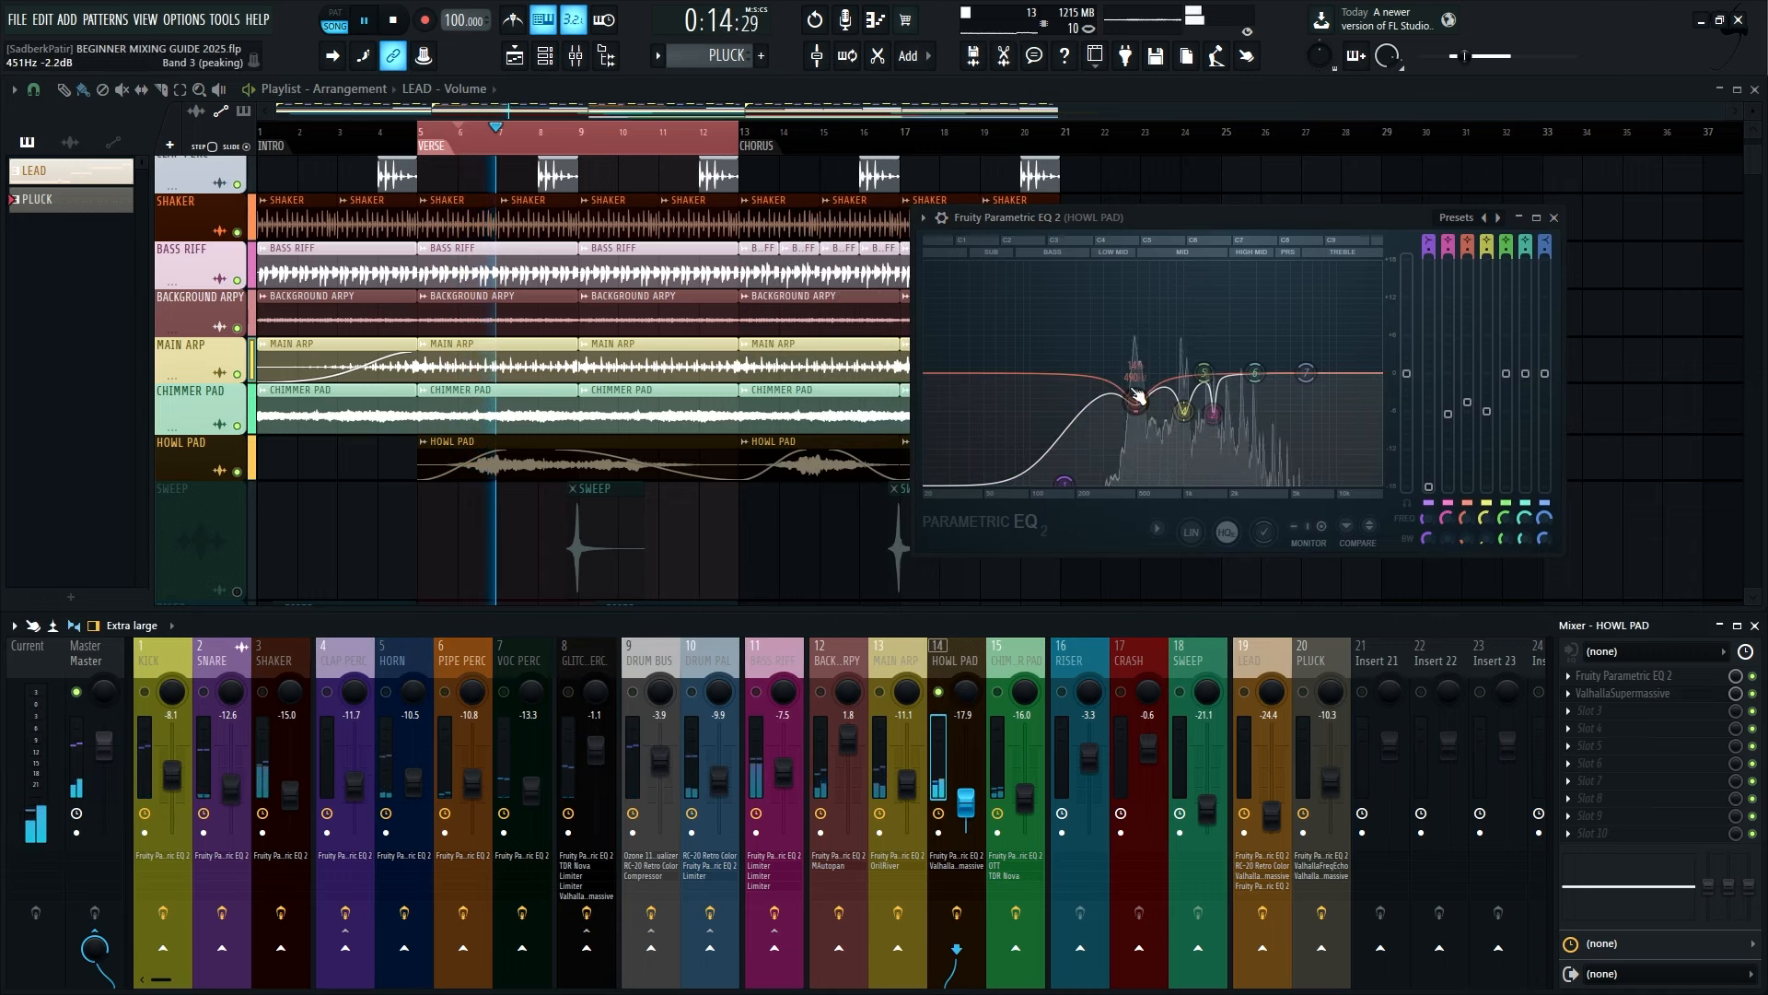
Set band 3 of HOWL PAD's EQ to a -5.8 dB cut at 509 Hz with 9% bandwidth, and replay the verse
mouse_move(1136, 400)
mouse_down()
mouse_move(1139, 283)
mouse_move(1138, 409)
mouse_up()
key(space)
scroll(1140, 289, down, 4)
key(space)
key(space)
key(space)
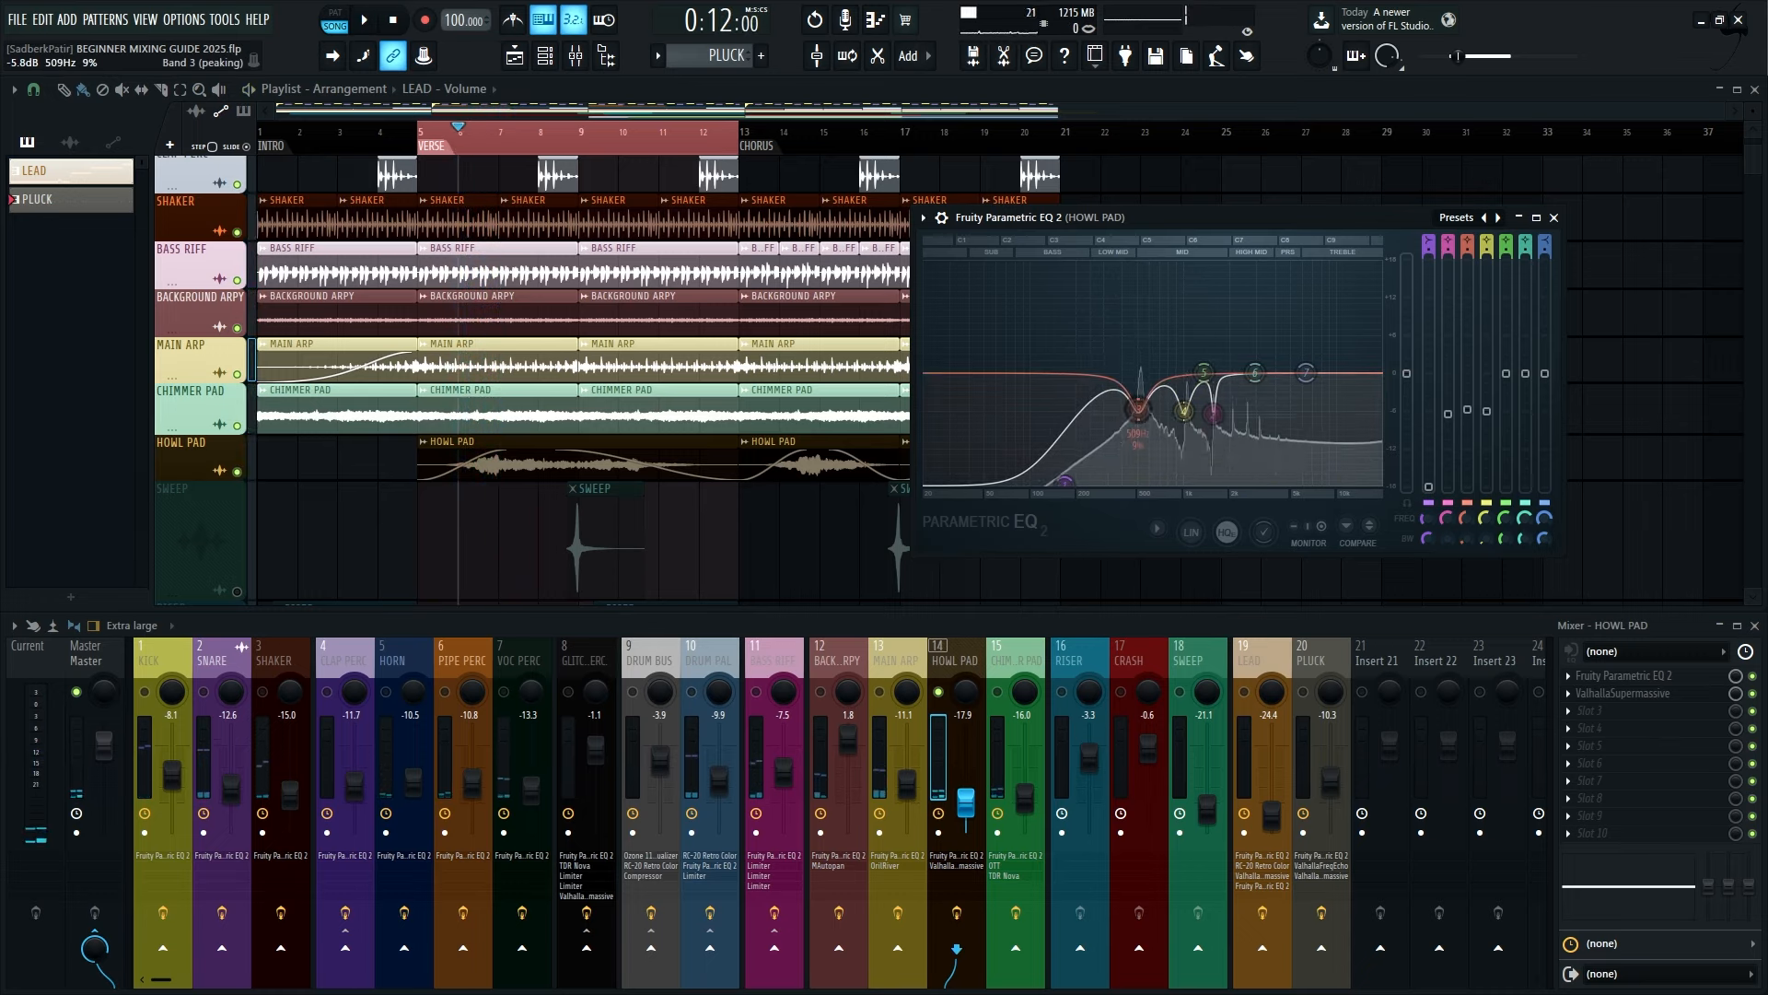
key(space)
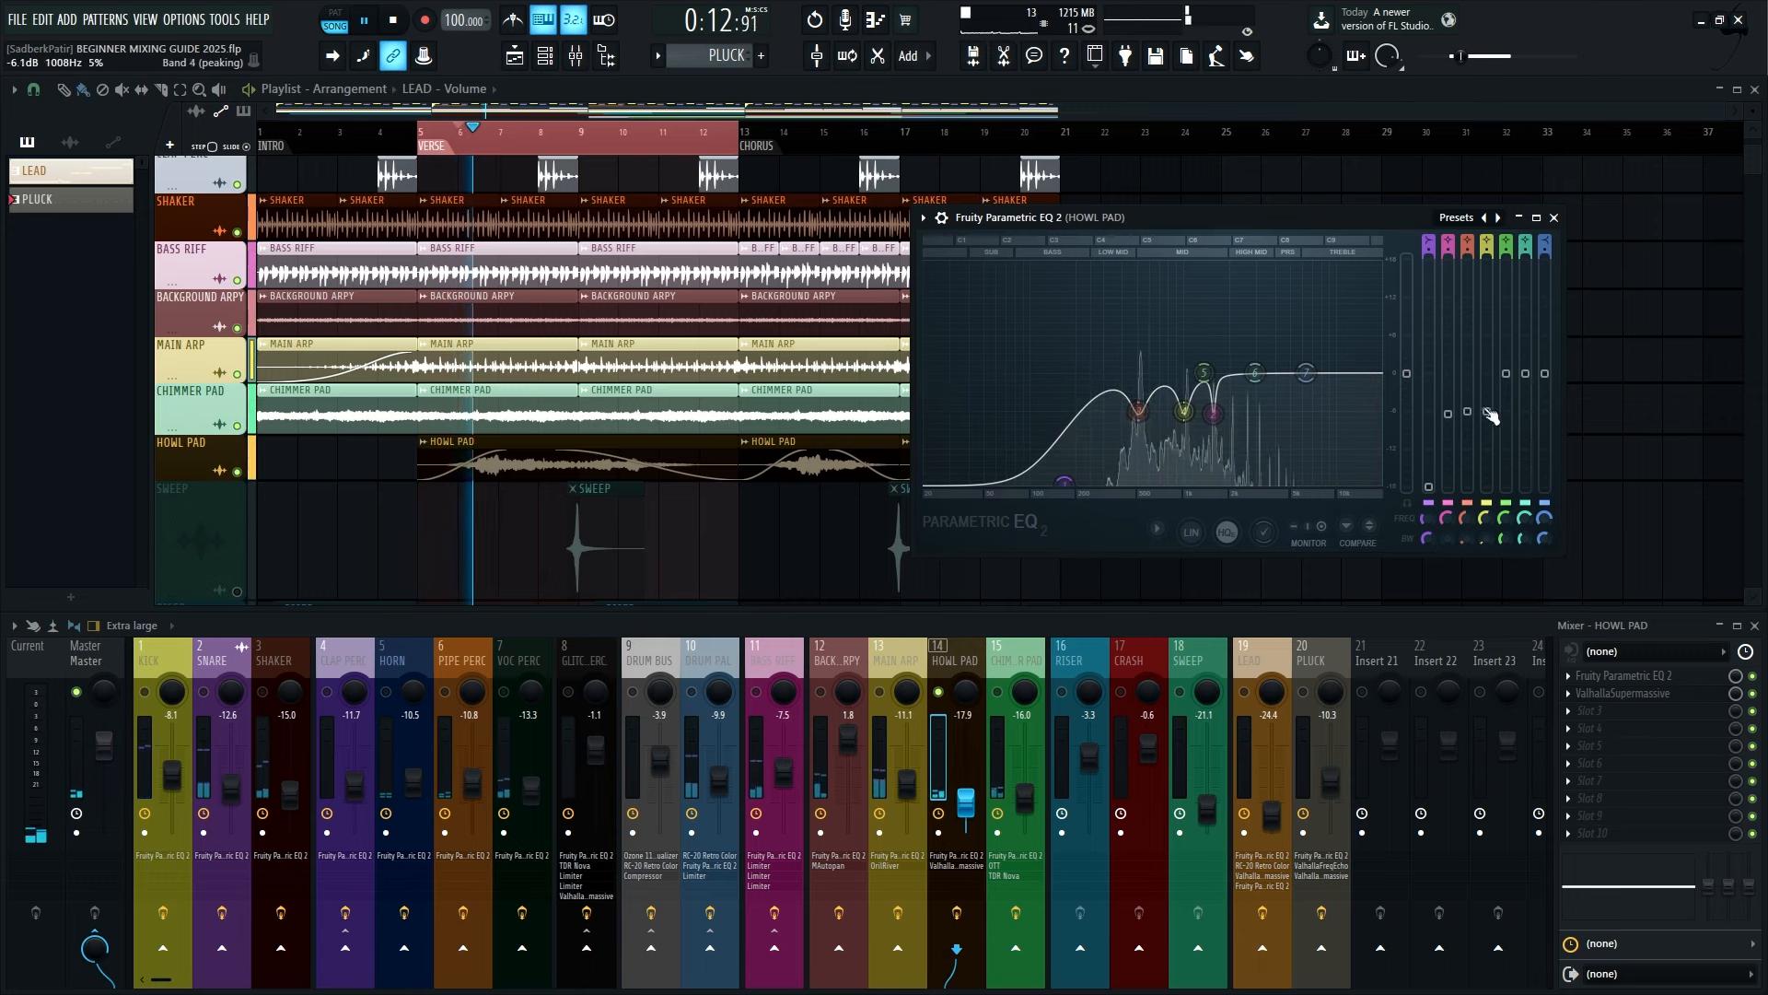
Boost band 4 of HOWL PAD's EQ at 1008 Hz to audition the resonance, and pull it back to a slightly deeper cut
drag(1183, 365, 1183, 273)
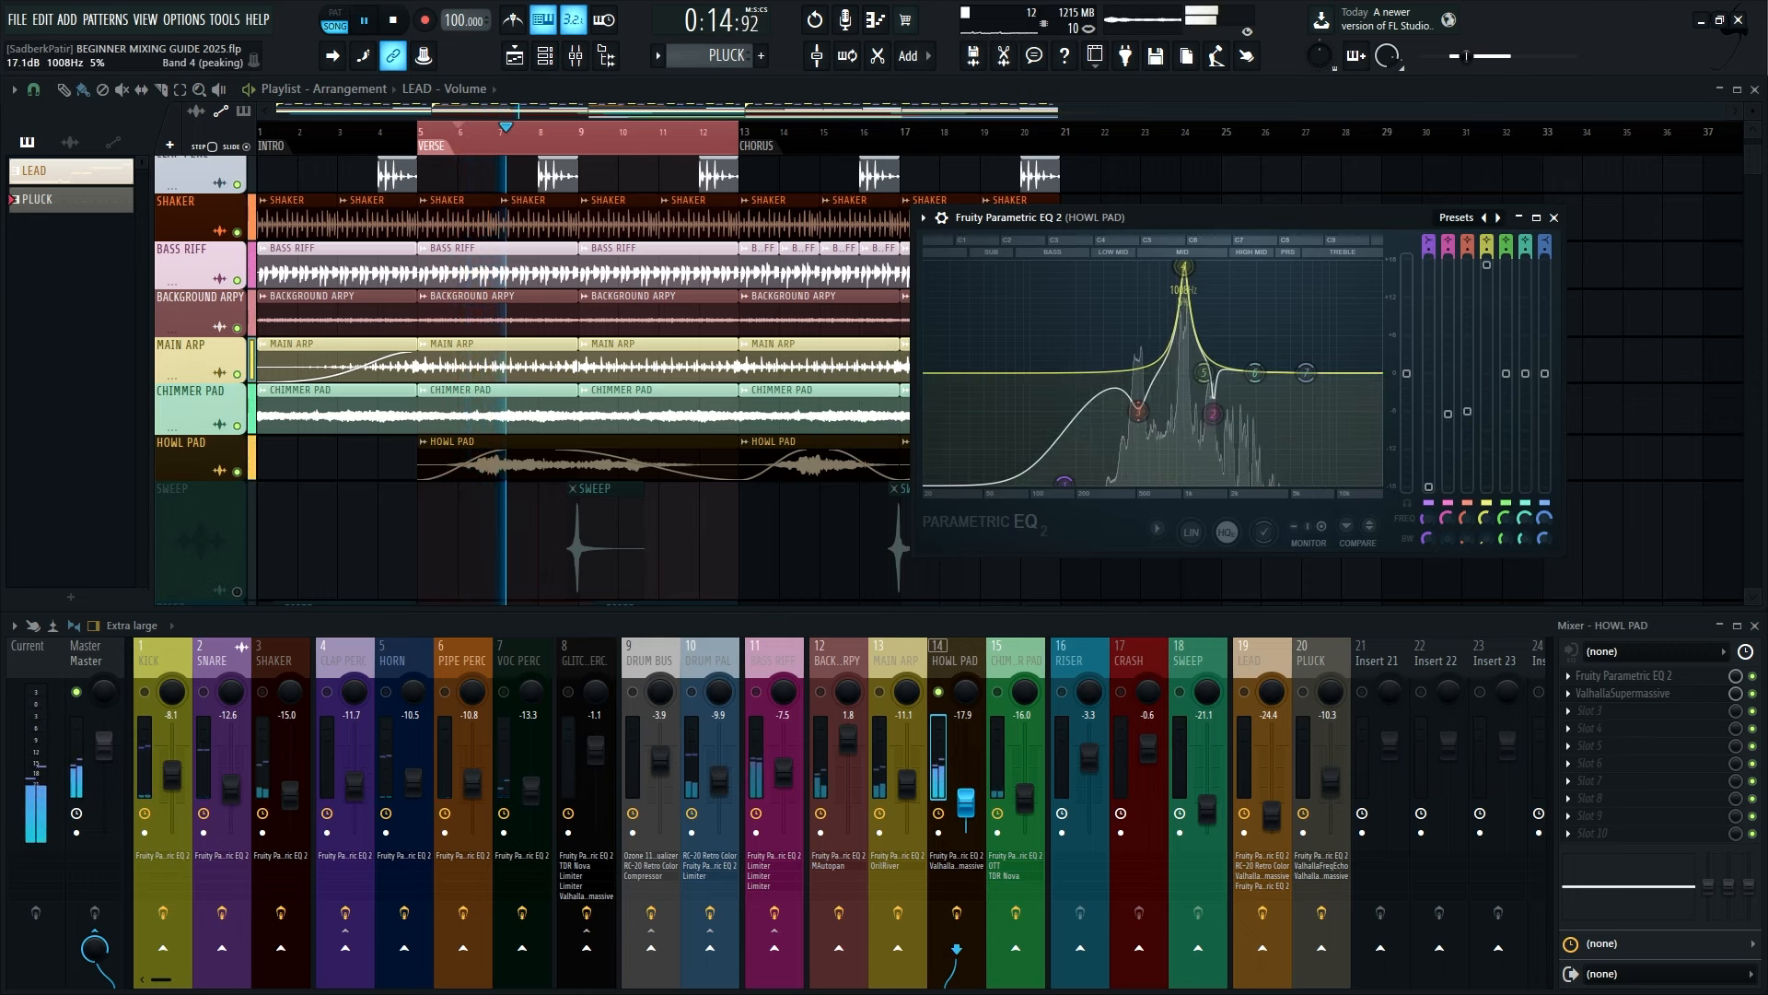
key(space)
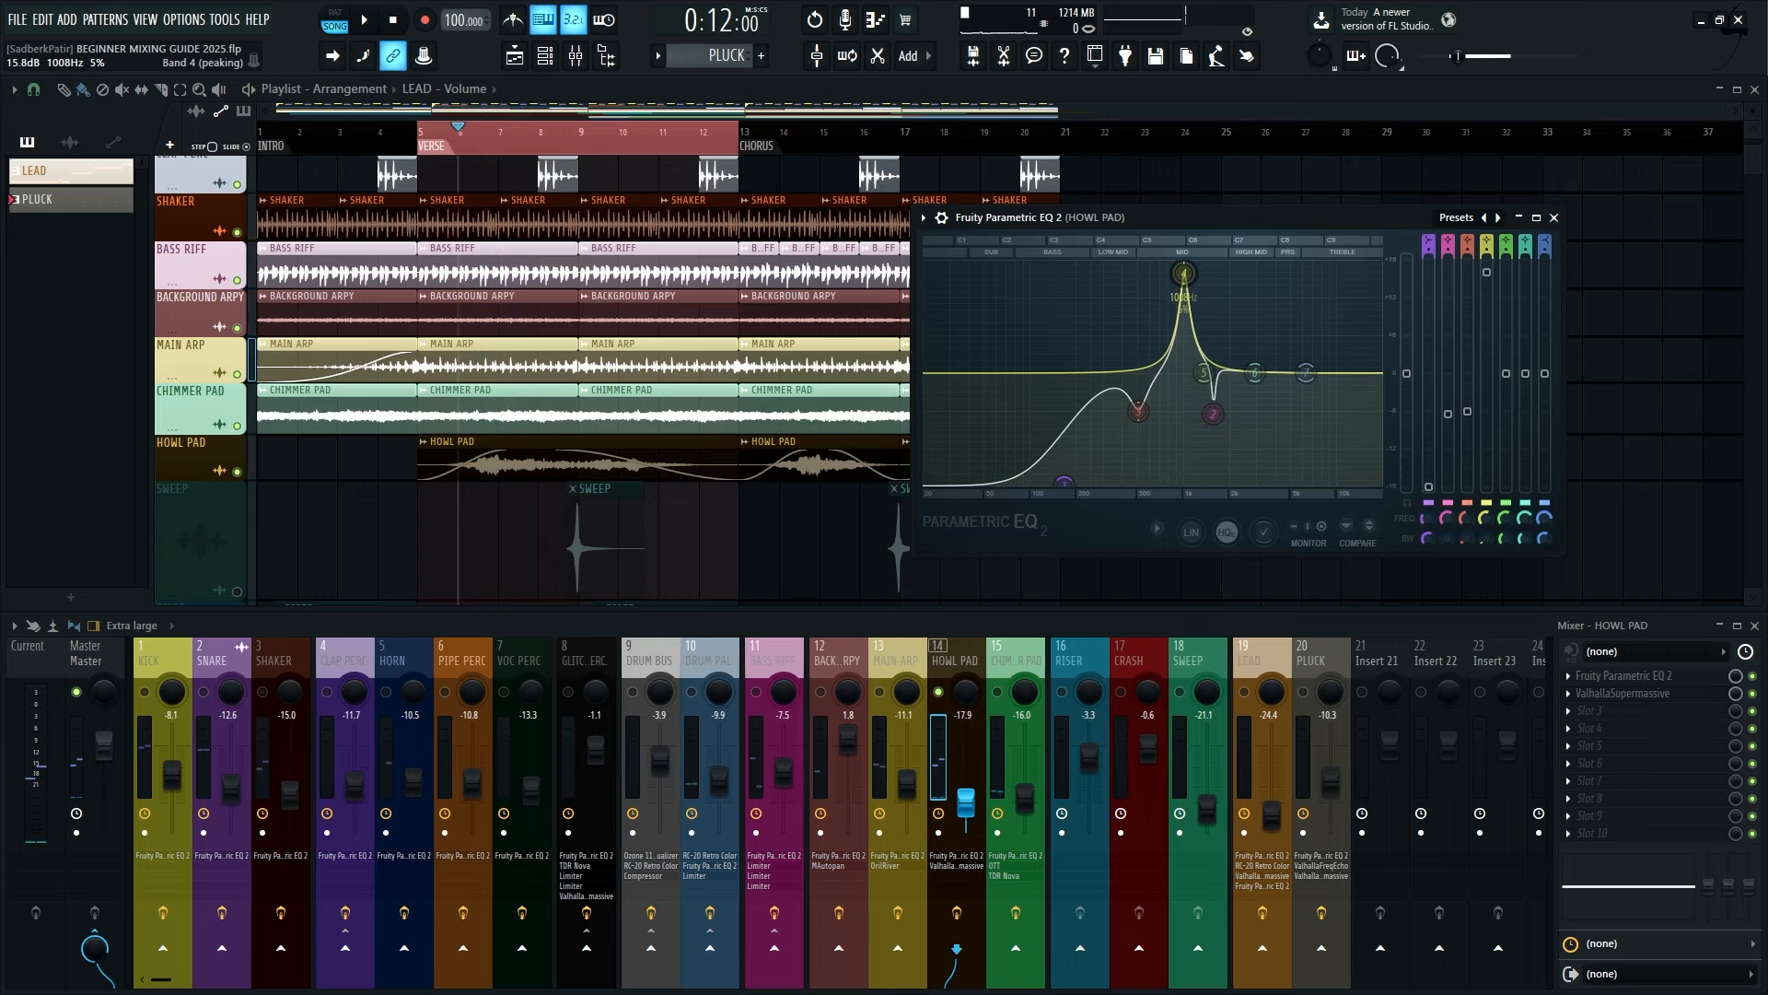
key(space)
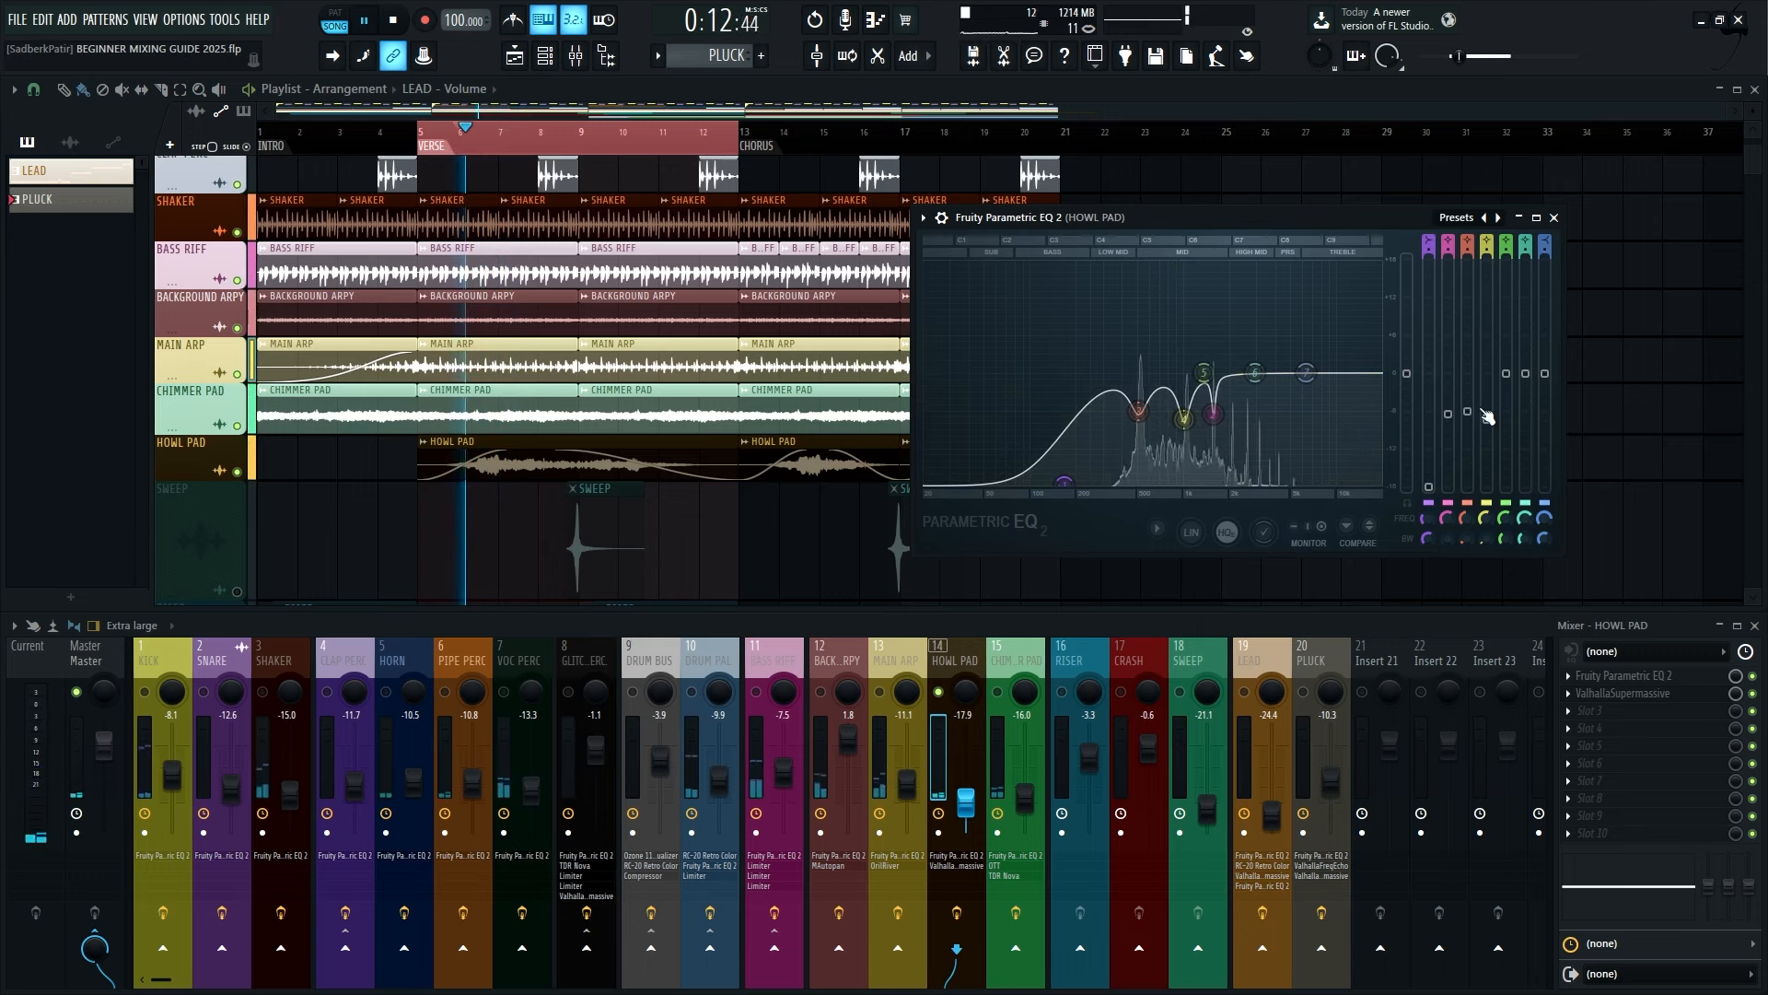
Audition band 2 of HOWL PAD's EQ with an 18 dB boost near 1586 Hz, and turn it into a deeper cut during verse playback
drag(1213, 412, 1213, 263)
key(space)
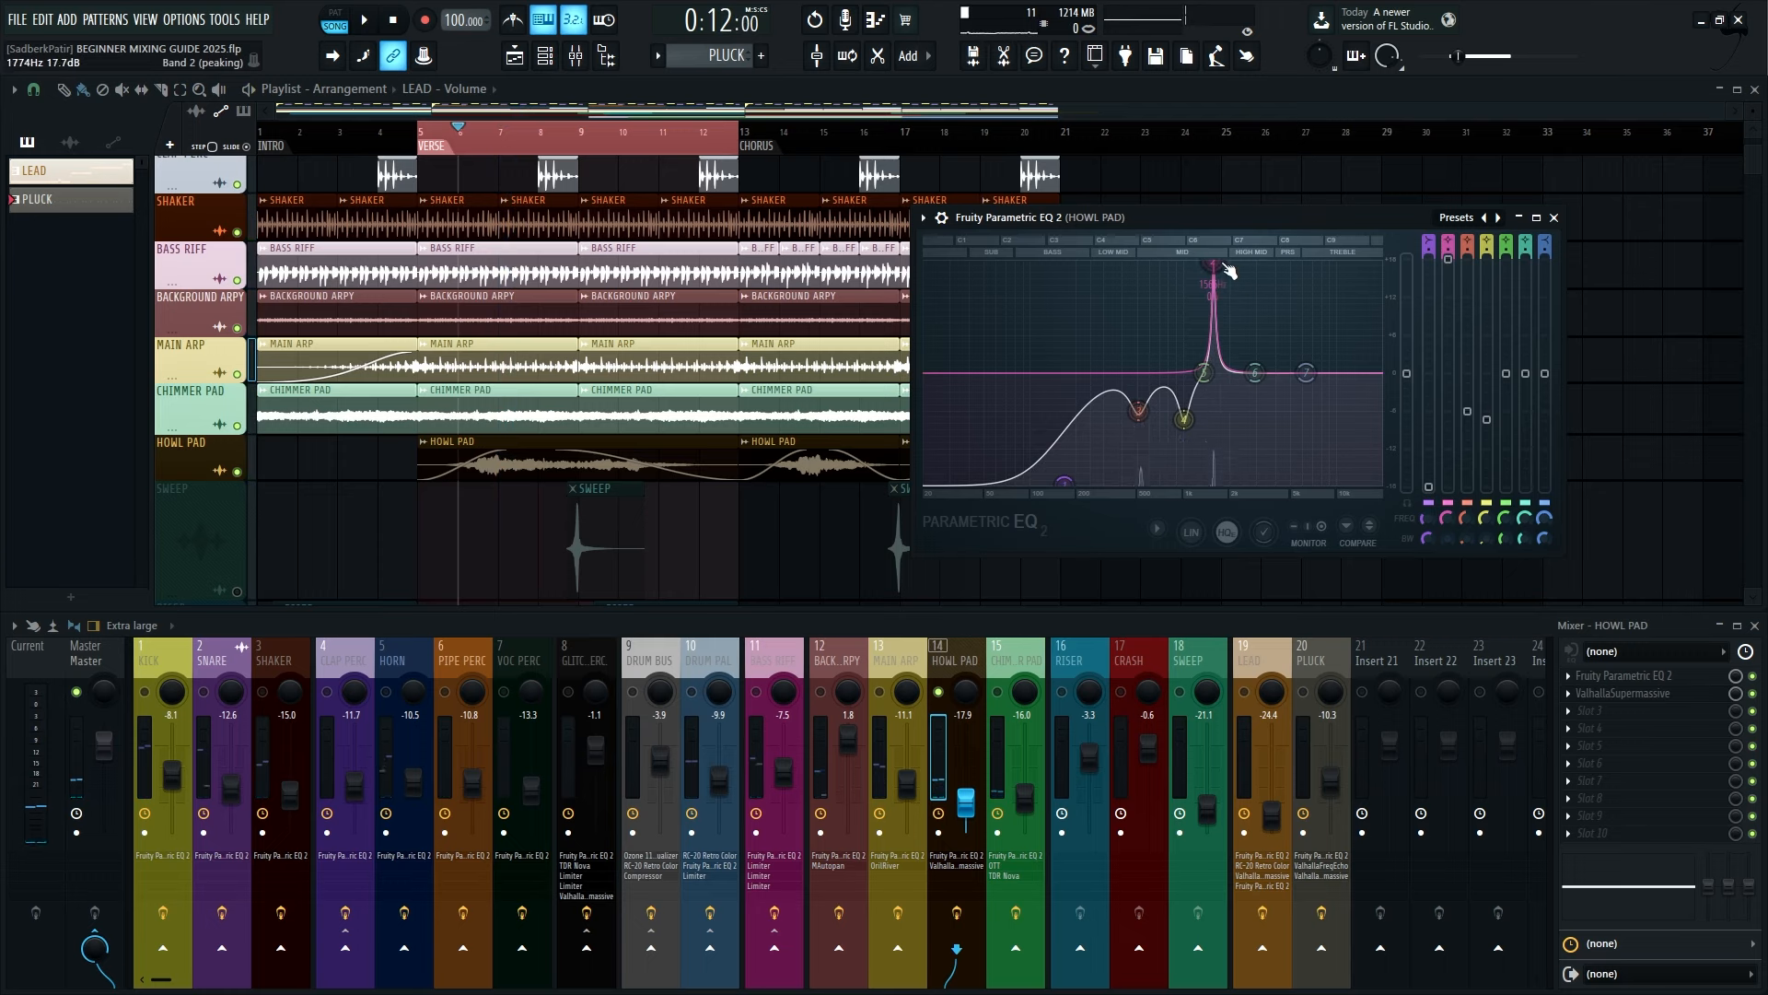
key(space)
mouse_move(1213, 266)
mouse_down()
mouse_move(1238, 265)
mouse_move(1213, 266)
mouse_up()
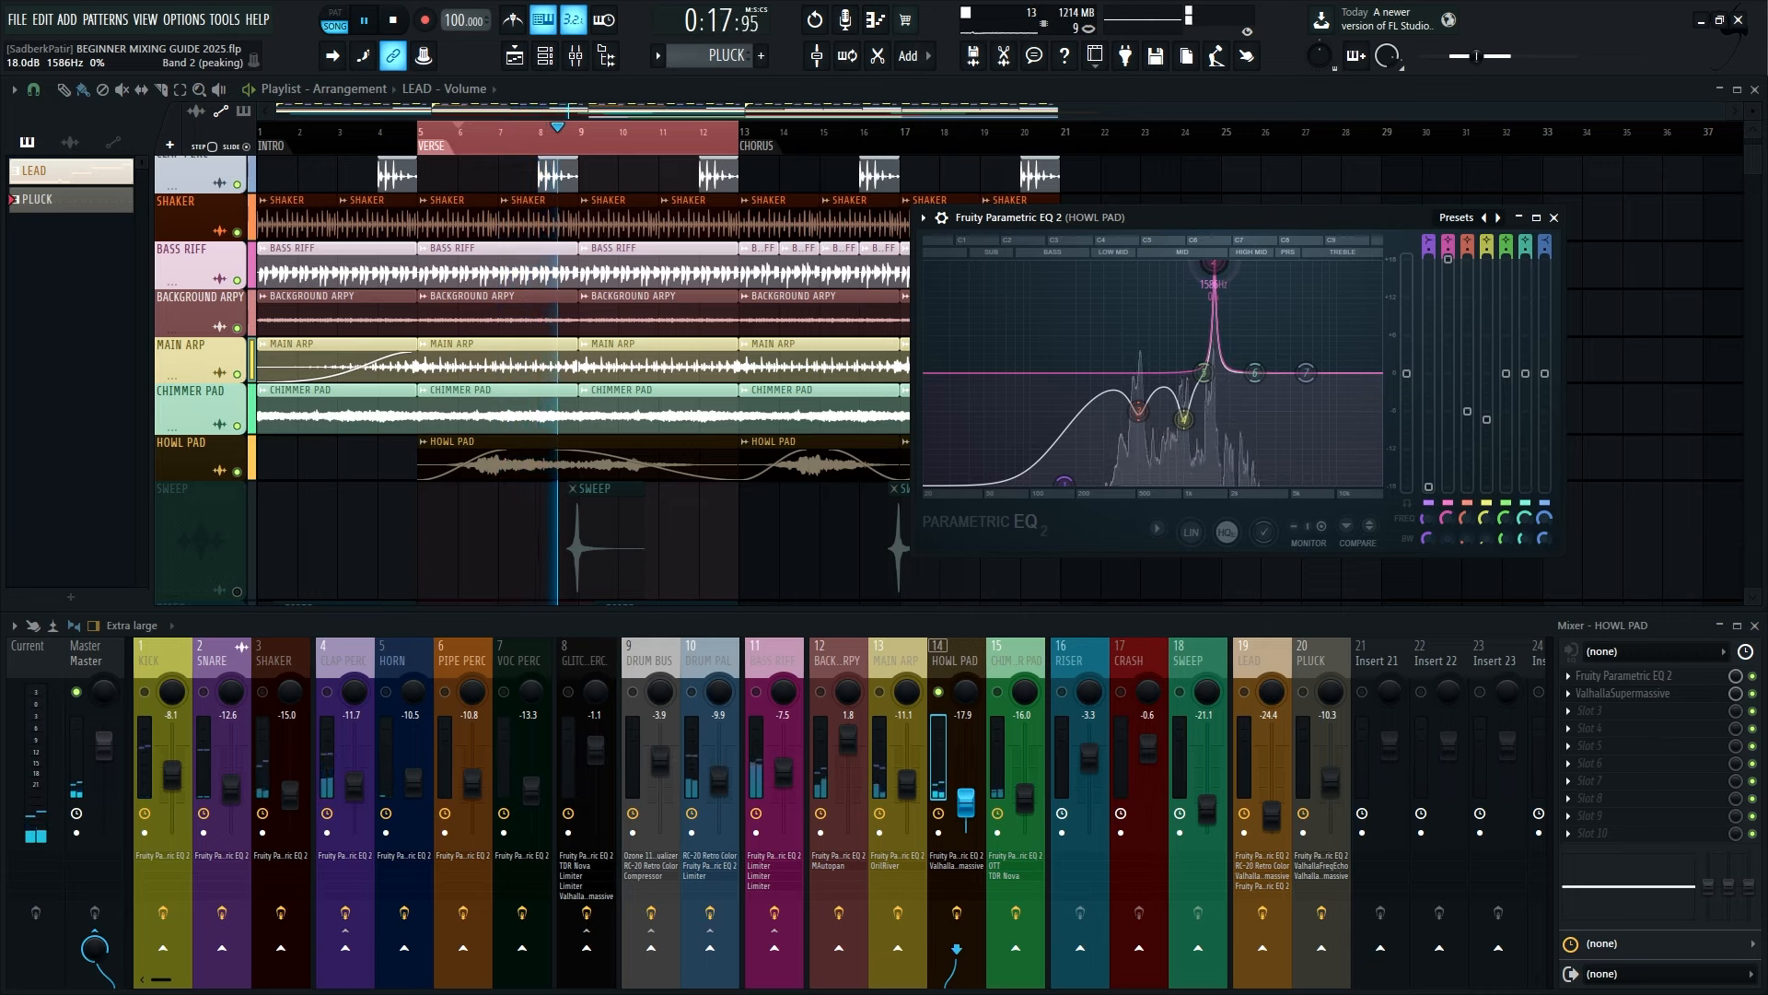
key(space)
key(space)
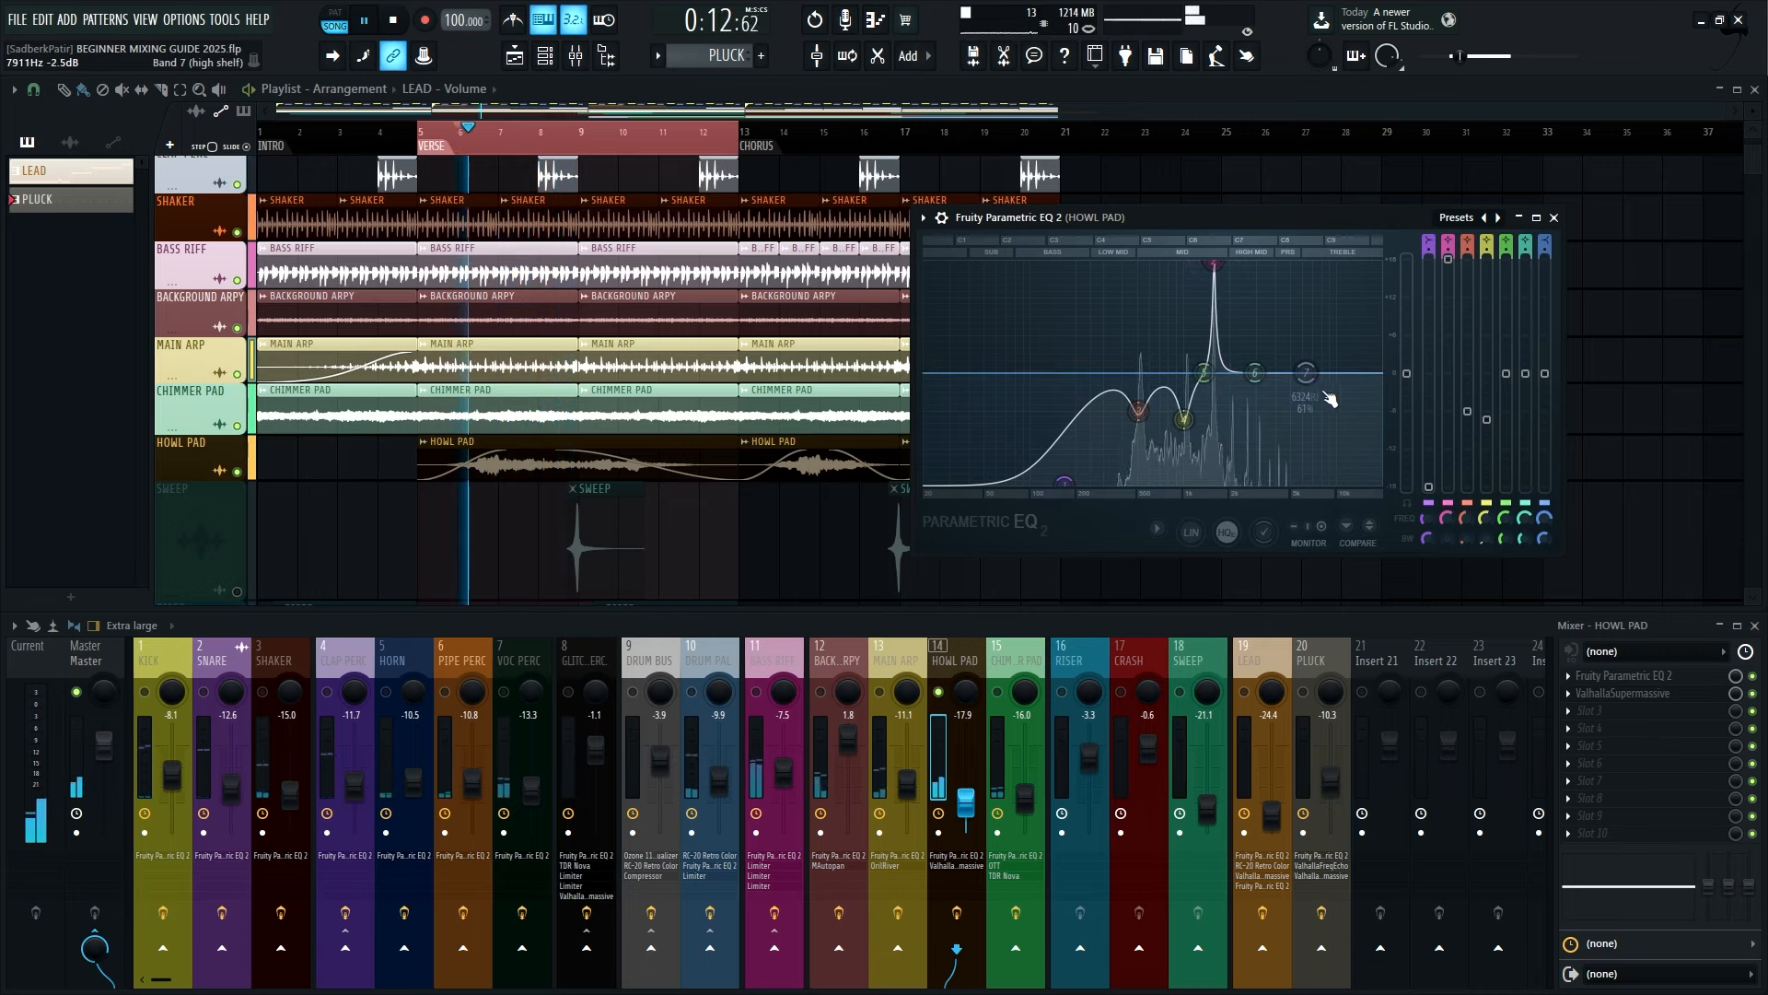
key(space)
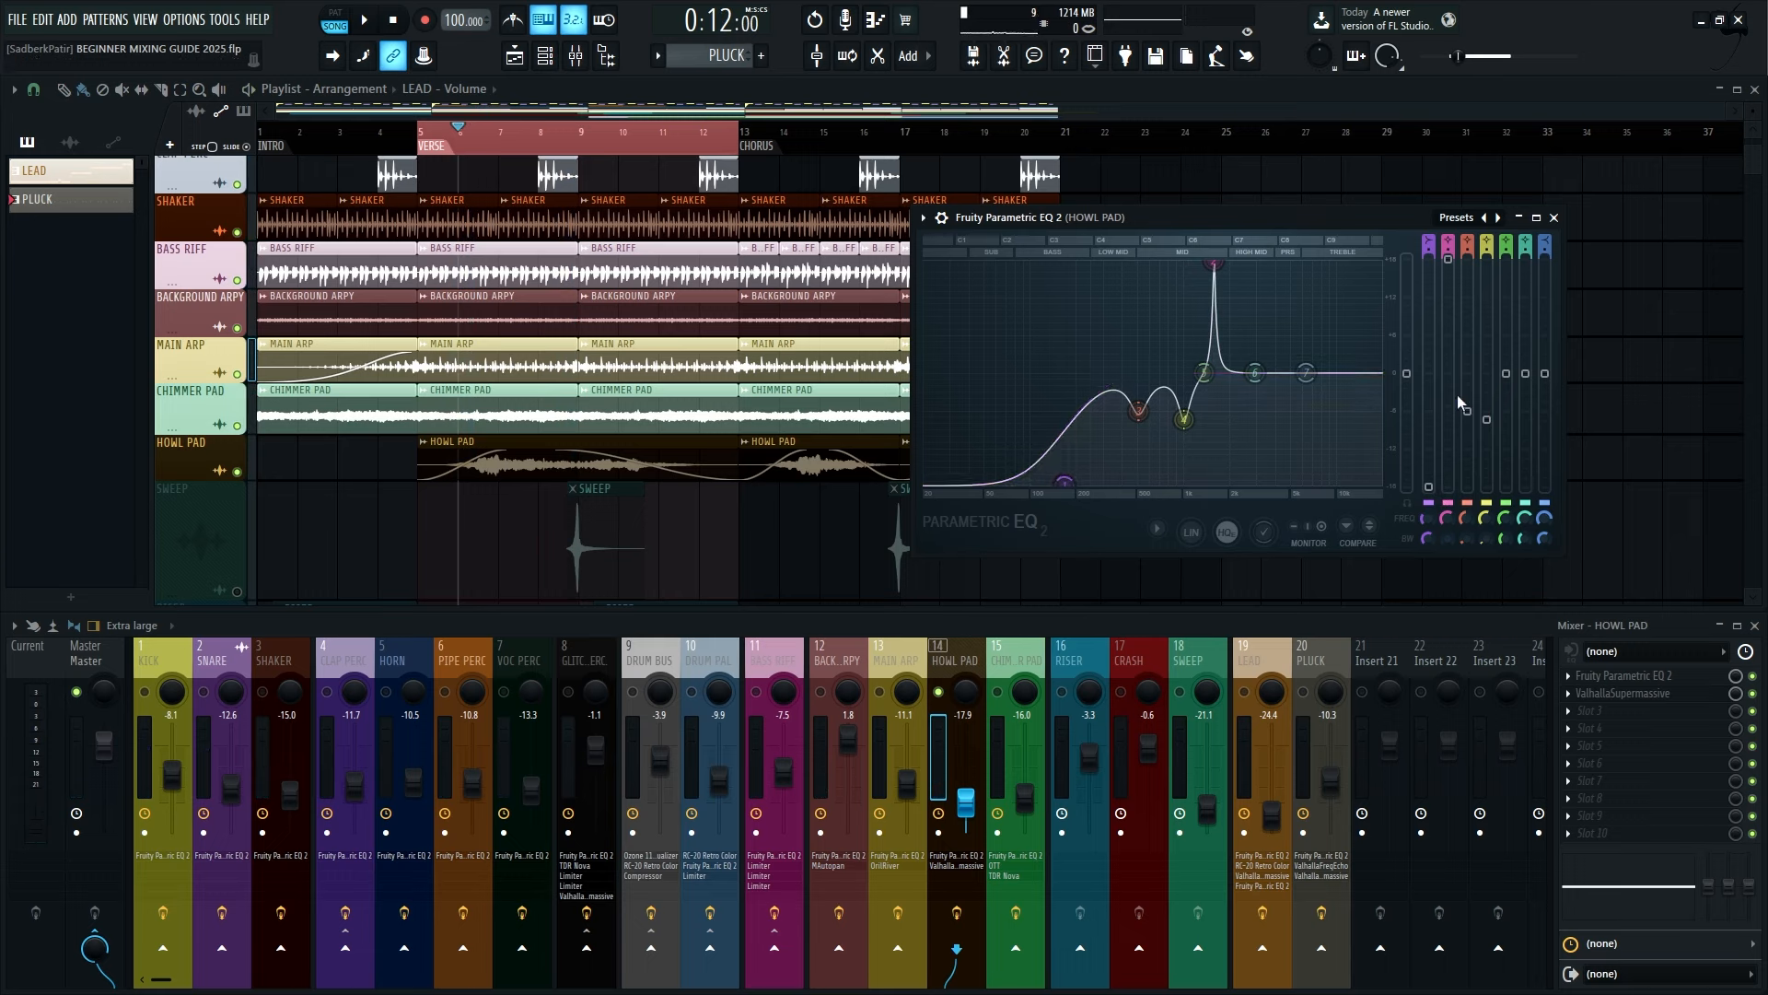
drag(1448, 363, 1448, 427)
key(space)
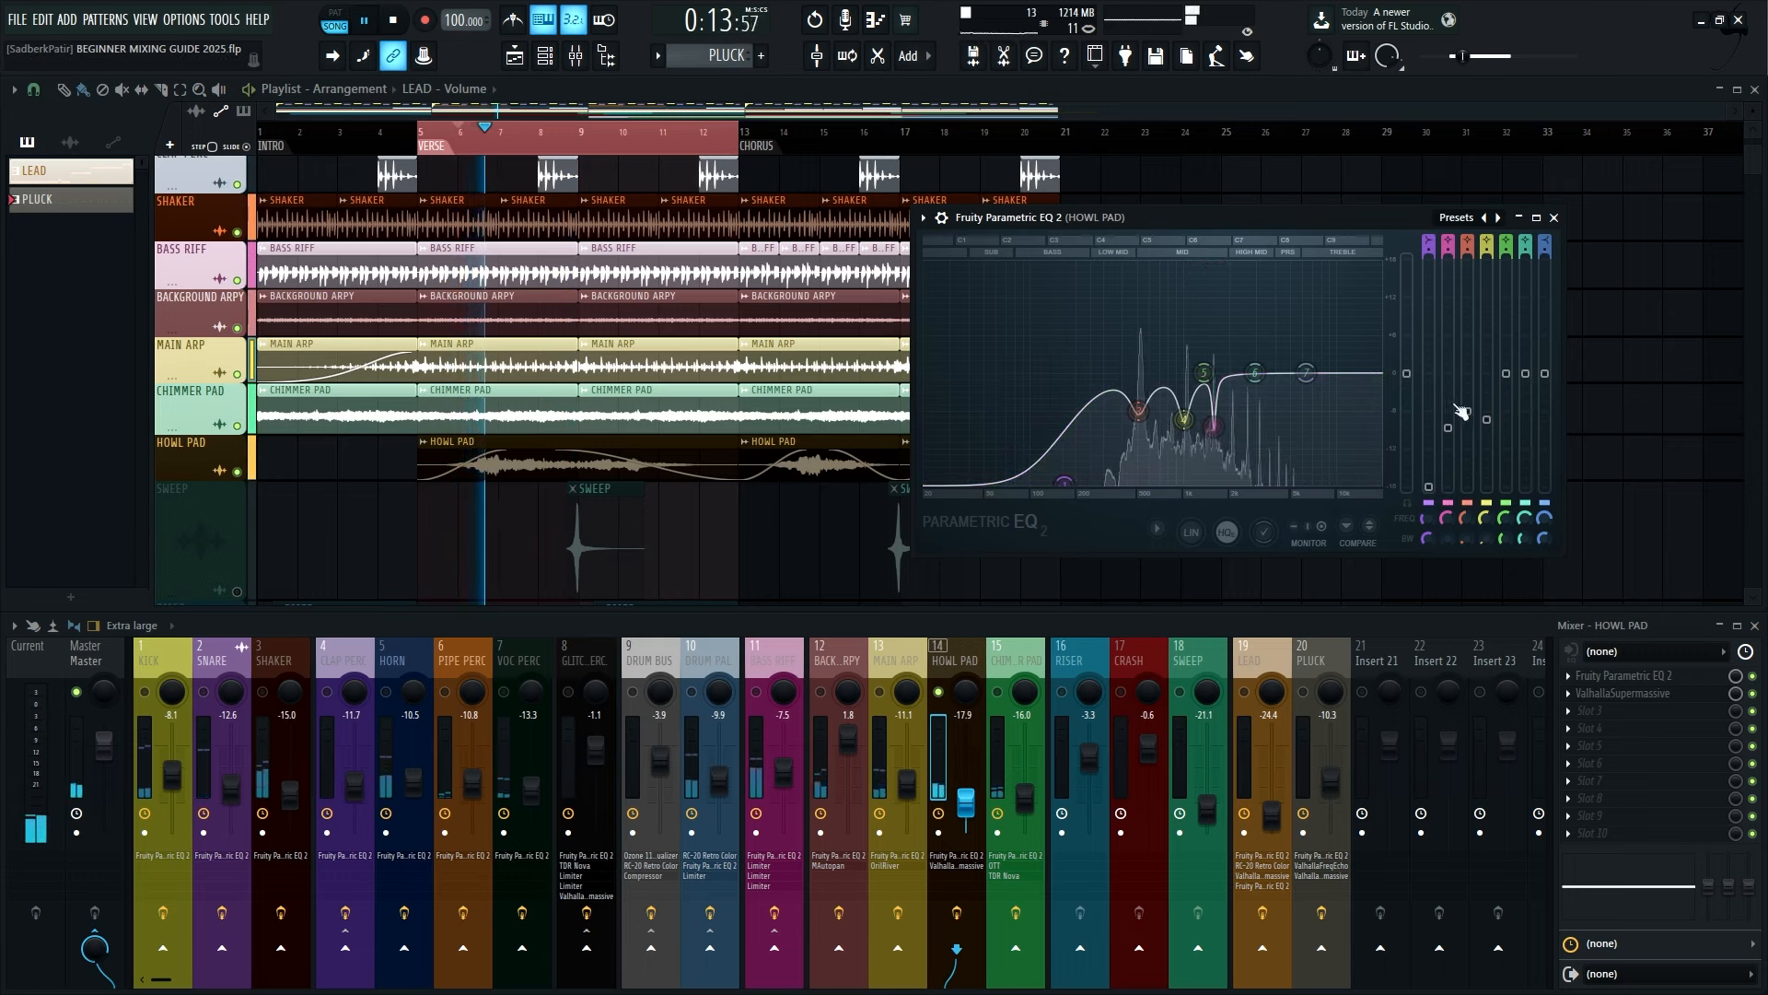
Replace the open EQ with ValhallaSupermassive on HOWL PAD and save the project
click(1553, 218)
key(space)
click(1622, 692)
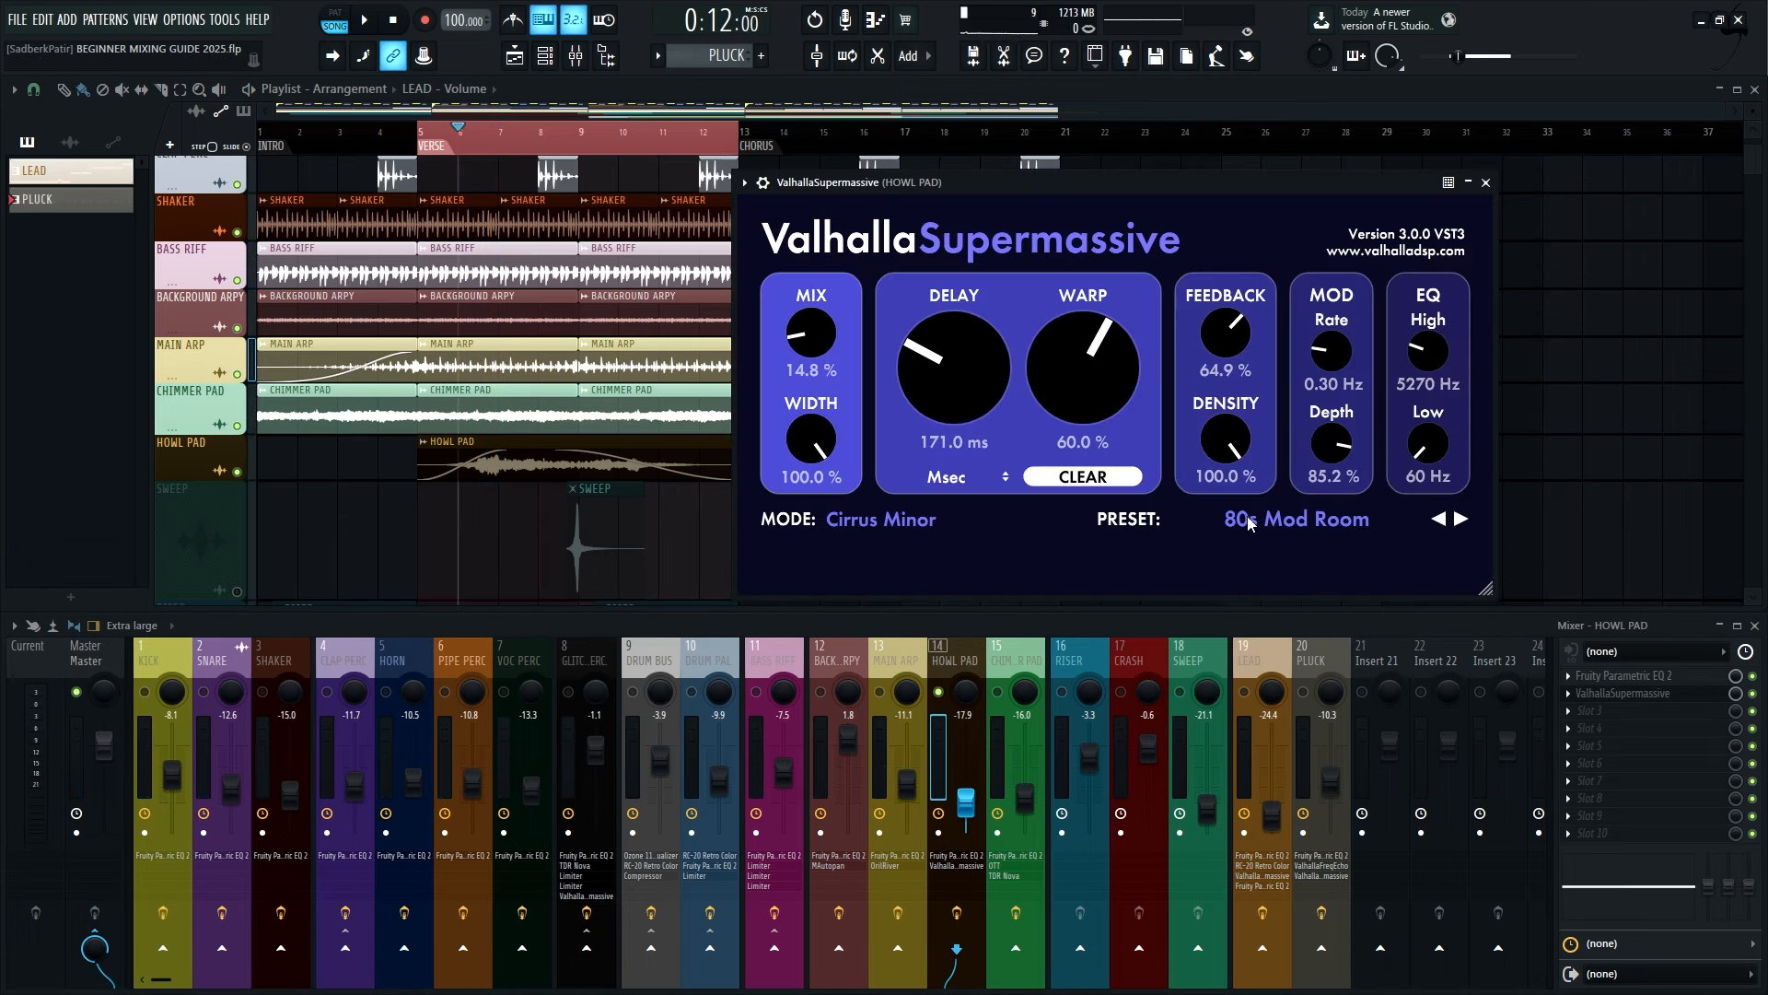
key(ctrl+s)
Compare the soloed HOWL PAD in the verse with ValhallaSupermassive bypassed and enabled
key(space)
click(1752, 693)
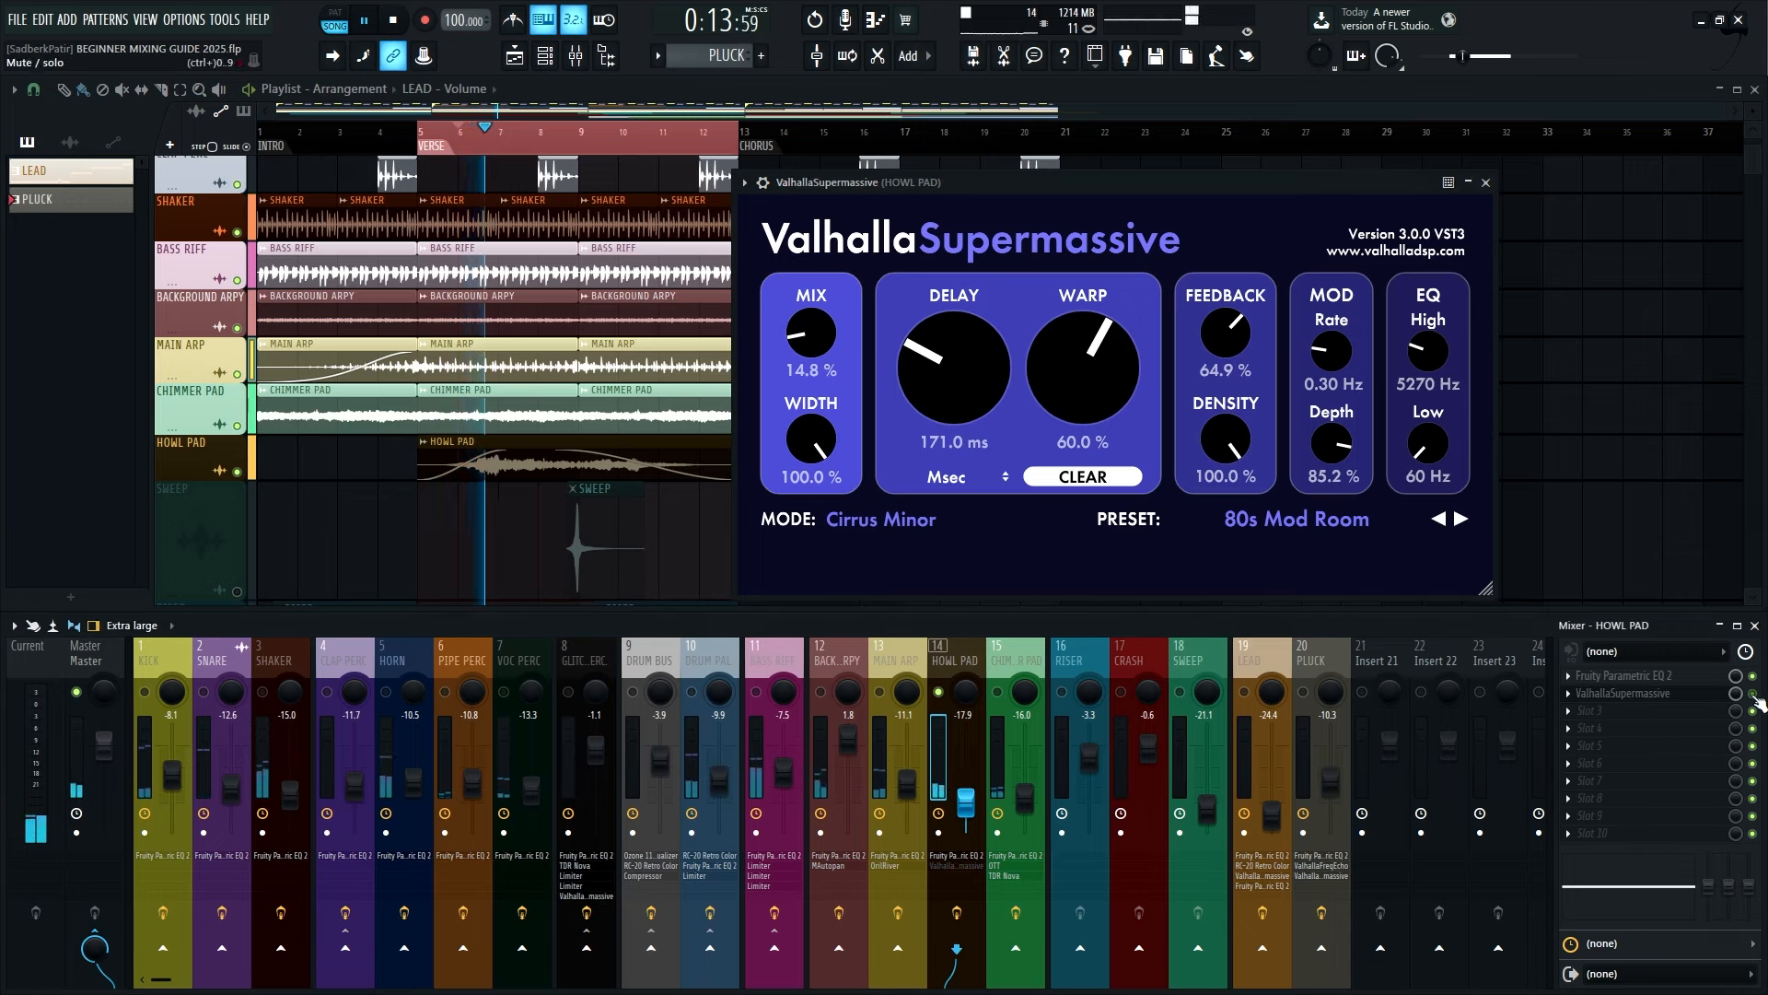
key(space)
key(space)
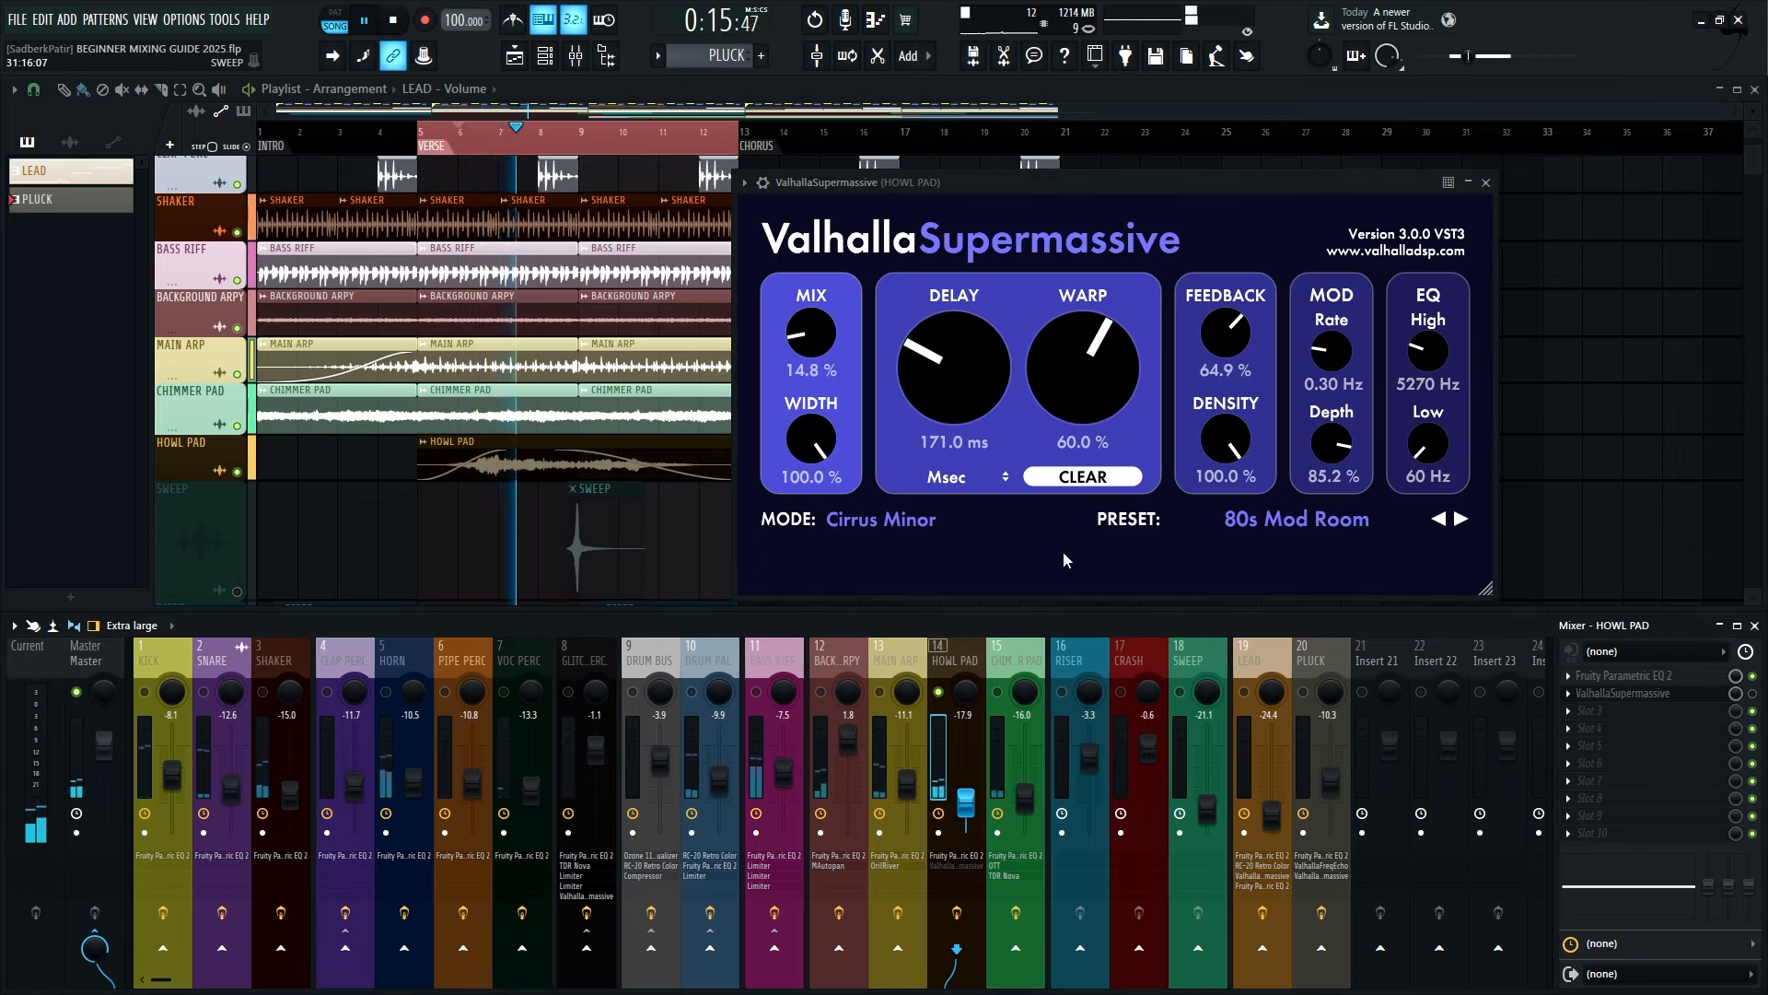
key(space)
key(space)
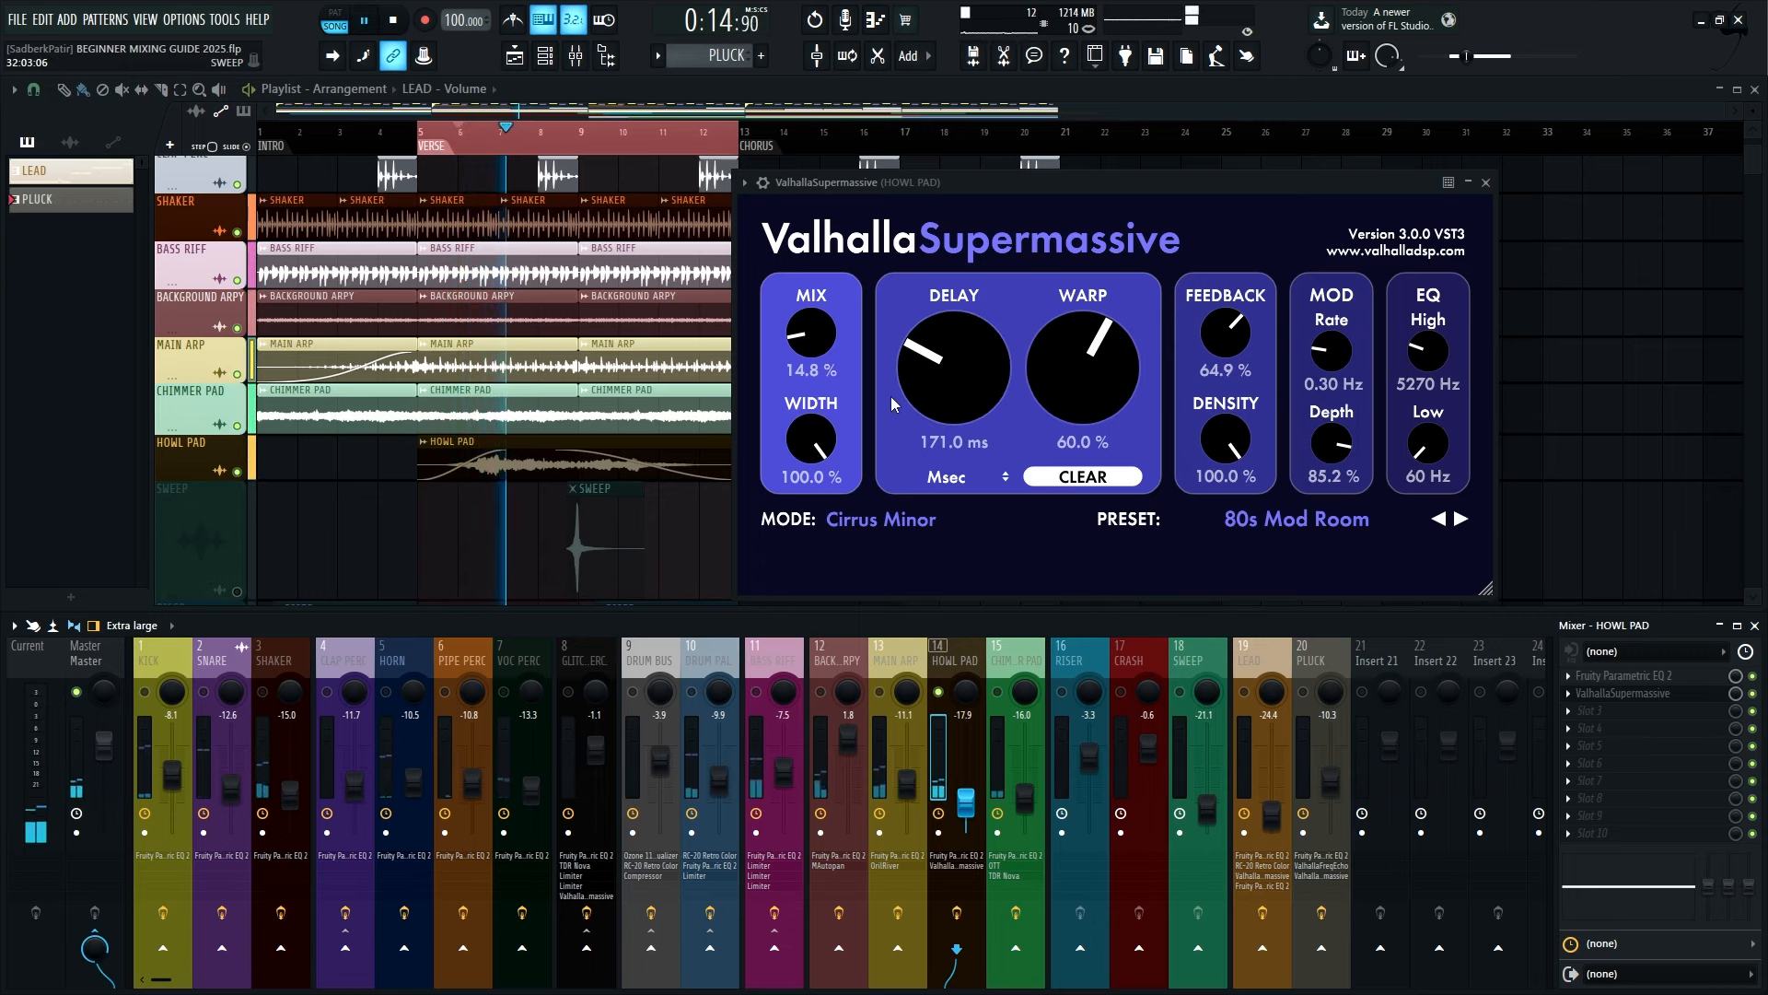
key(space)
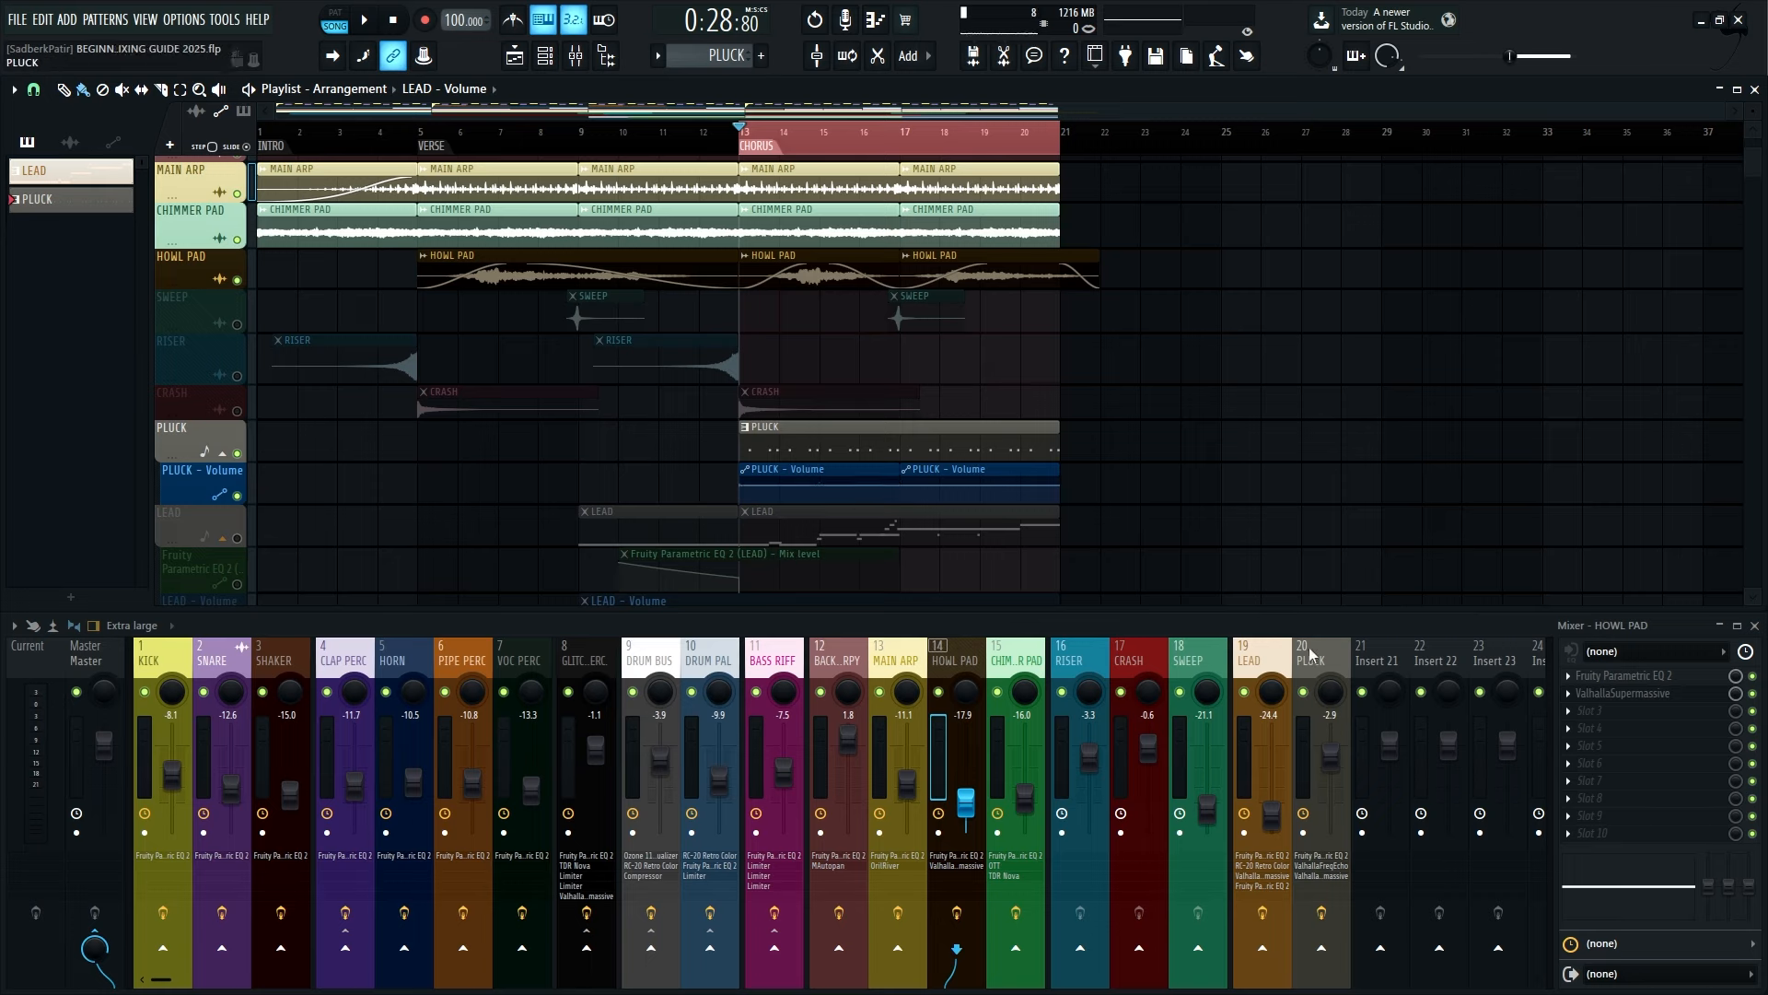
Solo PLUCK and compare its chorus part with the track's effects bypassed and enabled
click(1317, 658)
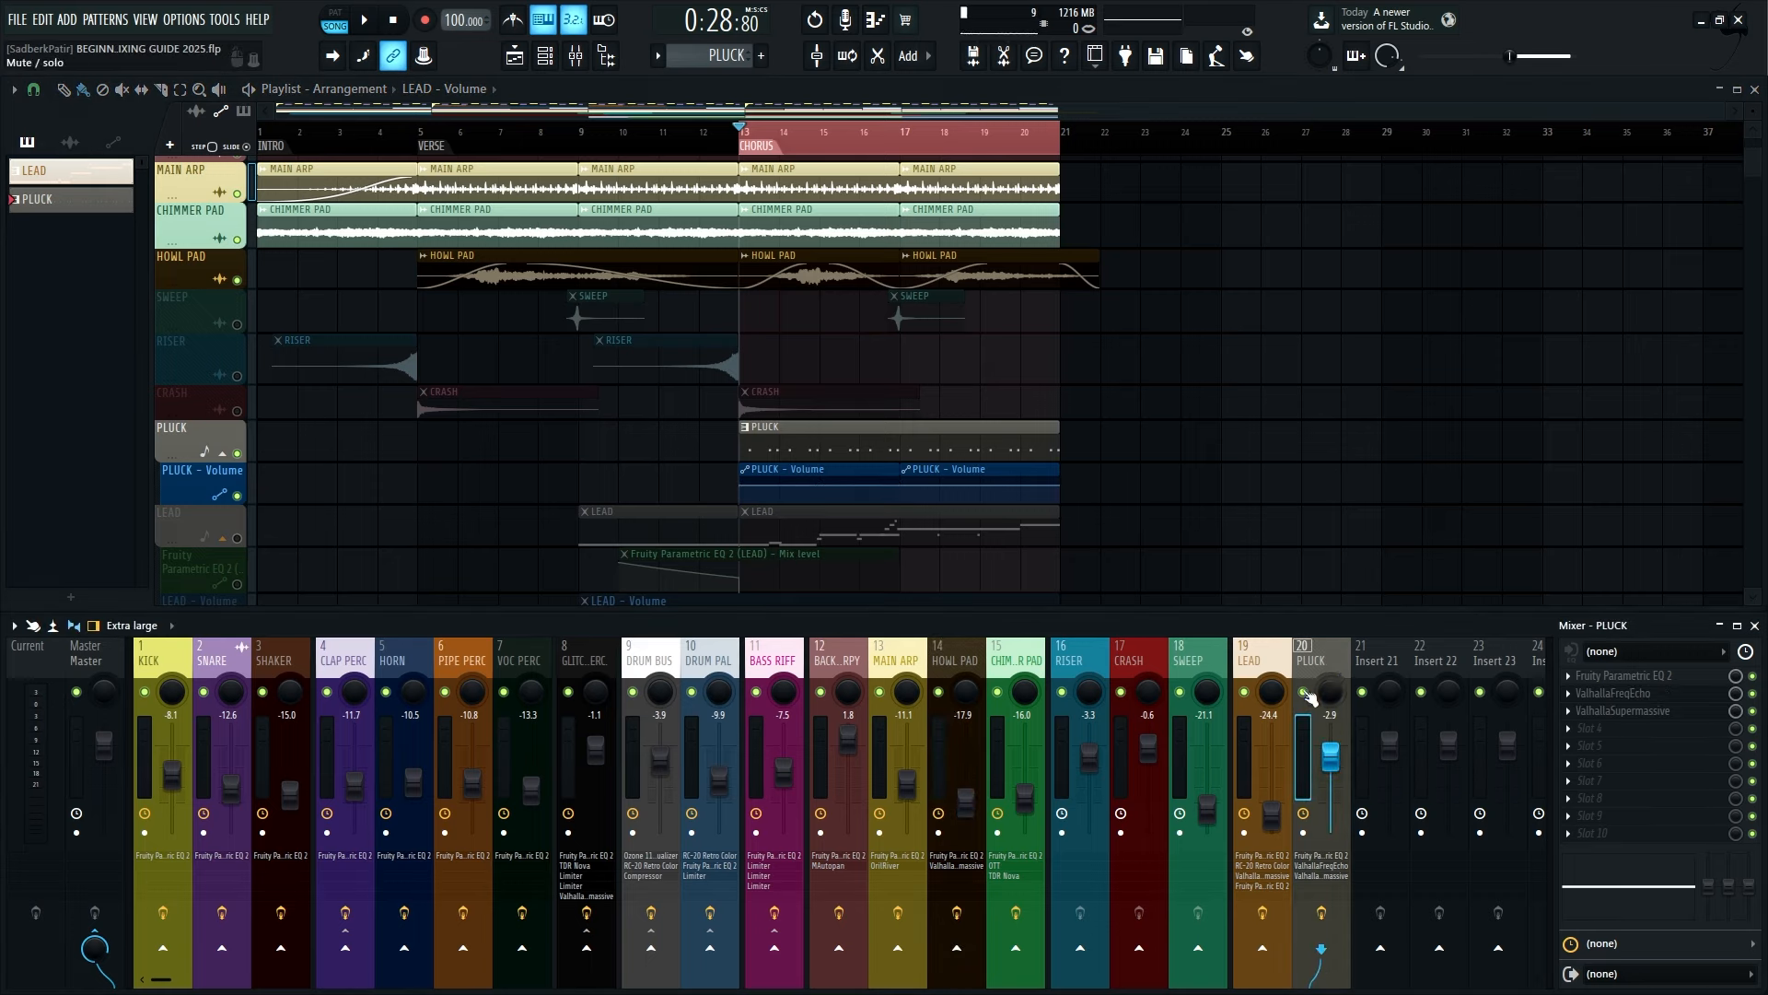
key(space)
right_click(1304, 692)
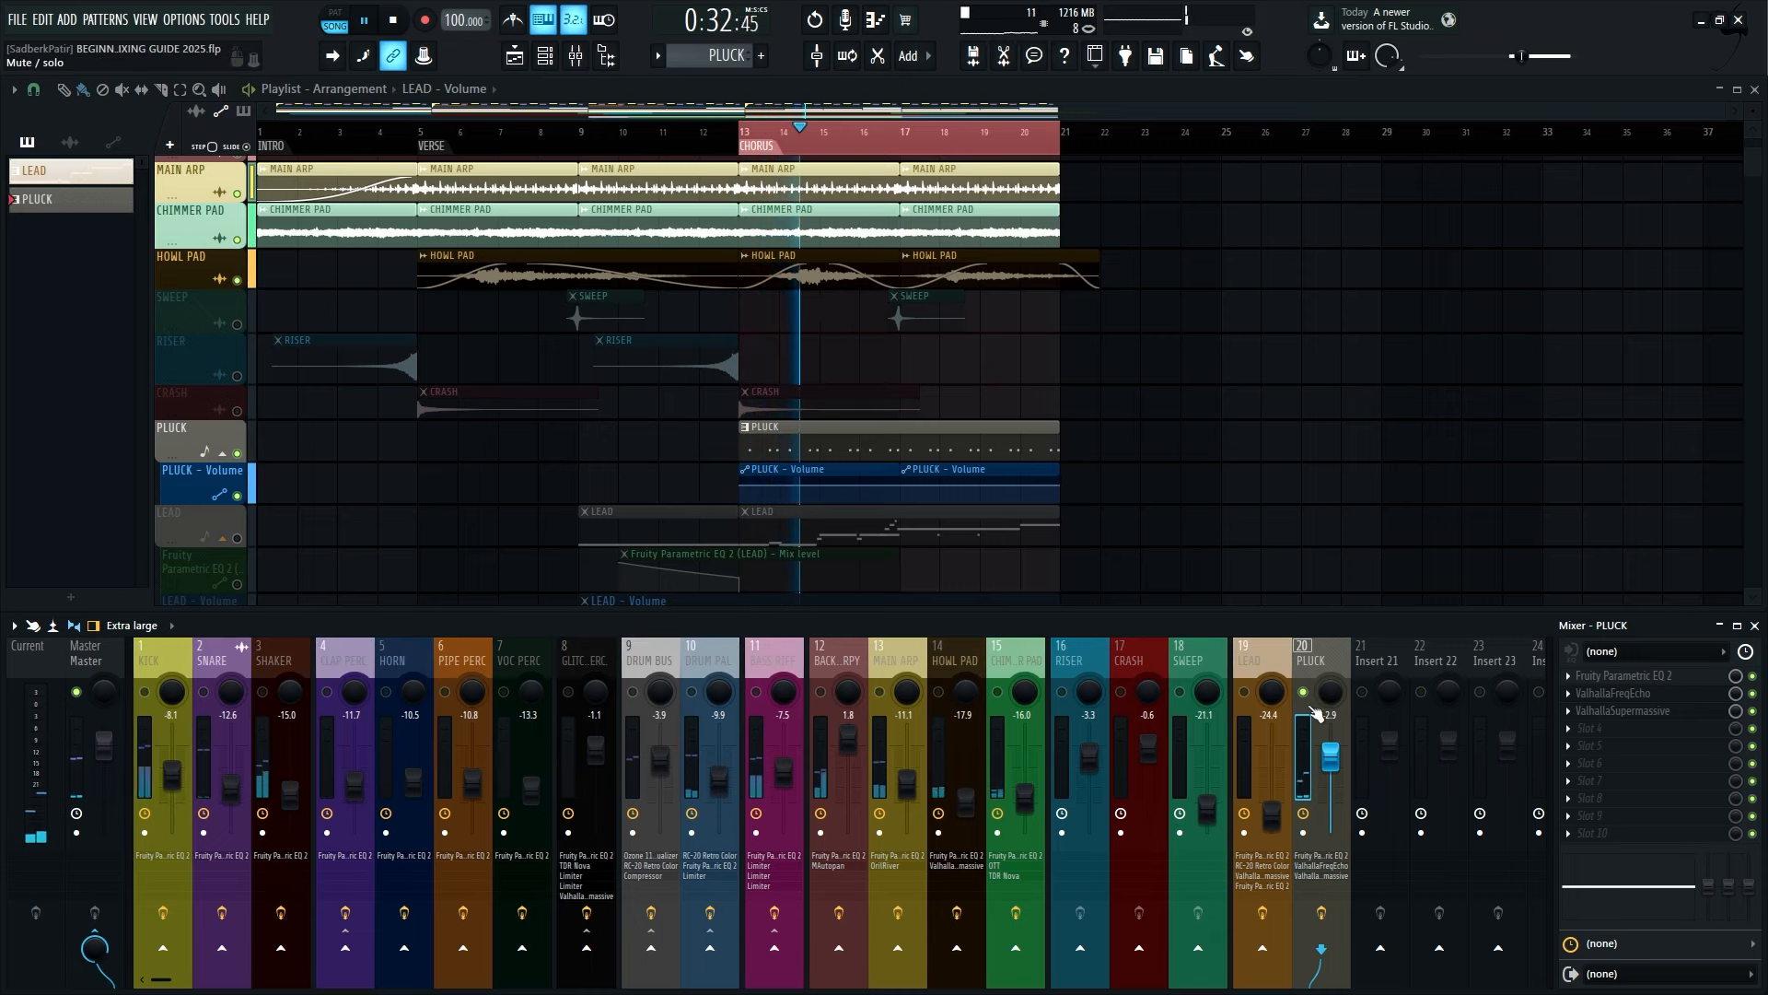
click(1323, 912)
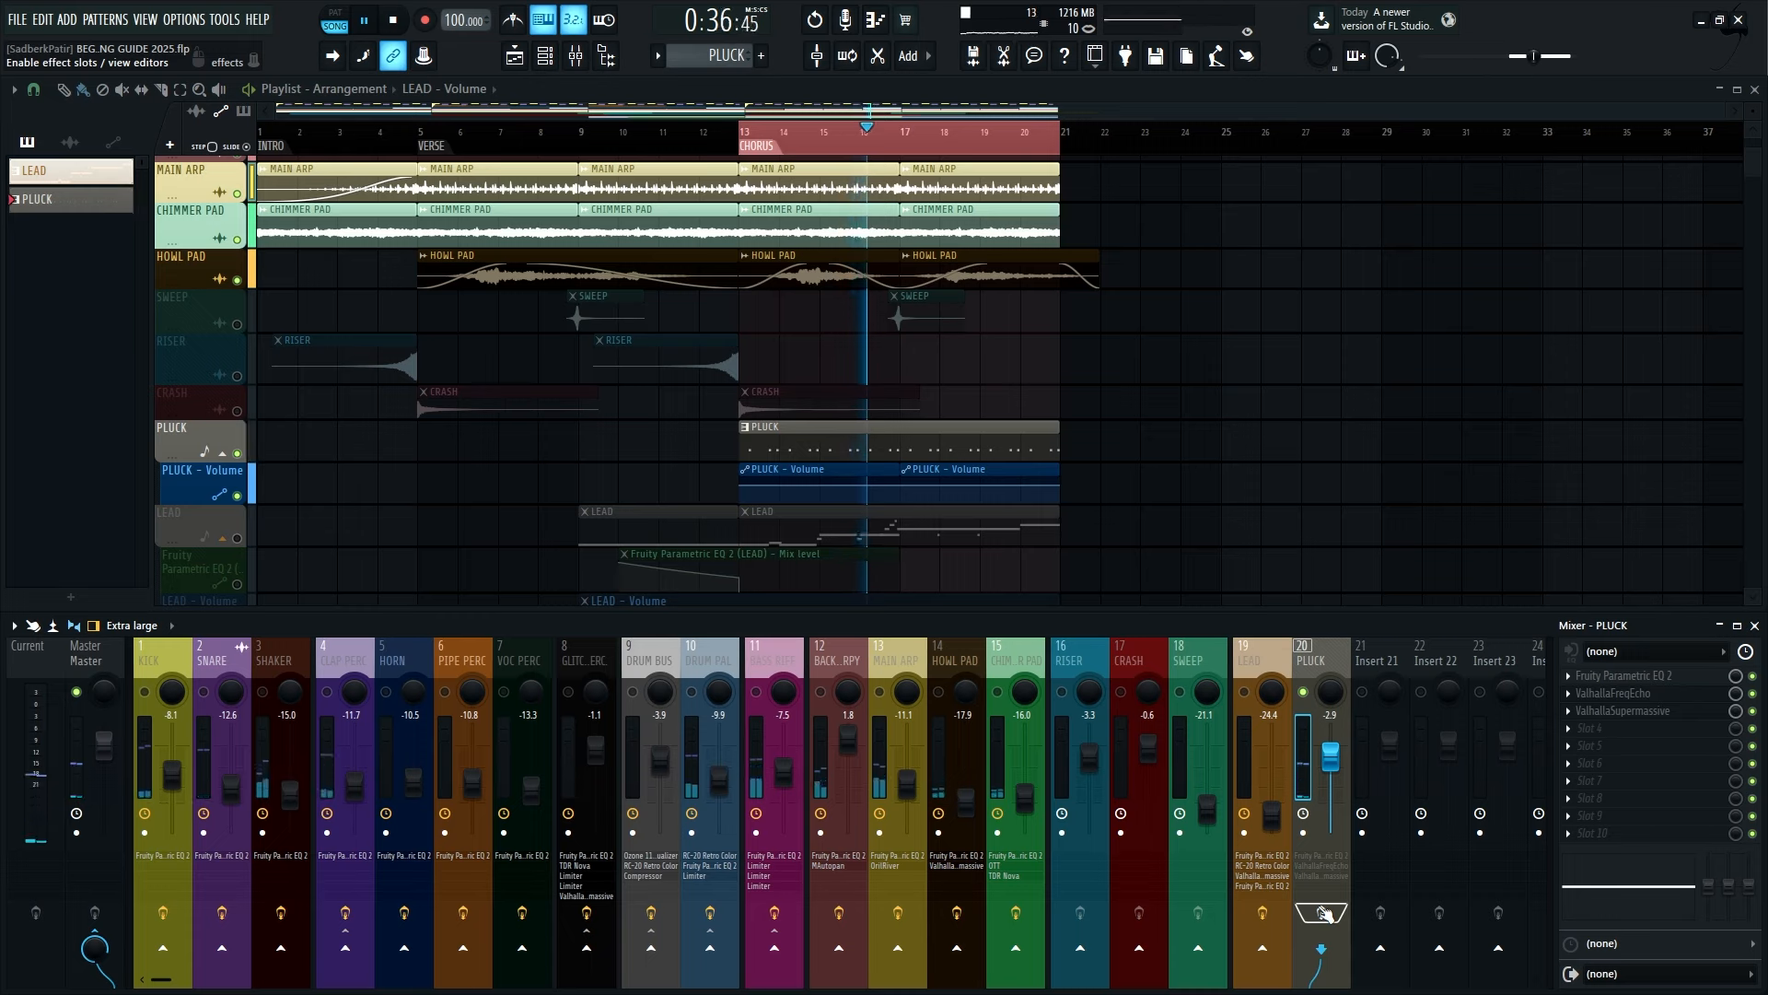
key(space)
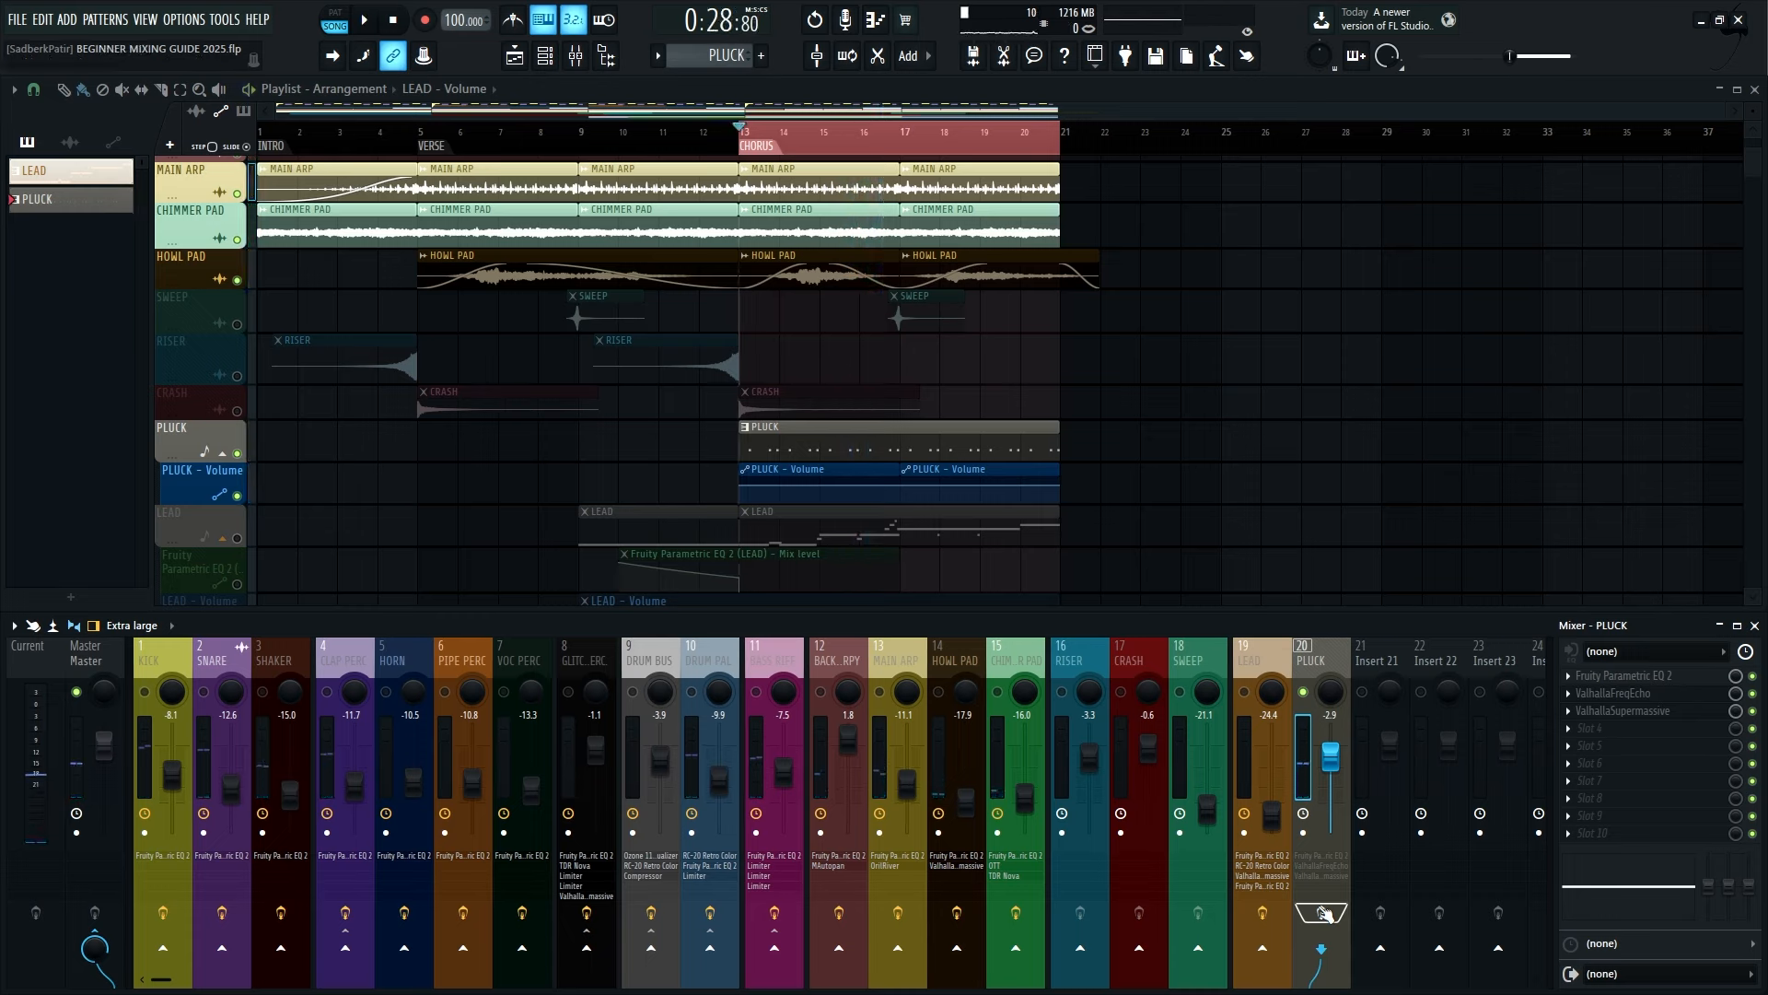
key(space)
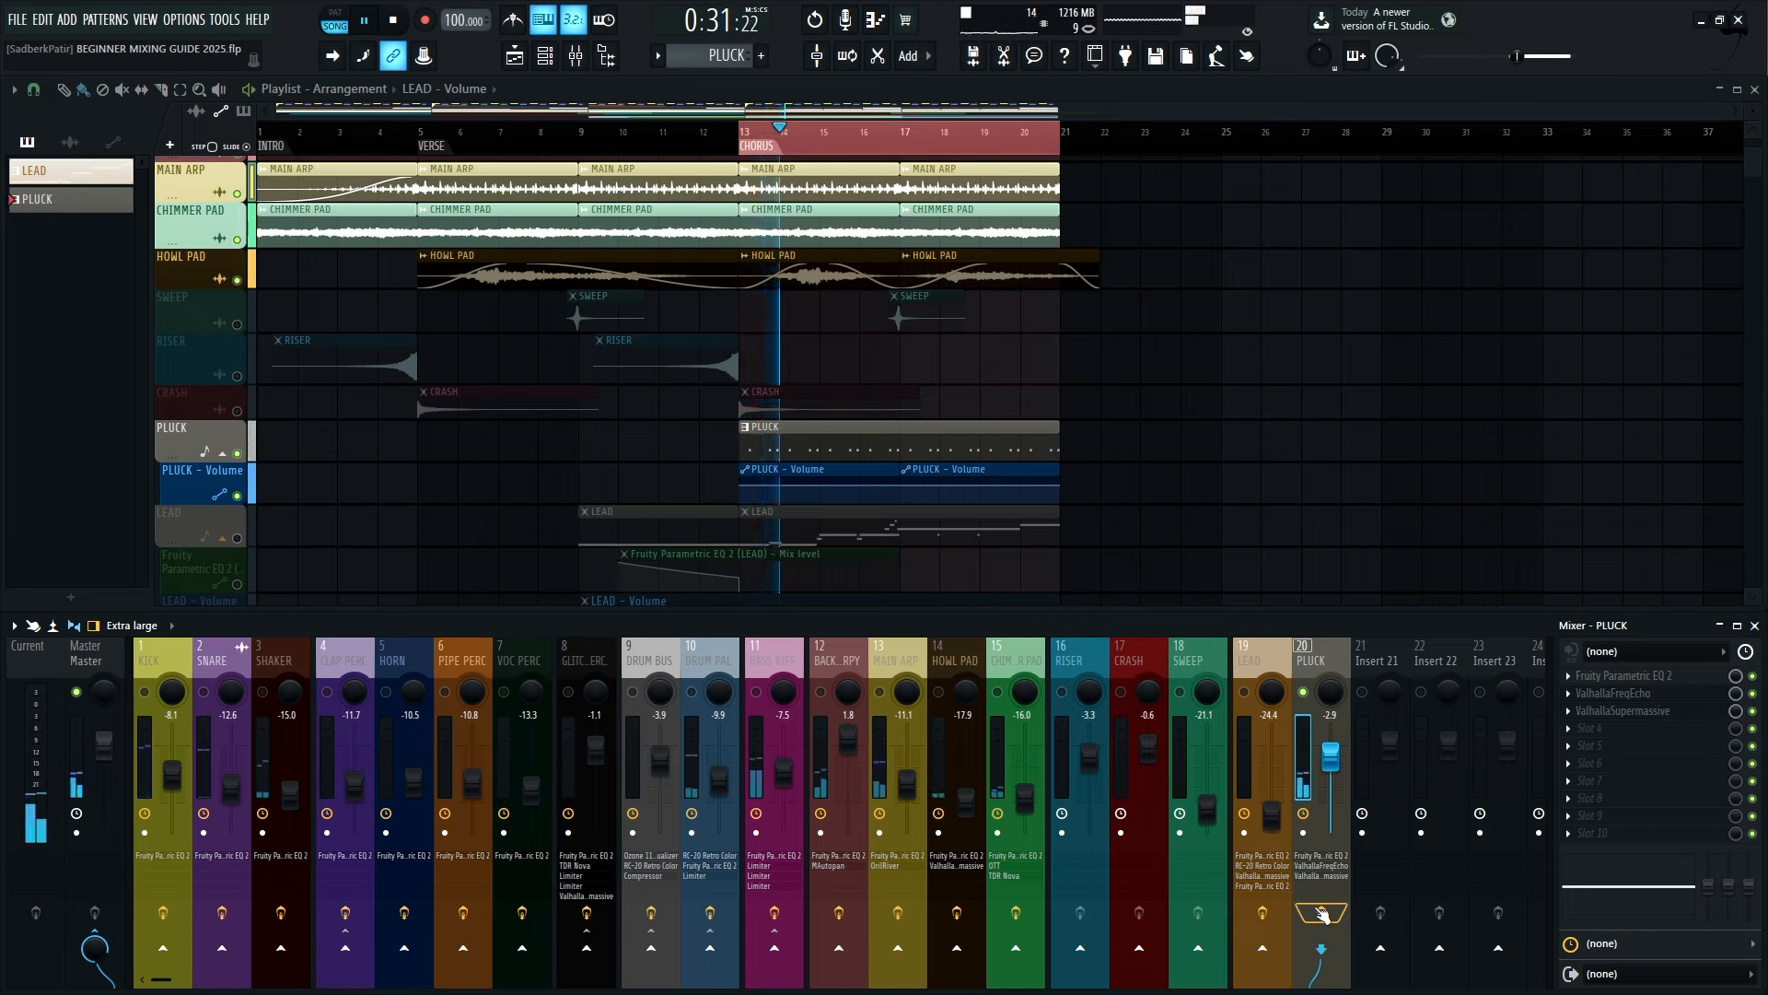
key(space)
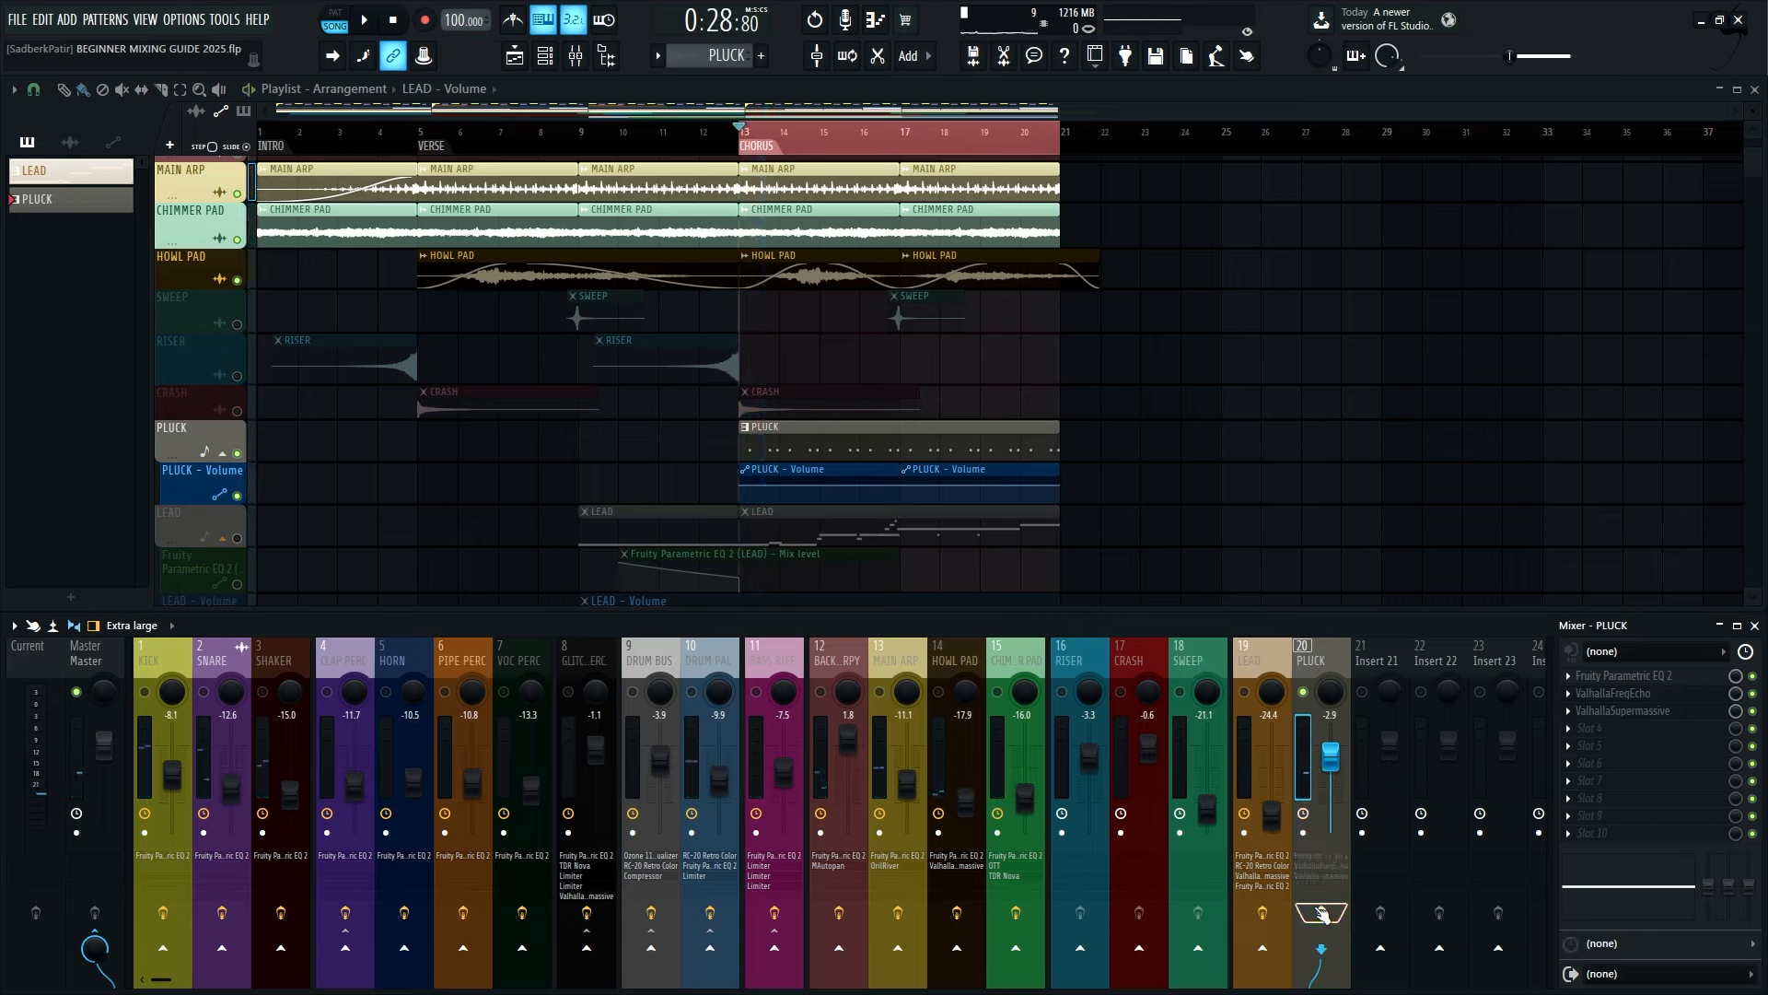
key(space)
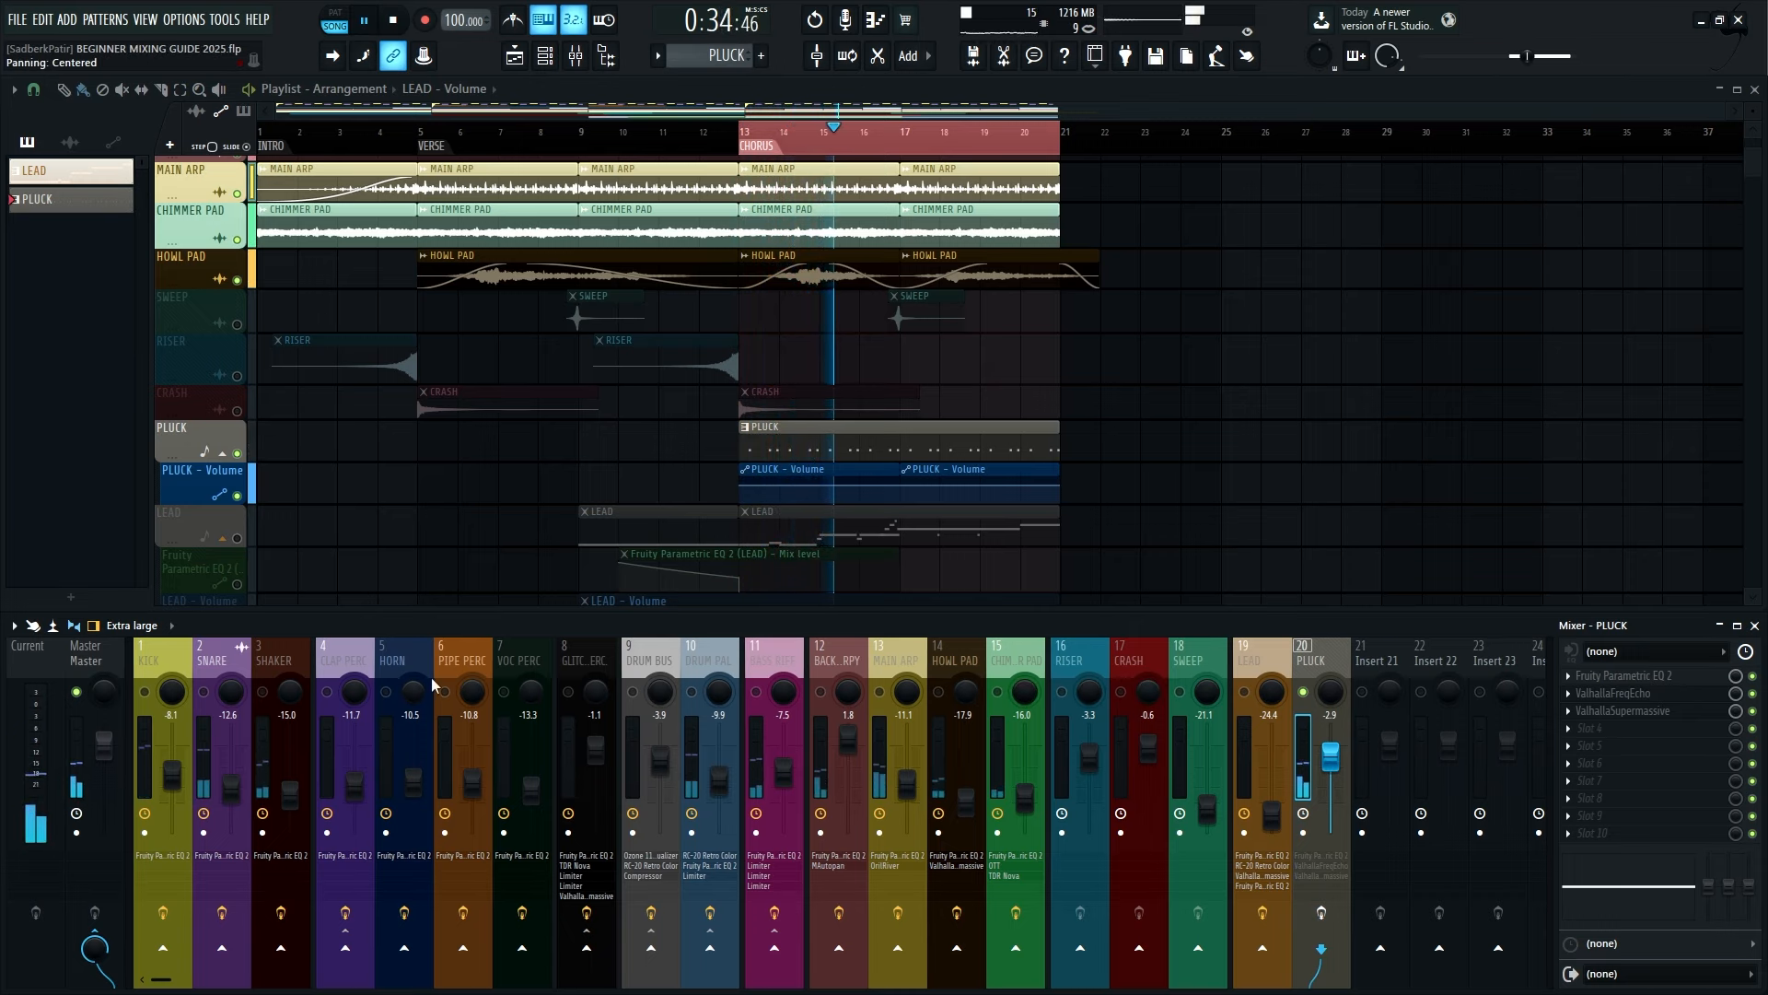
End the solo and lower HOWL PAD's level to -18.5 dB during chorus playback
click(758, 693)
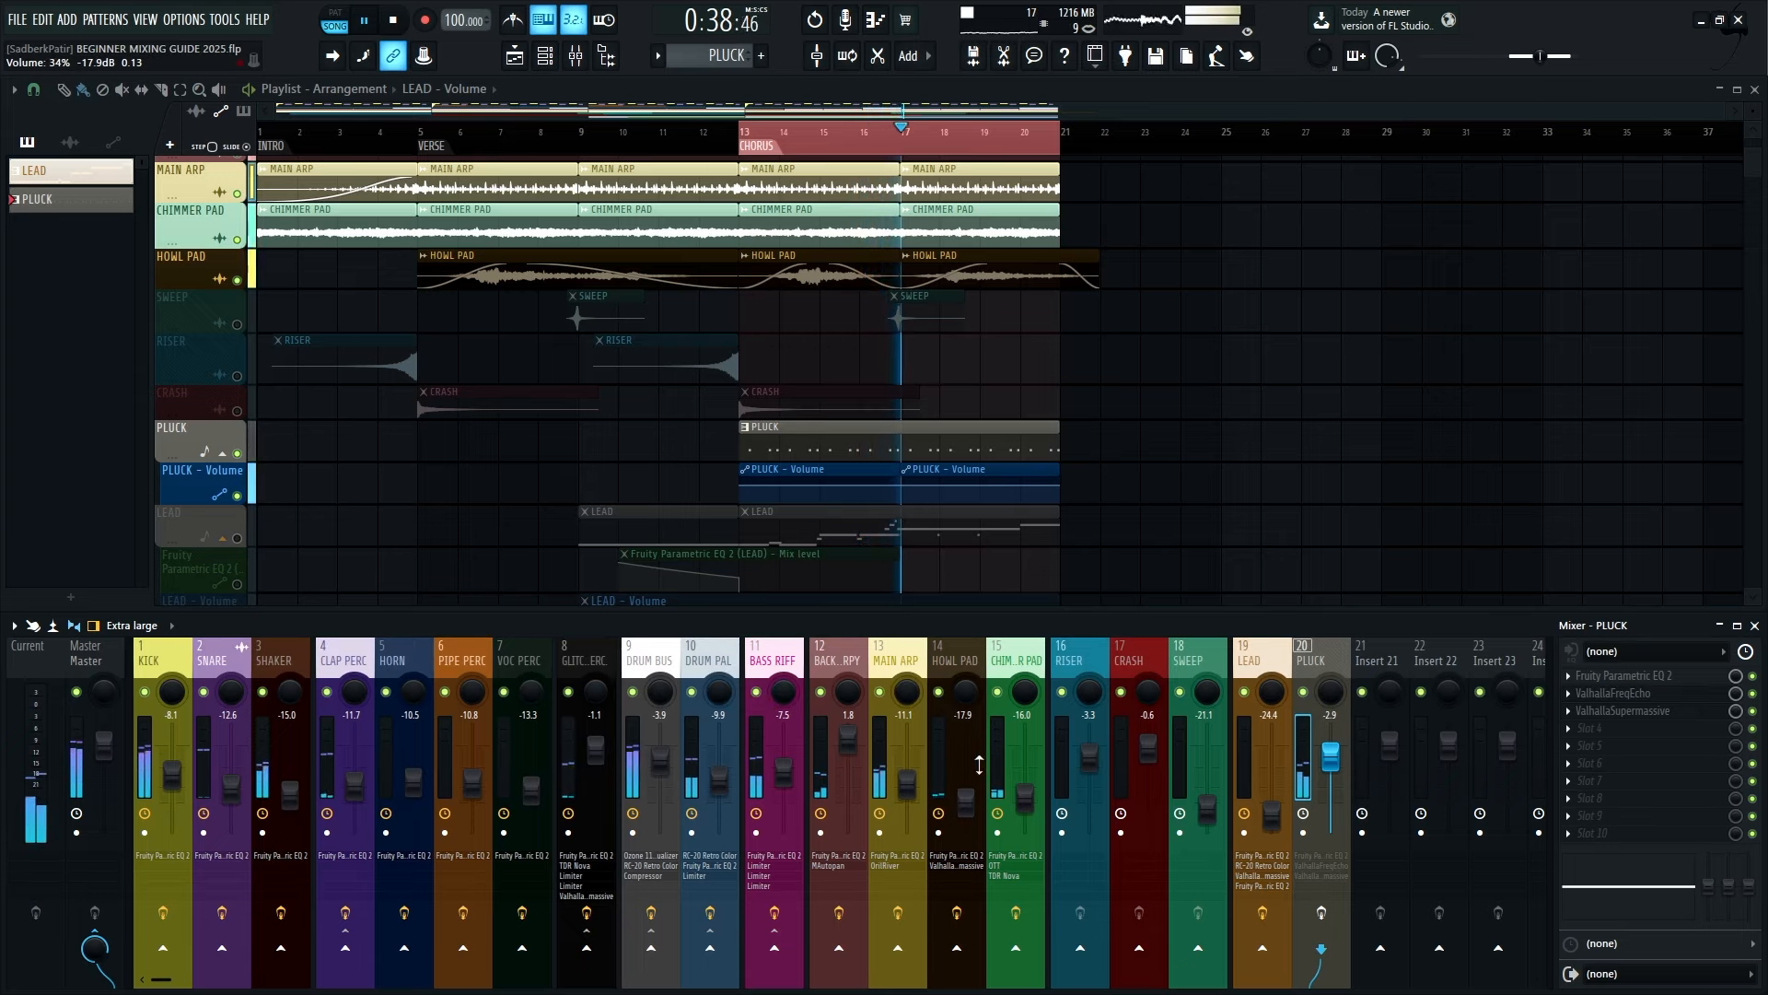
drag(966, 800, 966, 804)
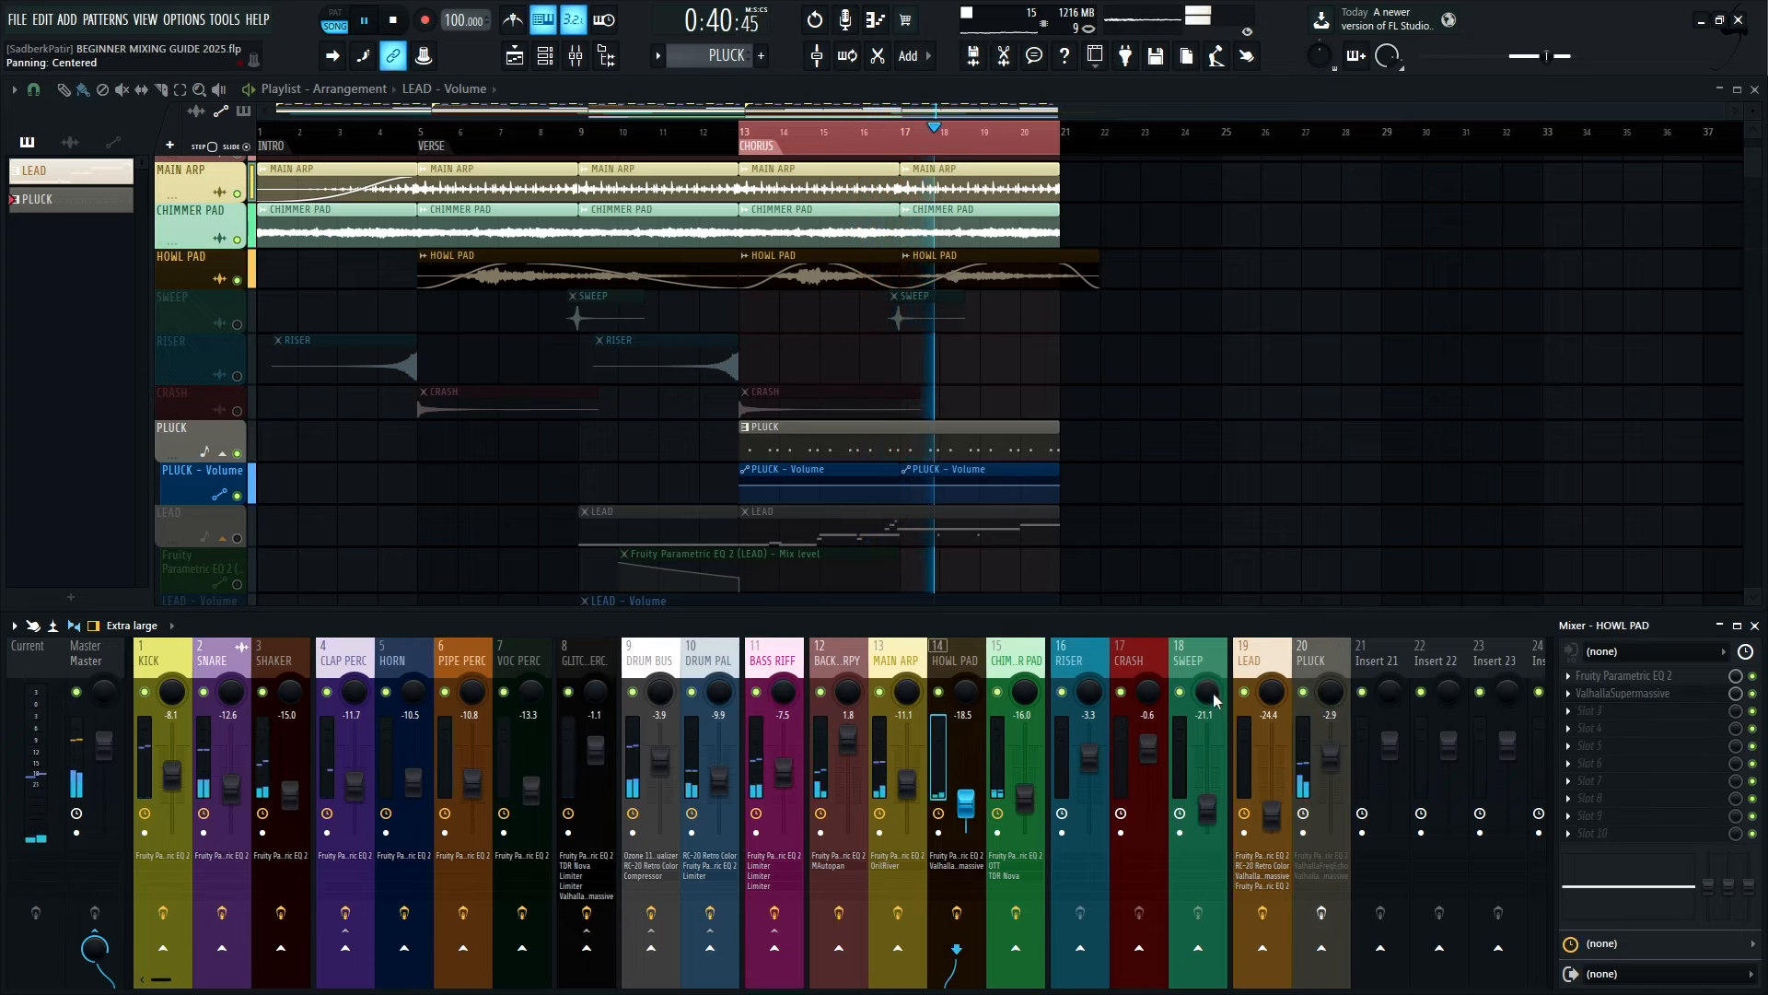
key(space)
Play the chorus in the full mix and re-enable PLUCK's effects for comparison
click(1329, 662)
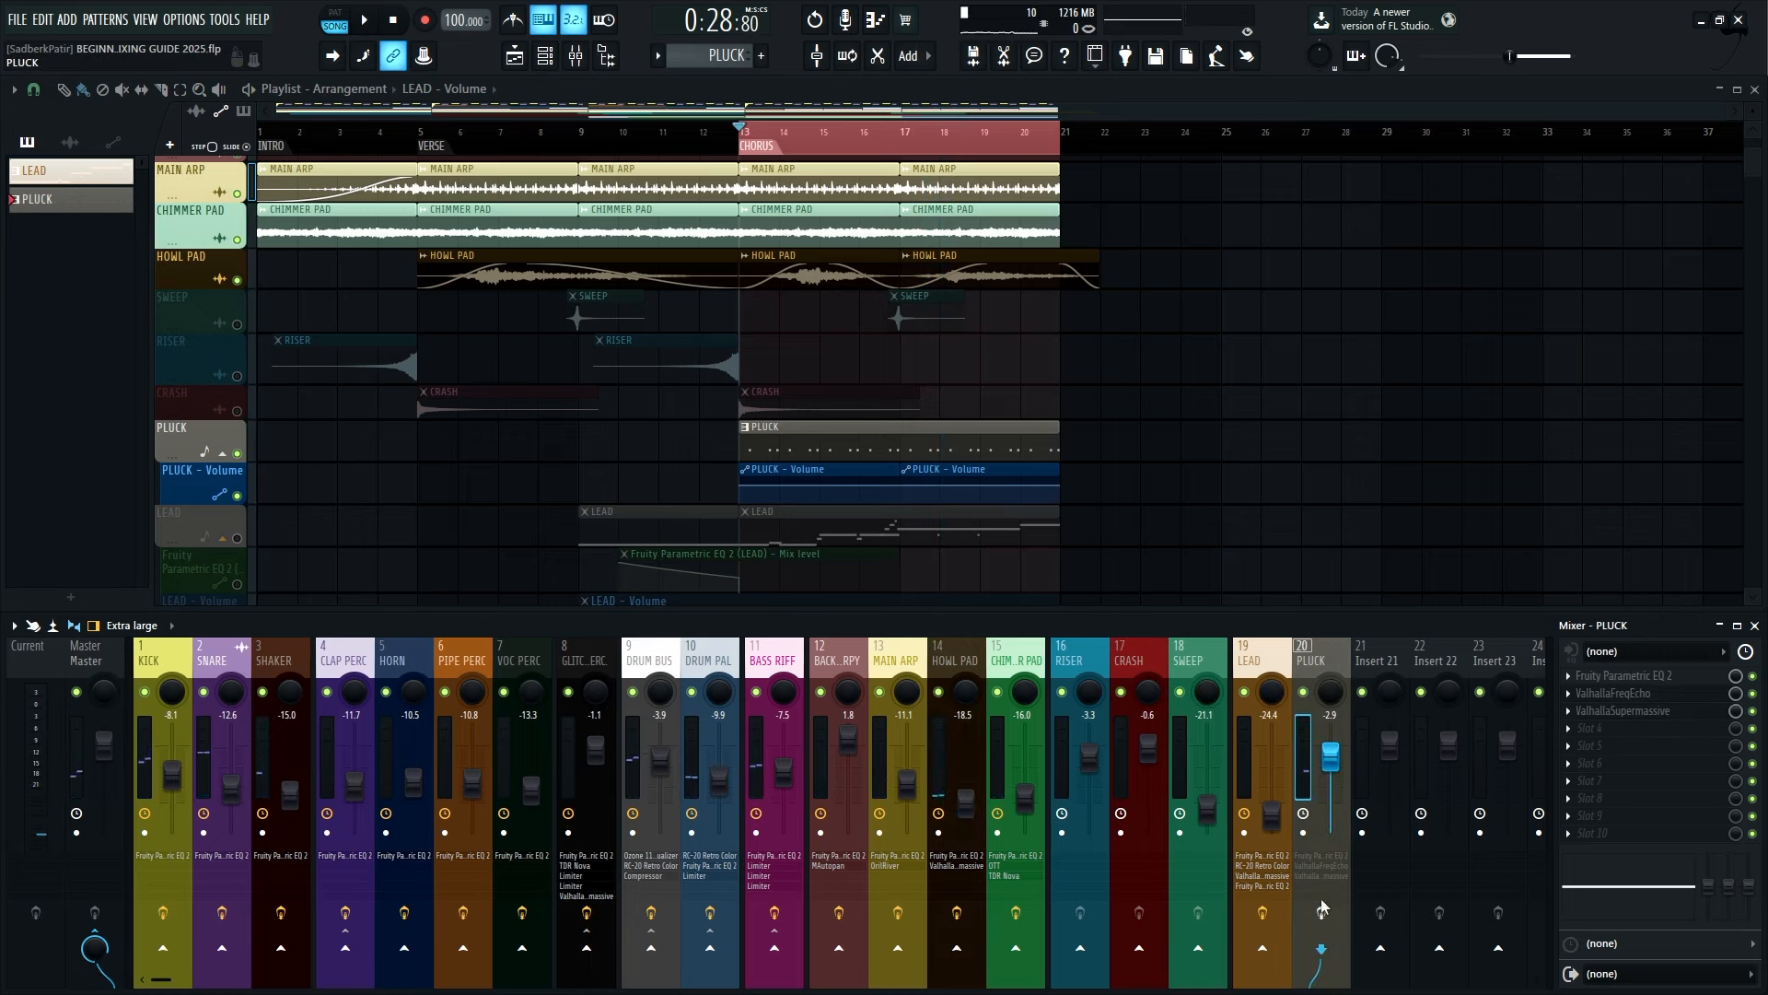
key(space)
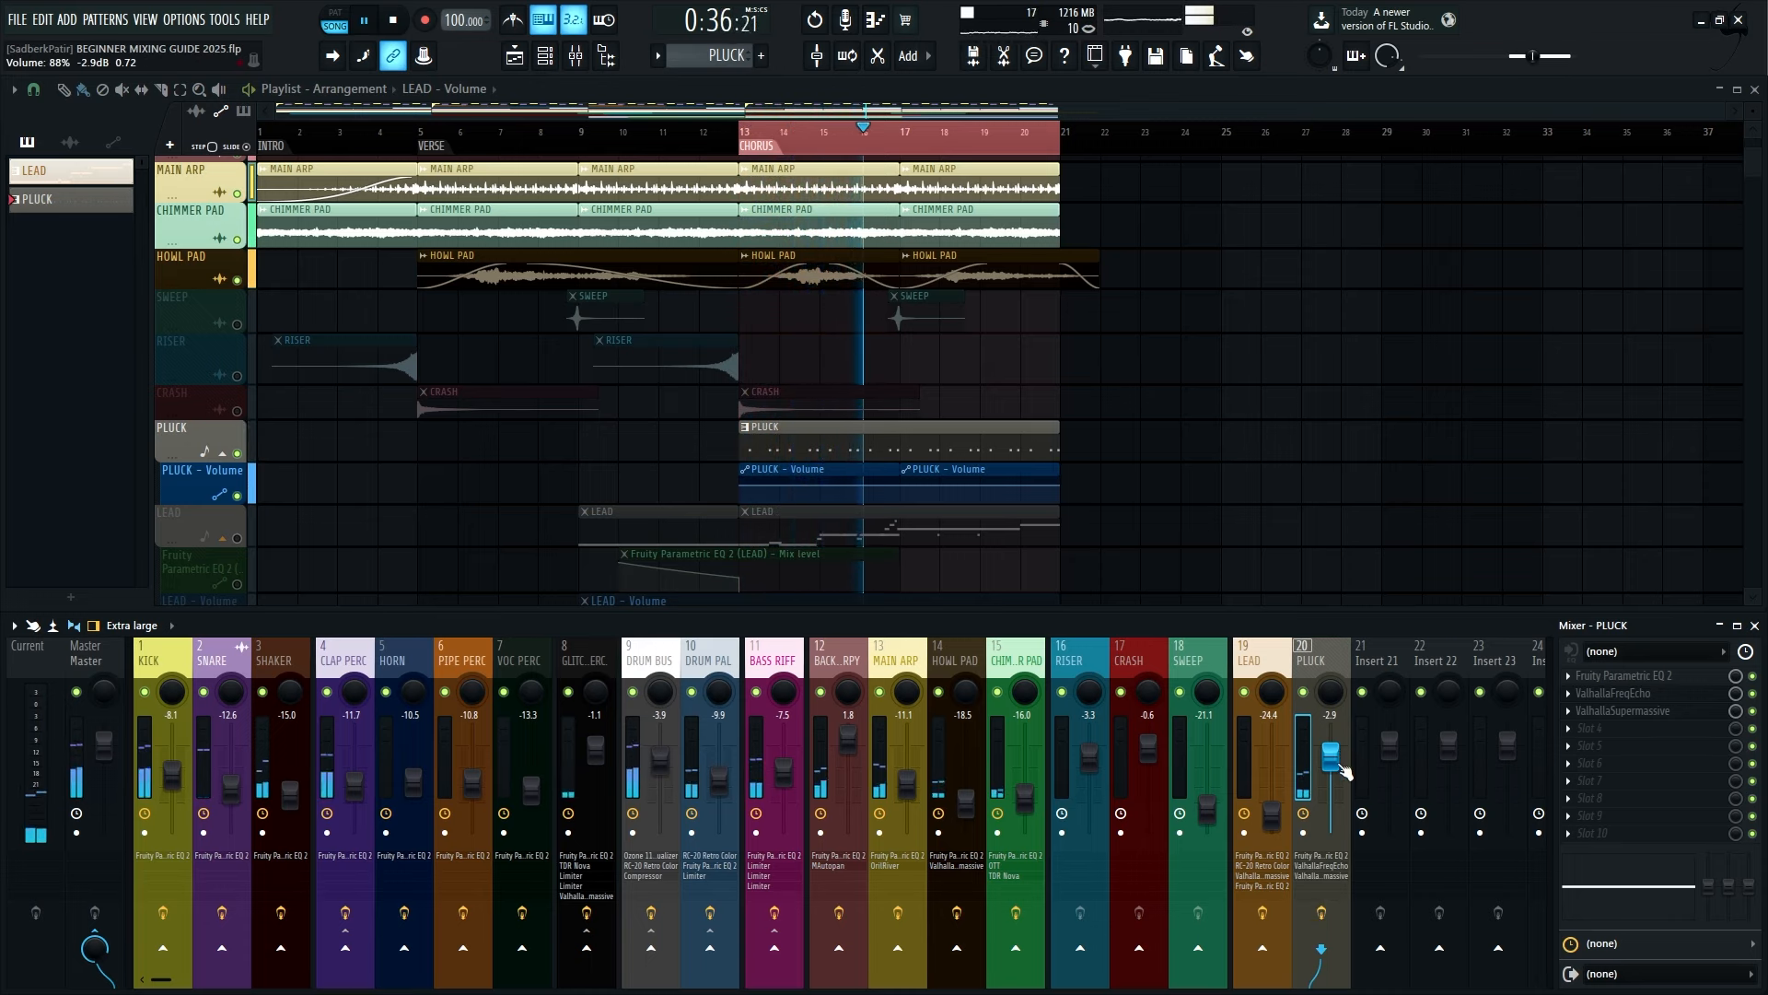
key(space)
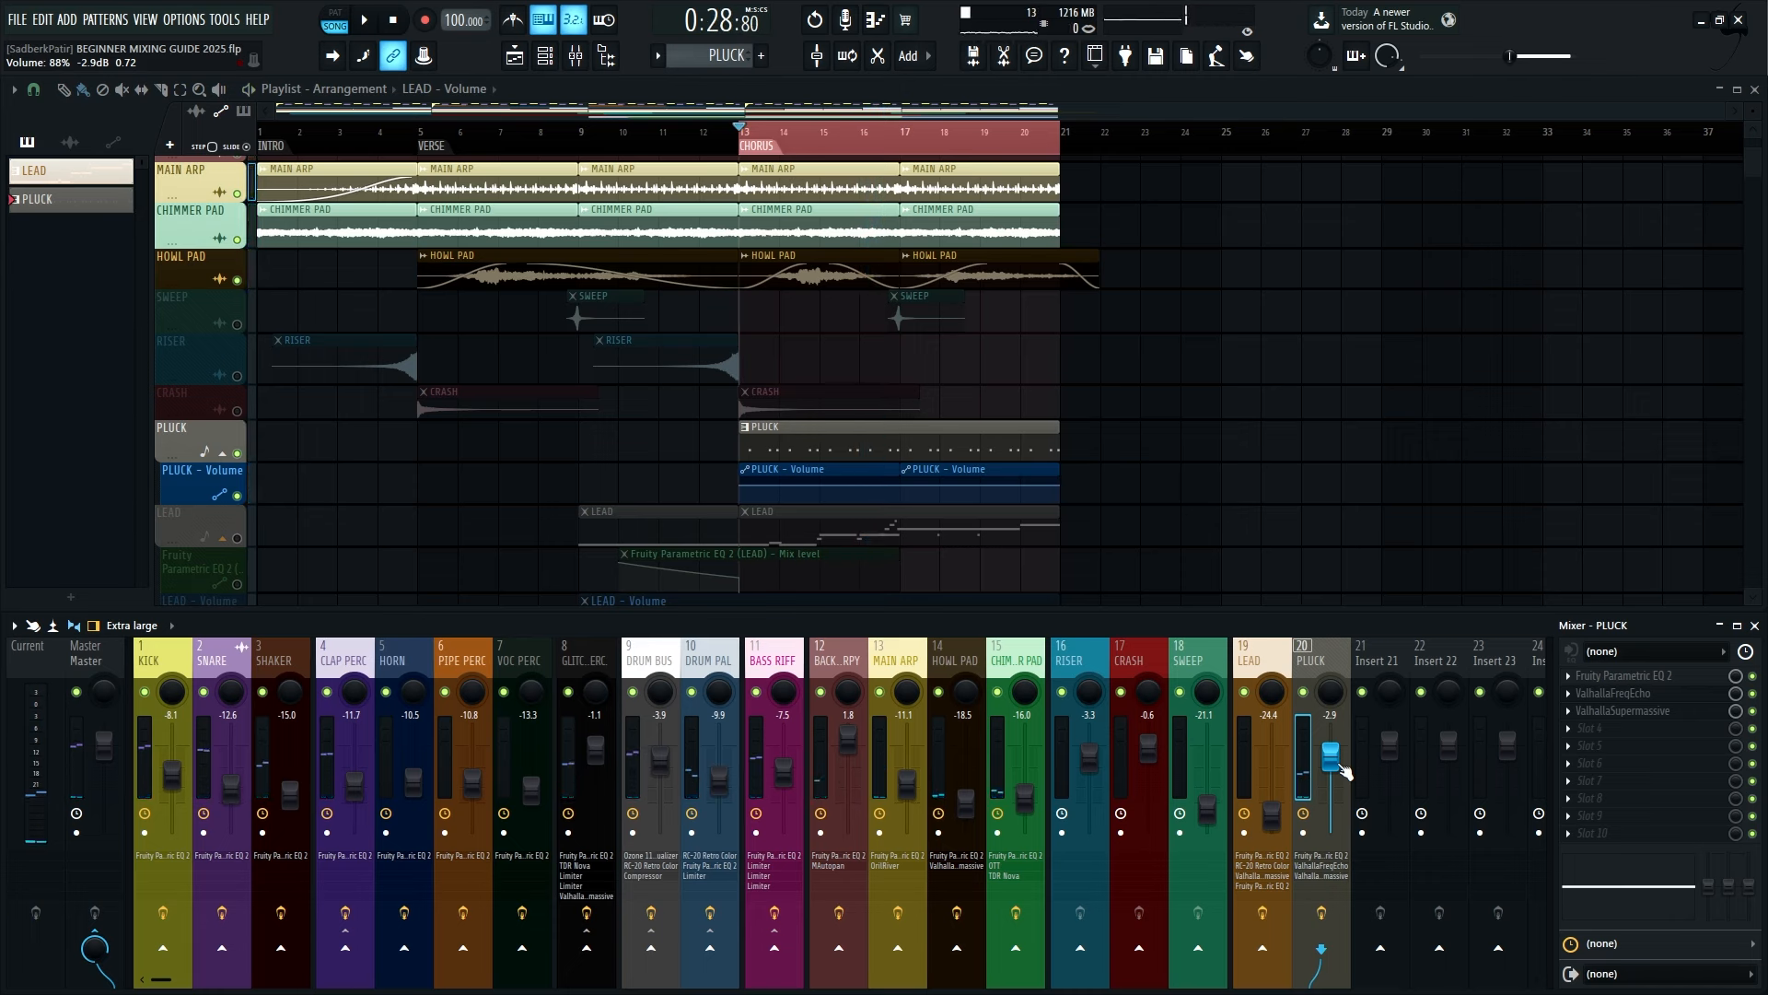
Open Fruity Parametric EQ 2 on PLUCK and play the soloed track with ValhallaFreqEcho and ValhallaSupermassive bypassed
click(1625, 675)
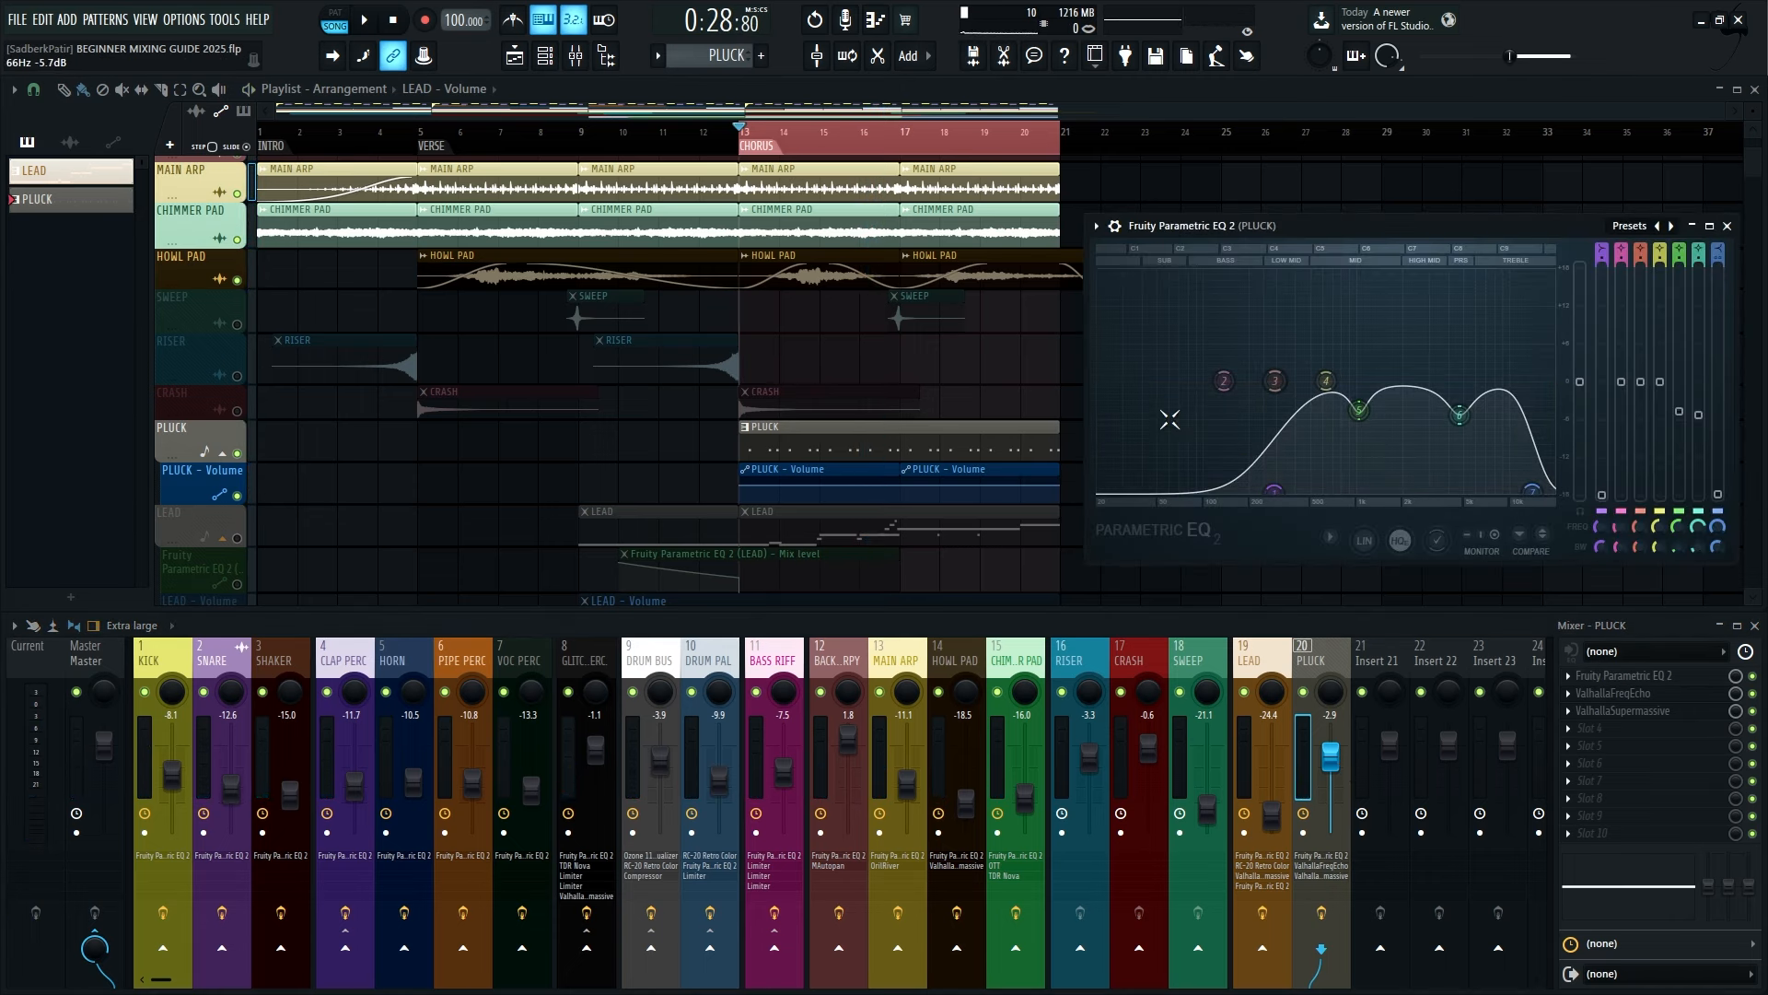
right_click(1302, 692)
key(space)
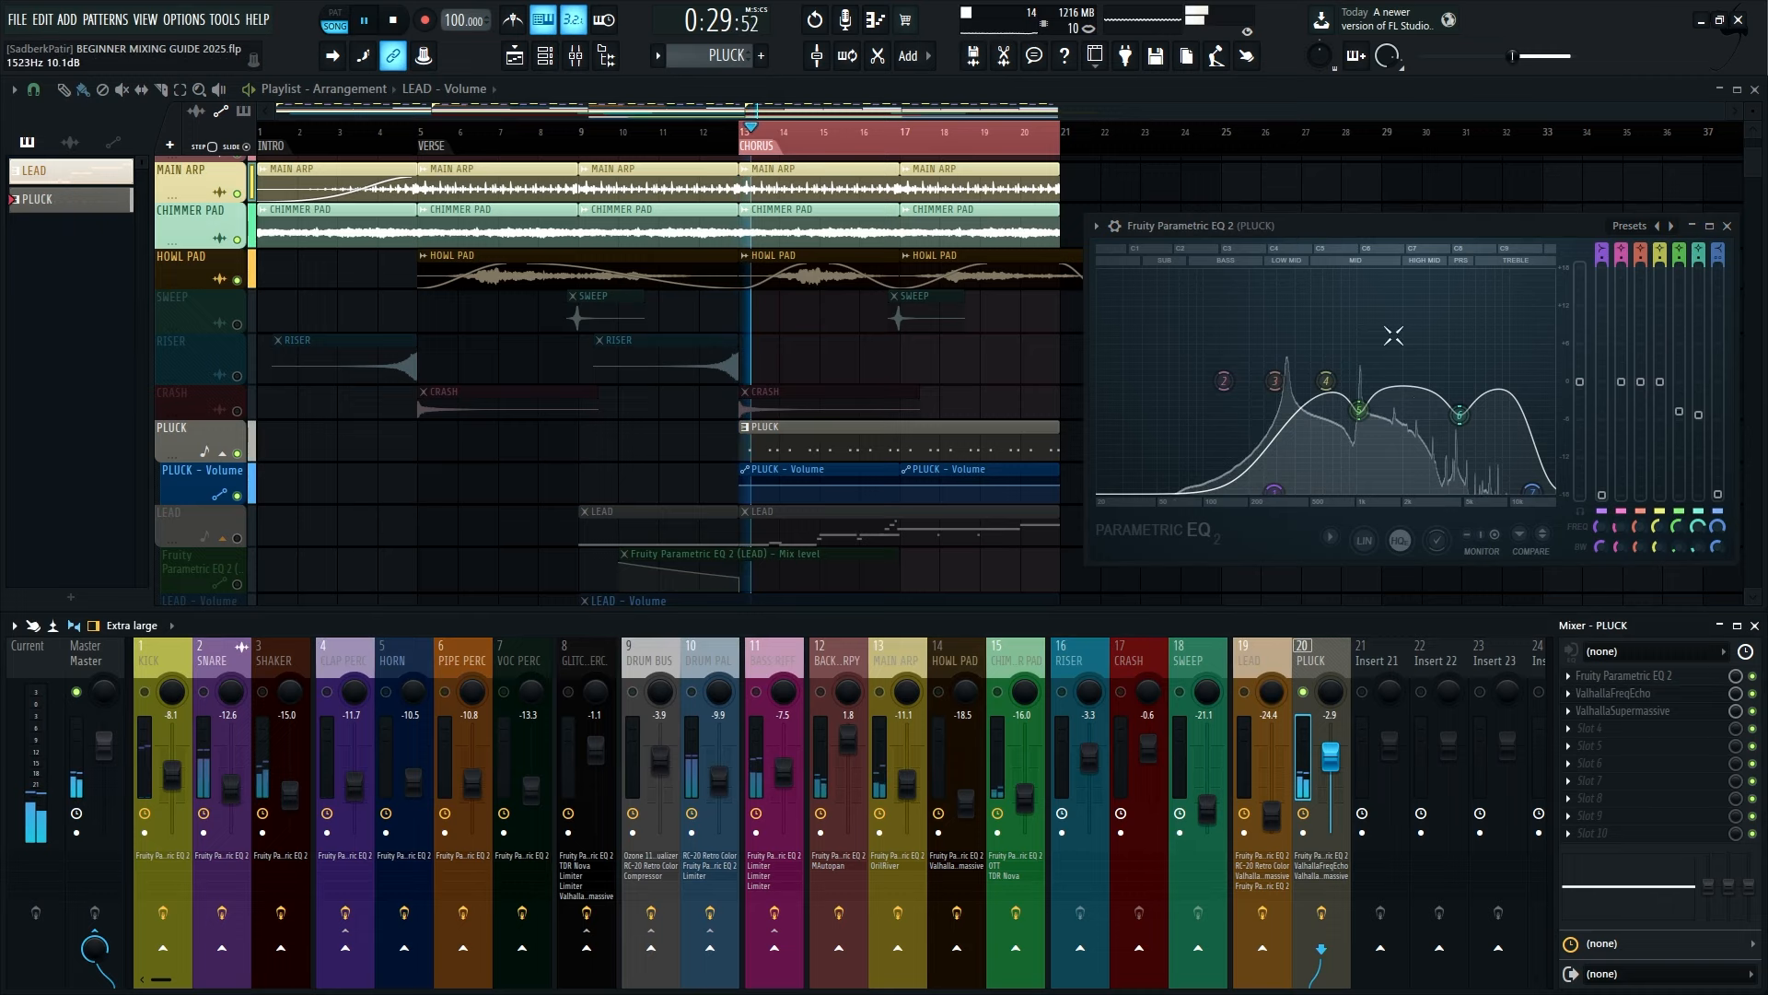
drag(1538, 229, 1428, 224)
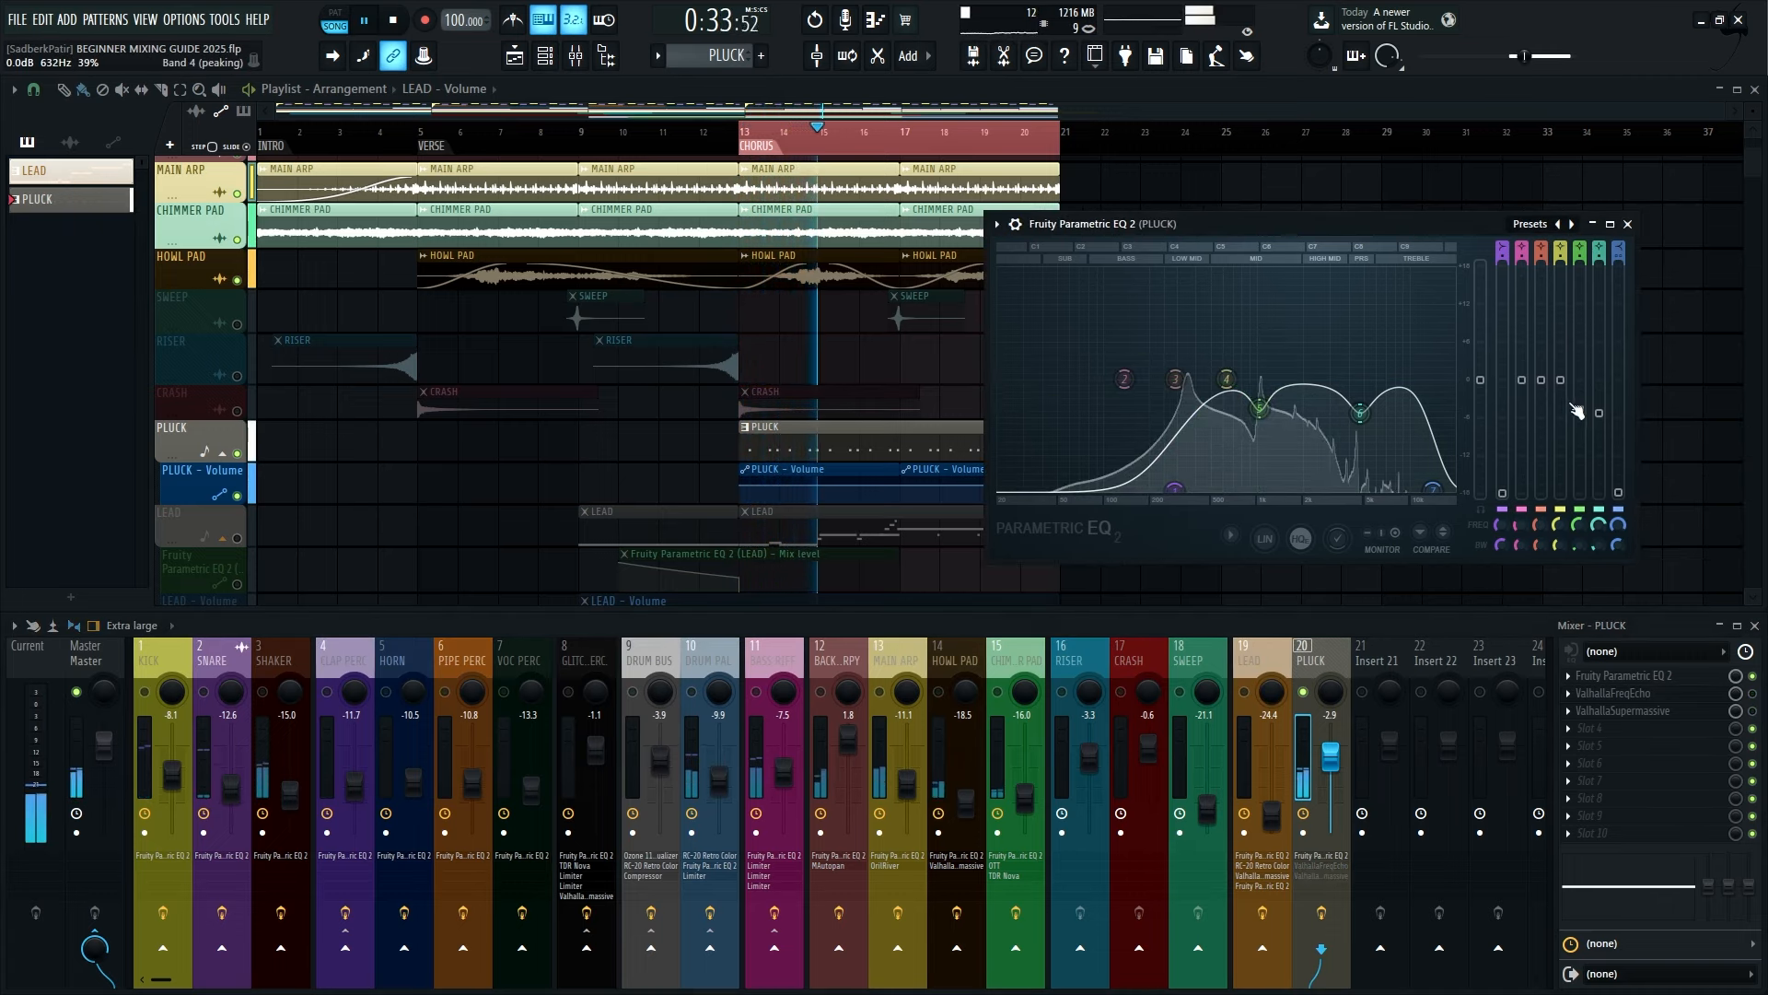
Audition PLUCK's EQ bands 5 and 6 with boosts, and set band 6 to a -6.2 dB cut at 4711 Hz
drag(1580, 410, 1599, 278)
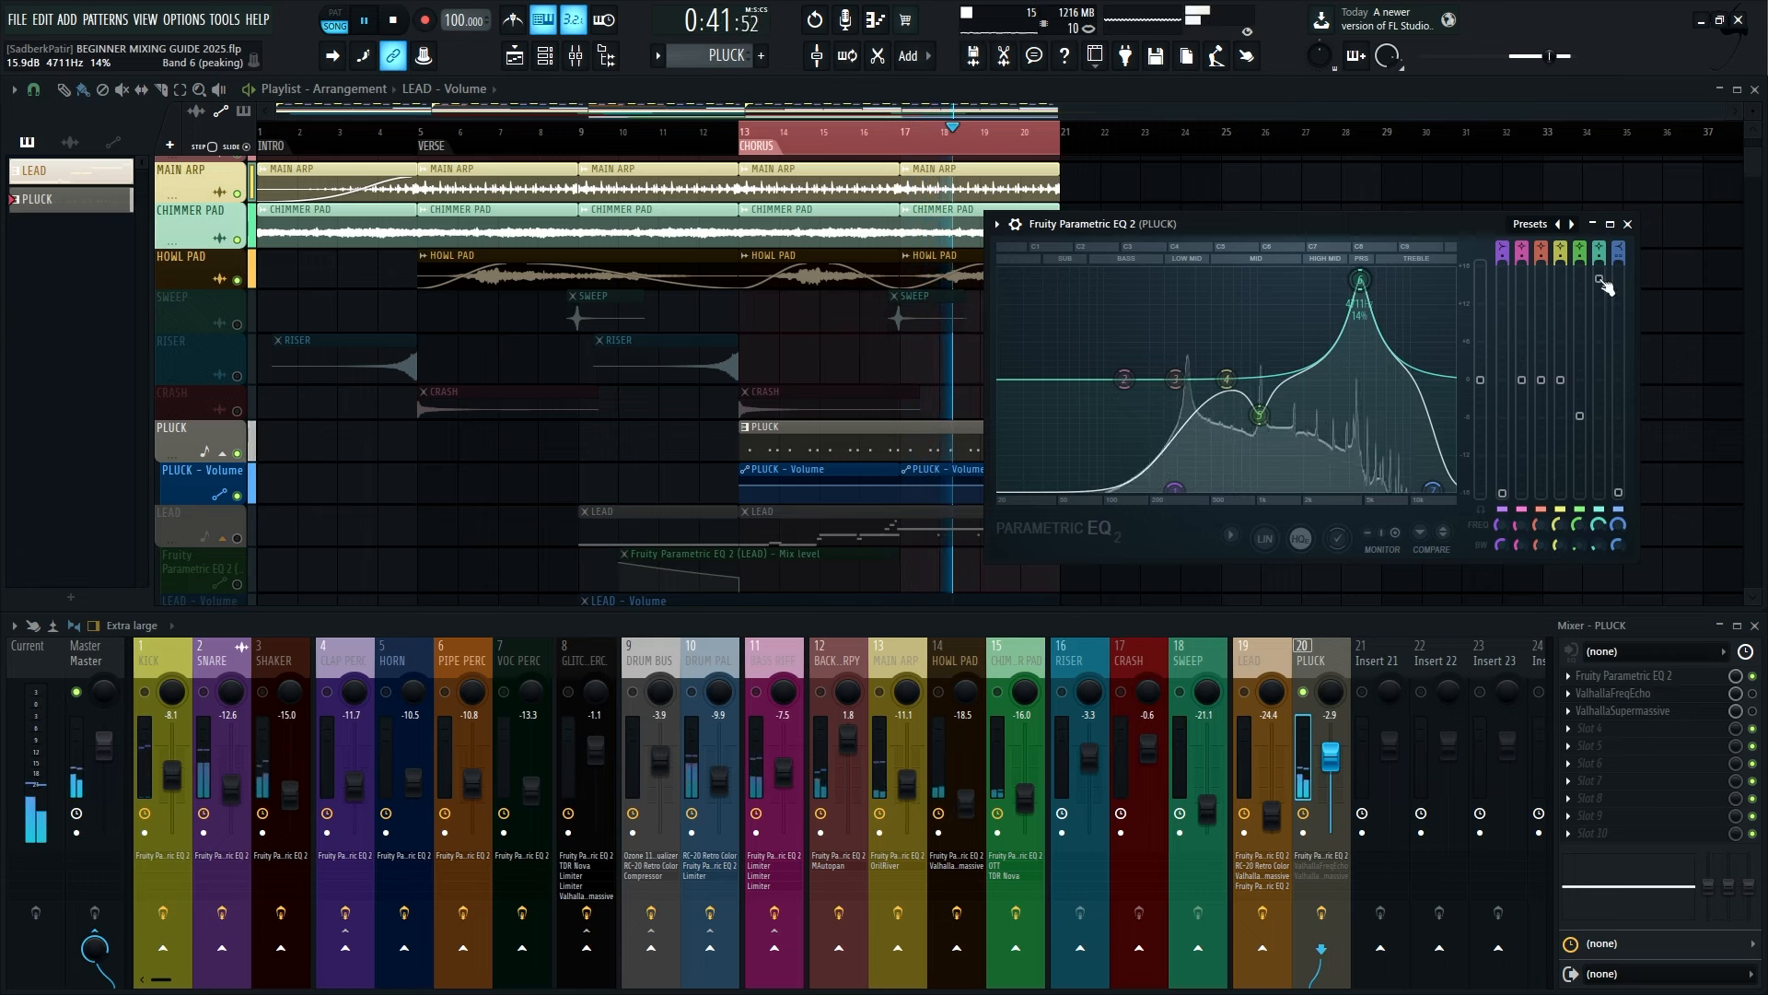
drag(1360, 279, 1360, 418)
Try PLUCK's low cut down at 42 Hz, restore it near its original frequency, and move band 7's high cut slightly lower
drag(1175, 489, 1042, 489)
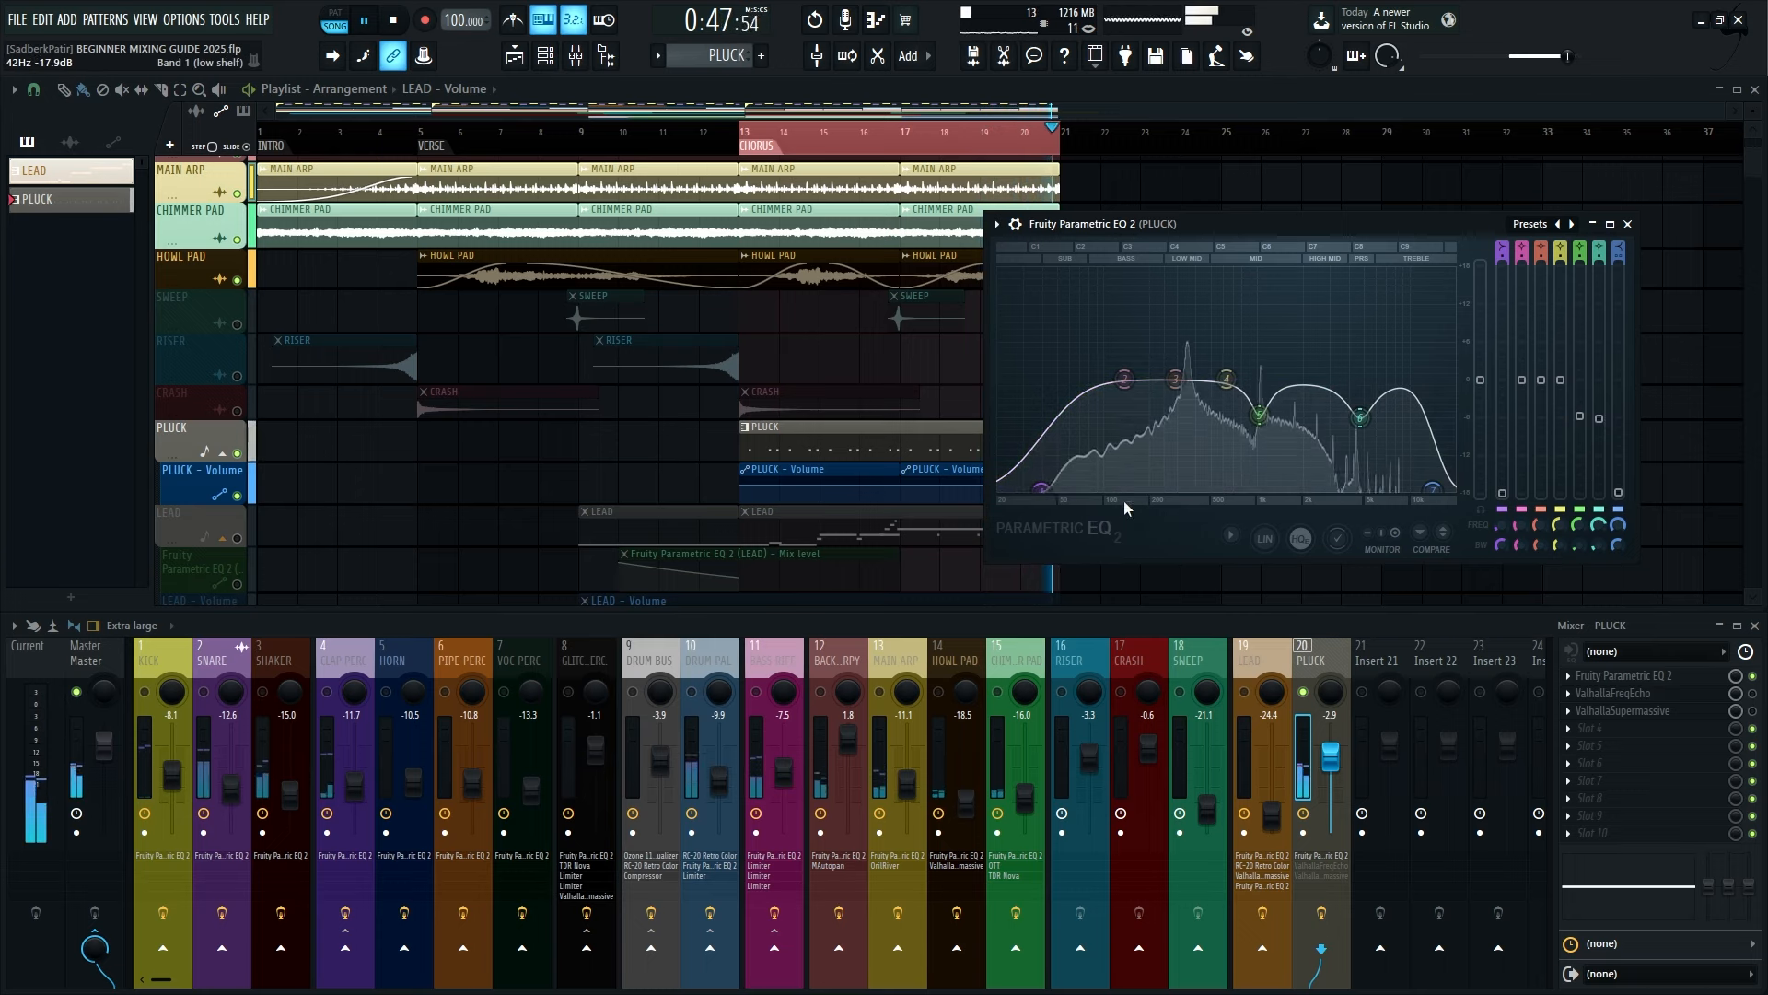
drag(1046, 495, 1171, 489)
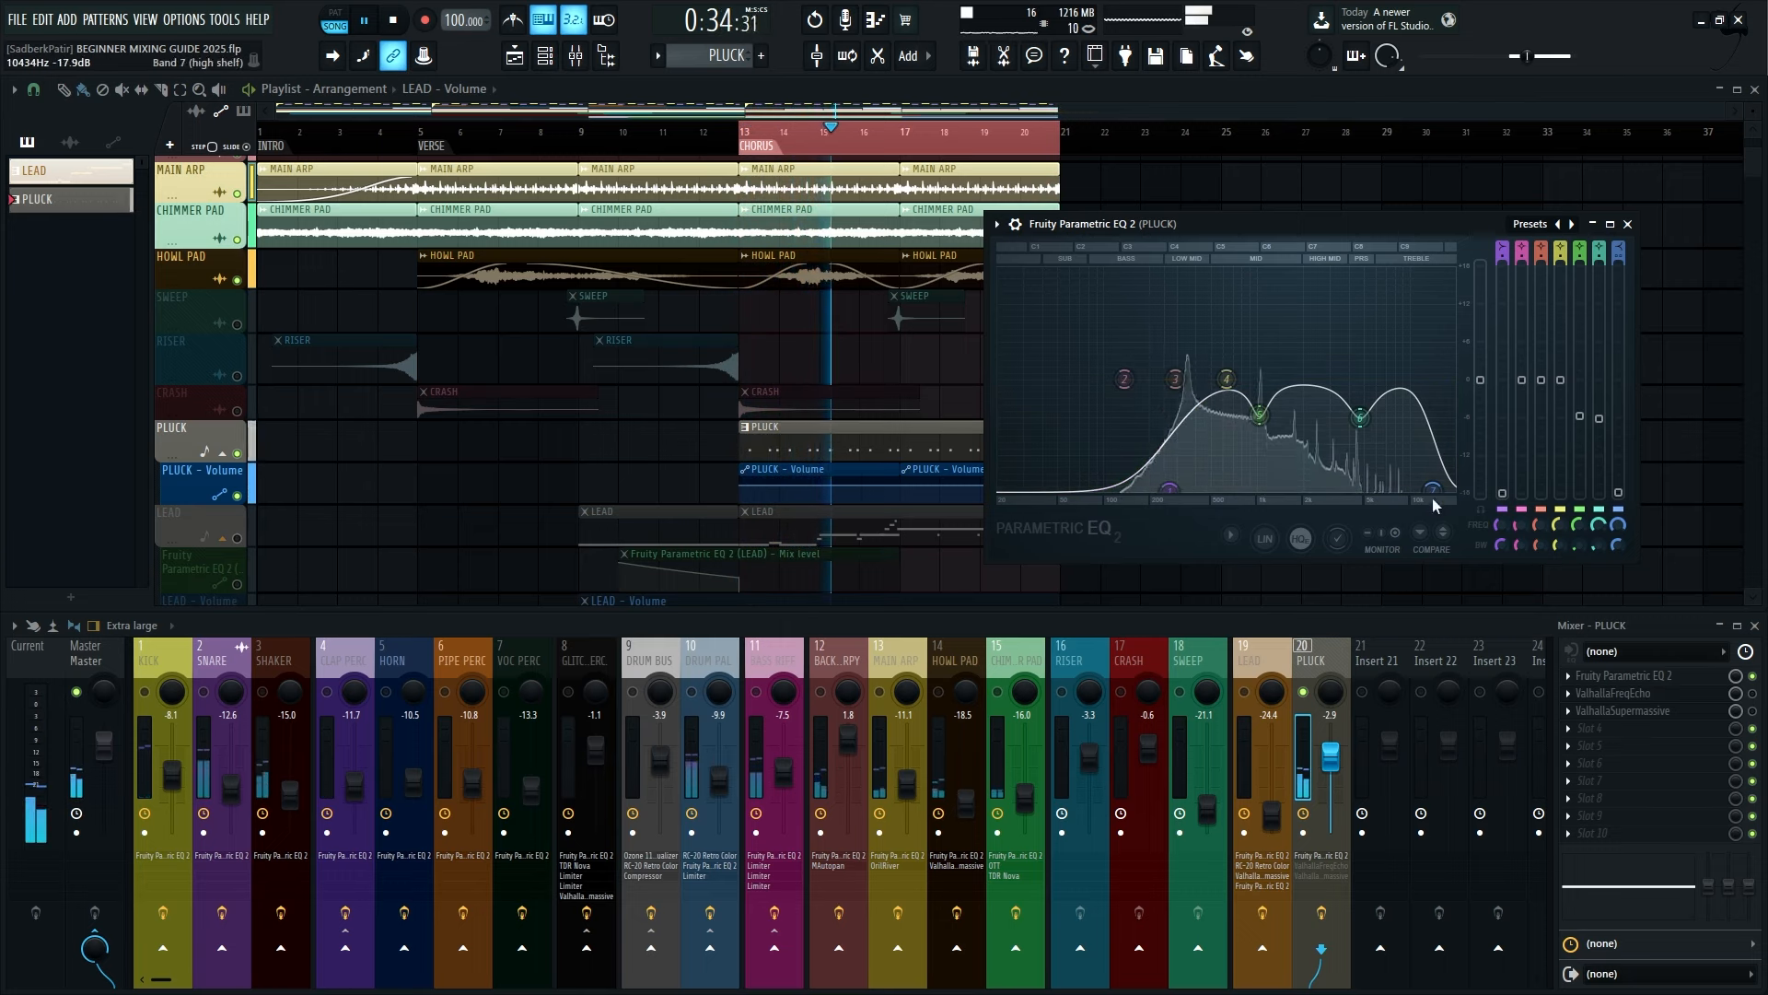
mouse_move(1433, 488)
mouse_down()
mouse_move(1455, 488)
mouse_move(1405, 488)
mouse_up()
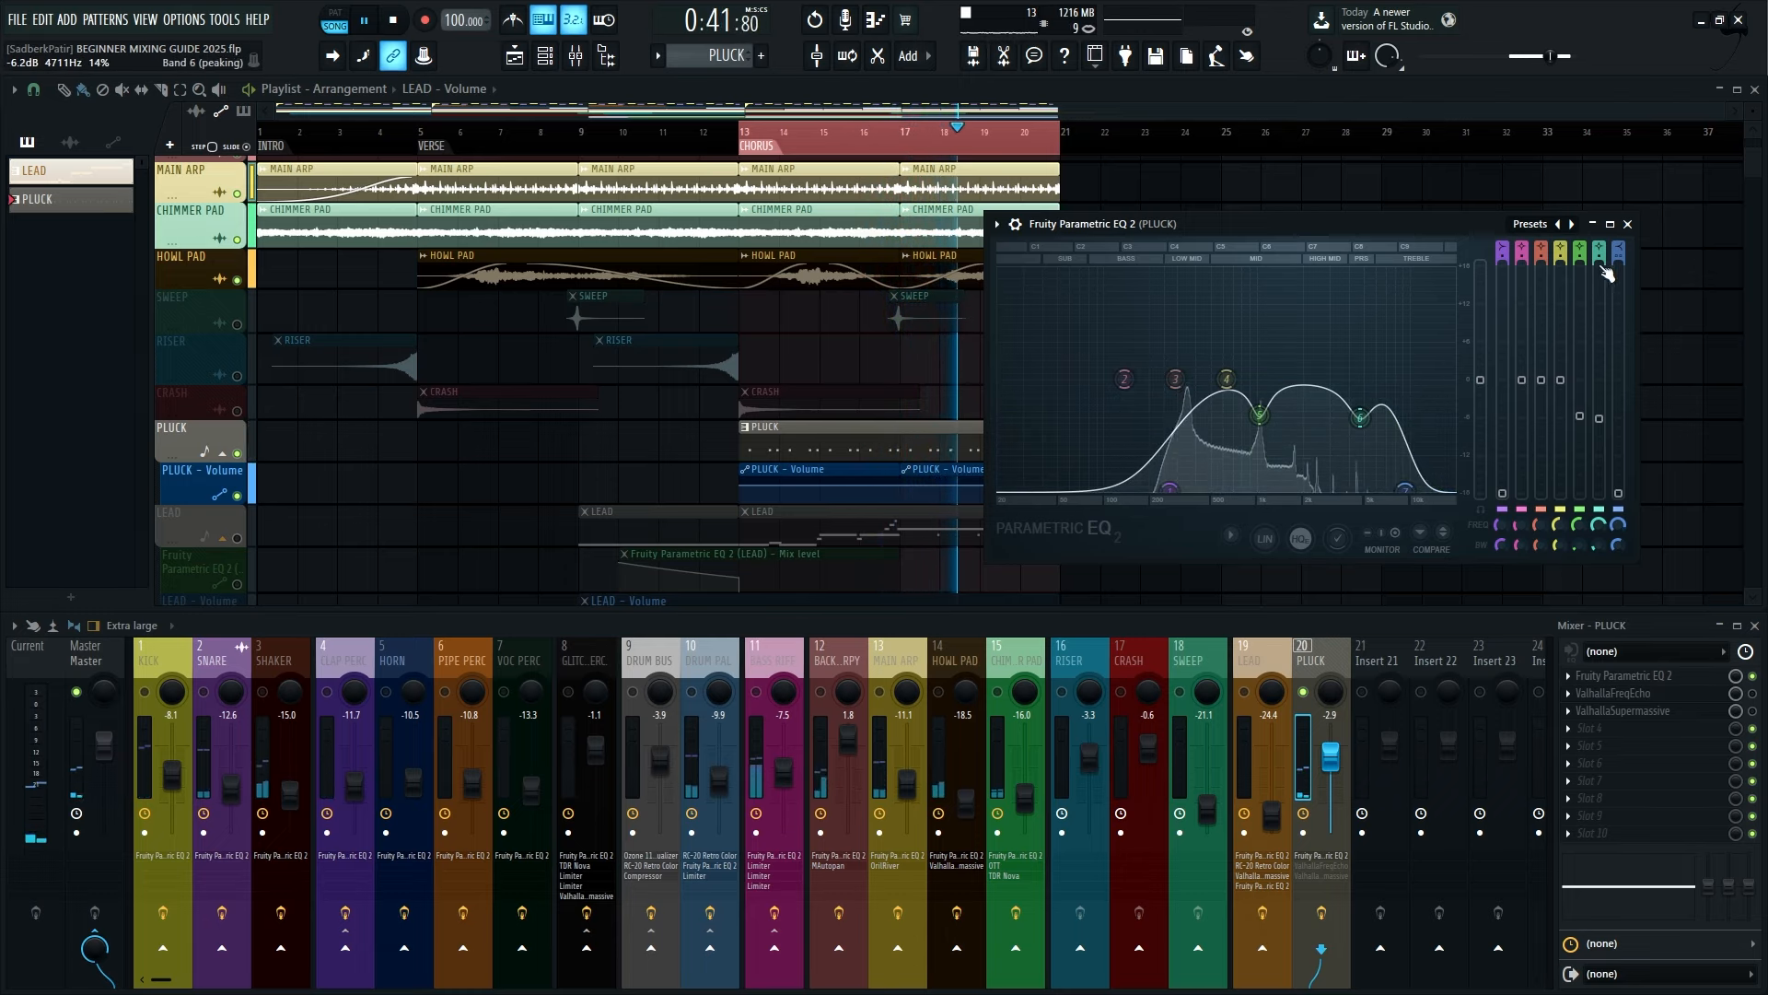
Close PLUCK's EQ, then re-enable and open ValhallaFreqEcho on the track with playback stopped
click(1627, 224)
click(1753, 694)
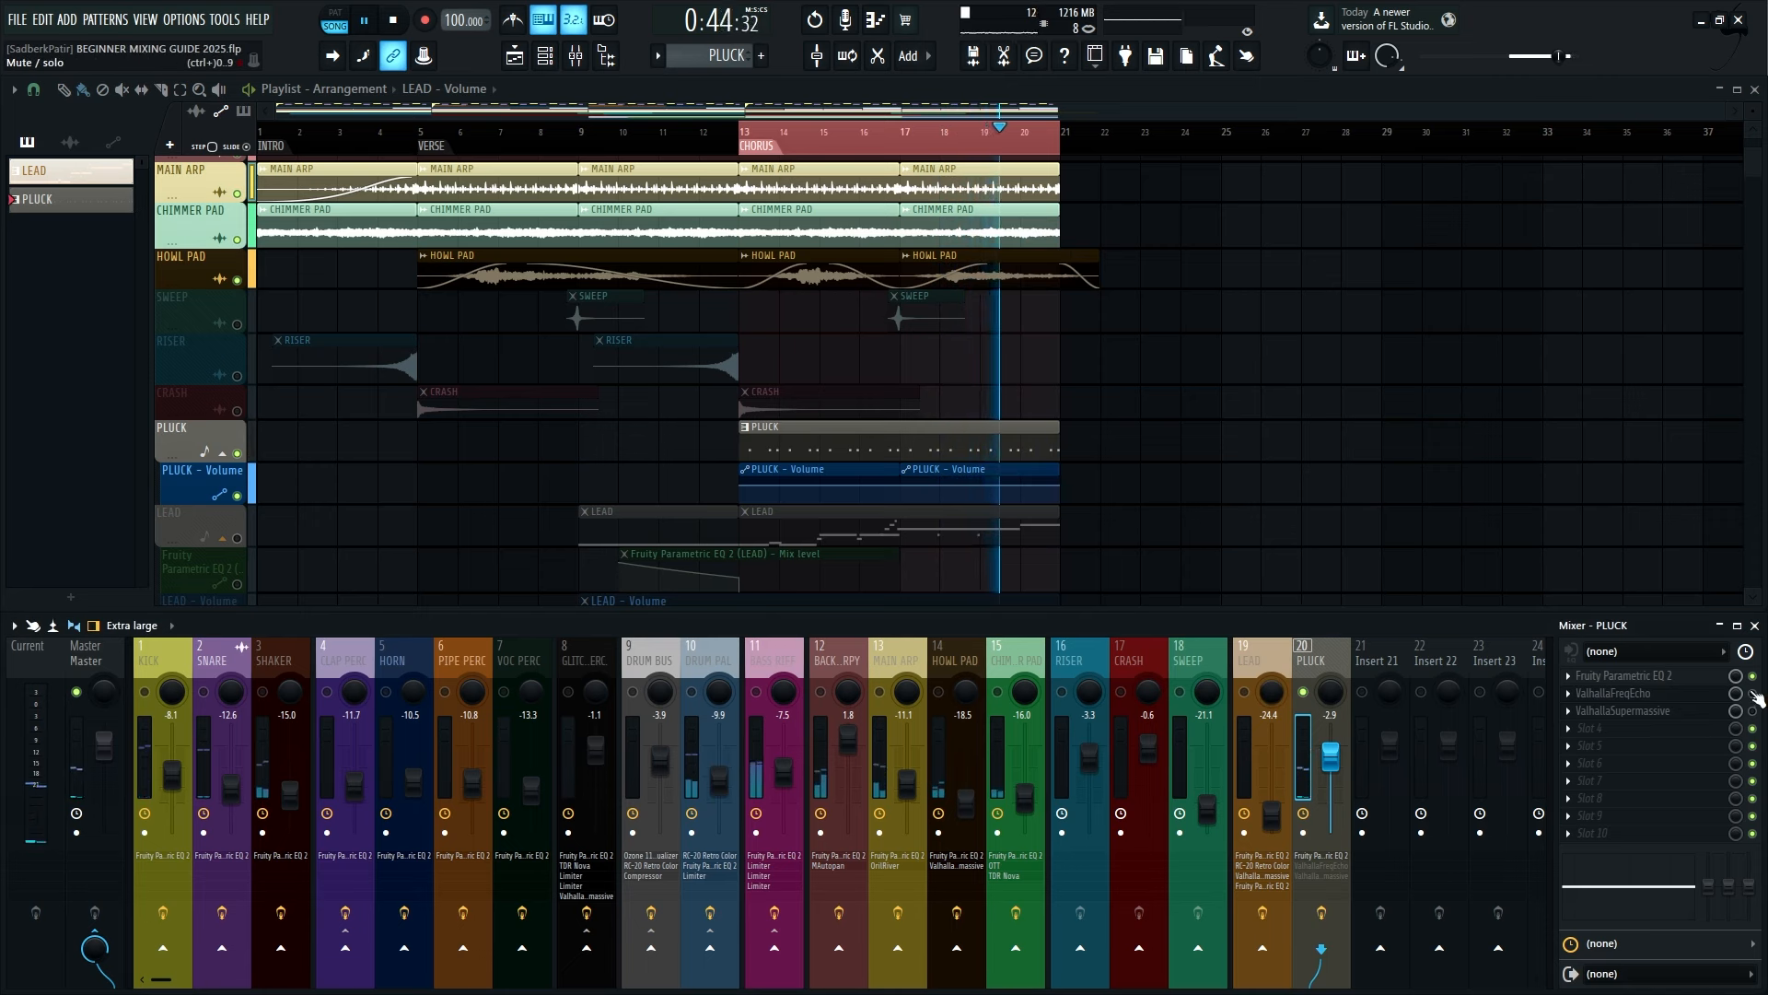
click(1680, 694)
key(space)
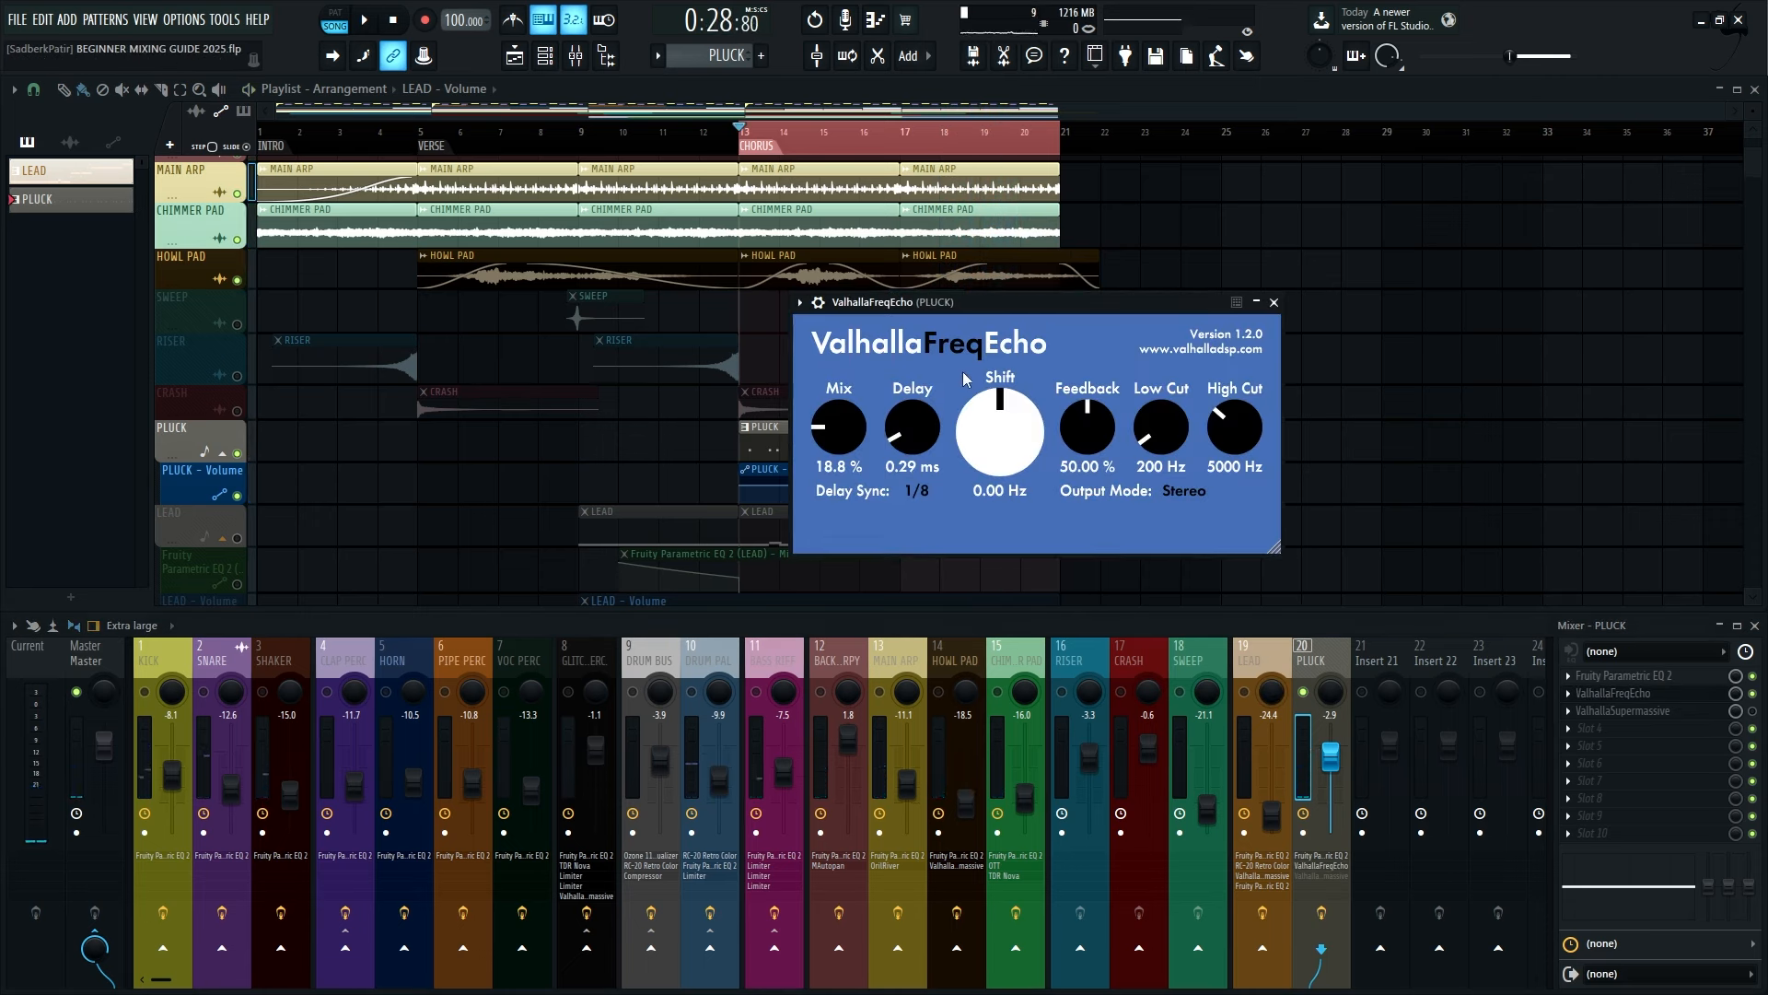
drag(981, 307, 986, 301)
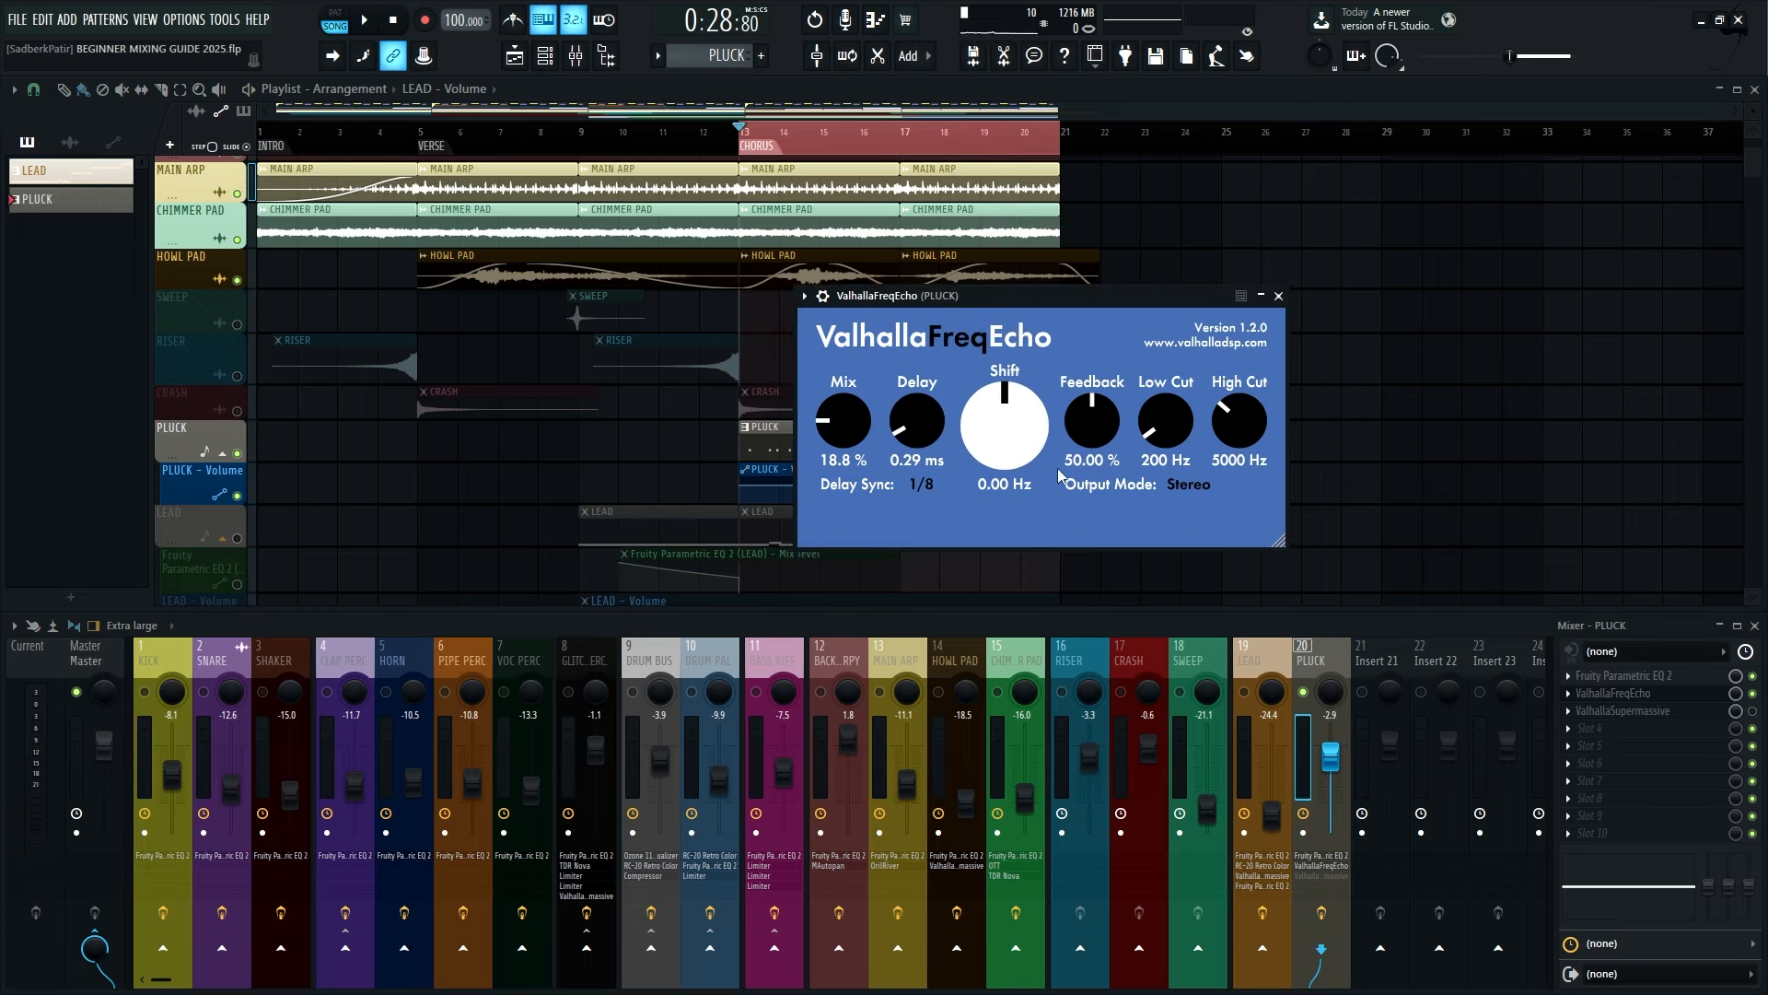
Set ValhallaFreqEcho's mix on PLUCK to 16.8 % with a 1/8 delay sync during playback, and close the plugin
key(space)
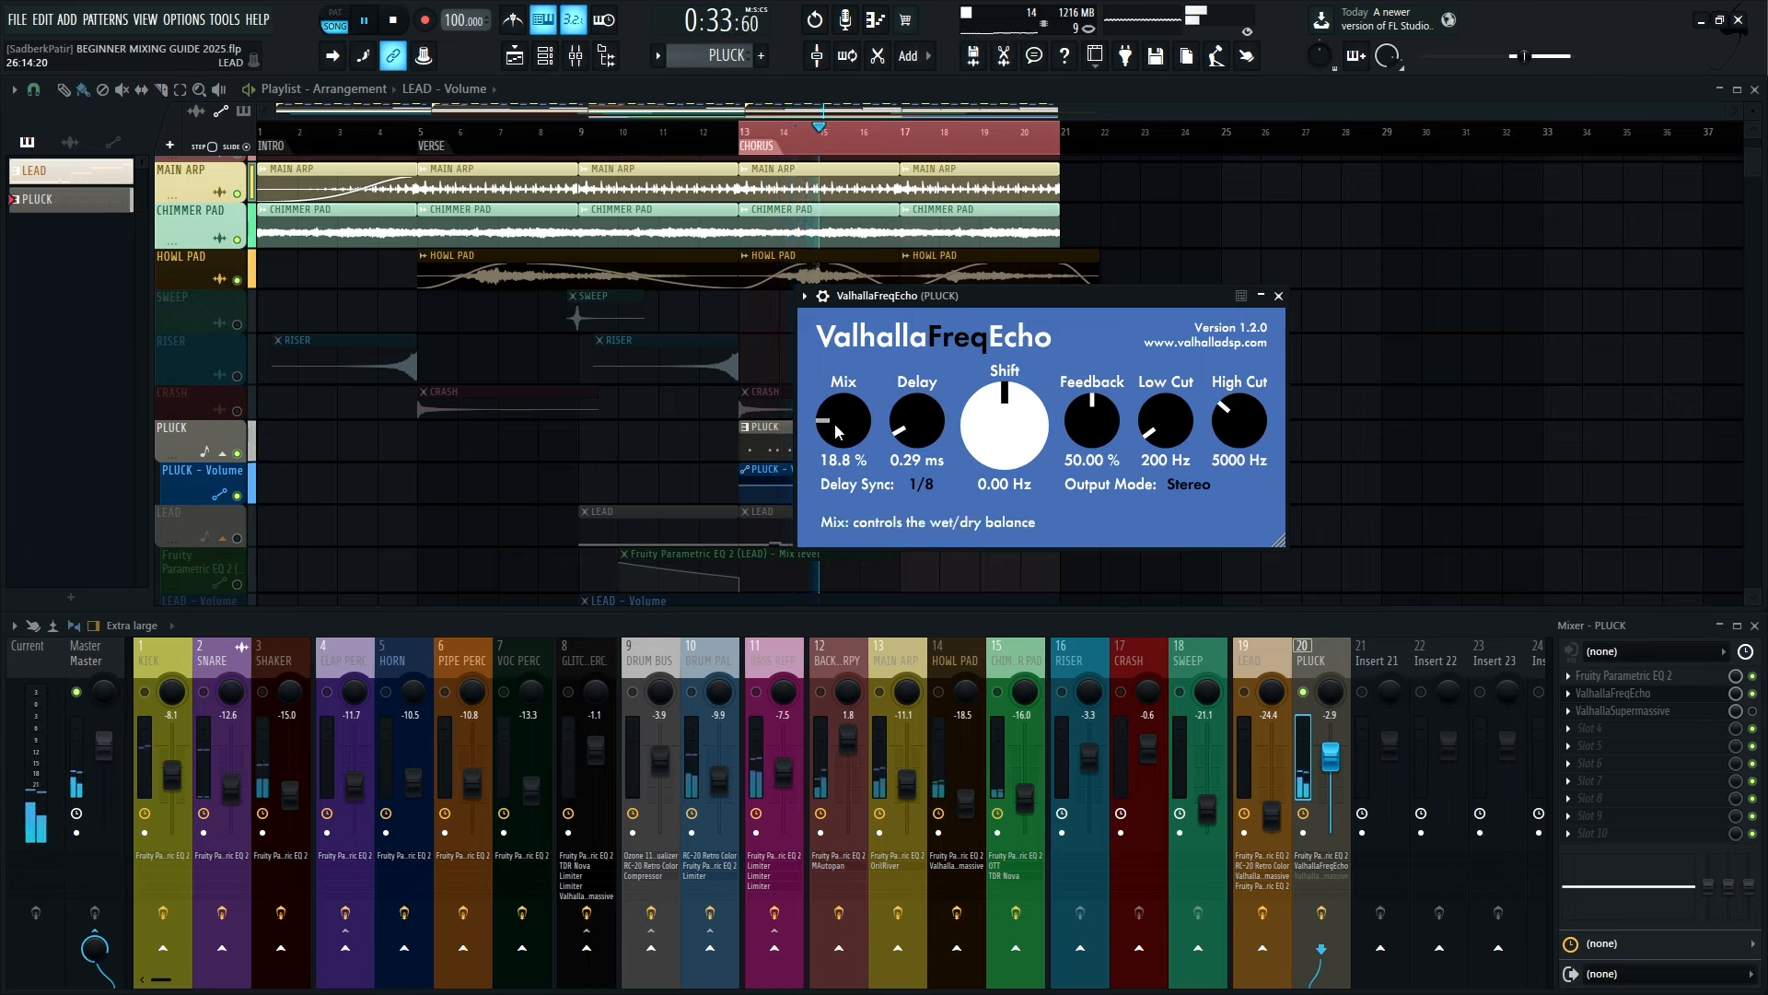
click(917, 483)
click(939, 582)
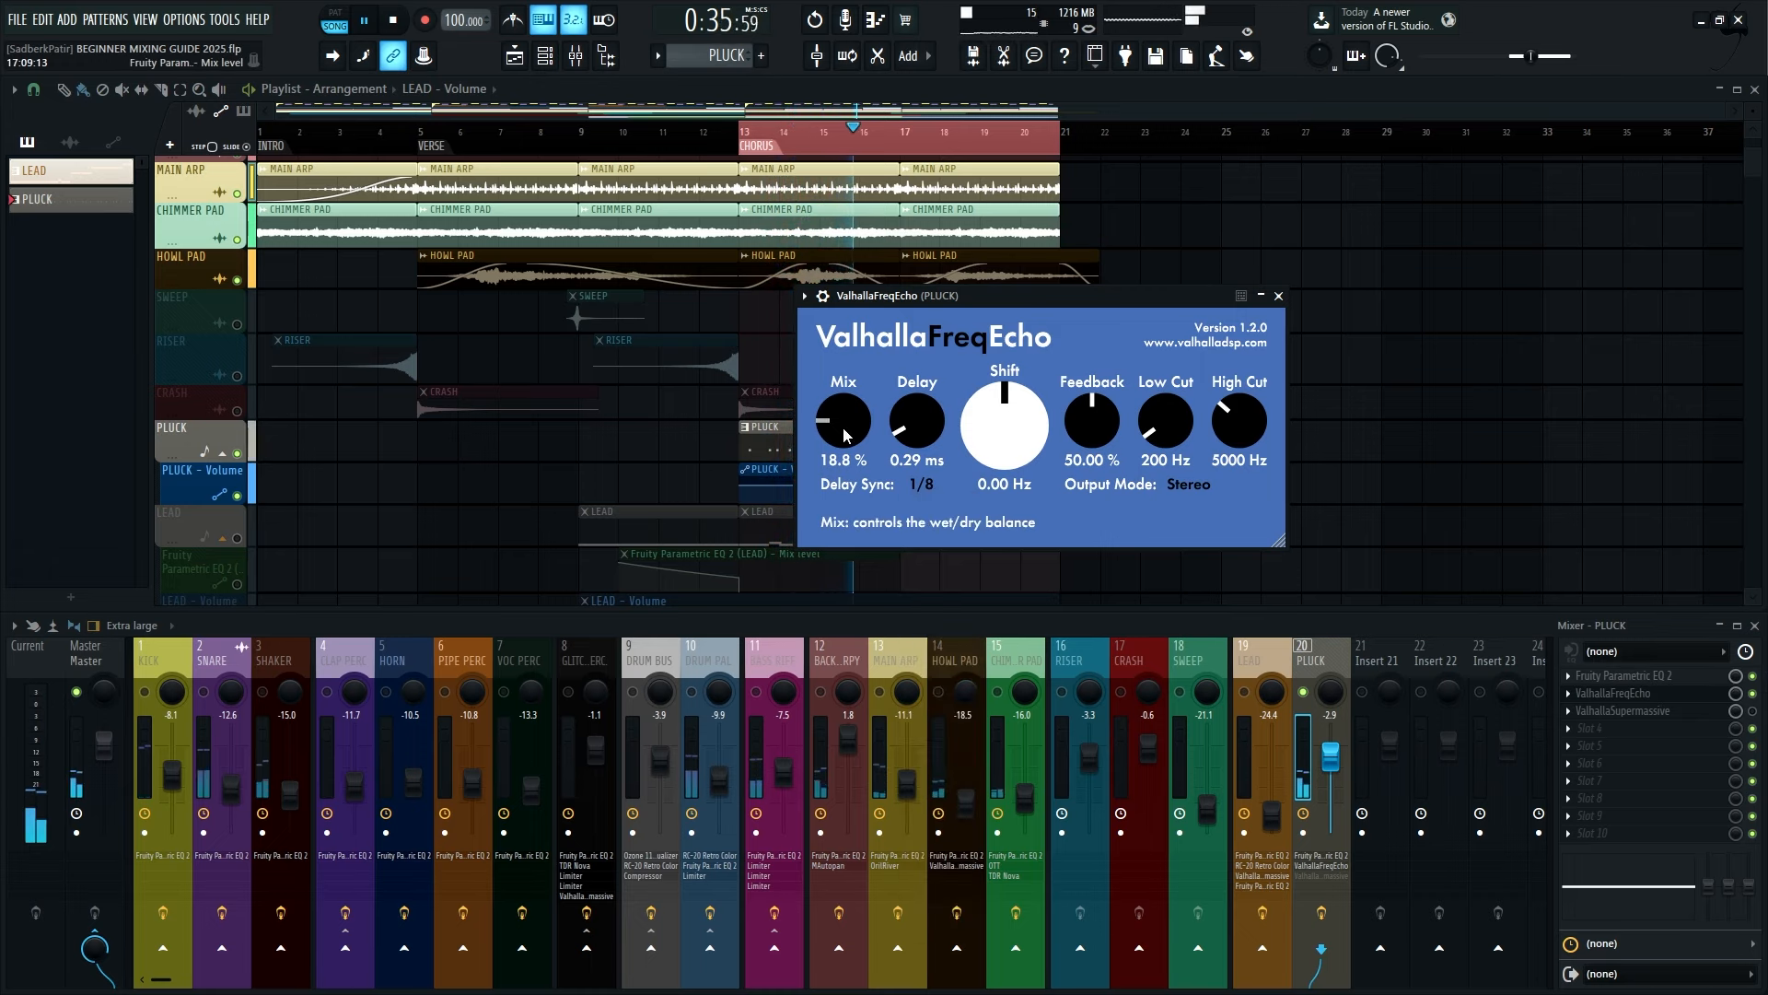
drag(843, 427, 843, 440)
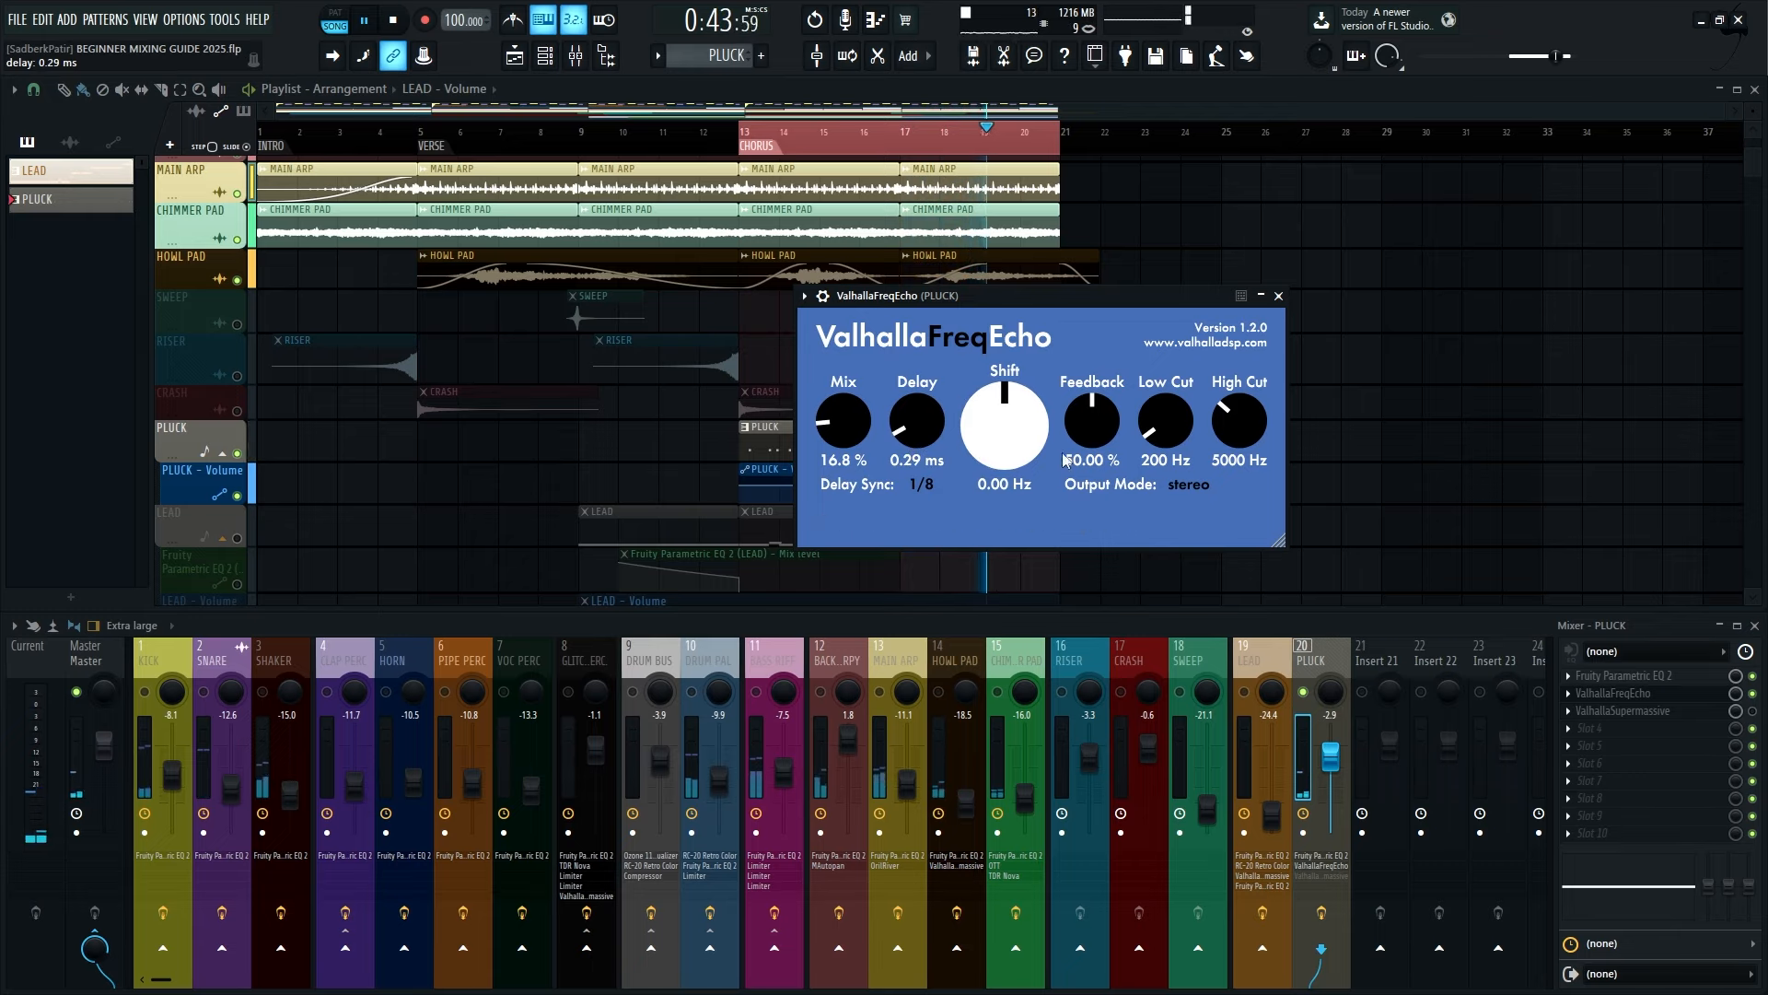
click(1279, 296)
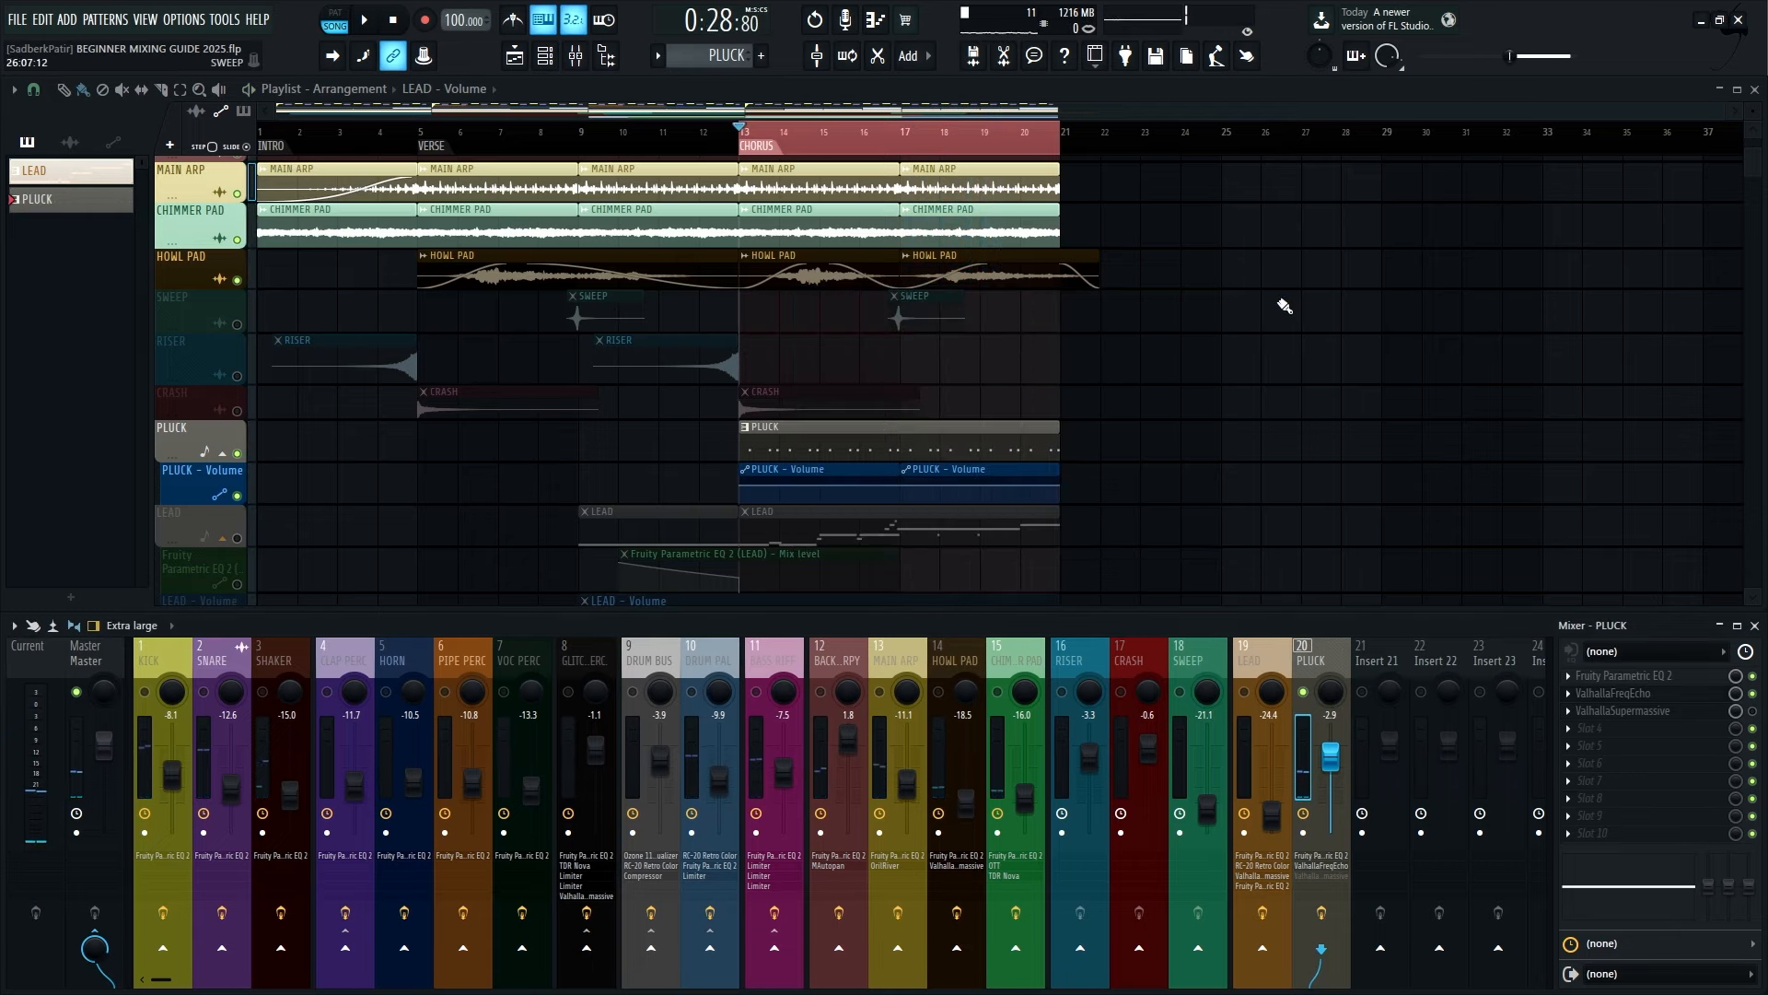
Re-enable ValhallaSupermassive on PLUCK, audition its reverb during chorus playback, and close the plugin
click(1703, 711)
key(space)
drag(939, 173, 1015, 182)
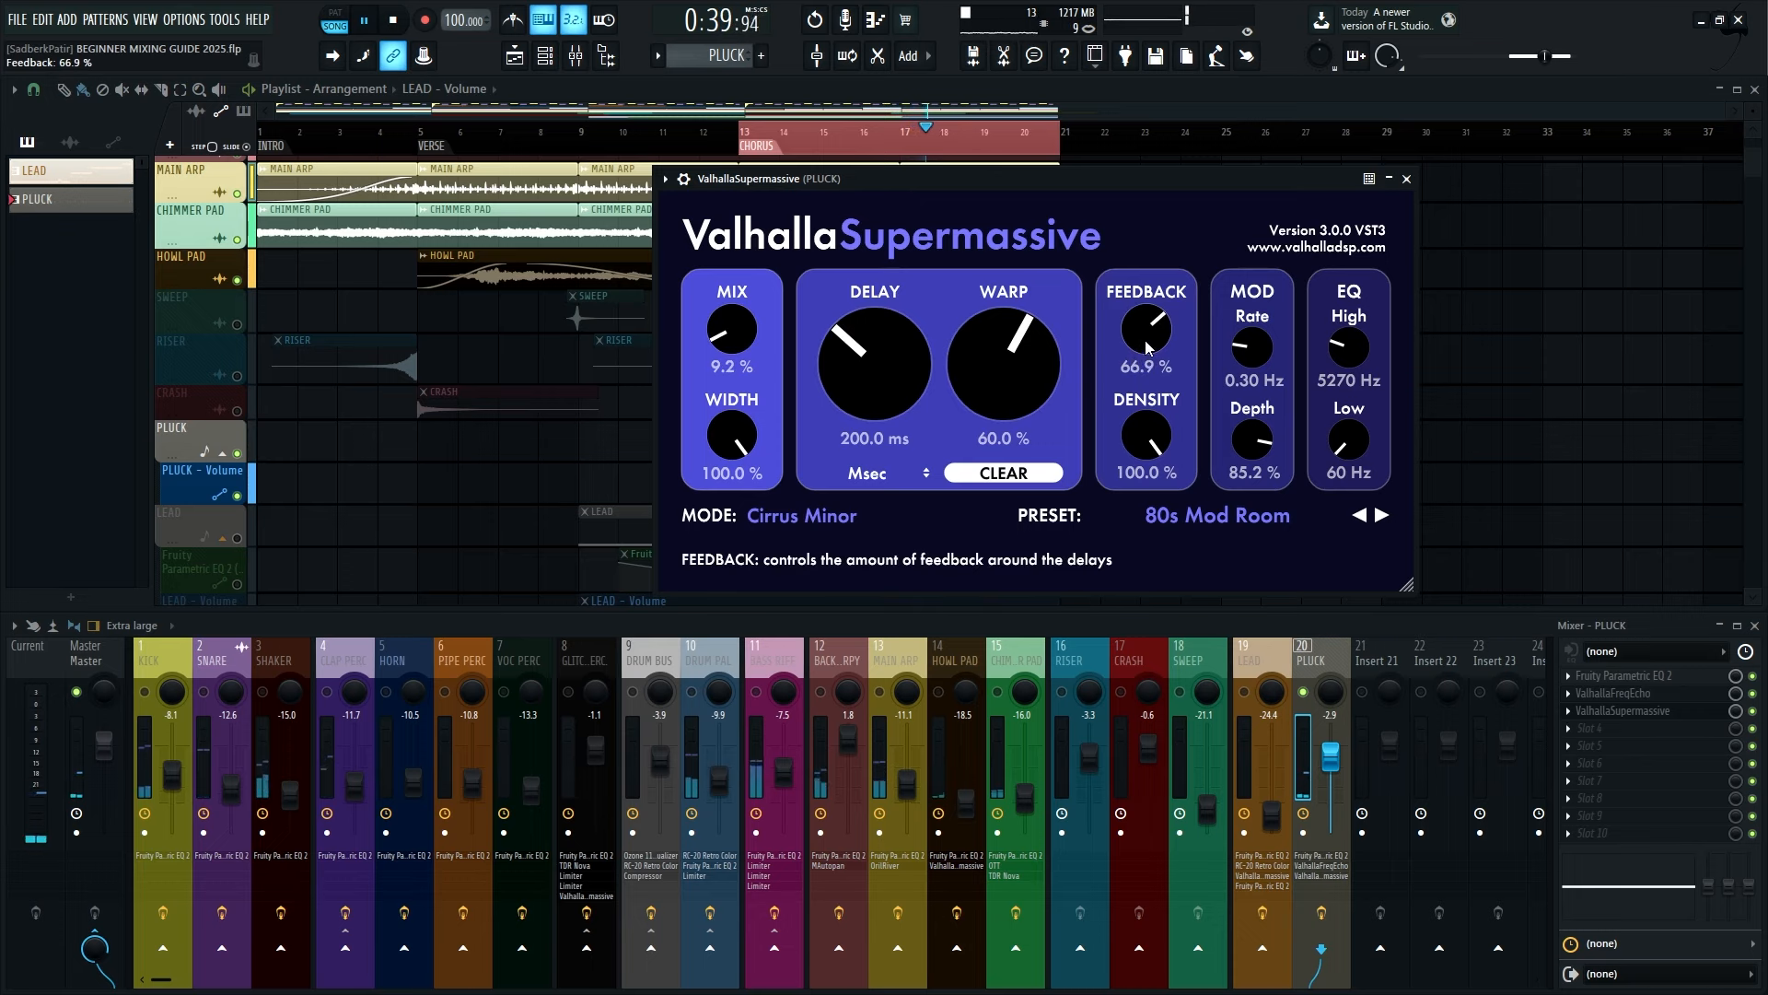
click(1406, 179)
key(space)
Examine the LEAD track's EQ mix-level automation, its last Fruity Parametric EQ 2, and the LEAD volume automation in the playlist
click(1268, 649)
scroll(651, 513, down, 2)
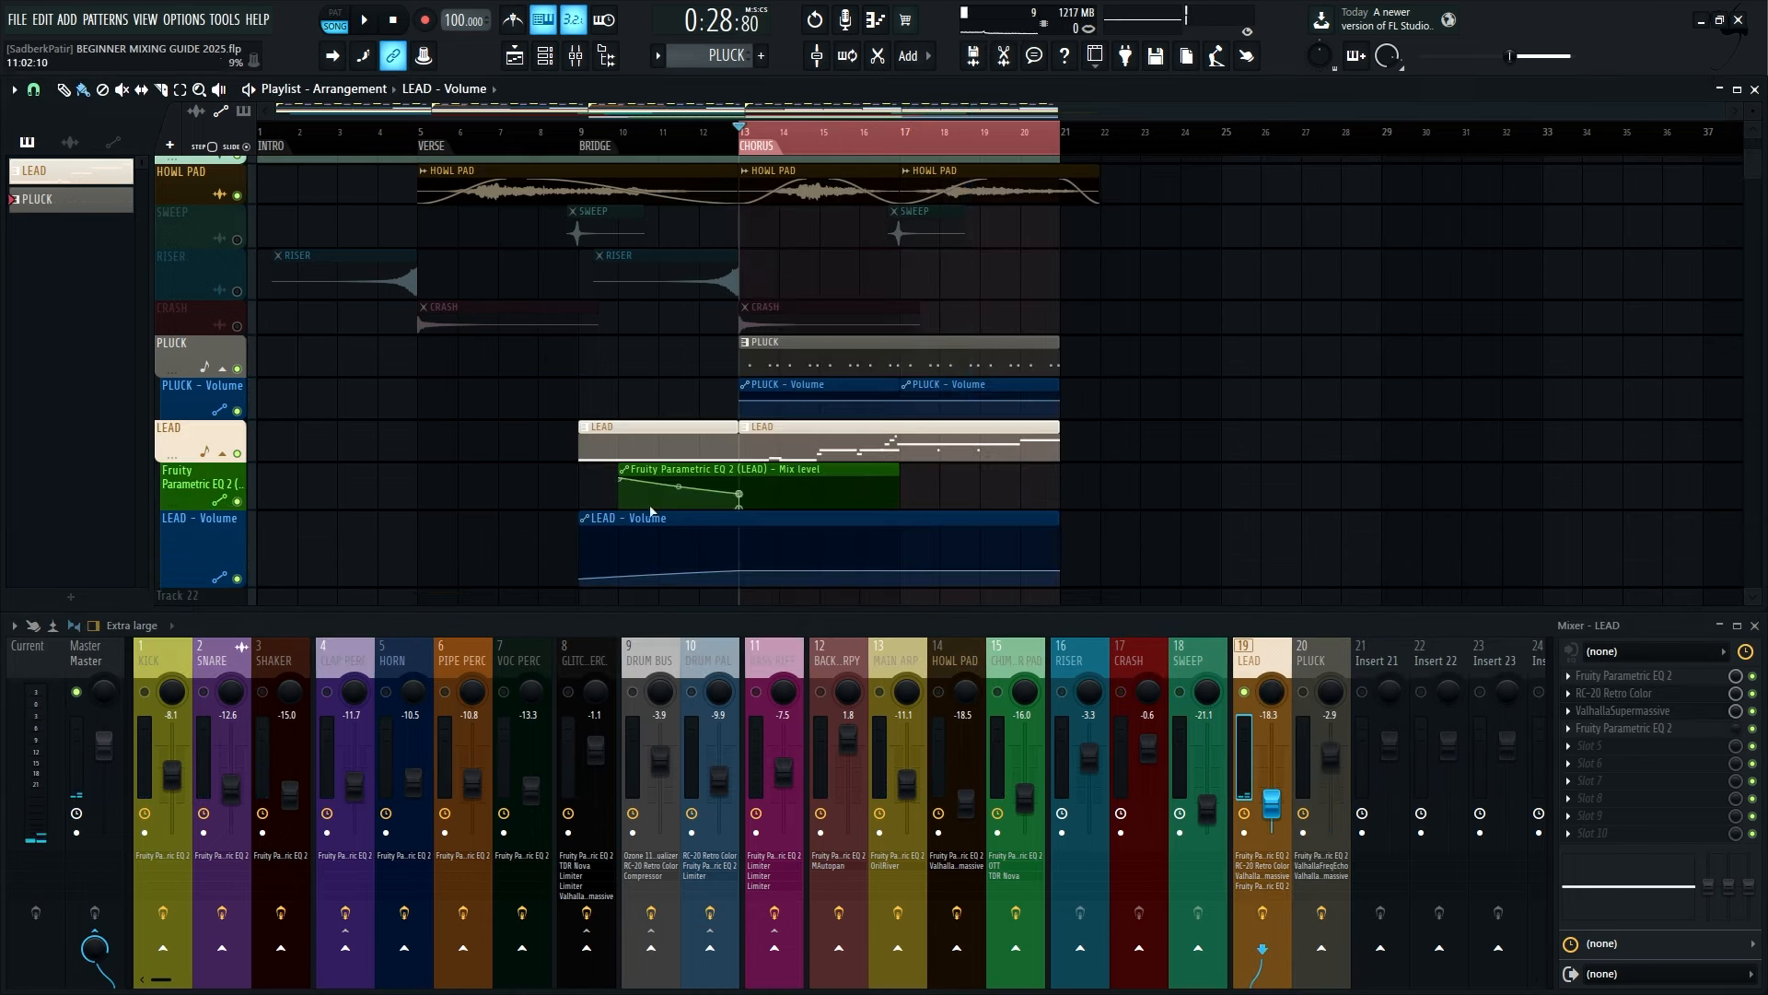
drag(185, 582, 183, 544)
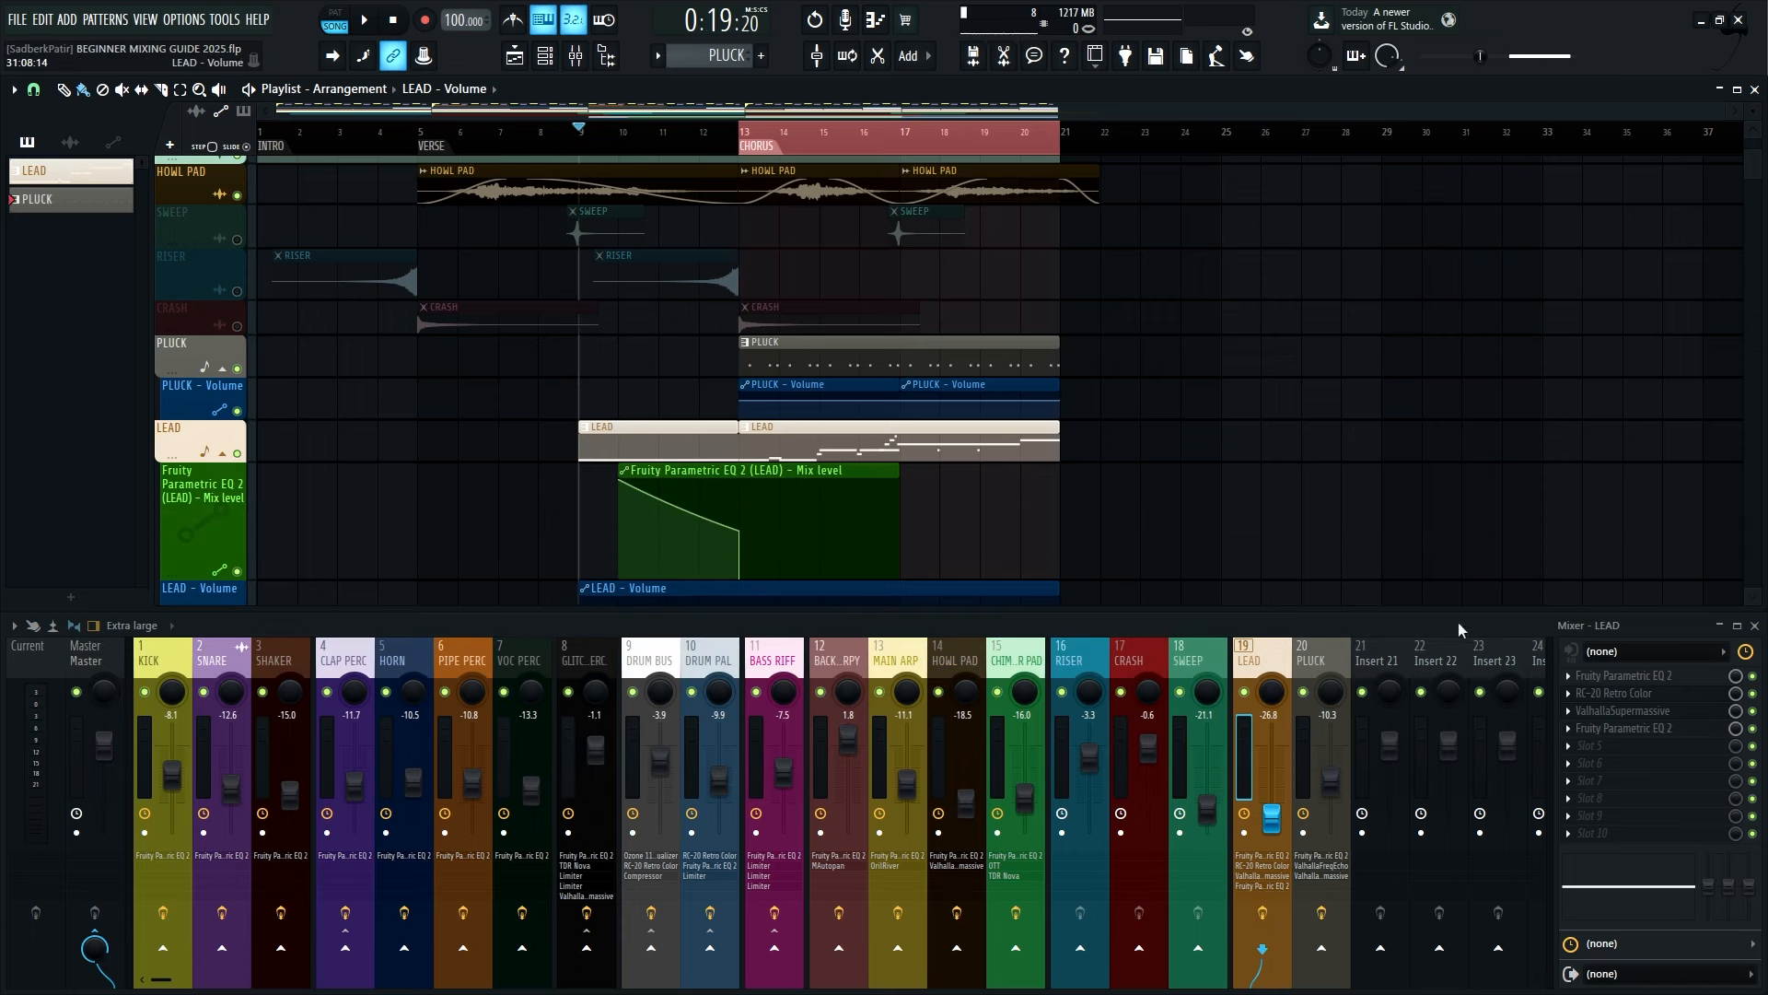
click(1606, 674)
click(1611, 677)
click(1645, 730)
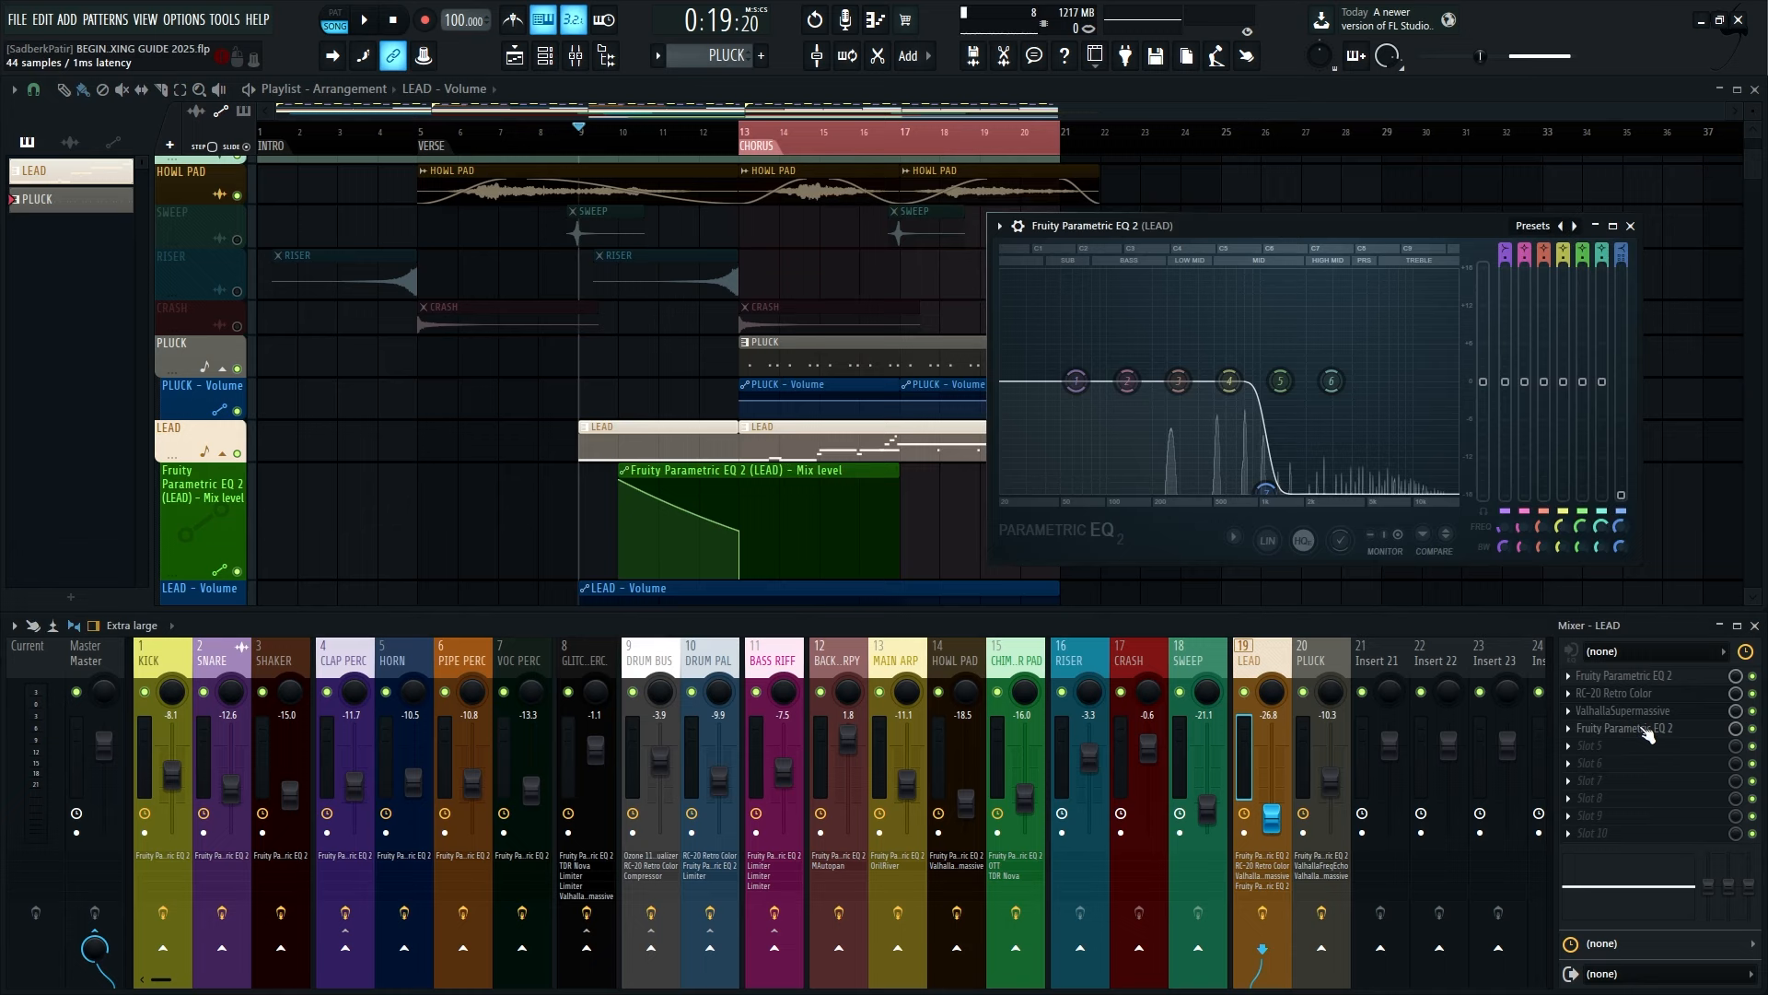
click(1630, 226)
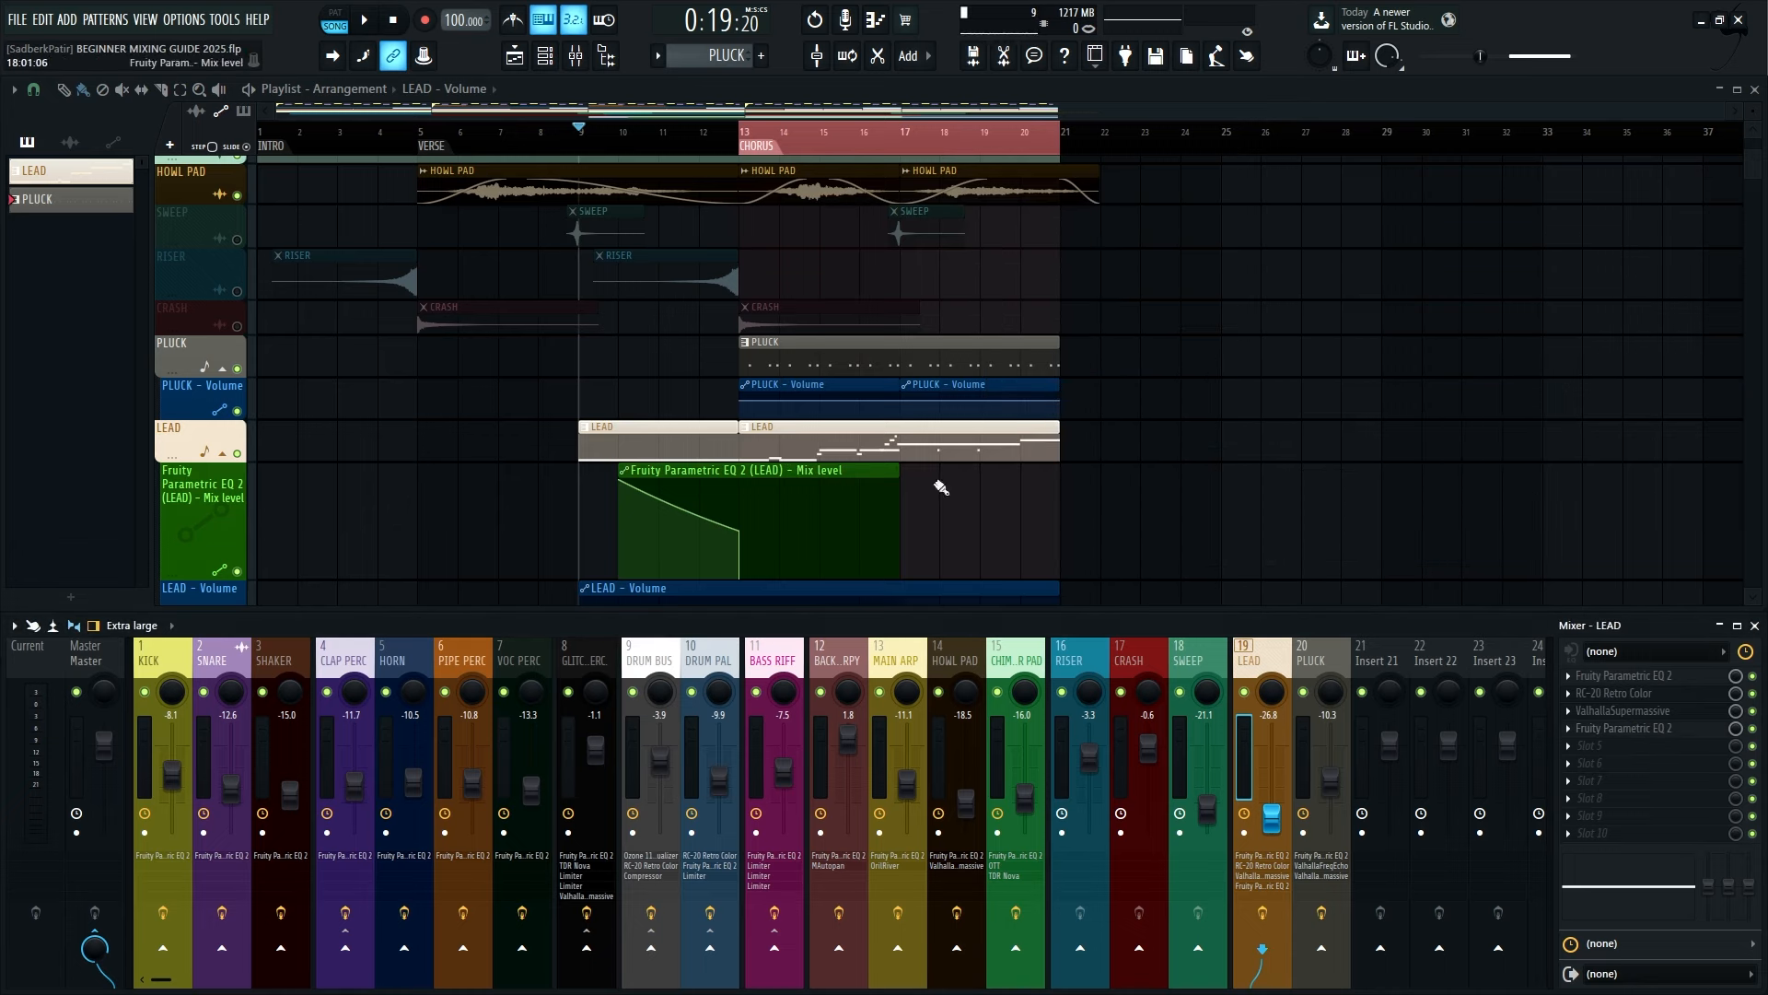
drag(192, 573, 193, 510)
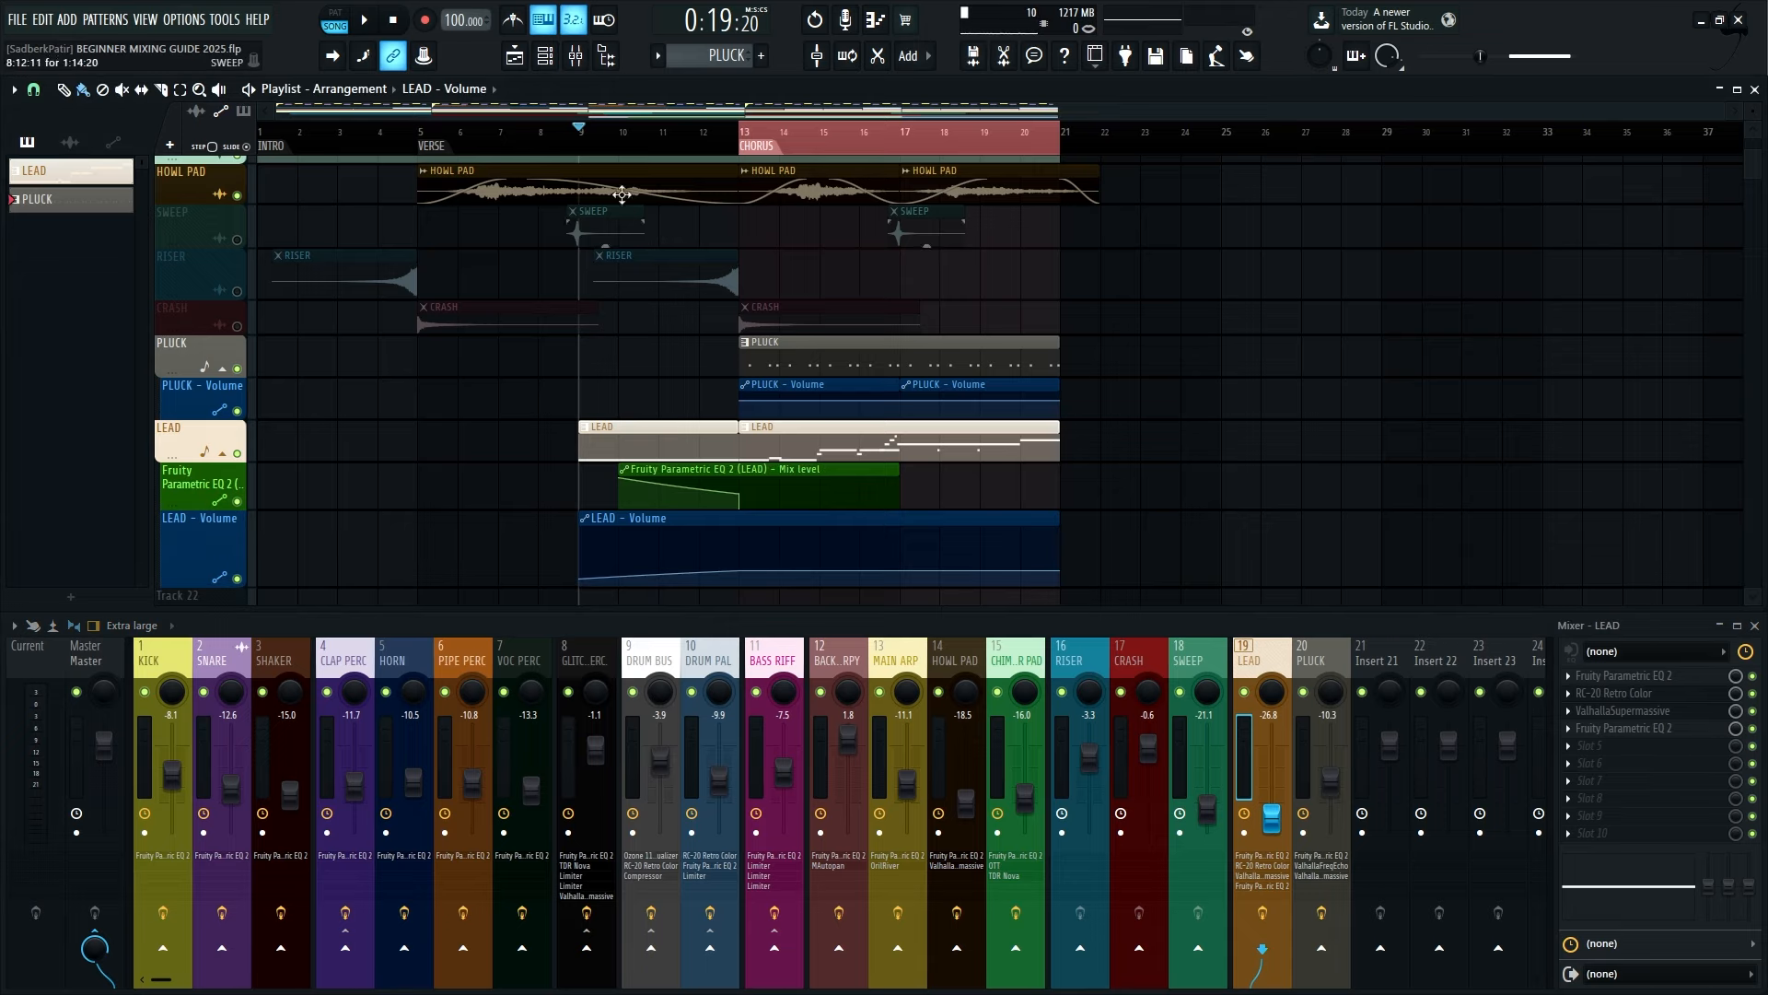
Add a playlist time marker named BRIDGE at bar 9
right_click(597, 151)
click(608, 150)
text(BRI)
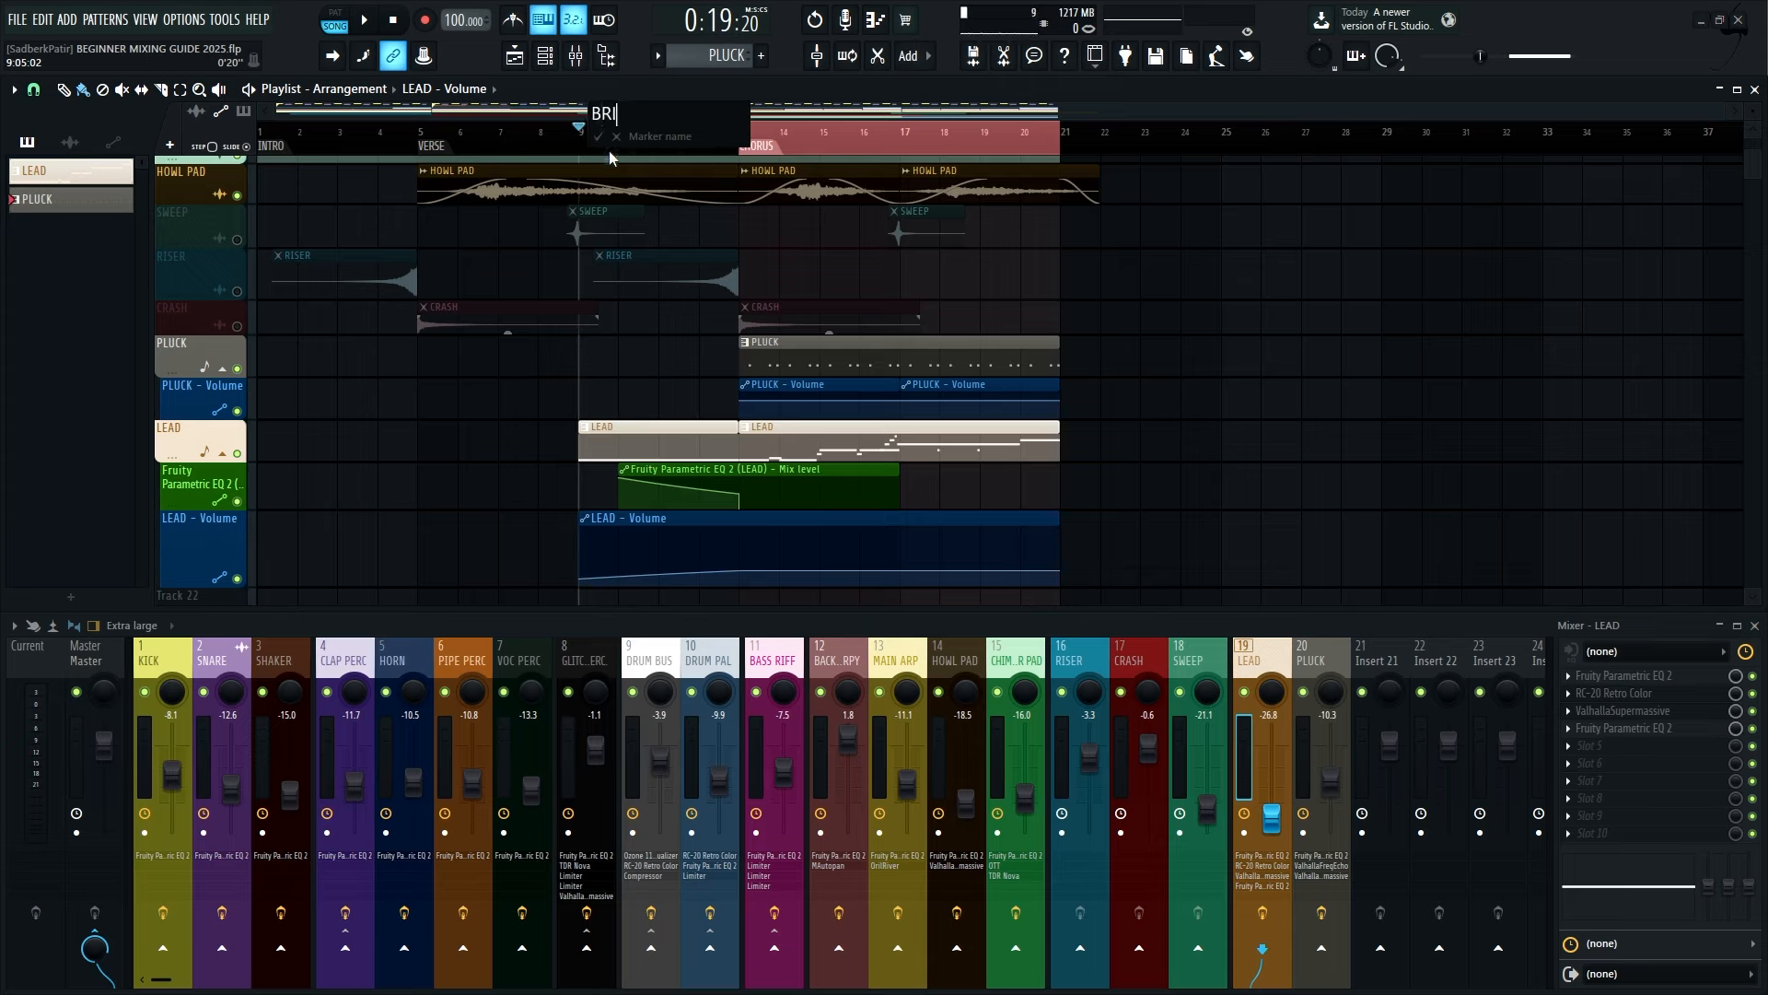
text(DGE)
key(Return)
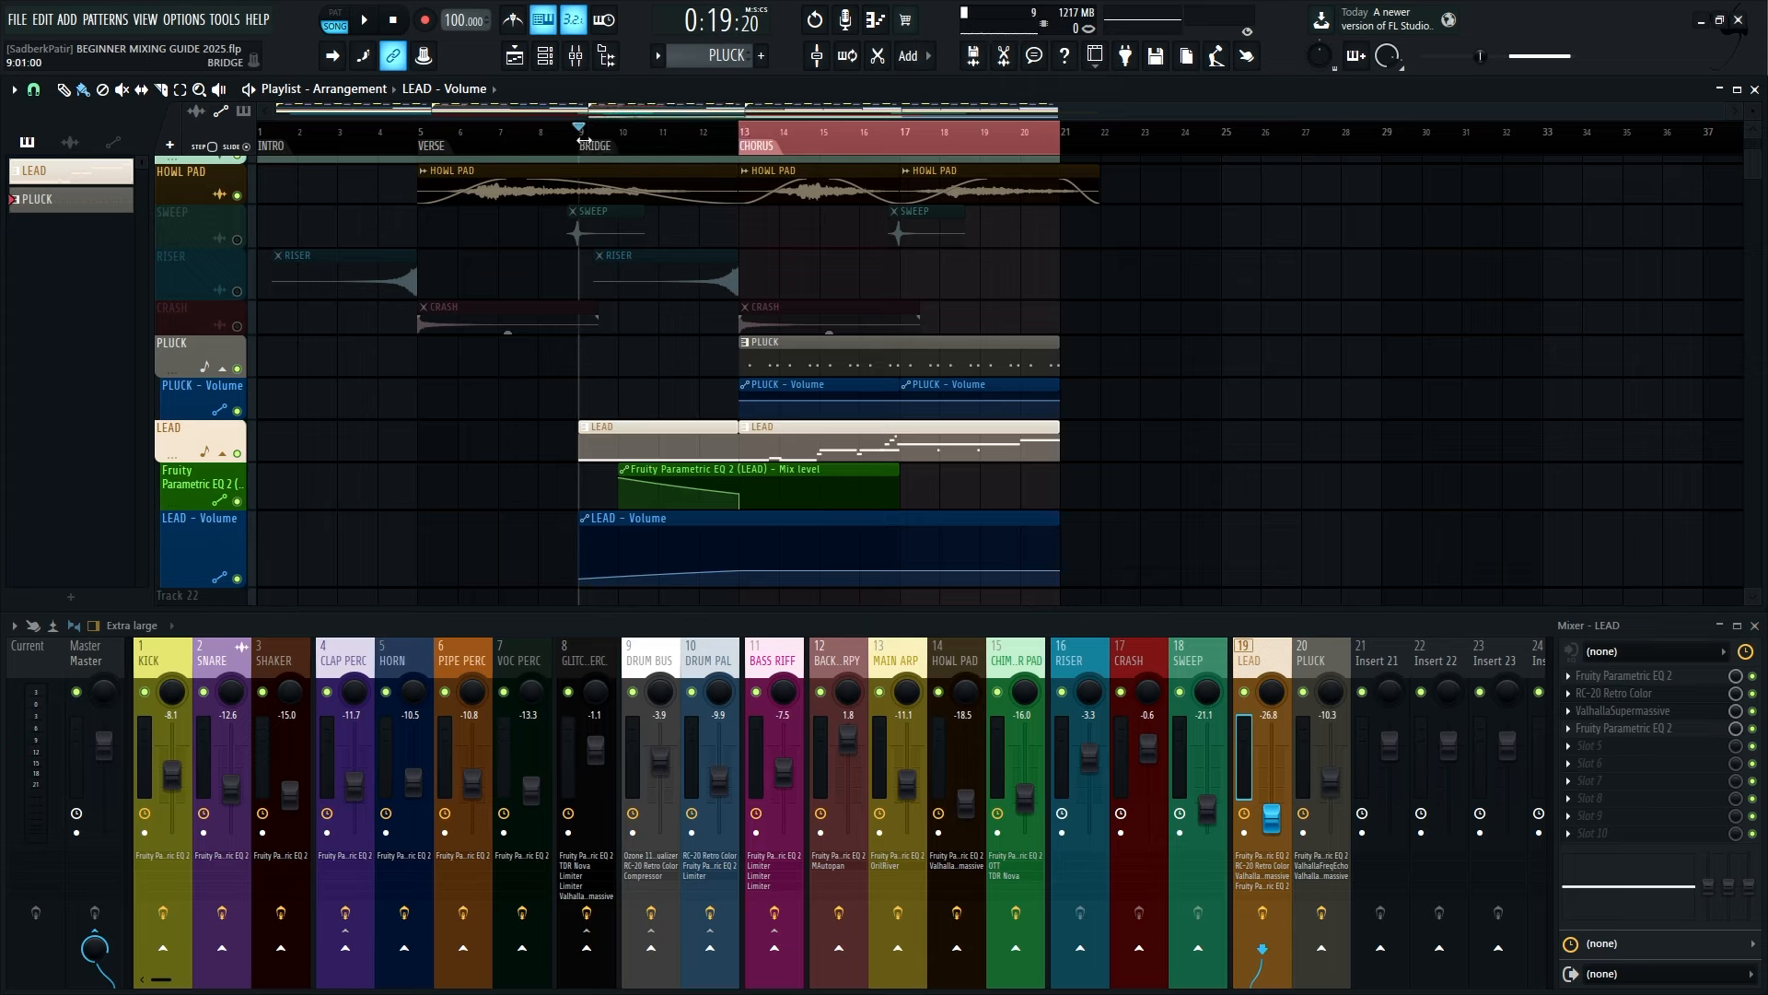
Play from the BRIDGE marker and solo the LEAD mixer track
key(space)
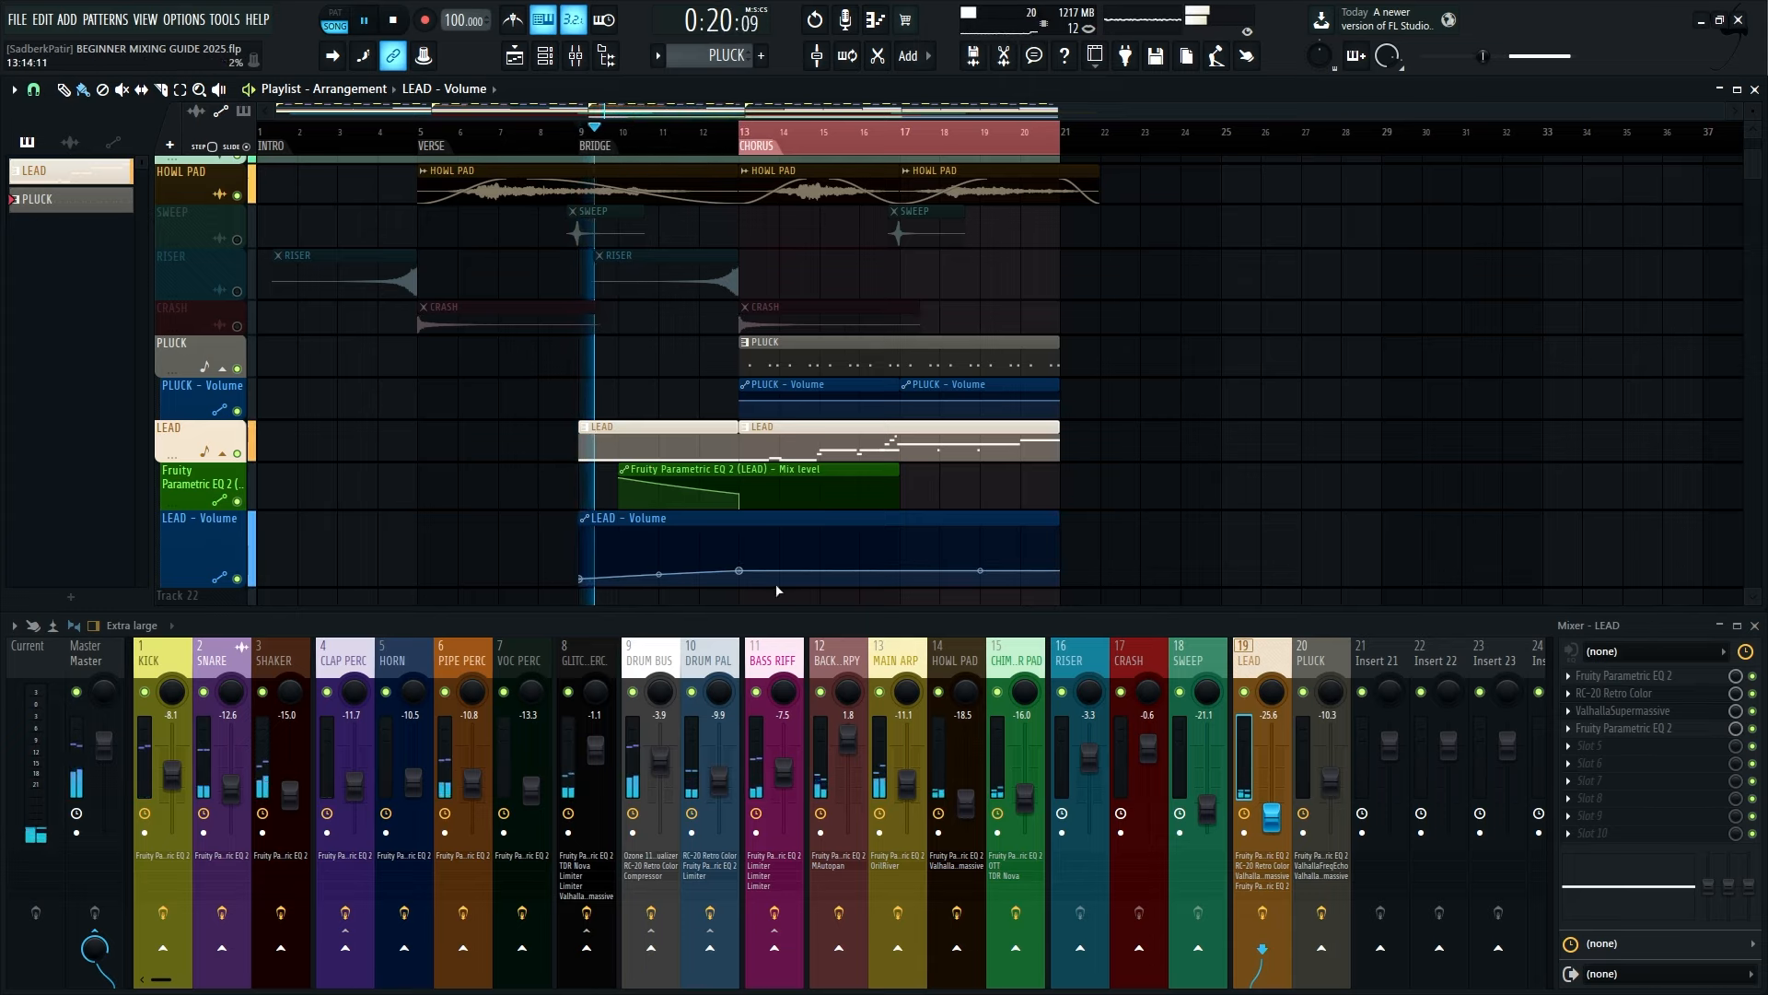
ctrl+click(1244, 692)
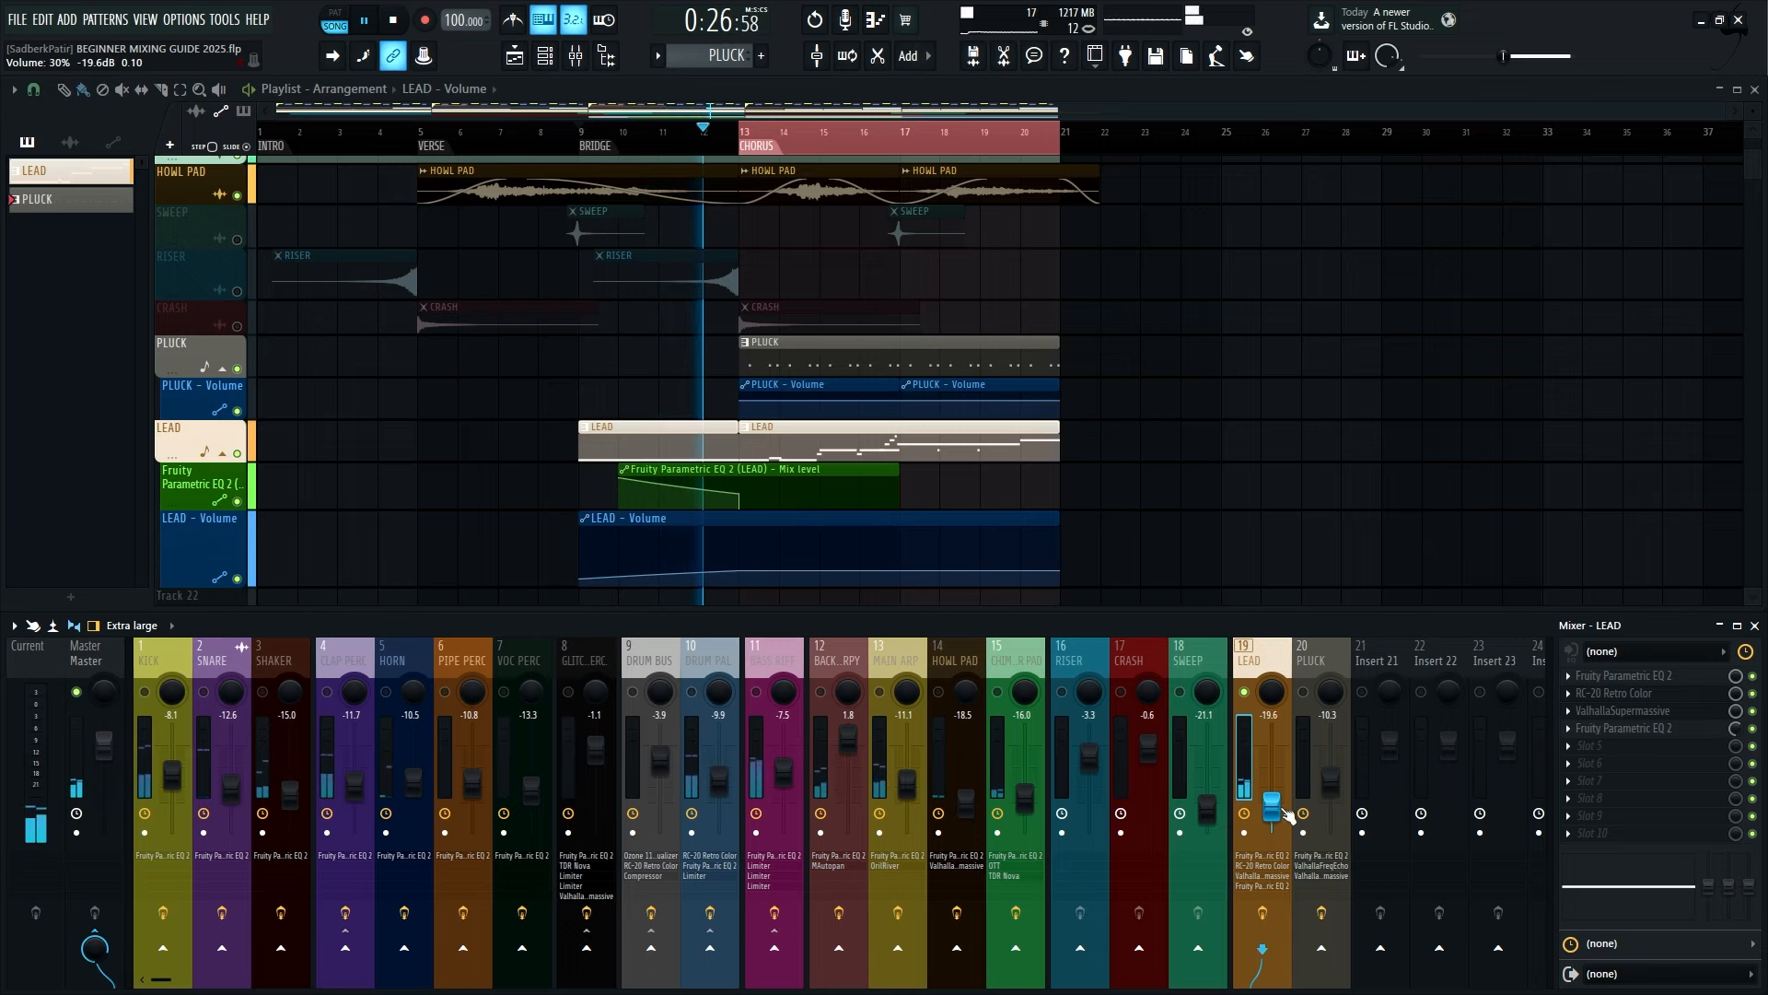
key(space)
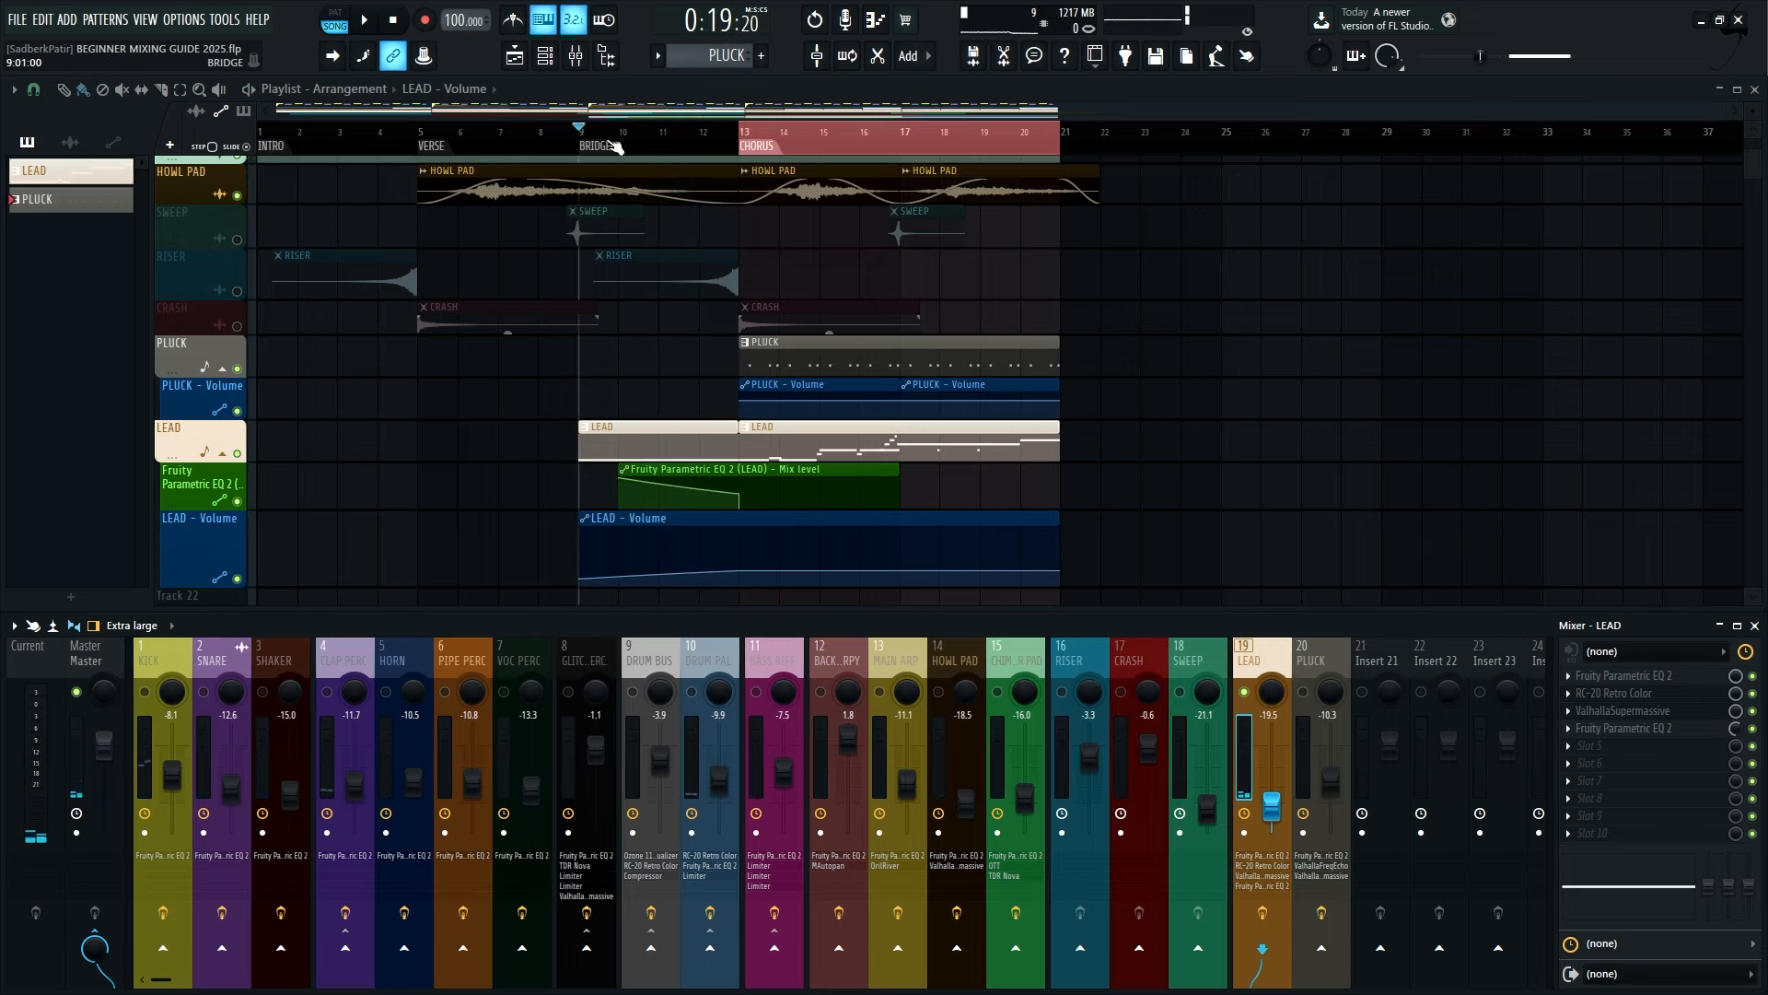
Examine LEAD's automated high-cut Fruity Parametric EQ 2 while playing the bridge, and close the plugin
key(space)
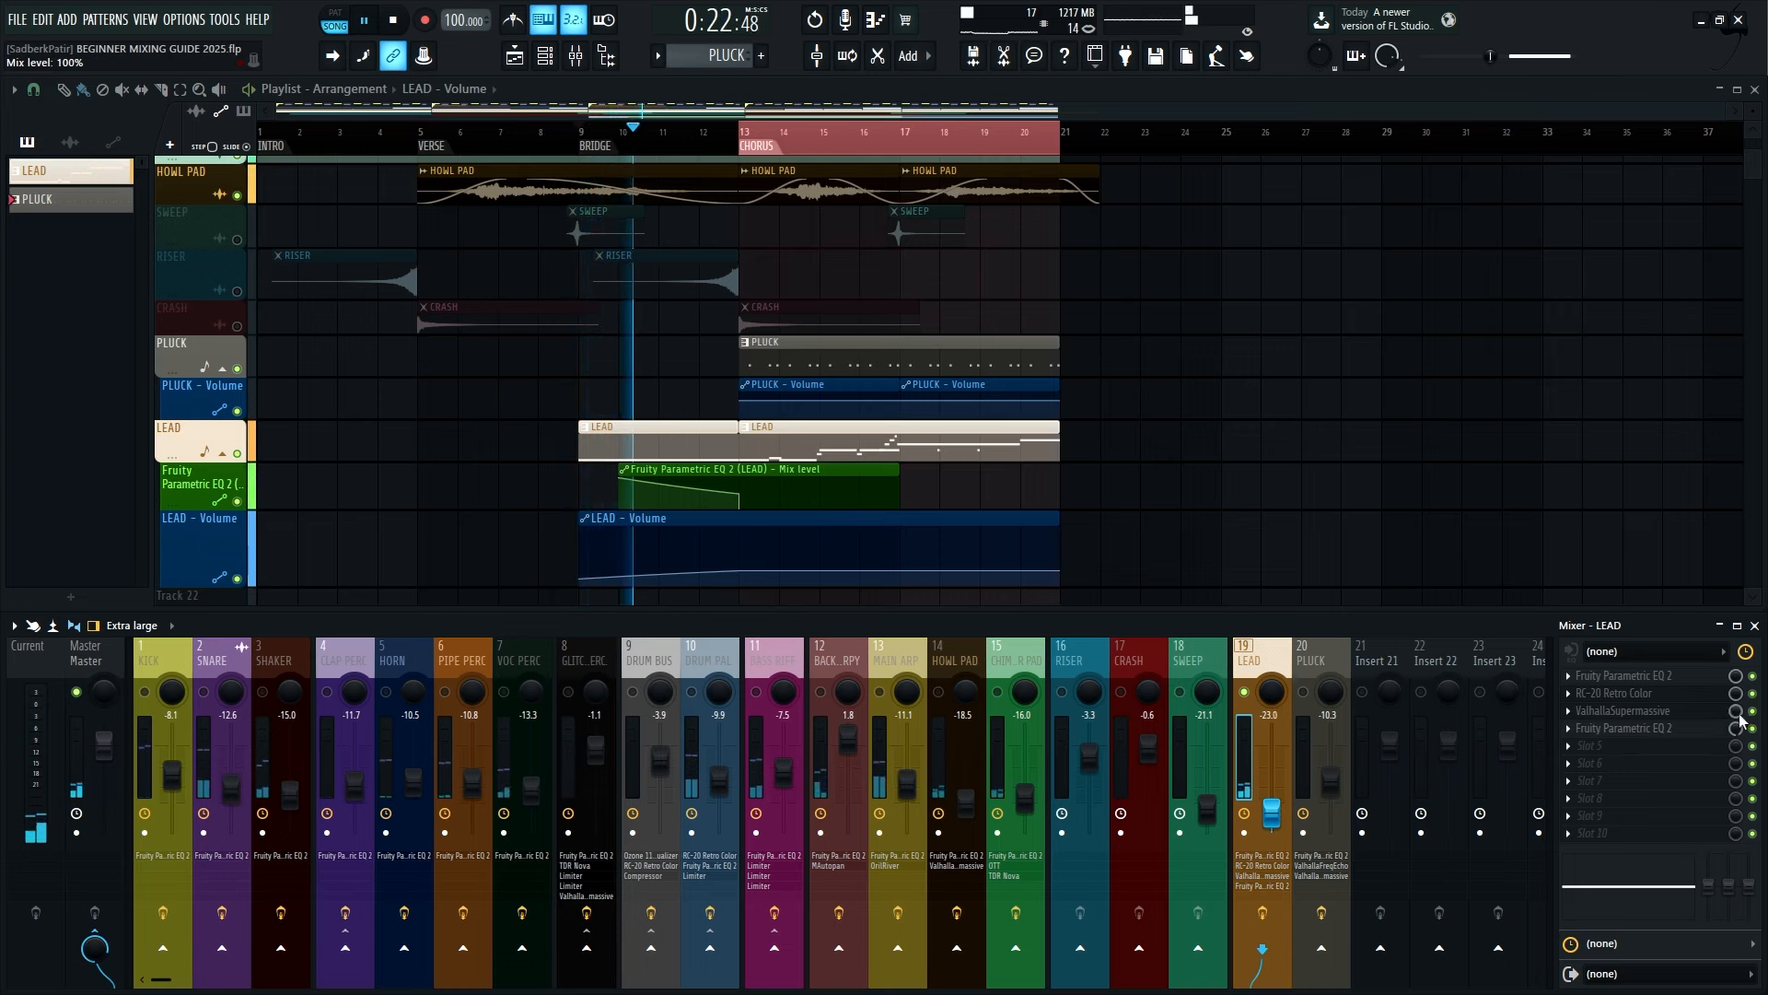
click(1625, 728)
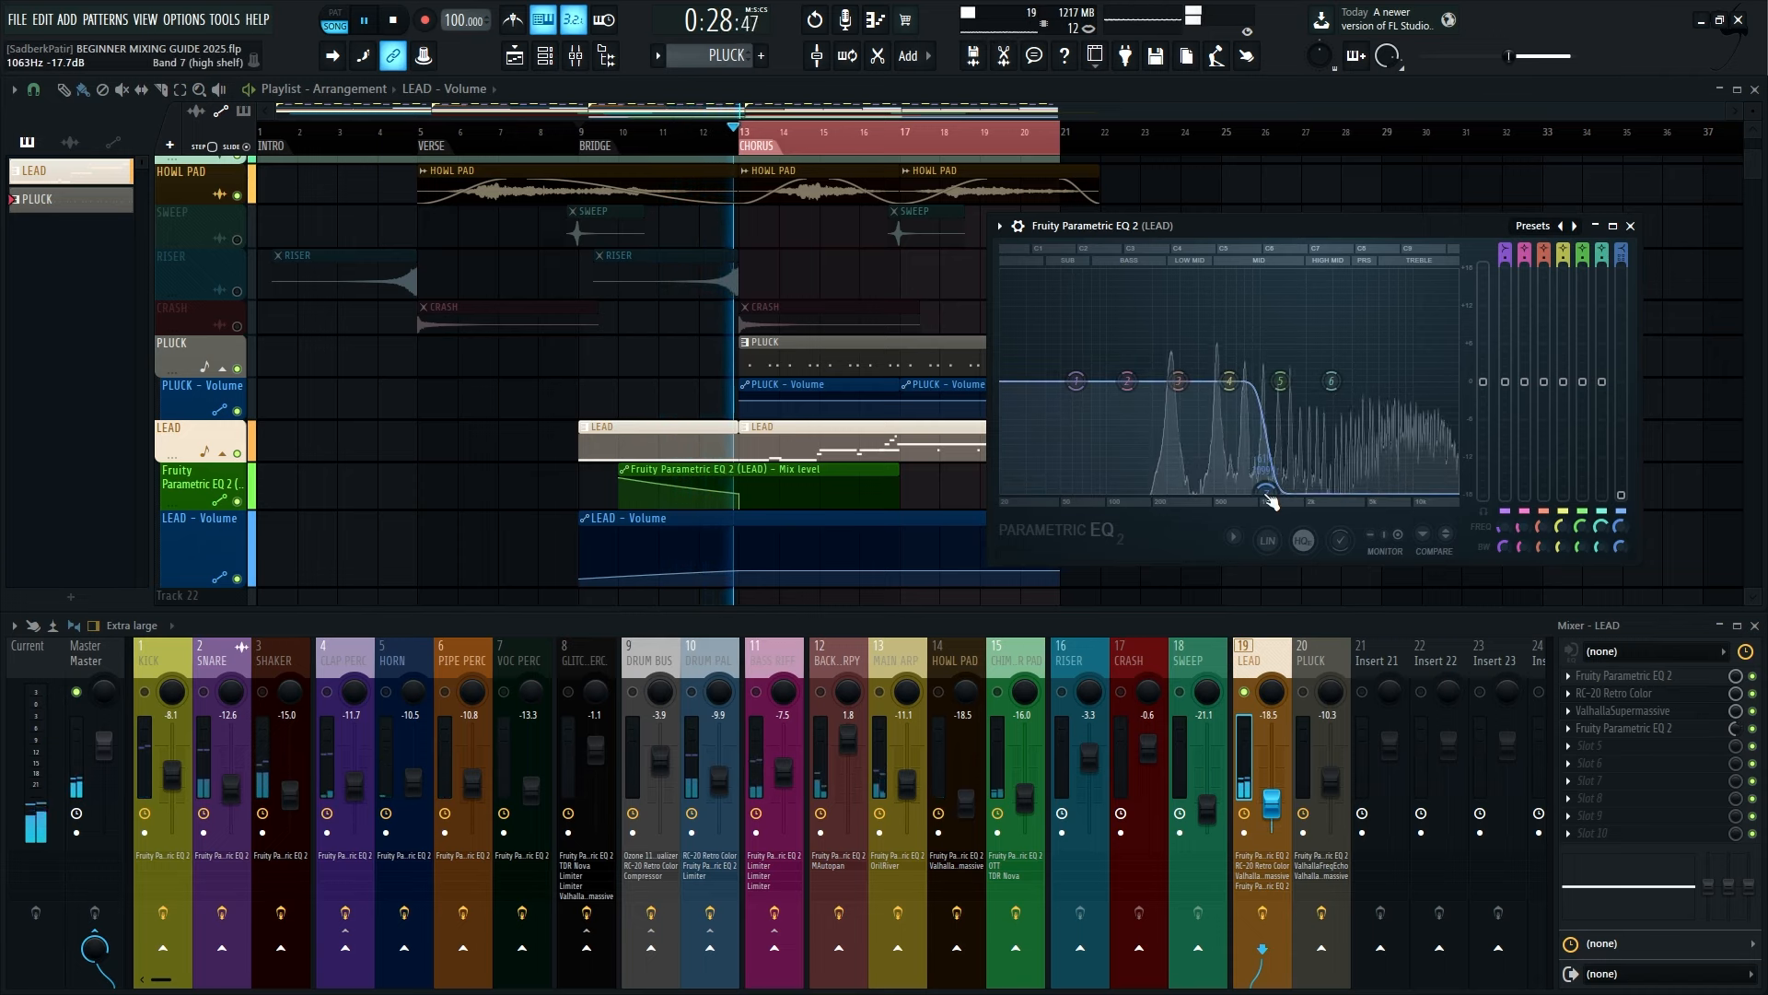
key(space)
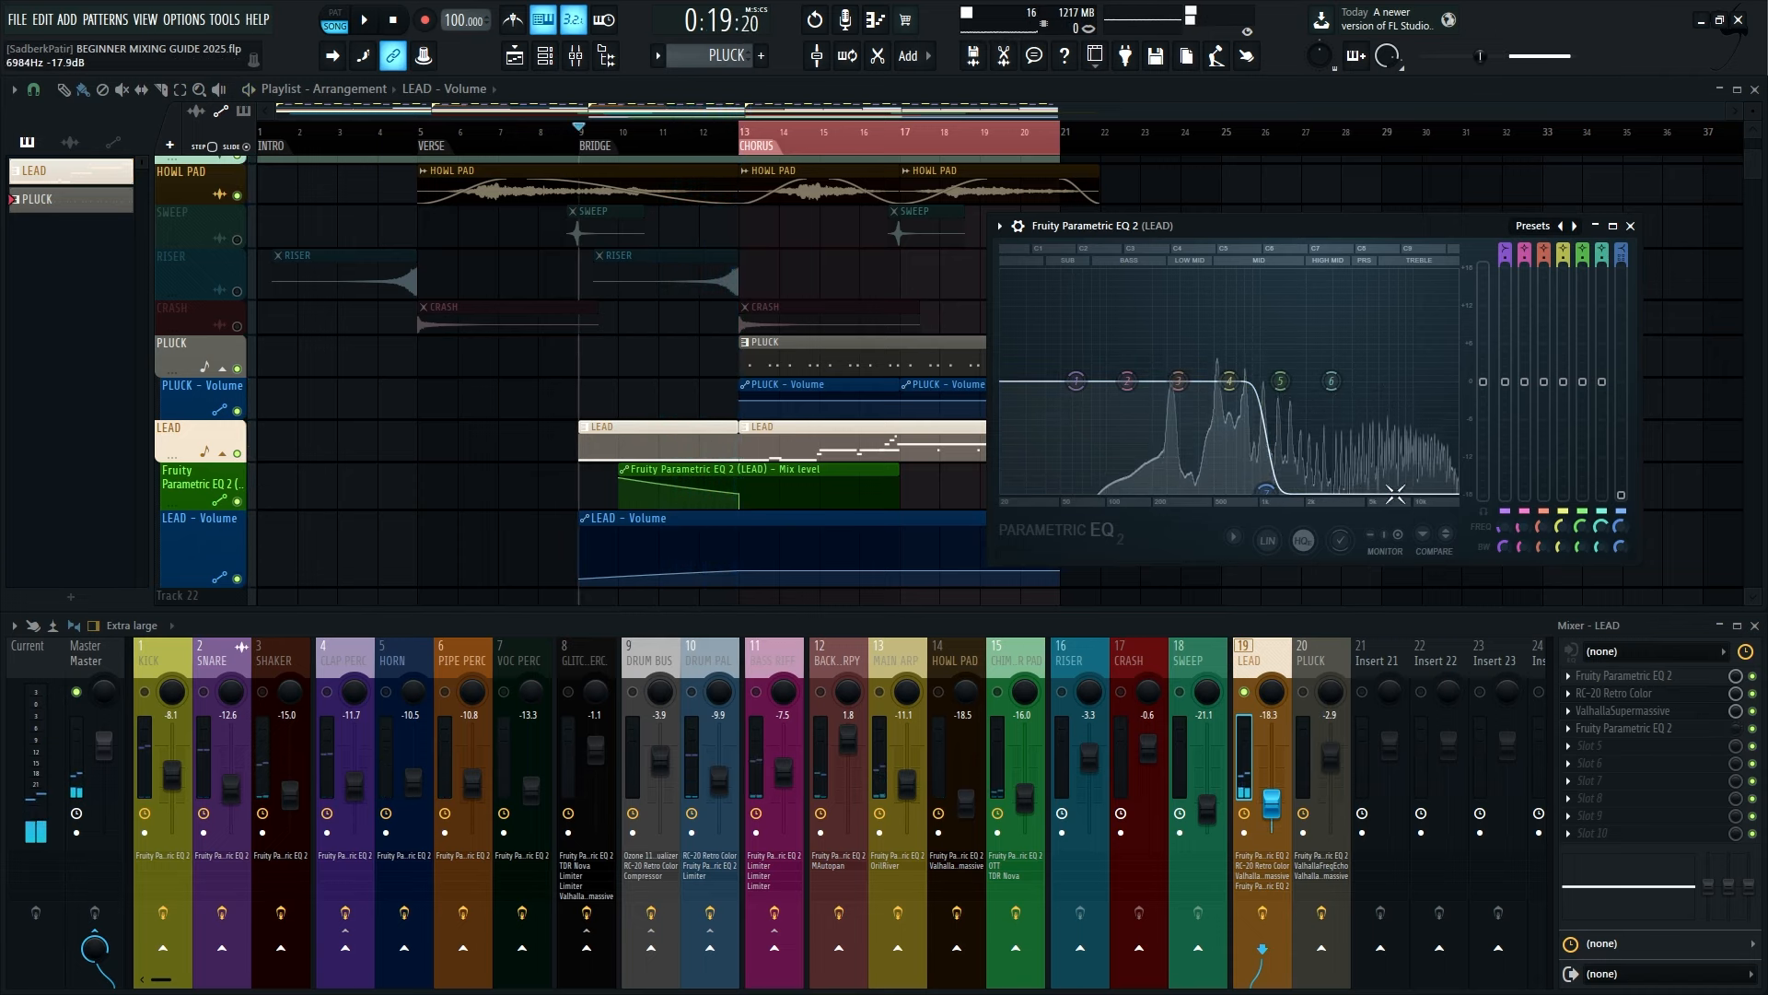
click(1631, 227)
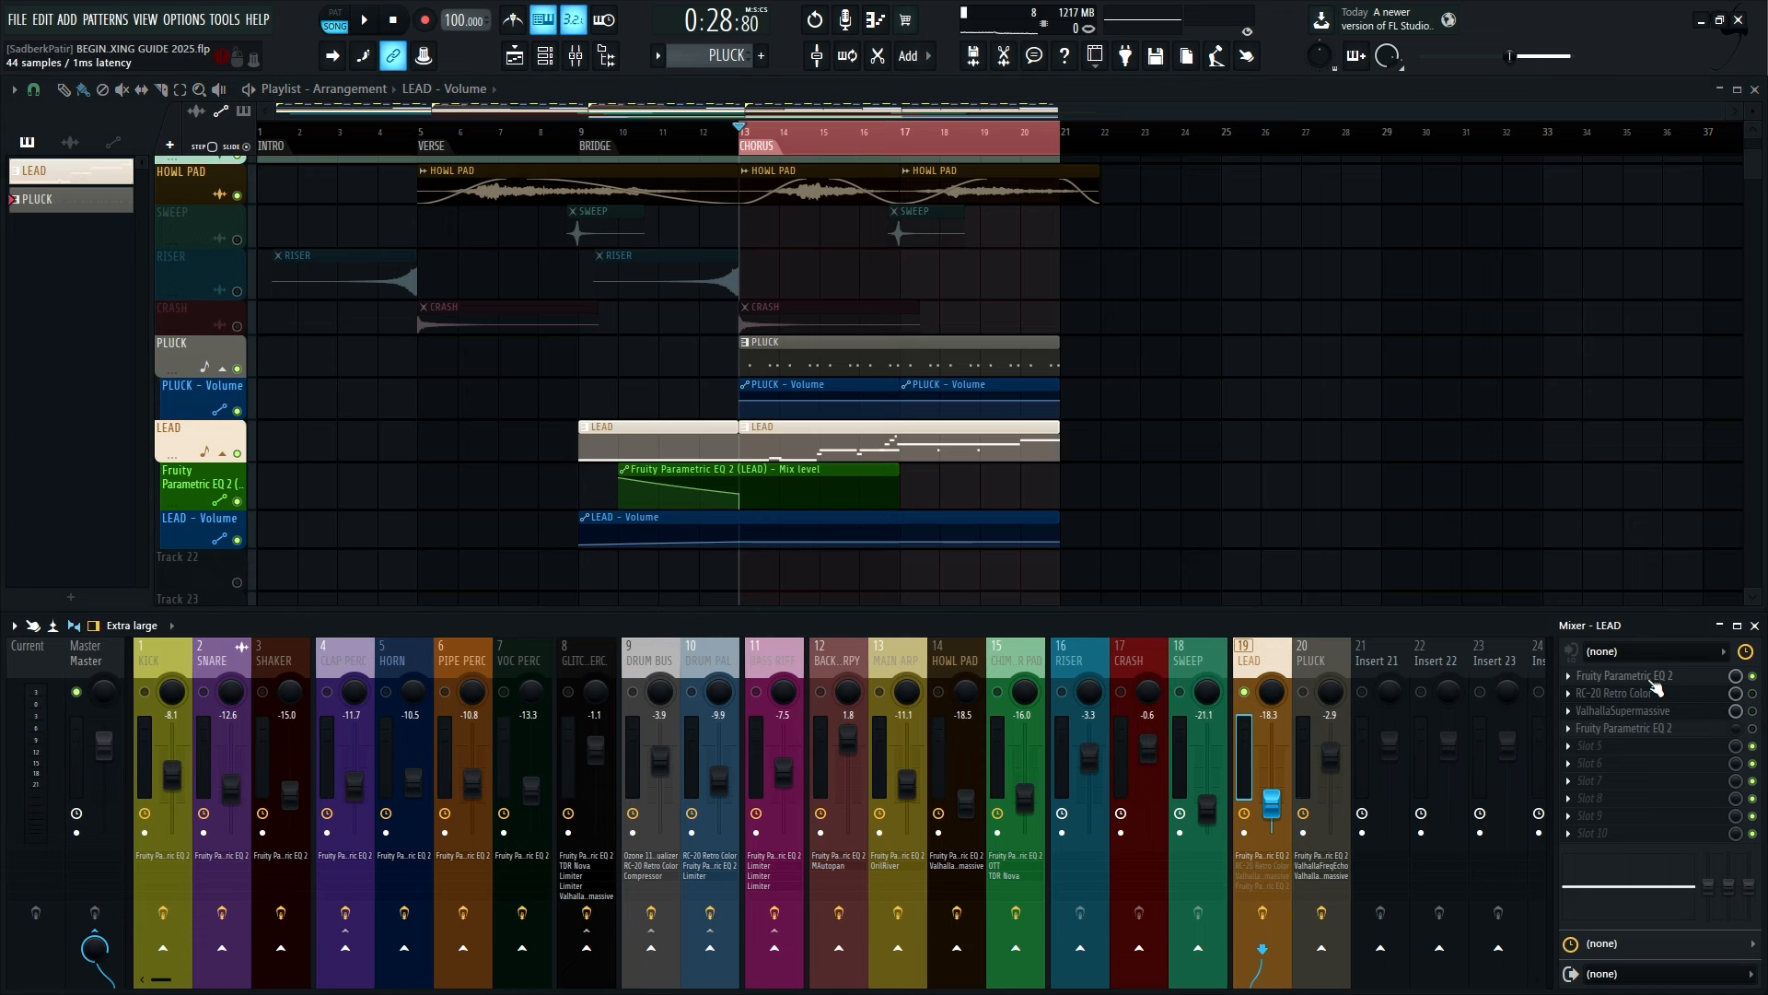
Open LEAD's first Fruity Parametric EQ 2 with the other effects bypassed and listen to the chorus
click(1653, 682)
drag(1164, 216, 1473, 212)
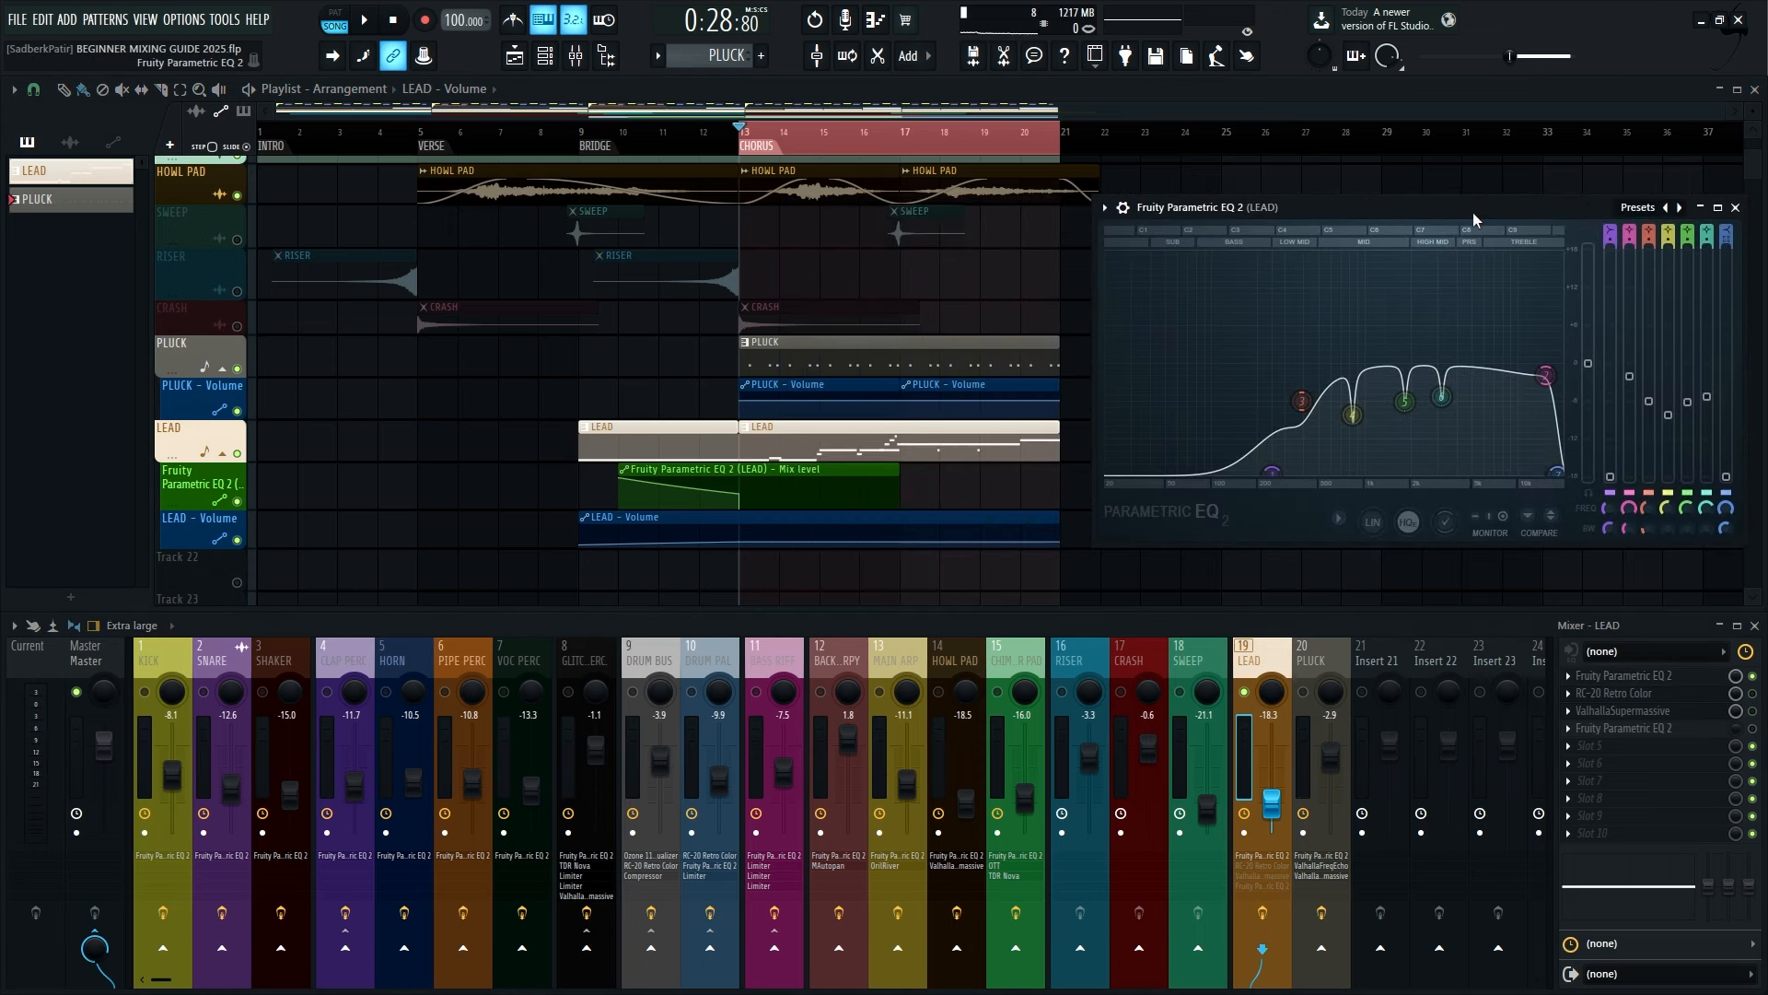
key(space)
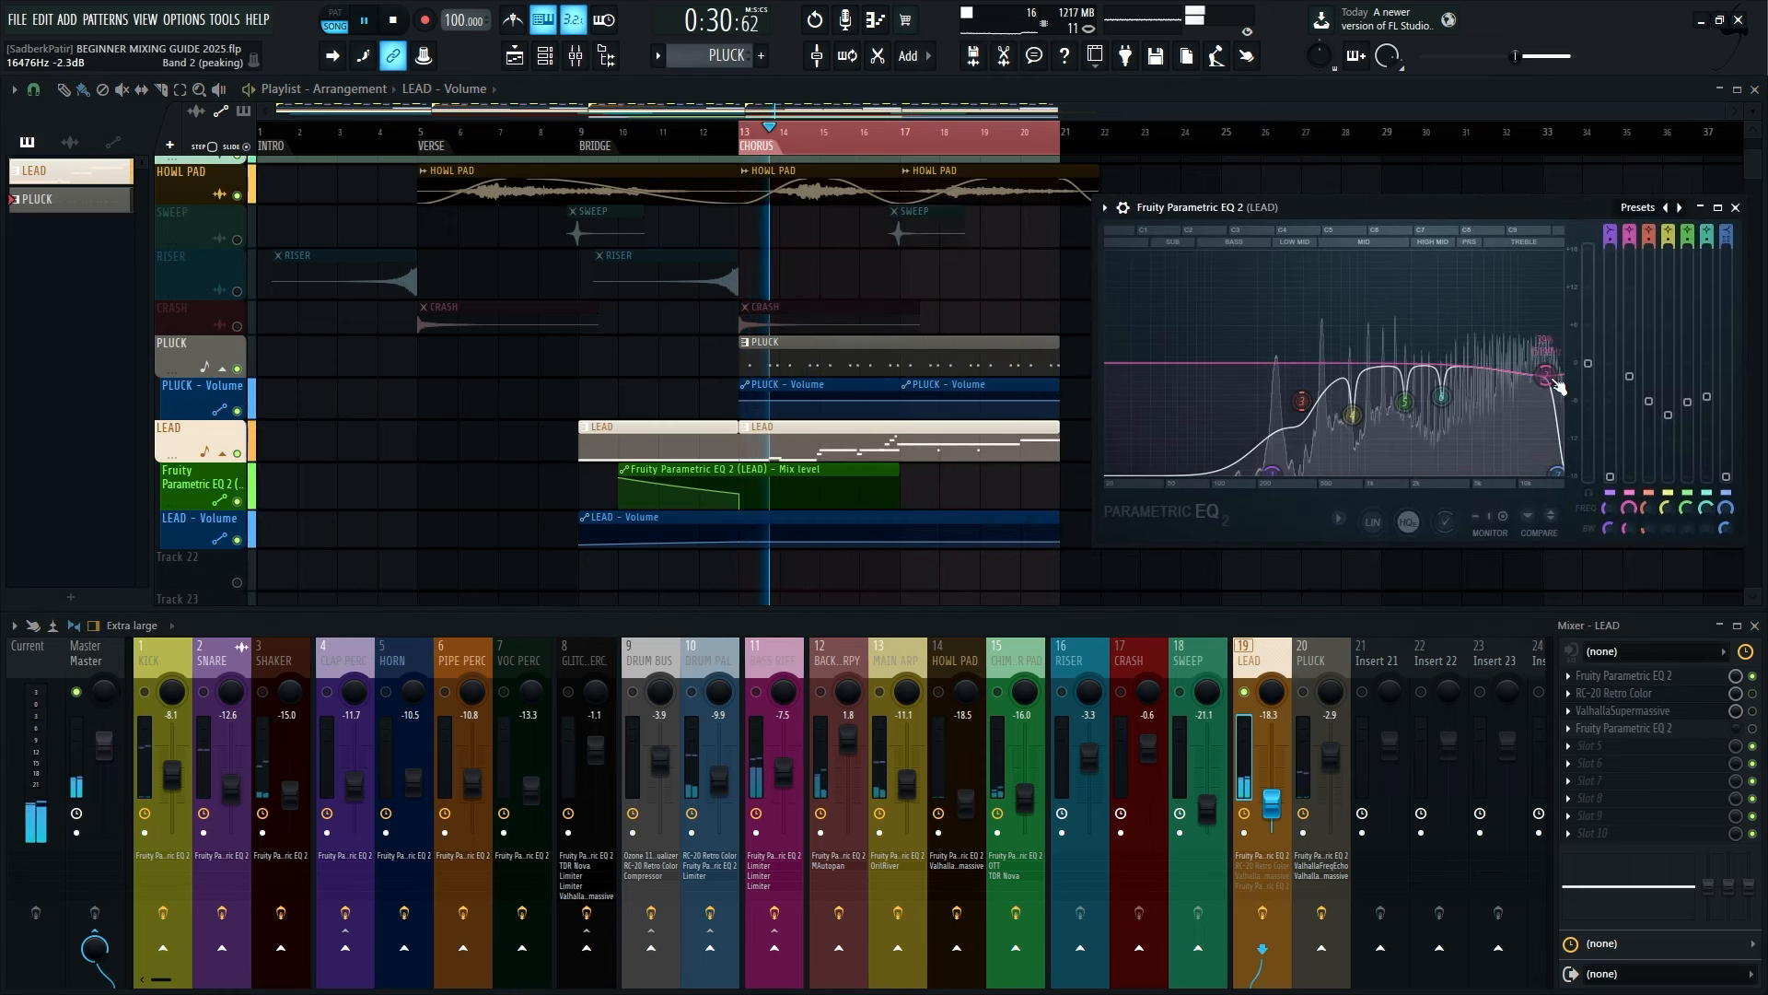
key(space)
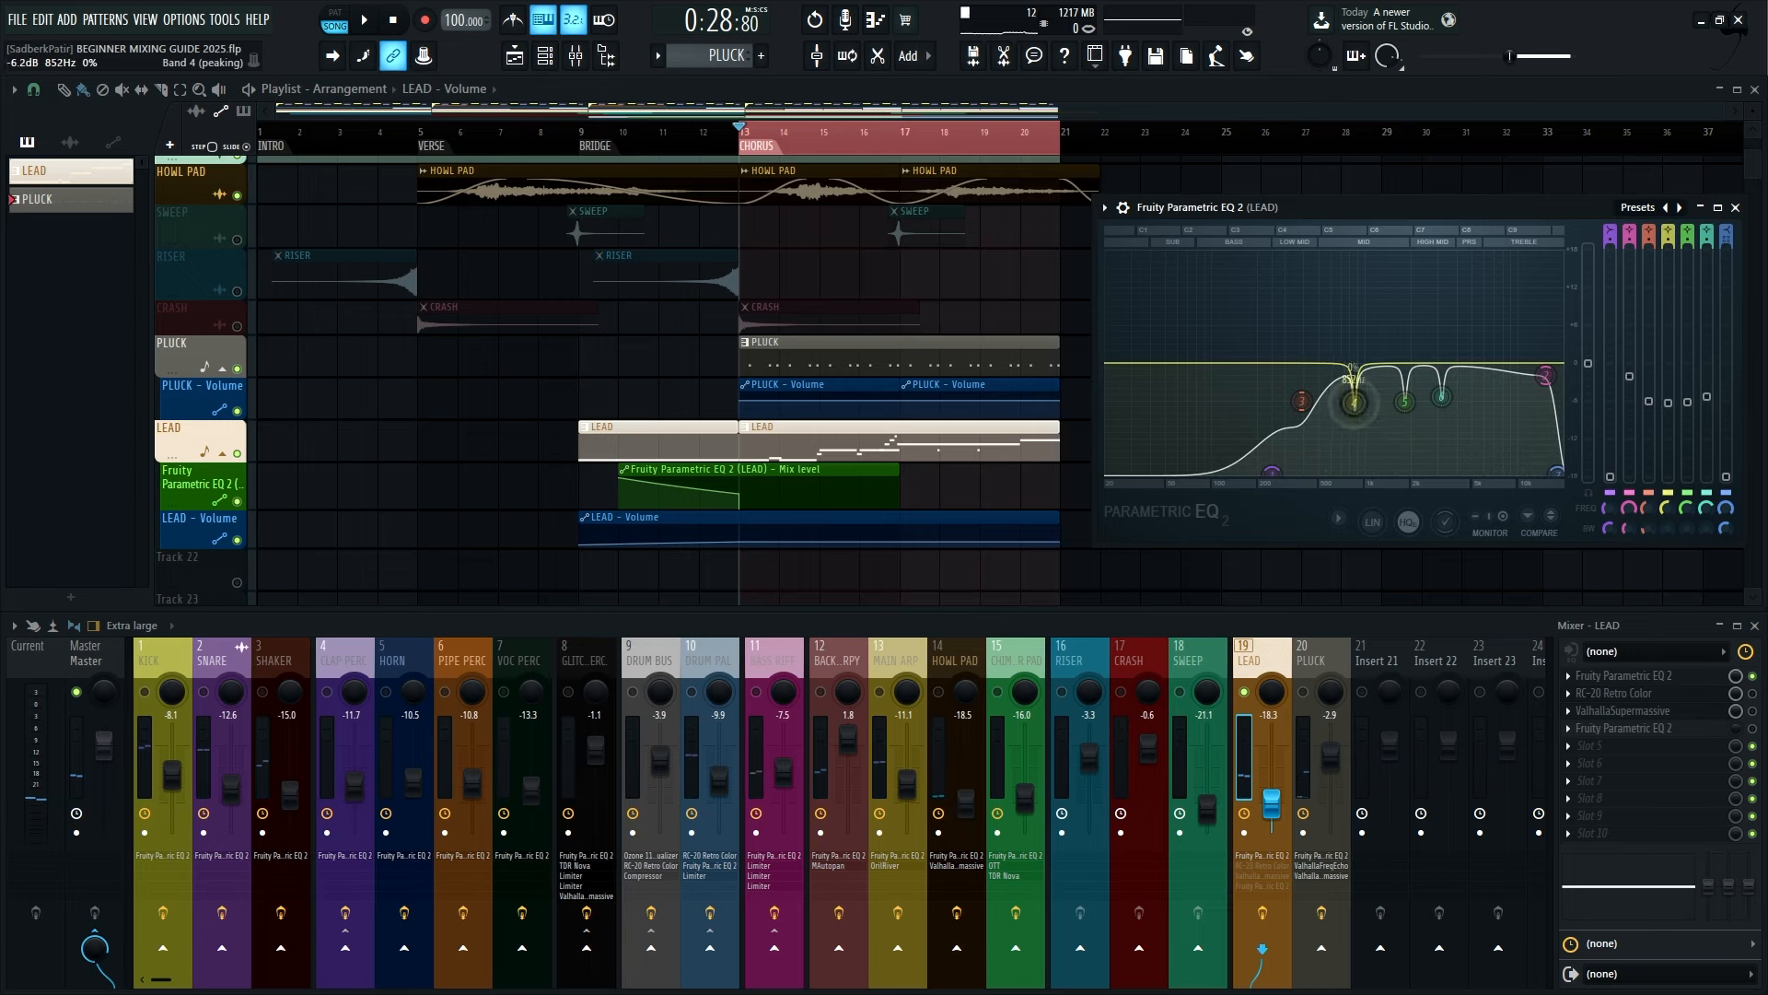
Audition LEAD's EQ band 4 with a boost of up to 18 dB near 800 Hz, and return it to a cut there
drag(1355, 254, 1347, 252)
key(space)
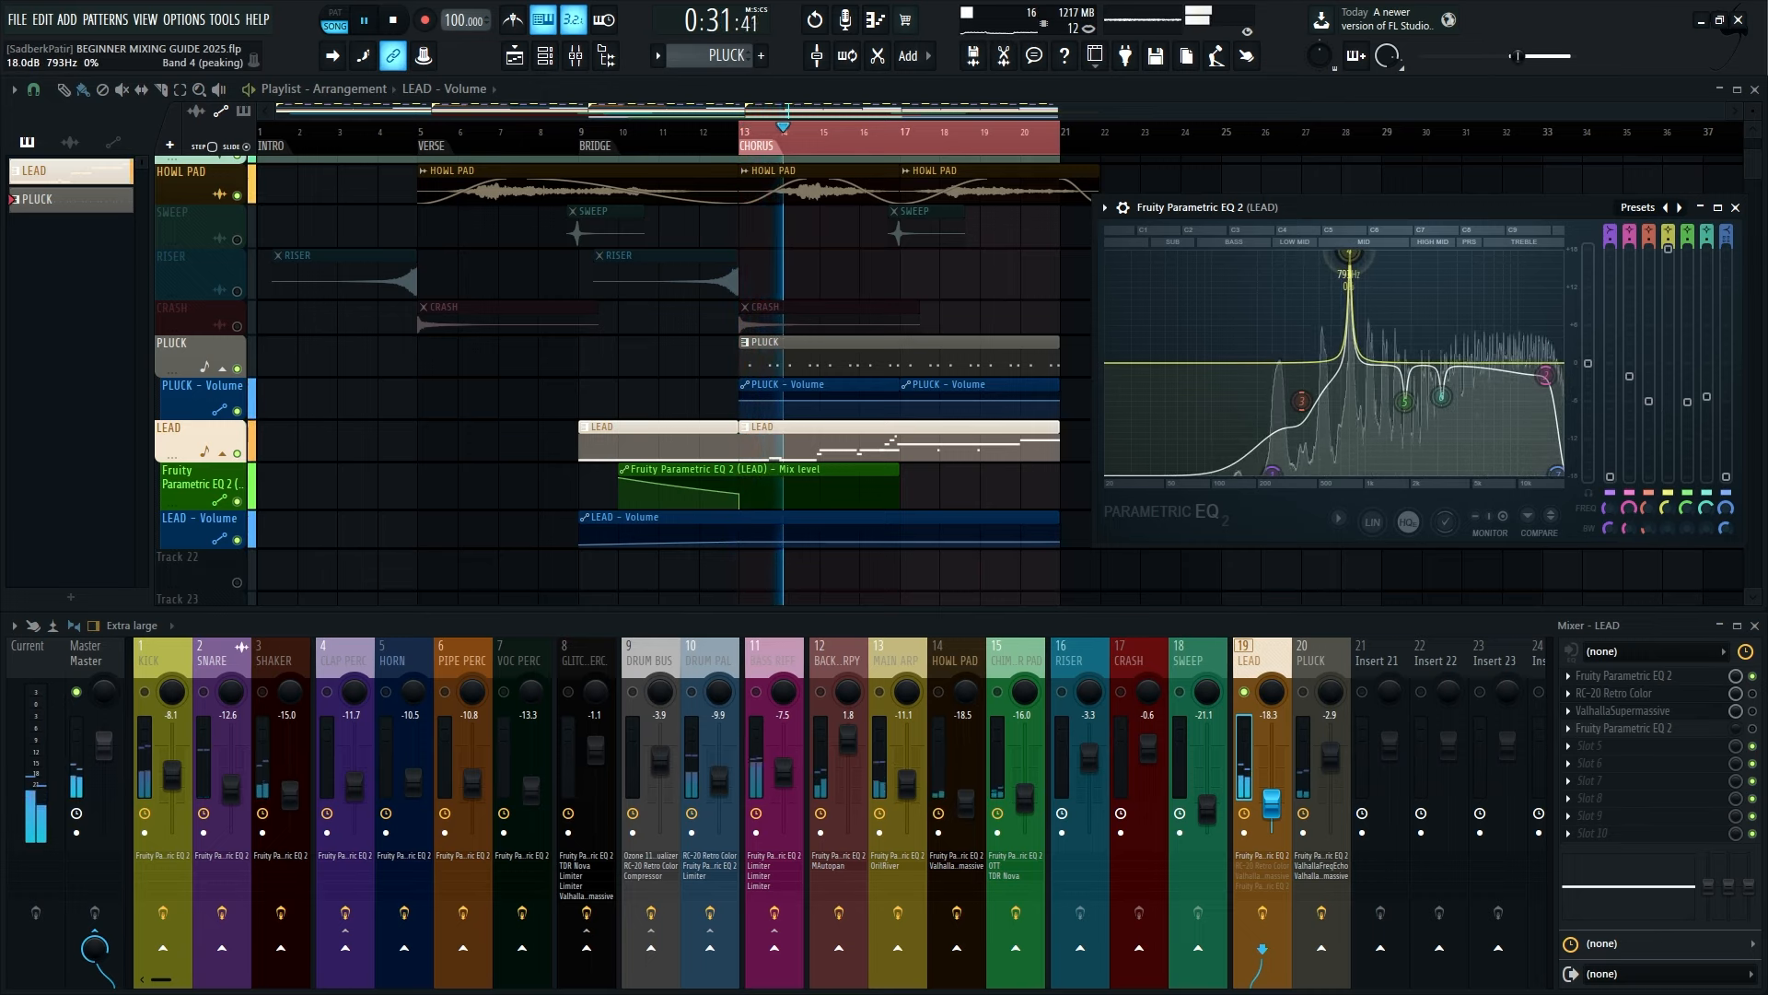
key(space)
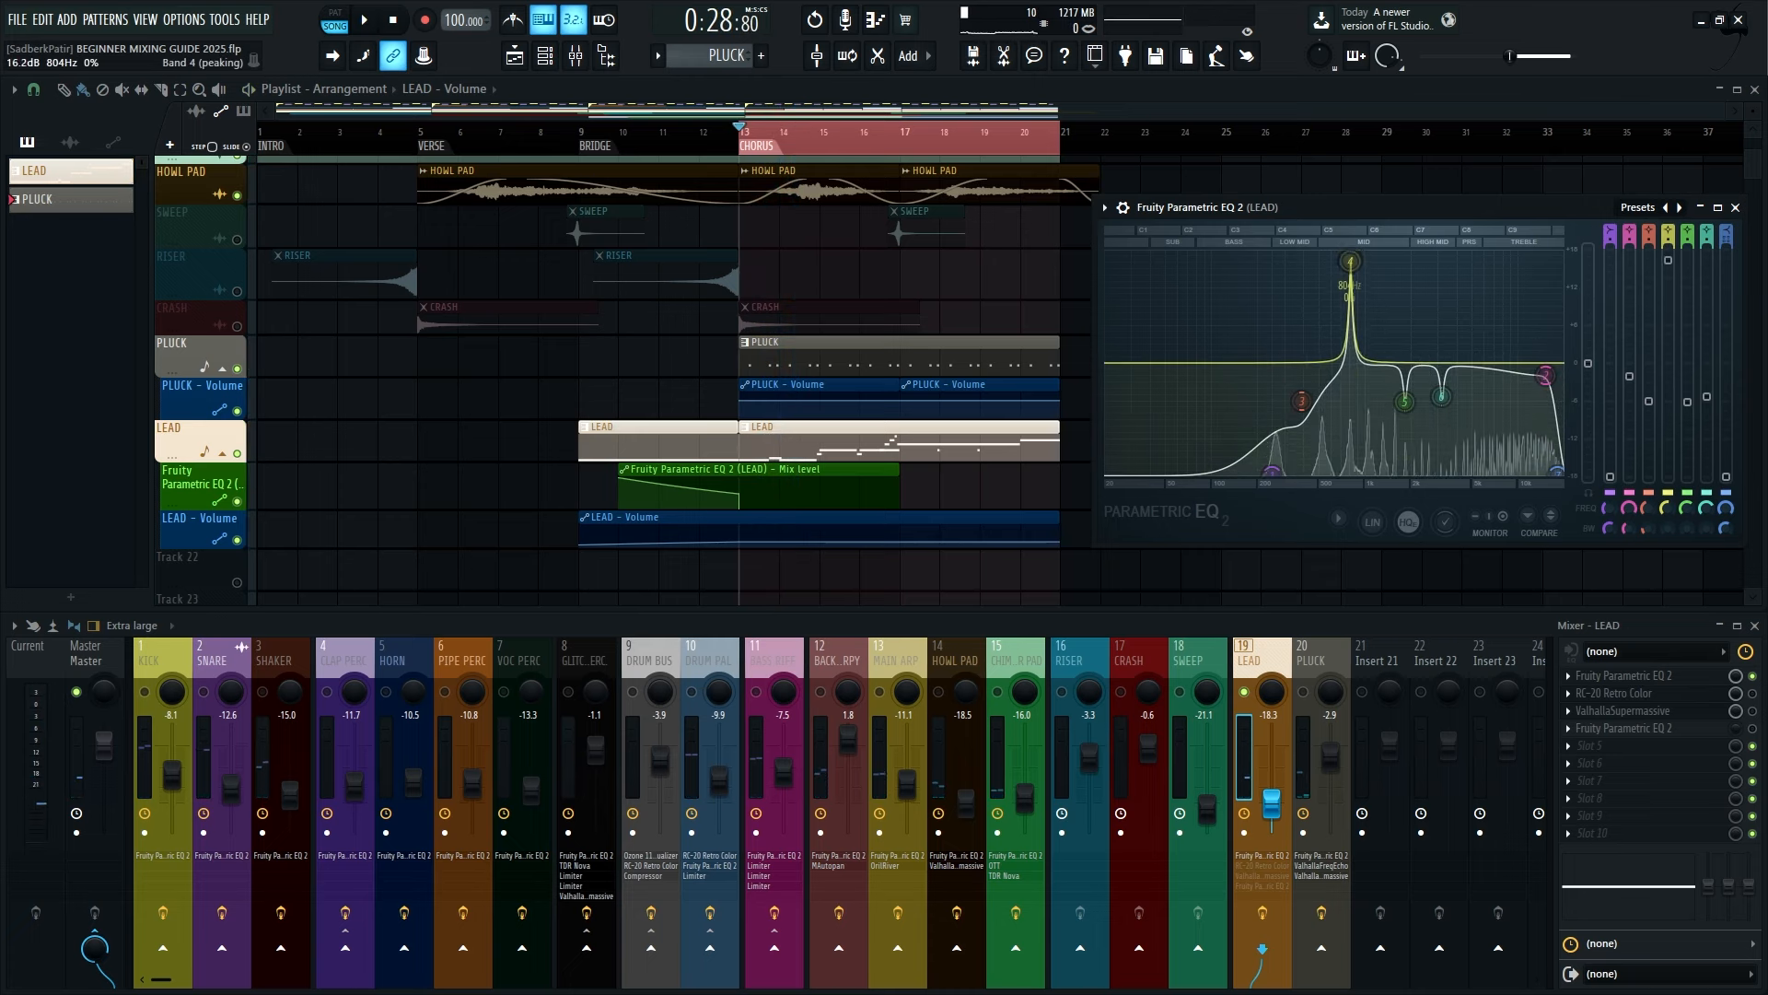
drag(1350, 252, 1350, 394)
Move LEAD's EQ band 1 low cut slightly lower and shift band 3 slightly lower and deeper during playback
key(space)
mouse_move(1273, 475)
mouse_down()
mouse_move(1234, 473)
mouse_move(1267, 474)
mouse_up()
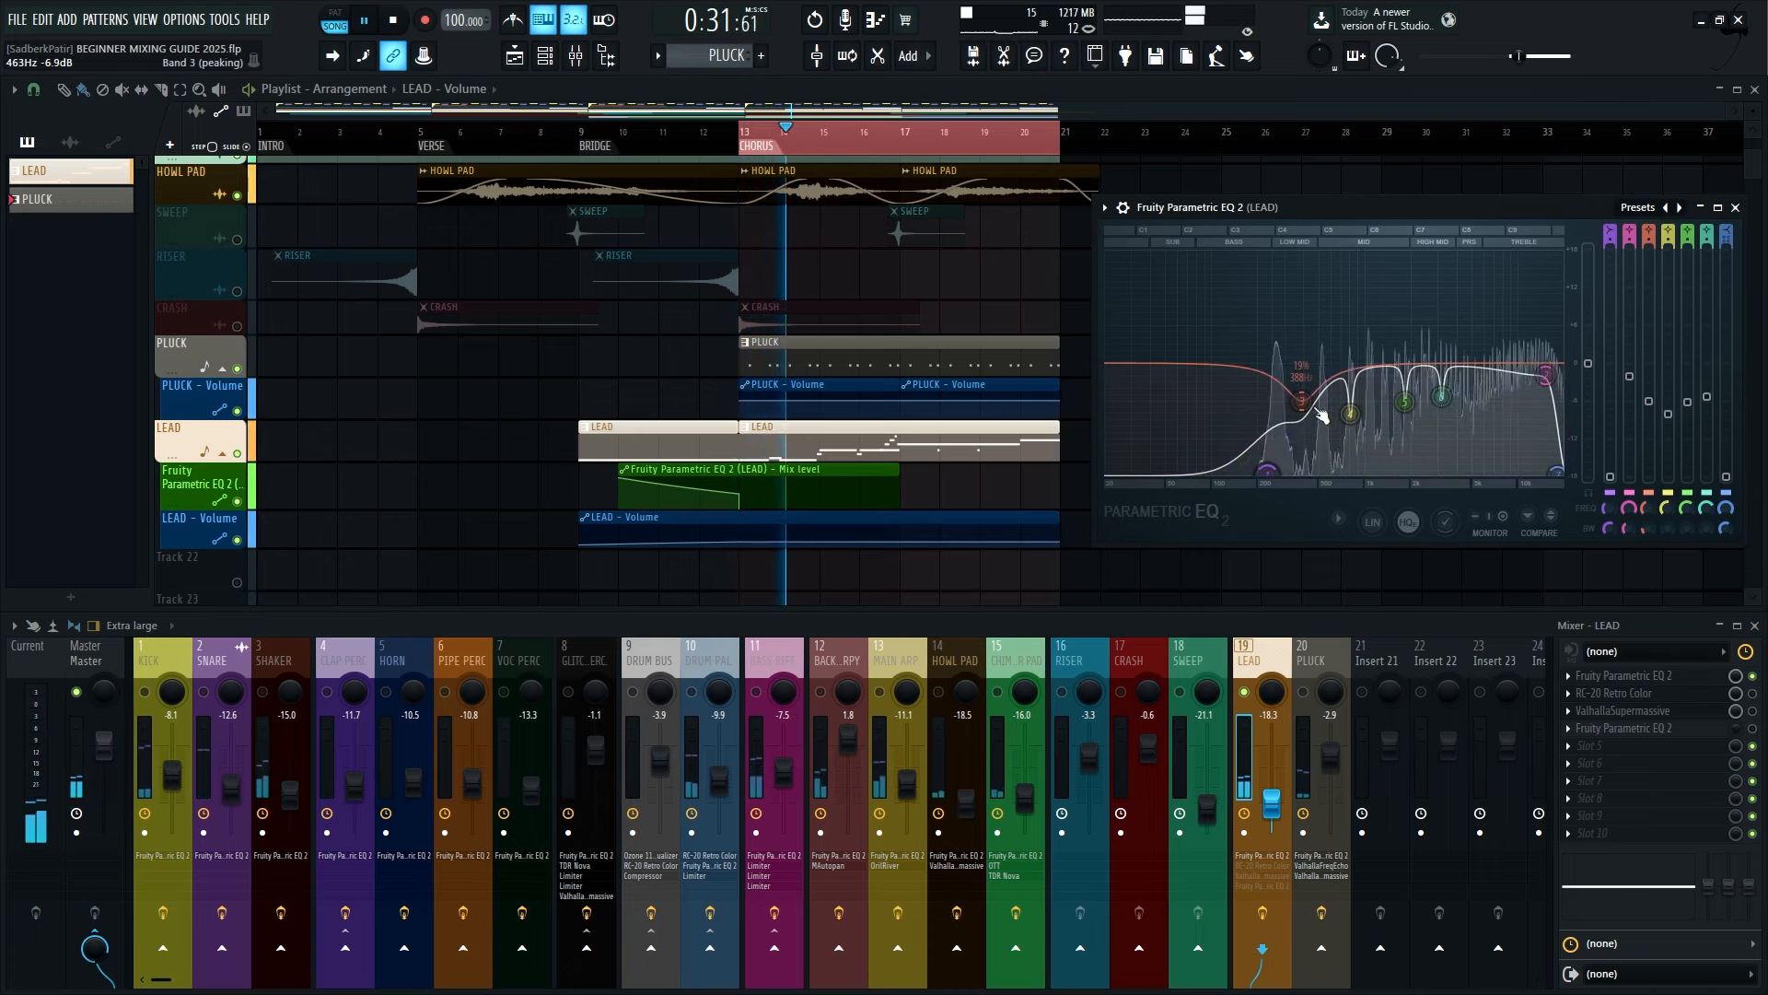
drag(1301, 398, 1299, 403)
Audition LEAD's EQ band 5 with a boost near 1824 Hz, restore its cut, and move band 6 slightly lower in frequency
key(space)
key(space)
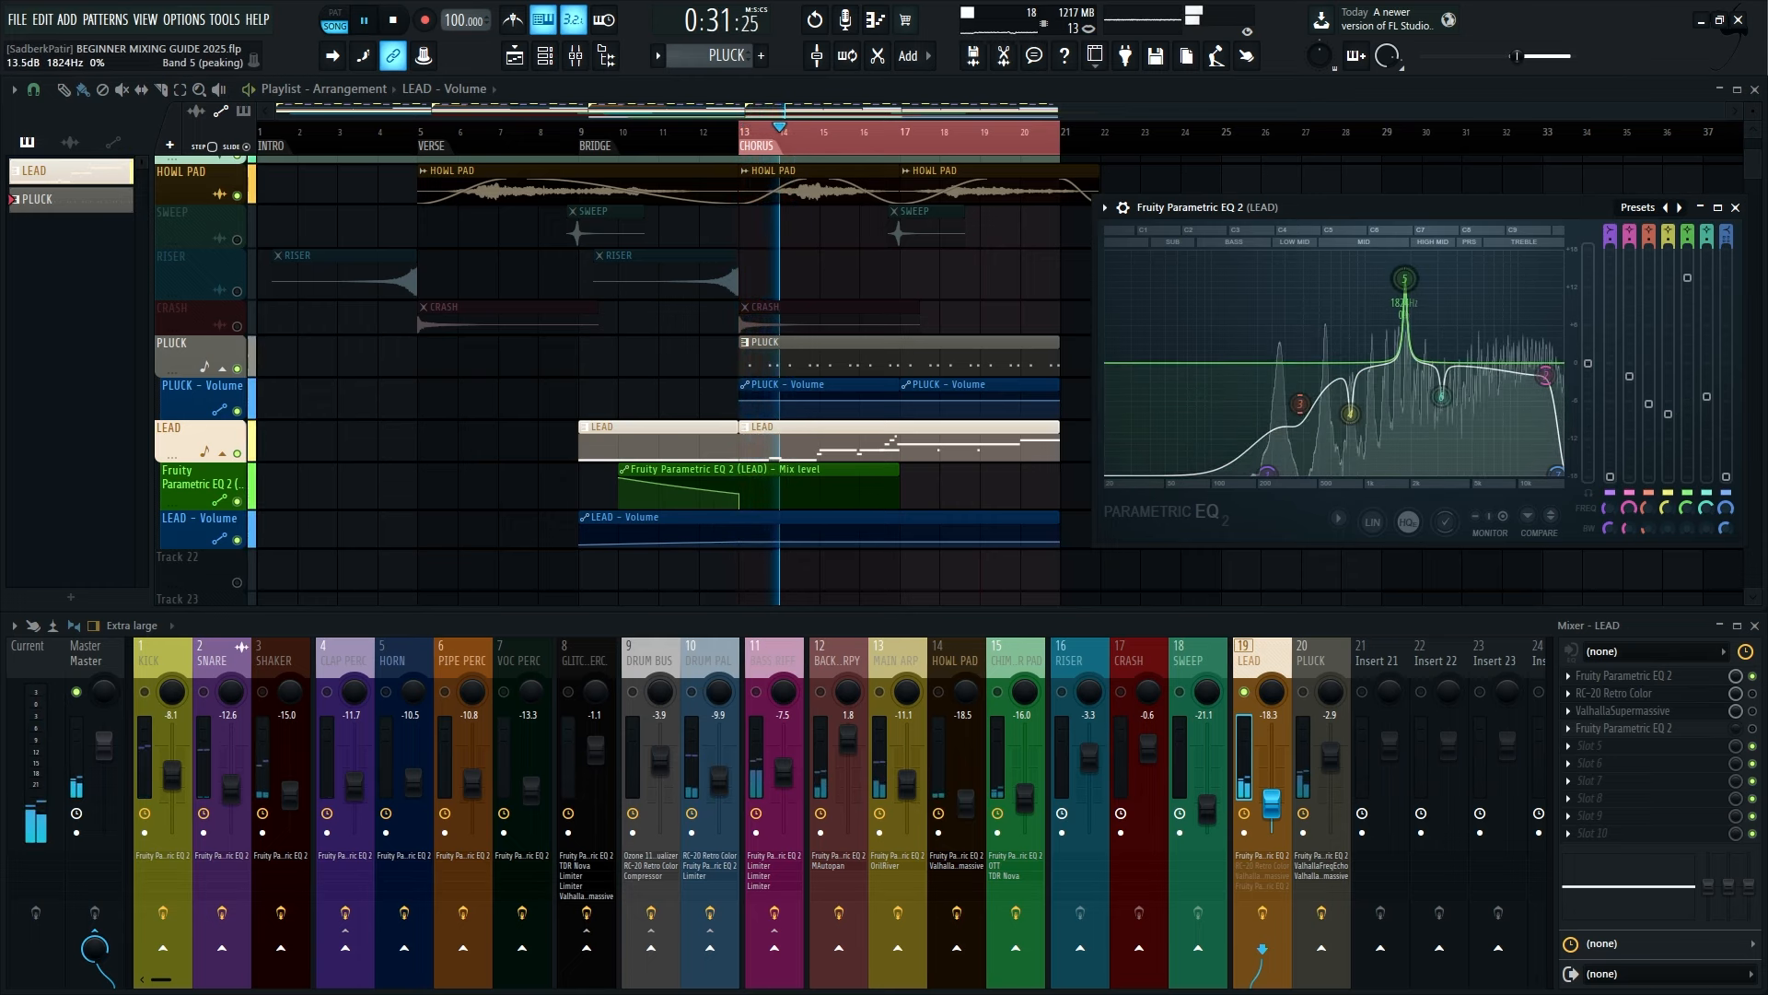
drag(1403, 252, 1435, 396)
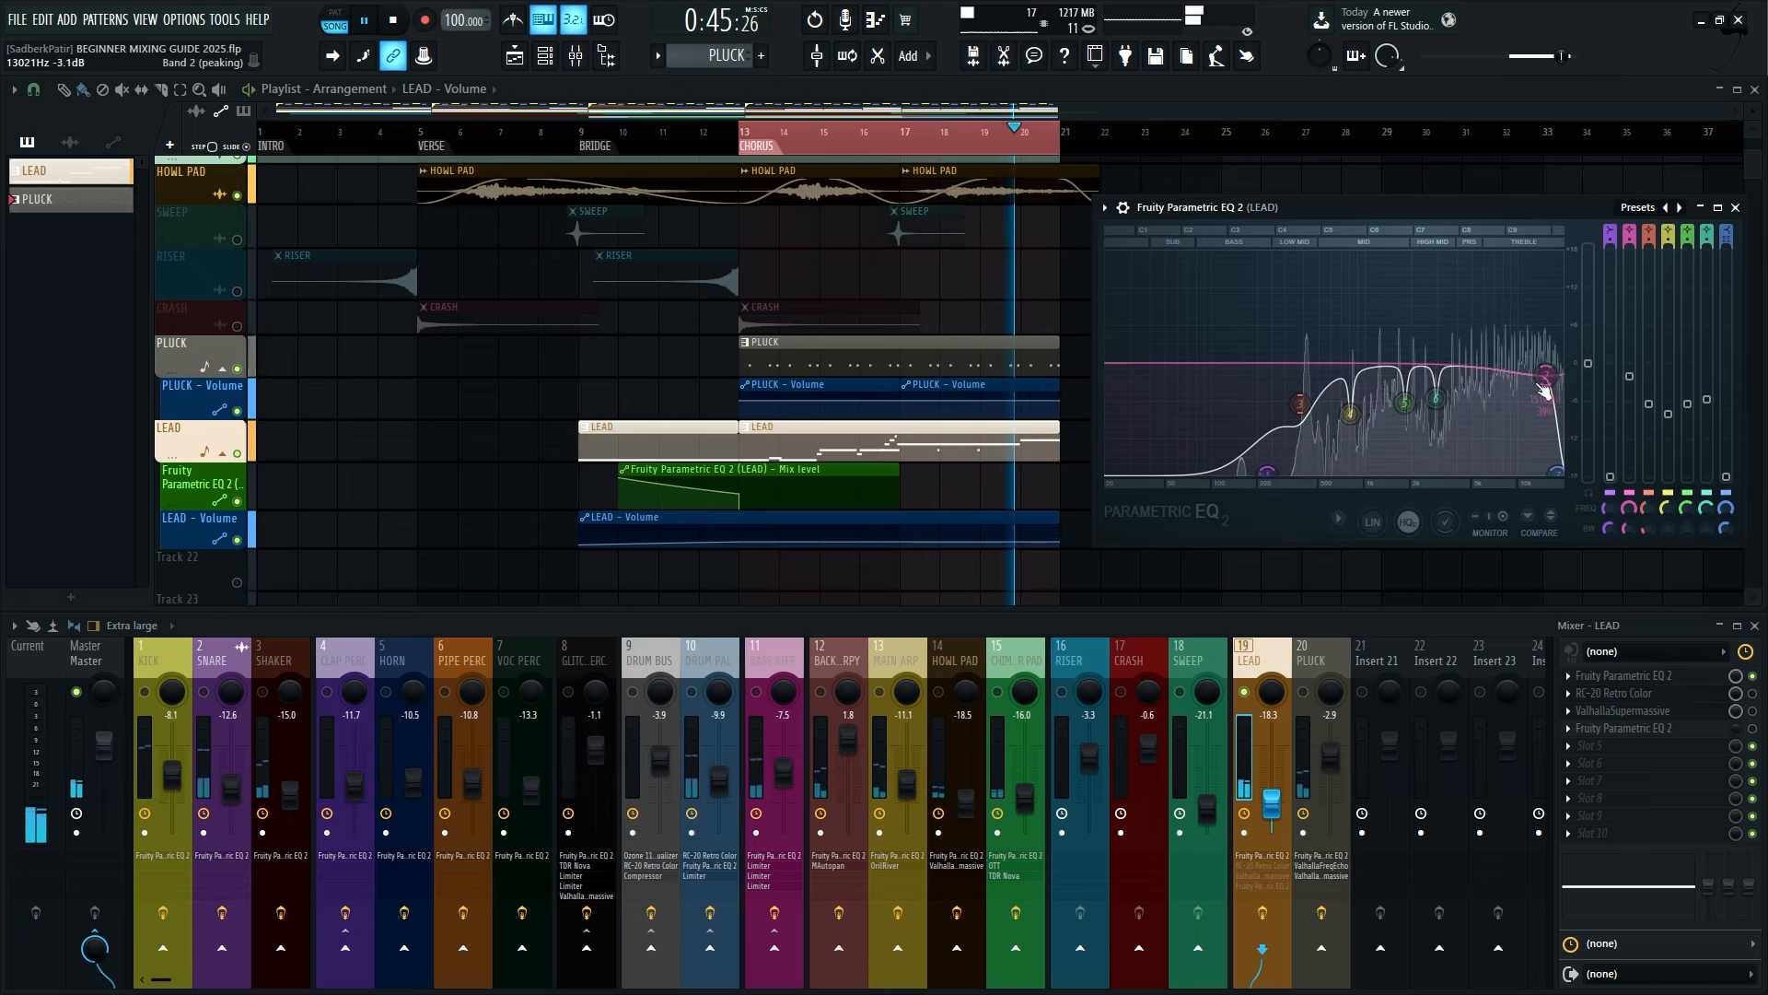
Move LEAD's EQ band 2 cut slightly lower in frequency, adjust band 7's high cut, and close the EQ with playback stopped
key(space)
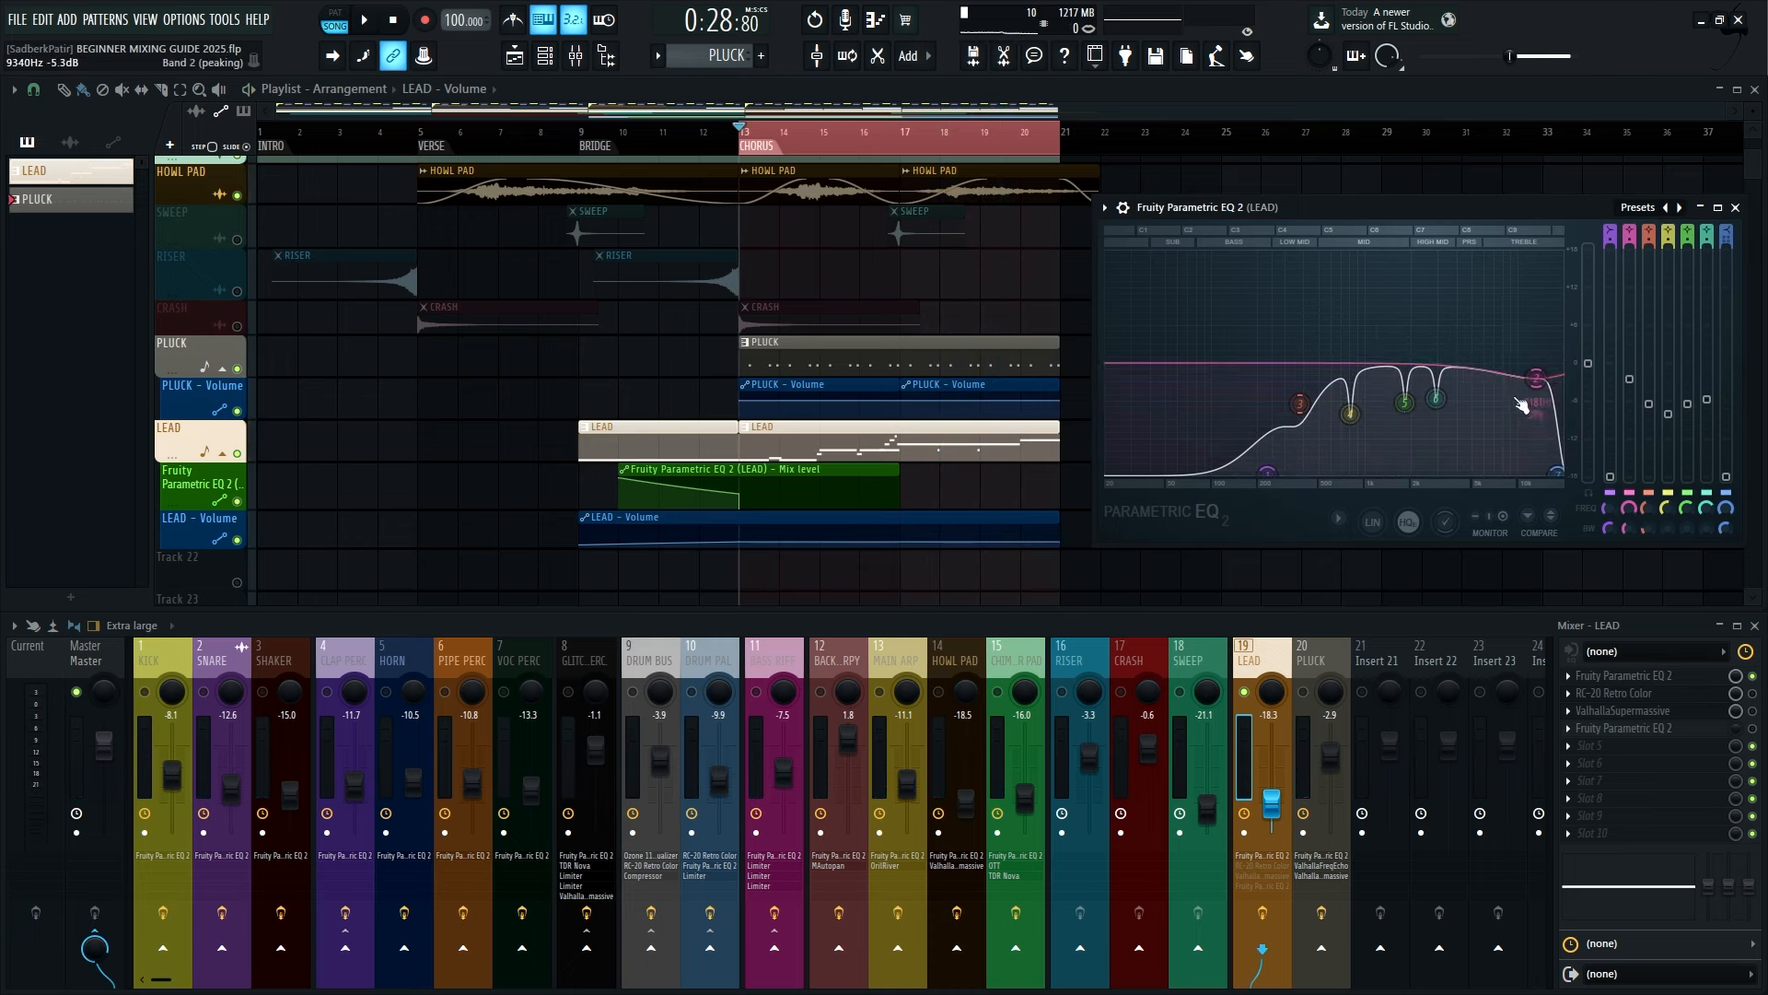
key(space)
drag(1536, 377, 1534, 375)
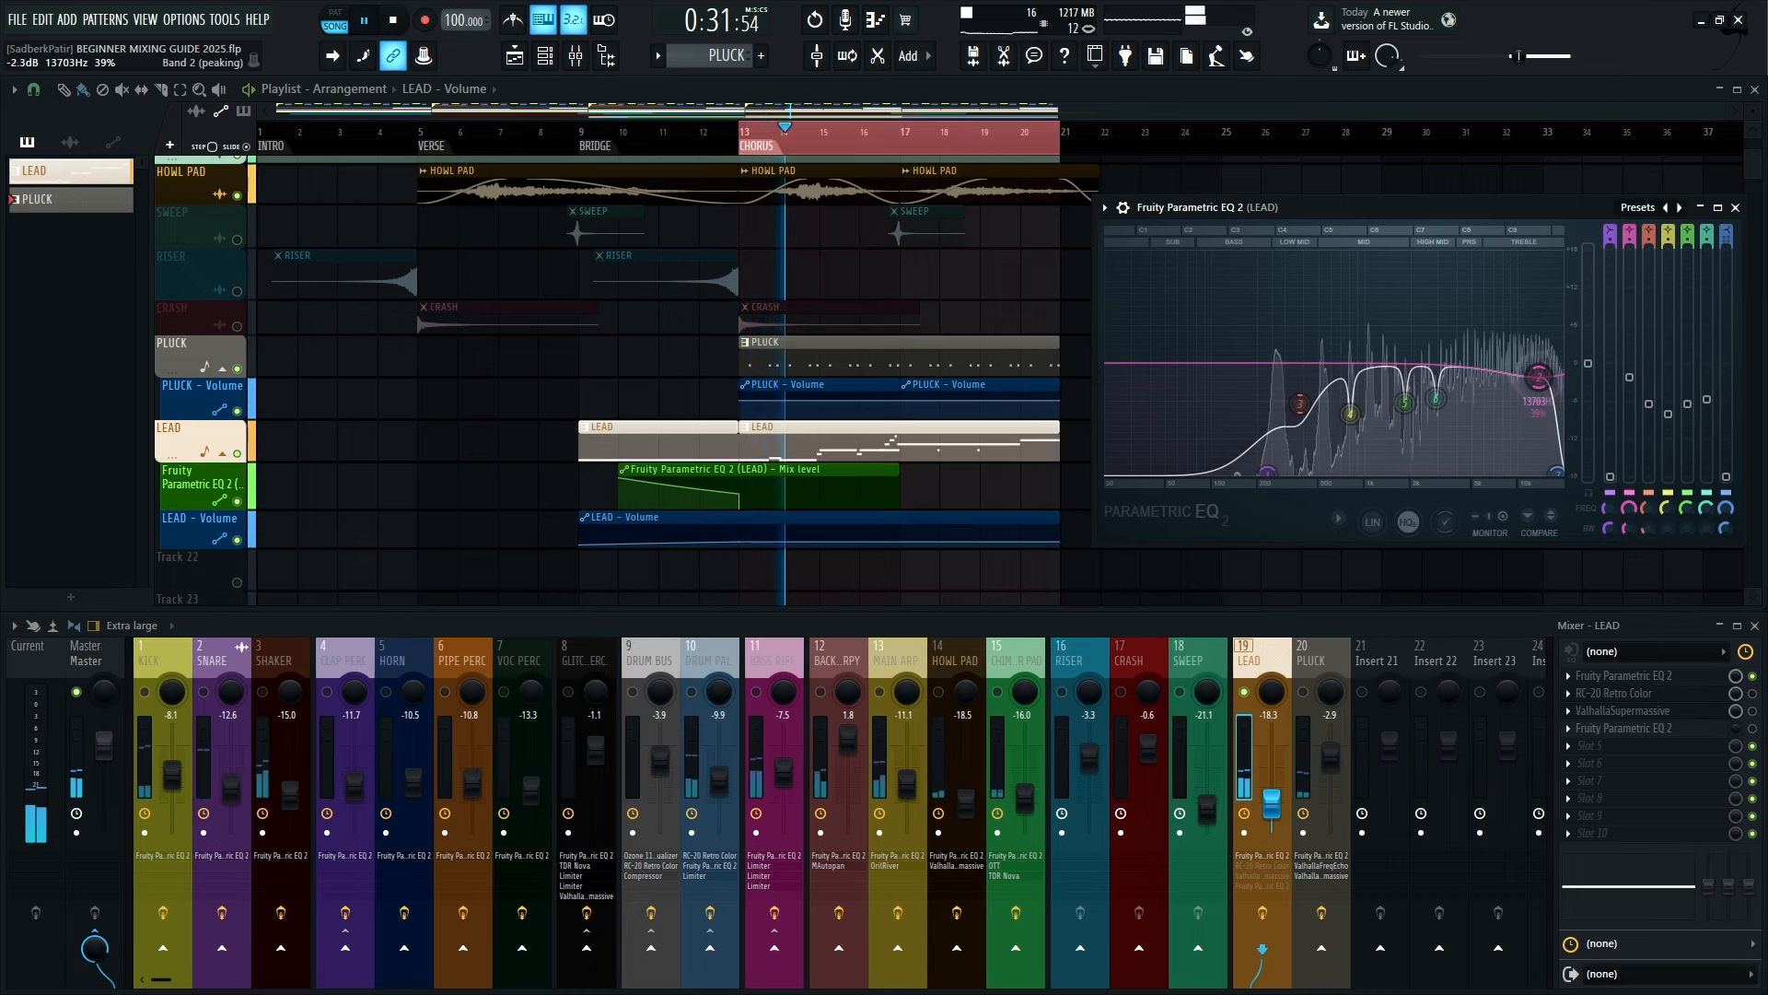
drag(1566, 475, 1586, 465)
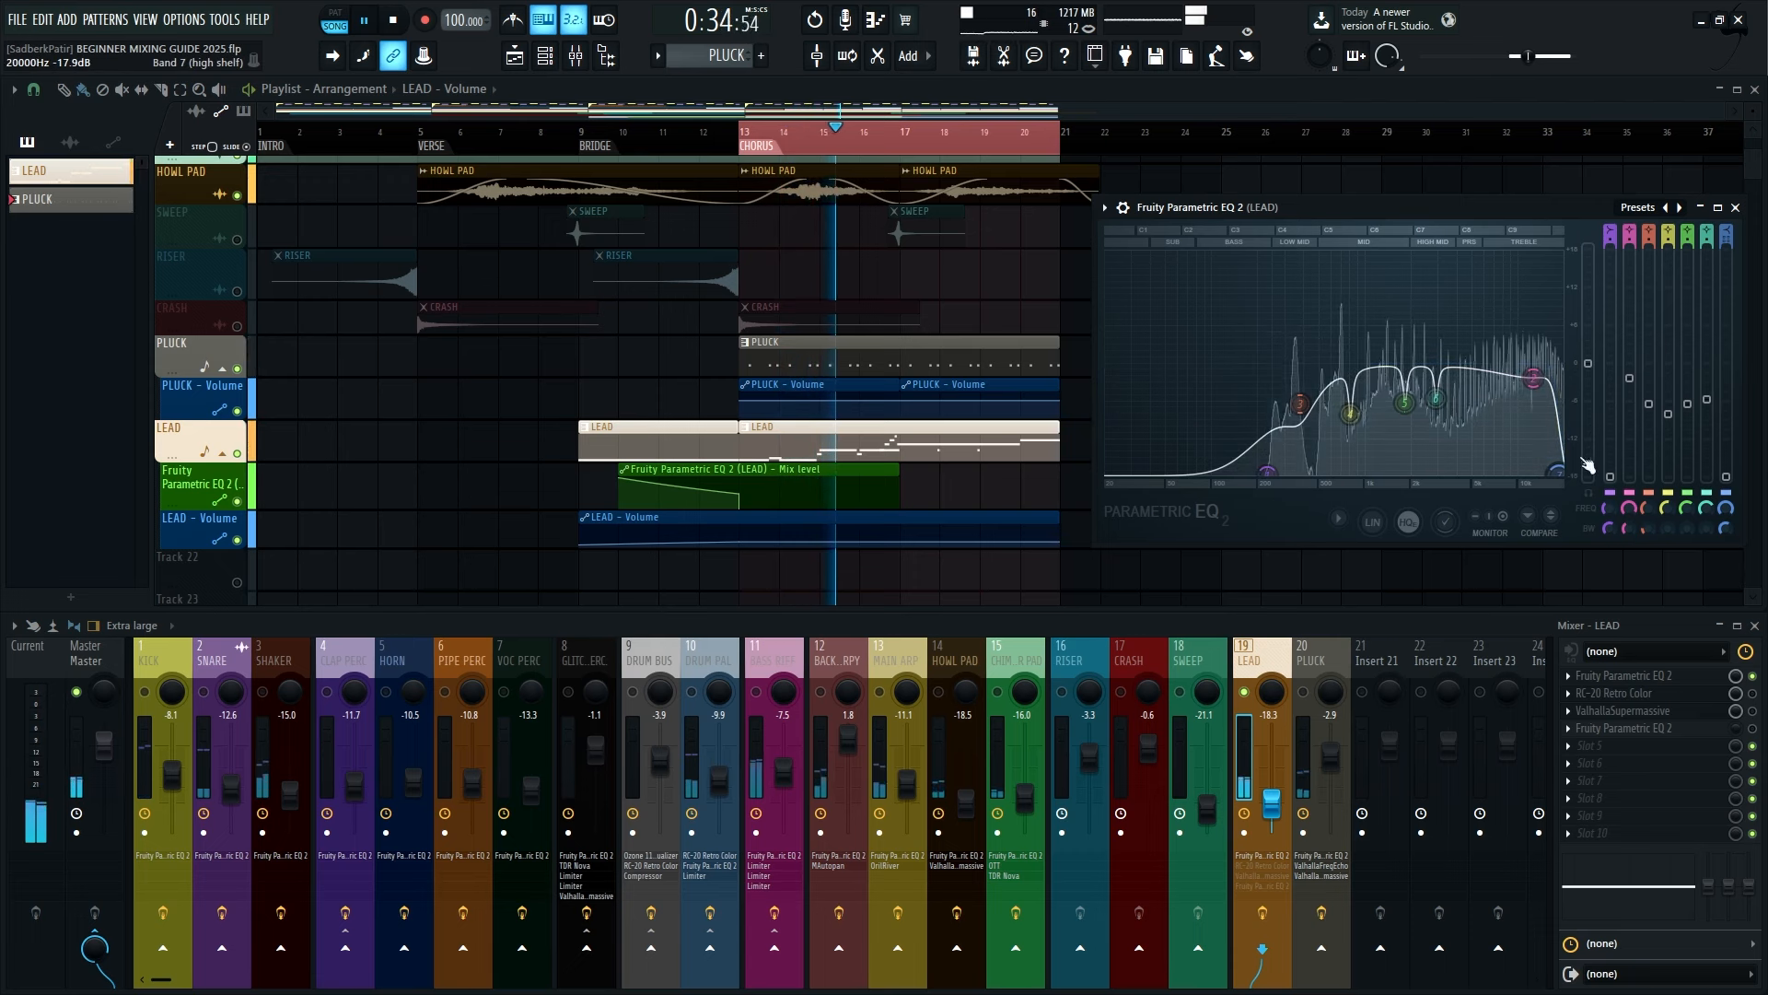
click(1736, 207)
key(space)
Re-enable and open RC-20 Retro Color on LEAD, and play the chorus through it
click(1614, 693)
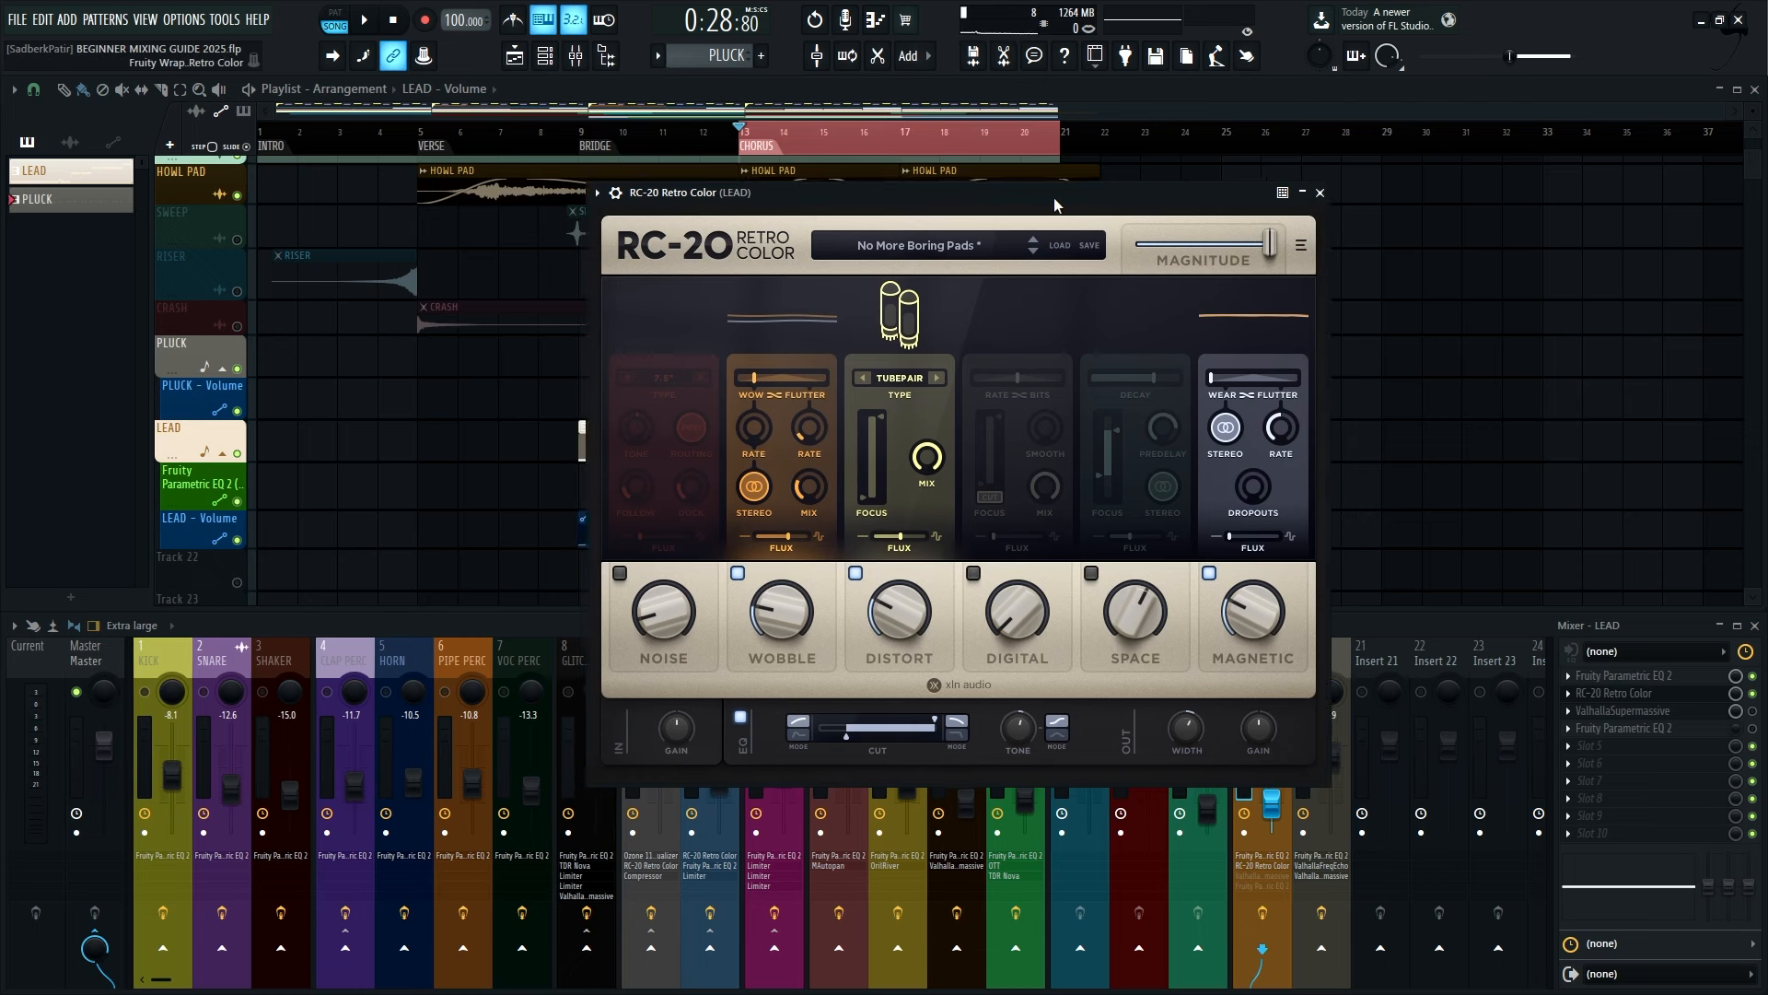
drag(1040, 197, 1442, 125)
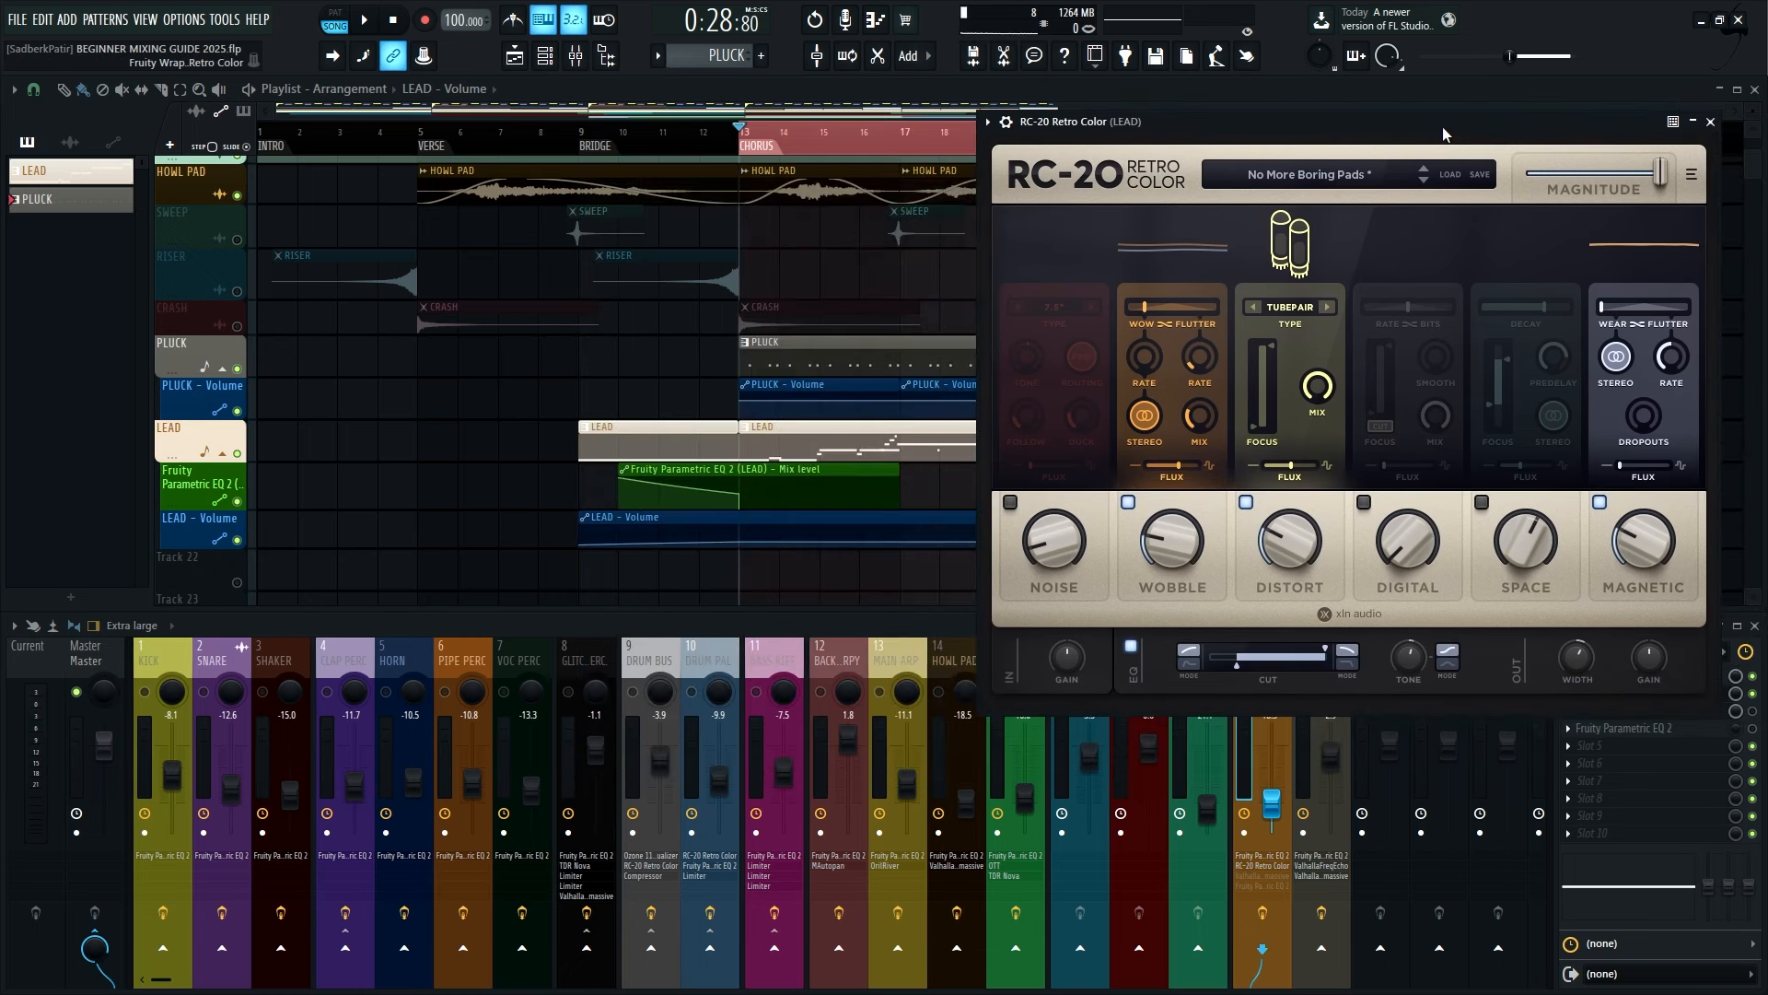
key(space)
key(space)
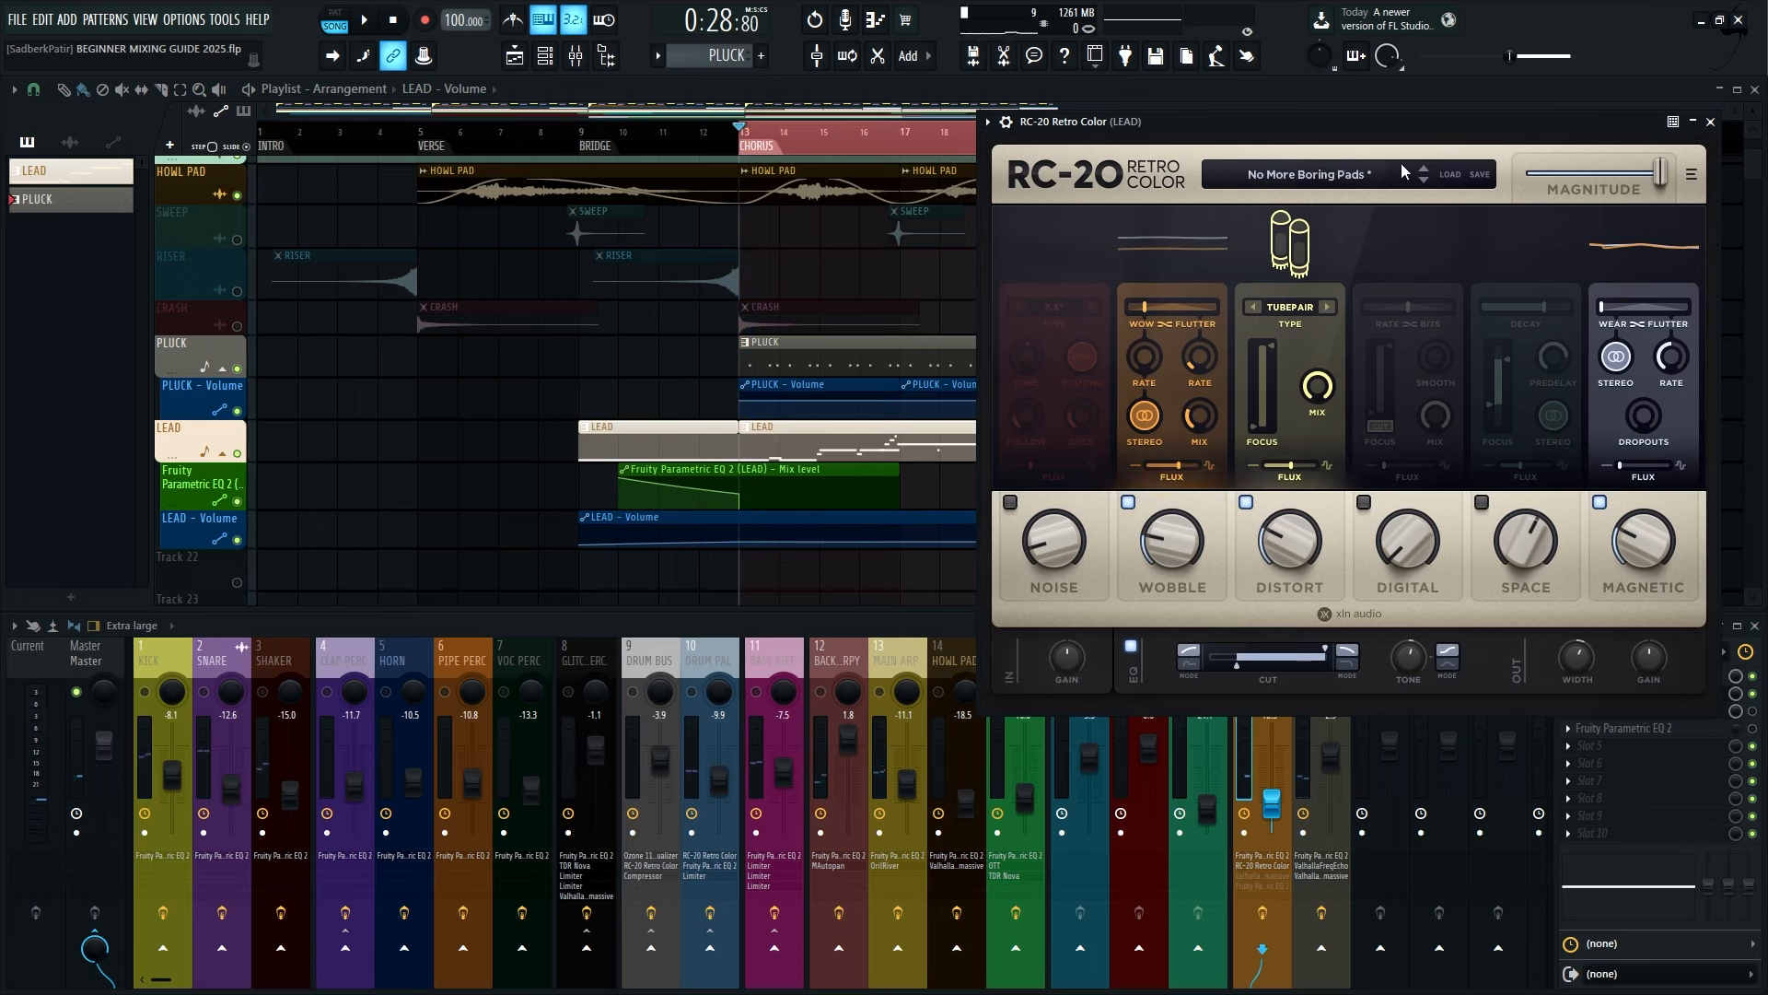
key(space)
Set RC-20 Retro Color's Wobble amount to 22 % and its EQ tone to 1.5 dB on LEAD
drag(1181, 542, 1224, 583)
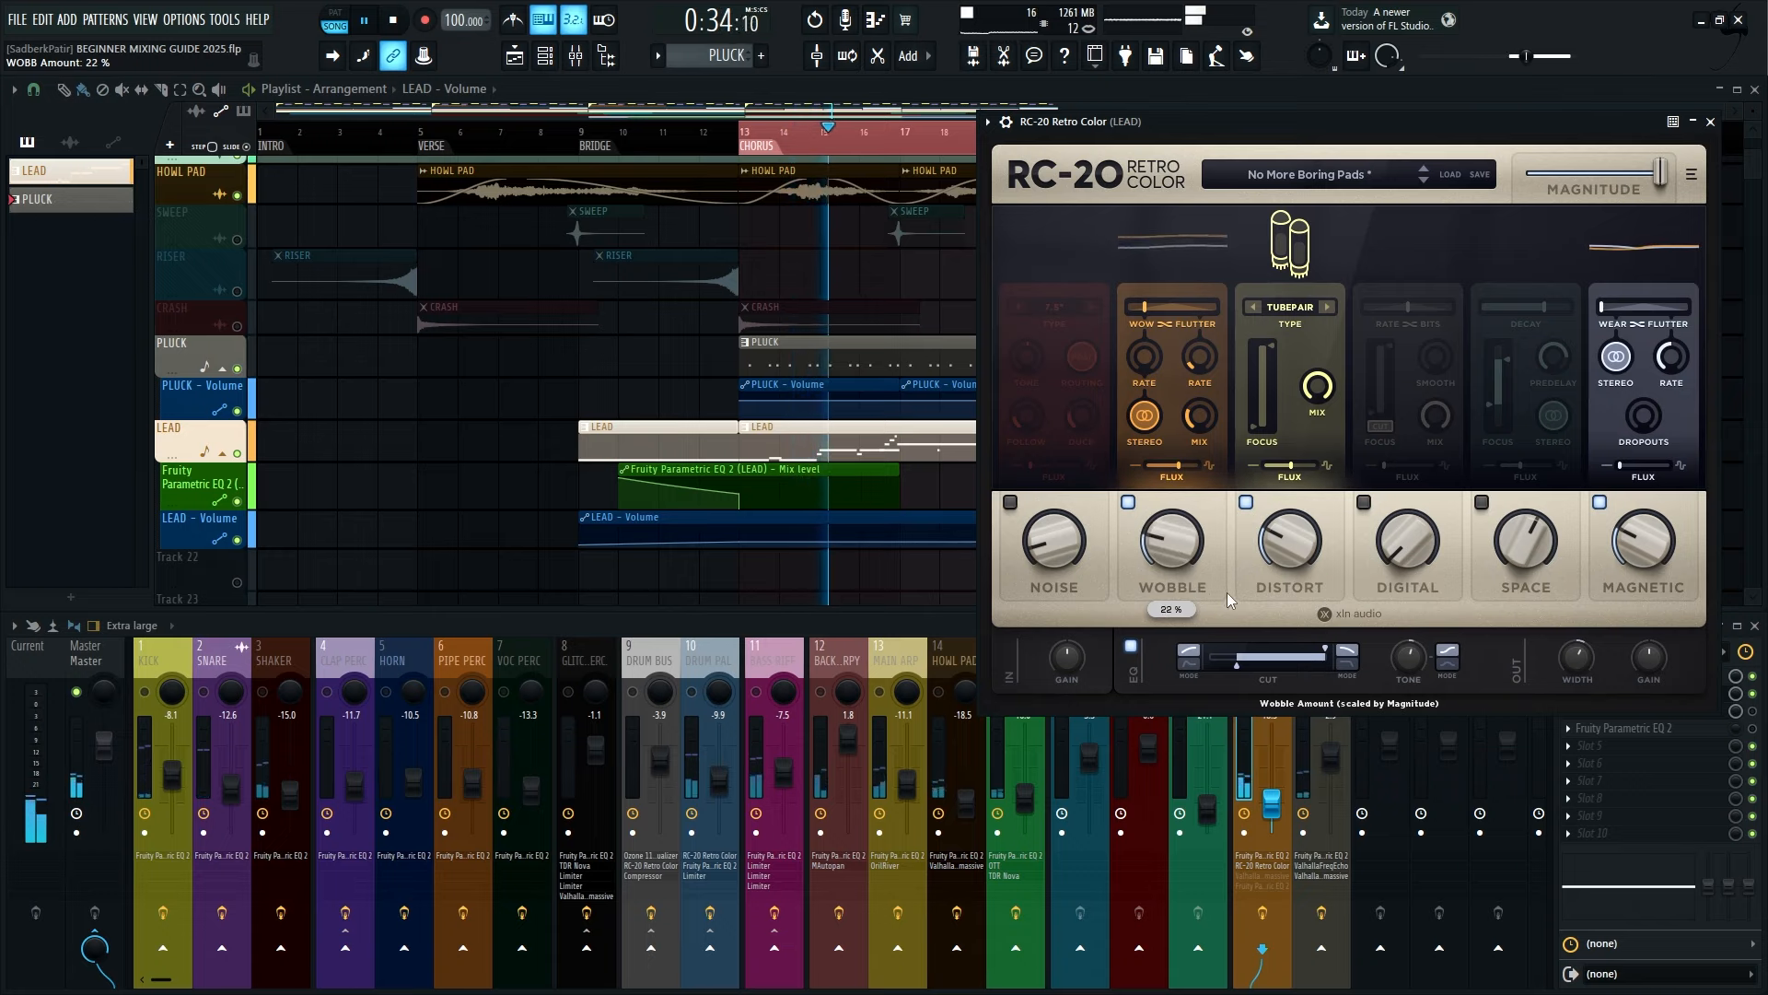
drag(1413, 667, 1412, 665)
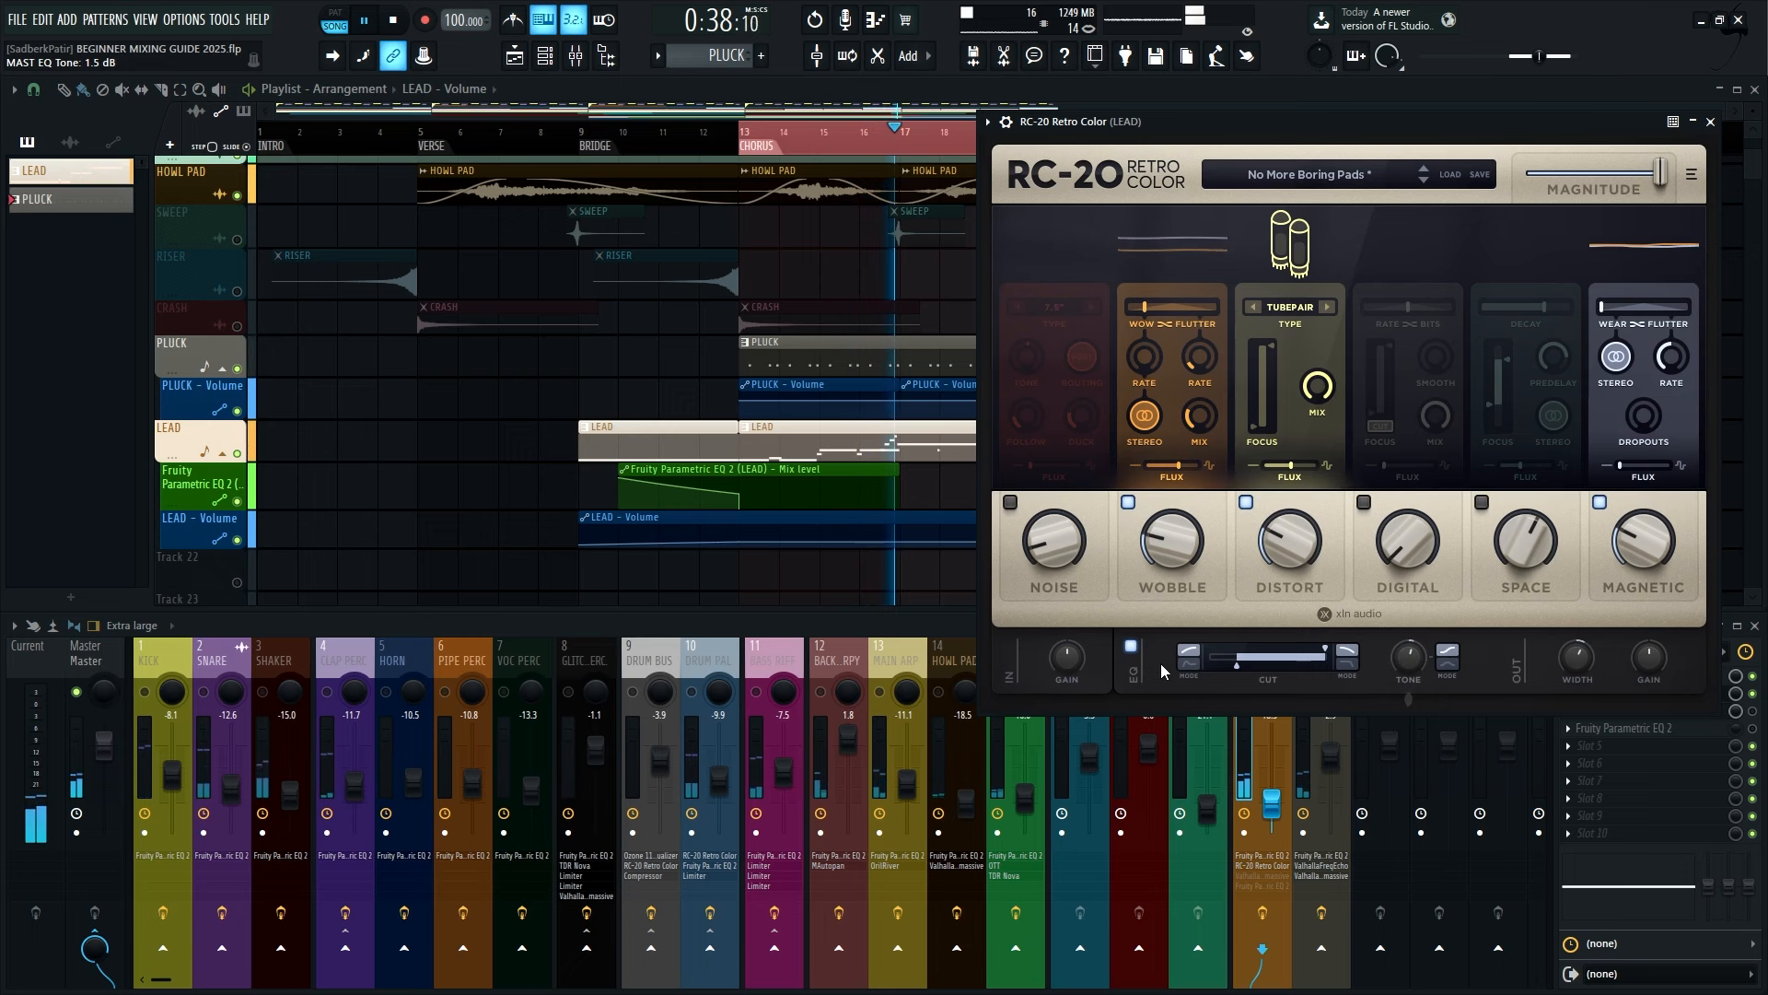
Set ValhallaSupermassive's mix to 14.0 % on LEAD and adjust its feedback while the chorus plays
mouse_move(1308, 563)
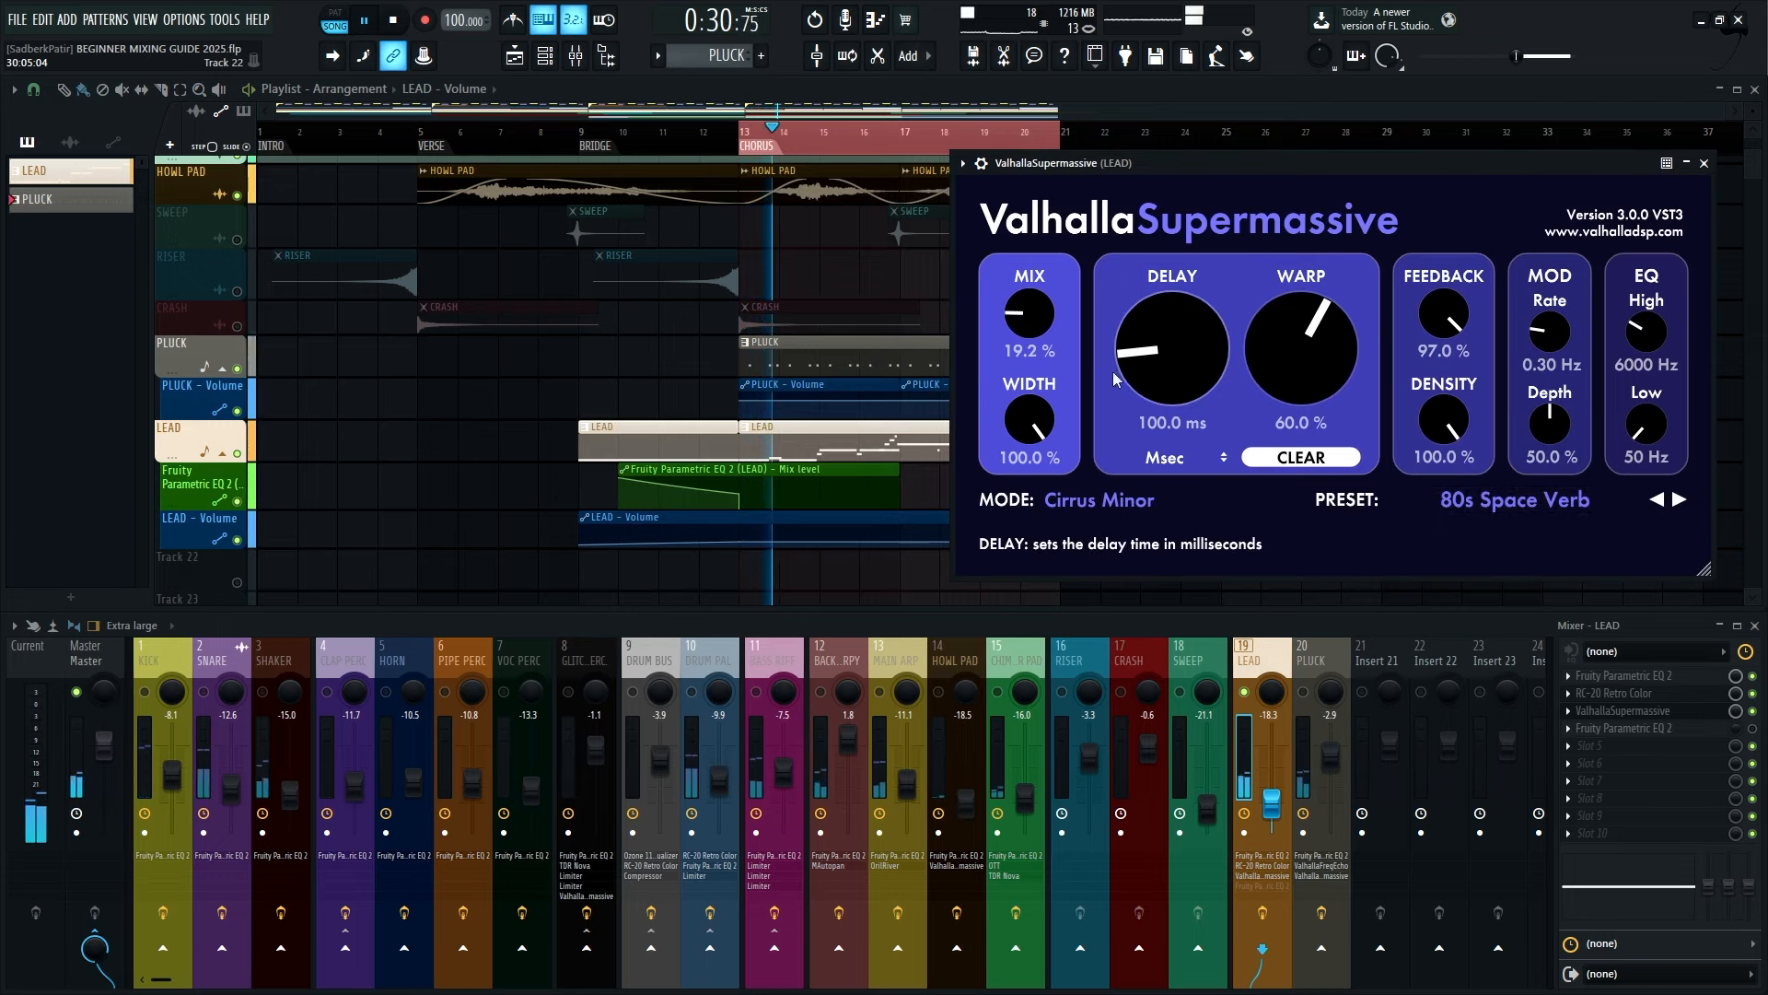
drag(1034, 328, 1036, 340)
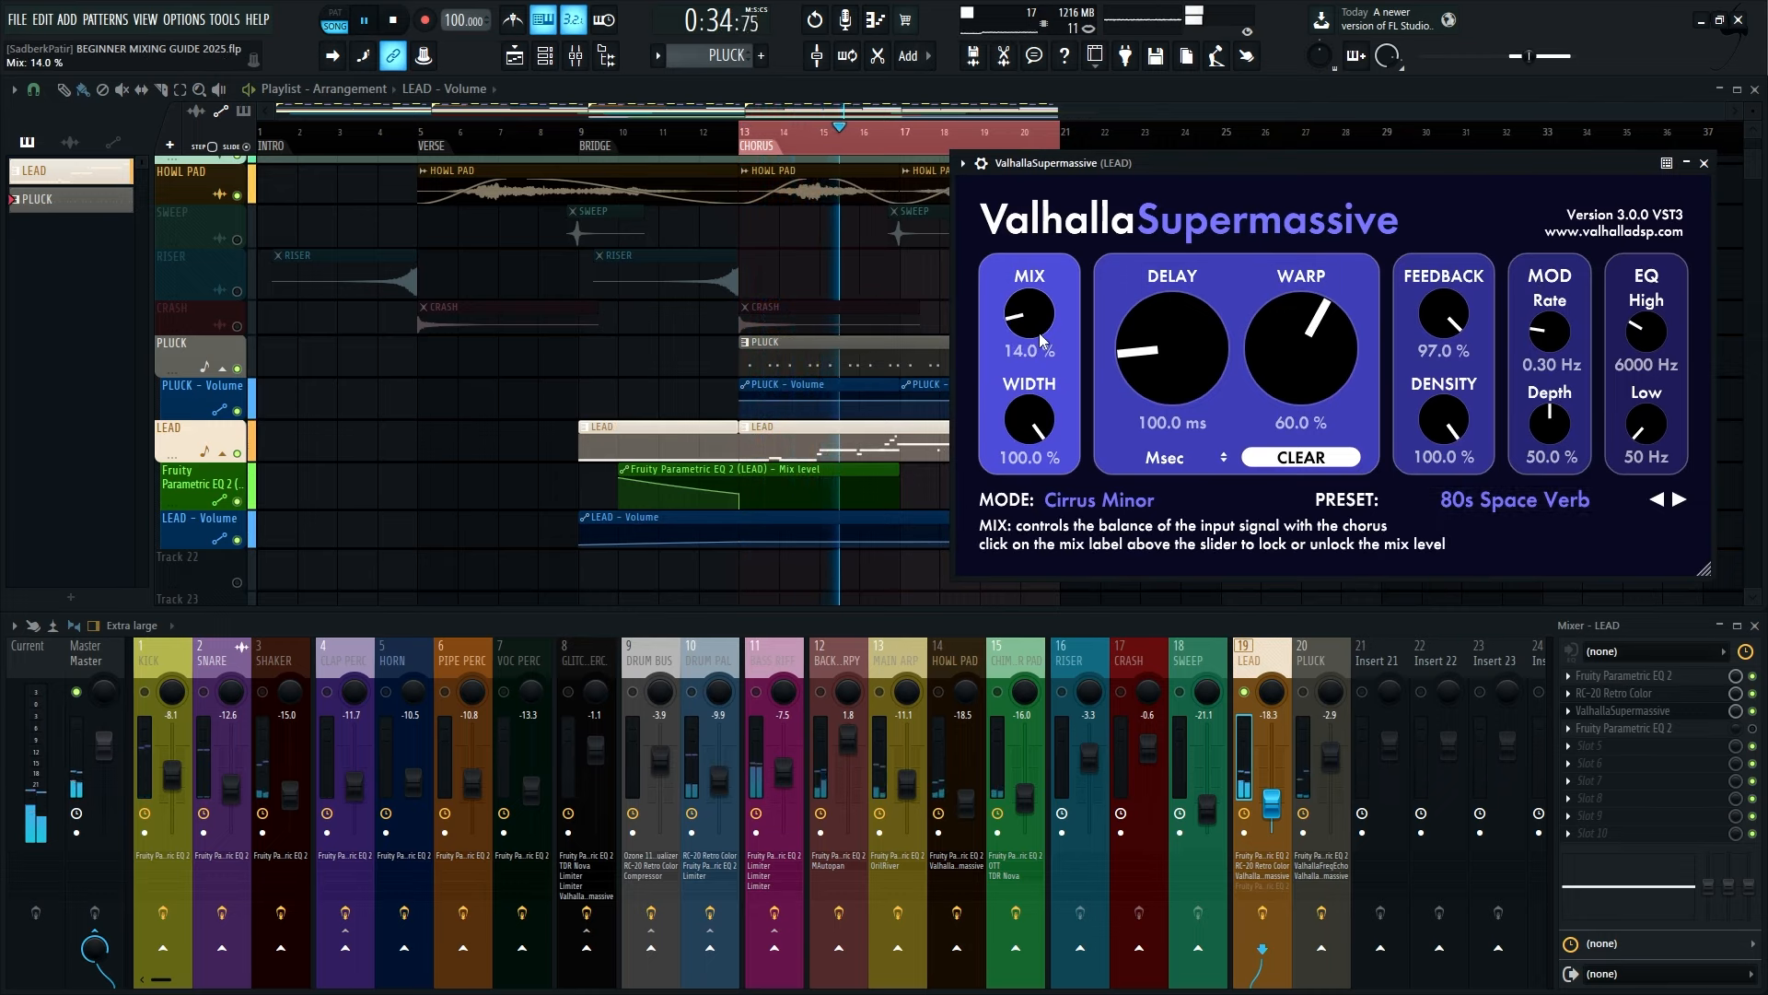
drag(1445, 318, 1467, 362)
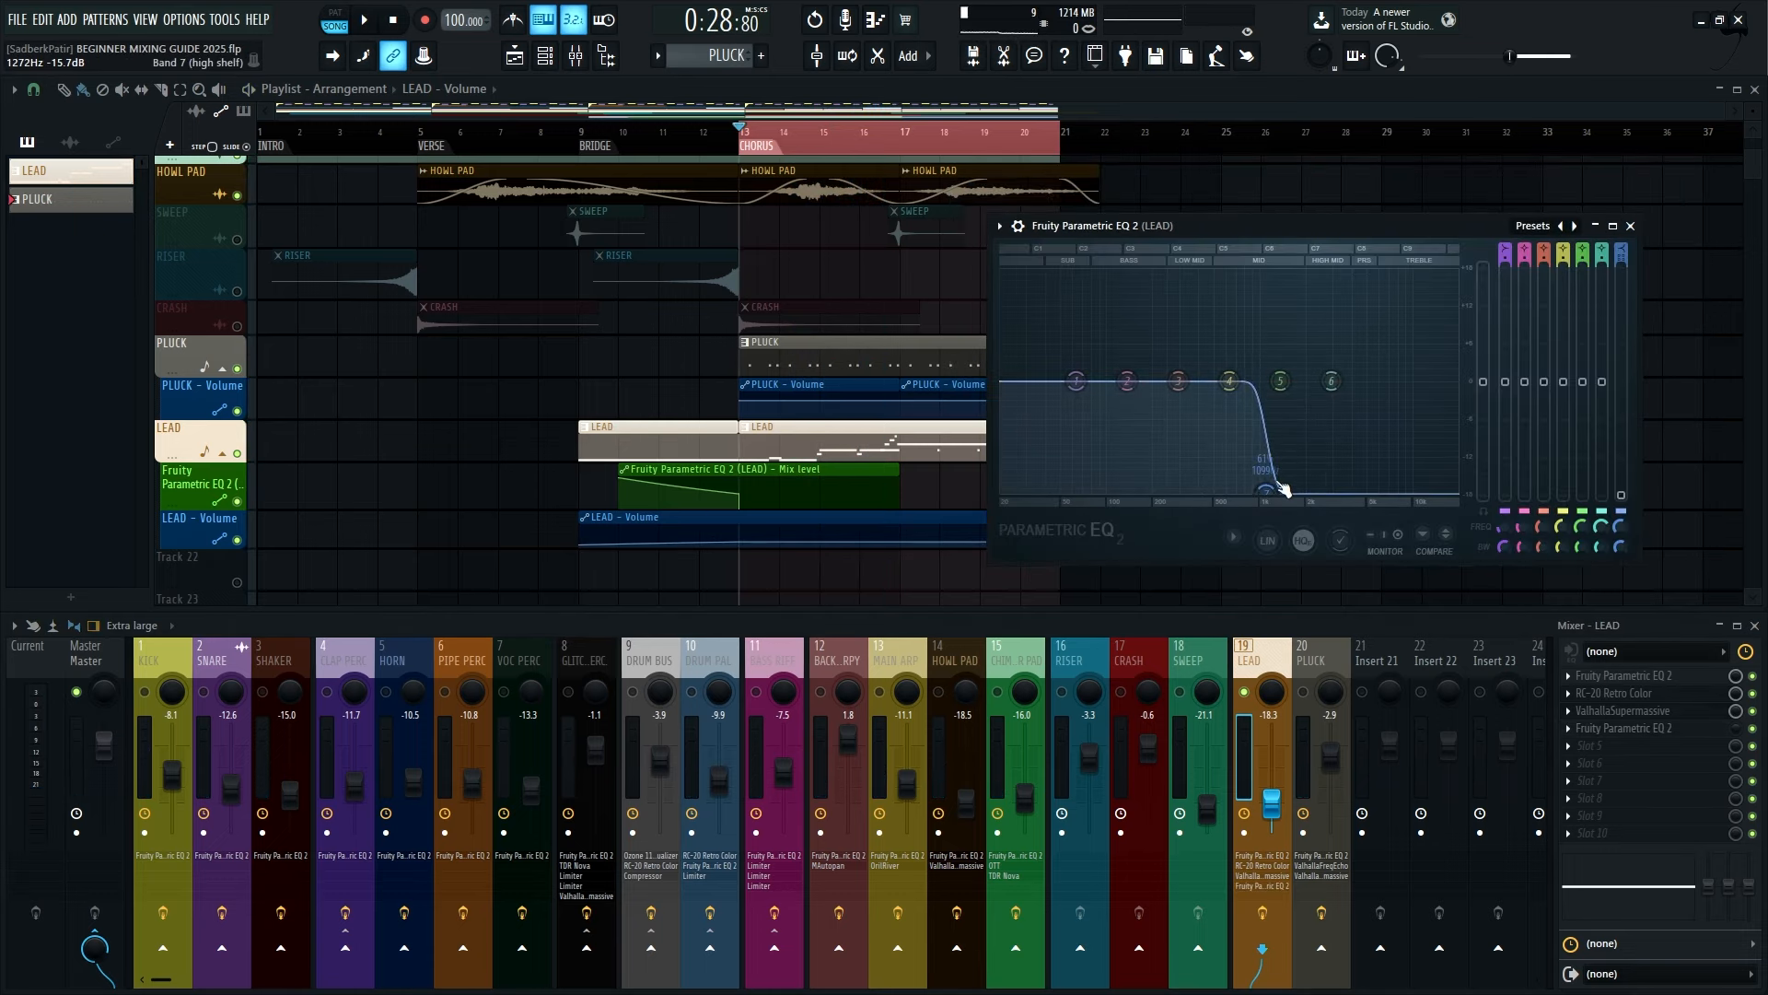
Play the bridge through LEAD's second Fruity Parametric EQ 2 to check its automated high cut
click(594, 136)
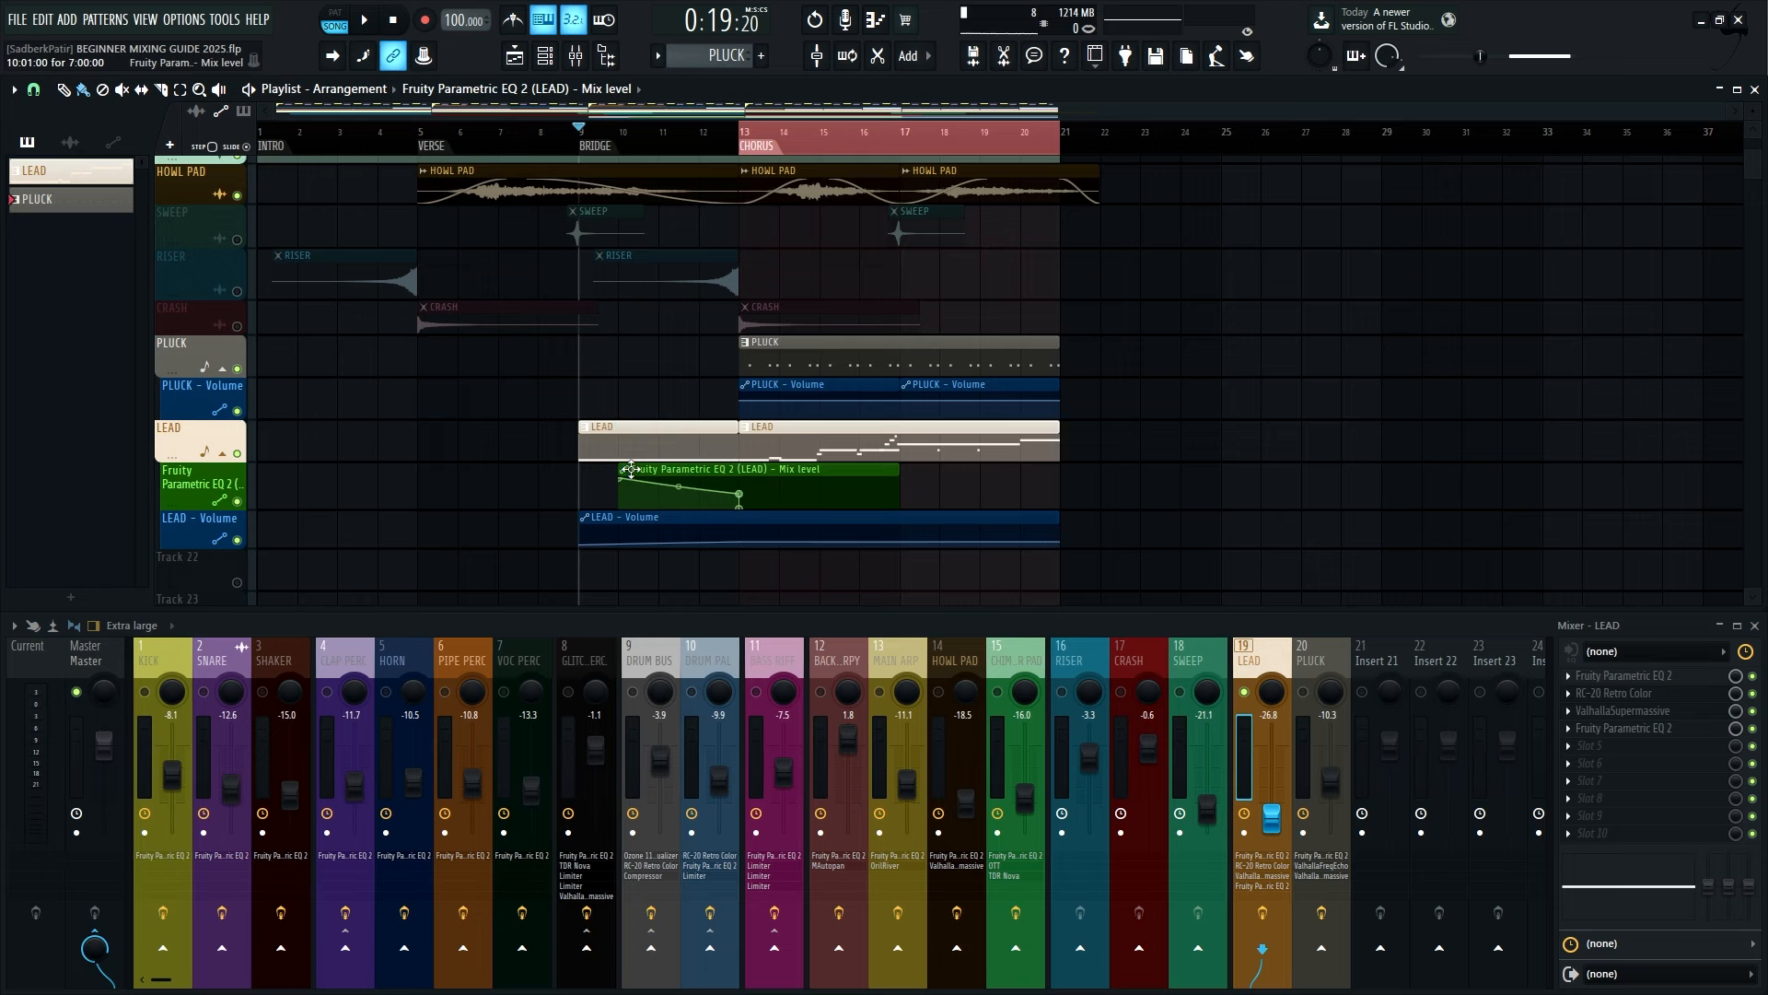
key(space)
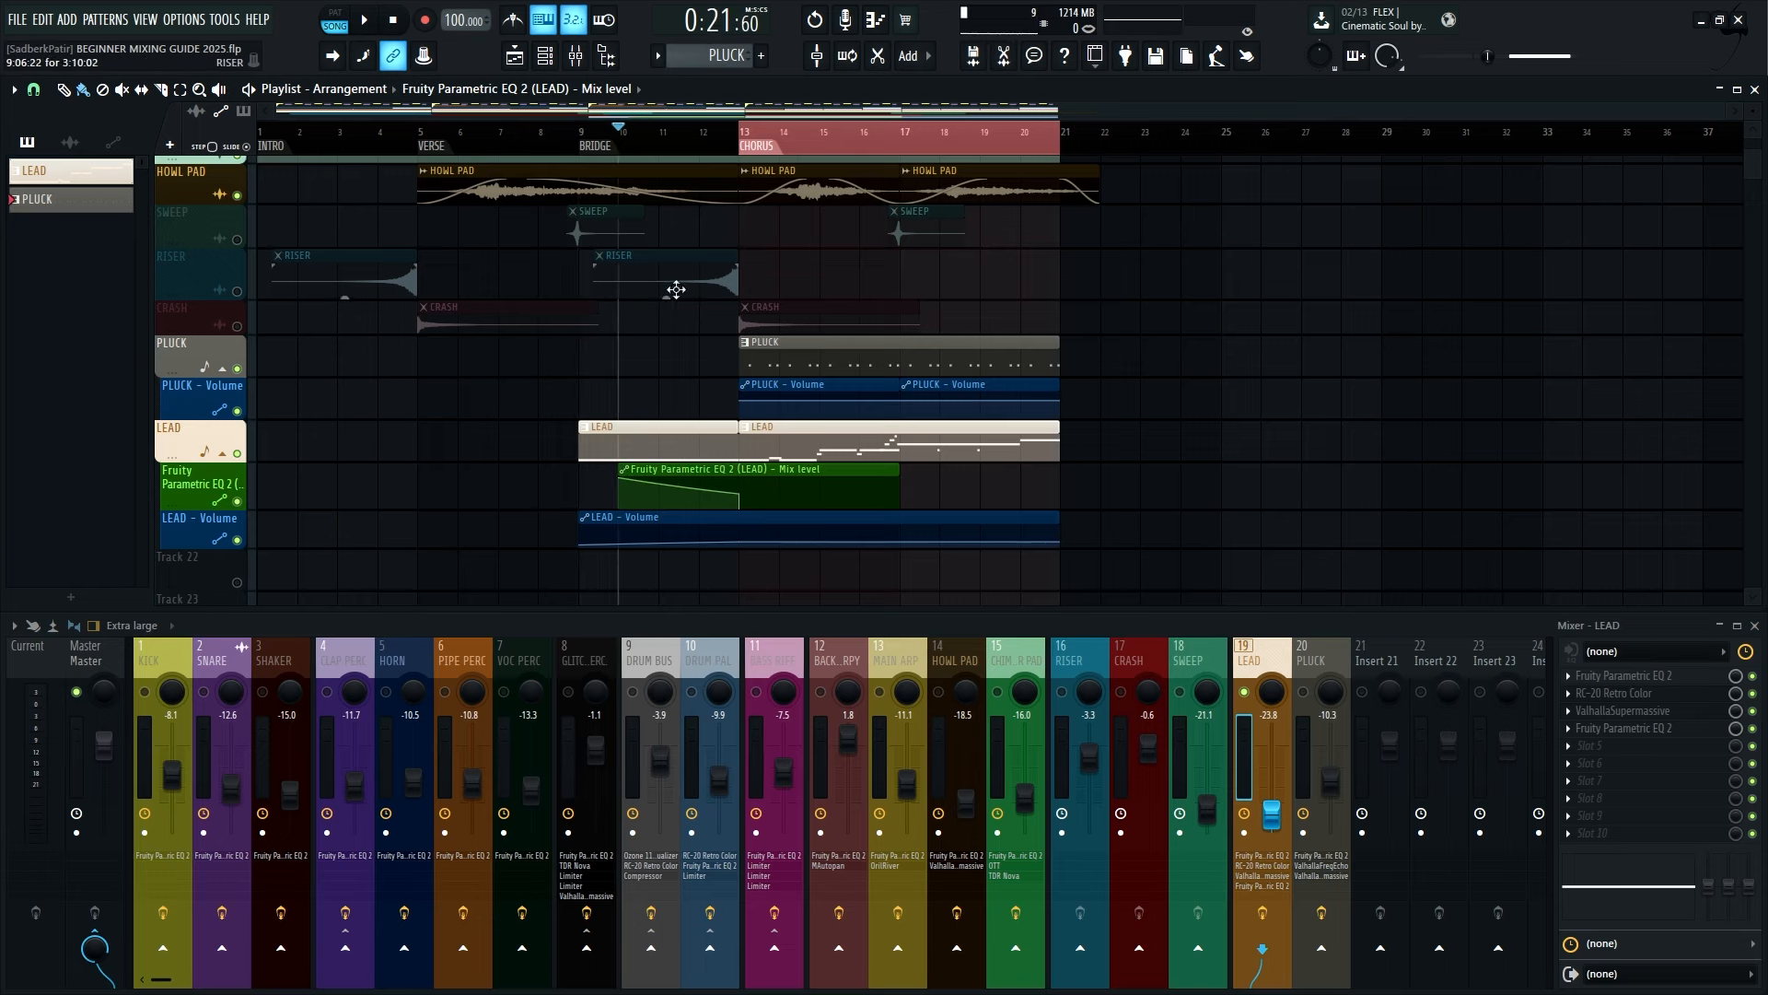
click(1696, 730)
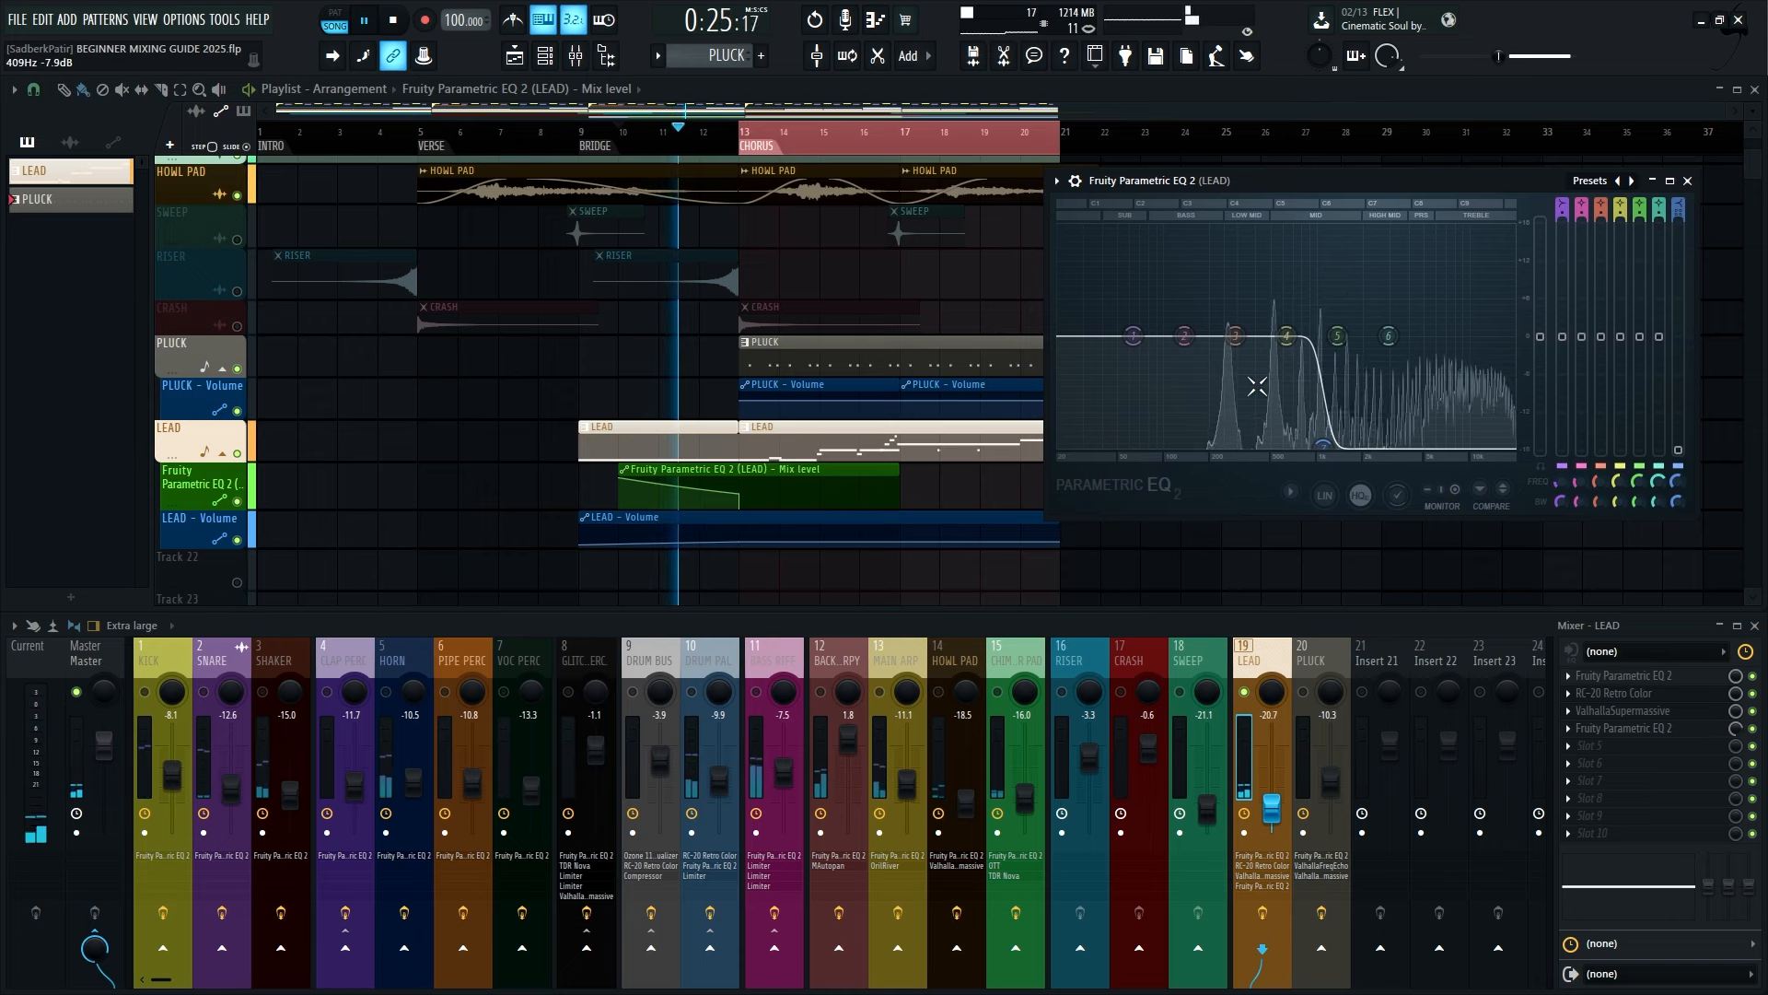
key(space)
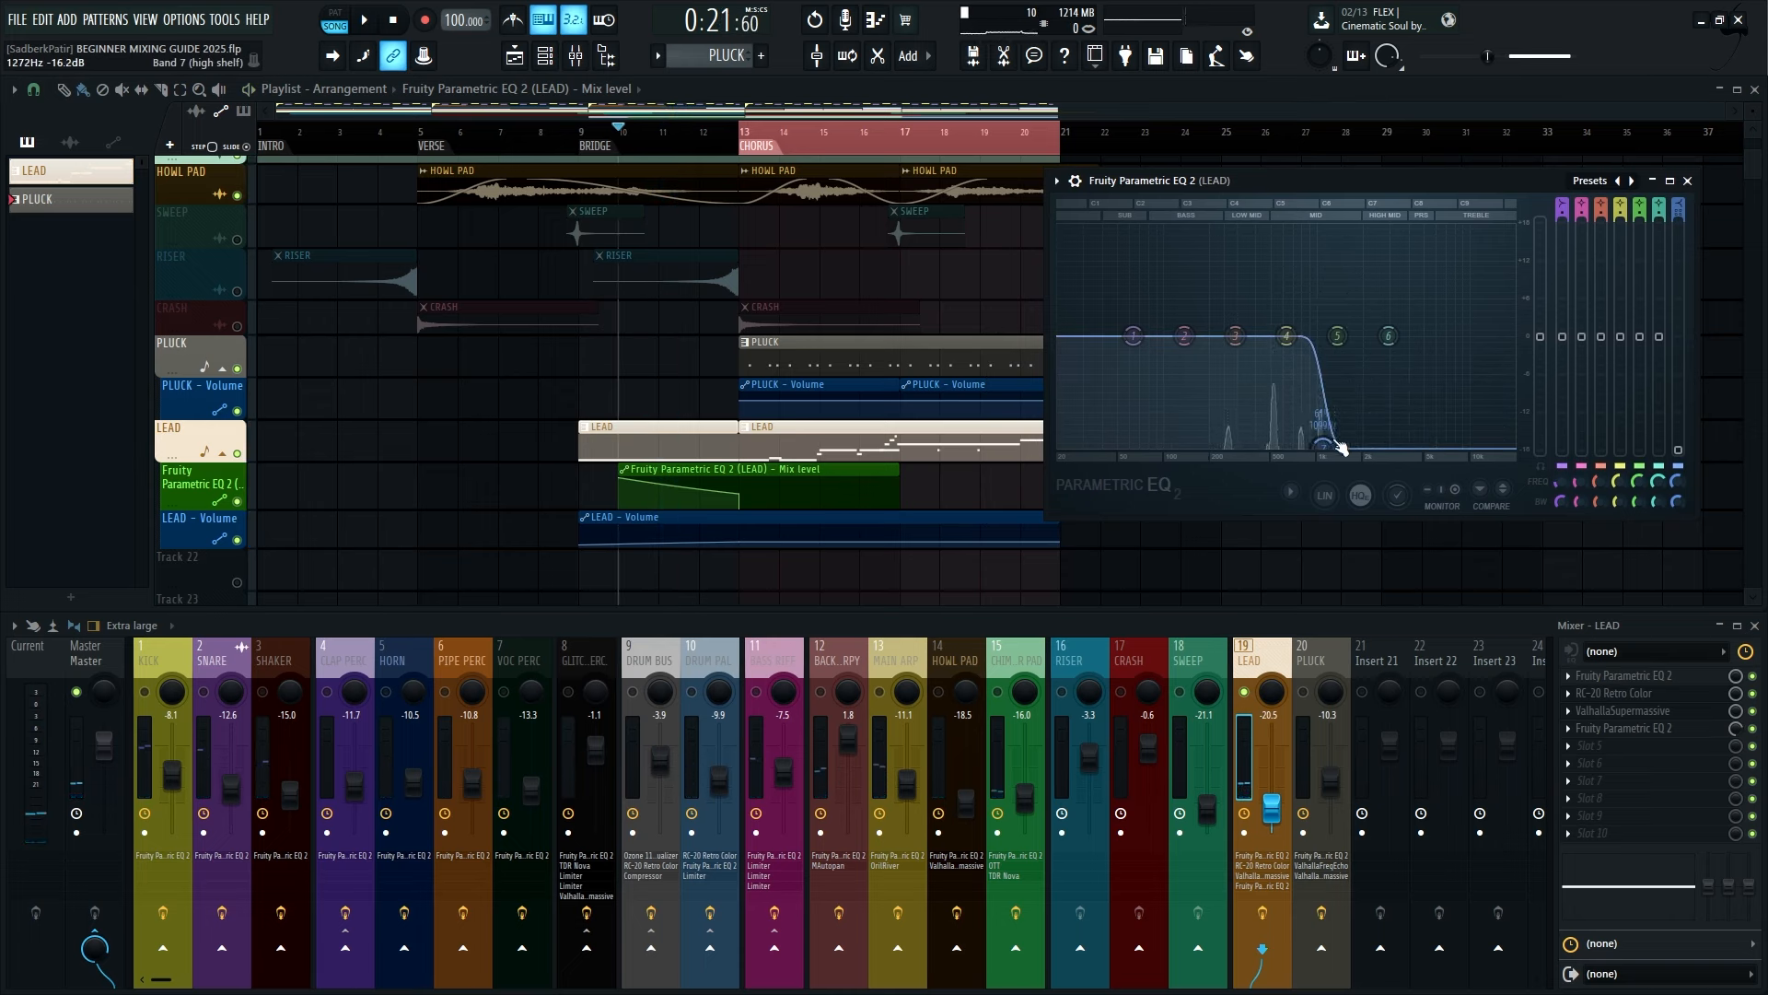
Fine-tune band 7's high cut on LEAD's second EQ, replay the bridge through it, and close the EQ
mouse_move(1329, 442)
mouse_down()
mouse_move(1478, 444)
mouse_move(1326, 443)
mouse_up()
key(space)
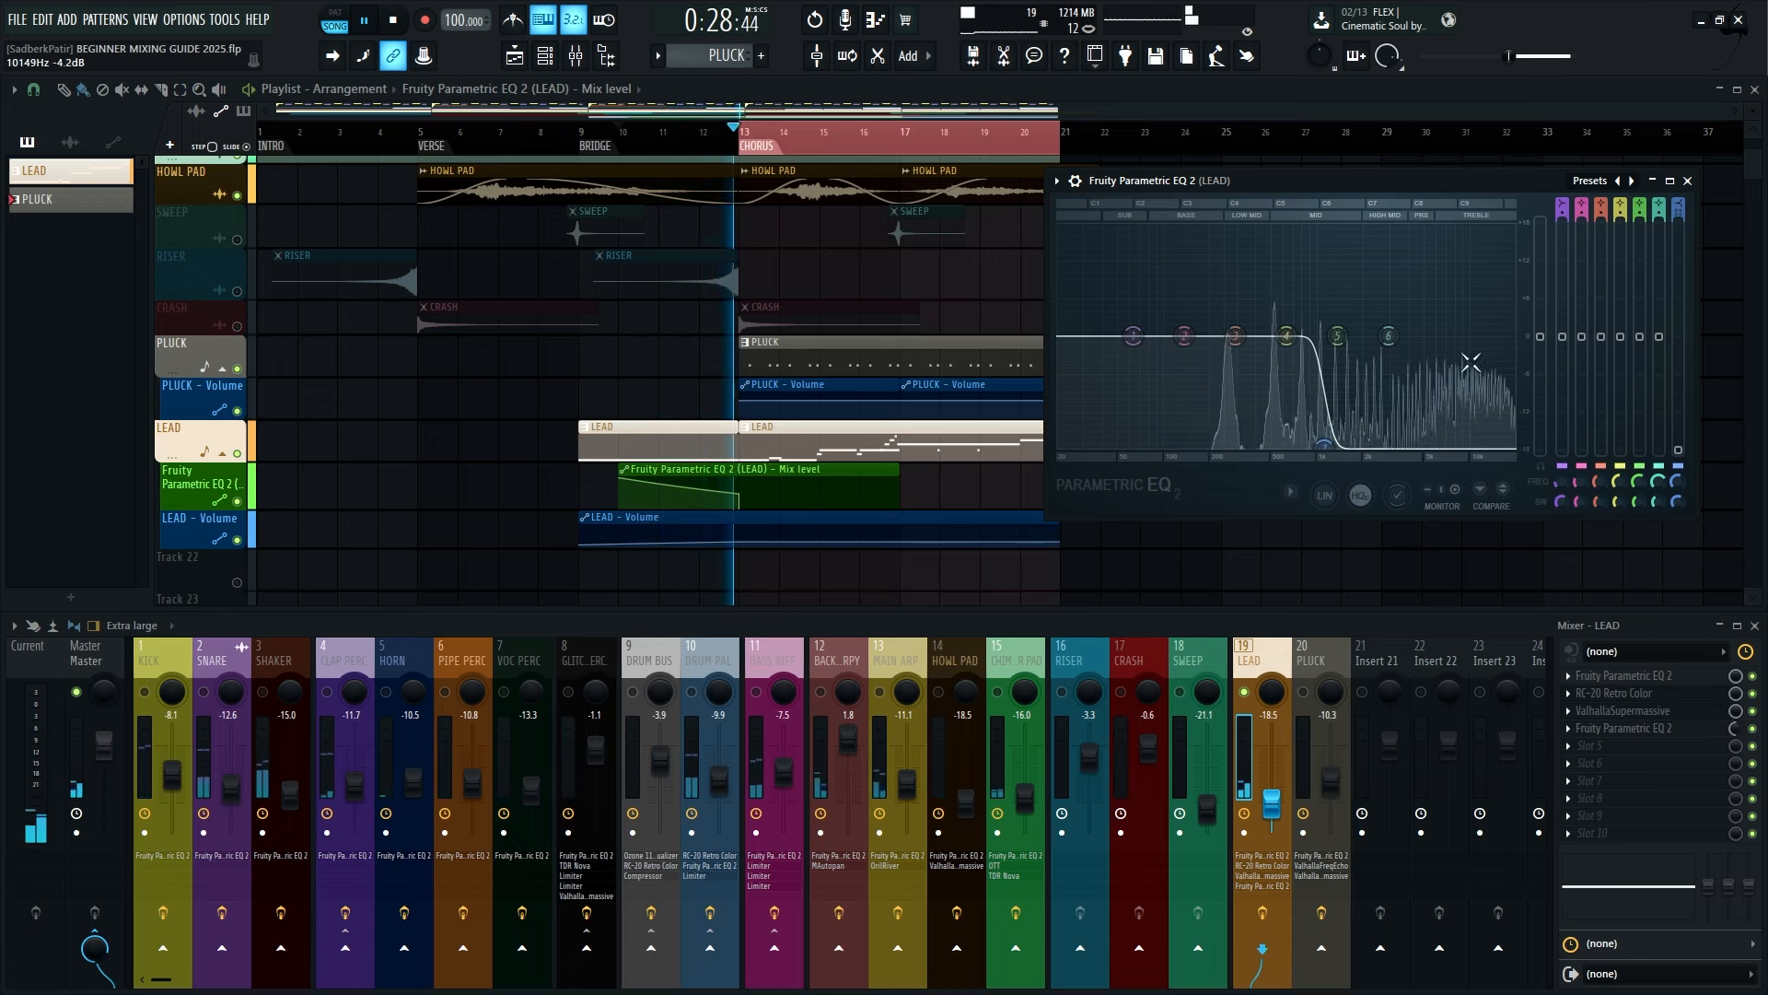
key(space)
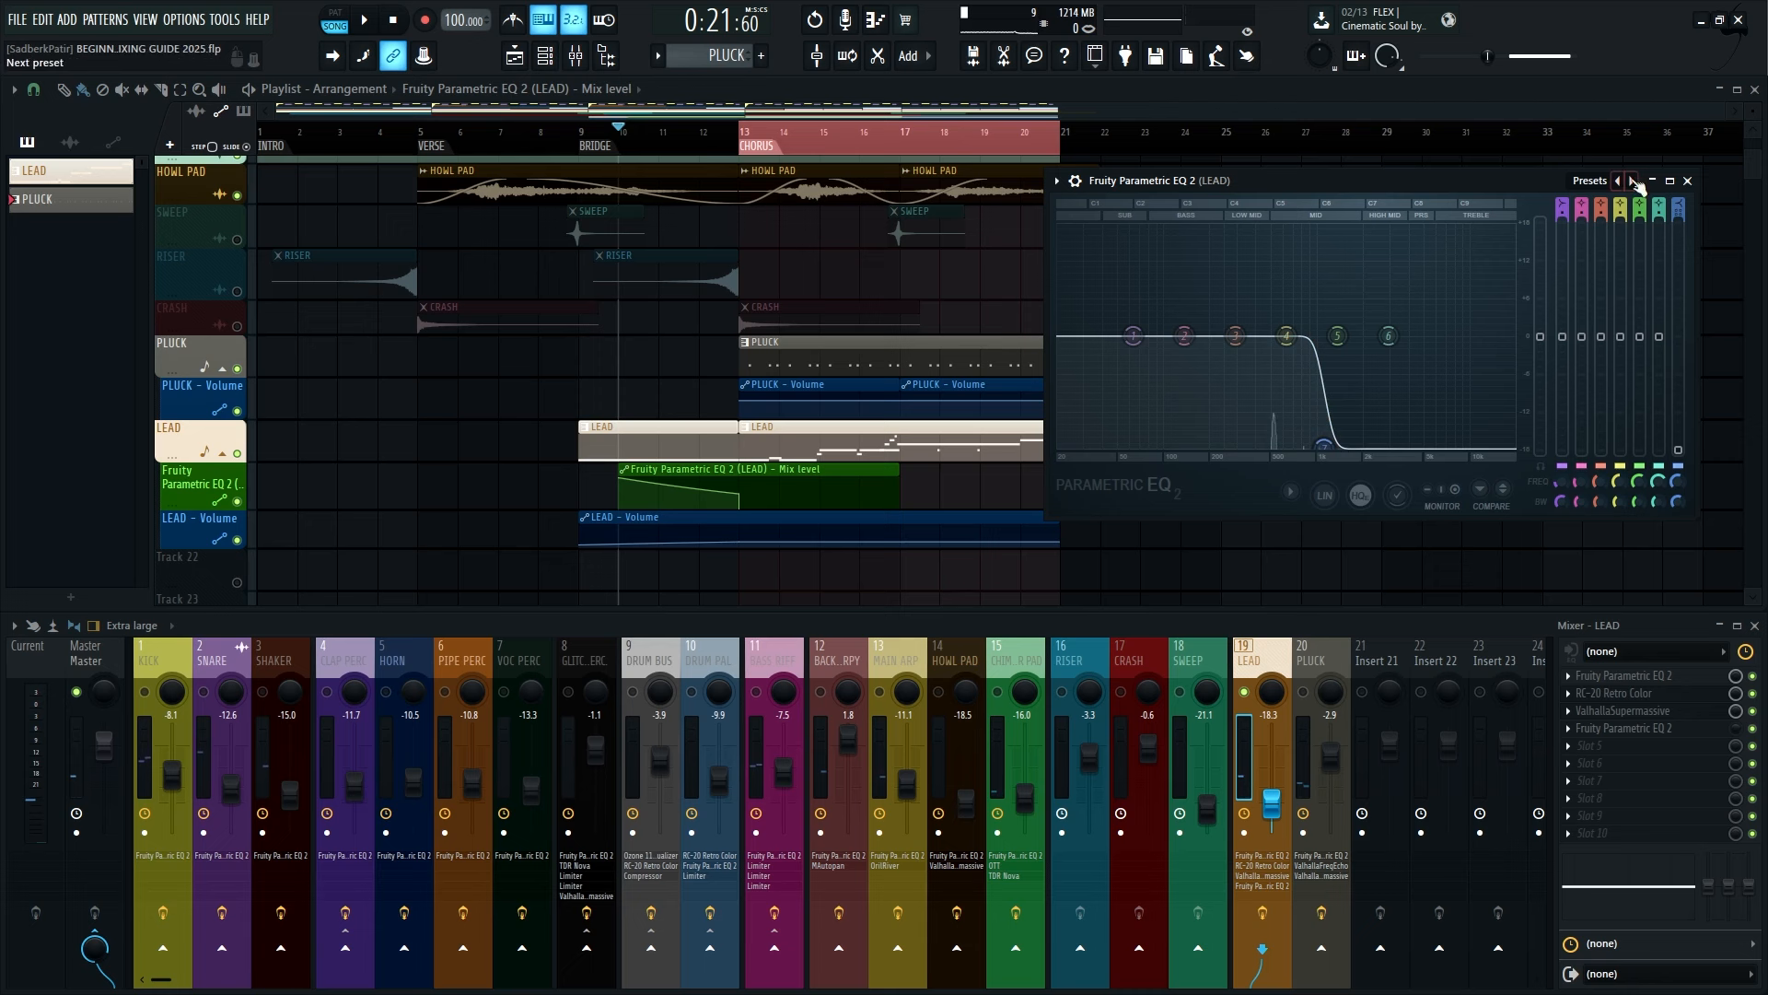
click(1687, 181)
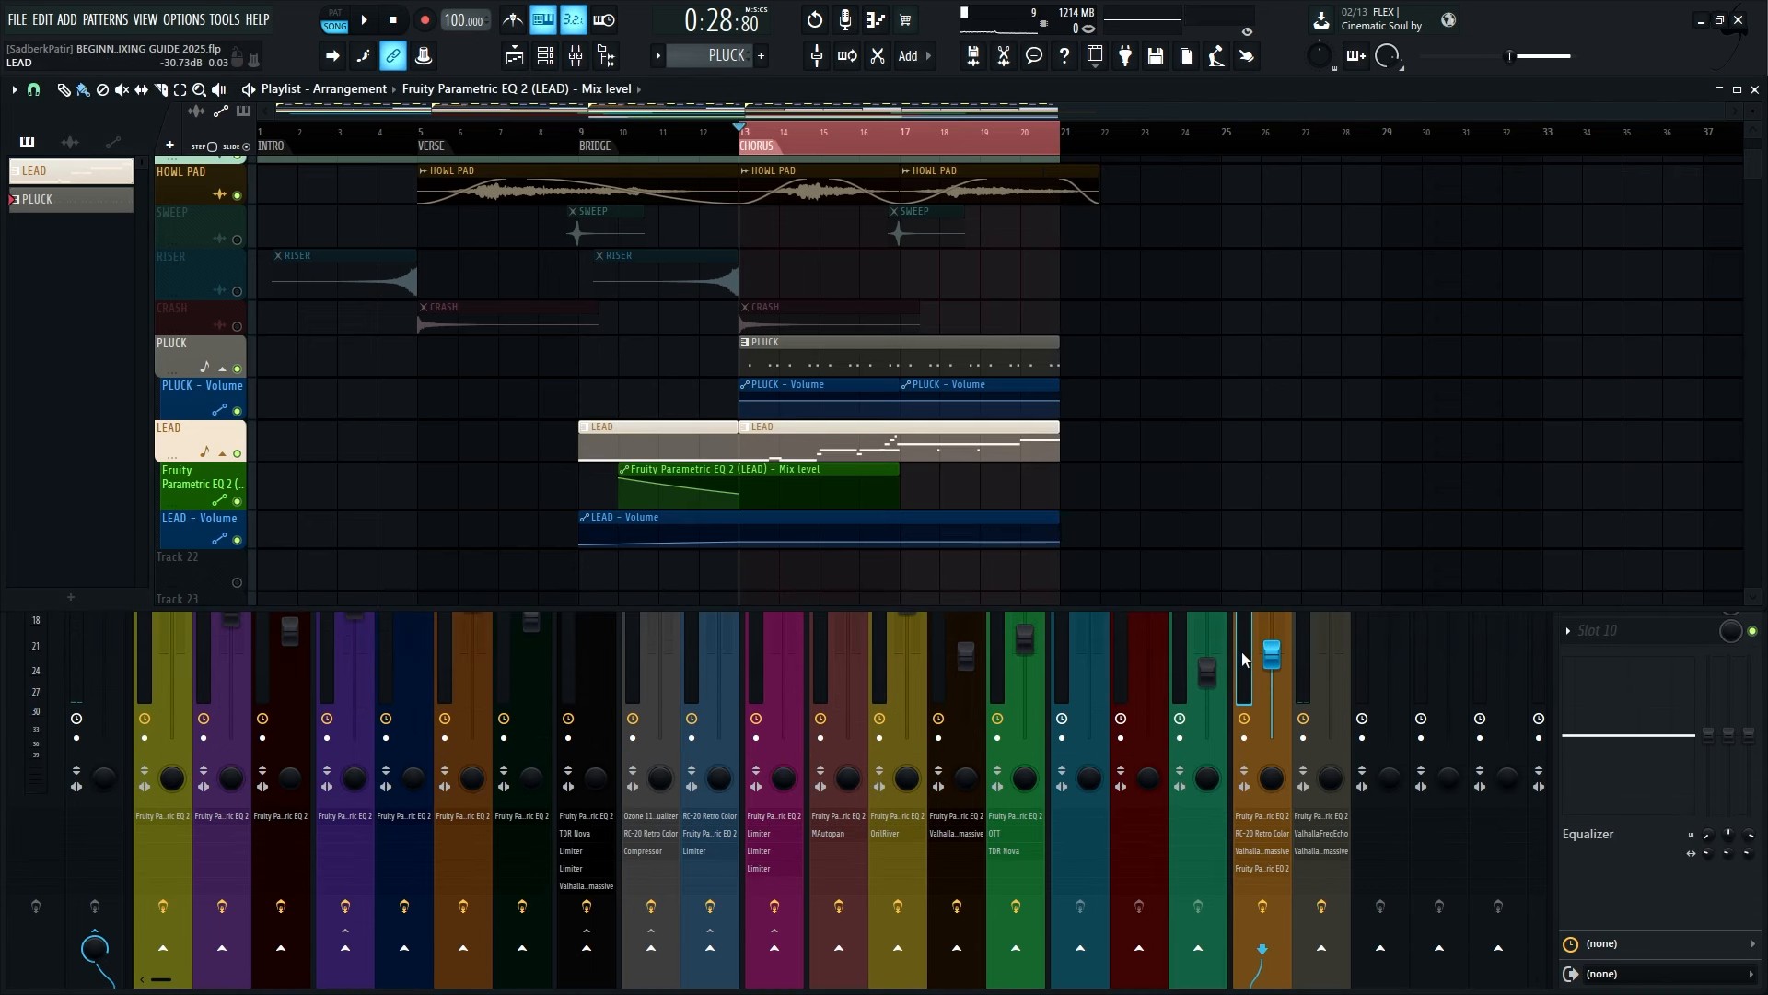
Play the chorus with the mixer enlarged to compare LEAD's level with the other tracks
click(1243, 658)
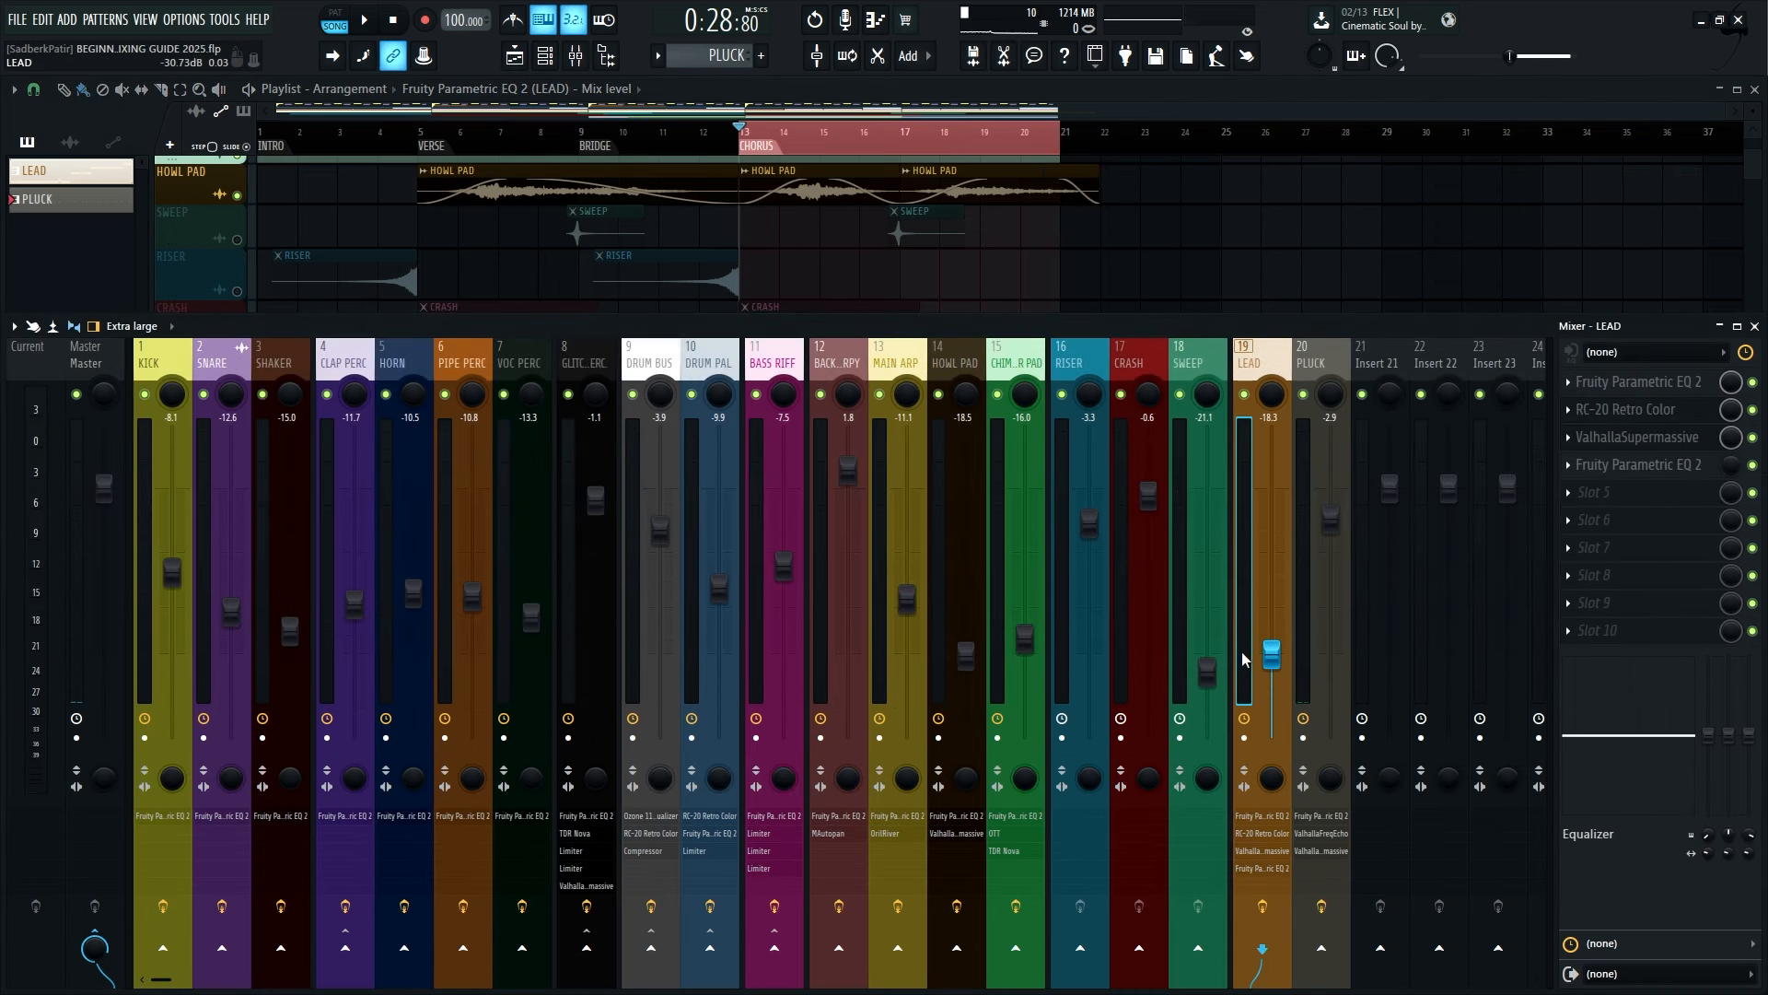
key(space)
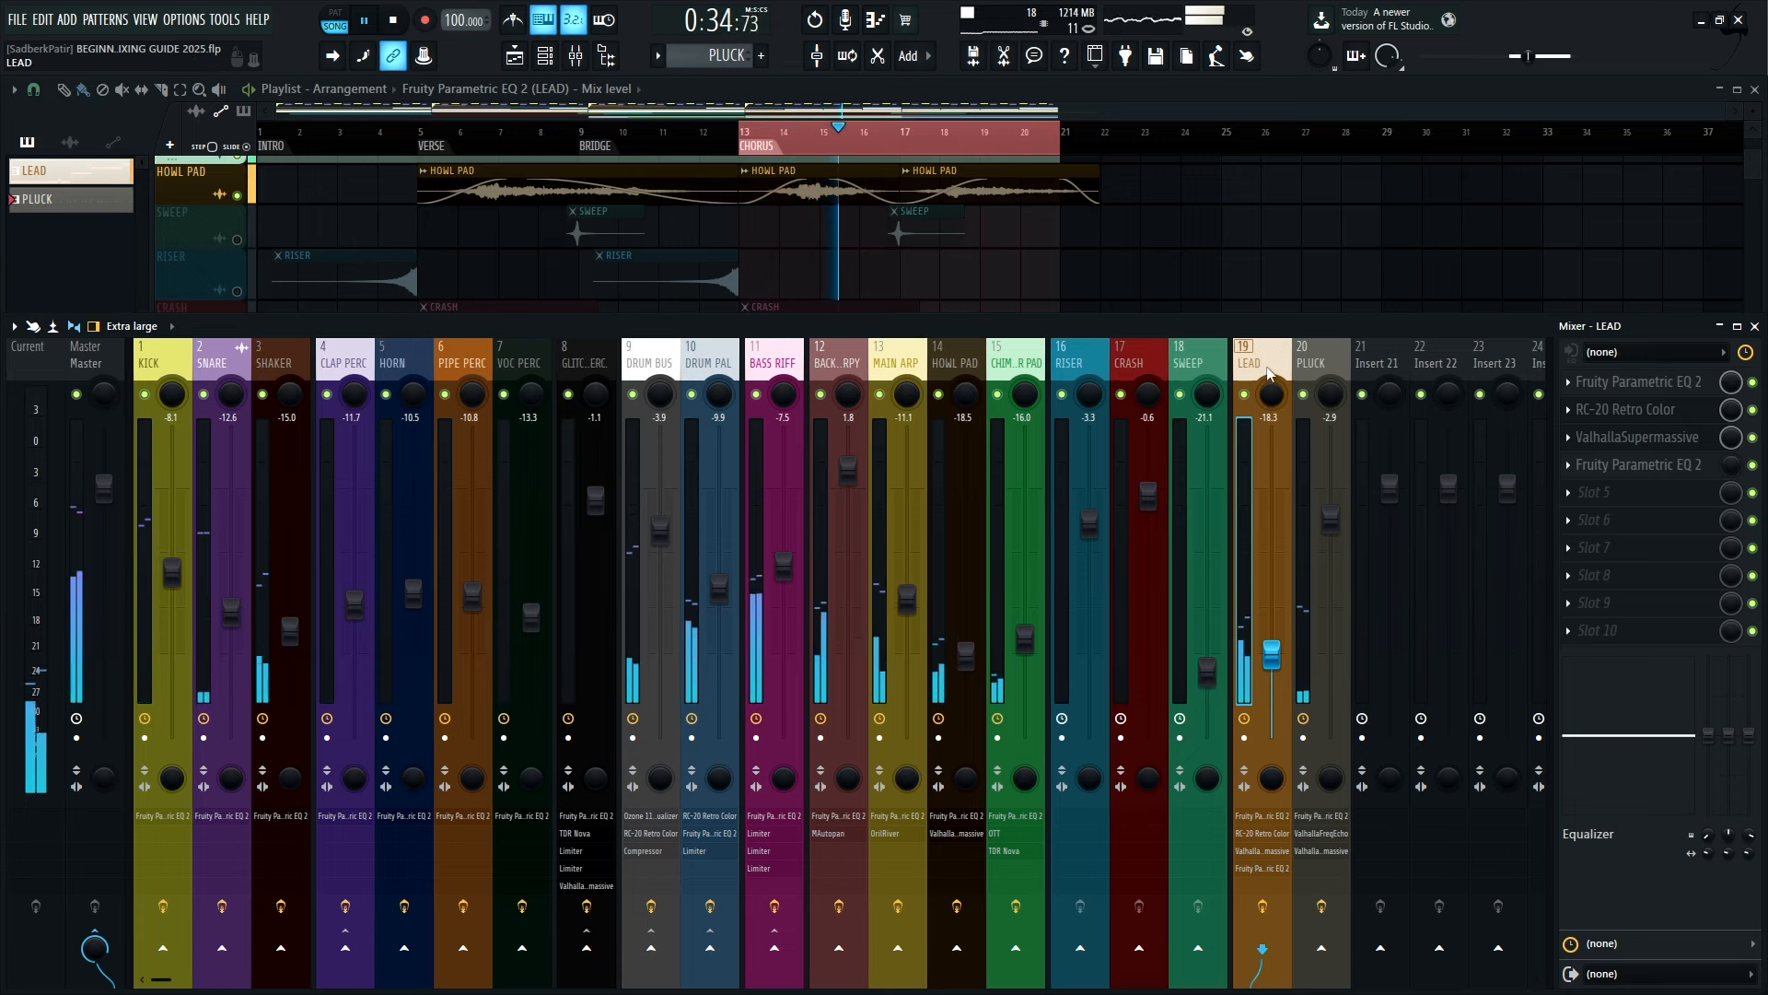
key(space)
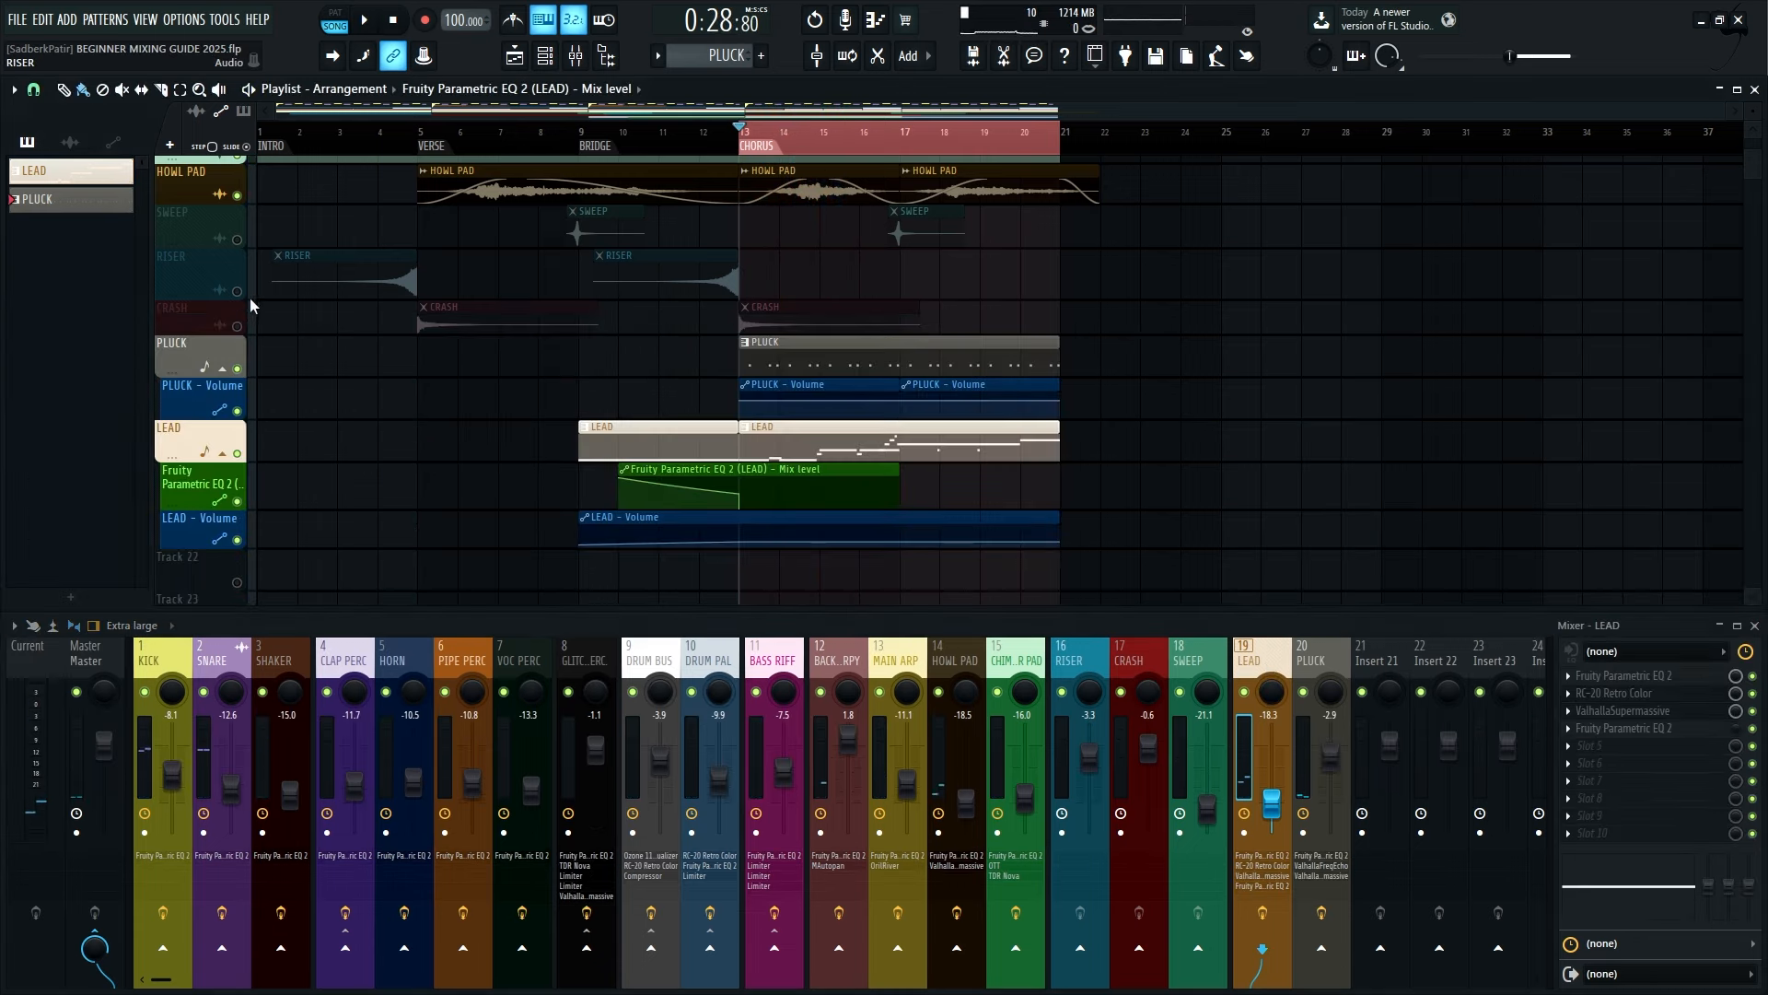
Unmute the RISER, CRASH and SWEEP tracks in the playlist and select RISER's mixer track
click(238, 292)
click(238, 327)
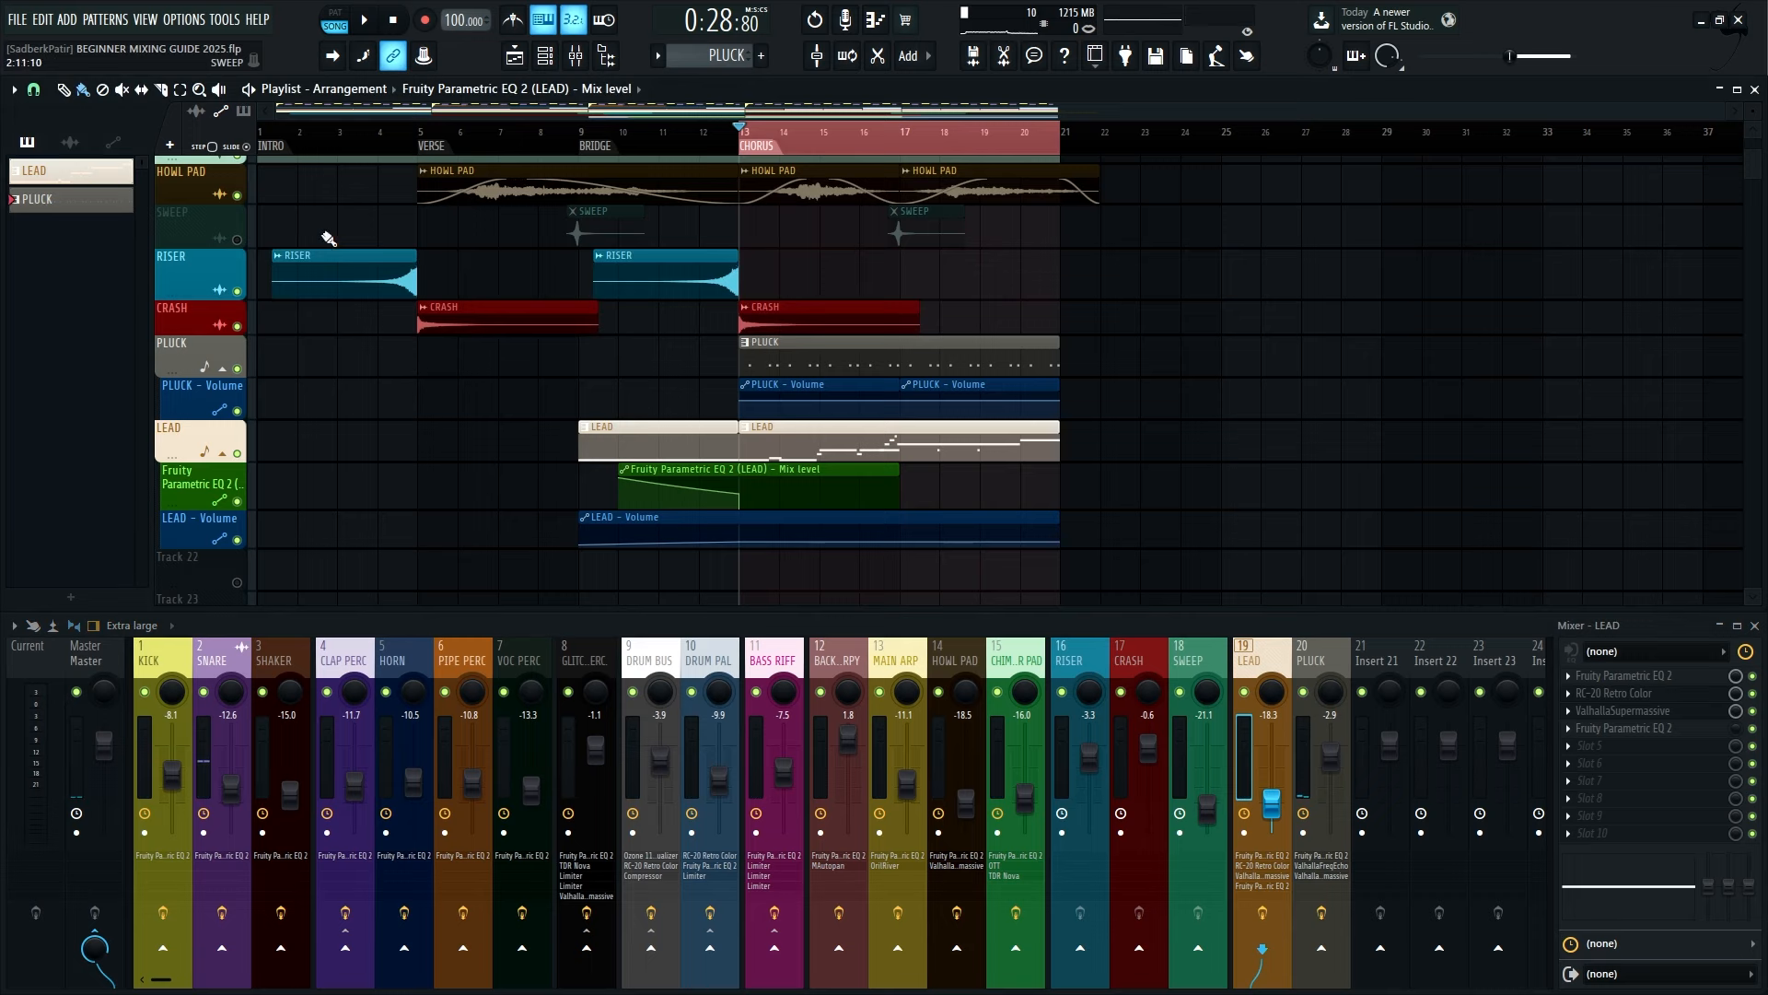
click(238, 241)
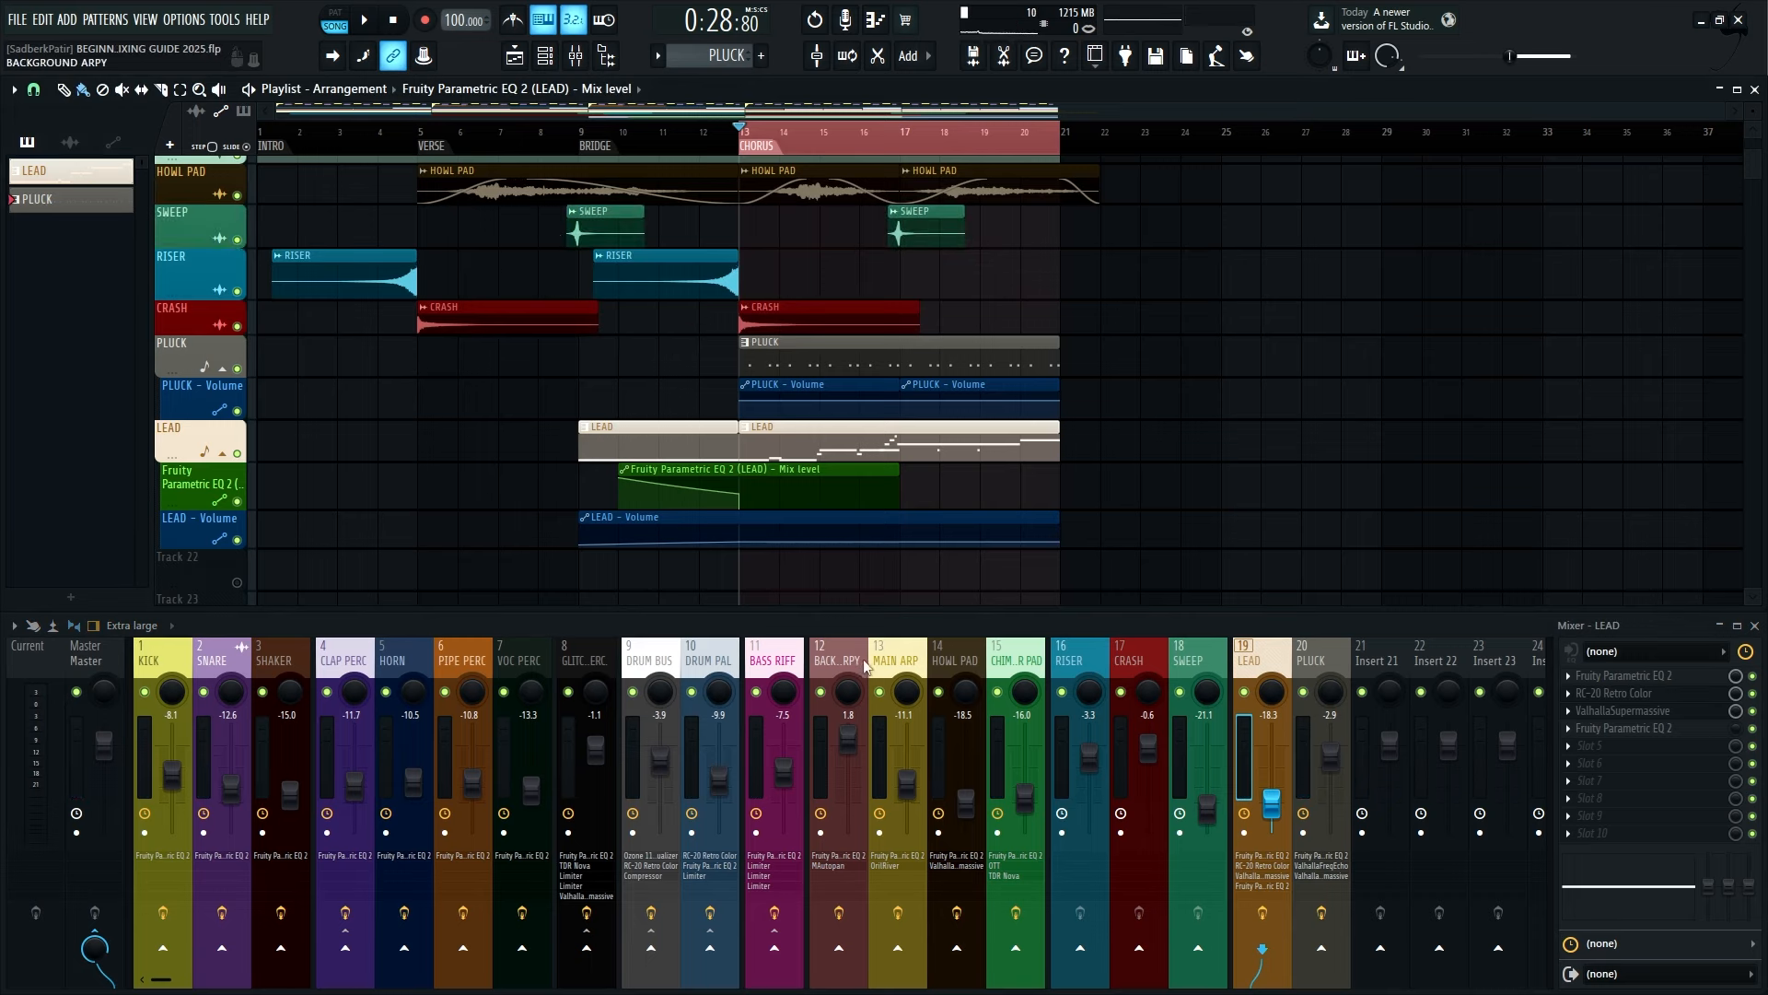
click(1087, 658)
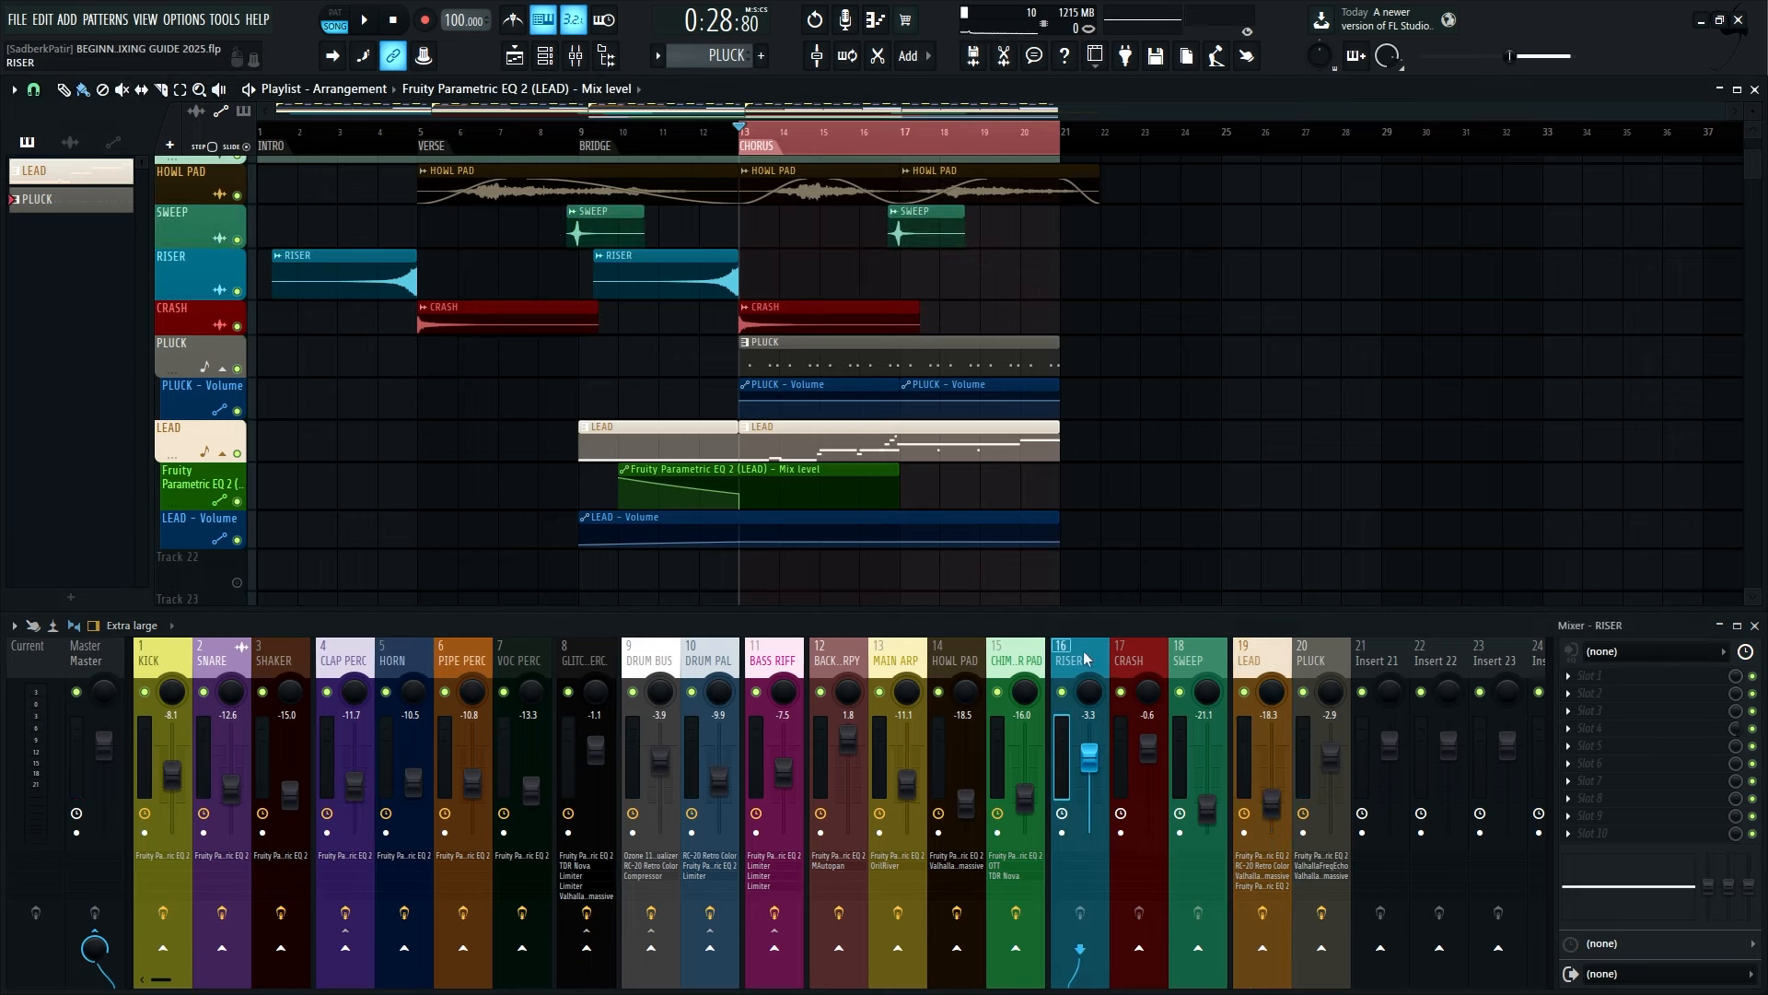
Remove the separator beside LEAD's mixer track and restore it
right_click(1248, 660)
click(1320, 835)
right_click(1259, 661)
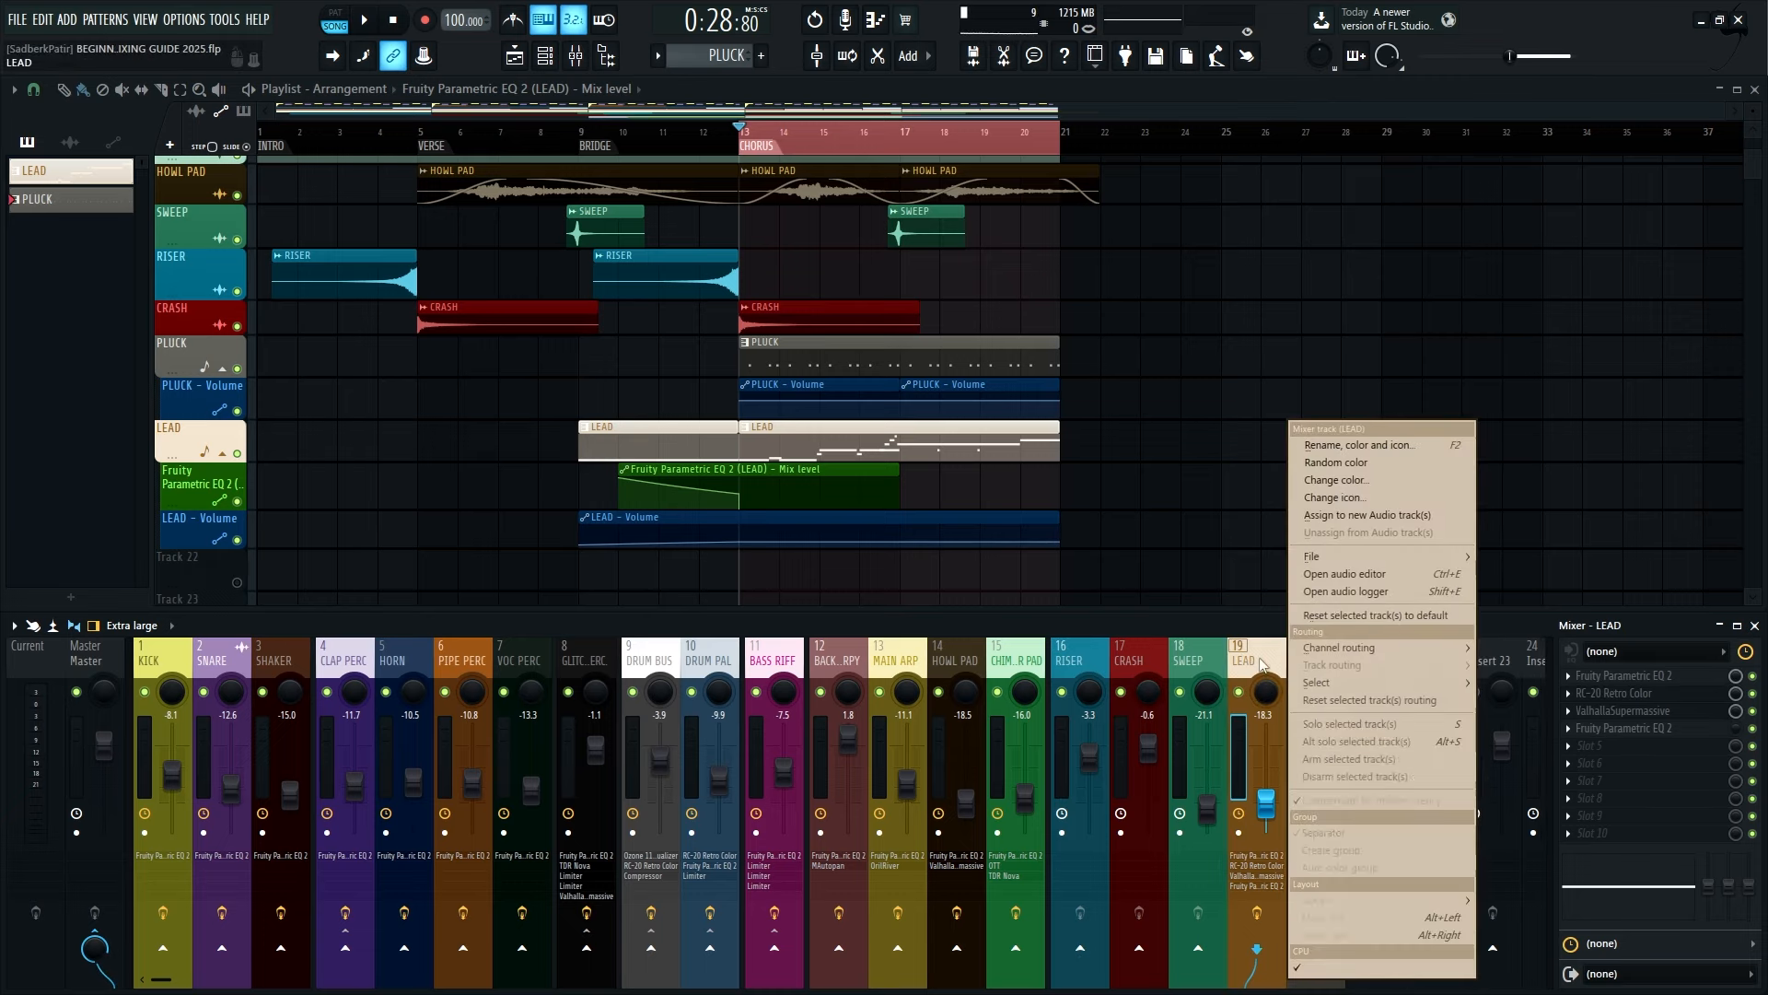
click(1353, 833)
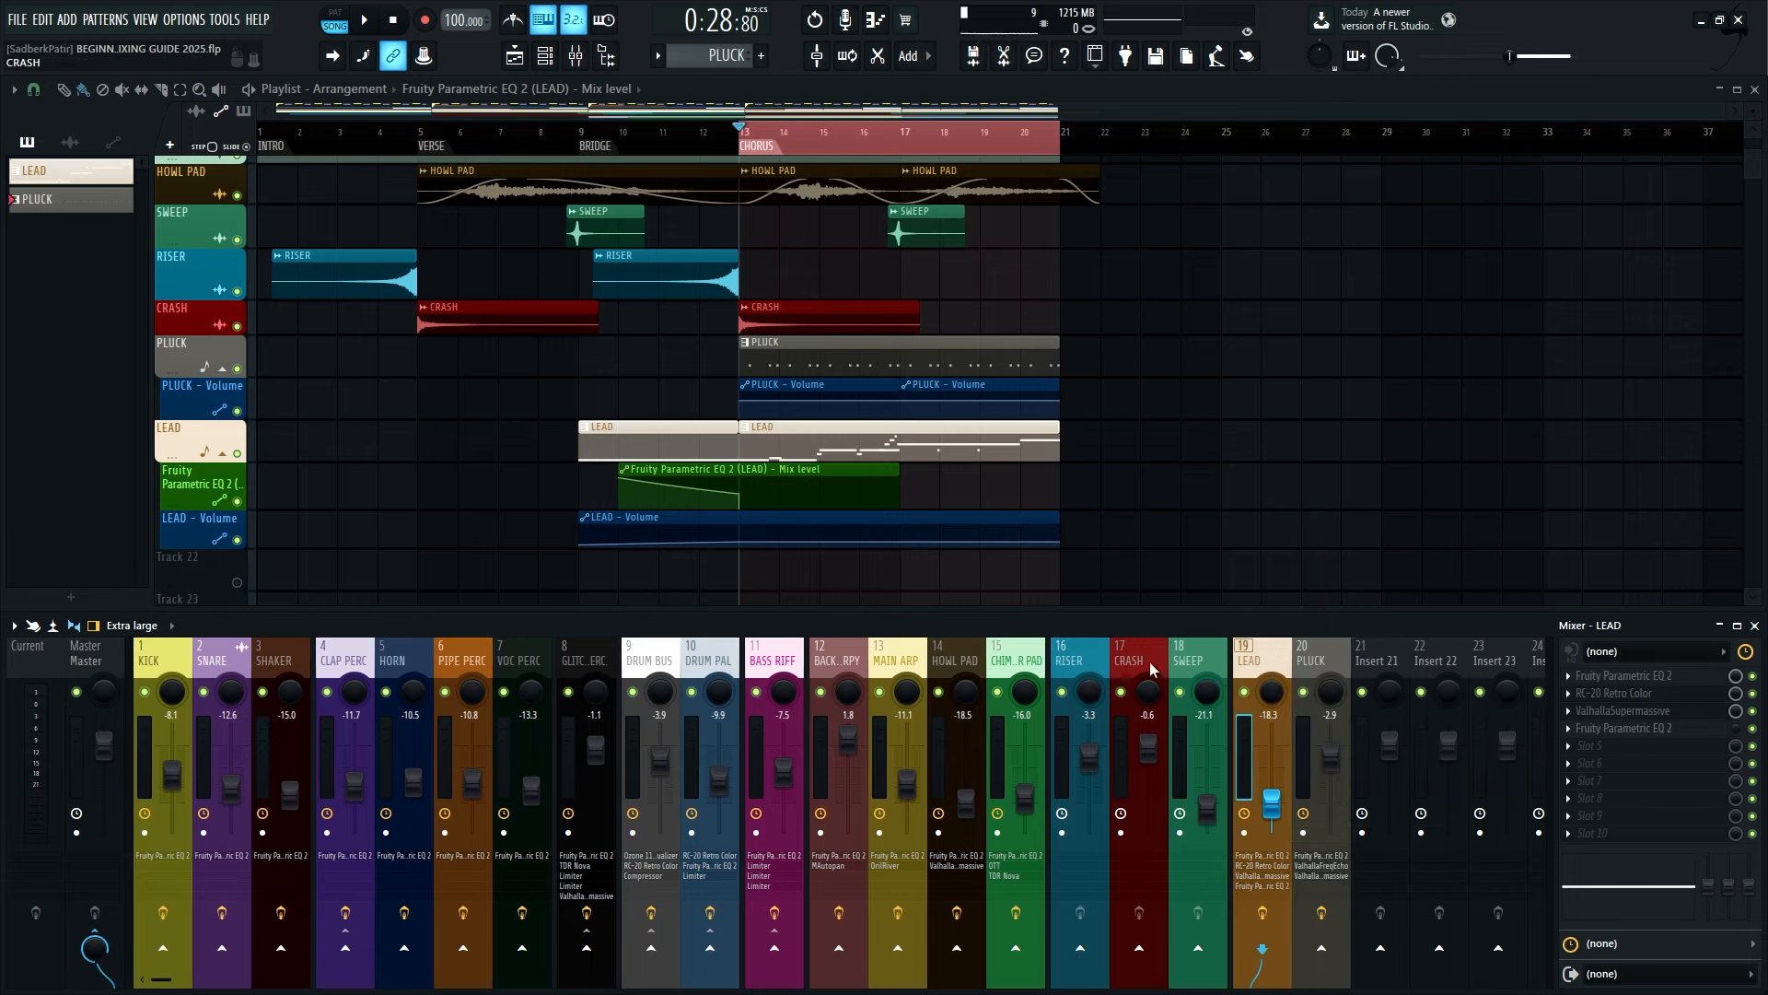
Play the transition from the intro into the verse to check how RISER and CRASH sit in the mix
click(1091, 672)
click(1170, 665)
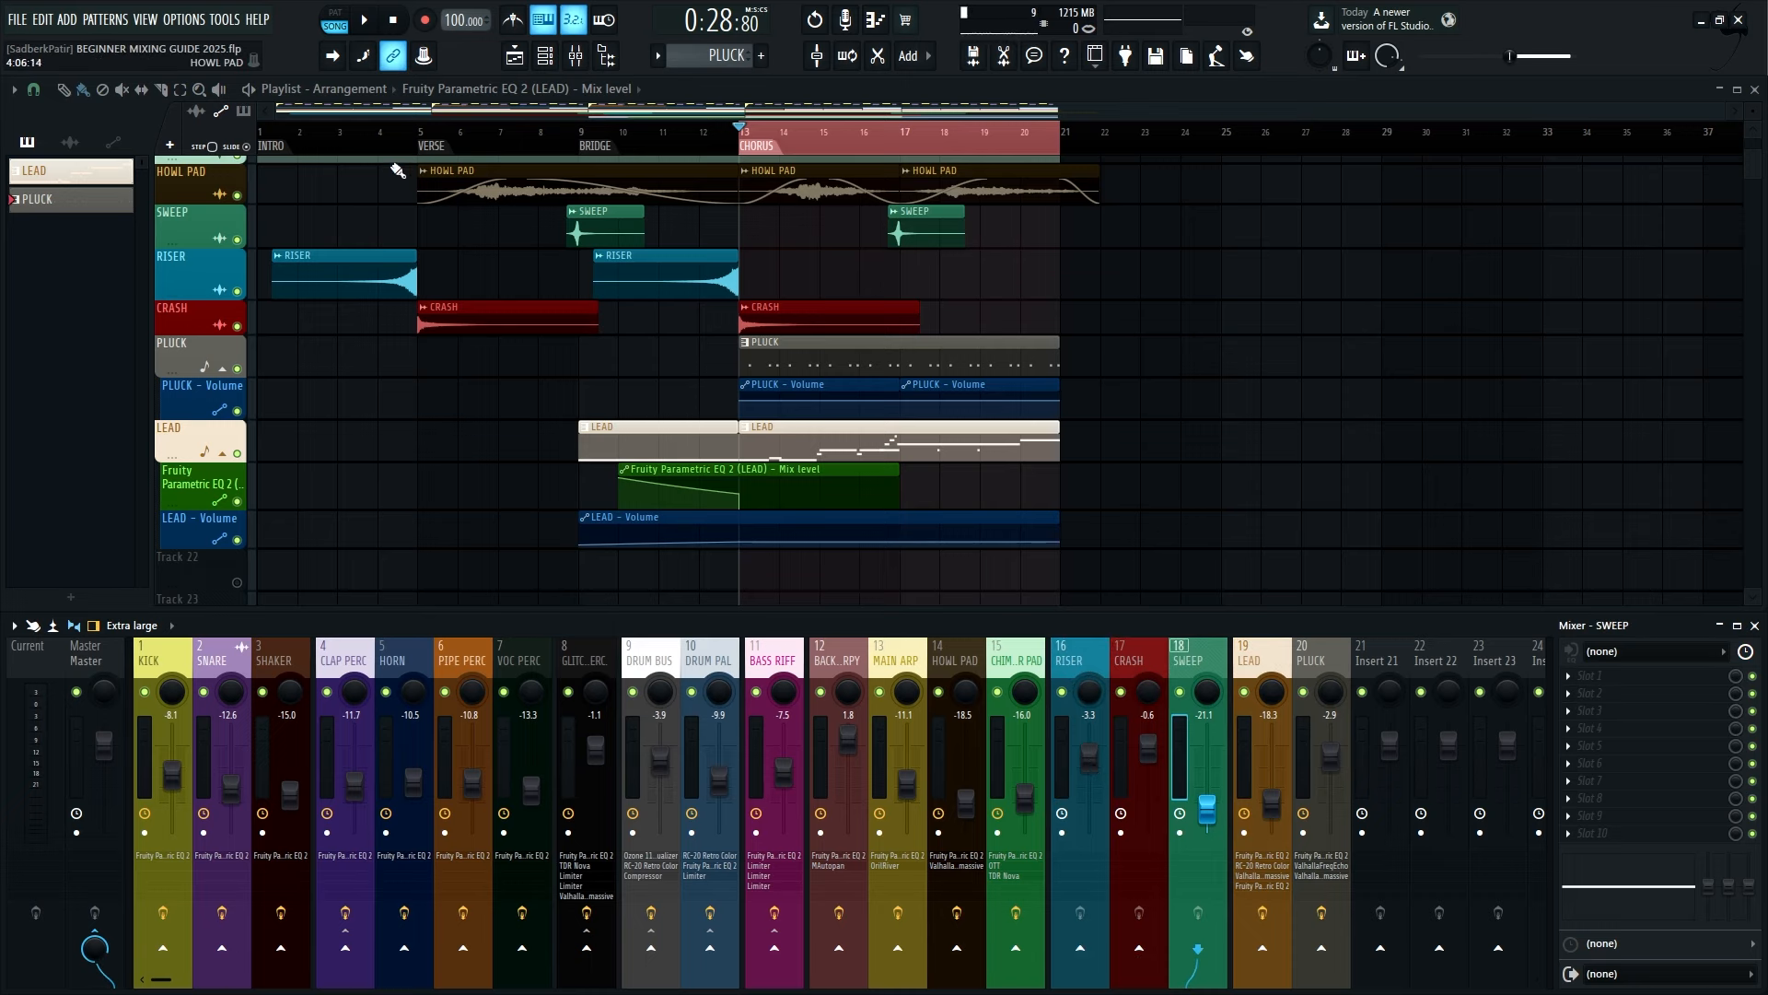
click(402, 146)
click(1094, 660)
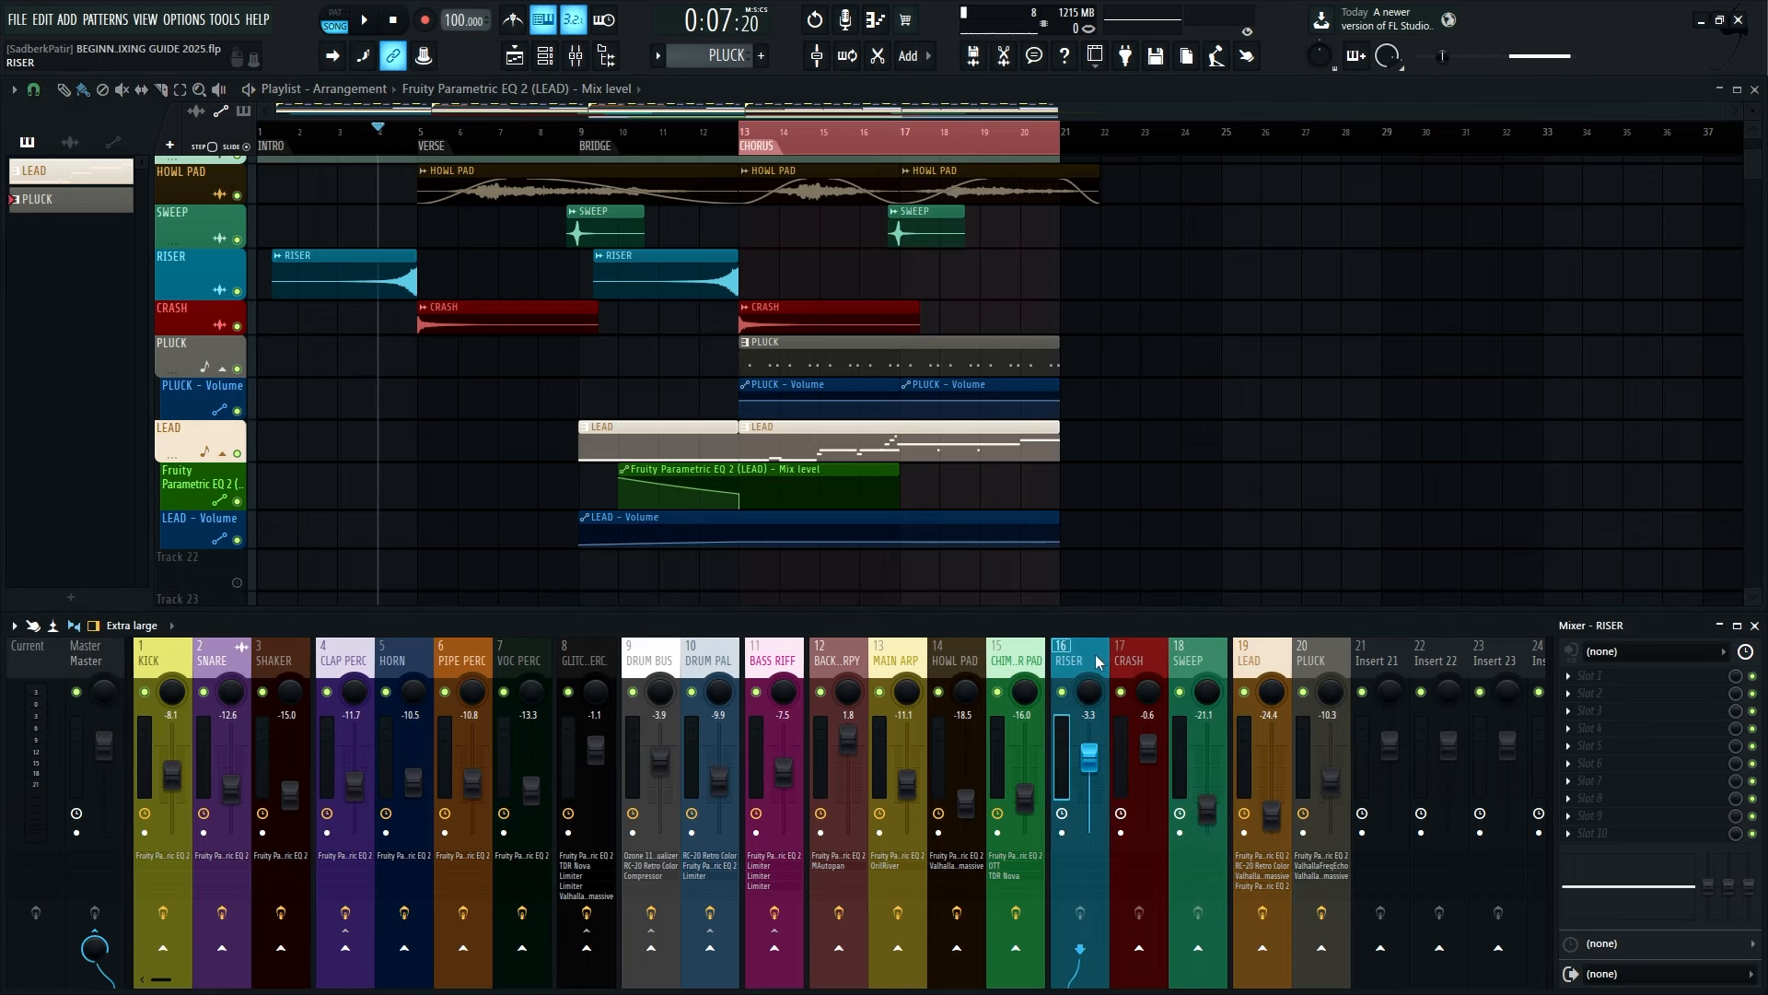
key(space)
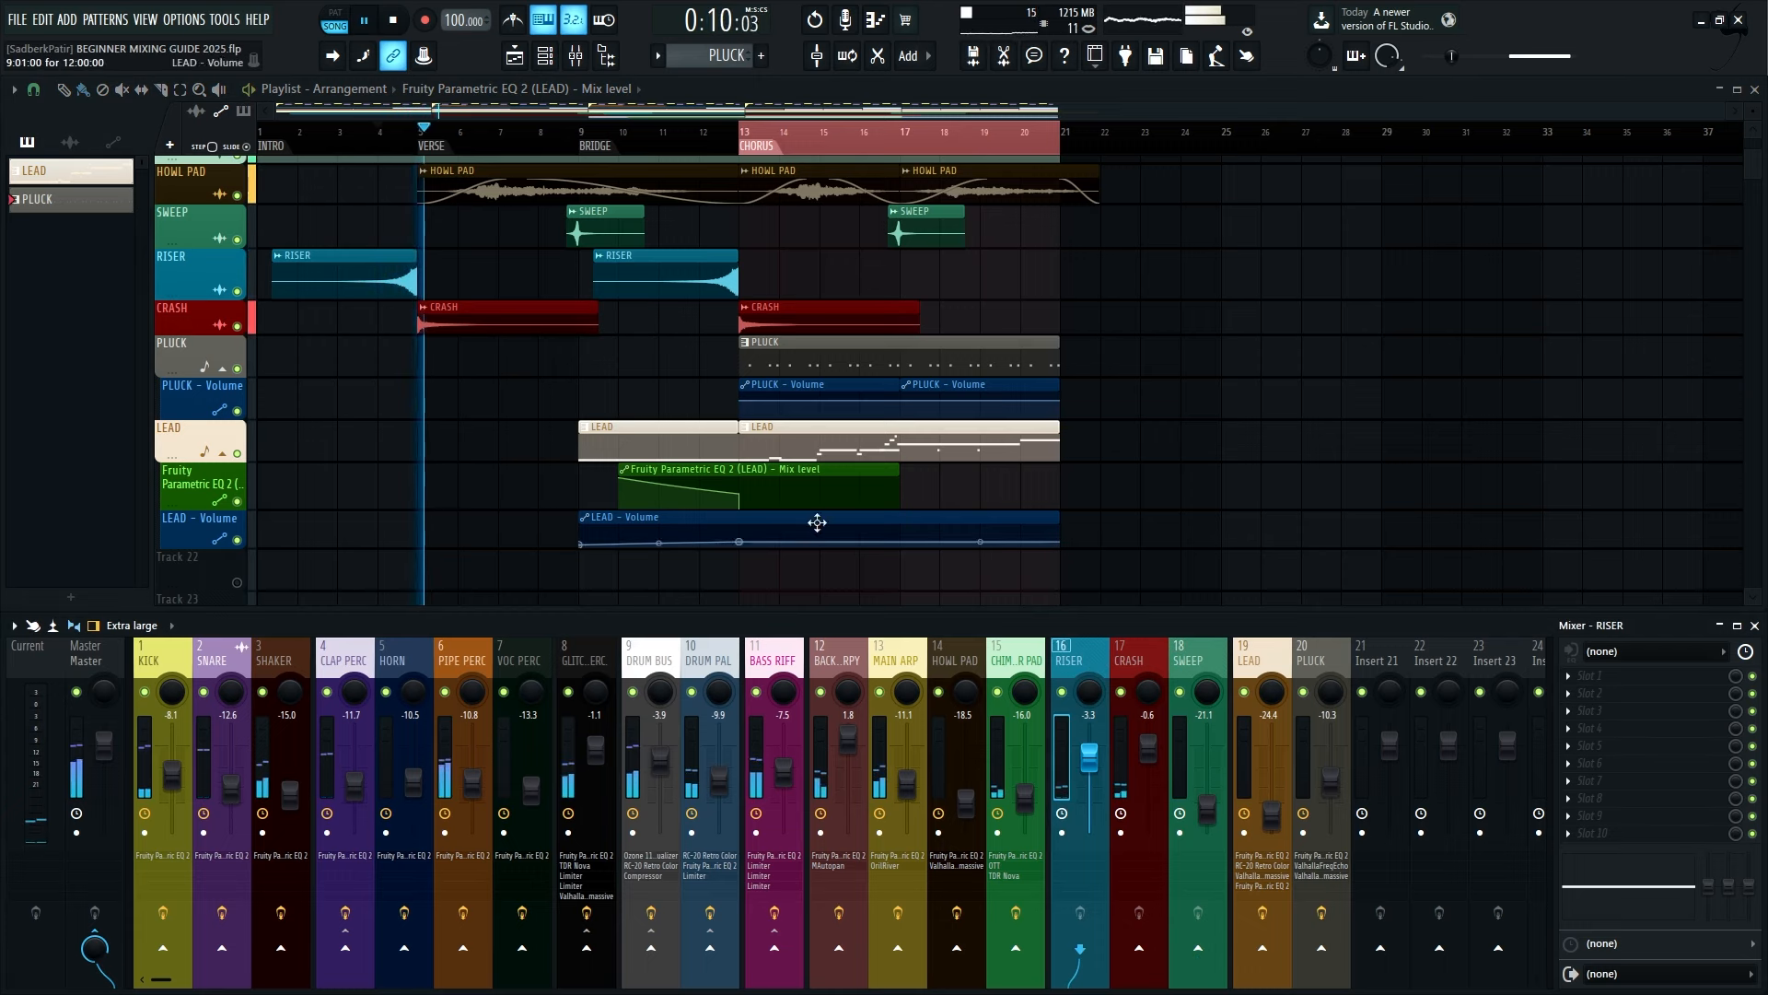
scroll(817, 521, up, 2)
key(space)
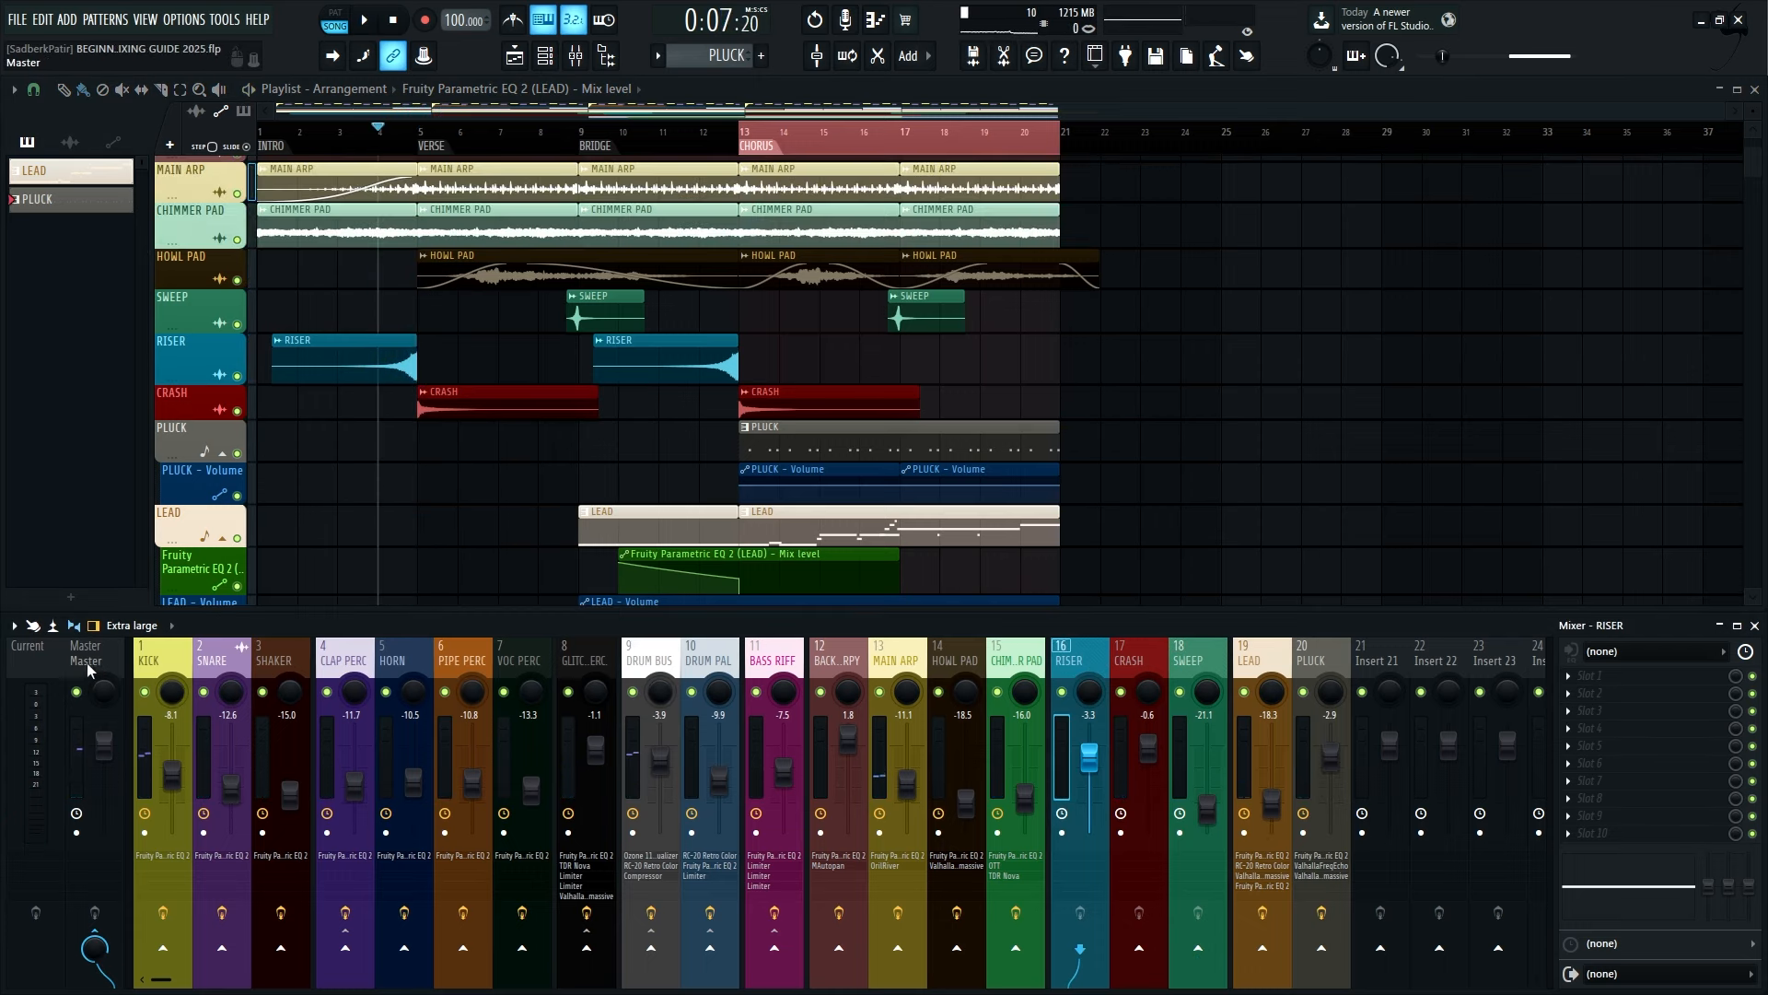
Add Fruity Limiter in the Master's last effect slot, set its gain to 5.0 dB, and play the end of the intro through it
click(115, 661)
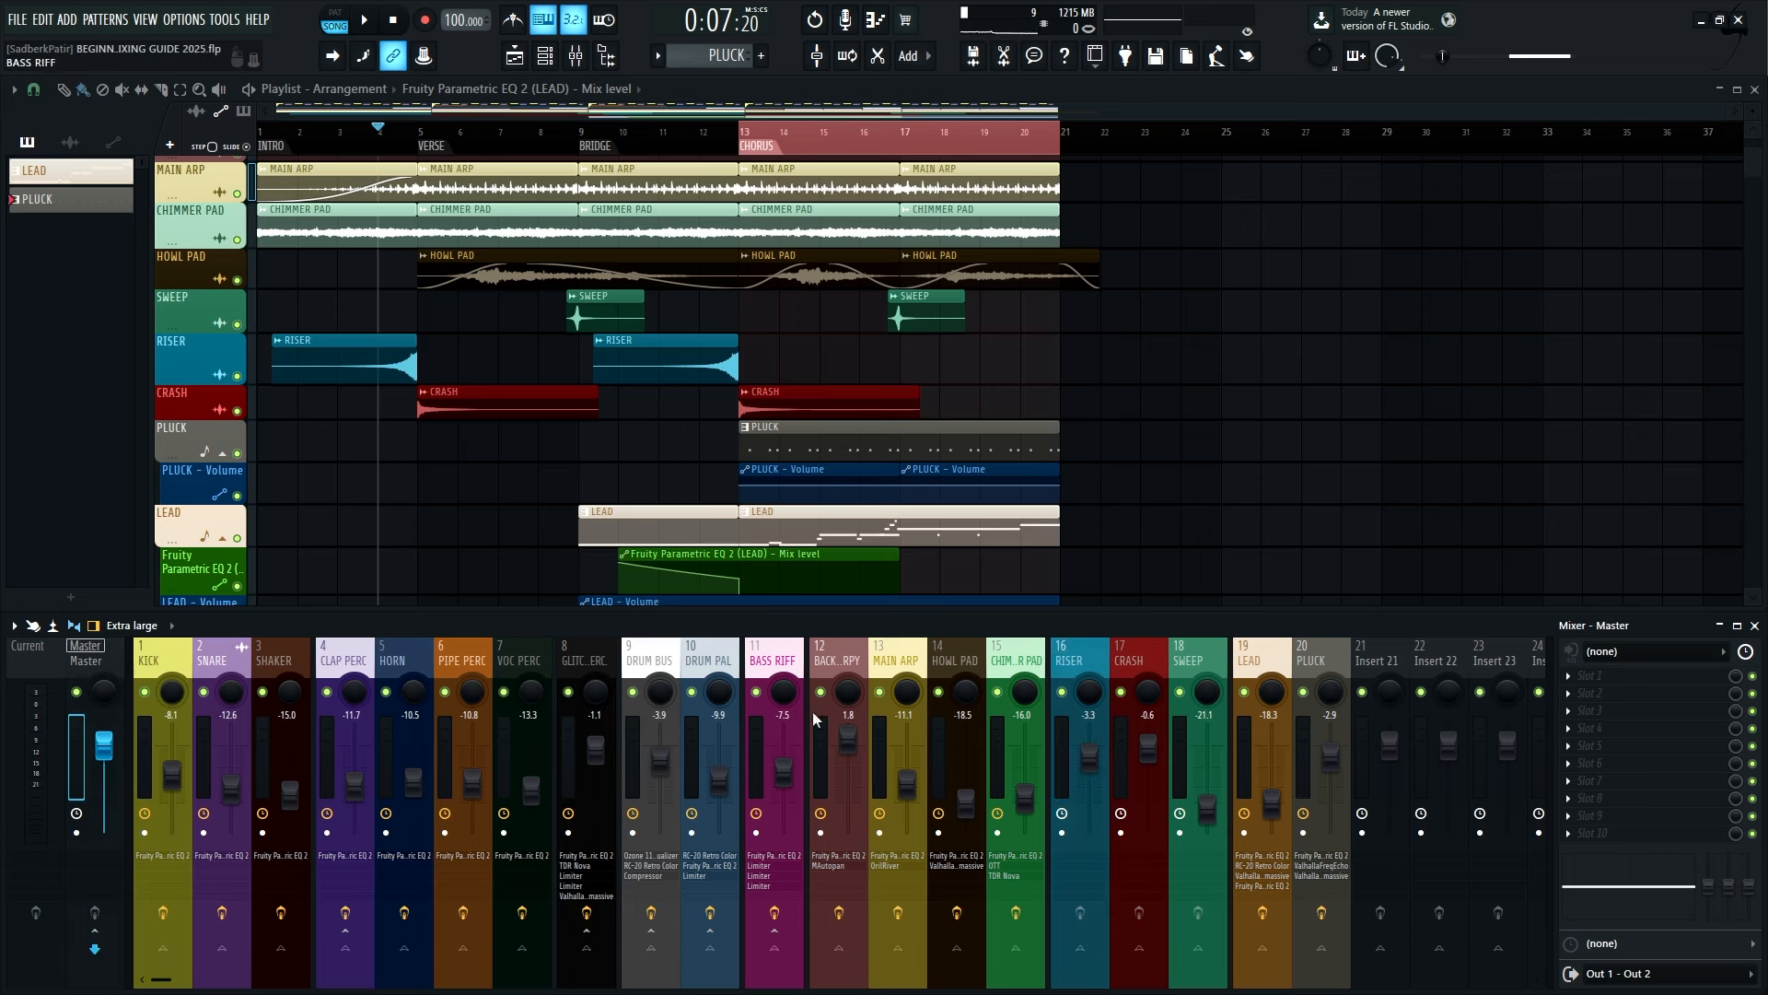
click(1622, 673)
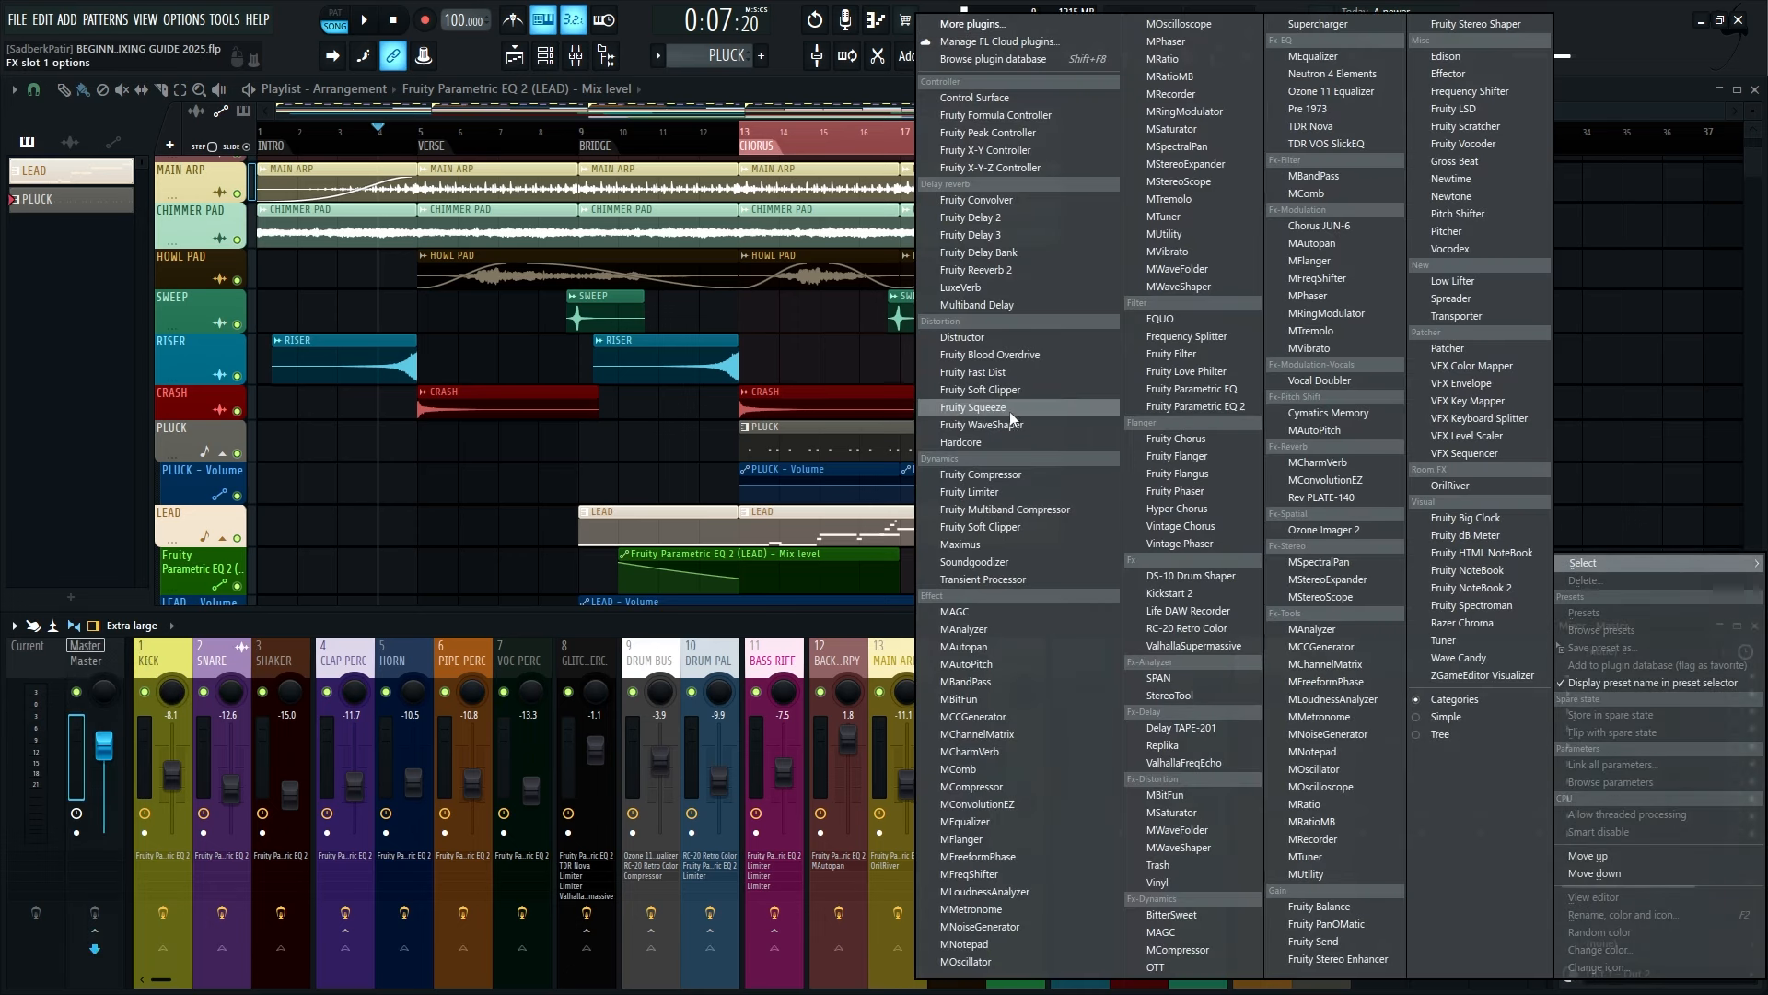
click(1014, 491)
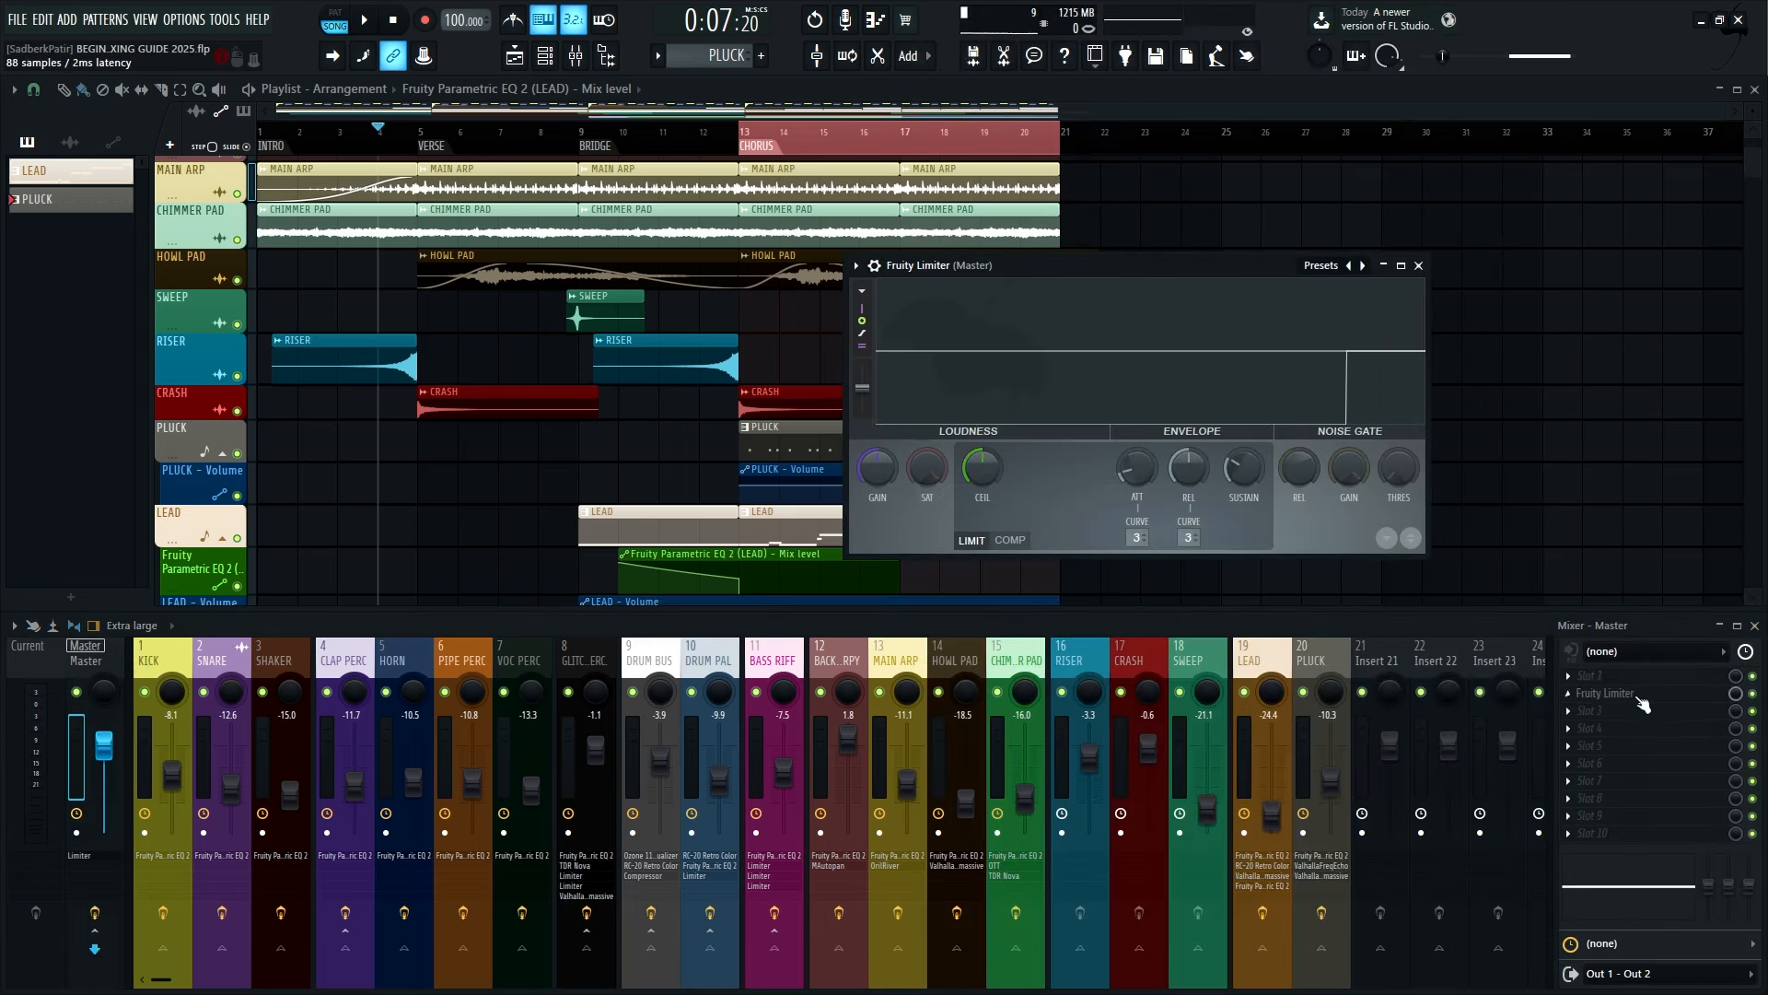
drag(1644, 807, 1644, 844)
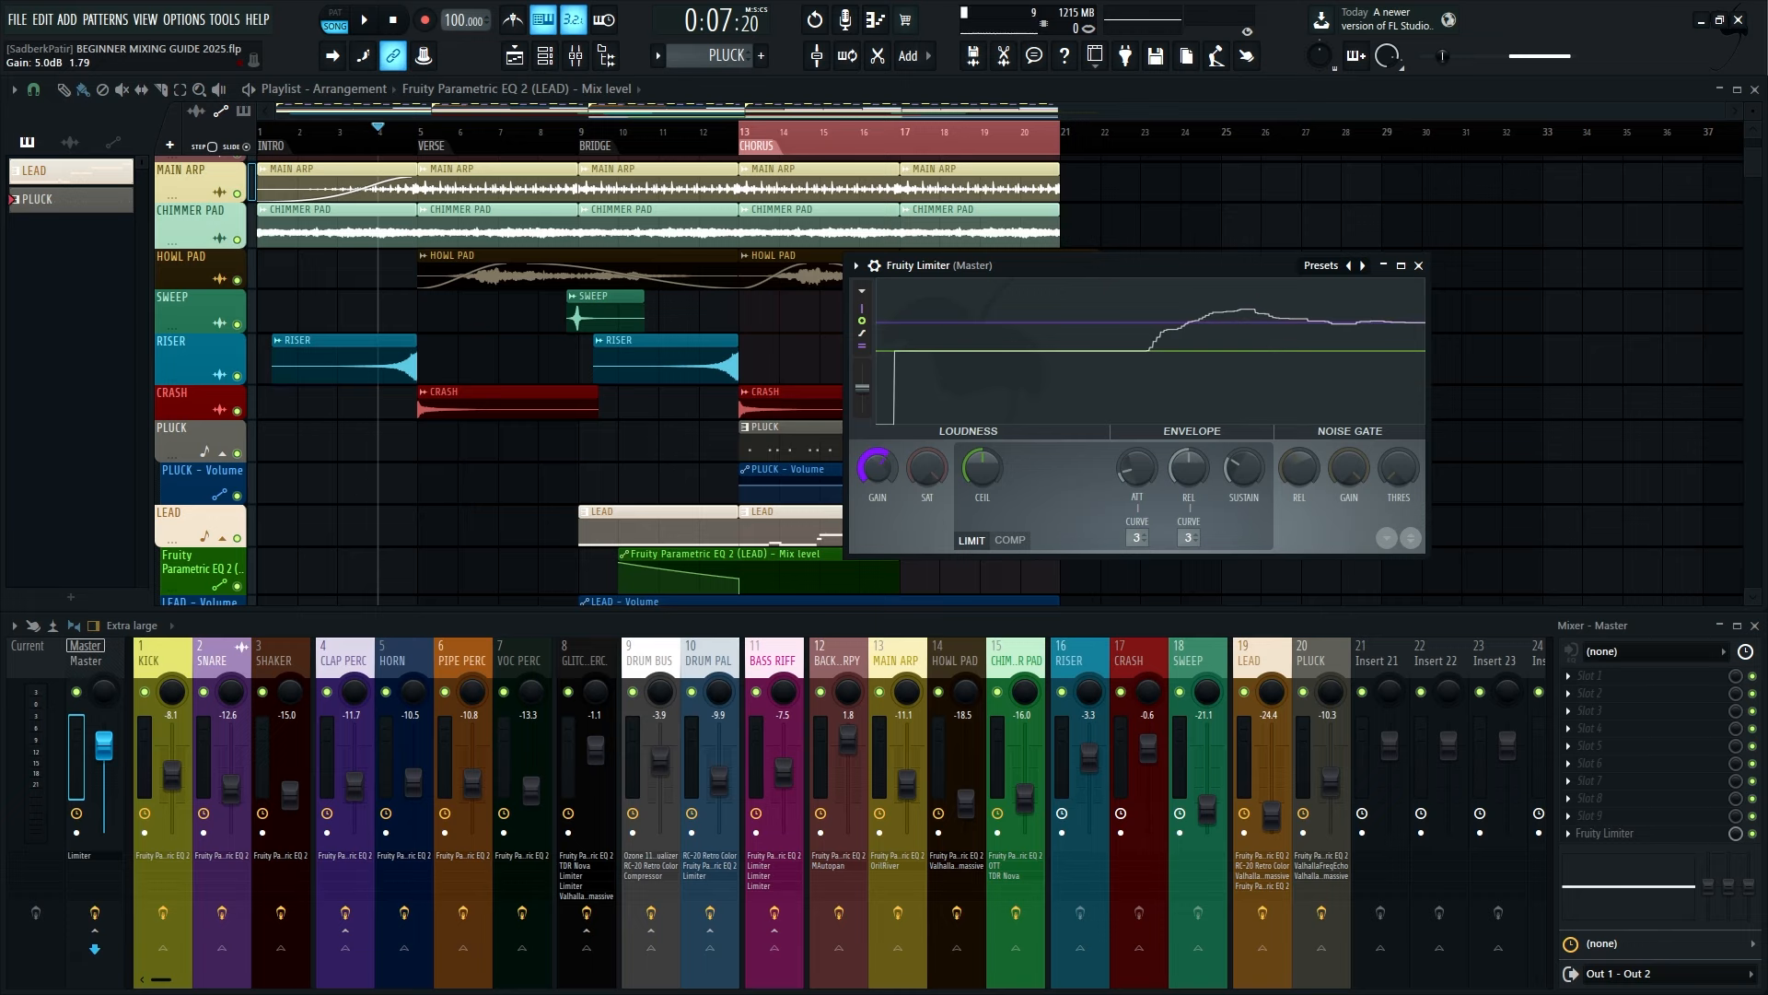
key(space)
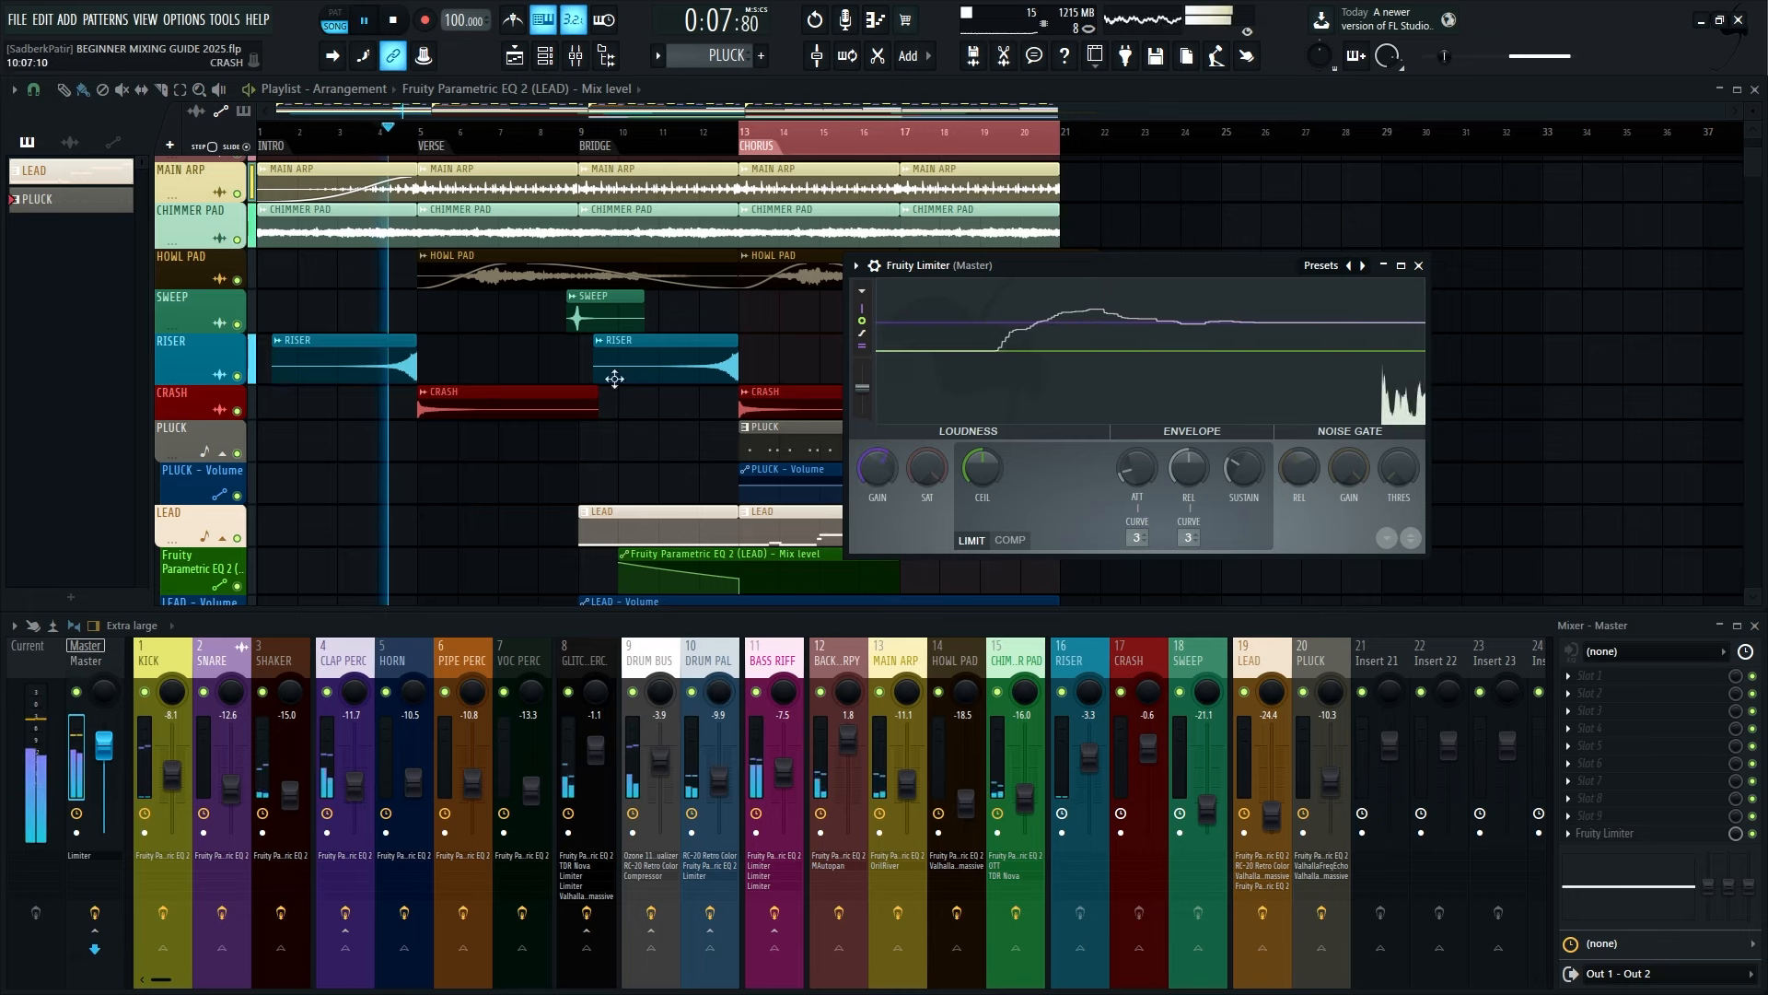
key(space)
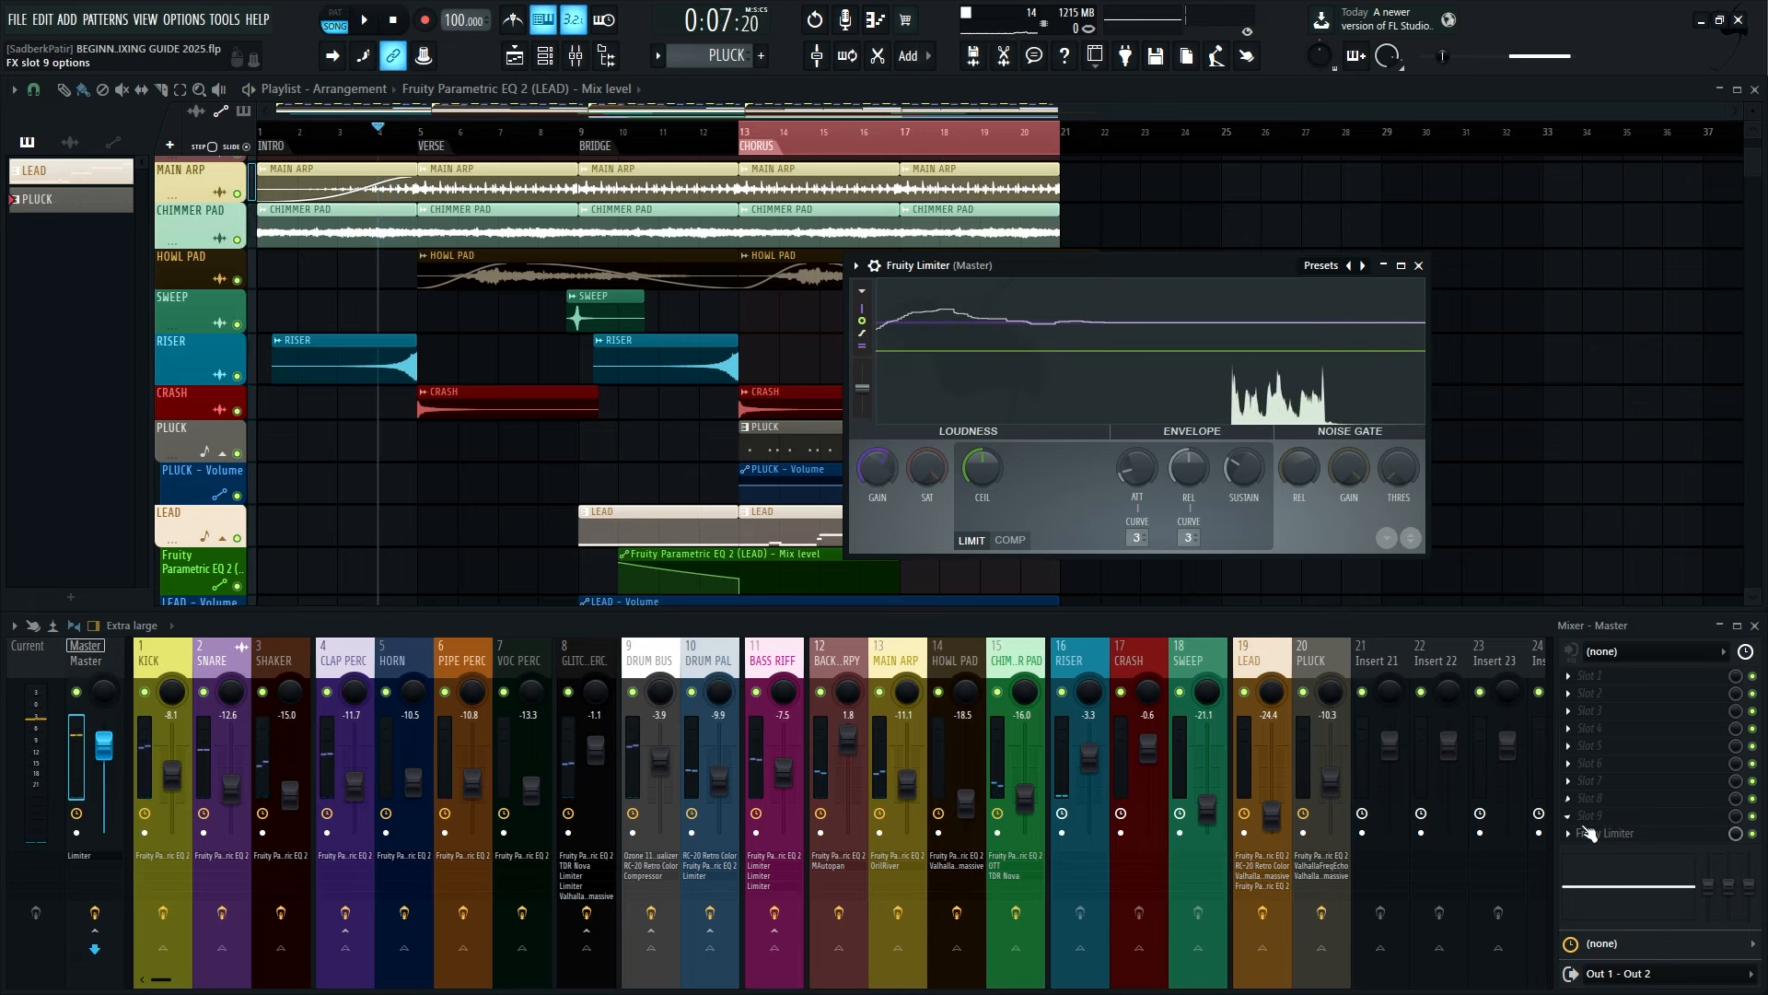